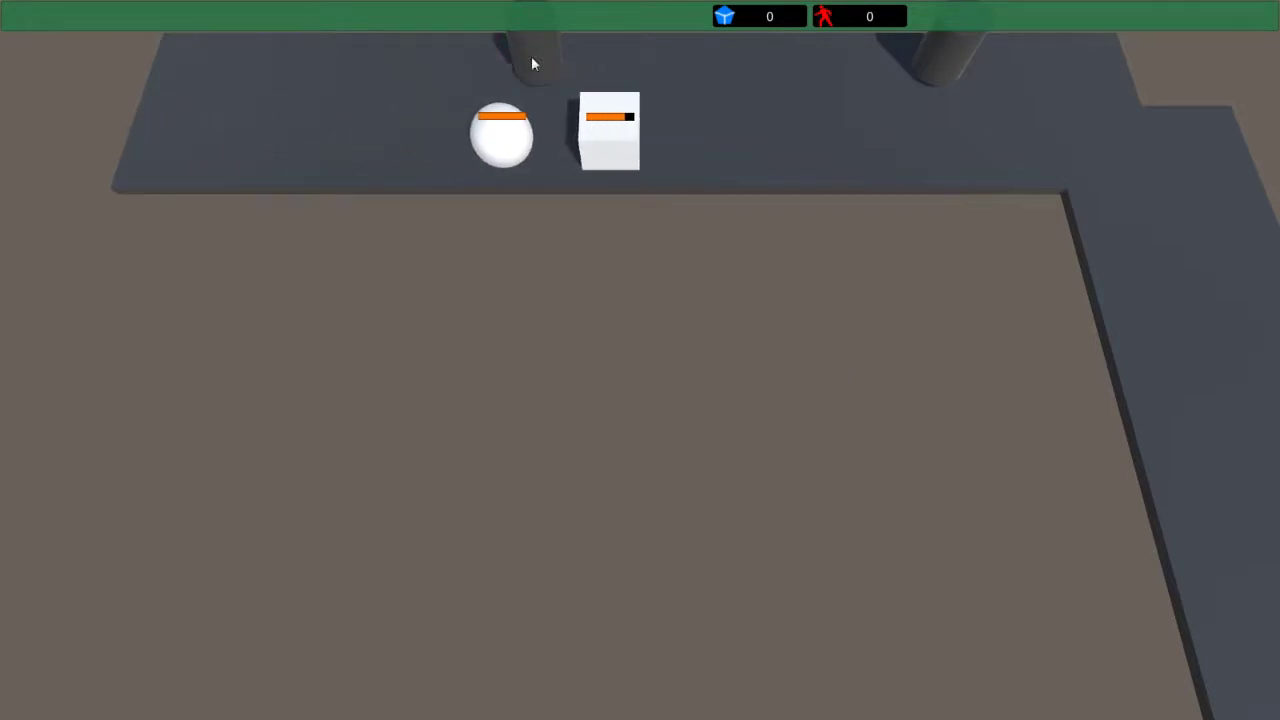
# - Scroll in the Game view to zoom the tower-defence camera
pyautogui.scroll(1, 531, 56)
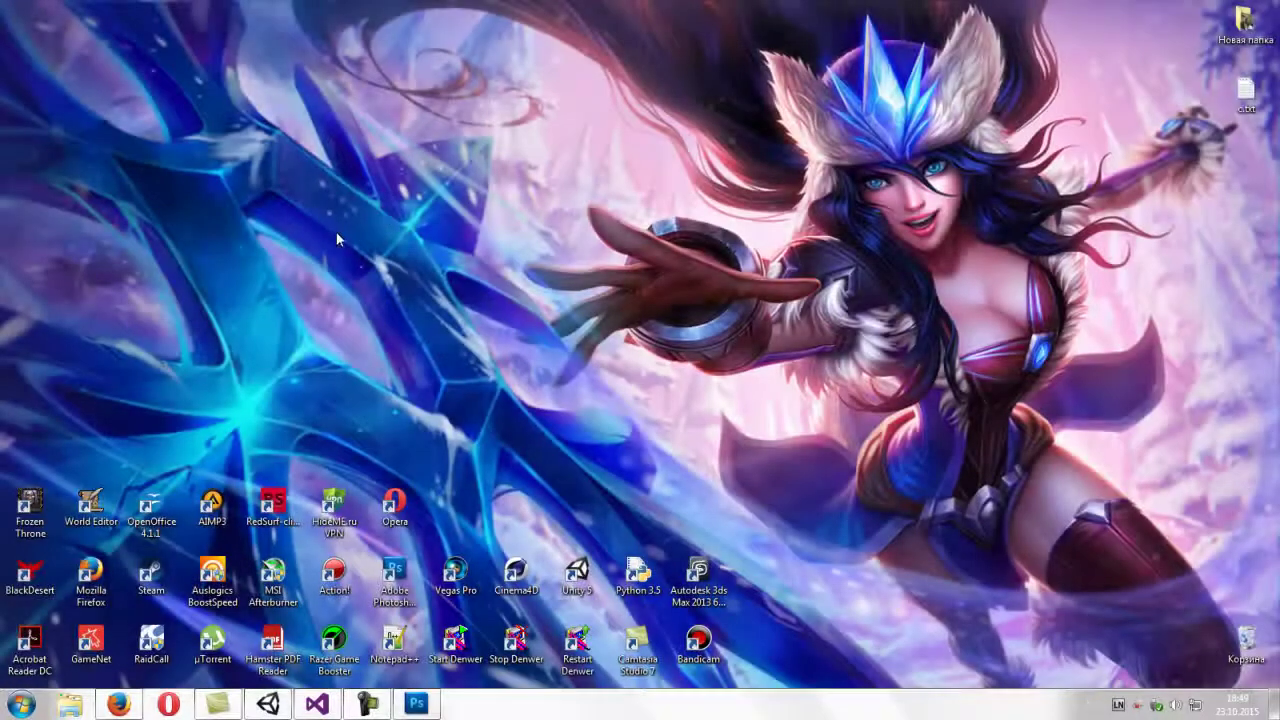
# - Refresh the desktop and launch Firefox
pyautogui.rightClick(386, 204)
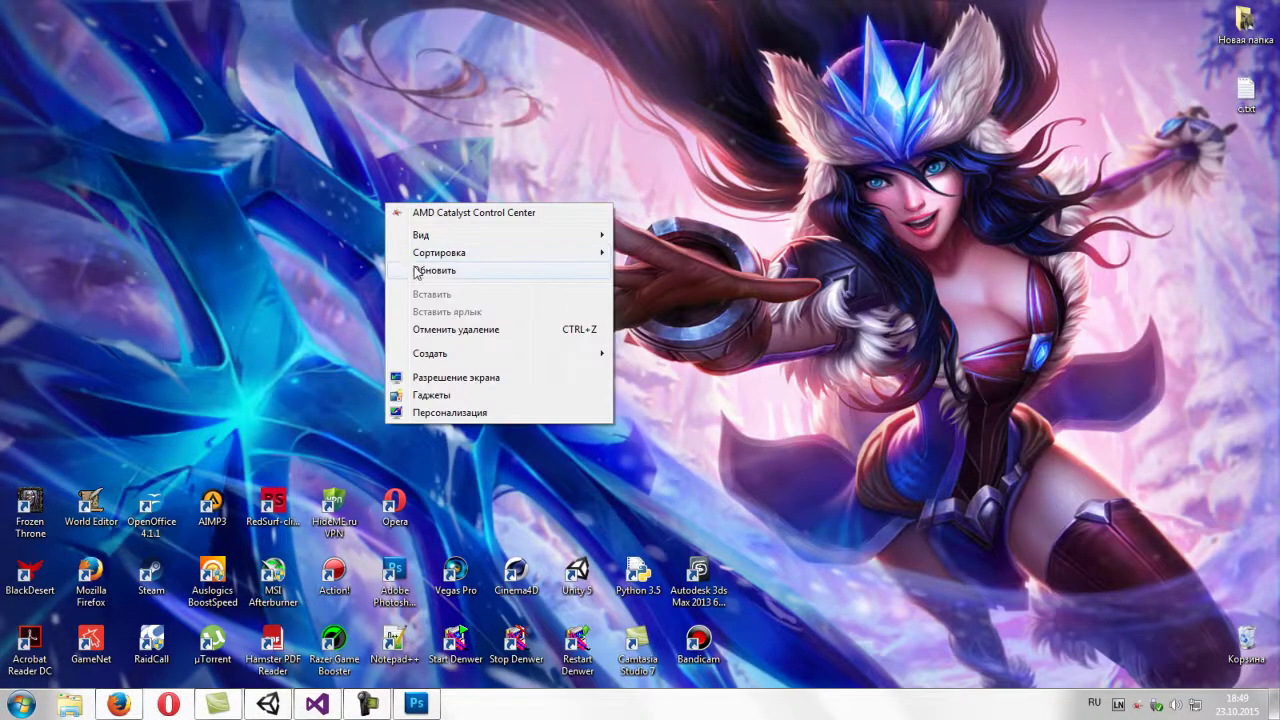
pyautogui.click(417, 271)
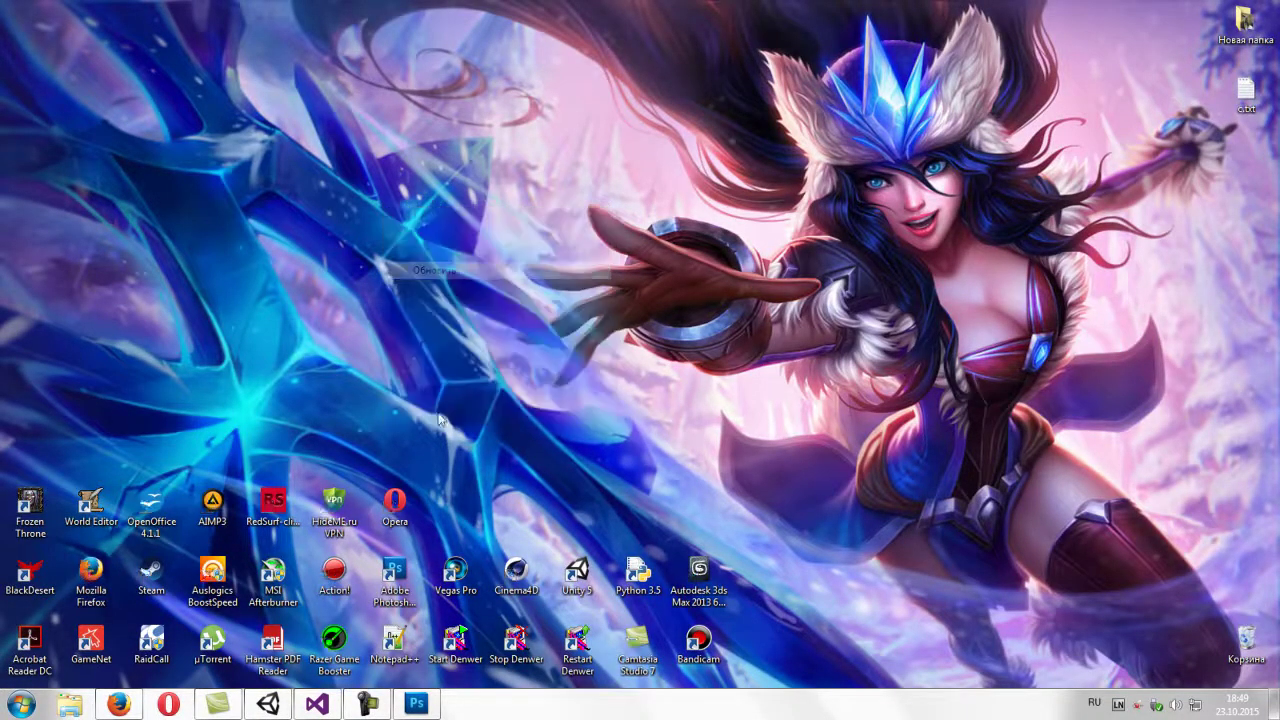
pyautogui.click(119, 704)
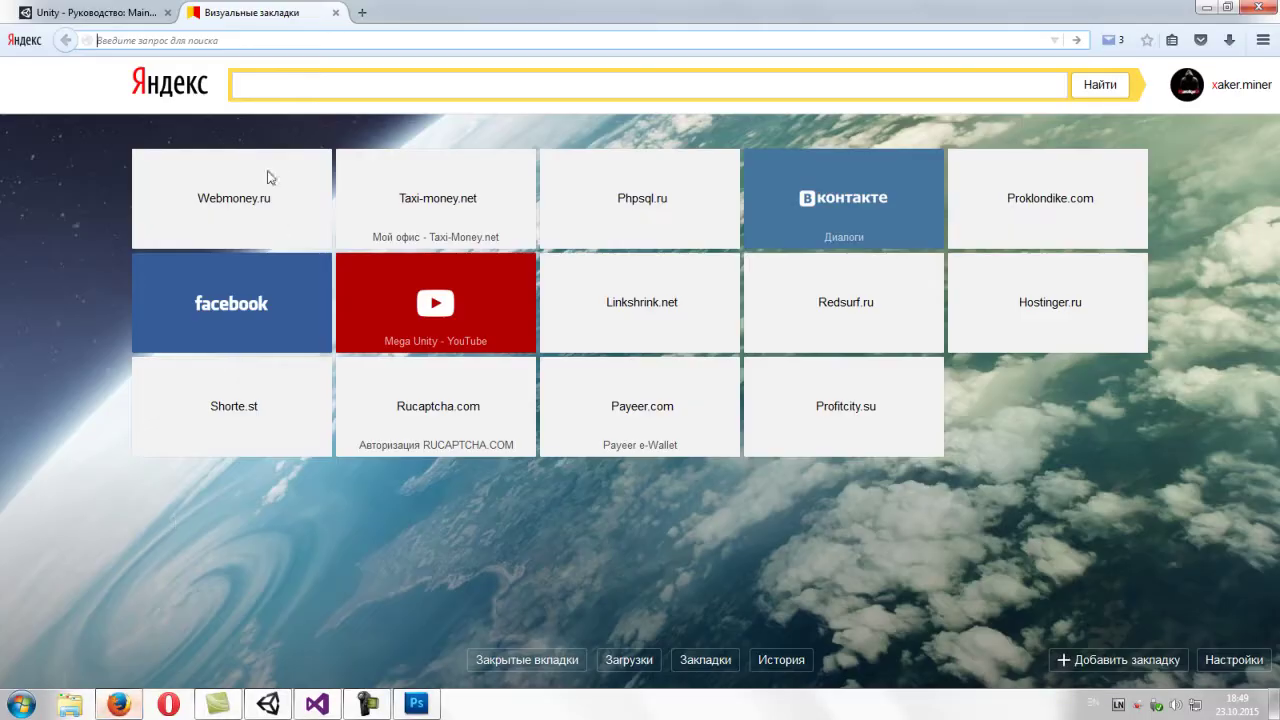
# - Go to images.yandex.ru and search for 'circle crack texture'
pyautogui.click(156, 40)
pyautogui.write('image')
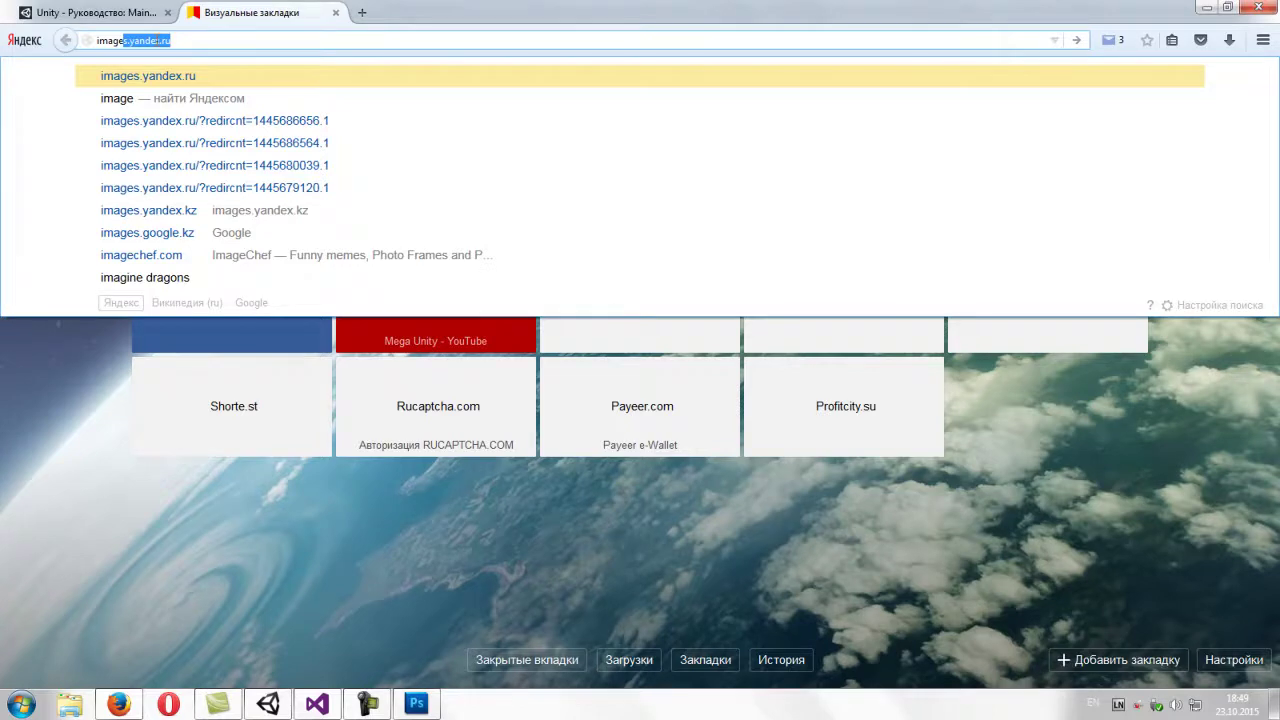
pyautogui.write('s.')
pyautogui.press('Return')
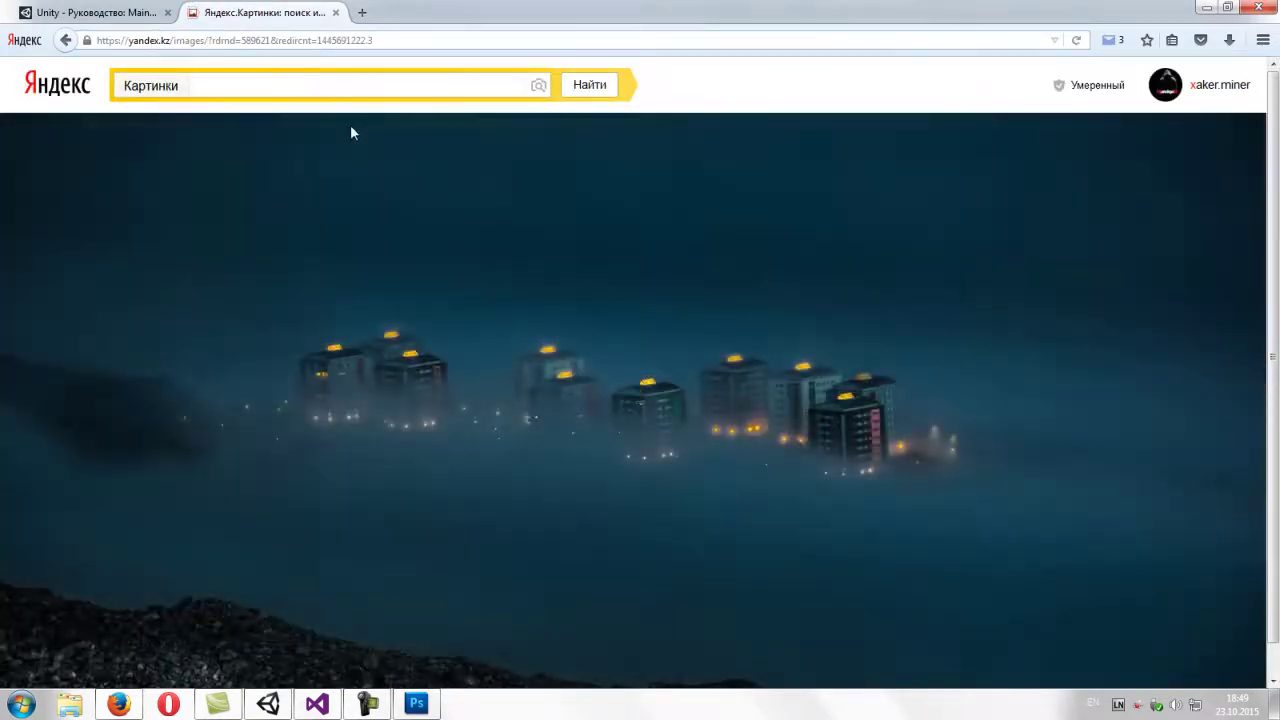
pyautogui.write('cir')
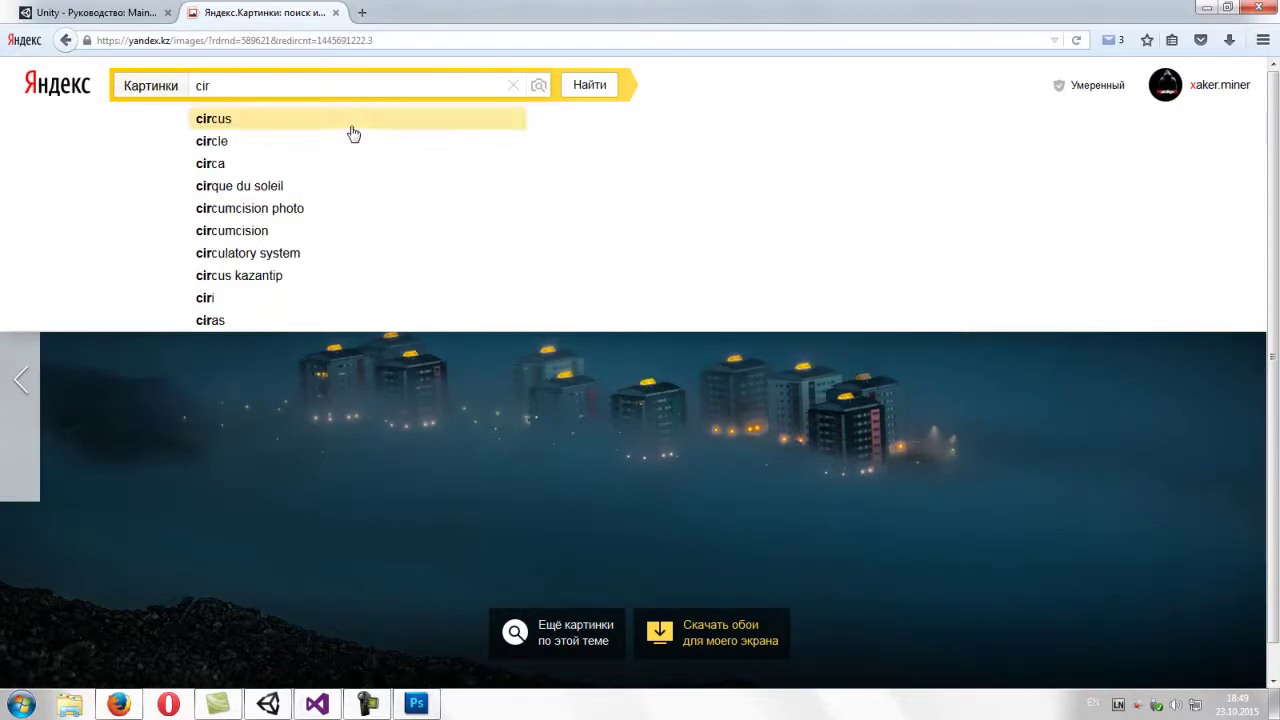
pyautogui.write('cle ')
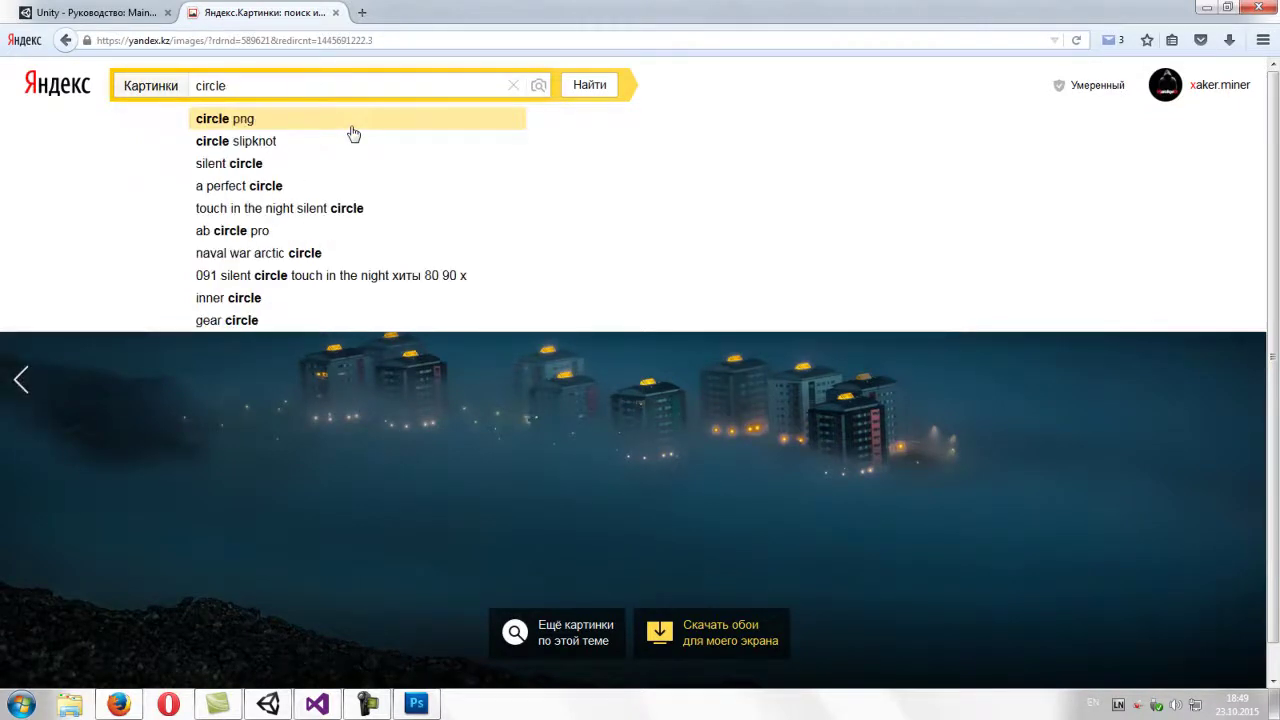
pyautogui.write('cra')
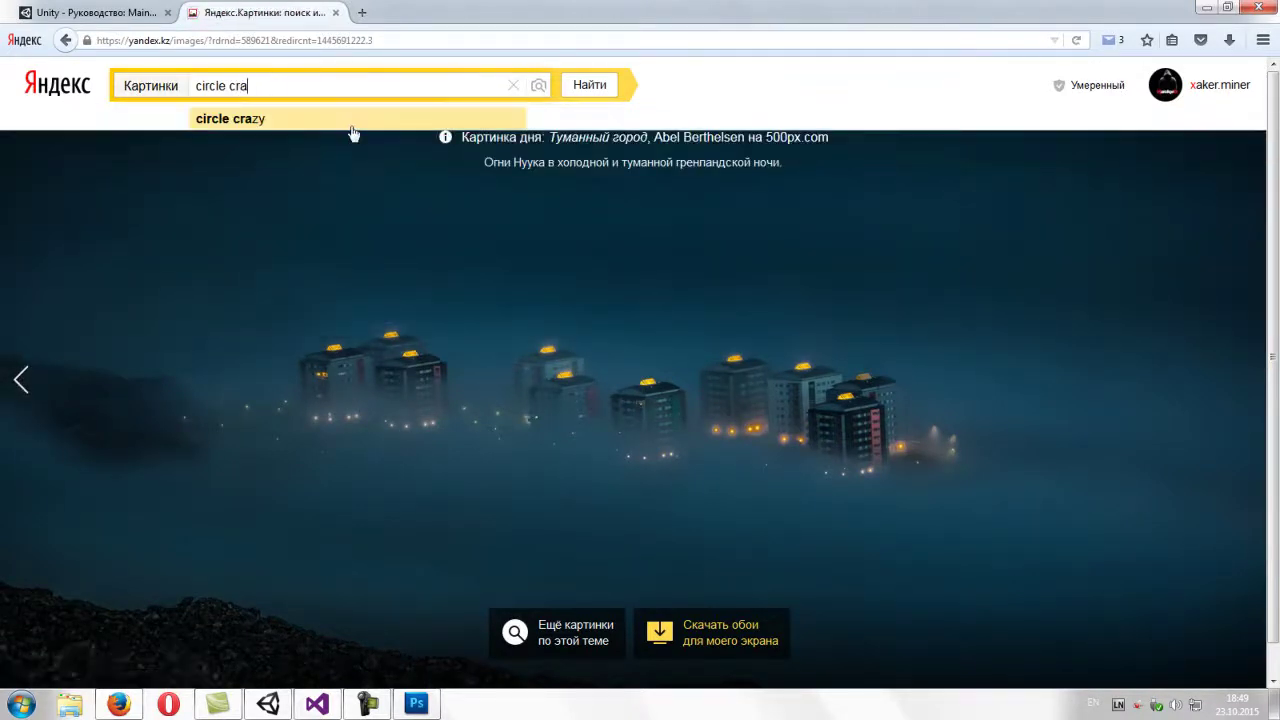
pyautogui.write('ck')
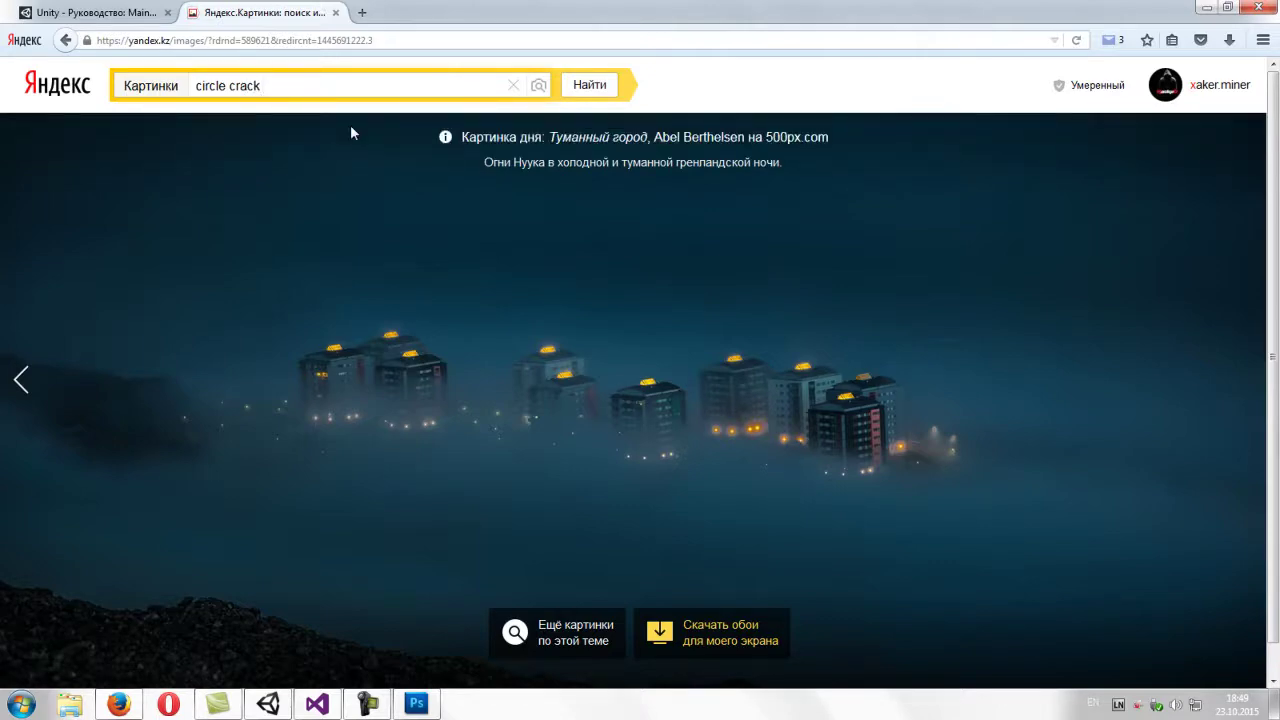
pyautogui.write(' texture')
pyautogui.press('Return')
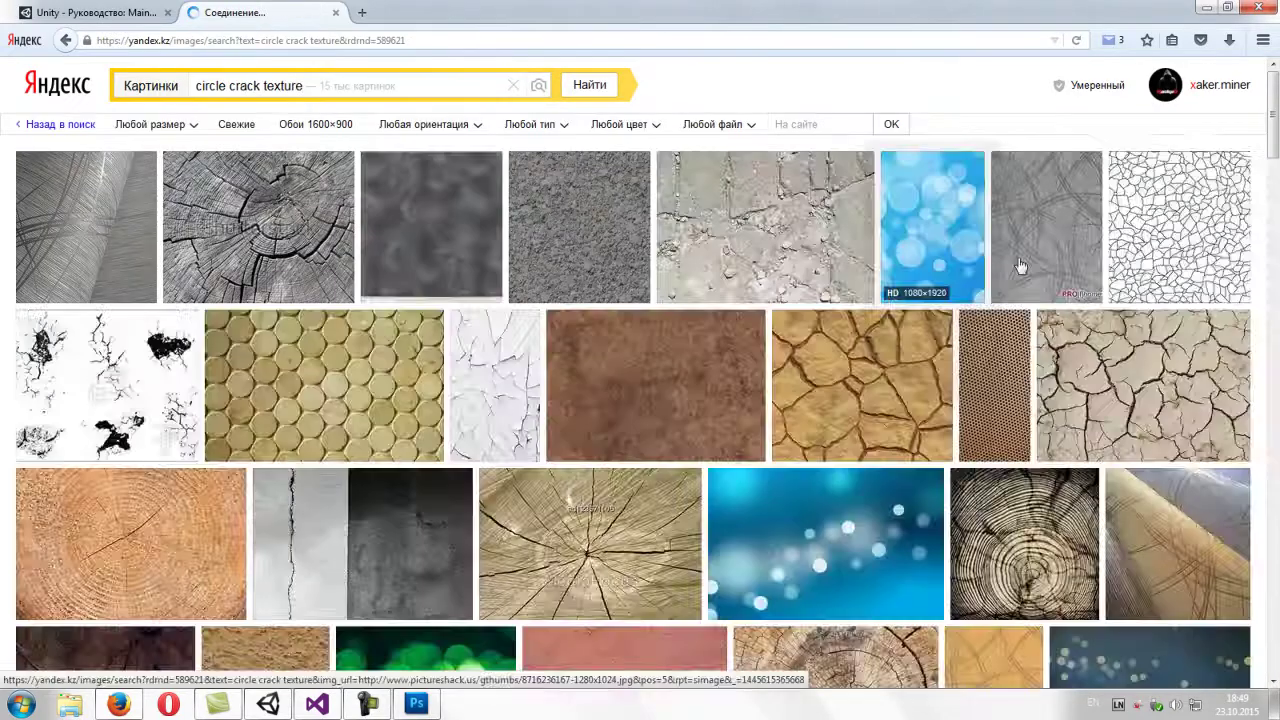
# - Open the circular cracked wood-stump result at its 339×350 size
pyautogui.scroll(-2, 392, 340)
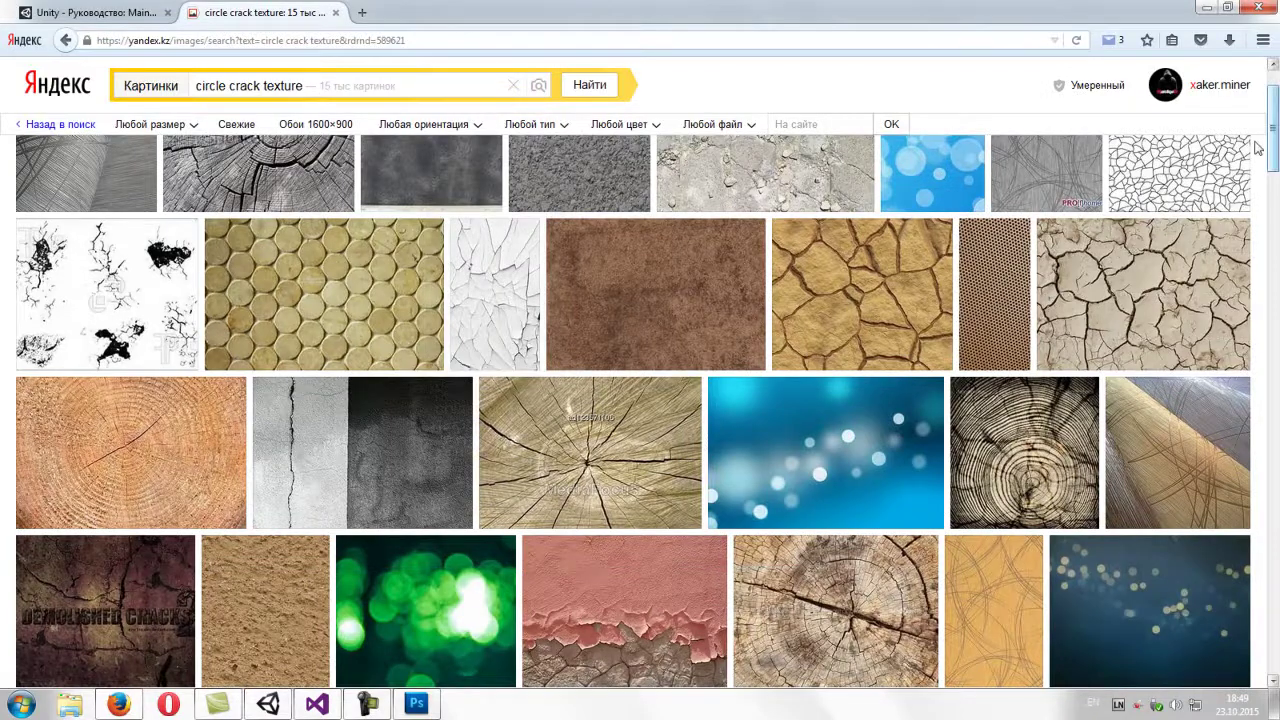
pyautogui.moveTo(1276, 142)
pyautogui.mouseDown()
pyautogui.moveTo(1276, 368)
pyautogui.moveTo(1276, 275)
pyautogui.mouseUp()
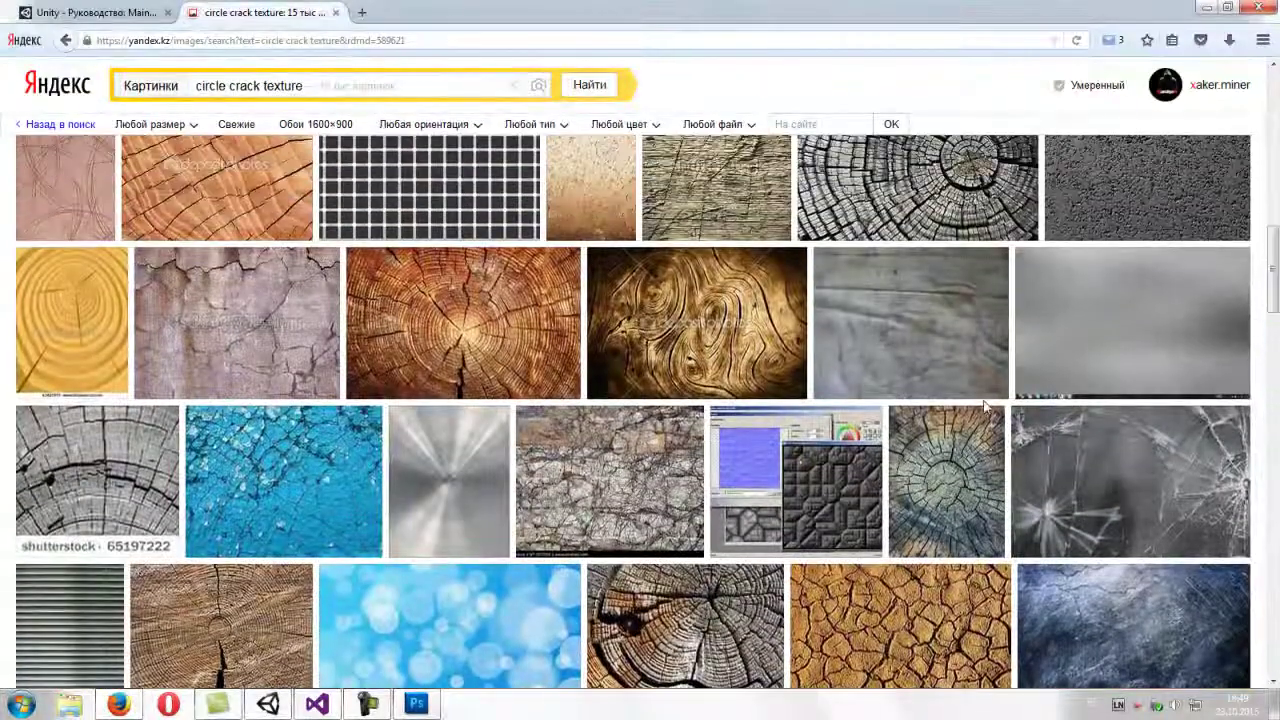
pyautogui.click(940, 465)
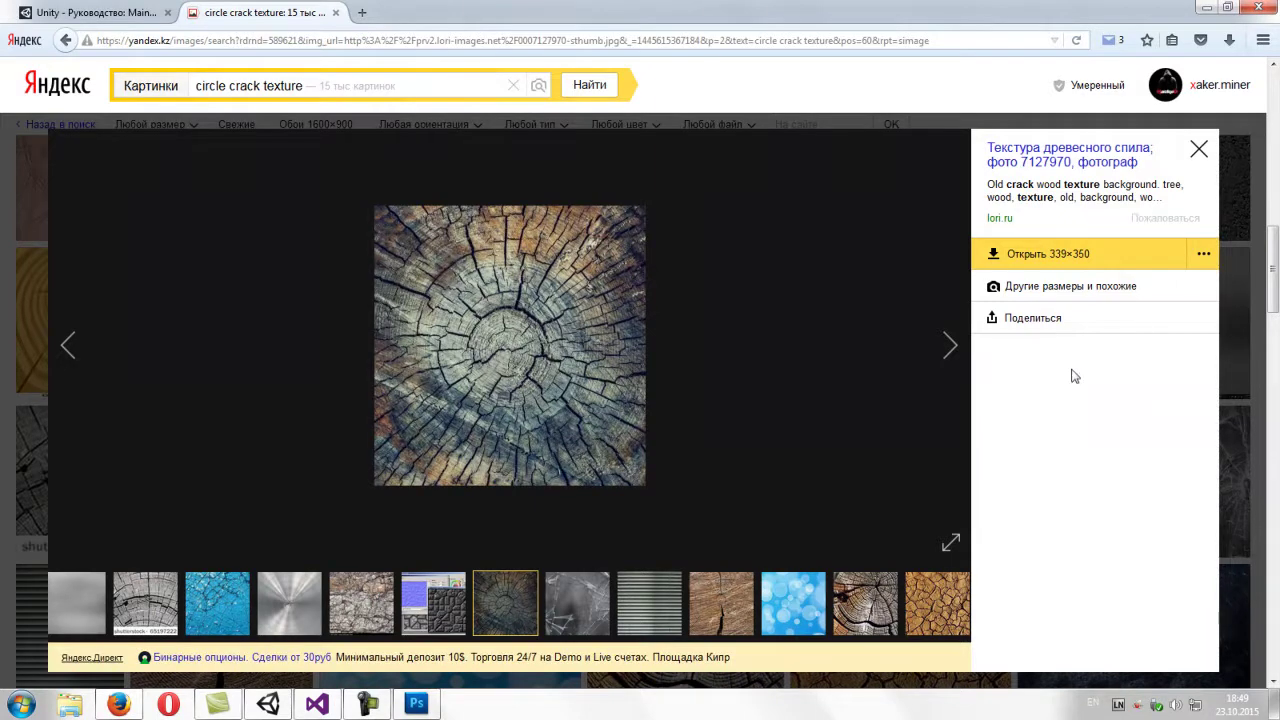
pyautogui.click(1205, 256)
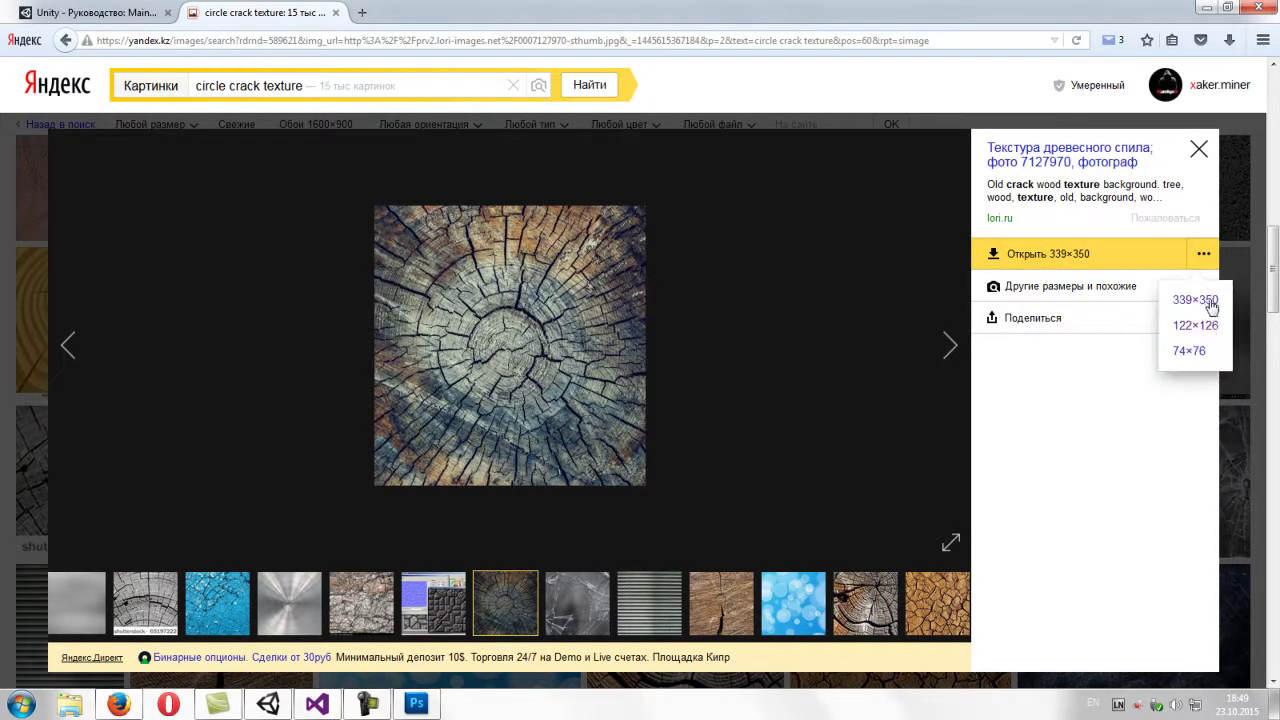
pyautogui.click(1190, 298)
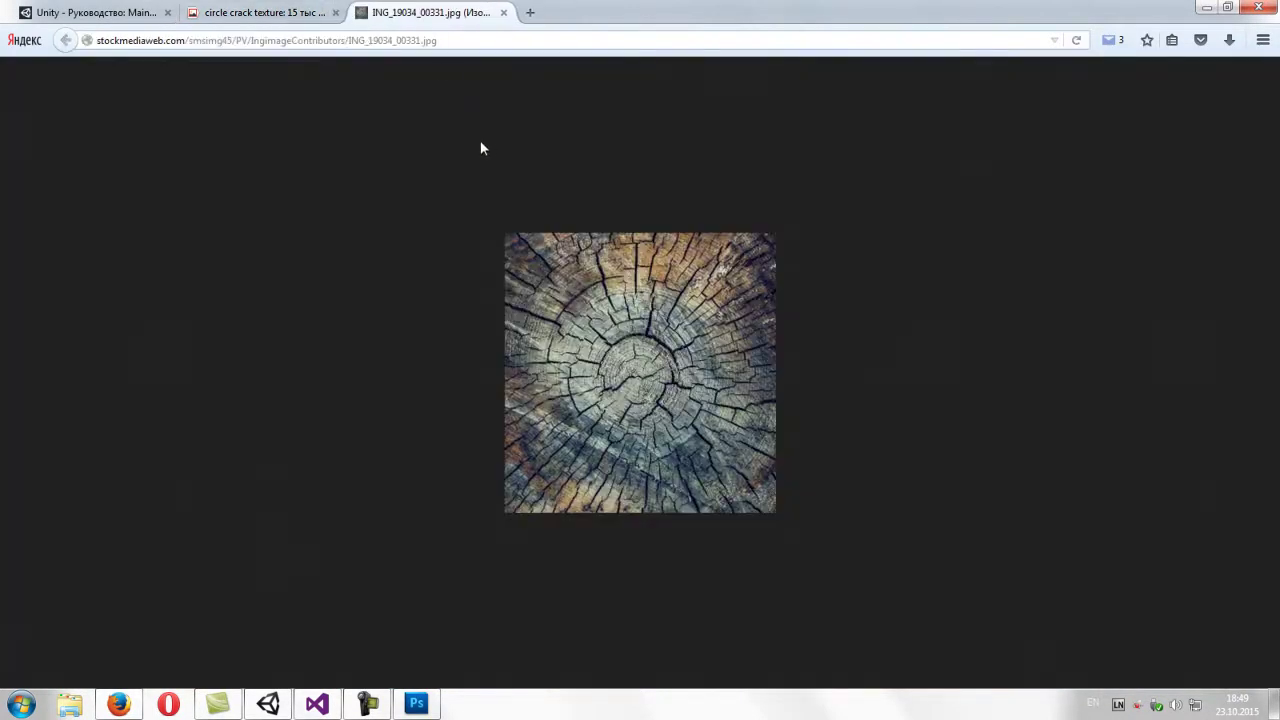
# - Save the stump image as ING_19034_00331.jpg in the Картинки folder
pyautogui.rightClick(597, 323)
pyautogui.click(625, 377)
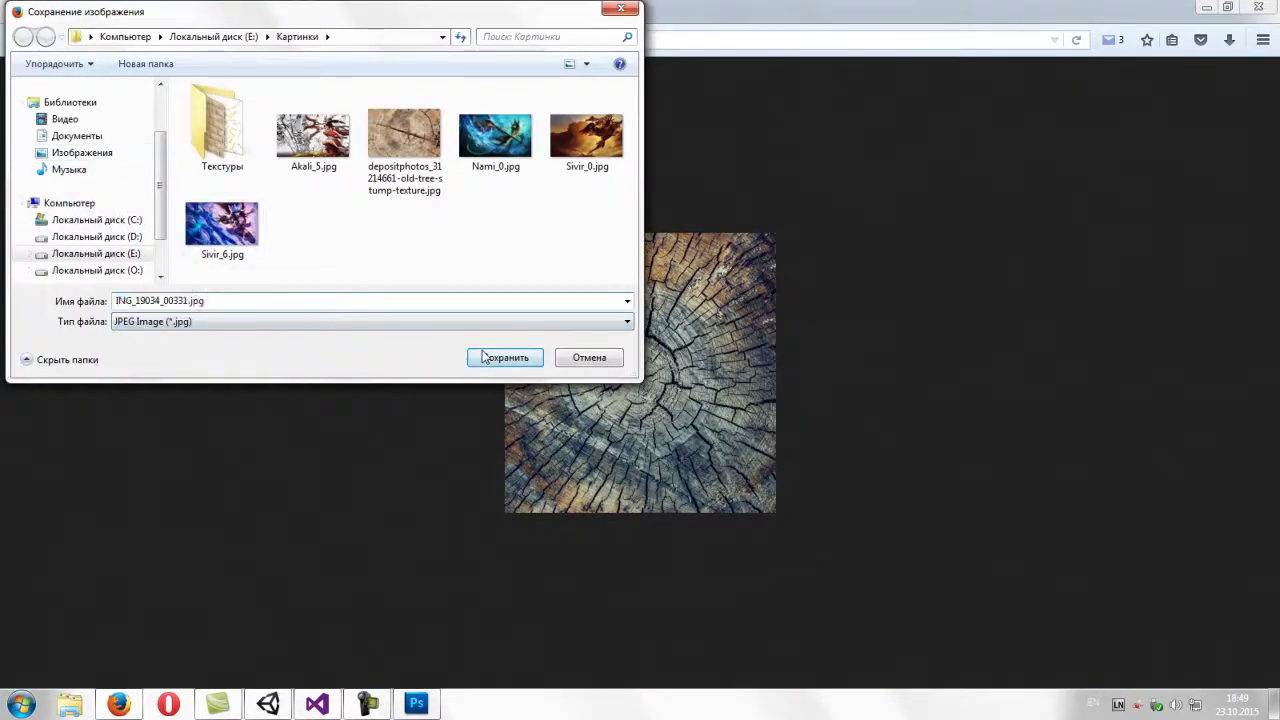
pyautogui.click(480, 362)
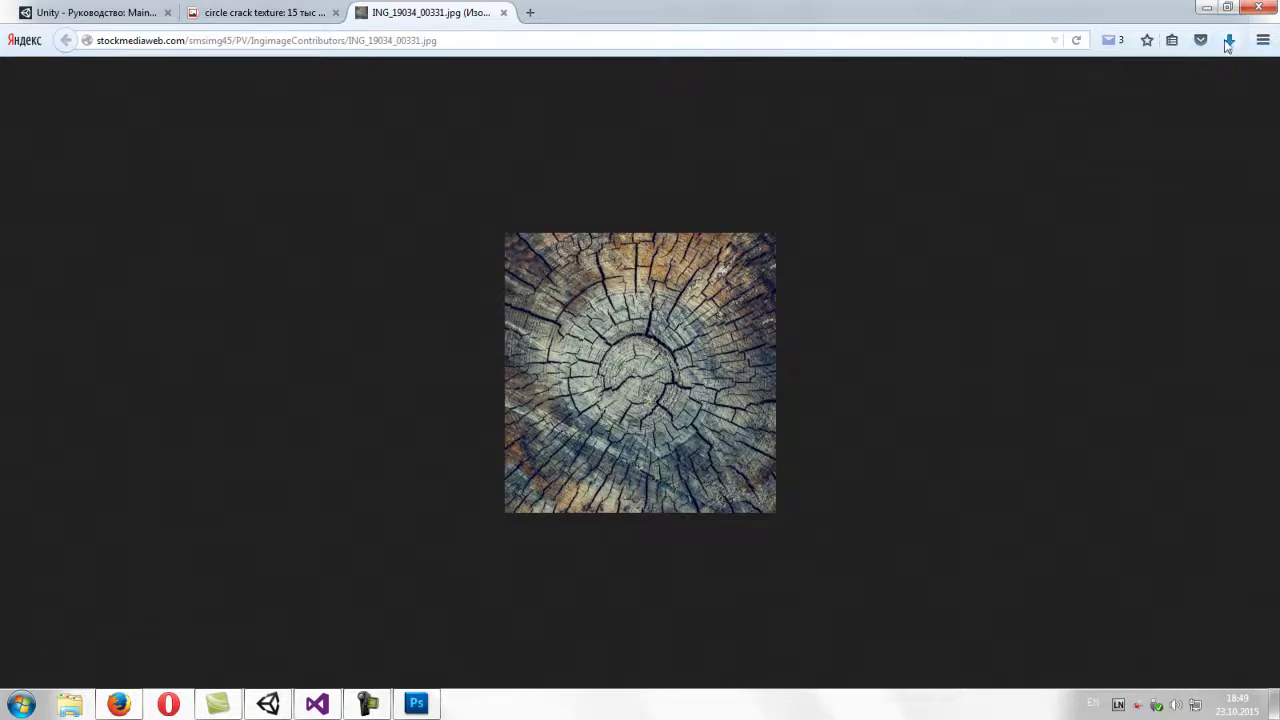
# - Close the image and results tabs and minimise Firefox
pyautogui.click(503, 12)
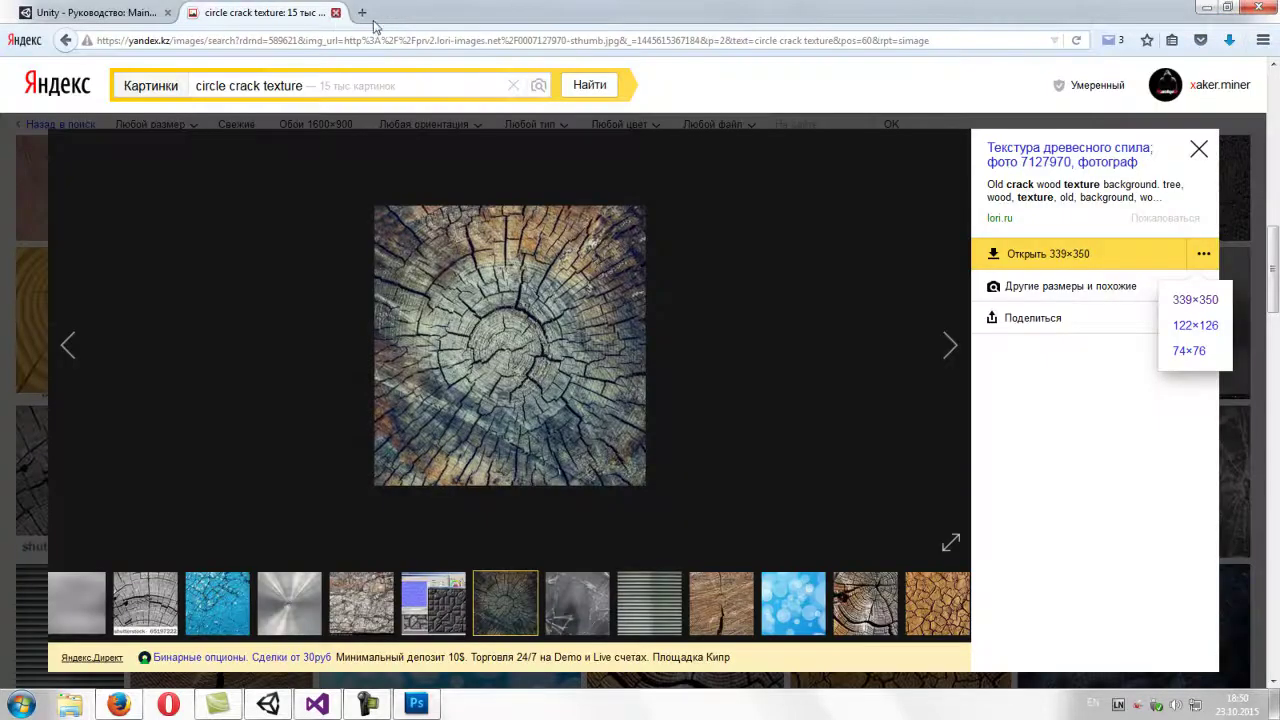
pyautogui.click(336, 12)
pyautogui.click(1197, 10)
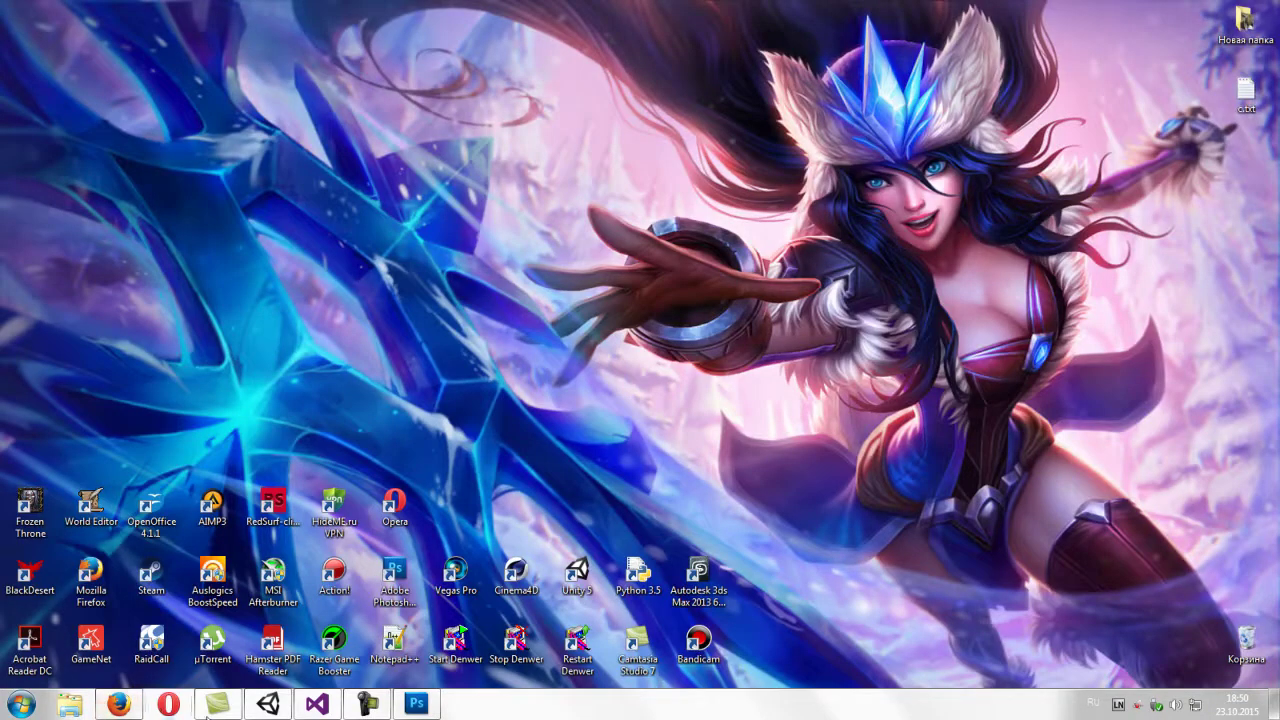
# - Browse to E:\Картинки in Explorer and drag ING_19034_00331.jpg into Photoshop
pyautogui.click(416, 704)
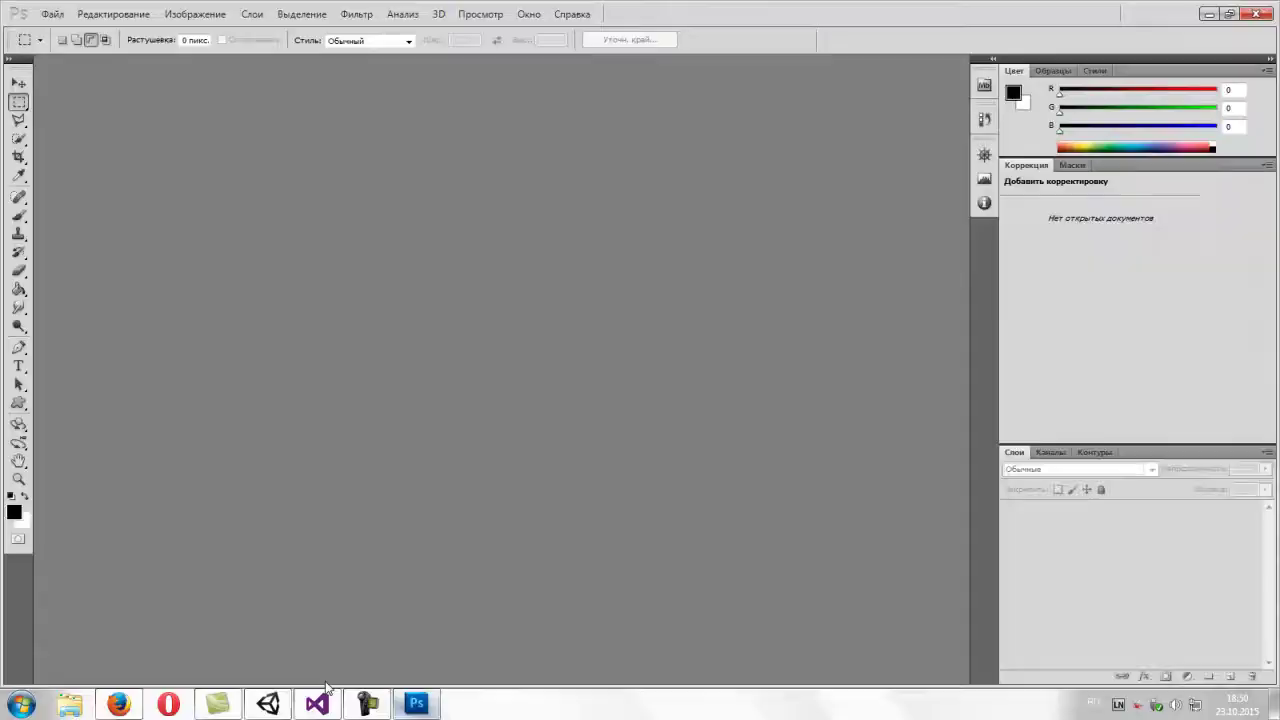
pyautogui.click(69, 704)
pyautogui.moveTo(206, 14); pyautogui.dragTo(0, 30)
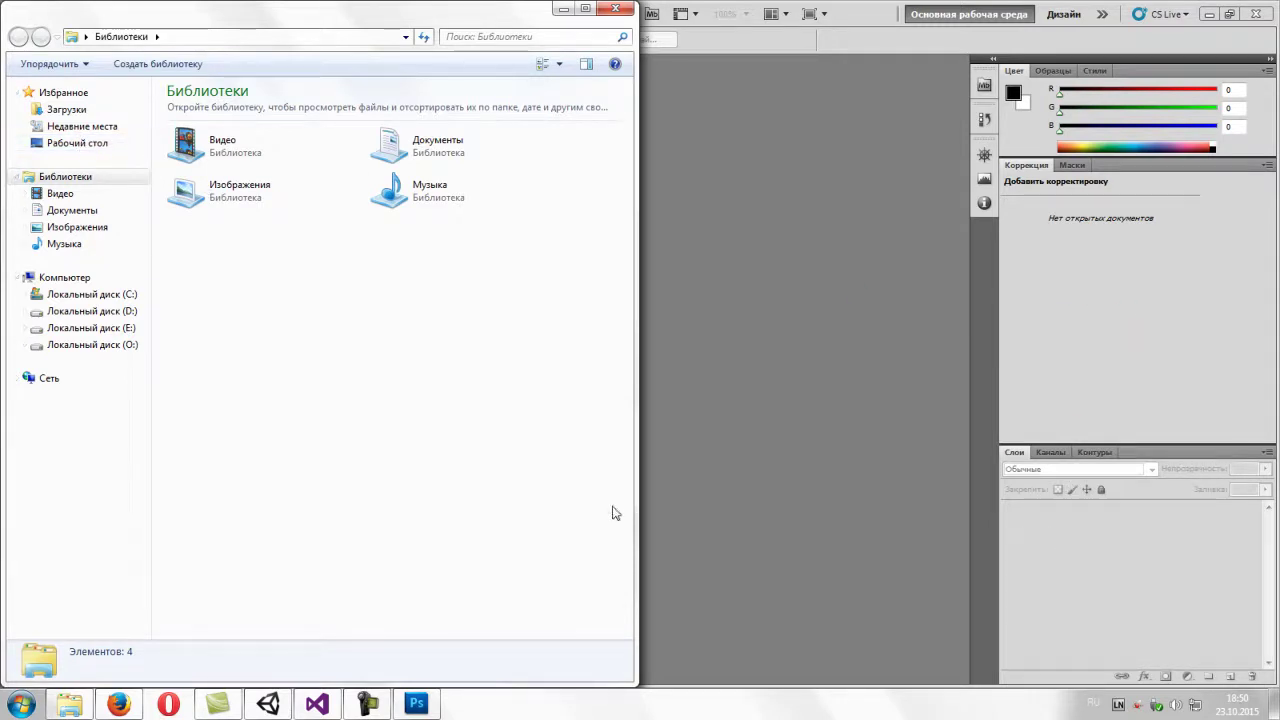
pyautogui.click(128, 312)
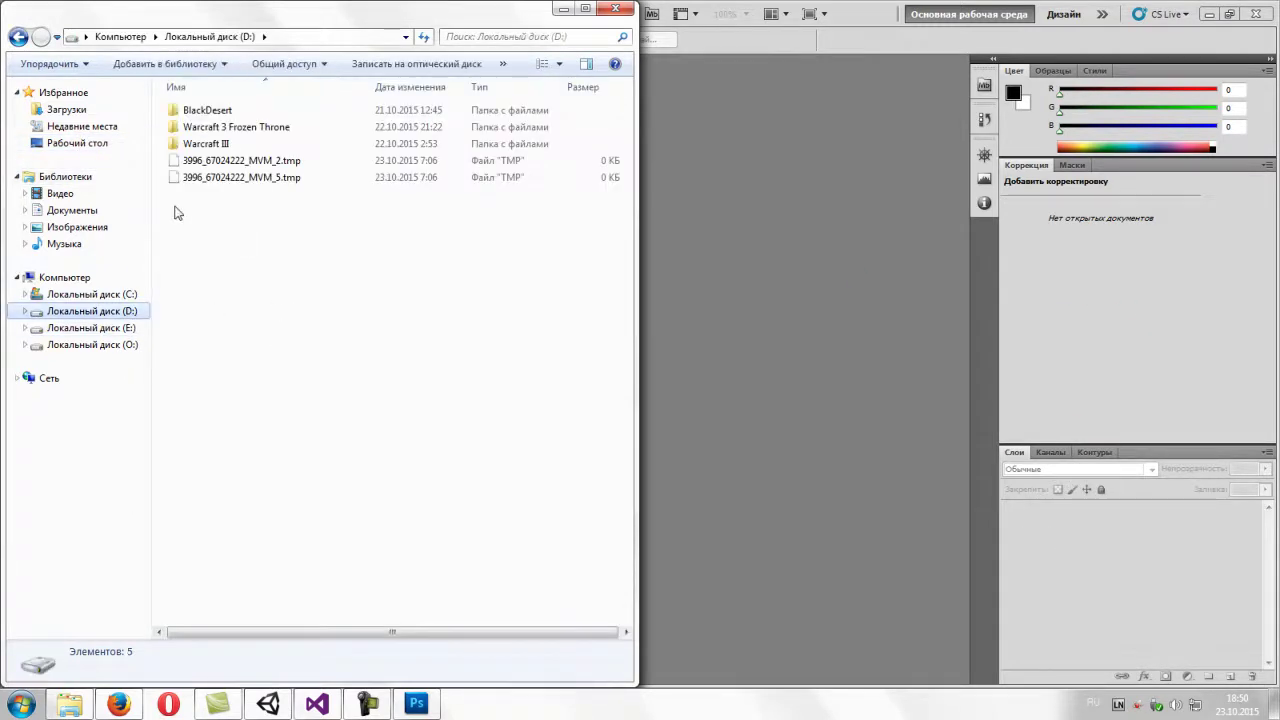
pyautogui.click(124, 329)
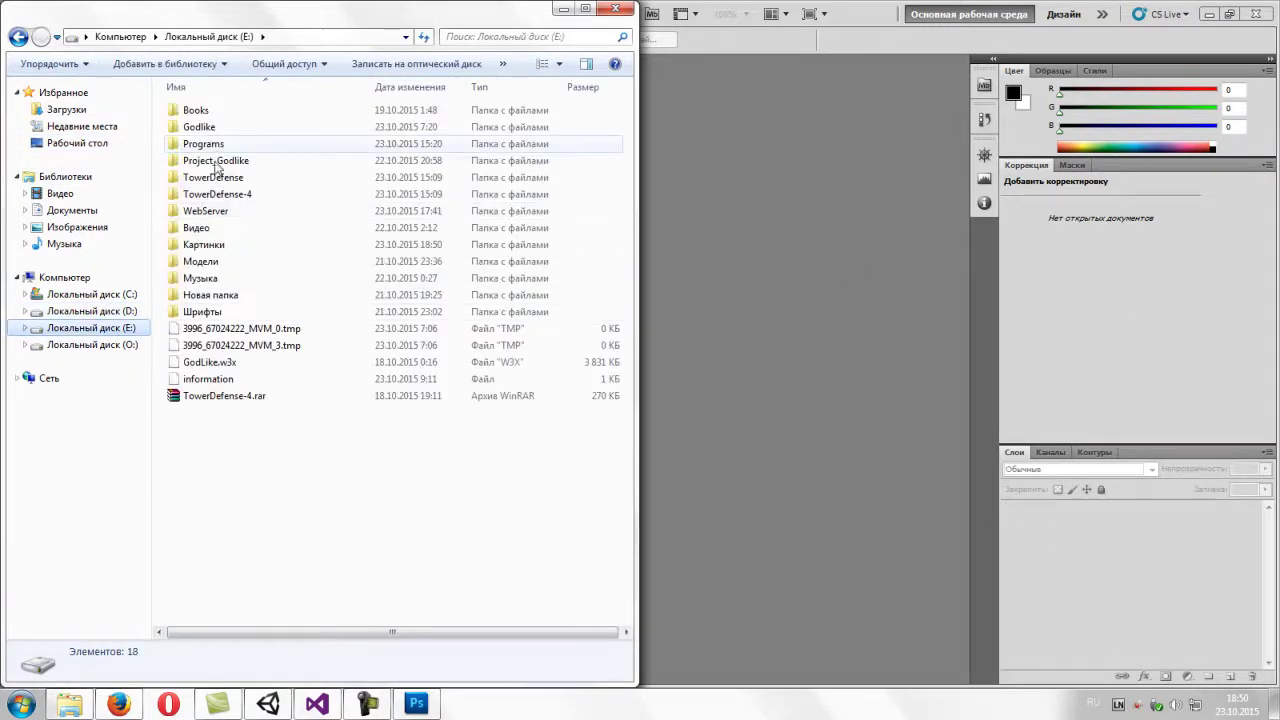
pyautogui.doubleClick(290, 244)
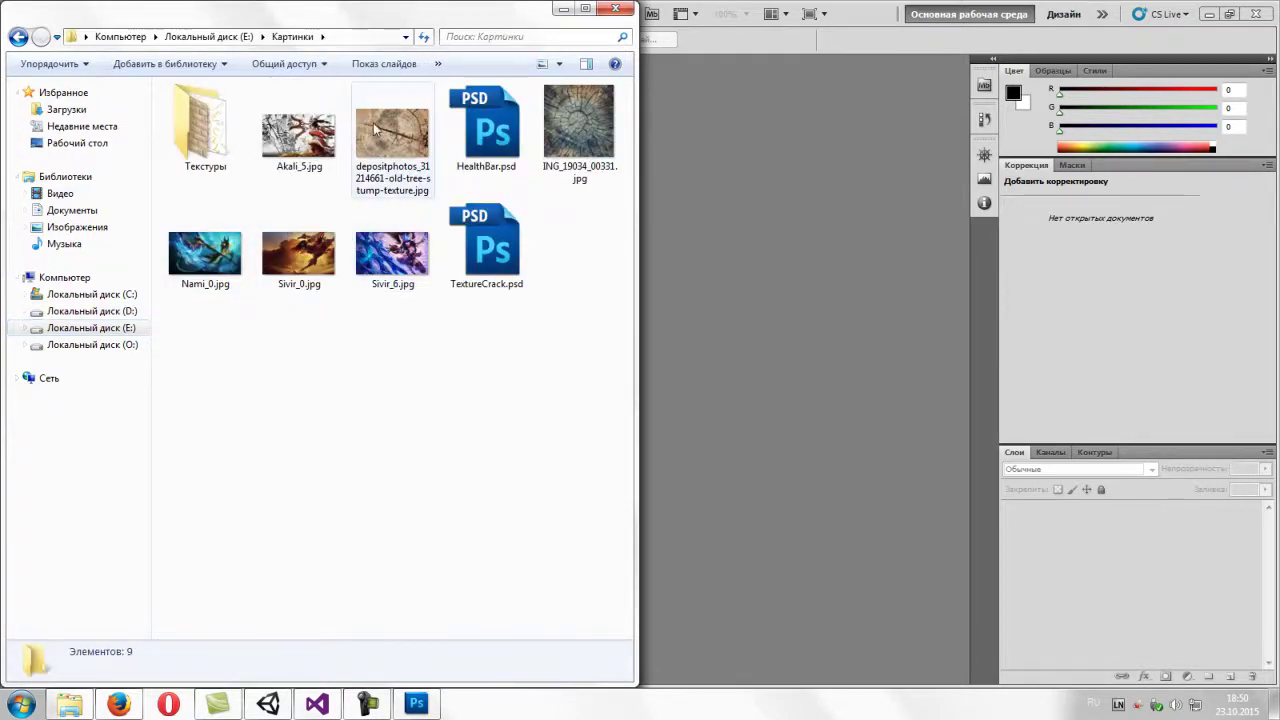
pyautogui.moveTo(590, 121); pyautogui.dragTo(763, 174)
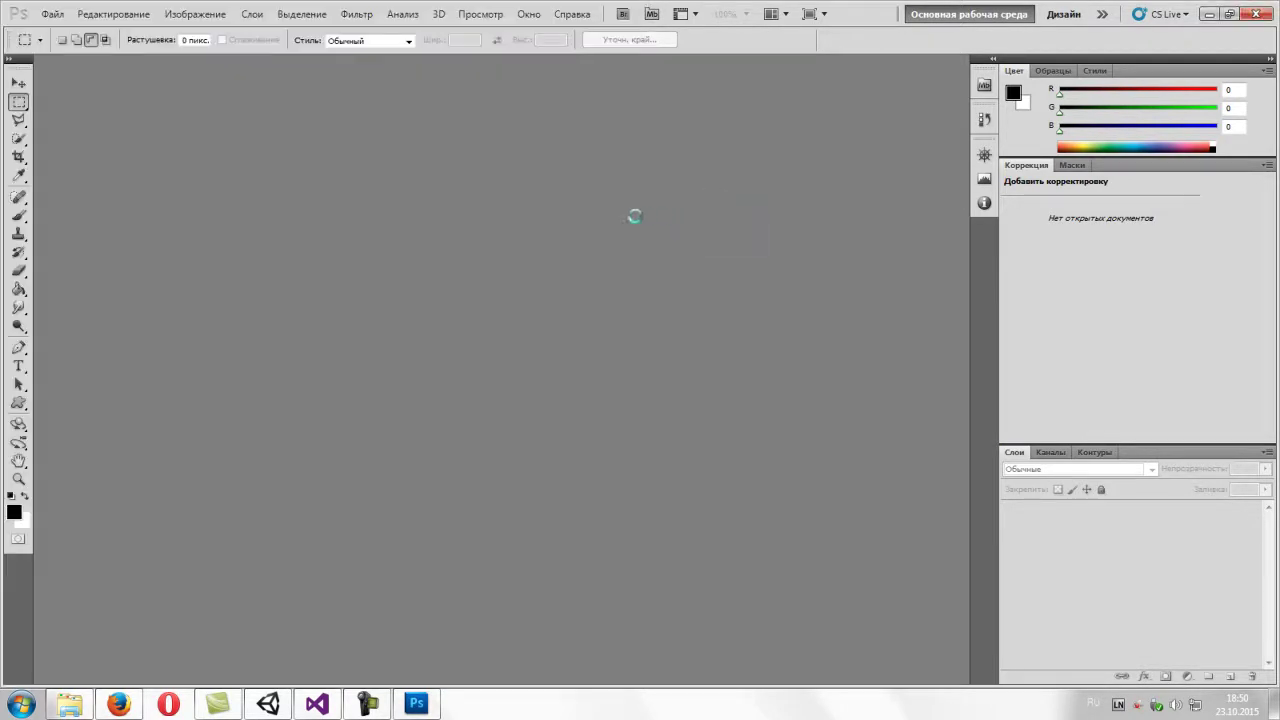
# - Accept the embedded profile, add an empty layer above Фон, and set the foreground colour to white
pyautogui.click(651, 352)
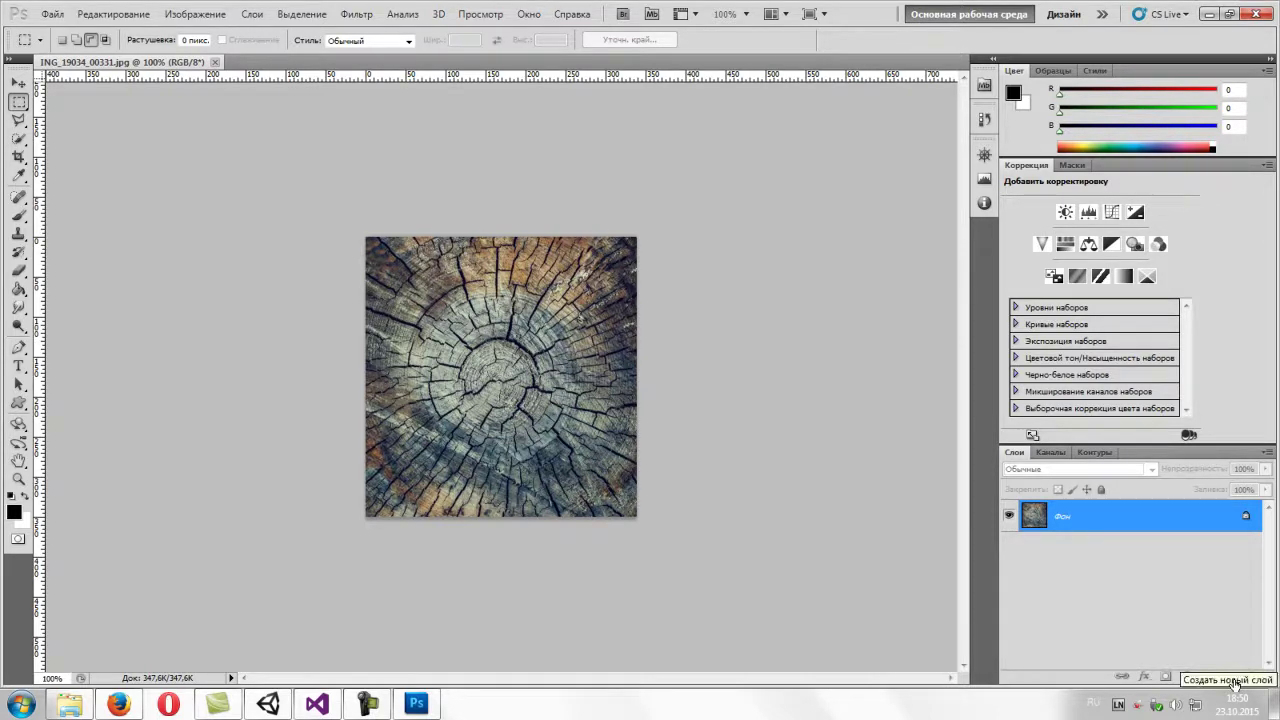
pyautogui.click(1232, 679)
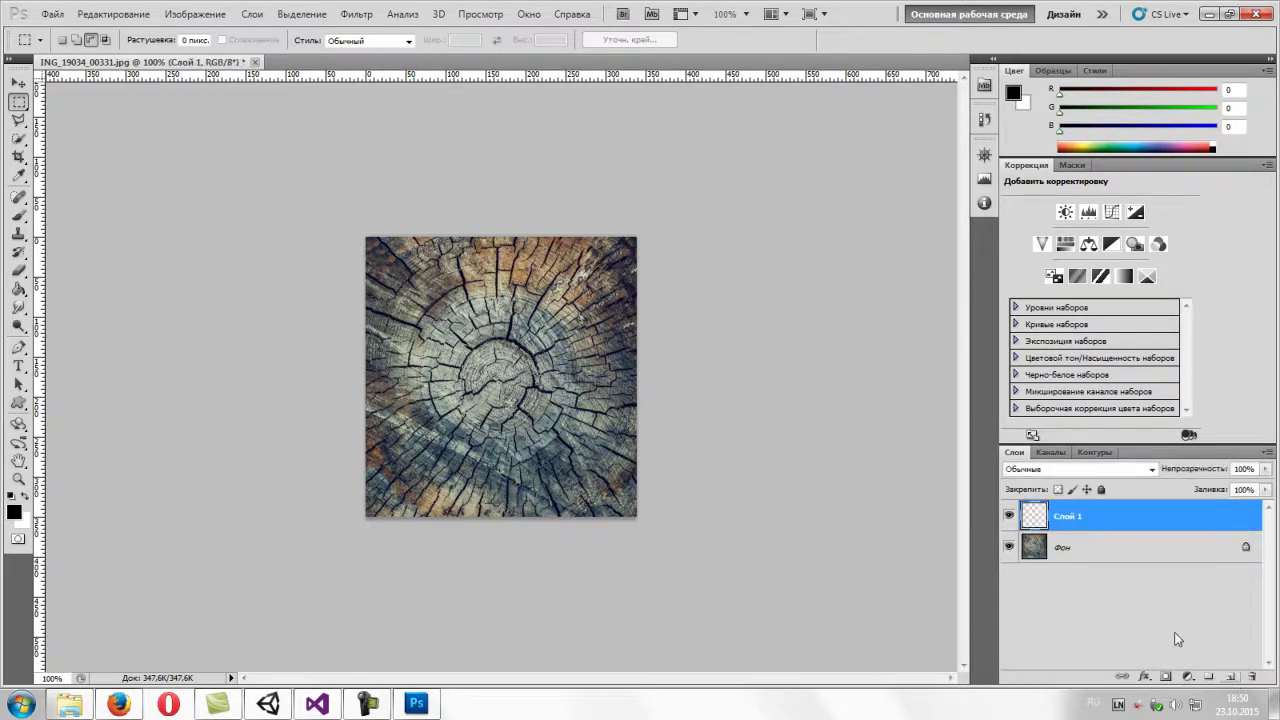
pyautogui.click(1018, 97)
pyautogui.click(712, 166)
pyautogui.click(1046, 160)
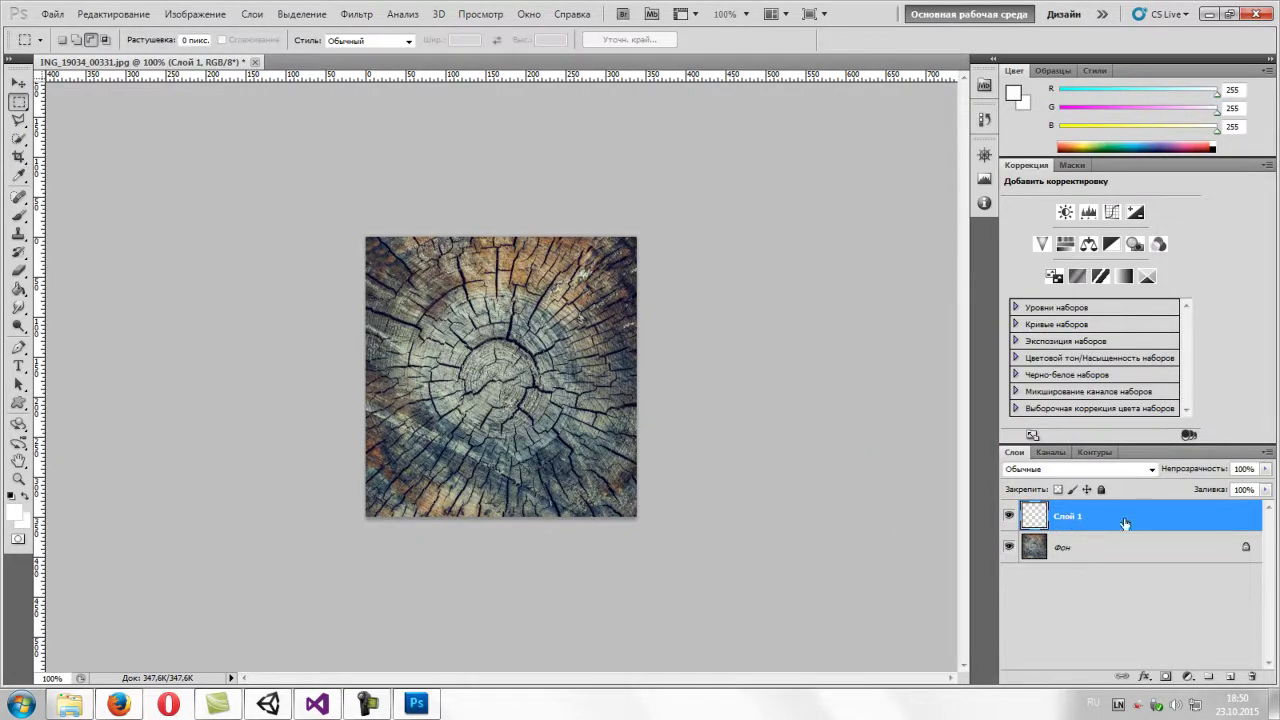
# - Fit the image to the window using the Zoom tool's Fit on Screen option
pyautogui.click(20, 484)
pyautogui.rightClick(528, 346)
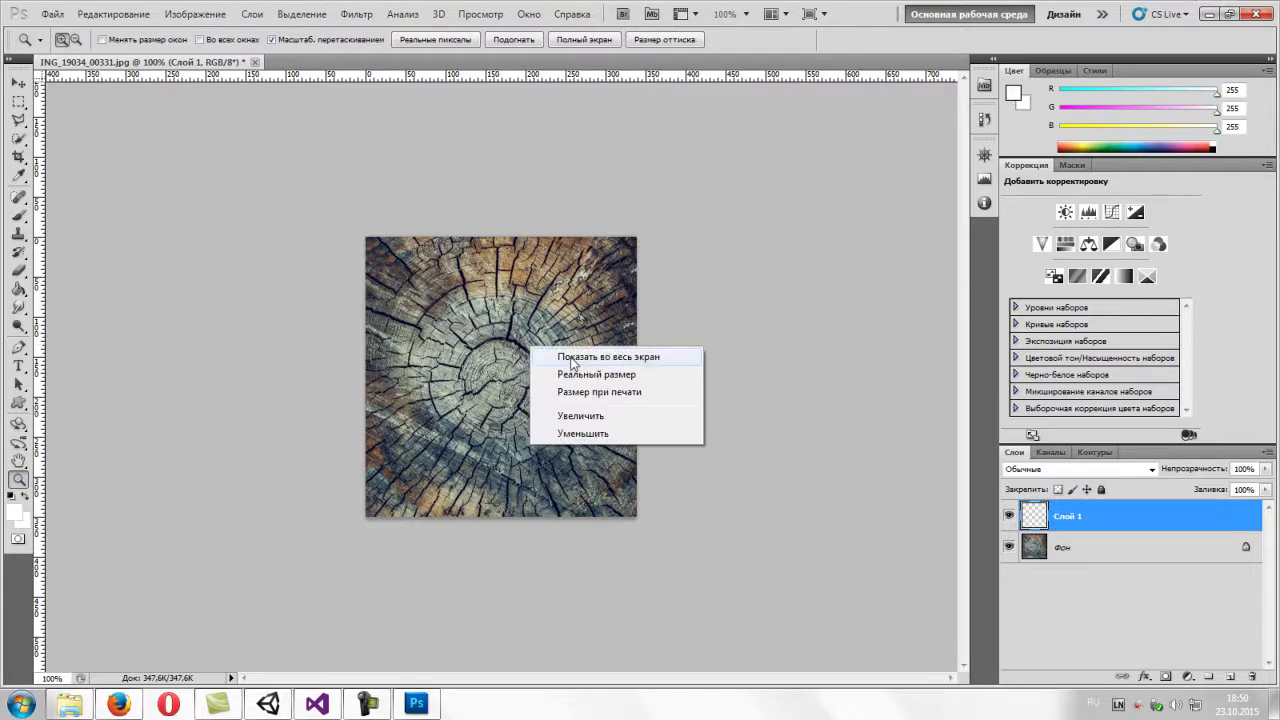
pyautogui.click(560, 351)
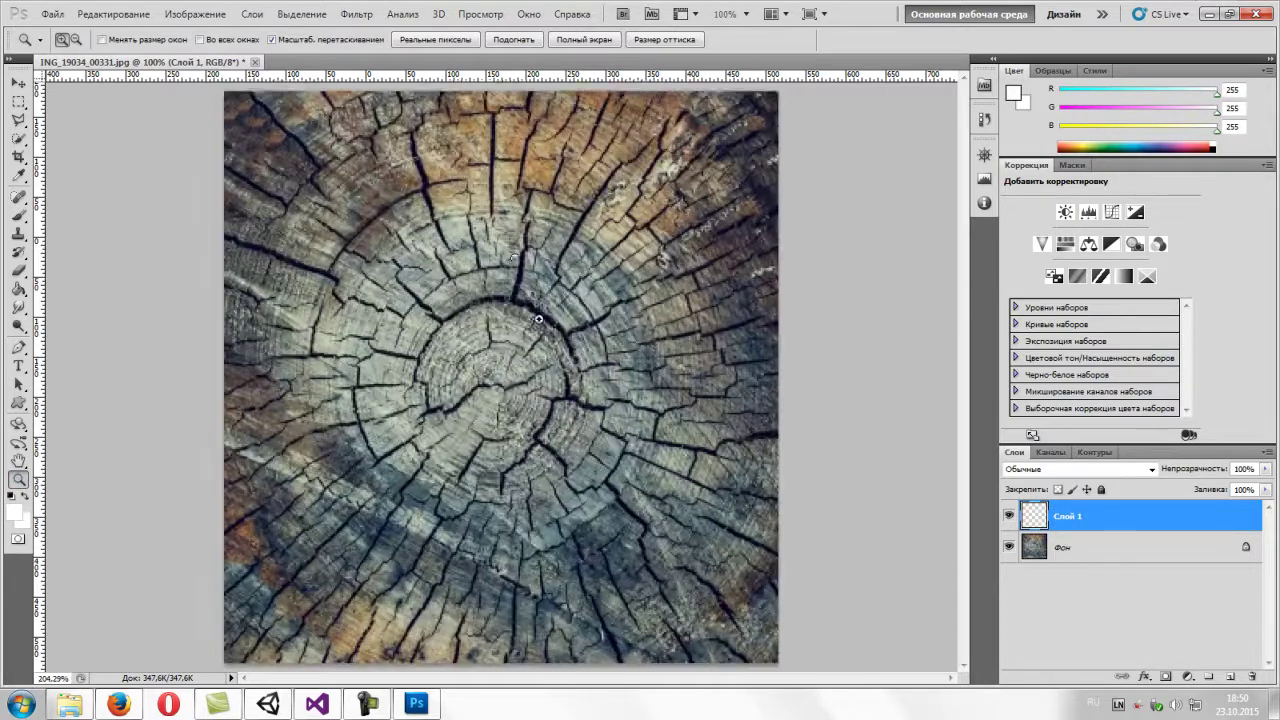
pyautogui.click(18, 215)
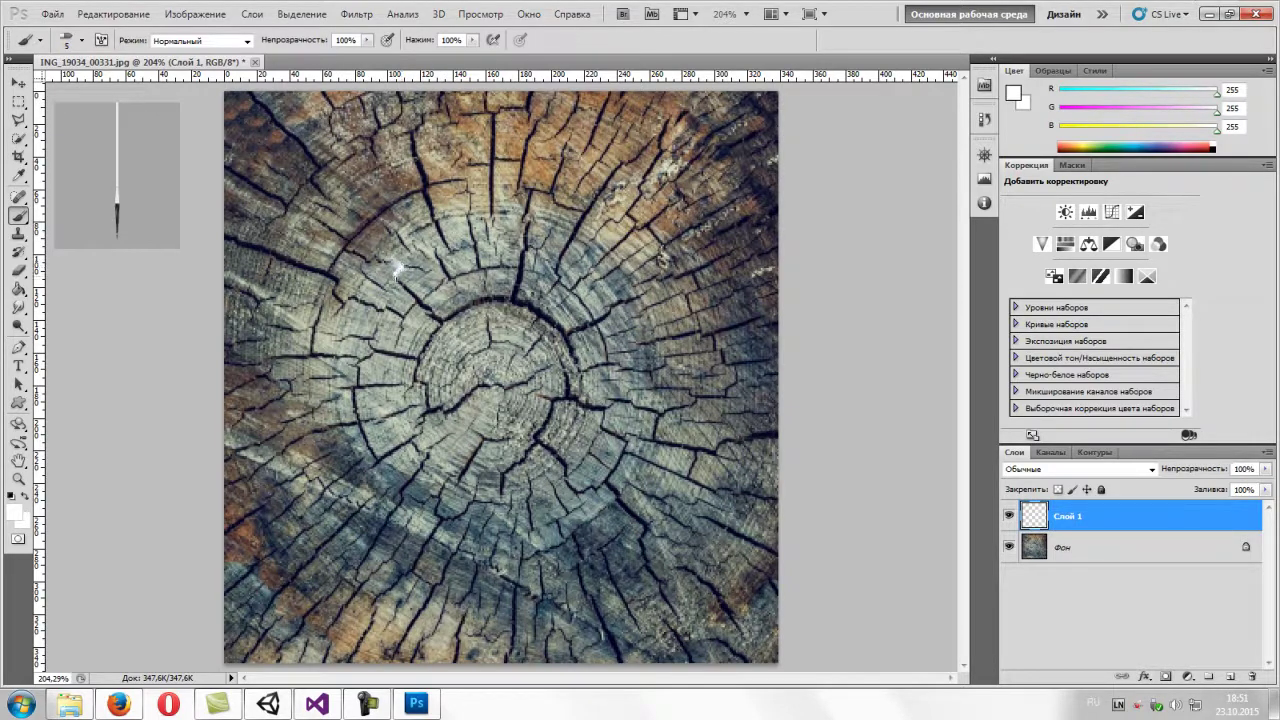
# - Paint white strokes along the cracks above, across and right of the stump's centre
pyautogui.moveTo(437, 320); pyautogui.dragTo(437, 322)
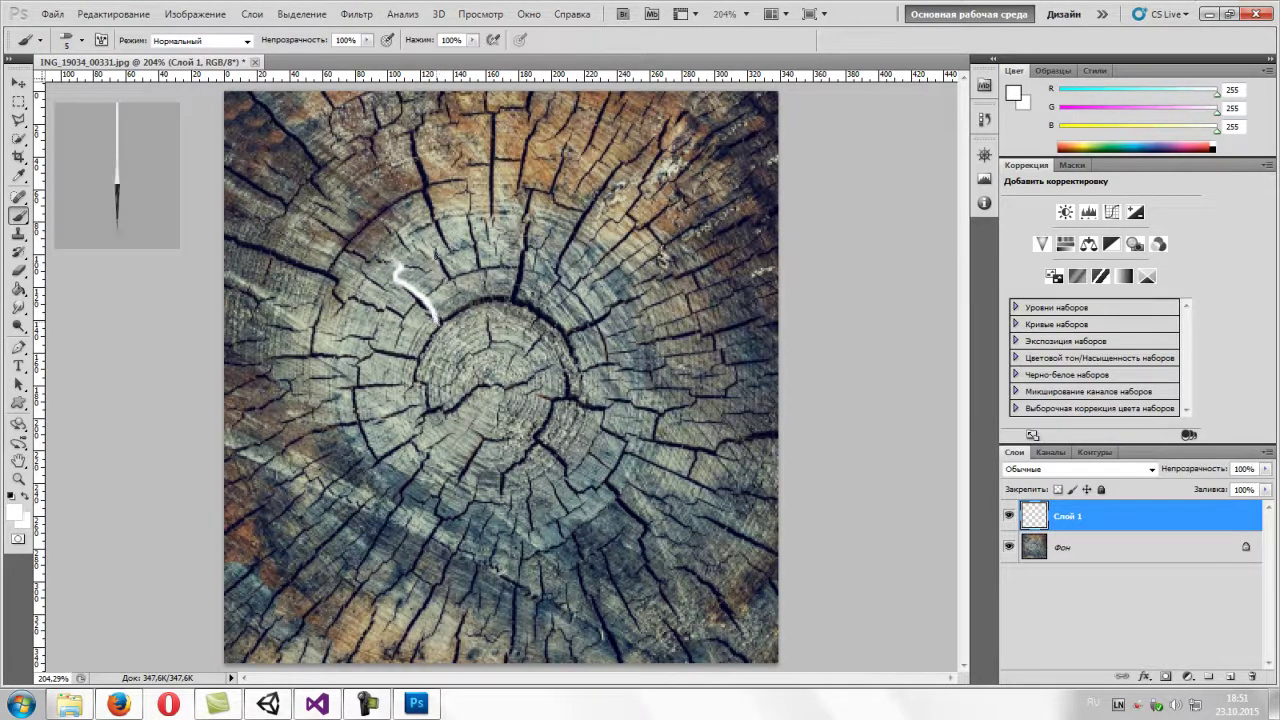
pyautogui.moveTo(437, 252)
pyautogui.mouseDown()
pyautogui.moveTo(451, 286)
pyautogui.moveTo(471, 218)
pyautogui.moveTo(420, 183)
pyautogui.moveTo(364, 224)
pyautogui.moveTo(388, 306)
pyautogui.mouseUp()
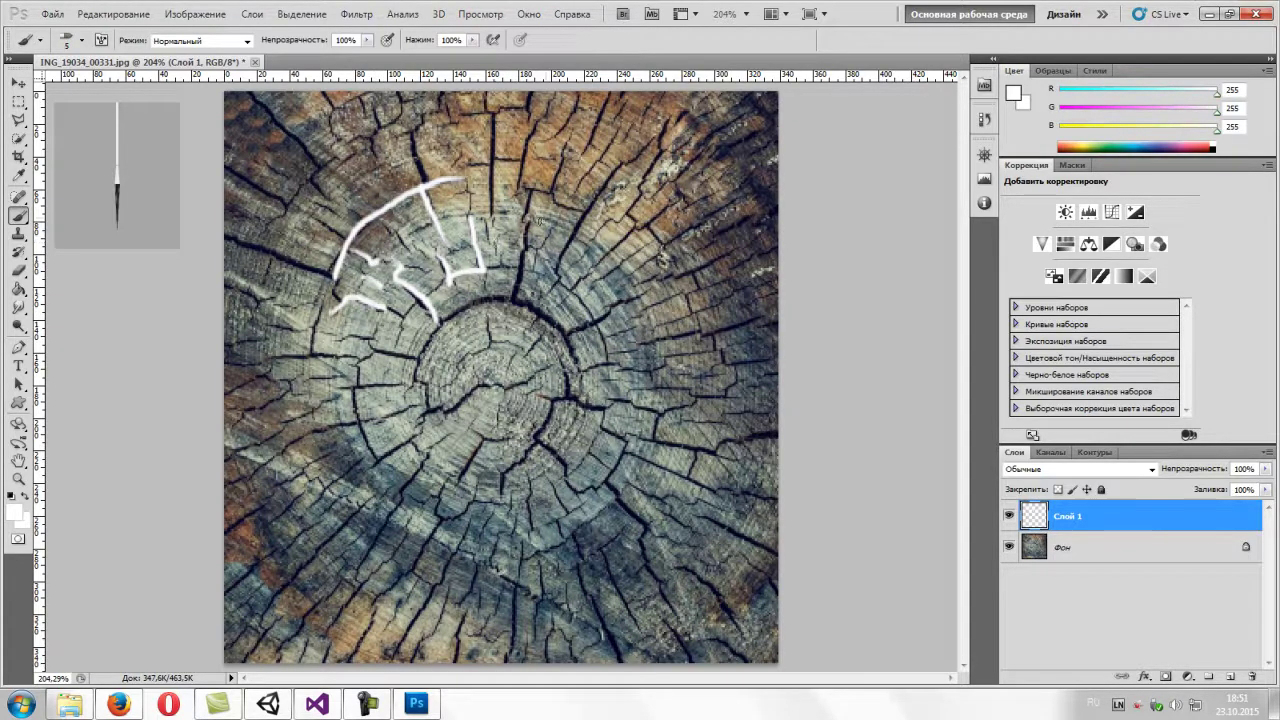
pyautogui.moveTo(529, 191)
pyautogui.mouseDown()
pyautogui.moveTo(522, 303)
pyautogui.moveTo(571, 356)
pyautogui.mouseUp()
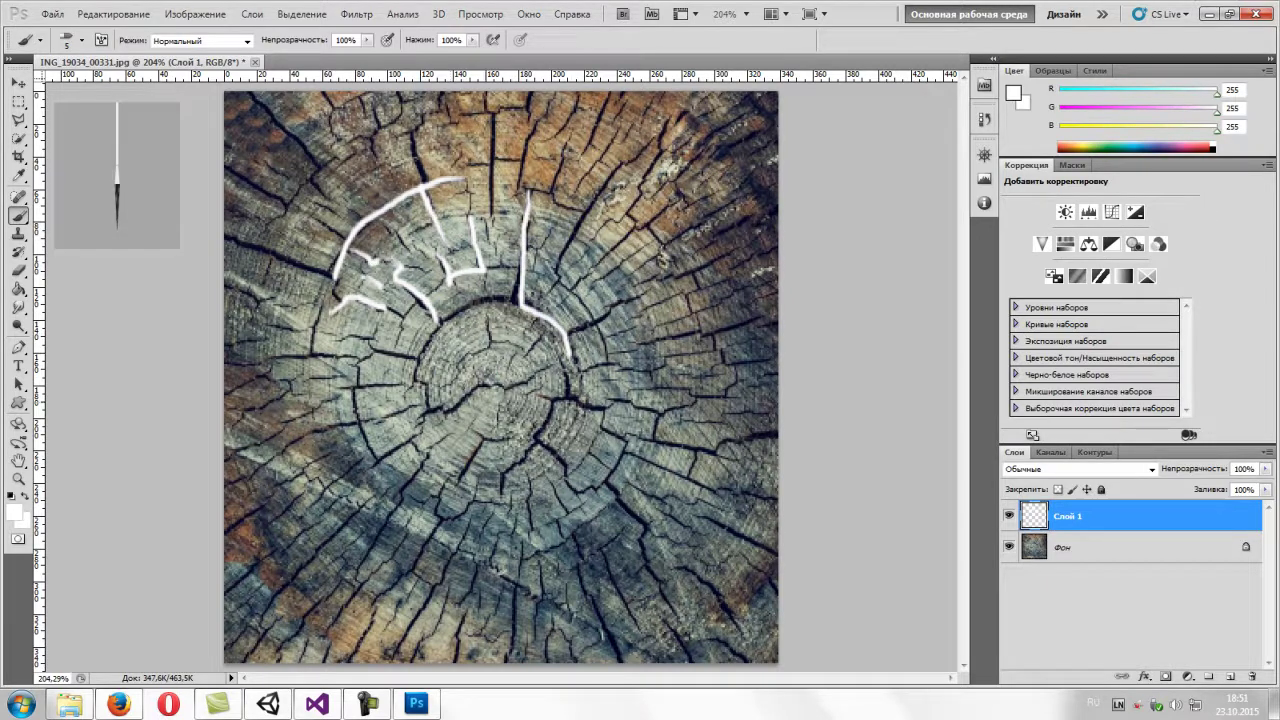
pyautogui.moveTo(487, 318)
pyautogui.mouseDown()
pyautogui.moveTo(456, 385)
pyautogui.moveTo(533, 381)
pyautogui.mouseUp()
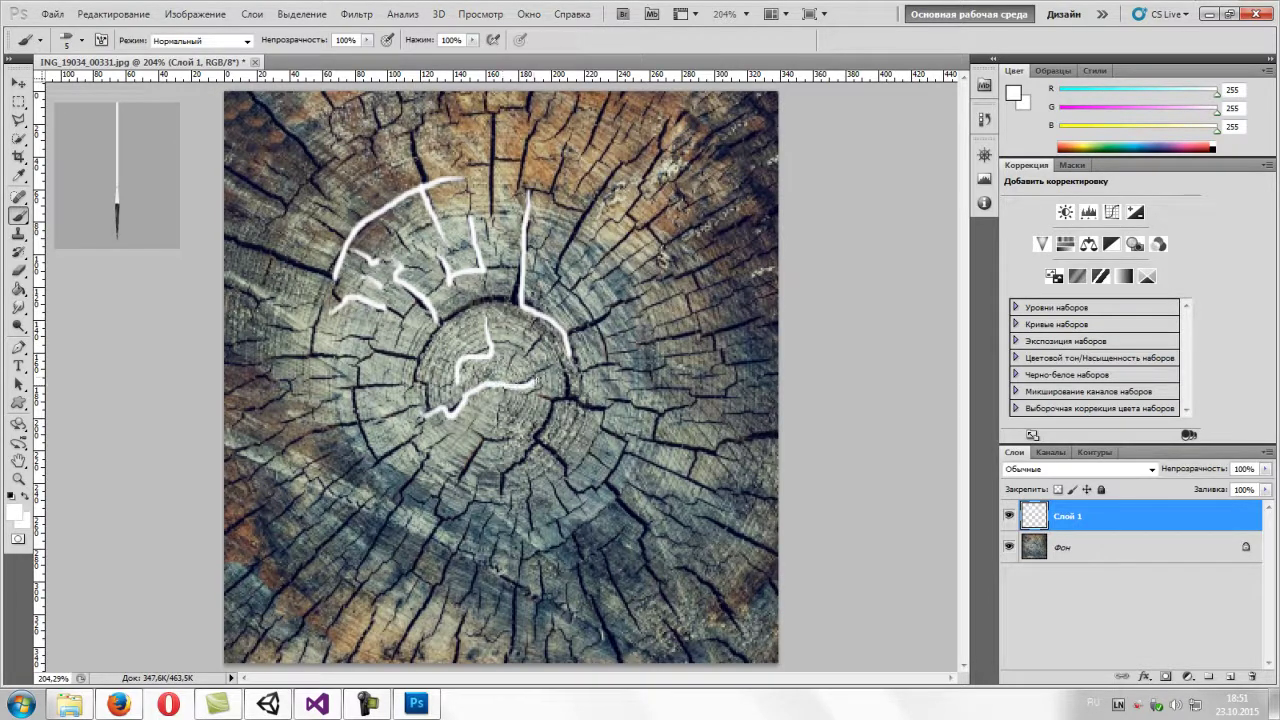
pyautogui.moveTo(566, 376); pyautogui.dragTo(556, 462)
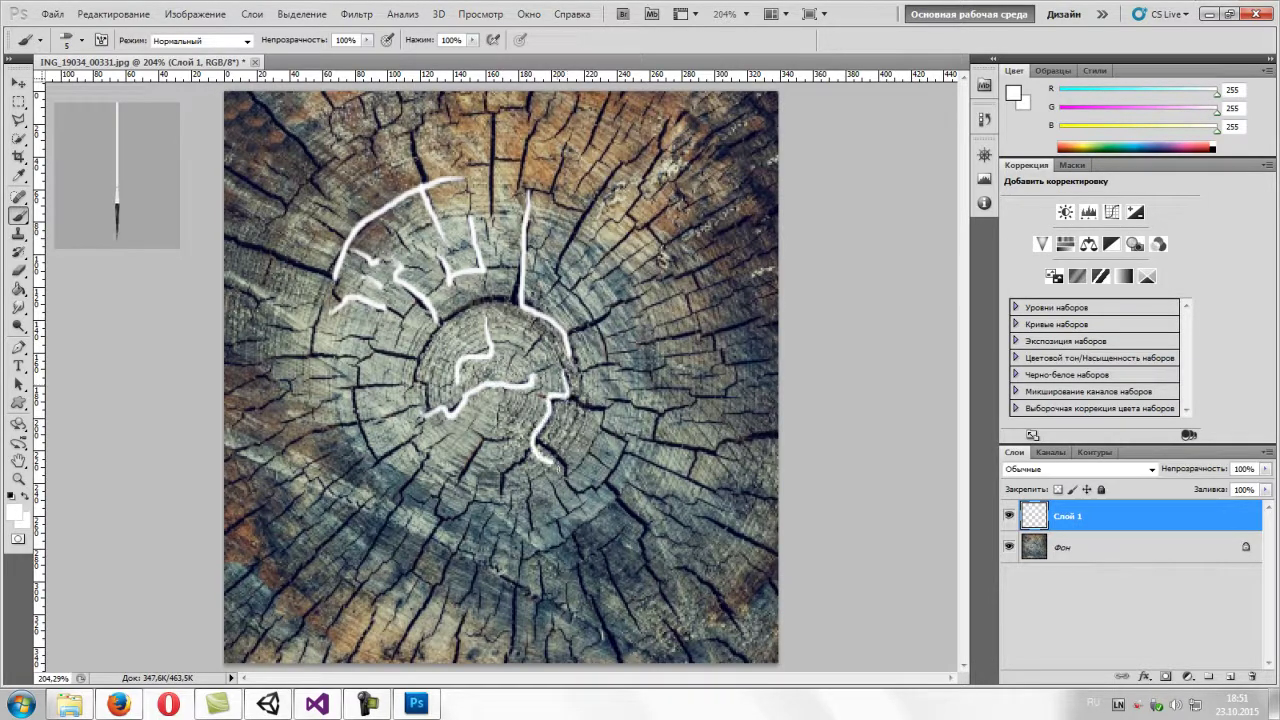
pyautogui.moveTo(576, 400); pyautogui.dragTo(605, 411)
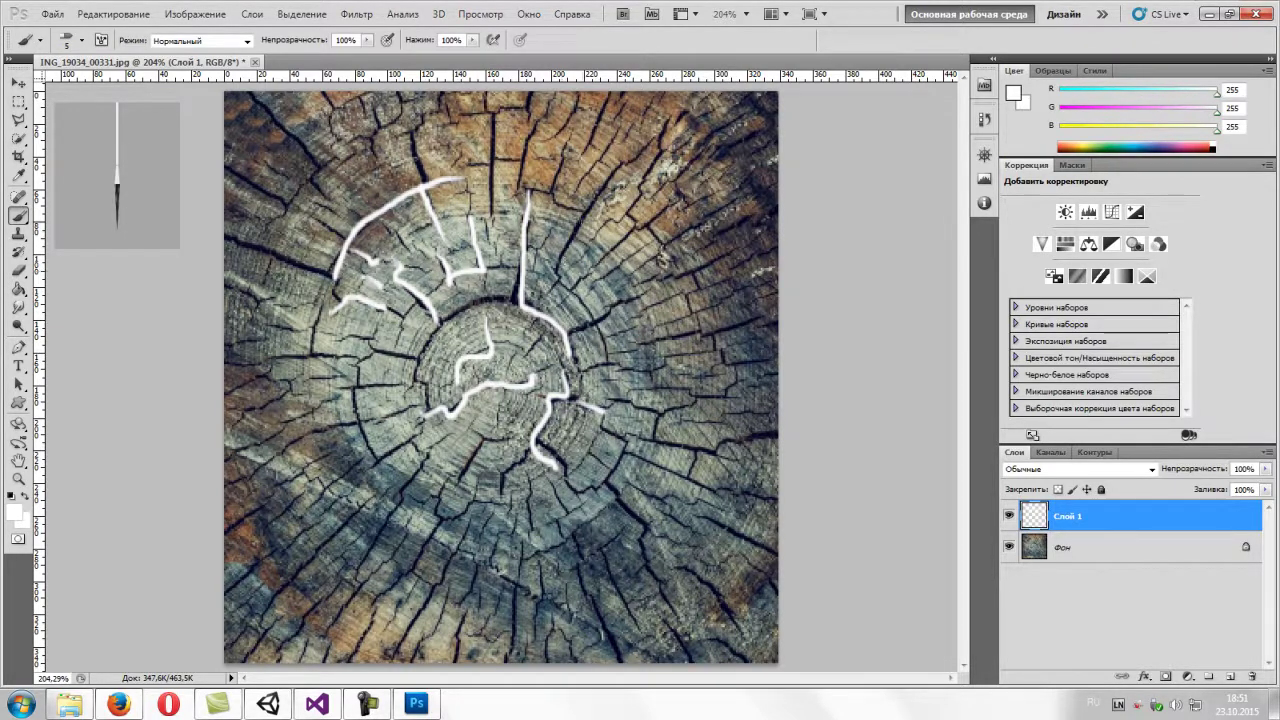
pyautogui.moveTo(584, 213); pyautogui.dragTo(587, 300)
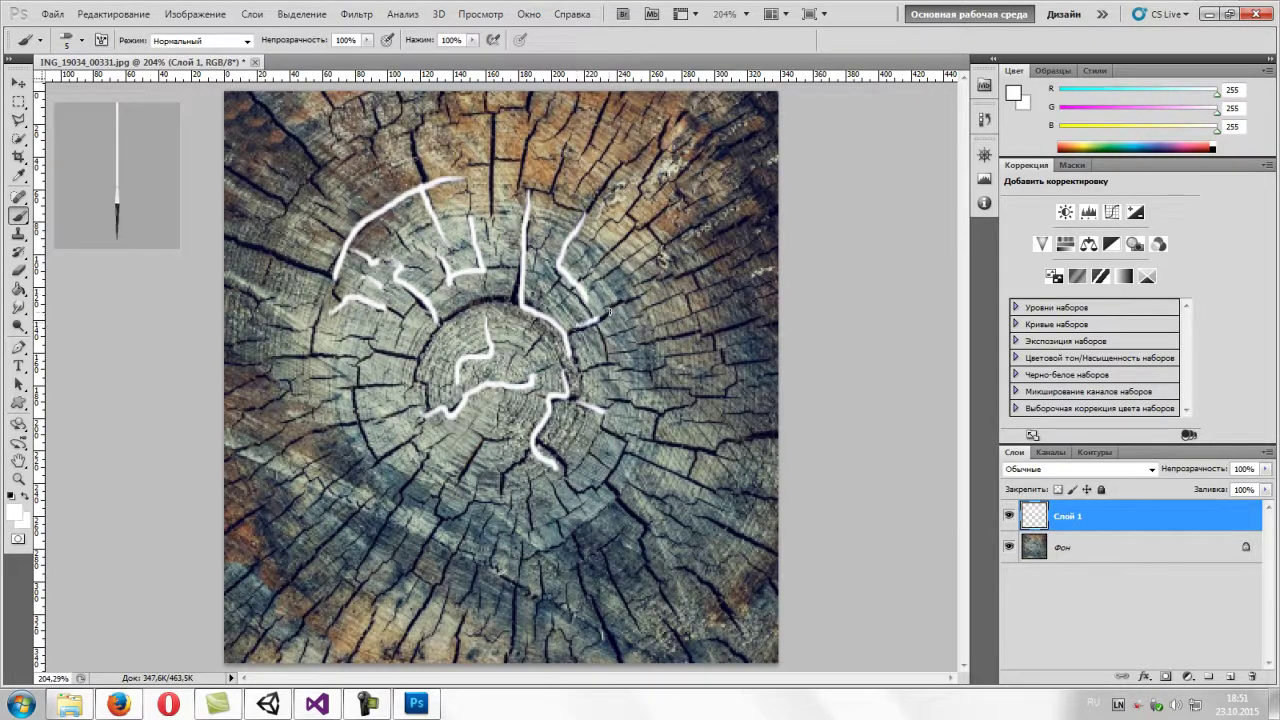
pyautogui.moveTo(609, 312); pyautogui.dragTo(617, 298)
pyautogui.moveTo(612, 364)
pyautogui.mouseDown()
pyautogui.moveTo(604, 402)
pyautogui.moveTo(668, 377)
pyautogui.mouseUp()
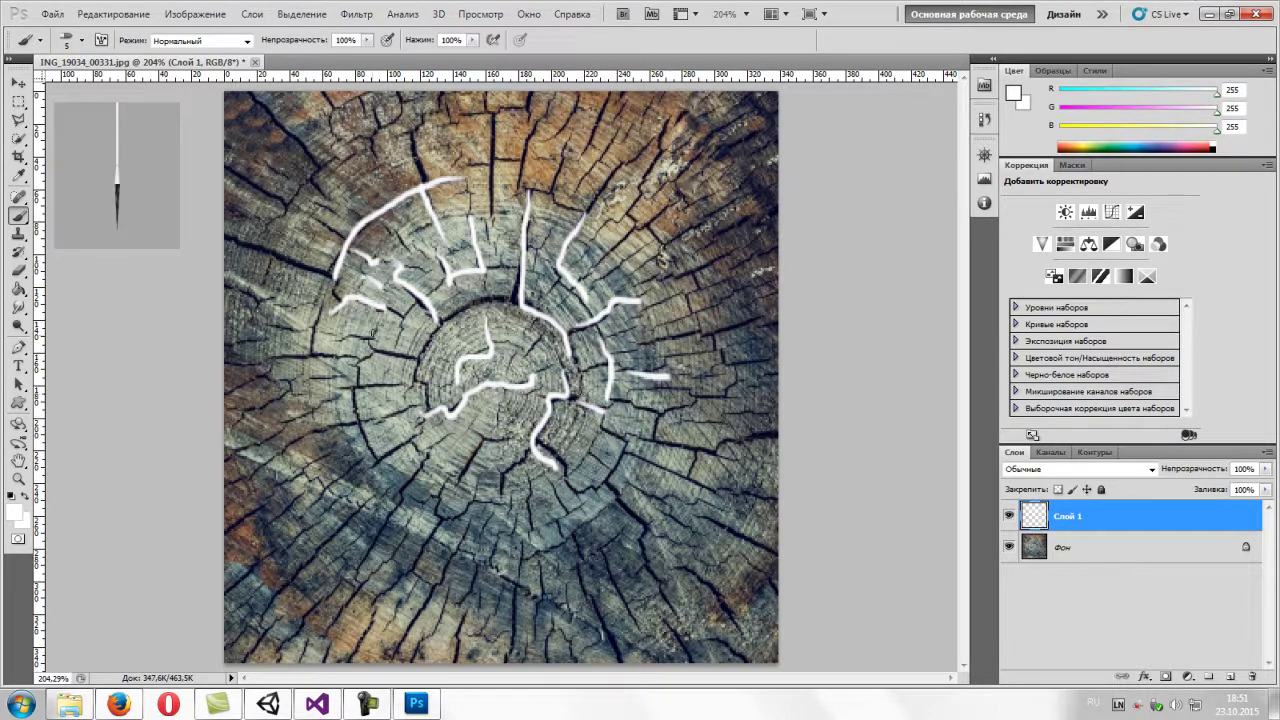
# - Paint white strokes along the cracks left of and below the centre
pyautogui.moveTo(370, 332)
pyautogui.mouseDown()
pyautogui.moveTo(372, 366)
pyautogui.moveTo(390, 352)
pyautogui.moveTo(353, 393)
pyautogui.moveTo(420, 440)
pyautogui.moveTo(400, 498)
pyautogui.mouseUp()
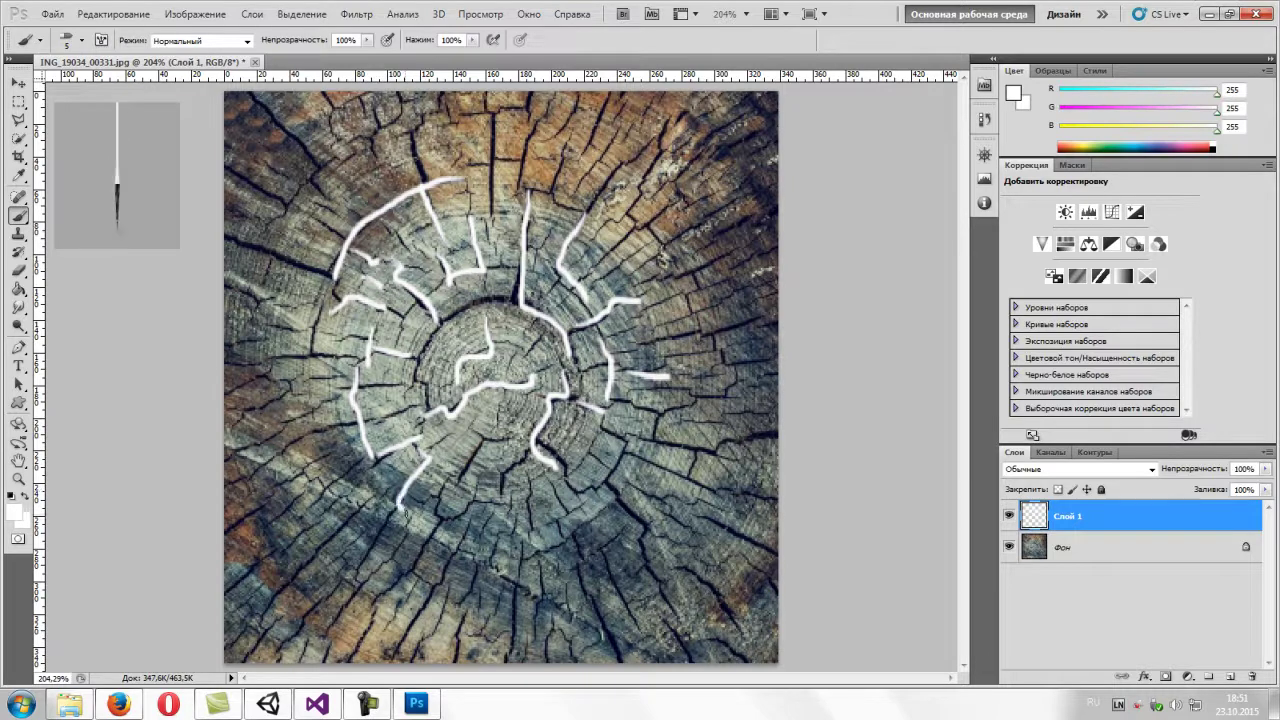
pyautogui.moveTo(484, 438)
pyautogui.mouseDown()
pyautogui.moveTo(470, 472)
pyautogui.moveTo(515, 437)
pyautogui.mouseUp()
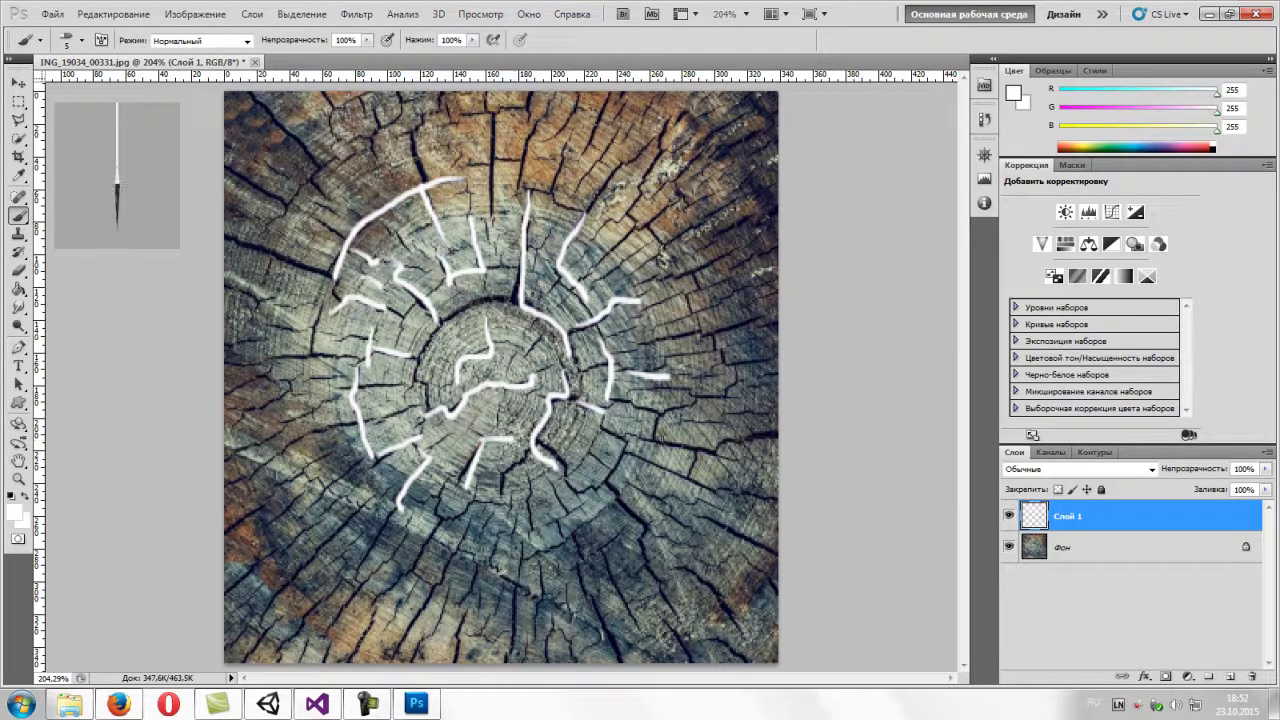
pyautogui.moveTo(446, 478); pyautogui.dragTo(470, 522)
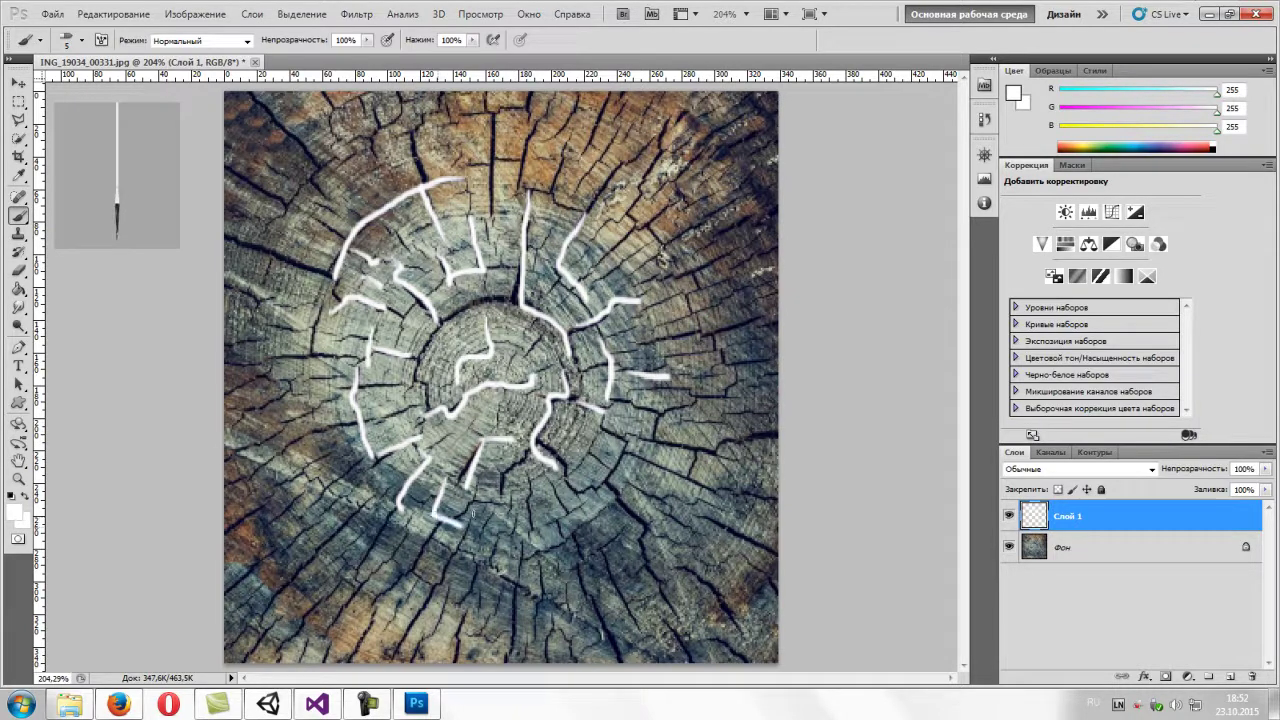
pyautogui.moveTo(531, 474)
pyautogui.mouseDown()
pyautogui.moveTo(529, 489)
pyautogui.moveTo(564, 503)
pyautogui.mouseUp()
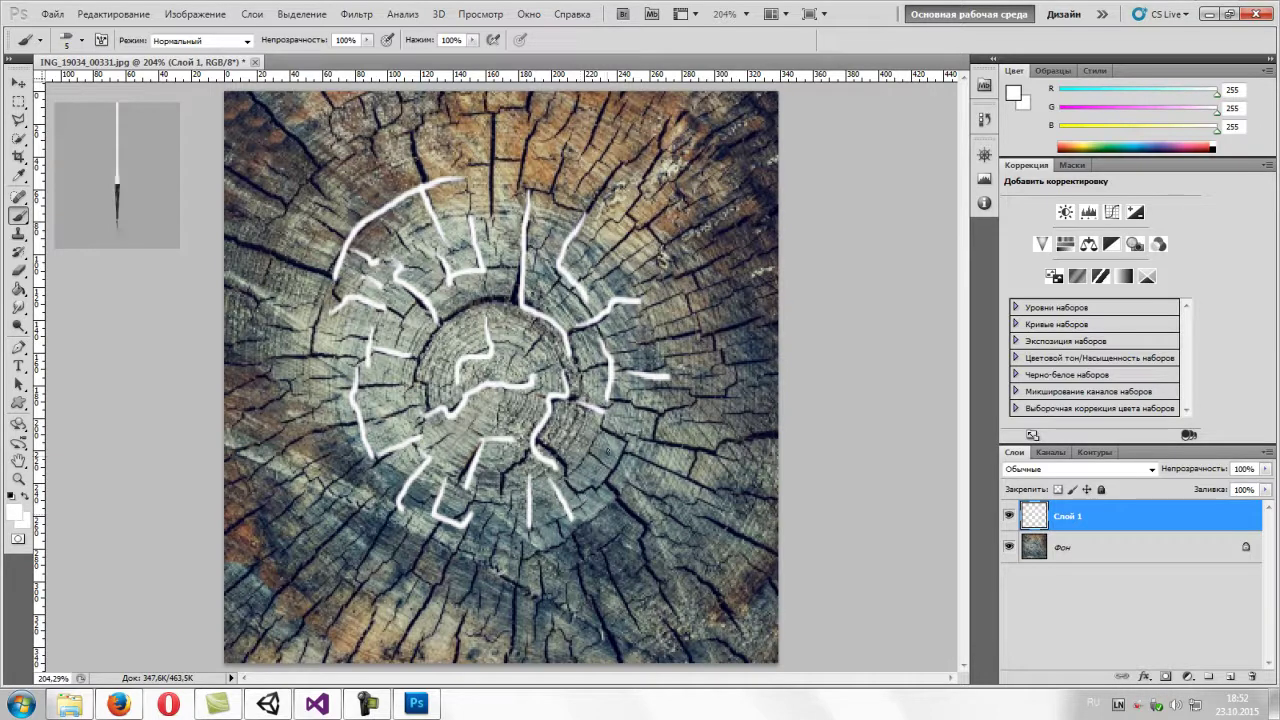
pyautogui.moveTo(598, 426)
pyautogui.mouseDown()
pyautogui.moveTo(642, 449)
pyautogui.moveTo(619, 478)
pyautogui.mouseUp()
# - Hide and reshow the Фон layer to check the white strokes
pyautogui.click(1008, 546)
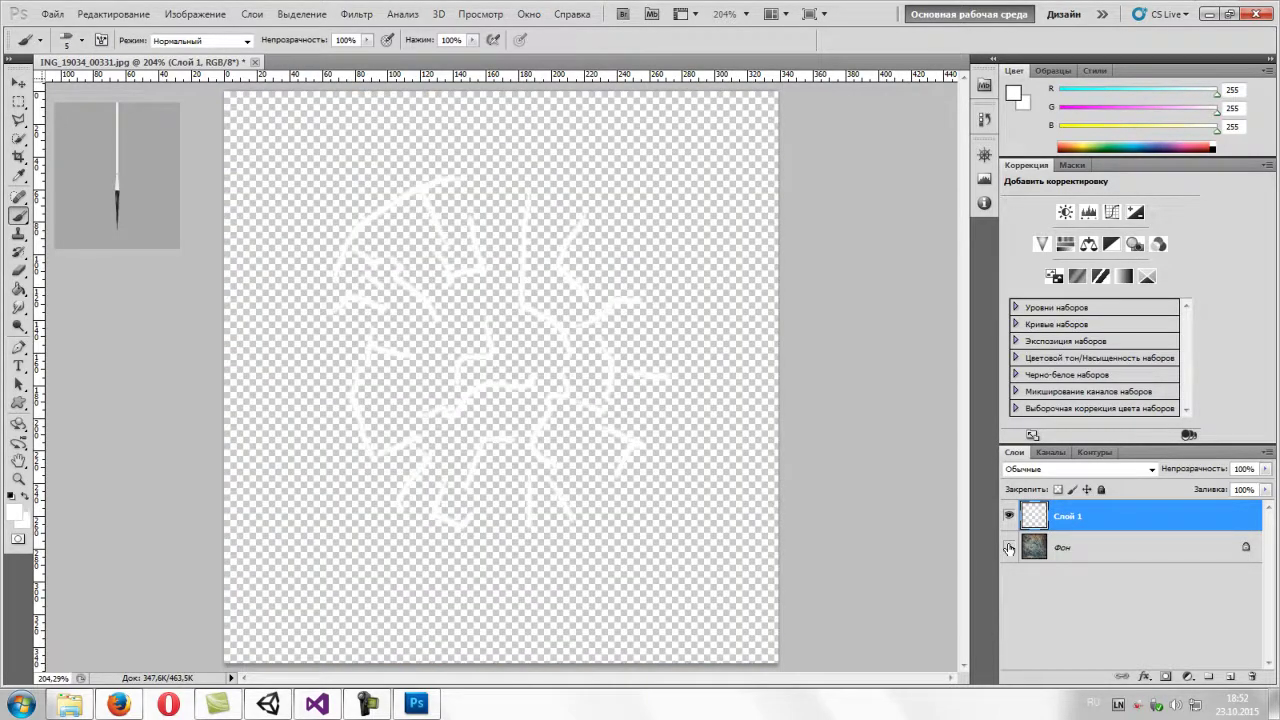
pyautogui.click(1008, 547)
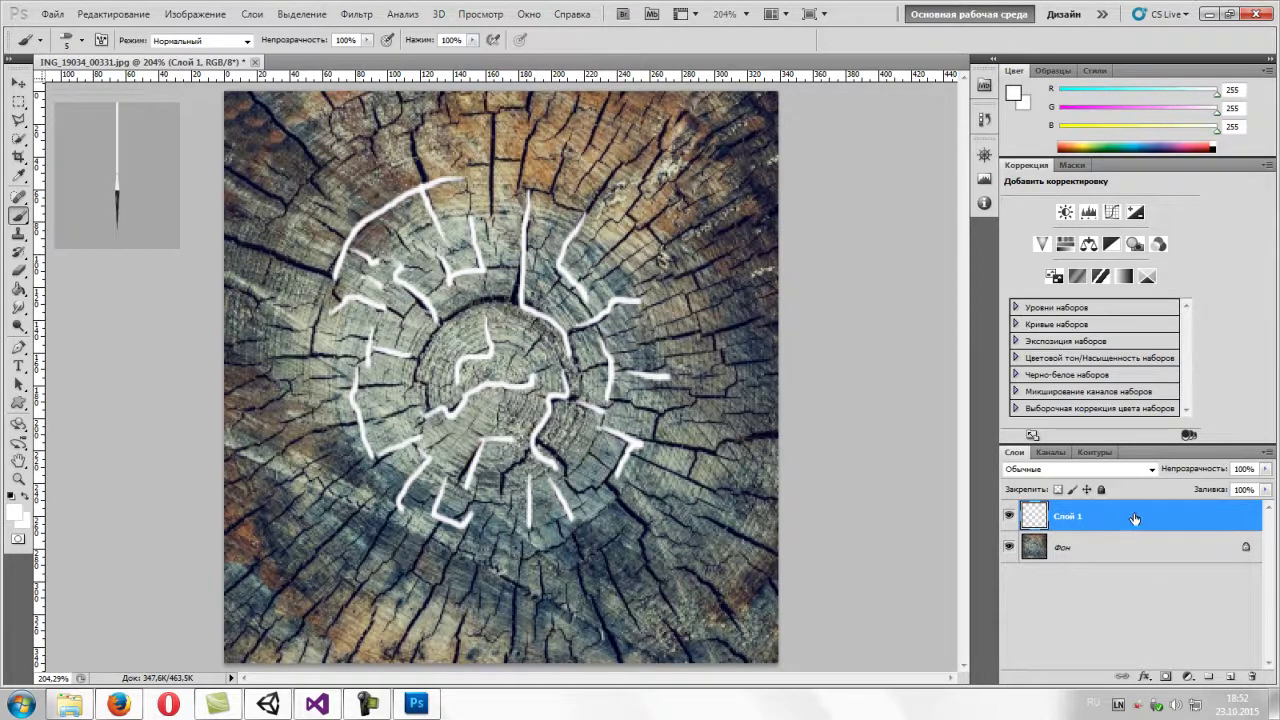
pyautogui.click(18, 102)
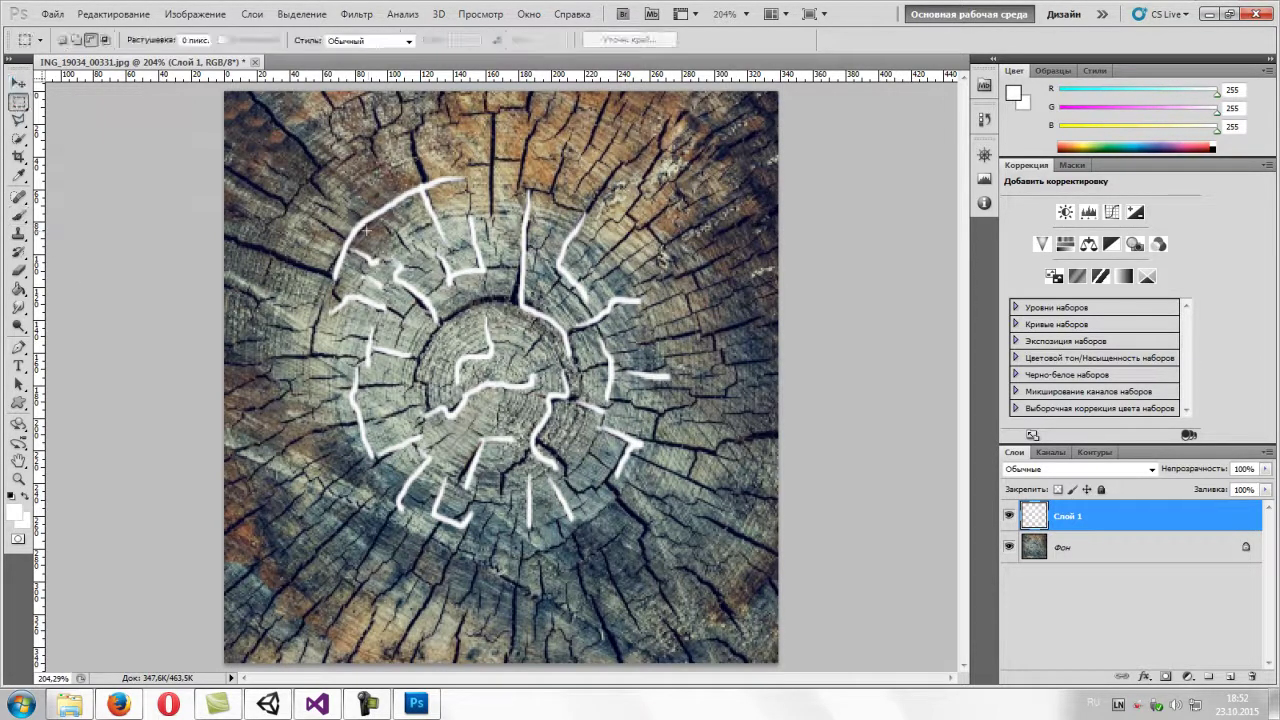
# - Copy the whole canvas and create a new document with width 250
pyautogui.hotkey('ctrl', 'a')
pyautogui.hotkey('ctrl', 'c')
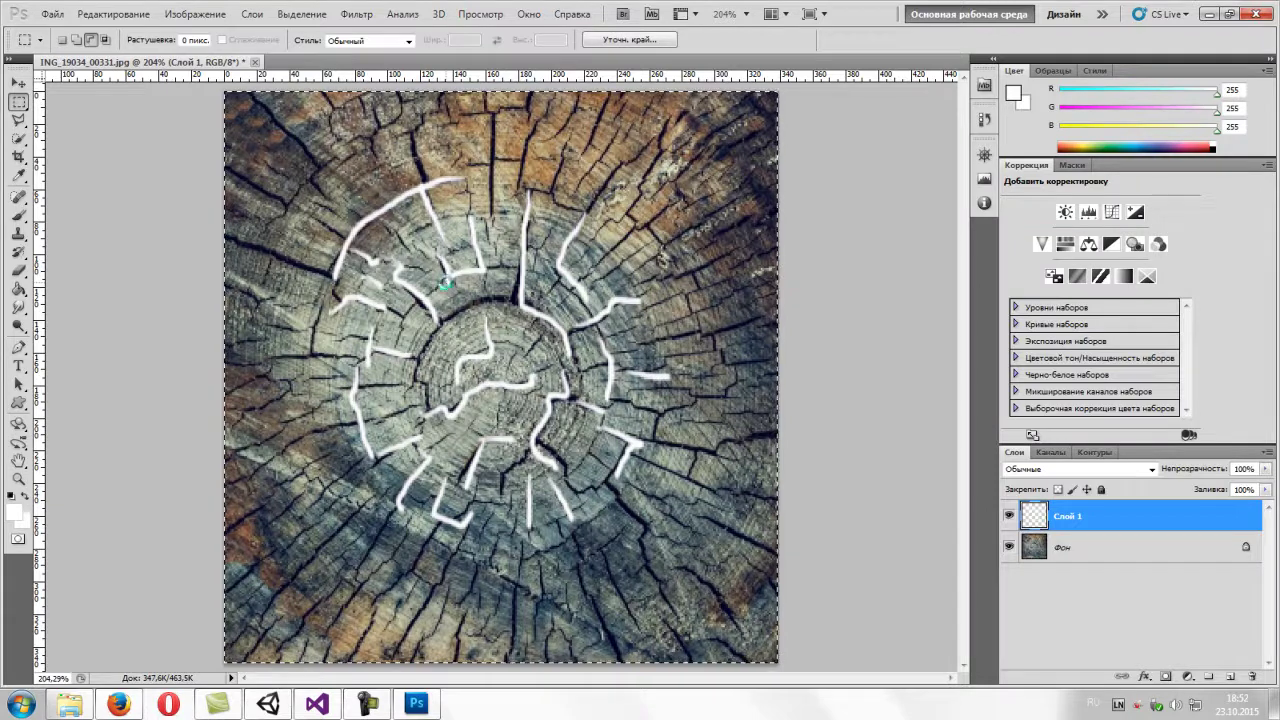
pyautogui.hotkey('ctrl', 'n')
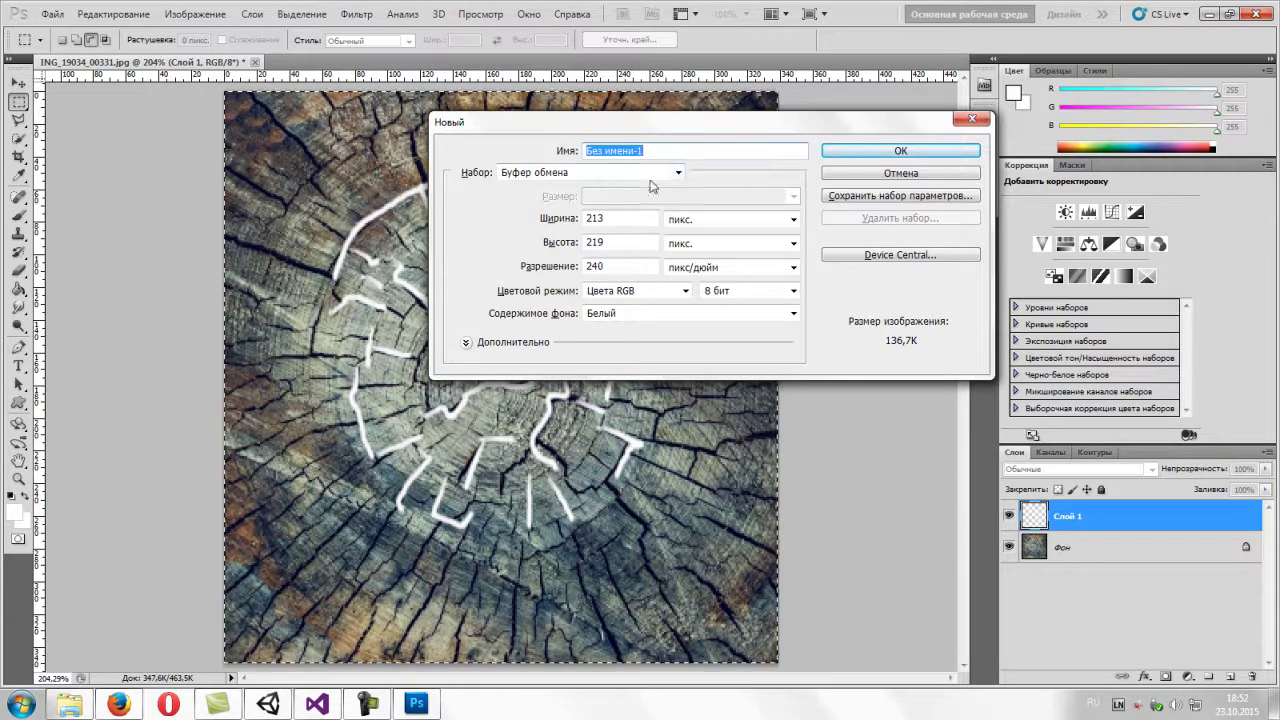
pyautogui.doubleClick(617, 218)
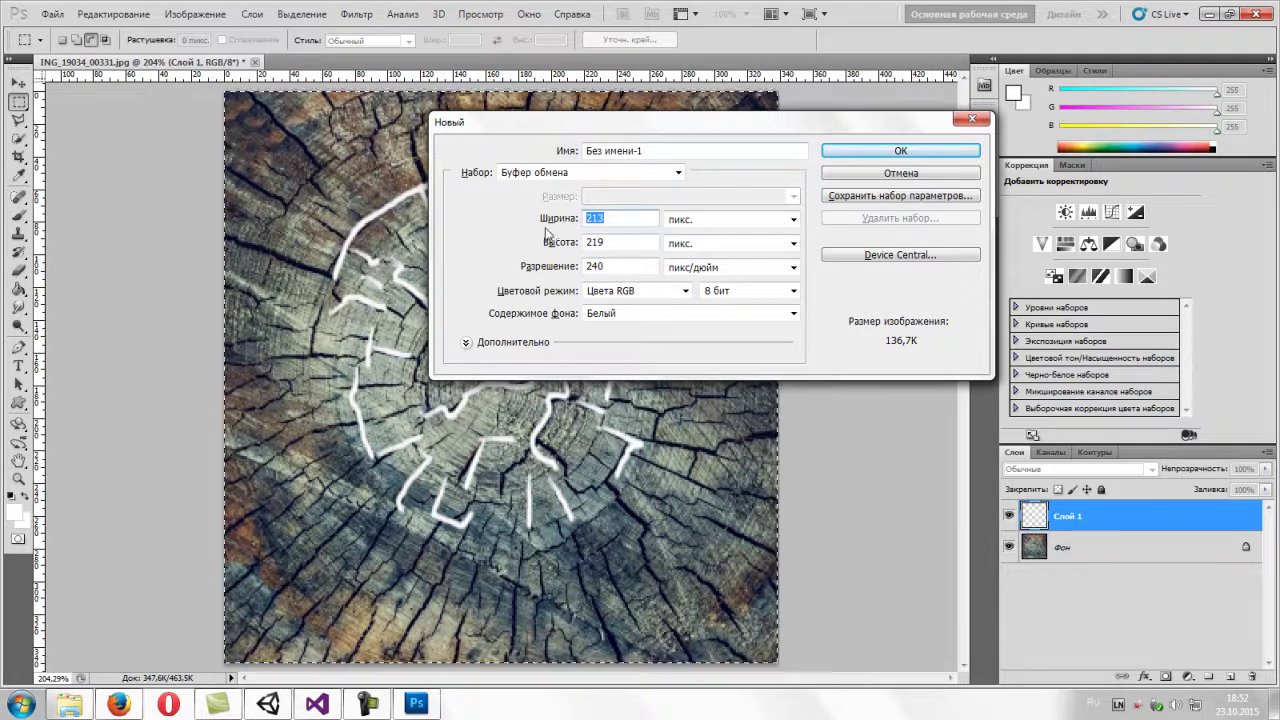
pyautogui.write('25')
pyautogui.write('0')
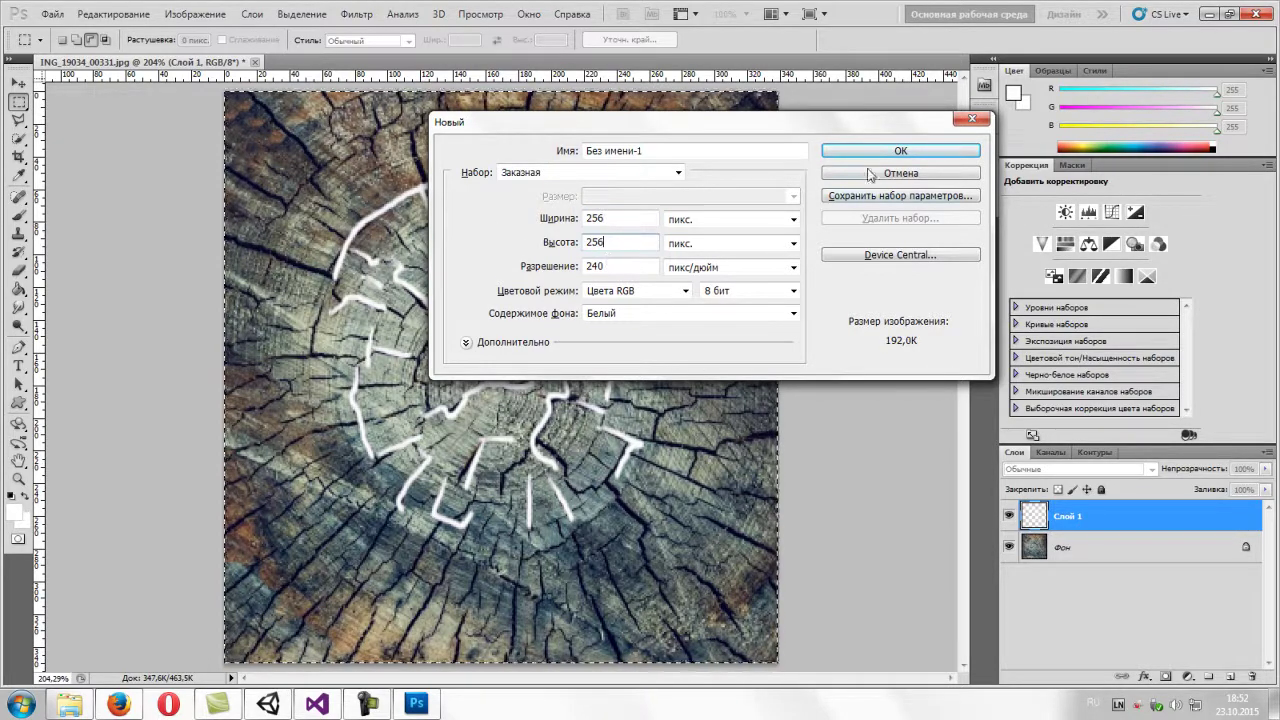
pyautogui.click(869, 152)
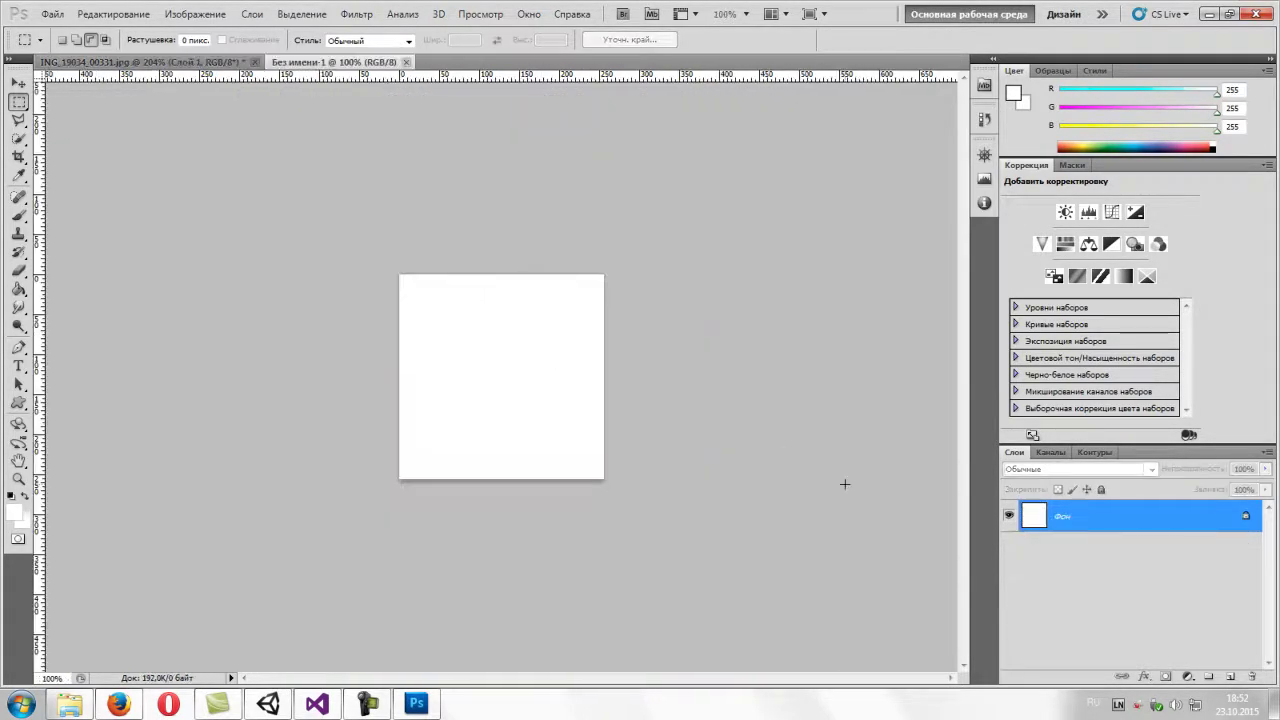
# - Paste the crack strokes into the new document and select its background layer
pyautogui.hotkey('ctrl', 'v')
pyautogui.click(663, 341)
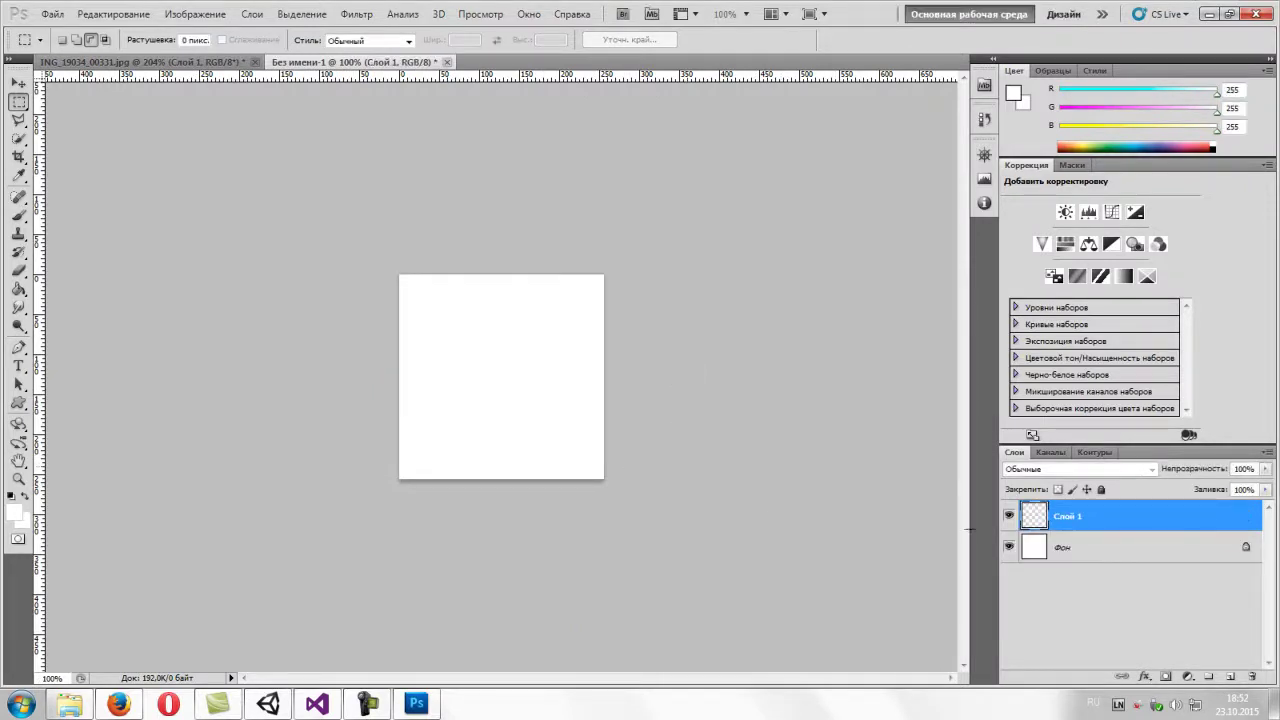
pyautogui.click(1140, 540)
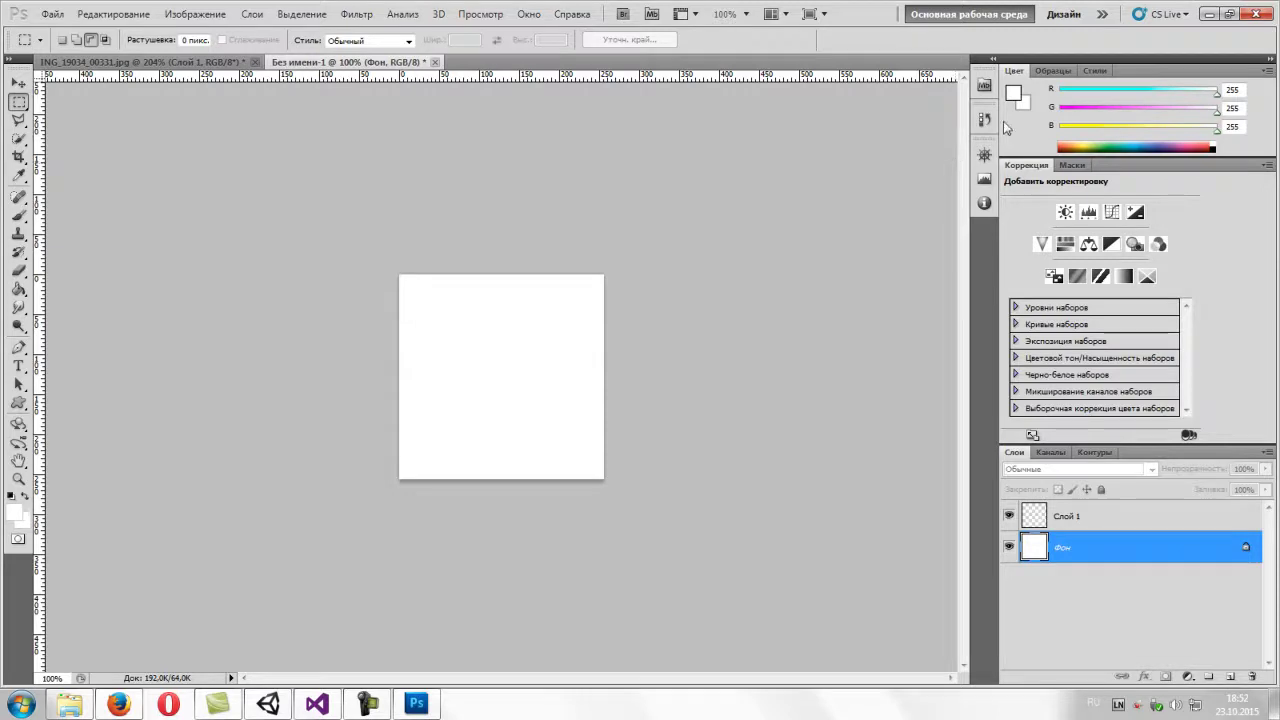
# - Fill the background layer black with the Paint Bucket
pyautogui.click(1014, 95)
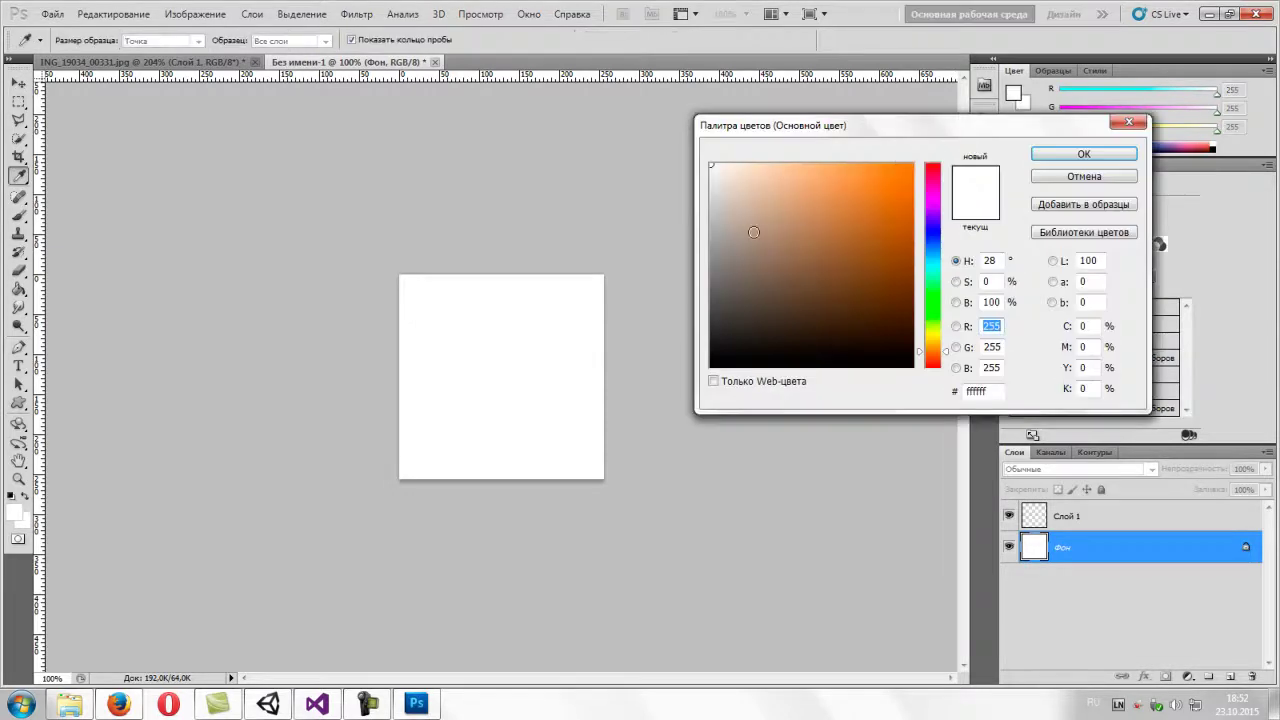
pyautogui.moveTo(737, 320); pyautogui.dragTo(709, 367)
pyautogui.click(1046, 158)
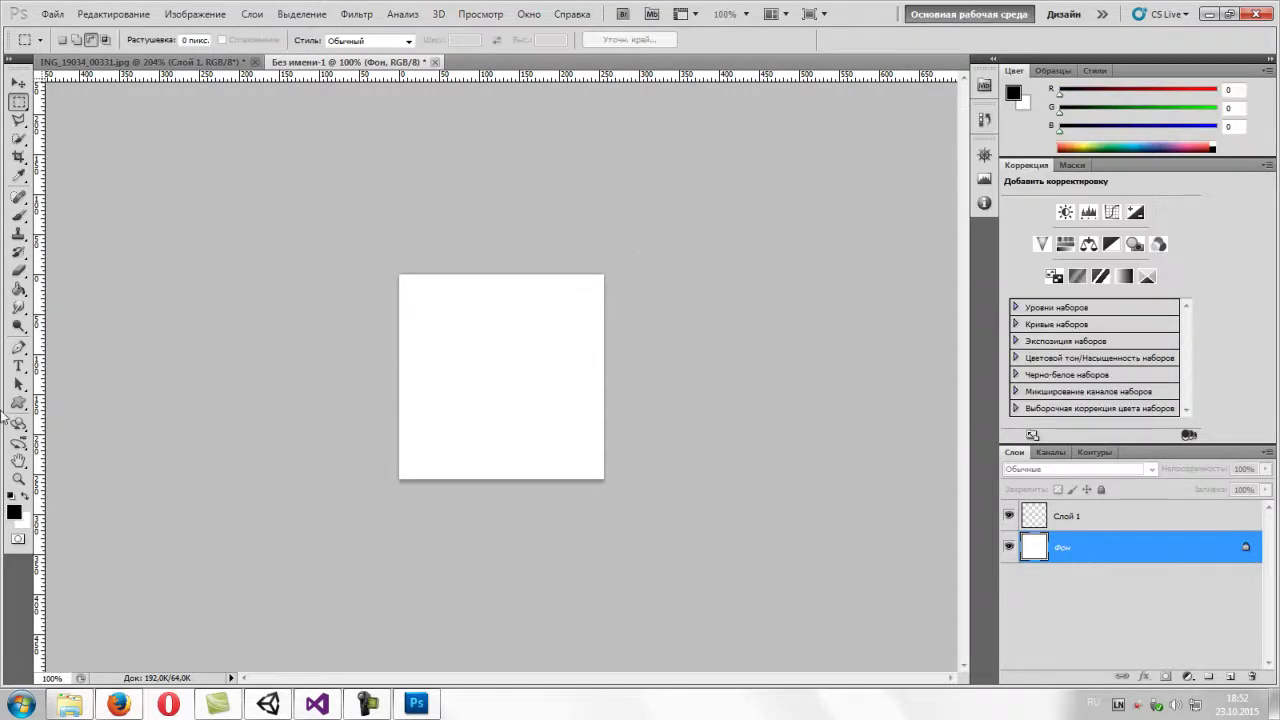
pyautogui.click(18, 289)
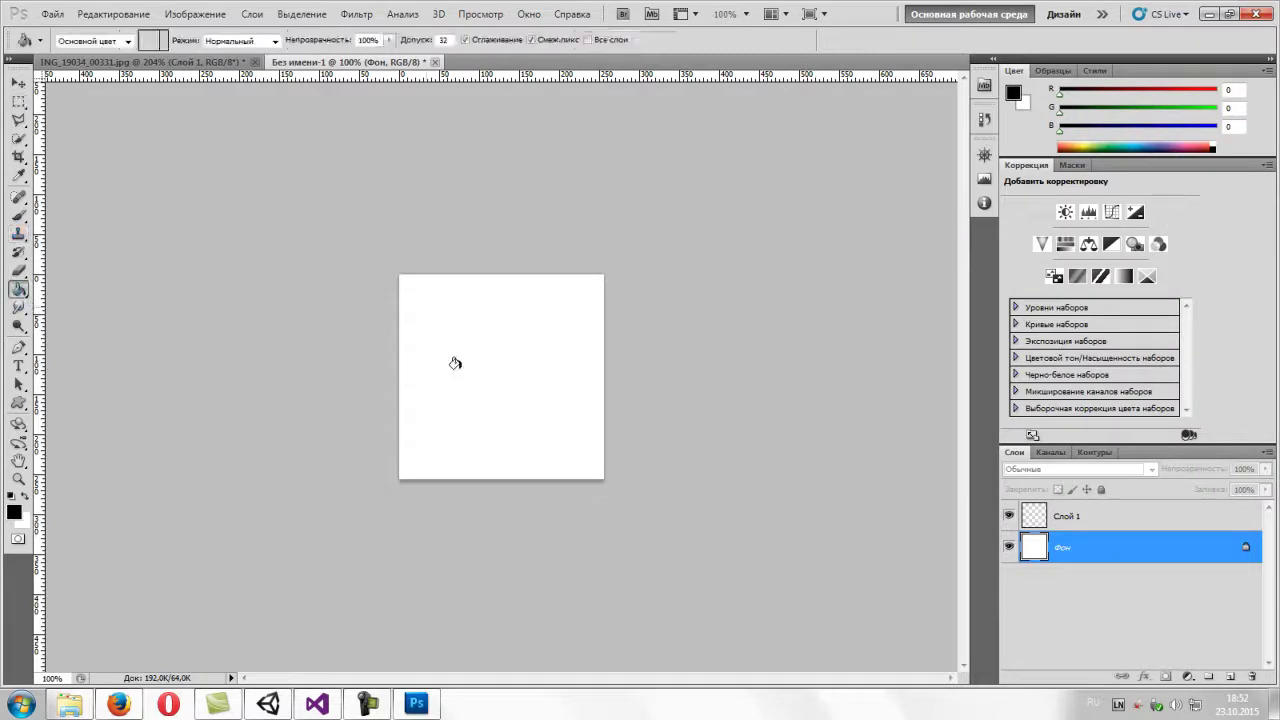
pyautogui.click(457, 362)
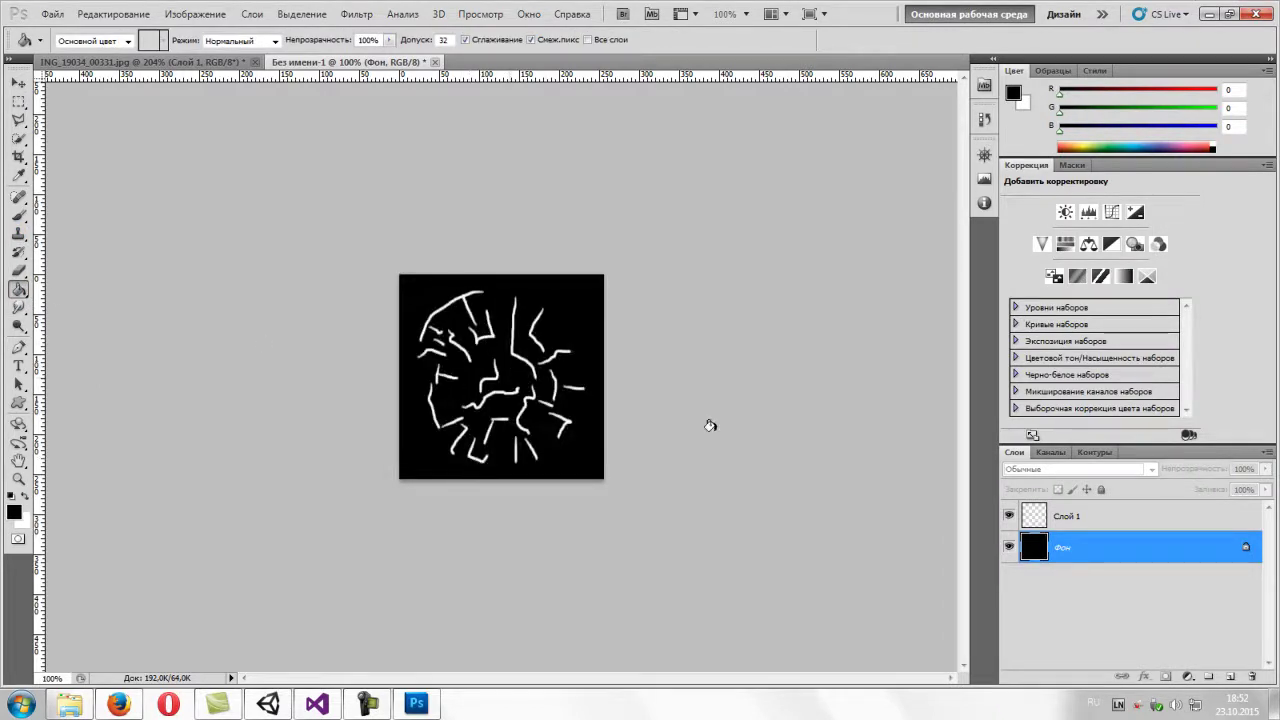
# - Make Слой 1 the active layer and hide the black background
pyautogui.click(1008, 516)
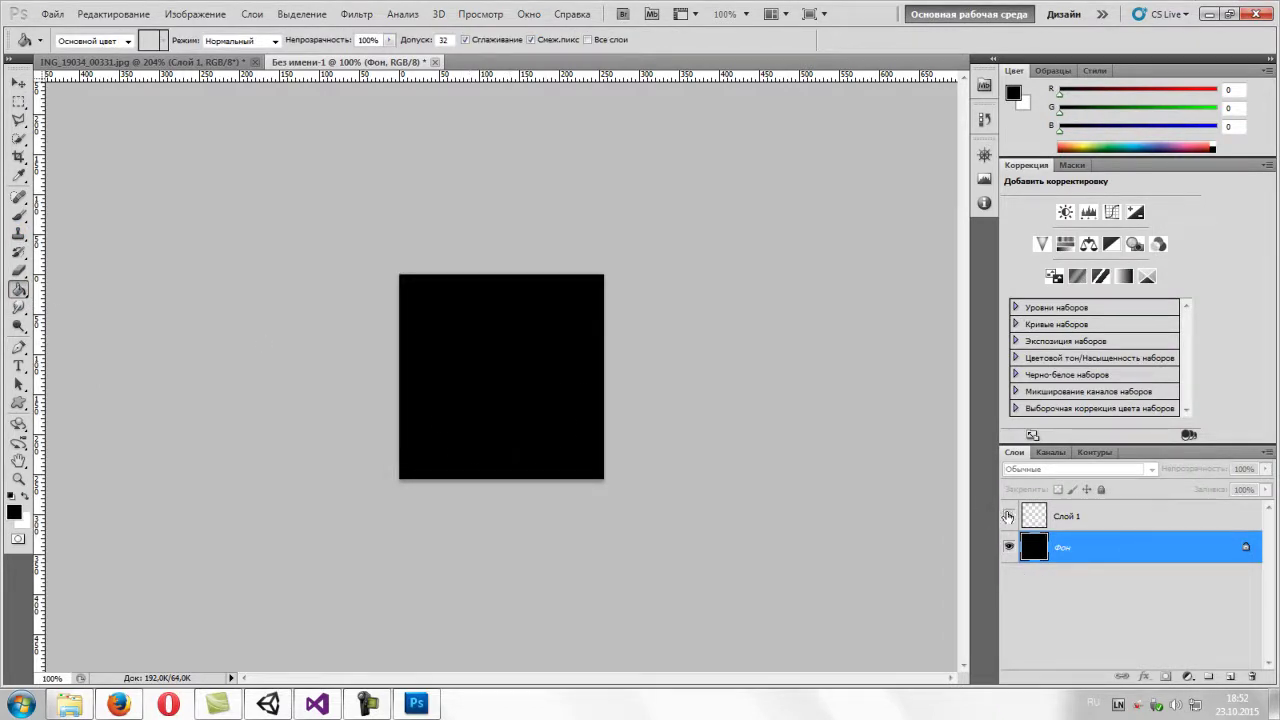
pyautogui.click(1008, 516)
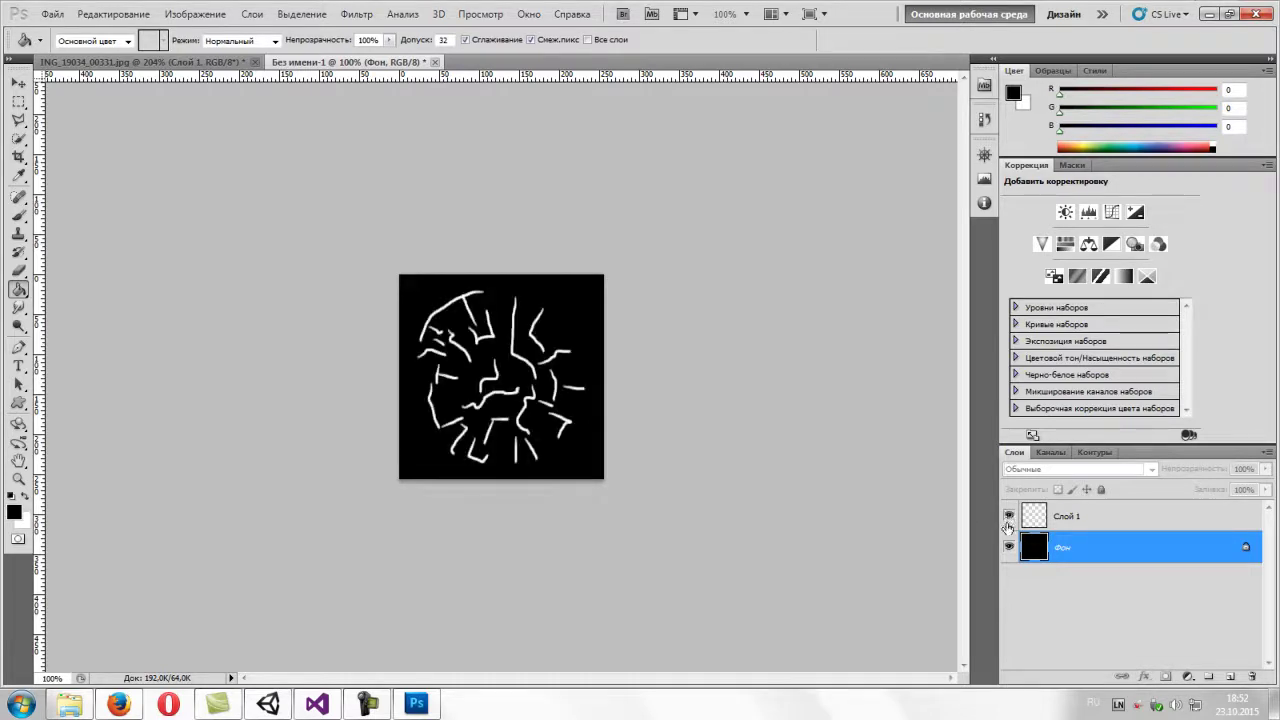
pyautogui.click(1144, 520)
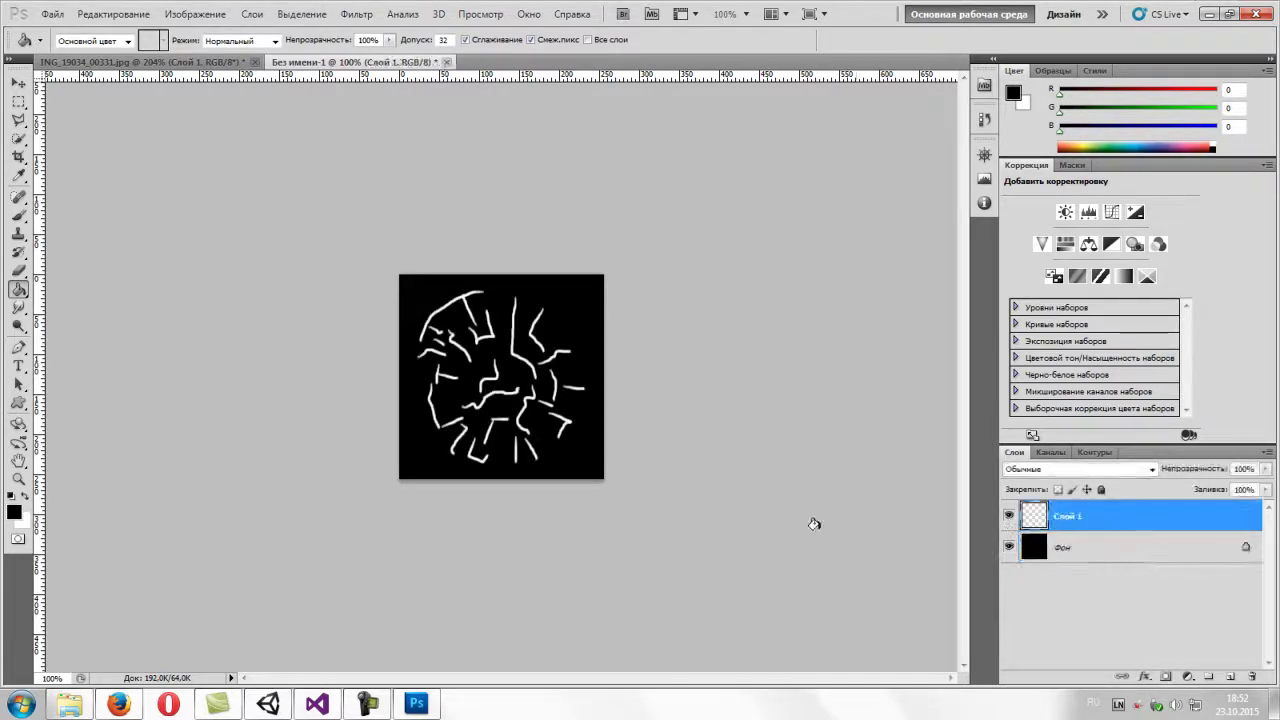
pyautogui.click(1008, 547)
pyautogui.click(1008, 547)
# - Save the strokes as Crack.png in PNG format, then minimise Photoshop and the Картинки window
pyautogui.click(52, 14)
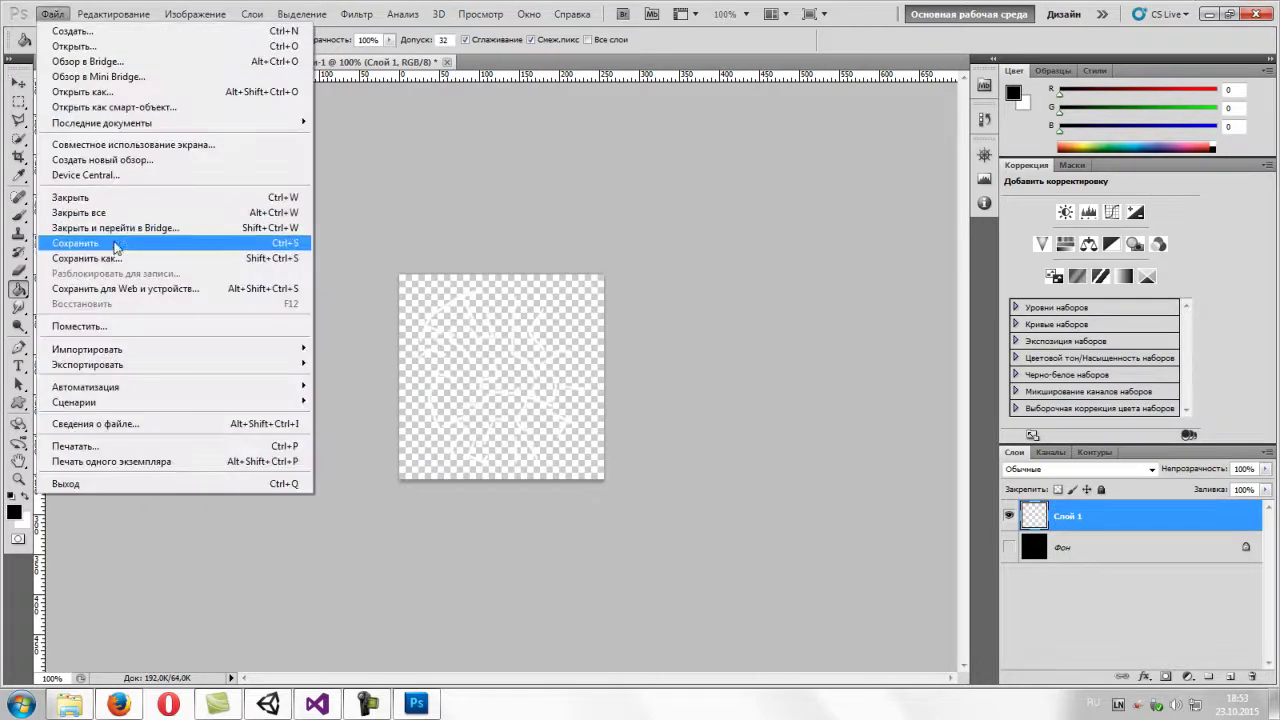
pyautogui.click(115, 246)
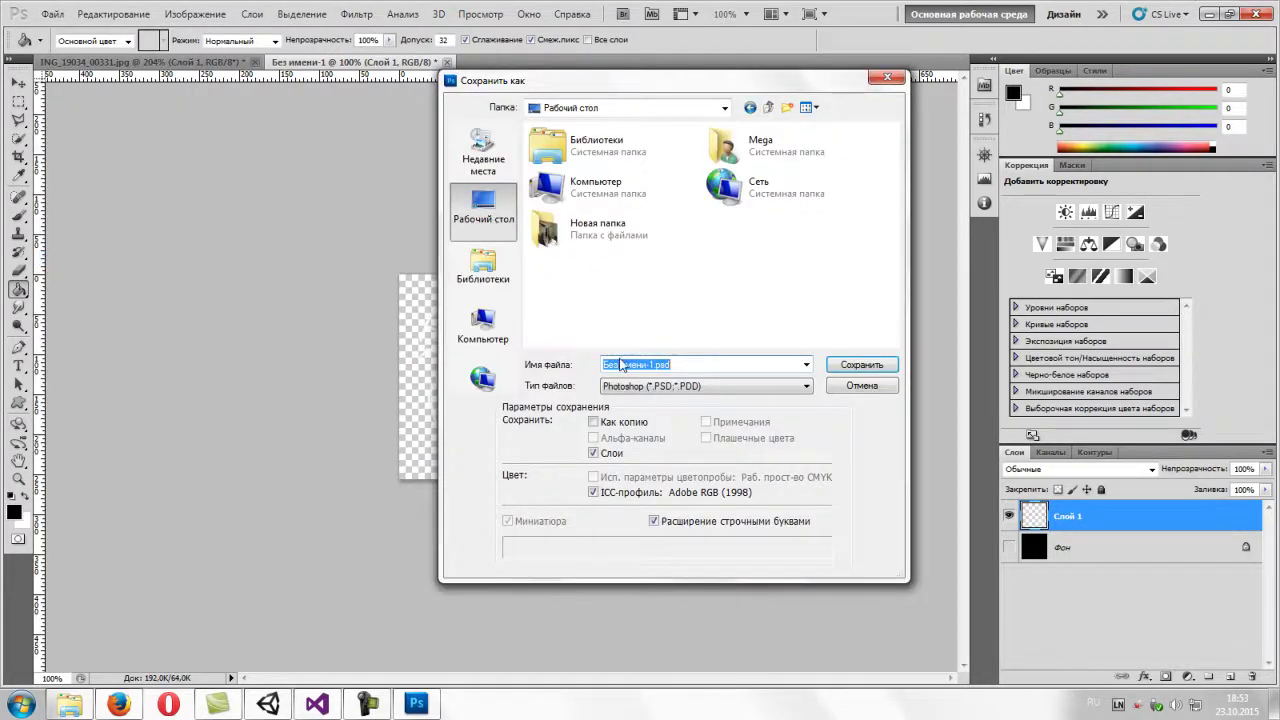
pyautogui.click(636, 386)
pyautogui.click(692, 552)
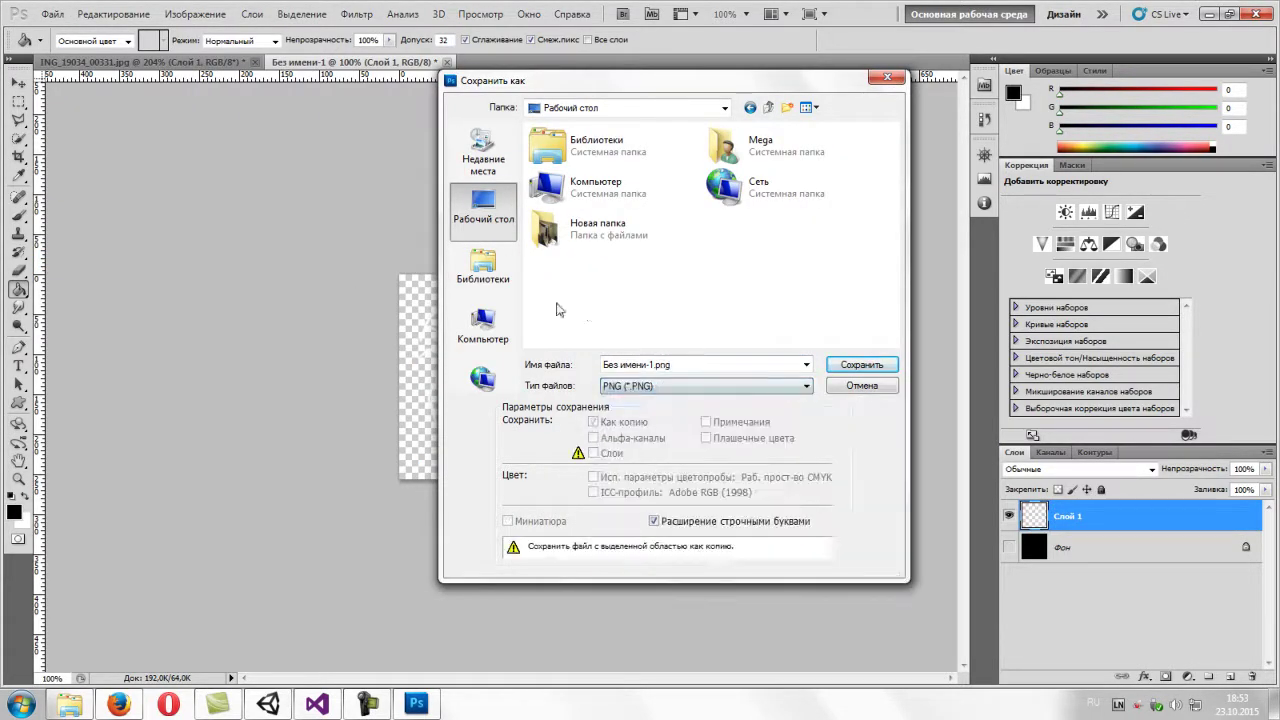
pyautogui.click(686, 366)
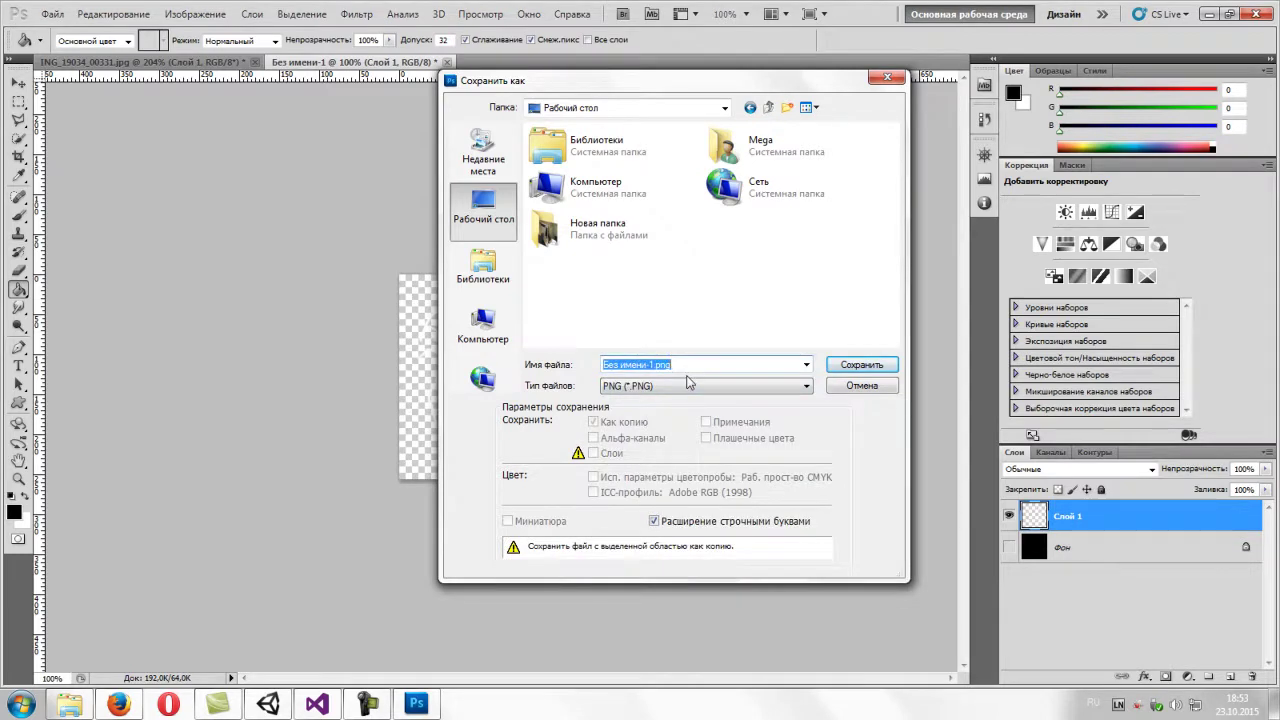
pyautogui.write('Ск')
pyautogui.press('BackSpace')
pyautogui.press('BackSpace')
pyautogui.press('BackSpace')
pyautogui.write('Crack')
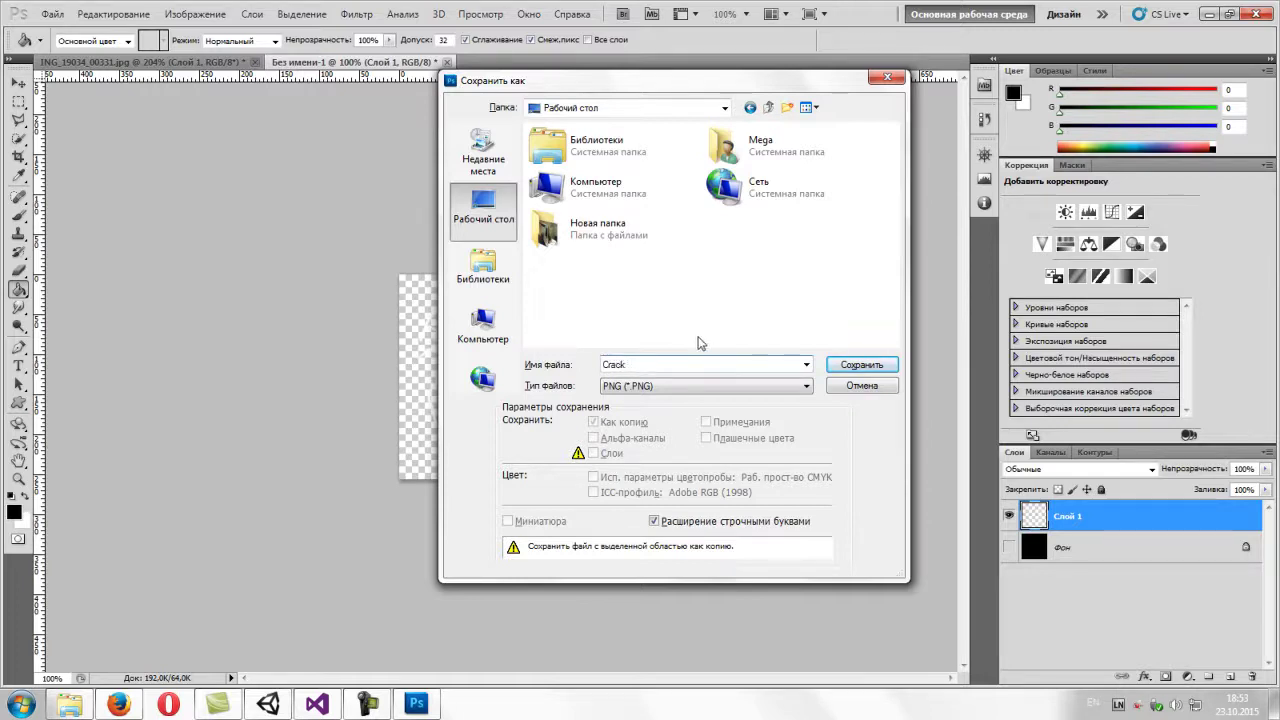
pyautogui.write('.png')
pyautogui.click(845, 364)
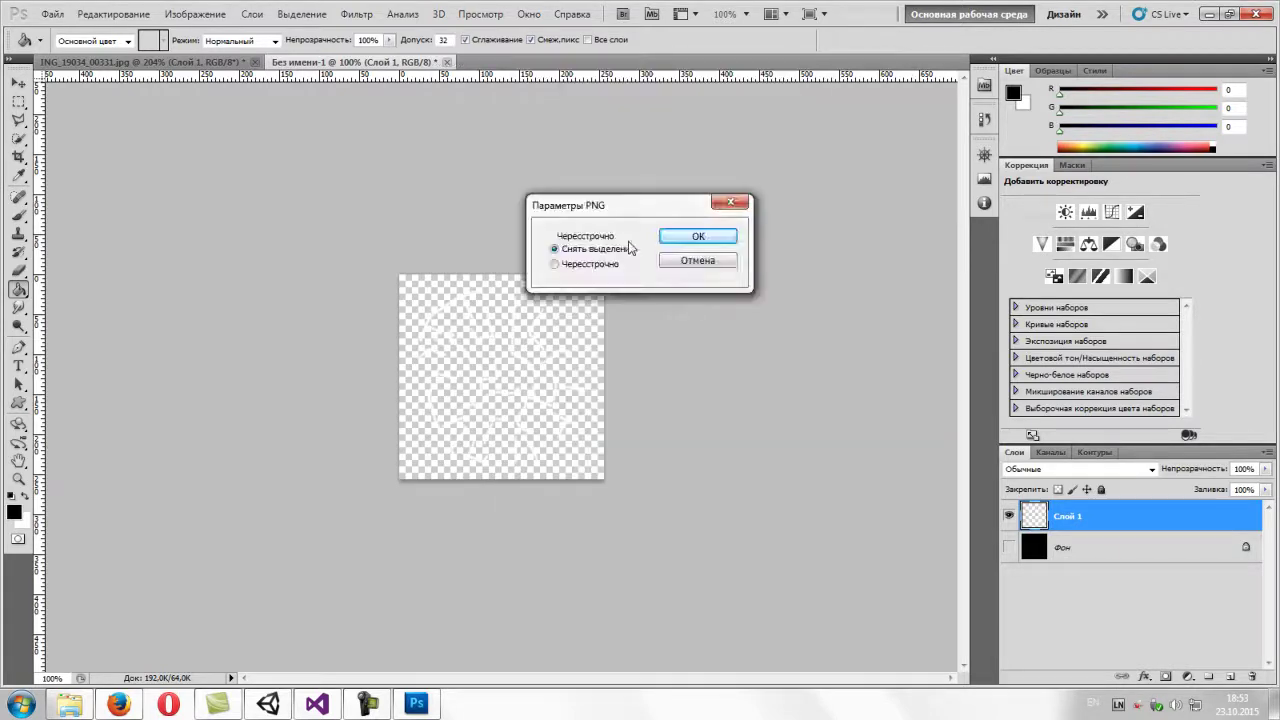
pyautogui.click(697, 238)
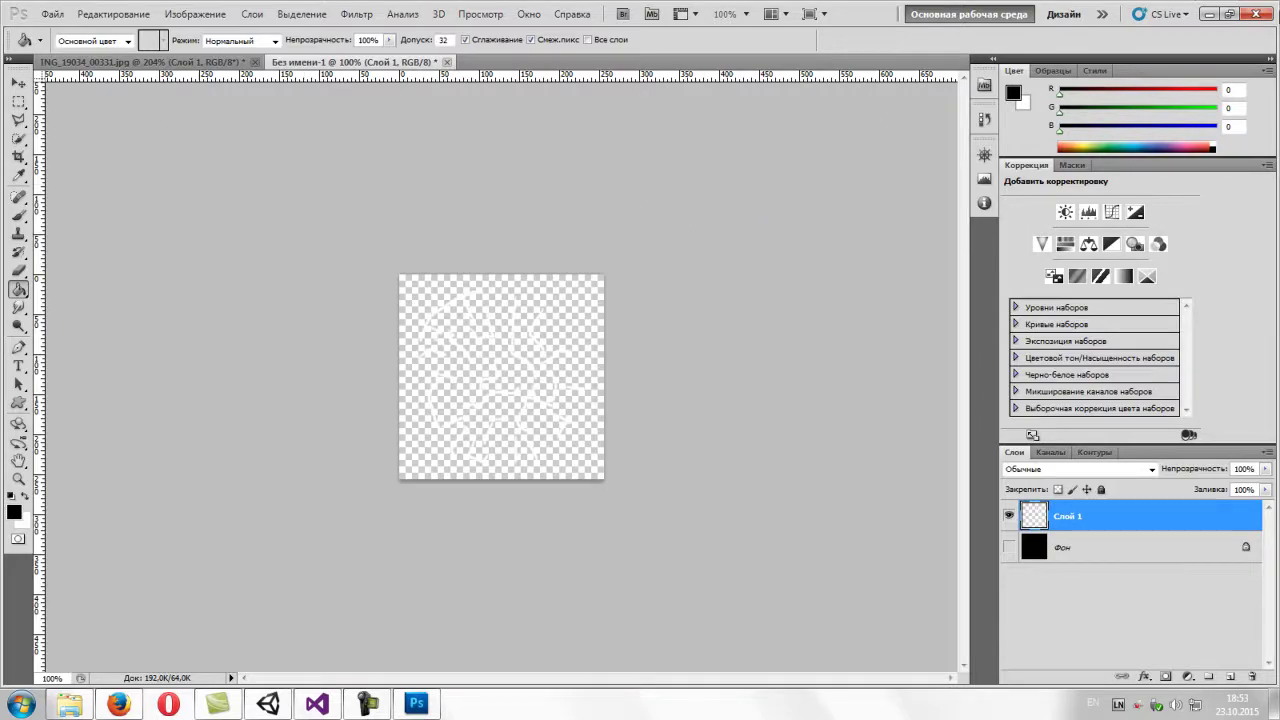
pyautogui.click(1210, 14)
pyautogui.click(563, 10)
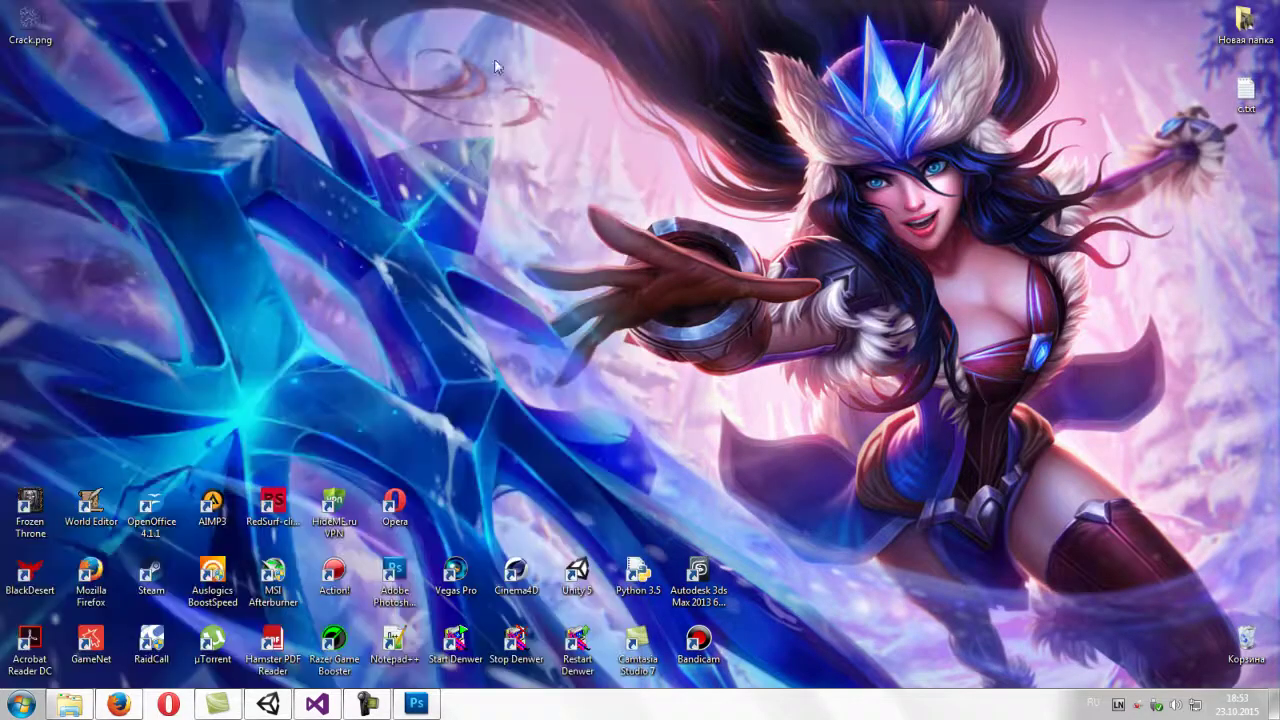
# - Return to Unity and select the imported Crack texture in Textures
pyautogui.click(262, 705)
pyautogui.rightClick(319, 550)
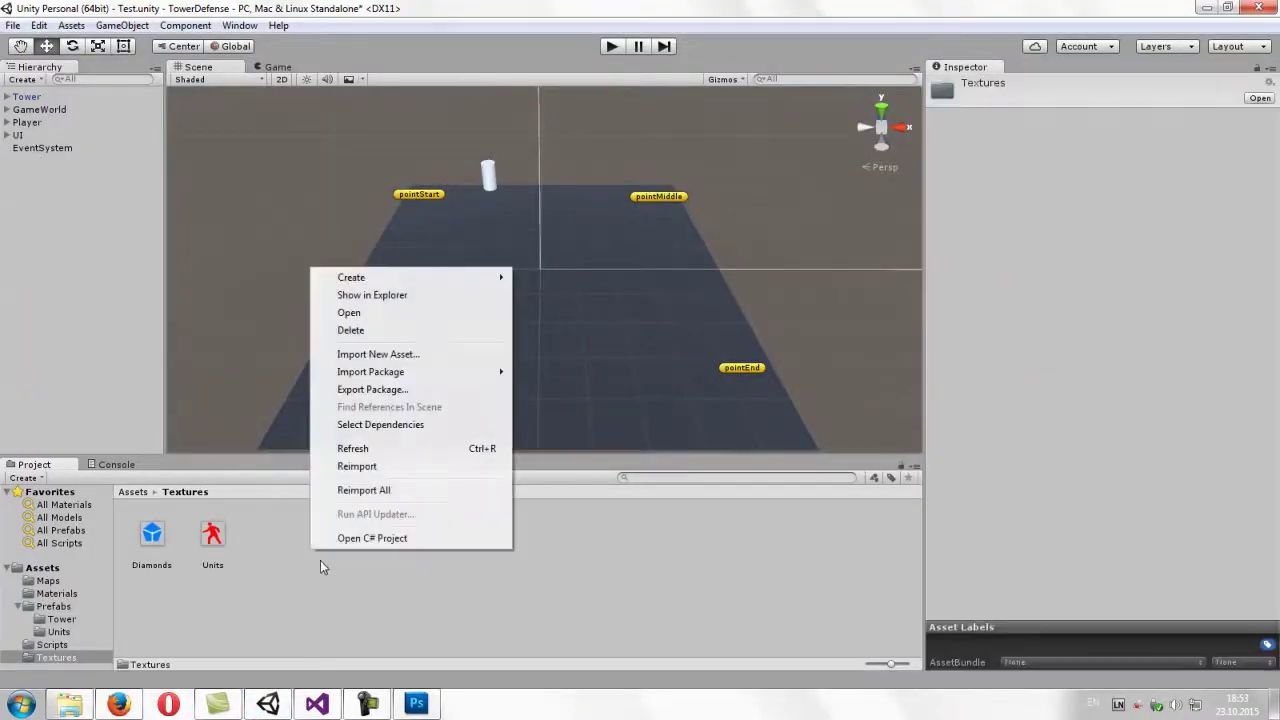
pyautogui.click(1206, 7)
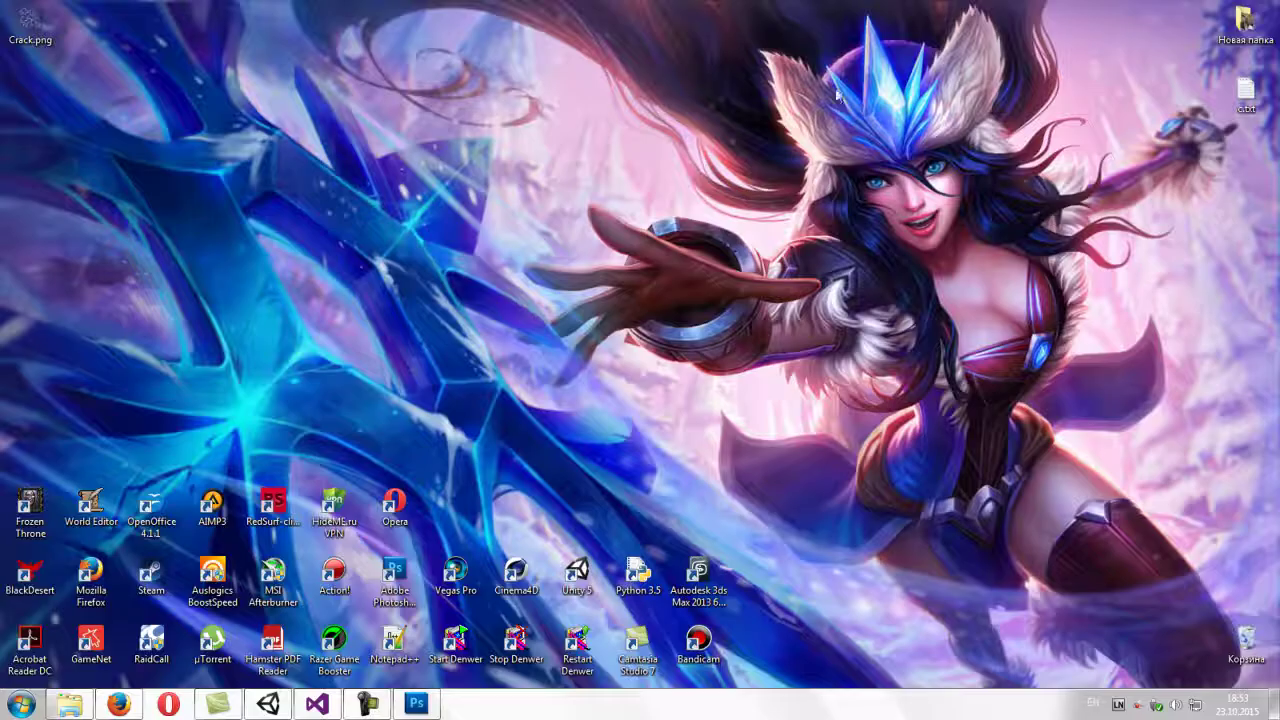
pyautogui.click(270, 704)
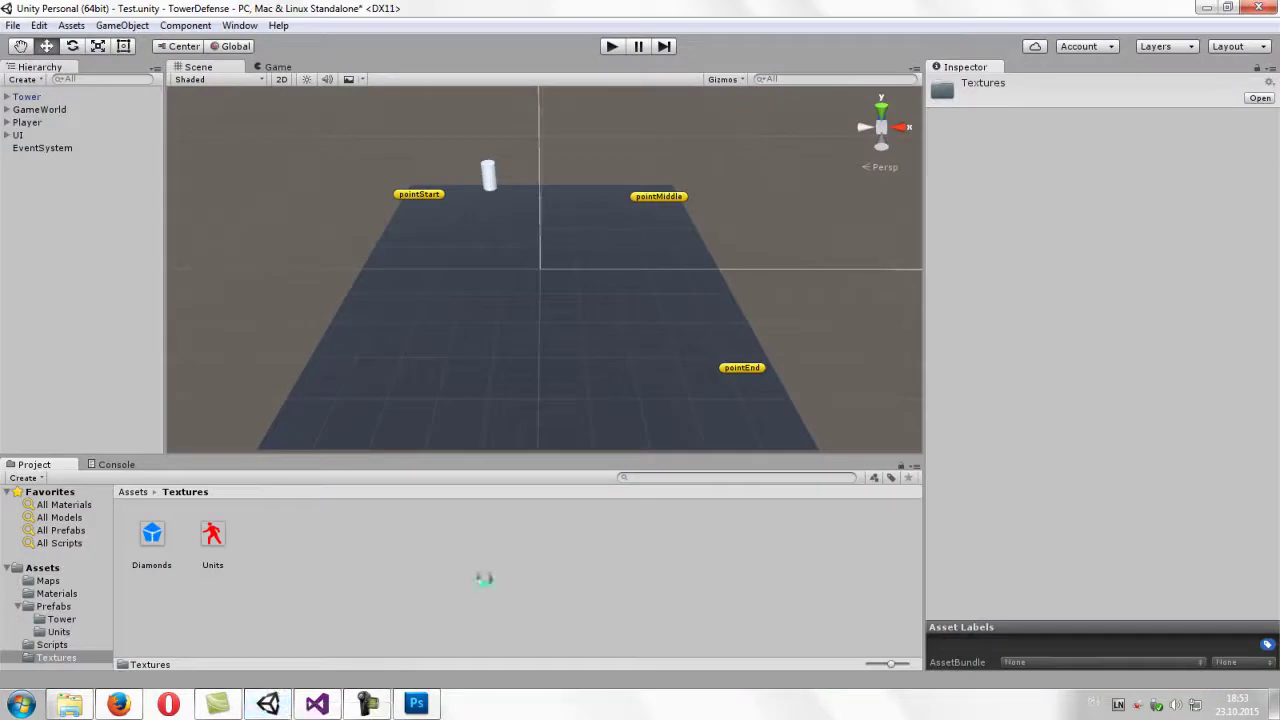
pyautogui.click(151, 540)
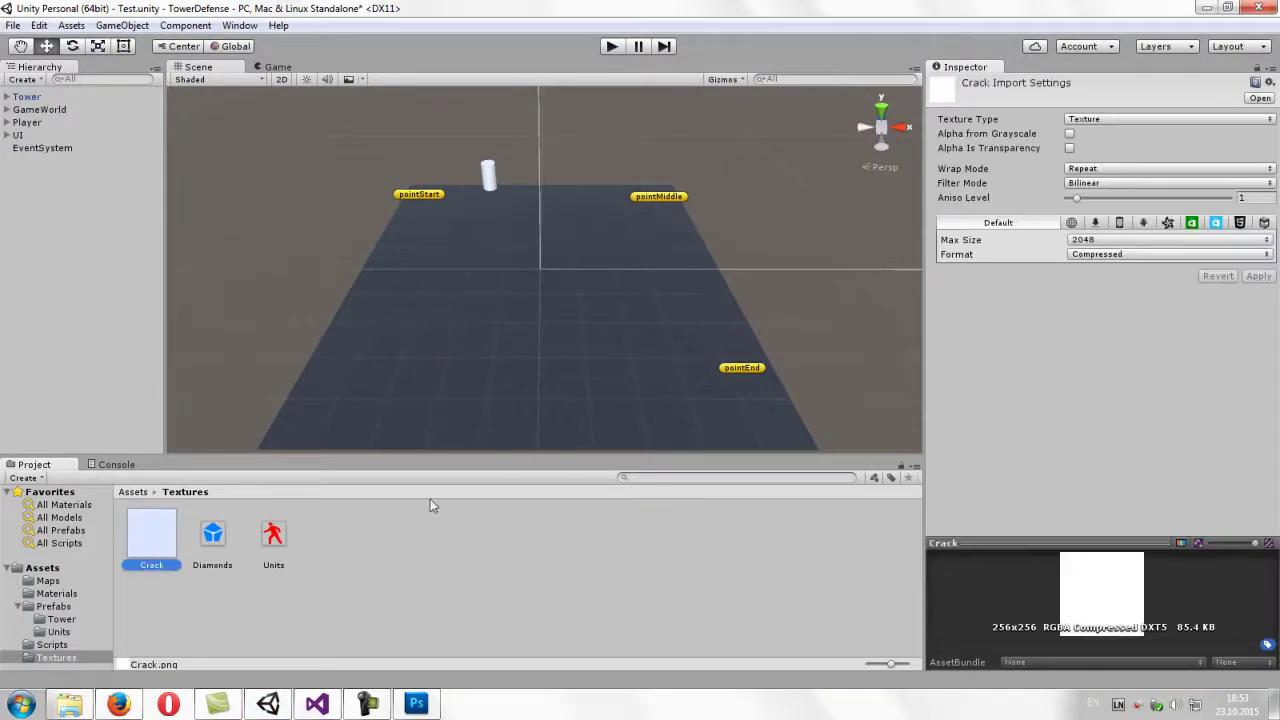
# - Set Crack's Texture Type to Sprite (2D and UI) and Max Size to 256, then apply
pyautogui.click(1100, 120)
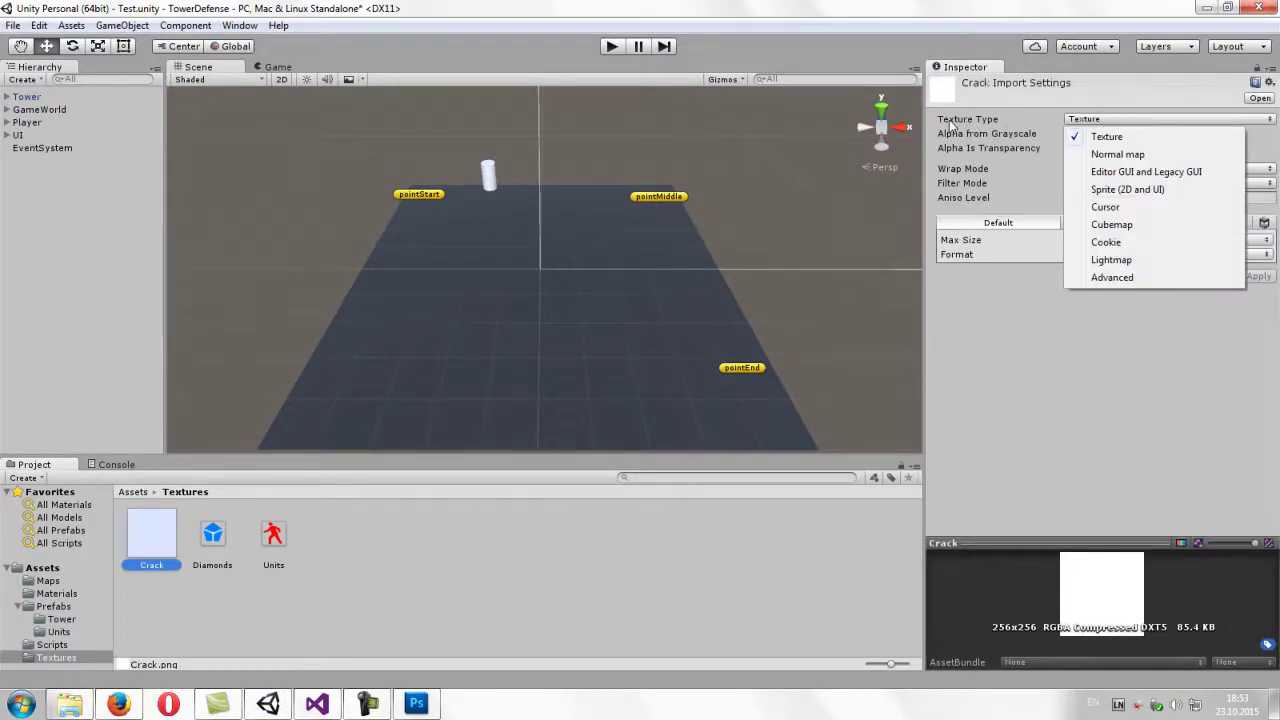
pyautogui.click(1106, 191)
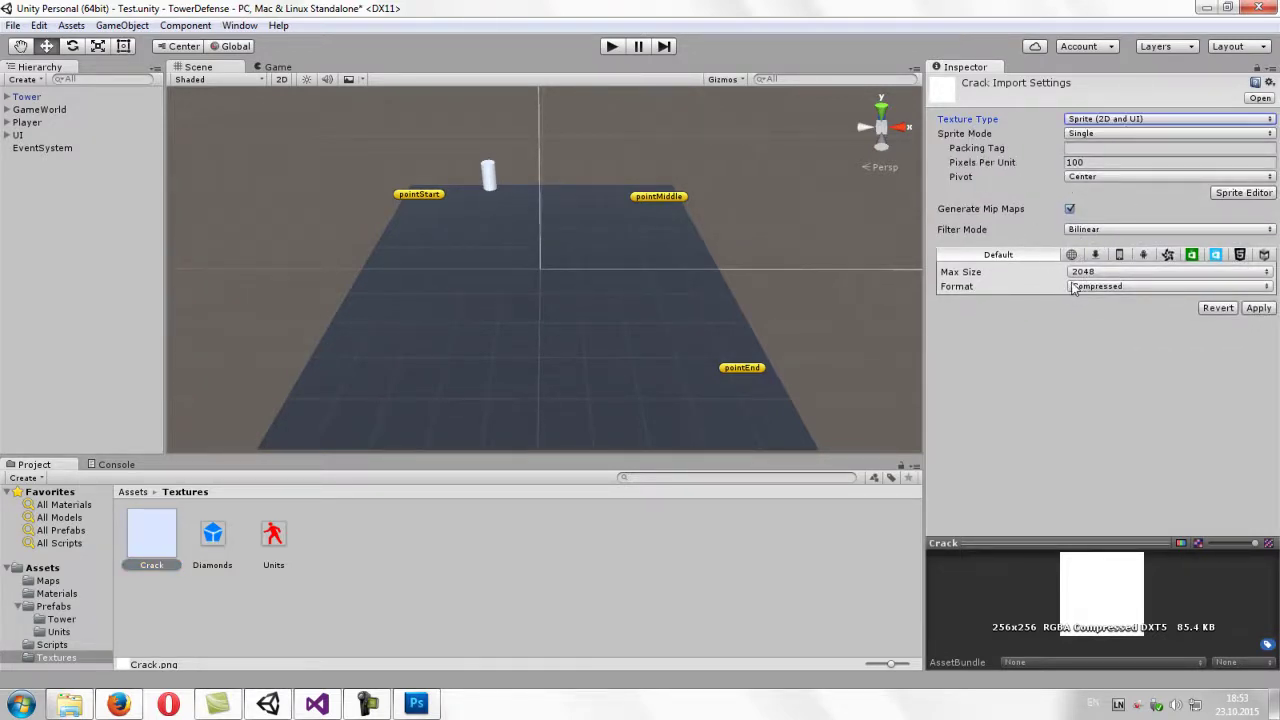
pyautogui.click(1105, 273)
pyautogui.click(1103, 344)
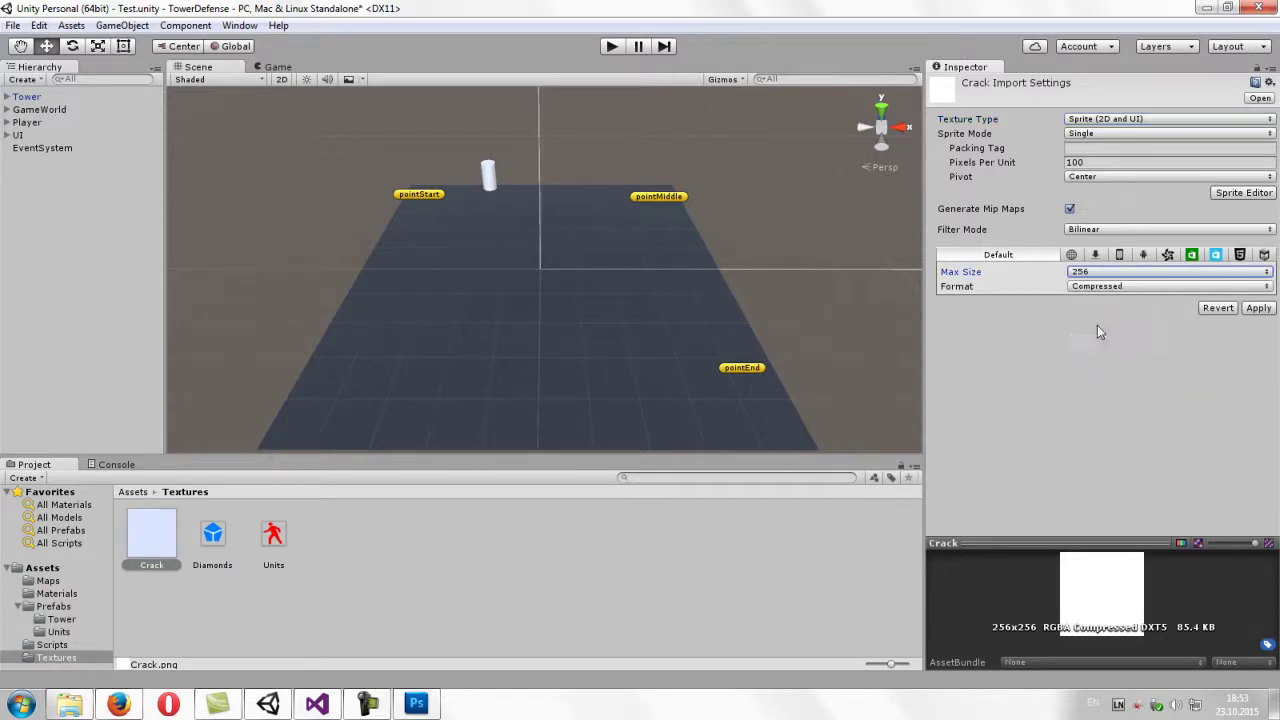
pyautogui.click(1258, 308)
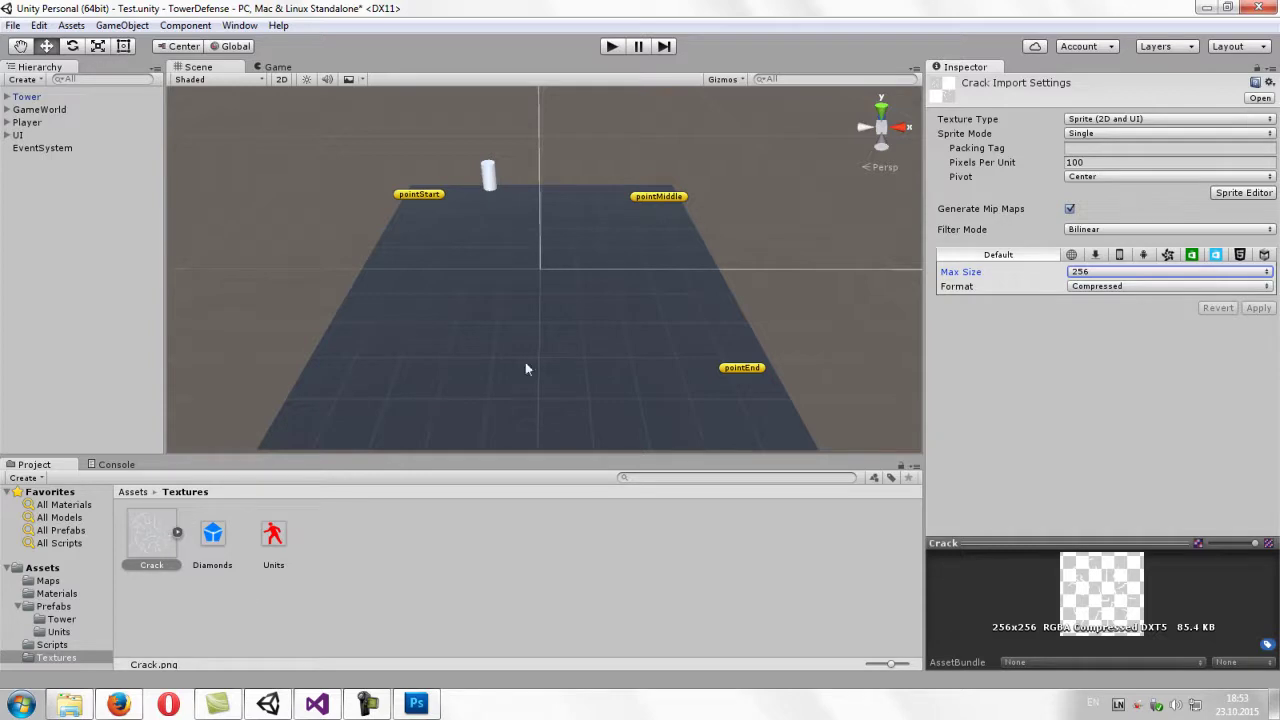
pyautogui.moveTo(530, 266); pyautogui.dragTo(534, 276, button='middle')
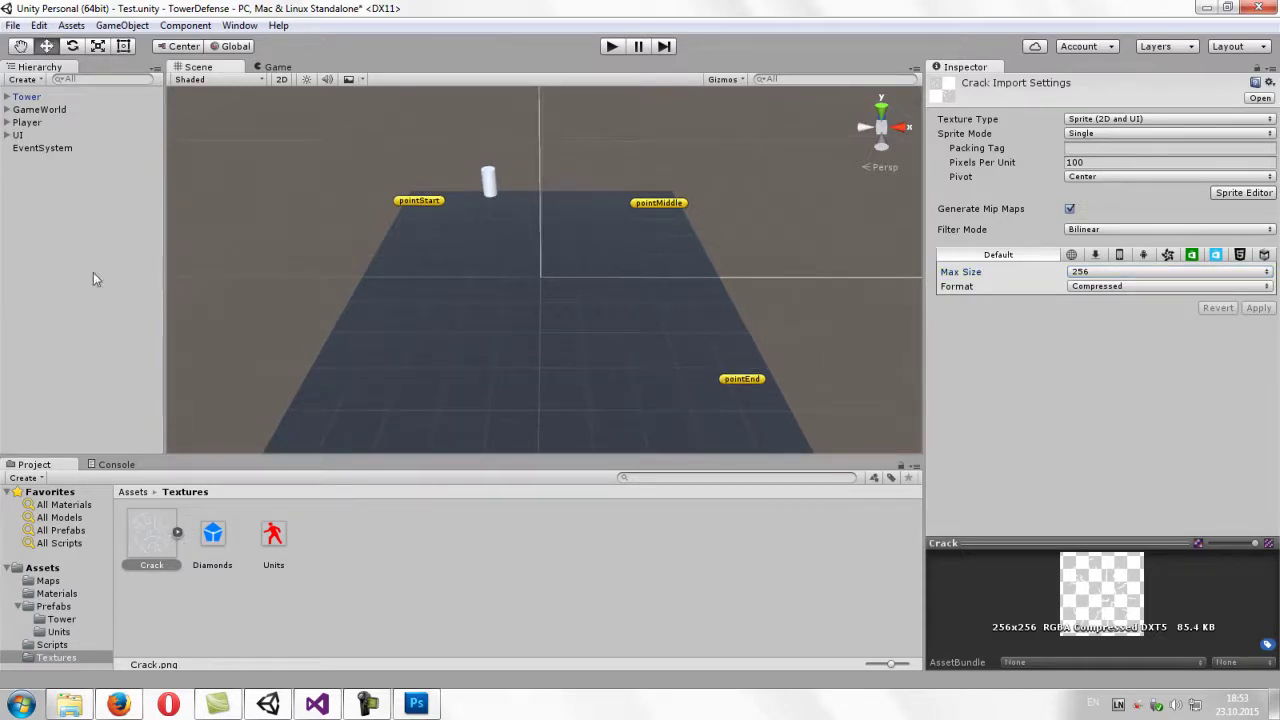
# - Create a new Particle System and reset its position to the origin
pyautogui.click(122, 26)
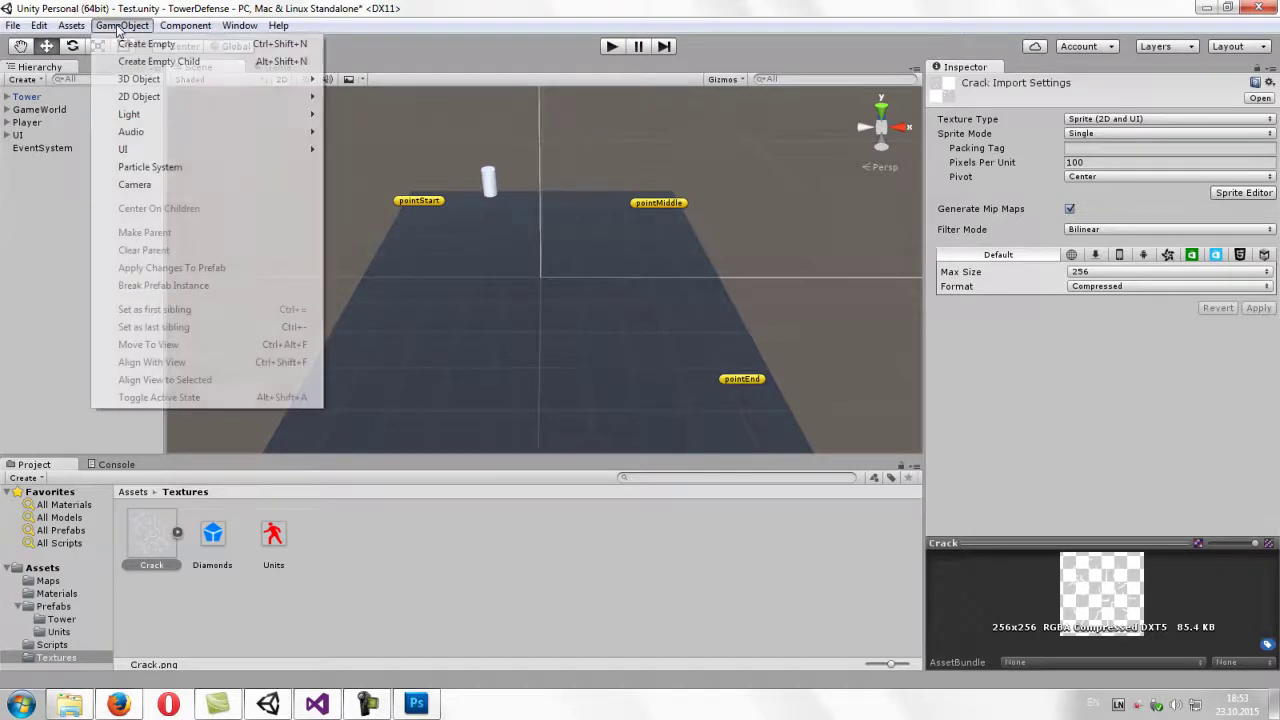
pyautogui.click(150, 167)
pyautogui.click(1258, 116)
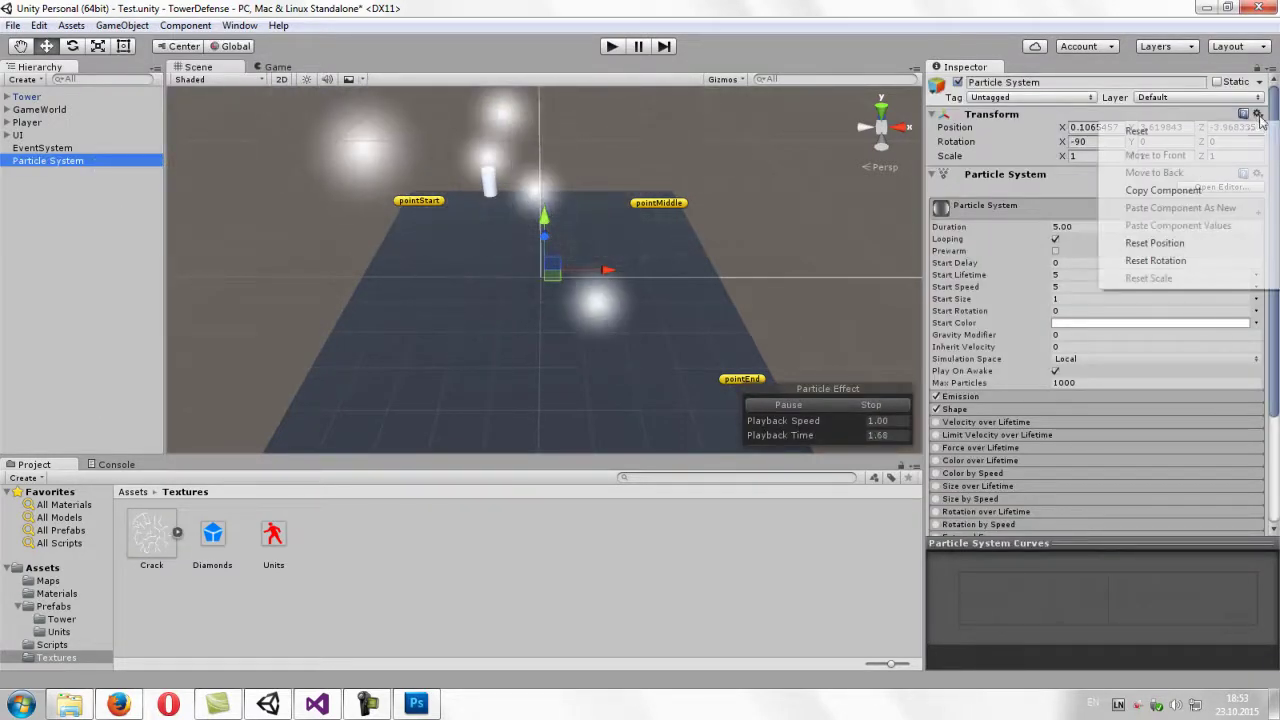
pyautogui.click(1160, 244)
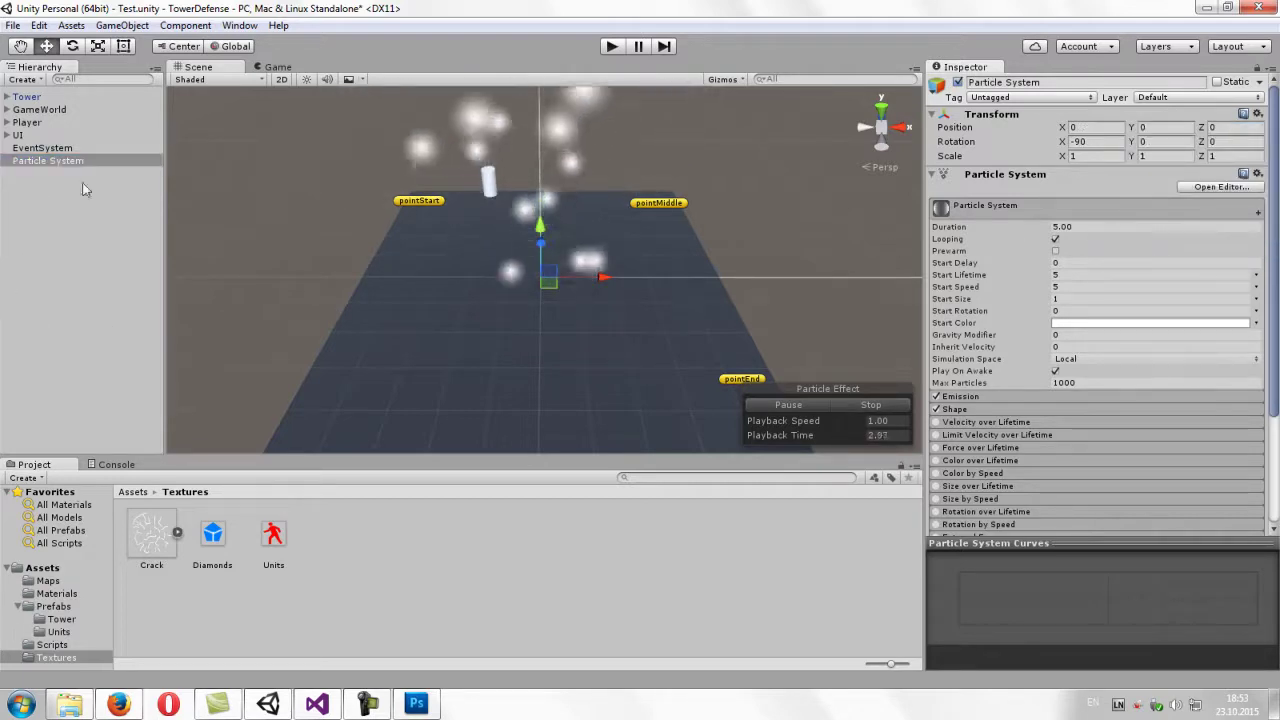
# - Orbit the scene view and raise the emitter slightly above the ground plane
pyautogui.scroll(1, 521, 305)
pyautogui.scroll(2, 522, 302)
pyautogui.moveTo(537, 306); pyautogui.dragTo(556, 297, button='right')
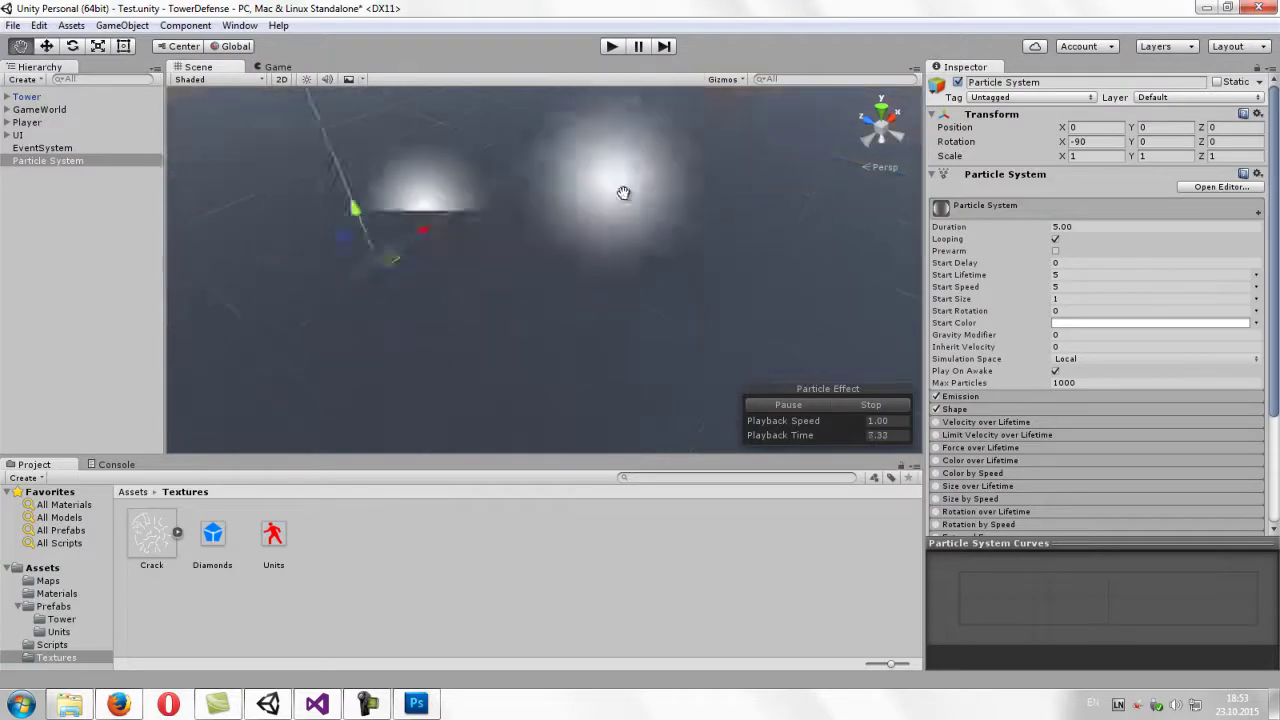
pyautogui.moveTo(556, 297); pyautogui.dragTo(493, 143, button='right')
pyautogui.moveTo(493, 143); pyautogui.dragTo(570, 207)
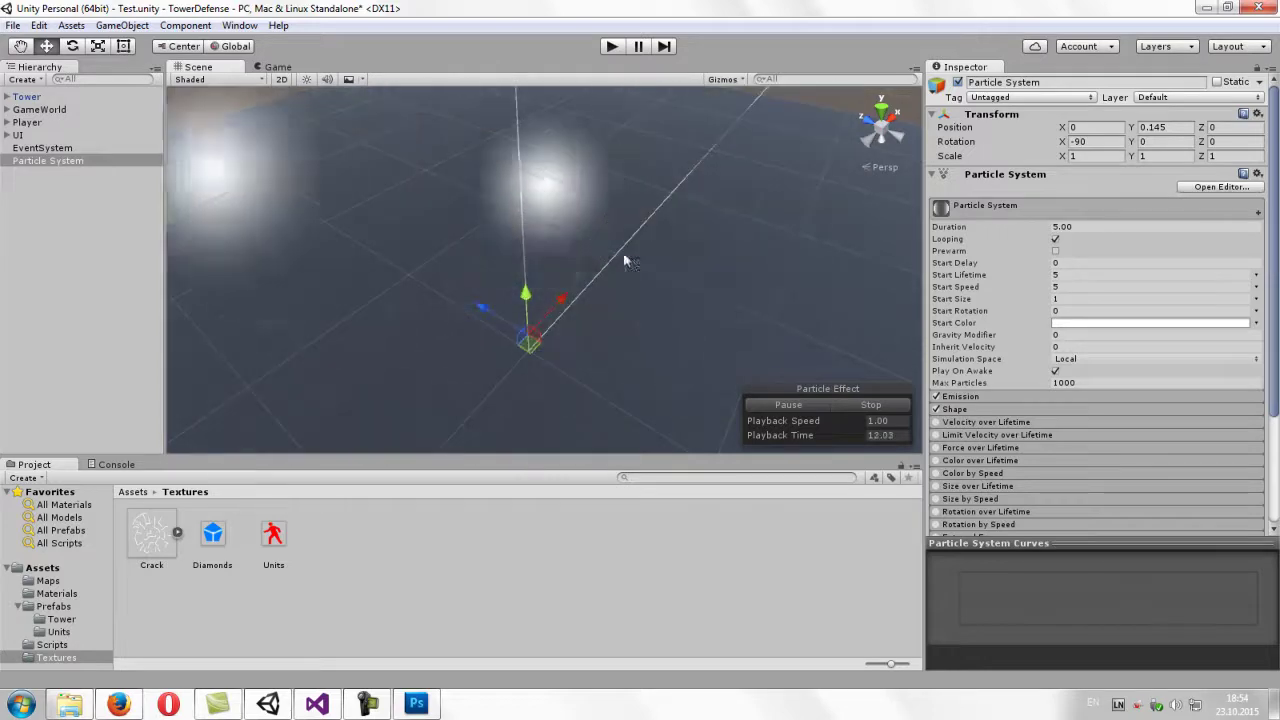
pyautogui.scroll(-2, 637, 262)
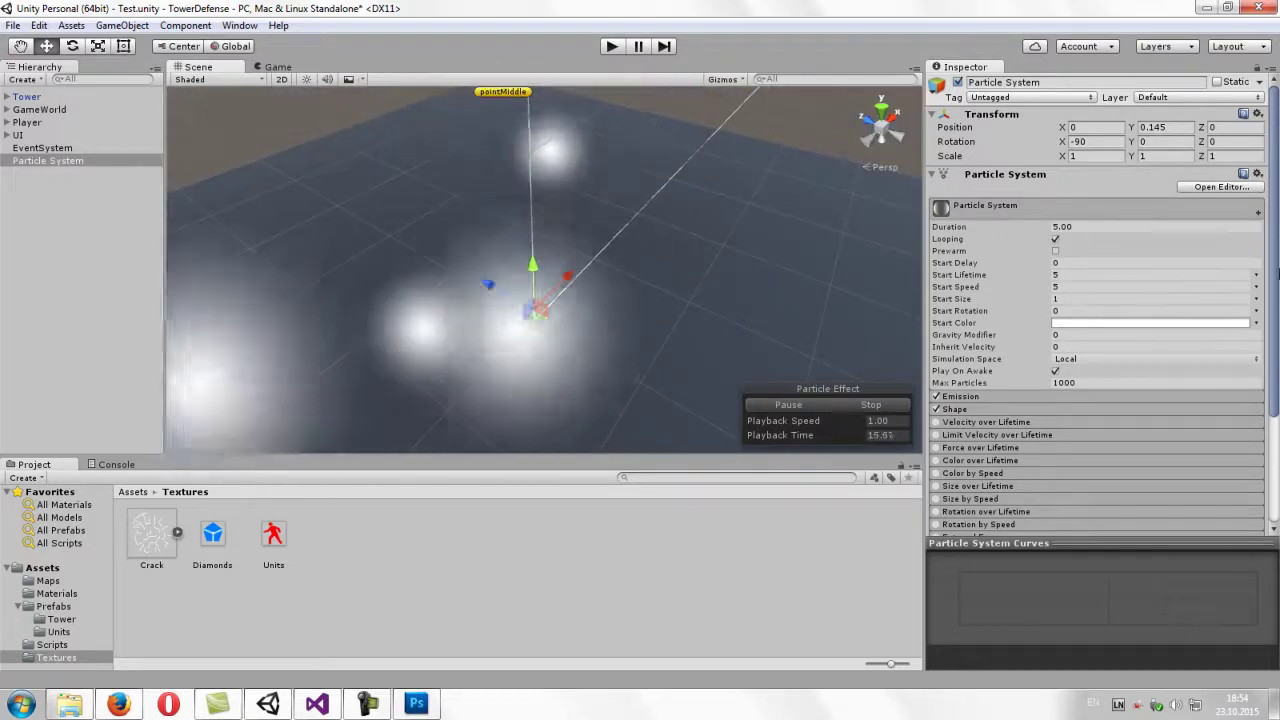
pyautogui.scroll(-2, 1276, 268)
pyautogui.scroll(-2, 1276, 268)
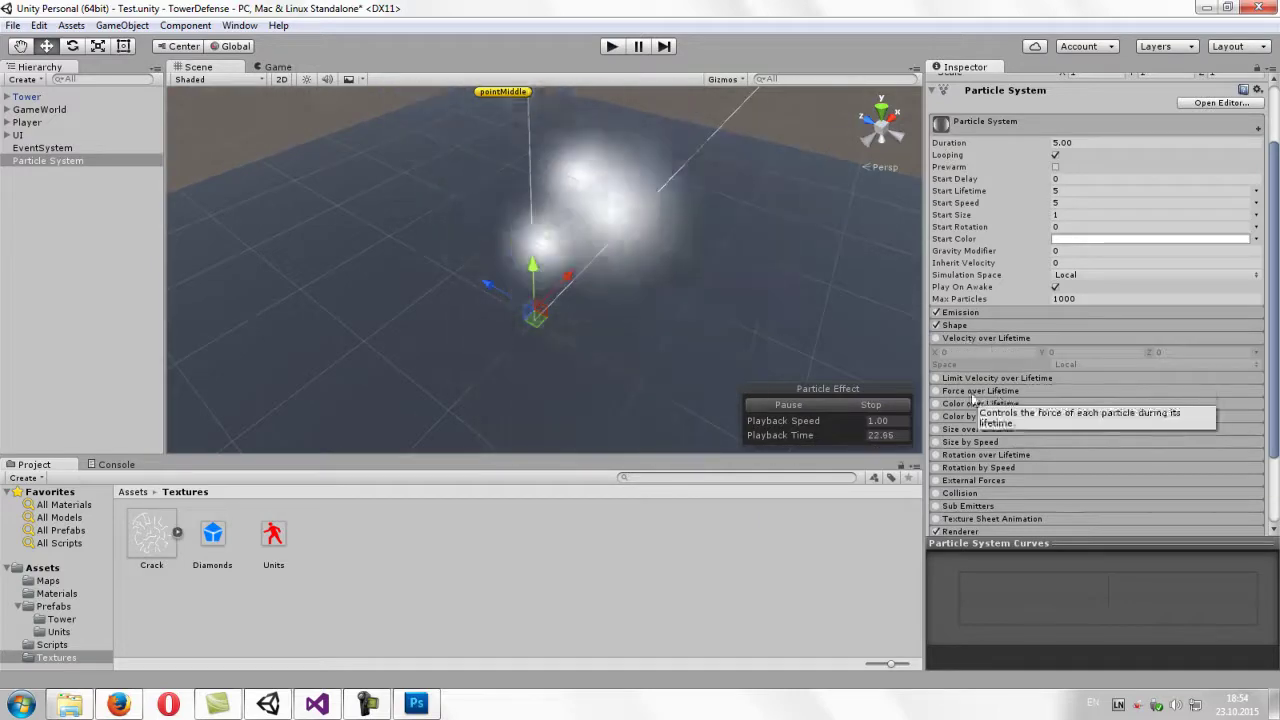
# - Expand and collapse Velocity over Lifetime and Size by Speed, then edit Start Lifetime
pyautogui.click(976, 340)
pyautogui.click(976, 340)
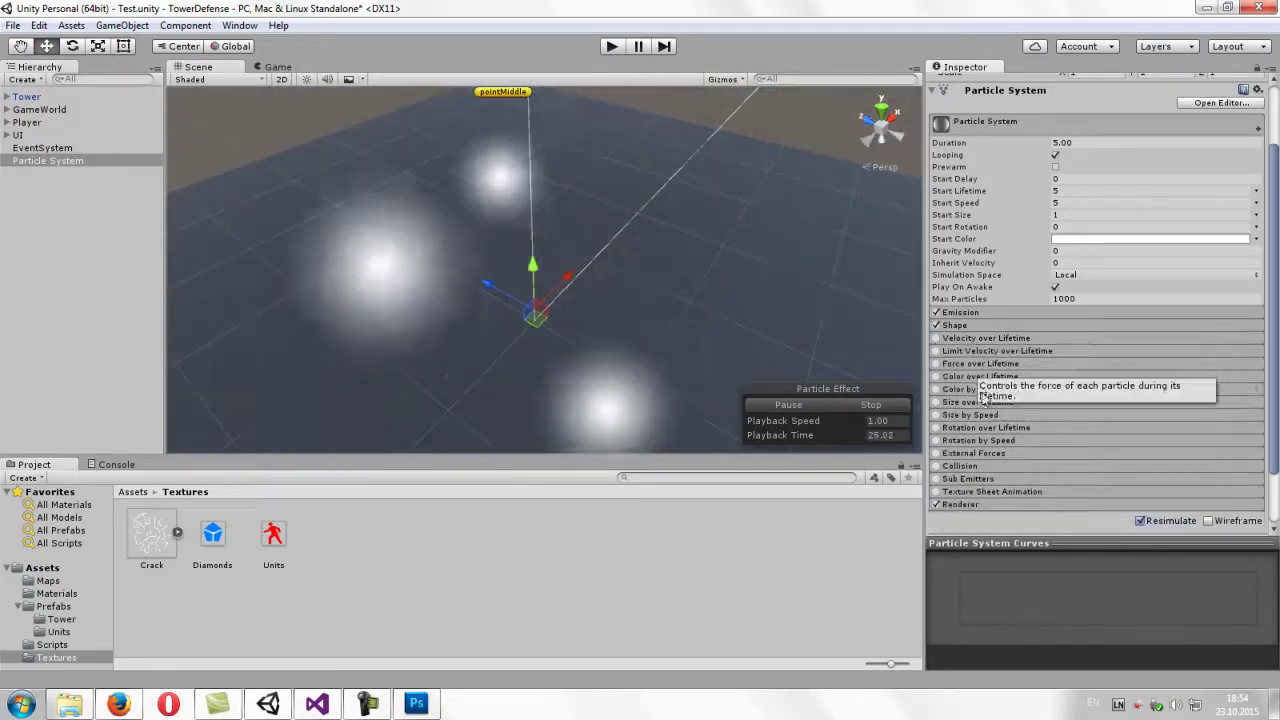
pyautogui.click(976, 415)
pyautogui.click(978, 416)
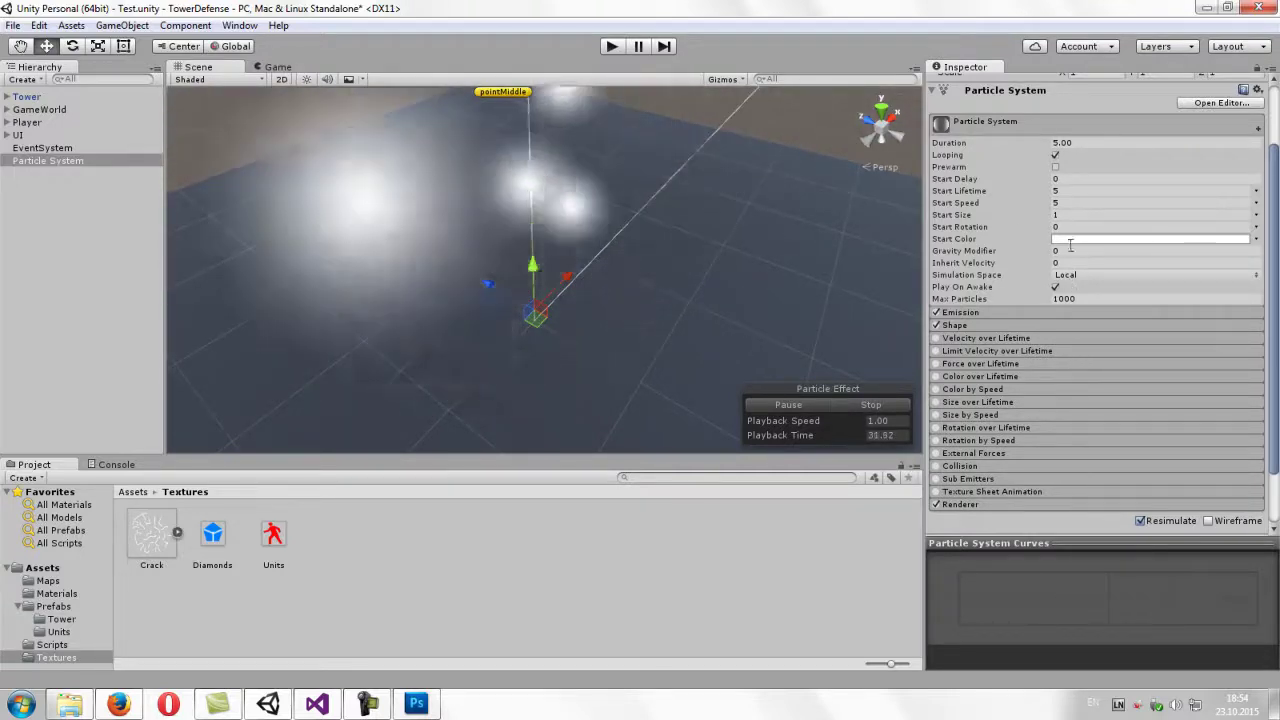
pyautogui.click(1100, 190)
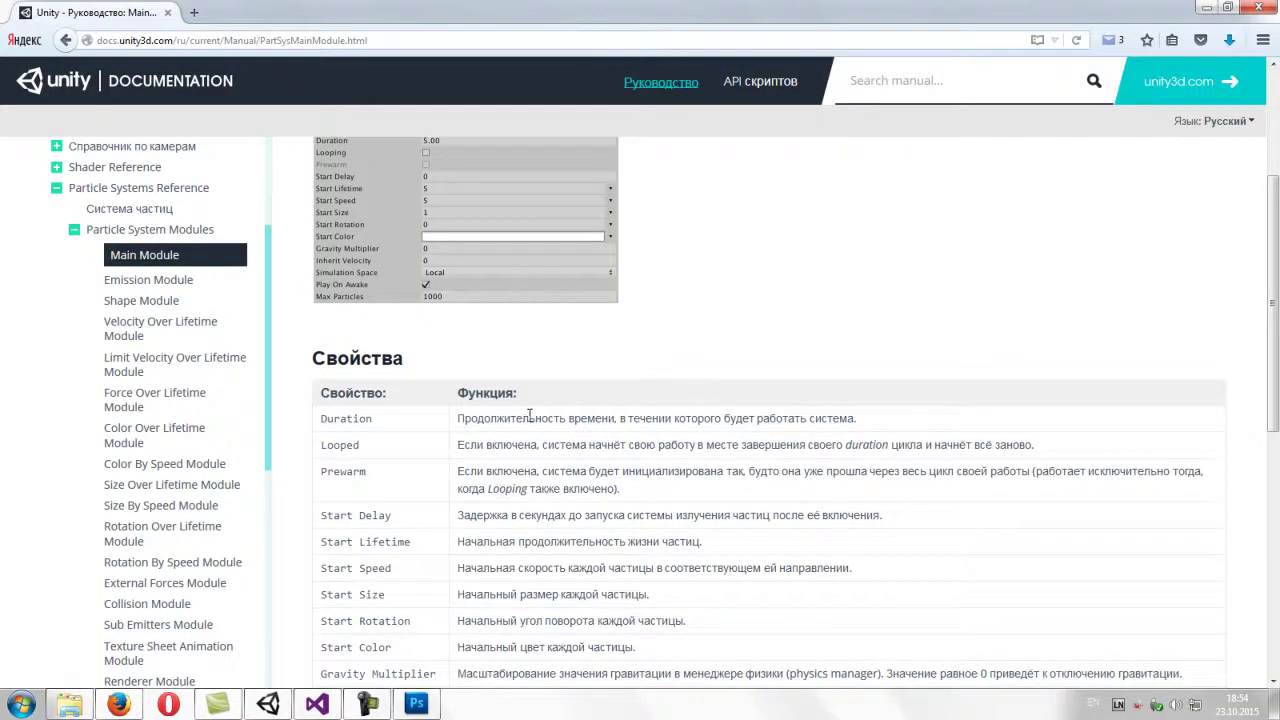
# - Skim the Main Module page, highlighting the Duration description and the word GameObject
pyautogui.scroll(-2, 530, 414)
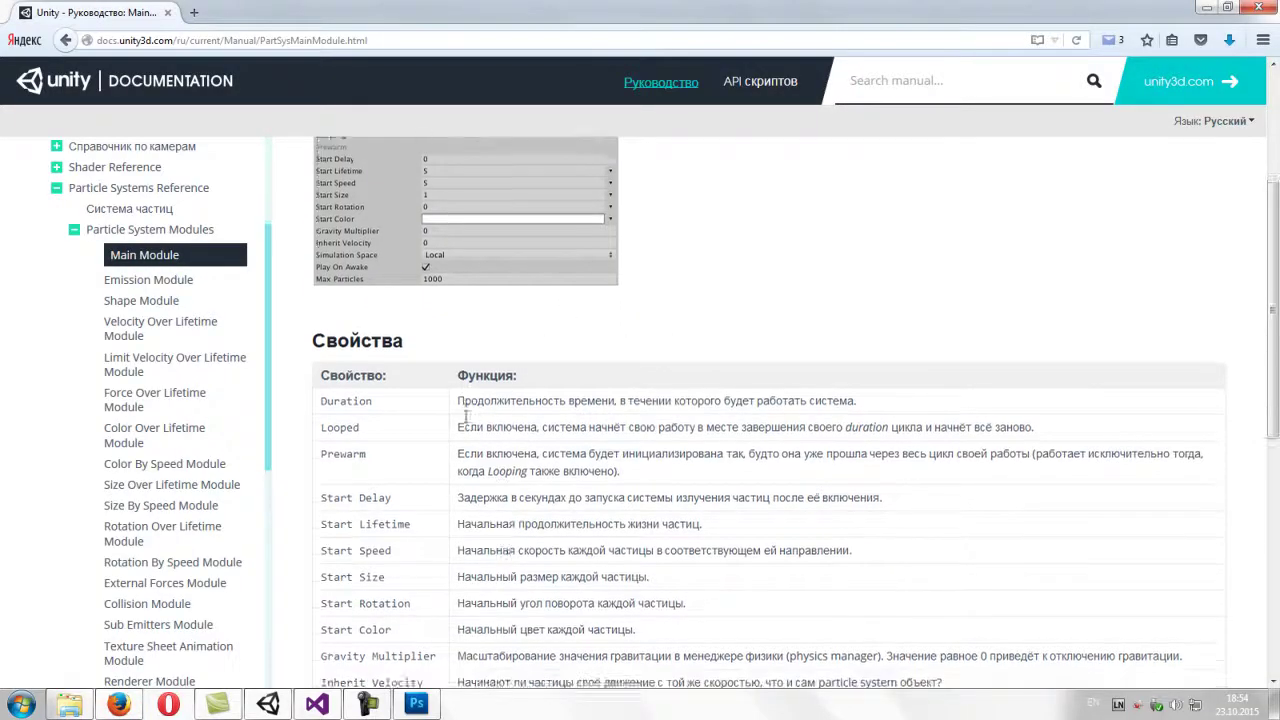
pyautogui.moveTo(1272, 318); pyautogui.dragTo(1266, 228)
pyautogui.scroll(1, 931, 210)
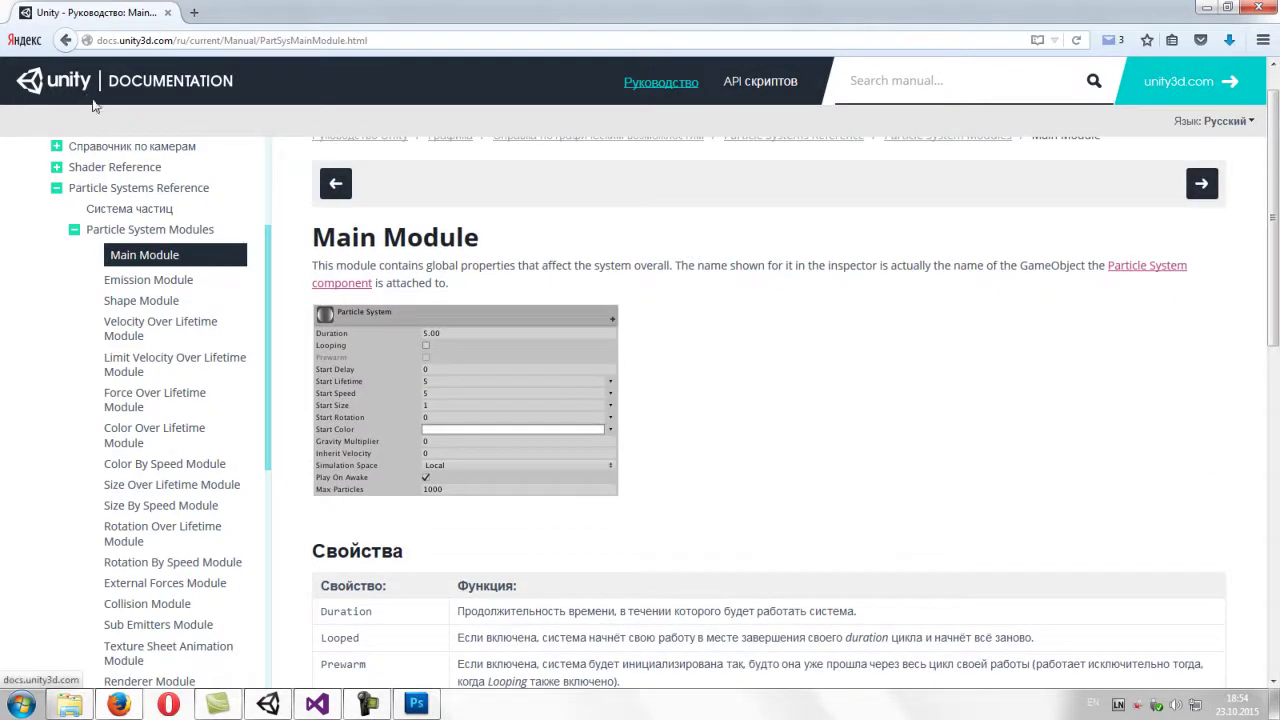
pyautogui.scroll(-1, 1273, 225)
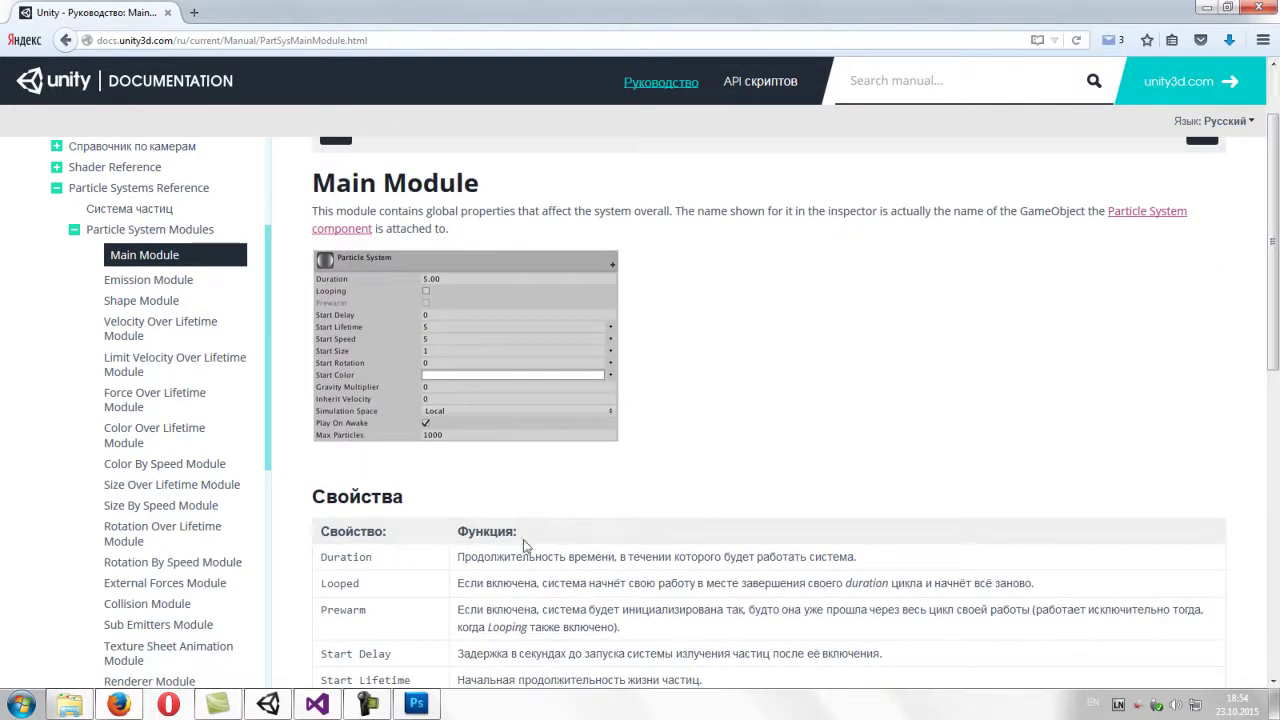
pyautogui.moveTo(449, 567); pyautogui.dragTo(908, 566)
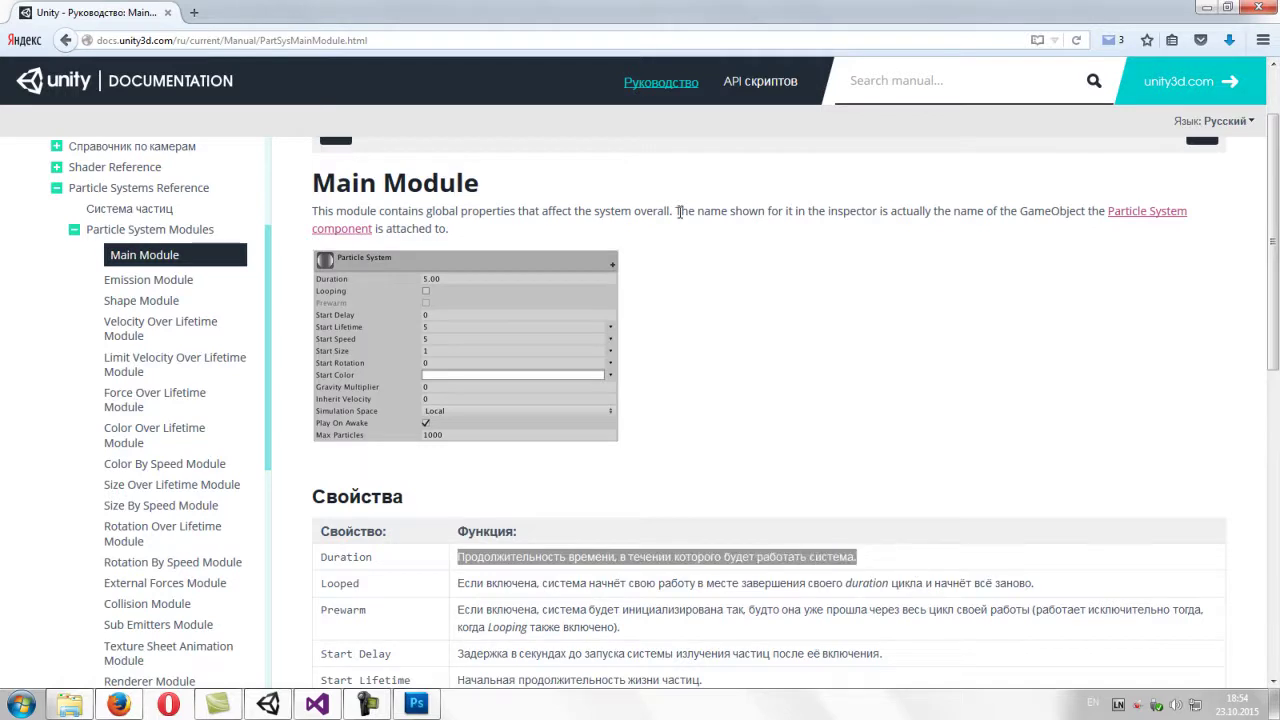
pyautogui.moveTo(677, 211); pyautogui.dragTo(800, 210)
pyautogui.scroll(-1, 1273, 218)
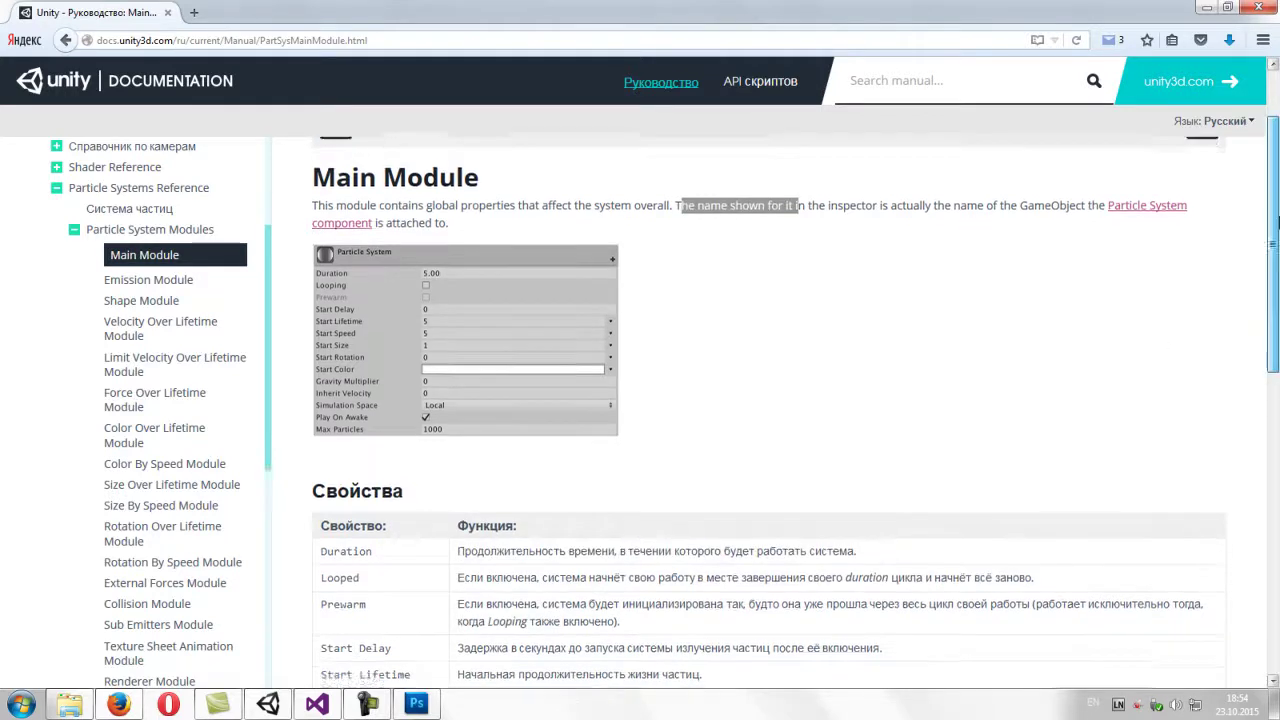
pyautogui.doubleClick(1040, 160)
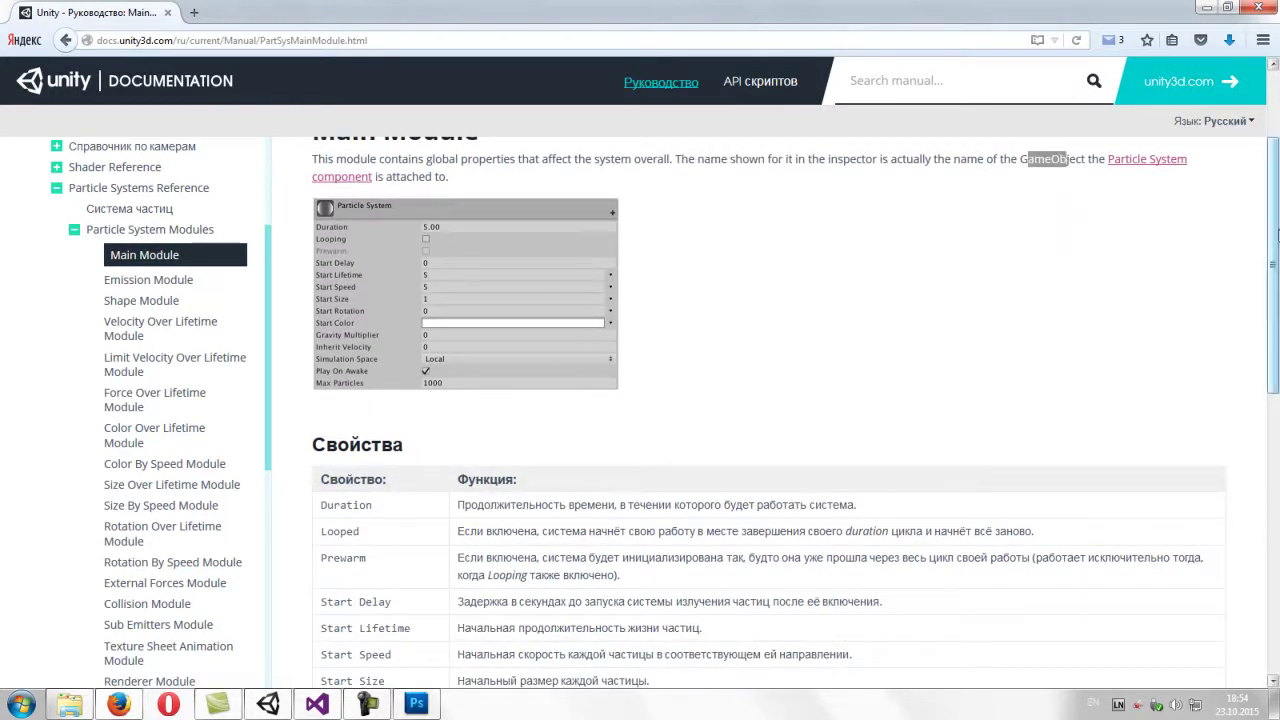
pyautogui.scroll(-2, 1273, 270)
pyautogui.scroll(2, 545, 281)
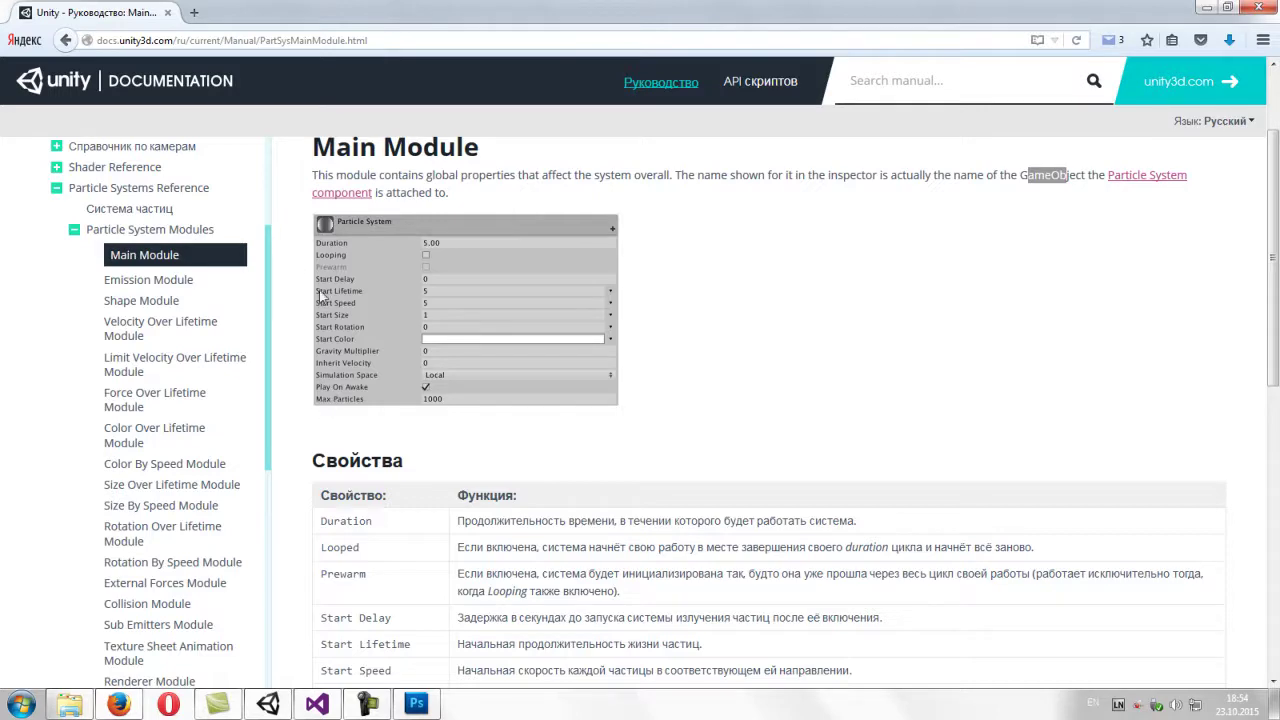
pyautogui.scroll(-5, 1276, 463)
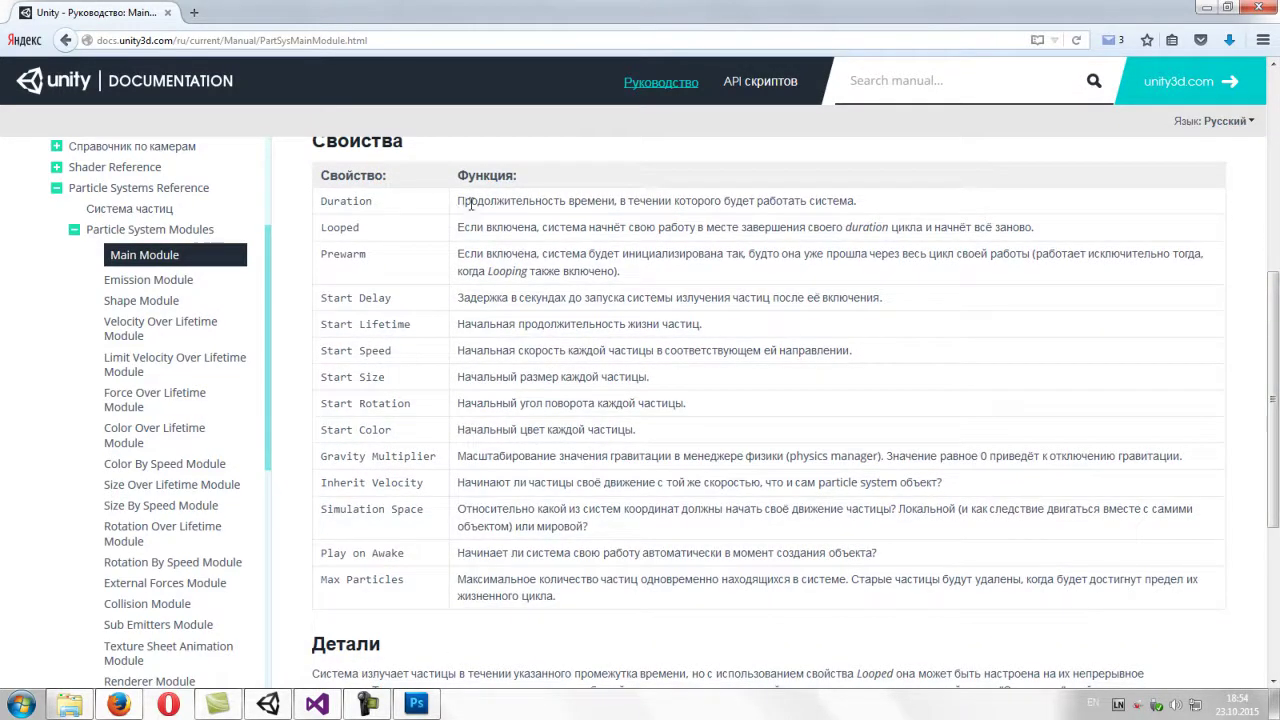
# - Highlight the Duration, Looped and Start Speed descriptions, then the Детали heading and details paragraph
pyautogui.moveTo(458, 201); pyautogui.dragTo(917, 208)
pyautogui.moveTo(322, 200); pyautogui.dragTo(905, 210)
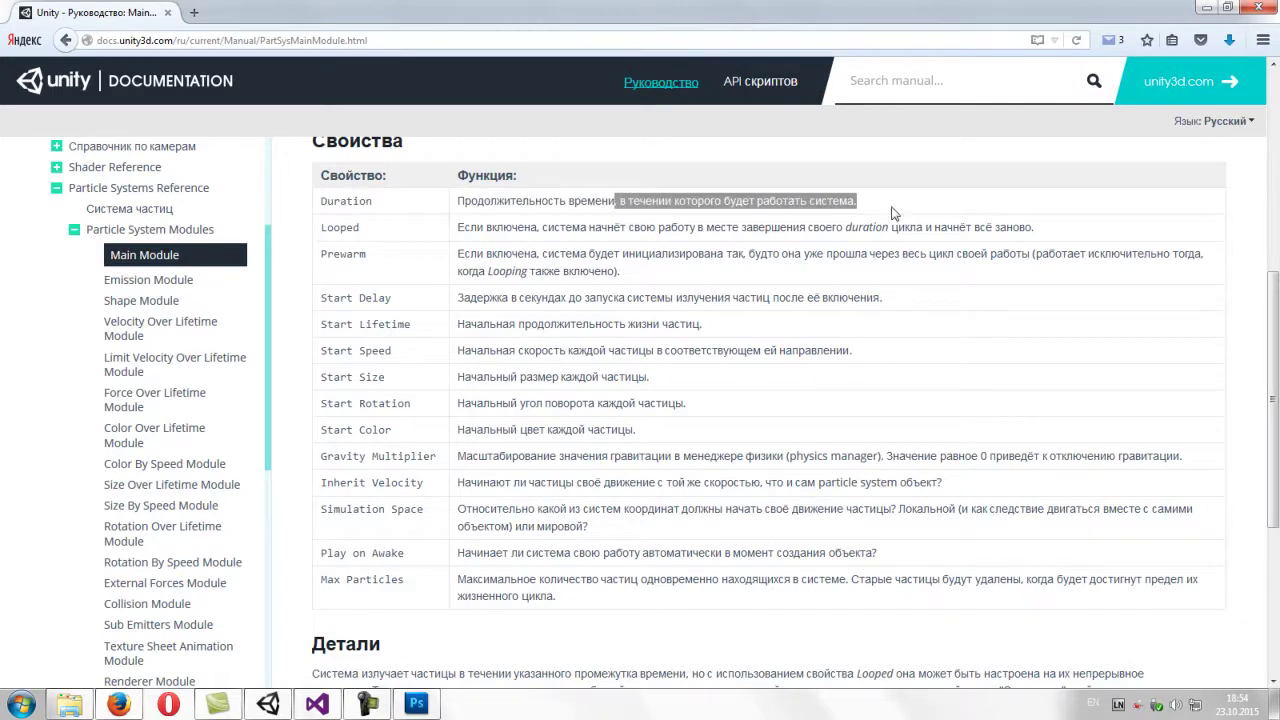
pyautogui.click(896, 214)
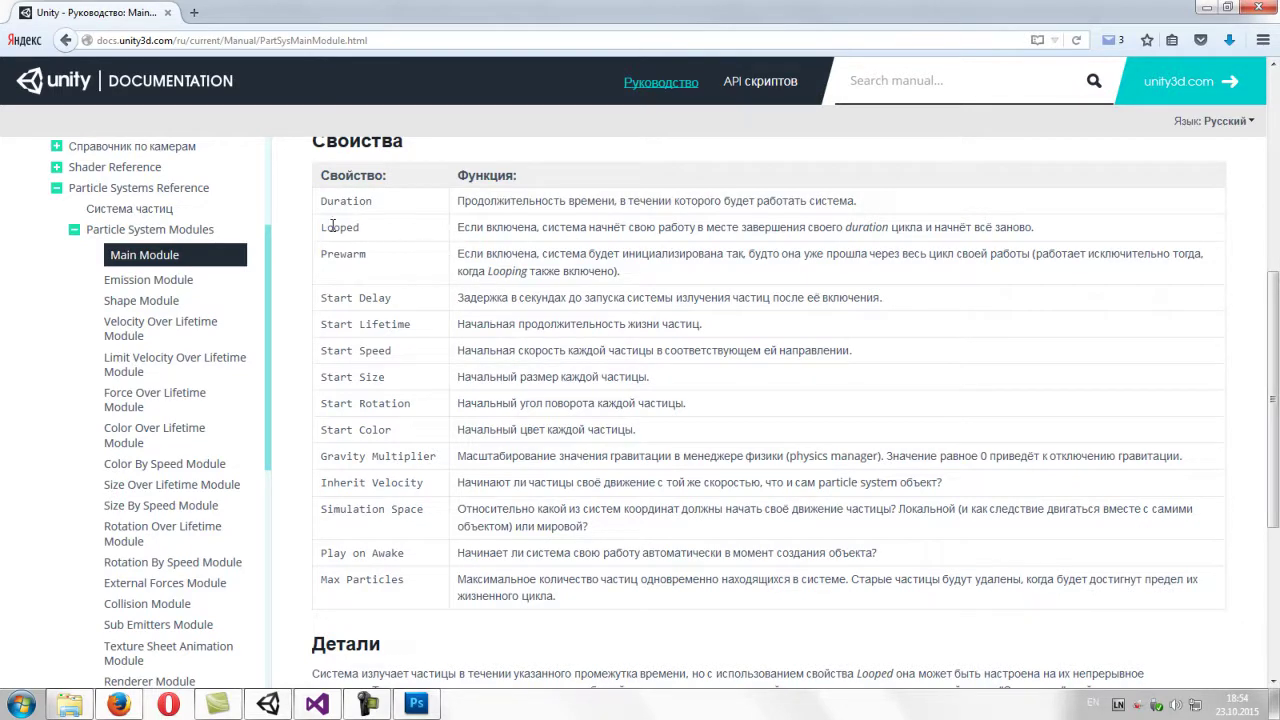
pyautogui.moveTo(320, 228); pyautogui.dragTo(362, 230)
pyautogui.moveTo(458, 228); pyautogui.dragTo(607, 230)
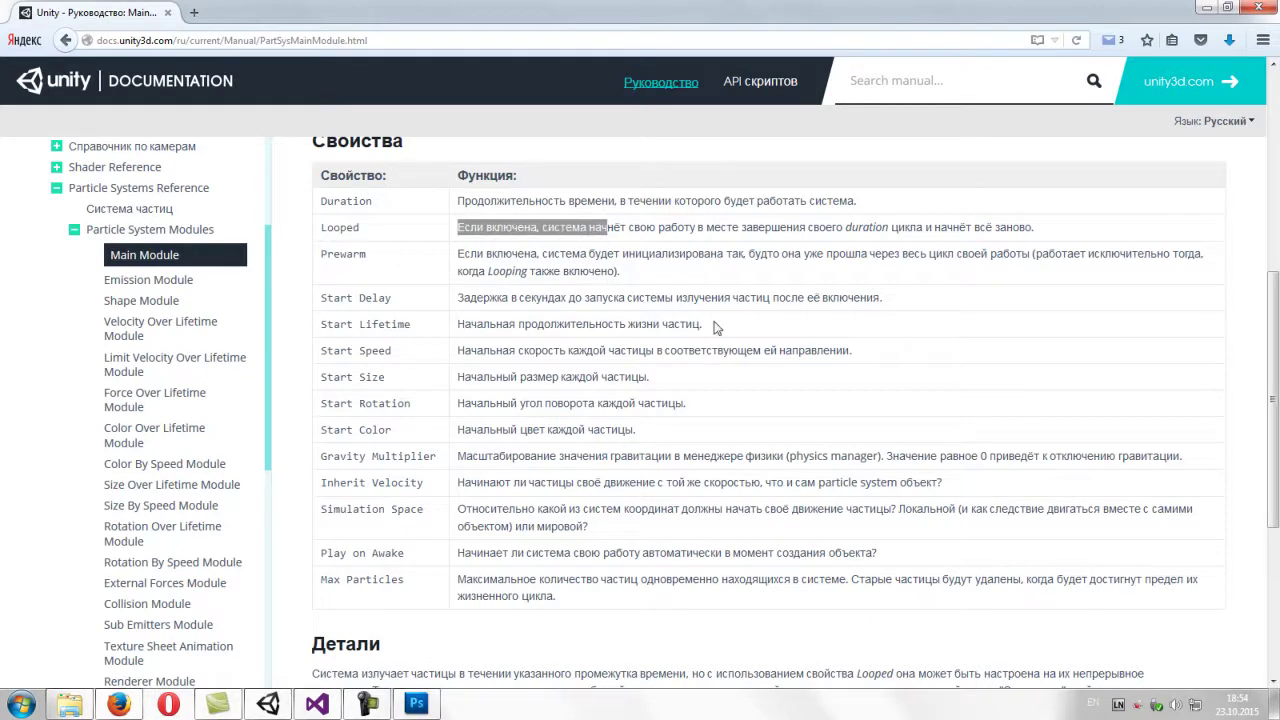
pyautogui.moveTo(458, 351); pyautogui.dragTo(653, 354)
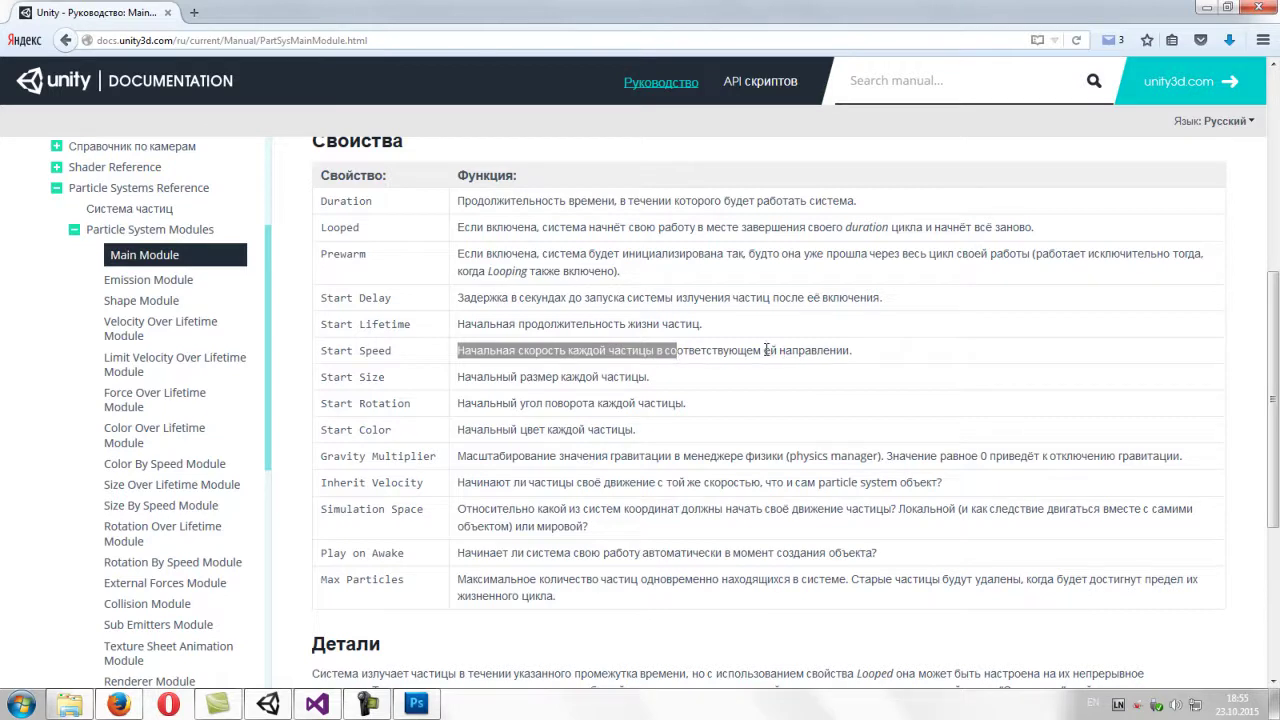
pyautogui.moveTo(766, 350); pyautogui.dragTo(919, 364)
pyautogui.click(650, 381)
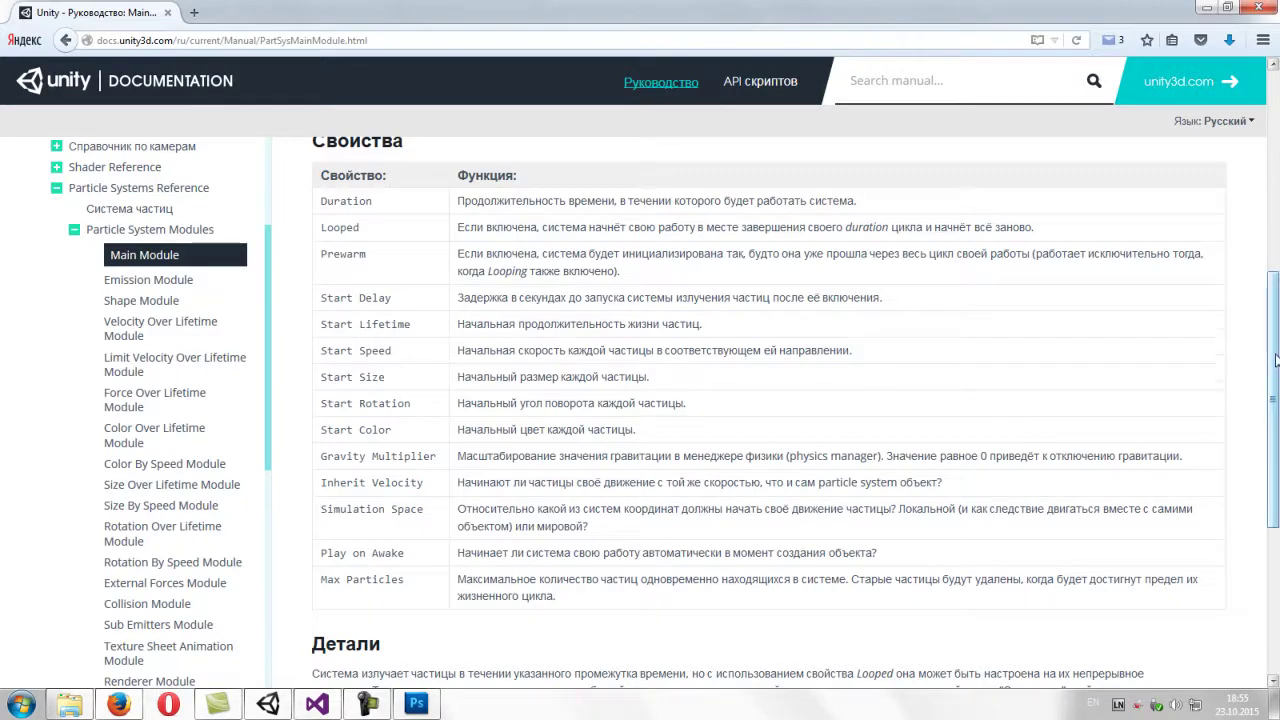
pyautogui.moveTo(1273, 360); pyautogui.dragTo(1273, 205)
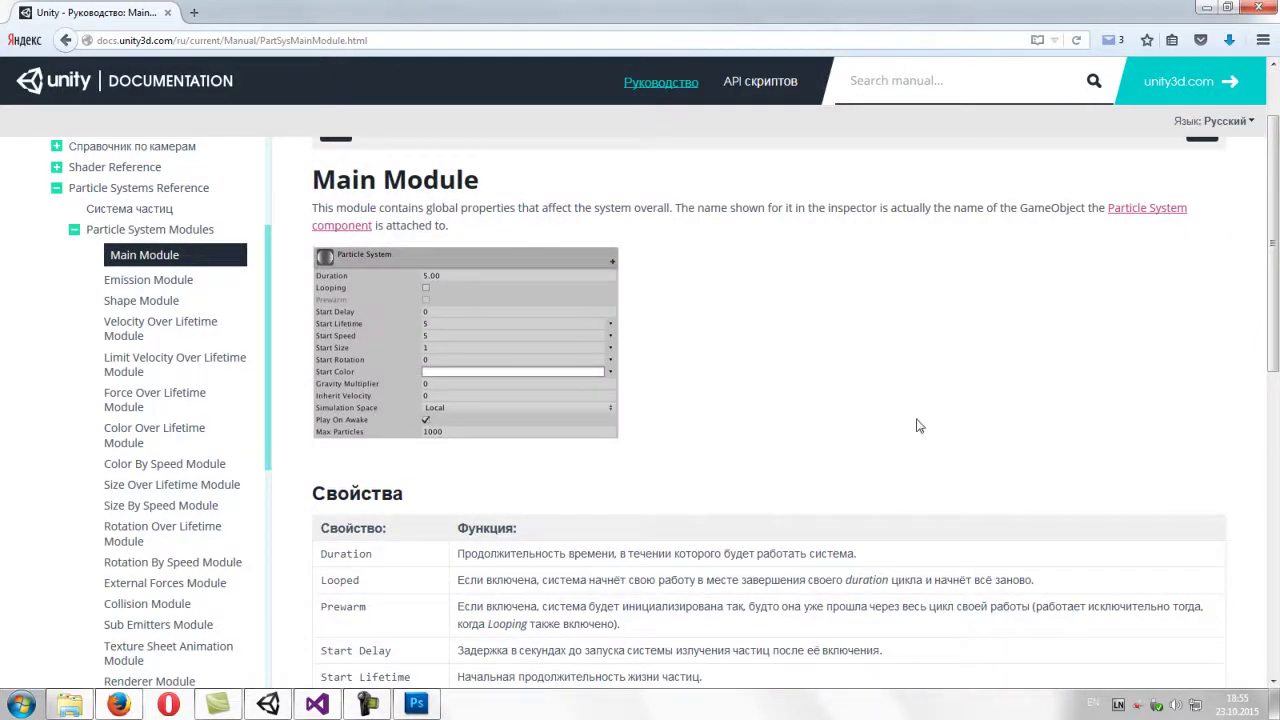
pyautogui.moveTo(1273, 300); pyautogui.dragTo(1277, 605)
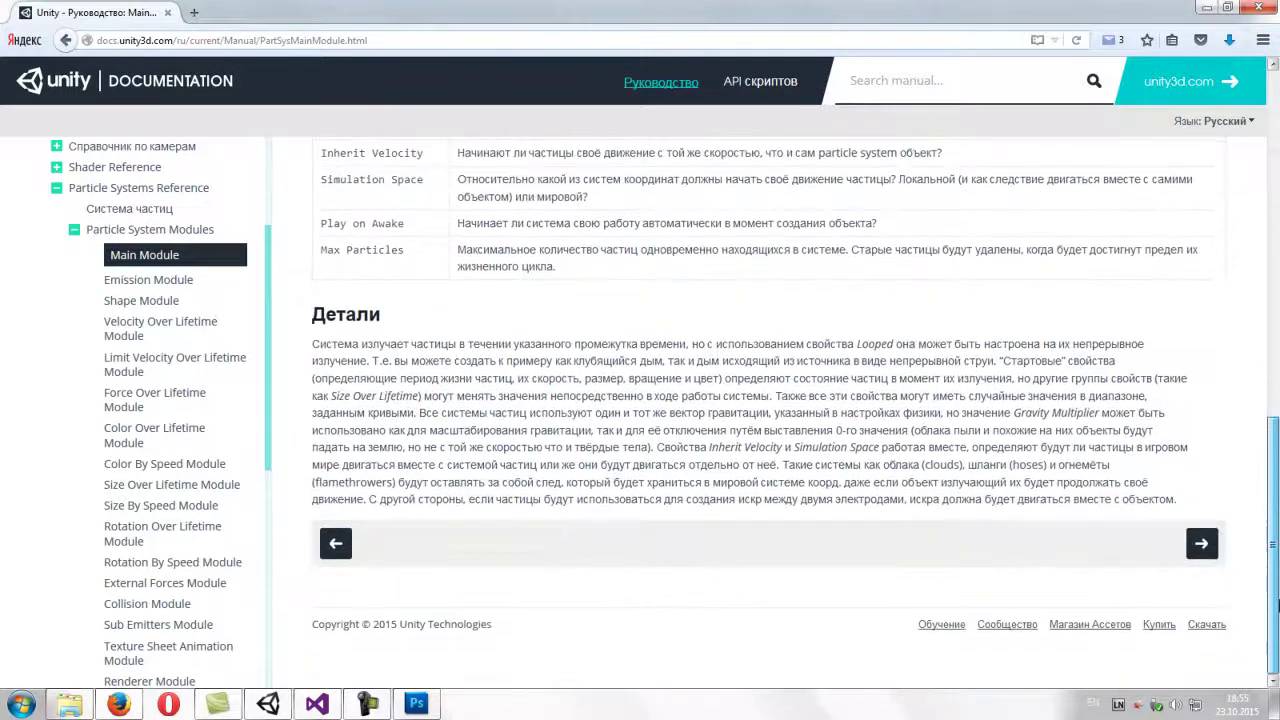
pyautogui.doubleClick(312, 314)
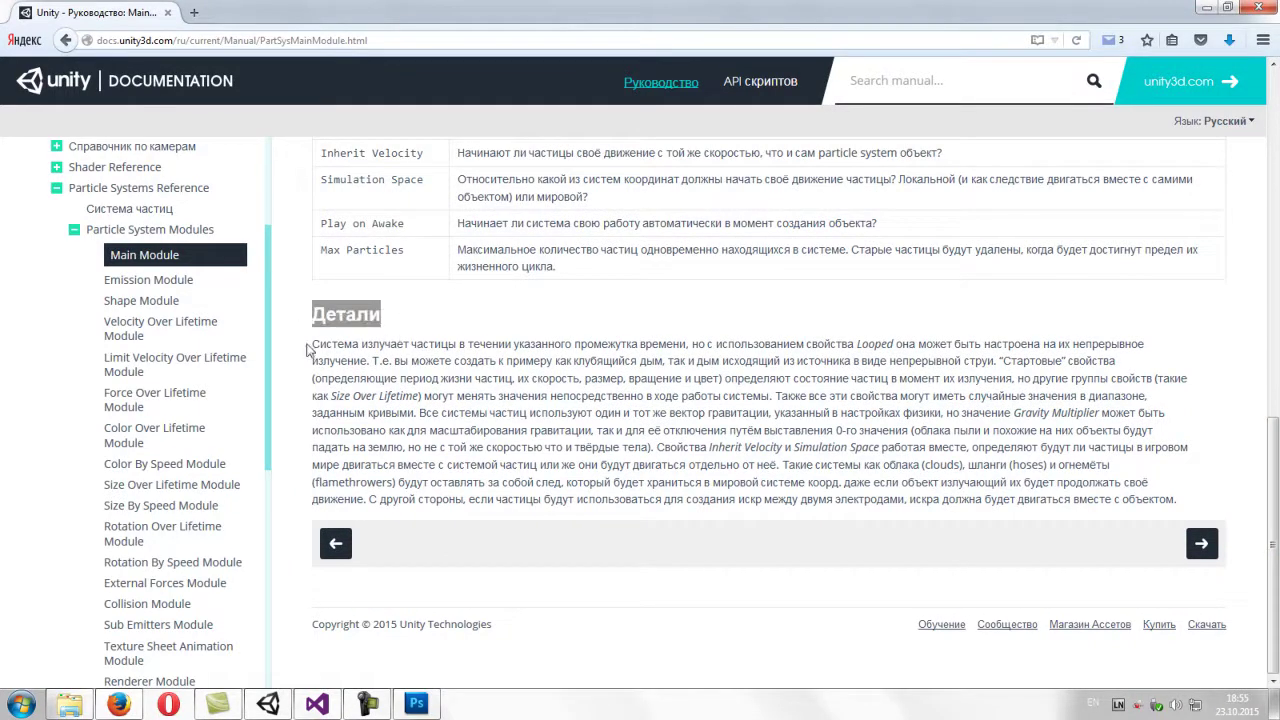
pyautogui.moveTo(312, 344); pyautogui.dragTo(417, 345)
pyautogui.click(490, 402)
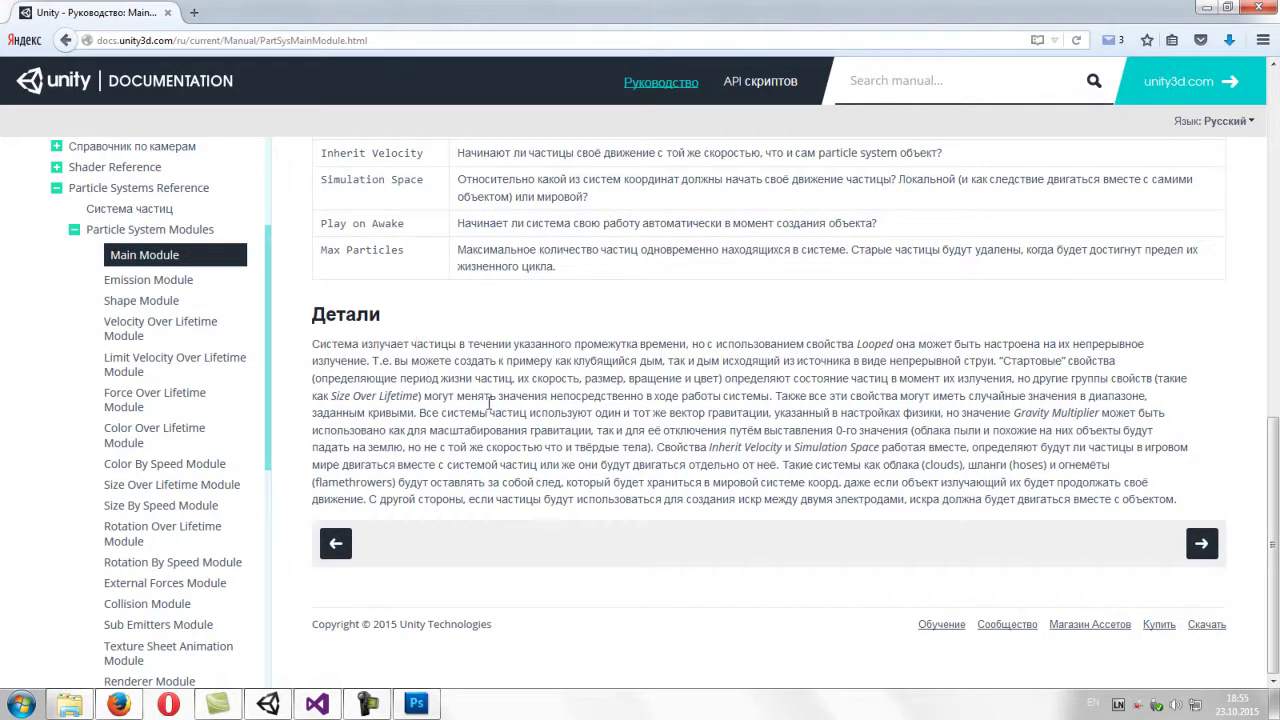
# - Go on to the Emission Module manual page and skim its heading
pyautogui.click(1203, 545)
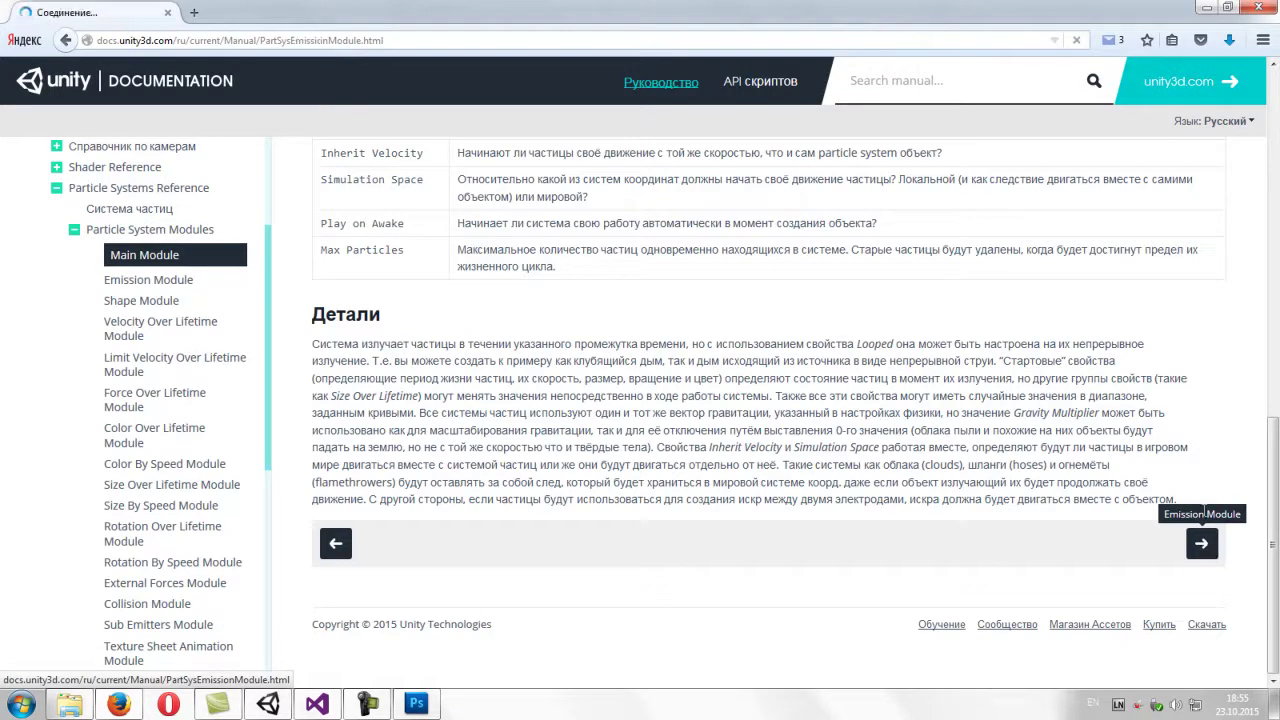
pyautogui.scroll(-1, 449, 252)
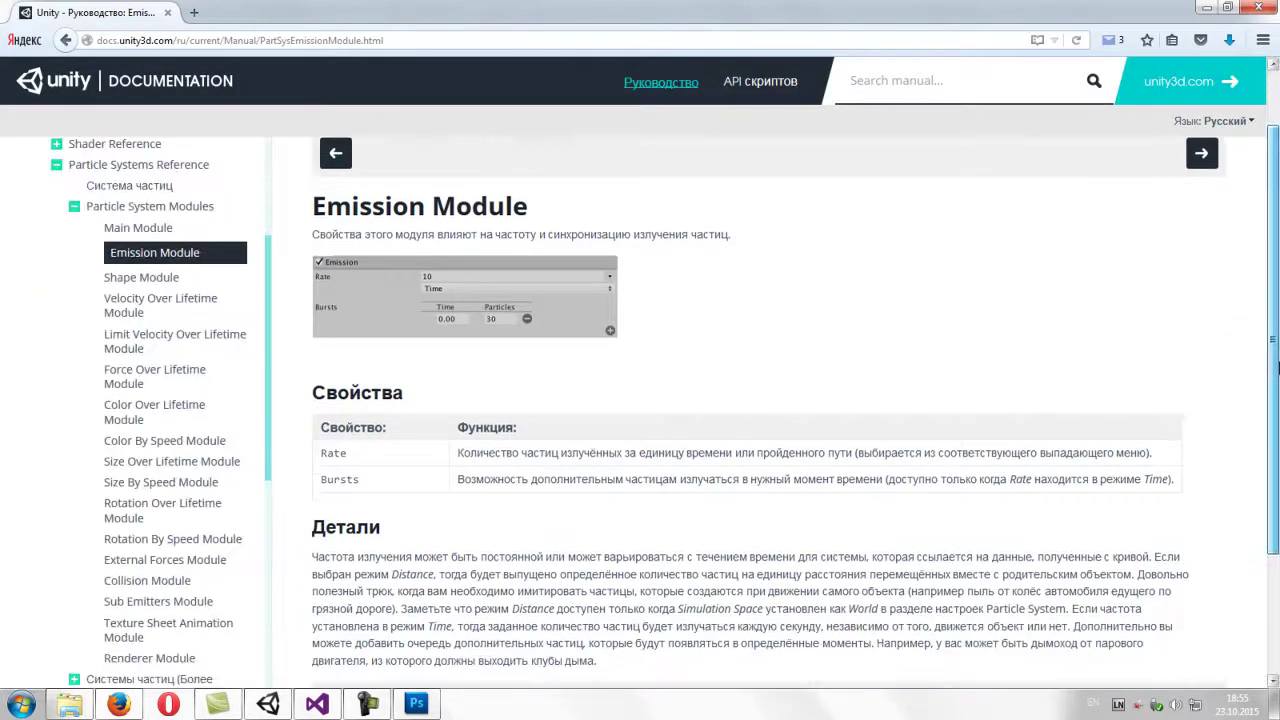
pyautogui.moveTo(310, 214); pyautogui.dragTo(612, 215)
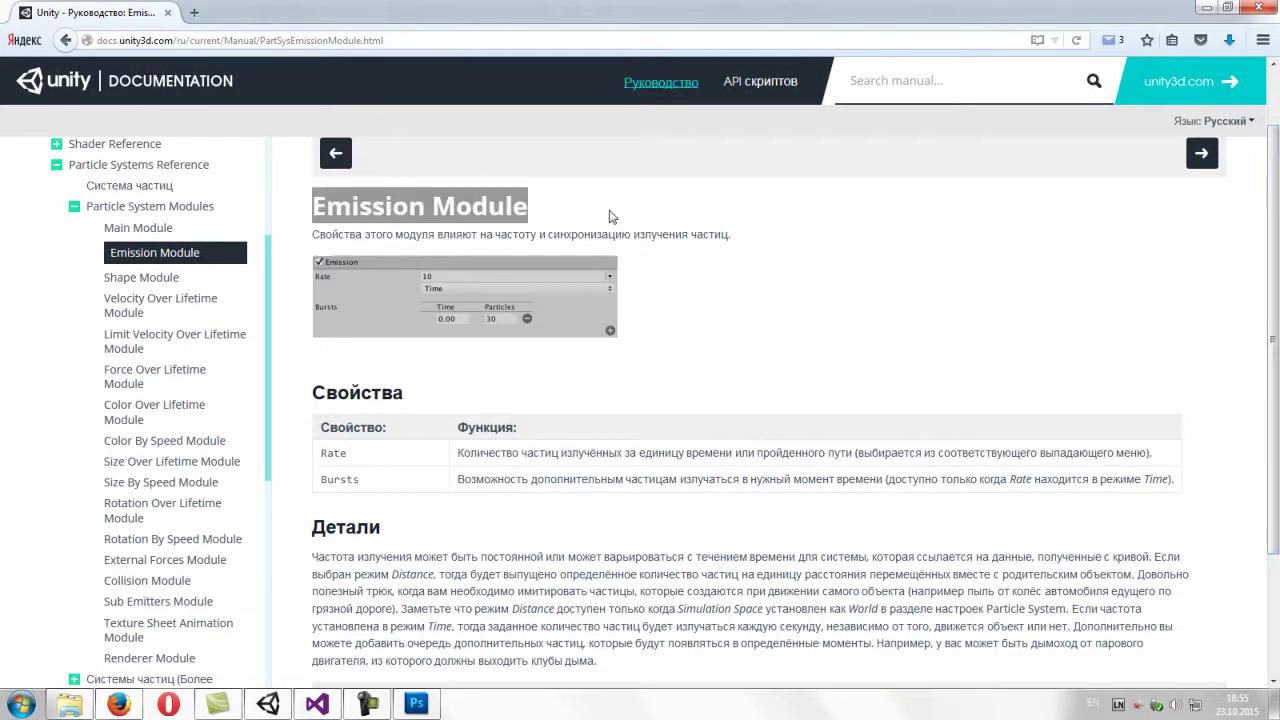
pyautogui.click(549, 300)
pyautogui.scroll(-1, 549, 300)
# - Expand the Emission module in the Unity Inspector to compare it with the manual
pyautogui.press('alt')
pyautogui.hotkey('alt', 'Tab')
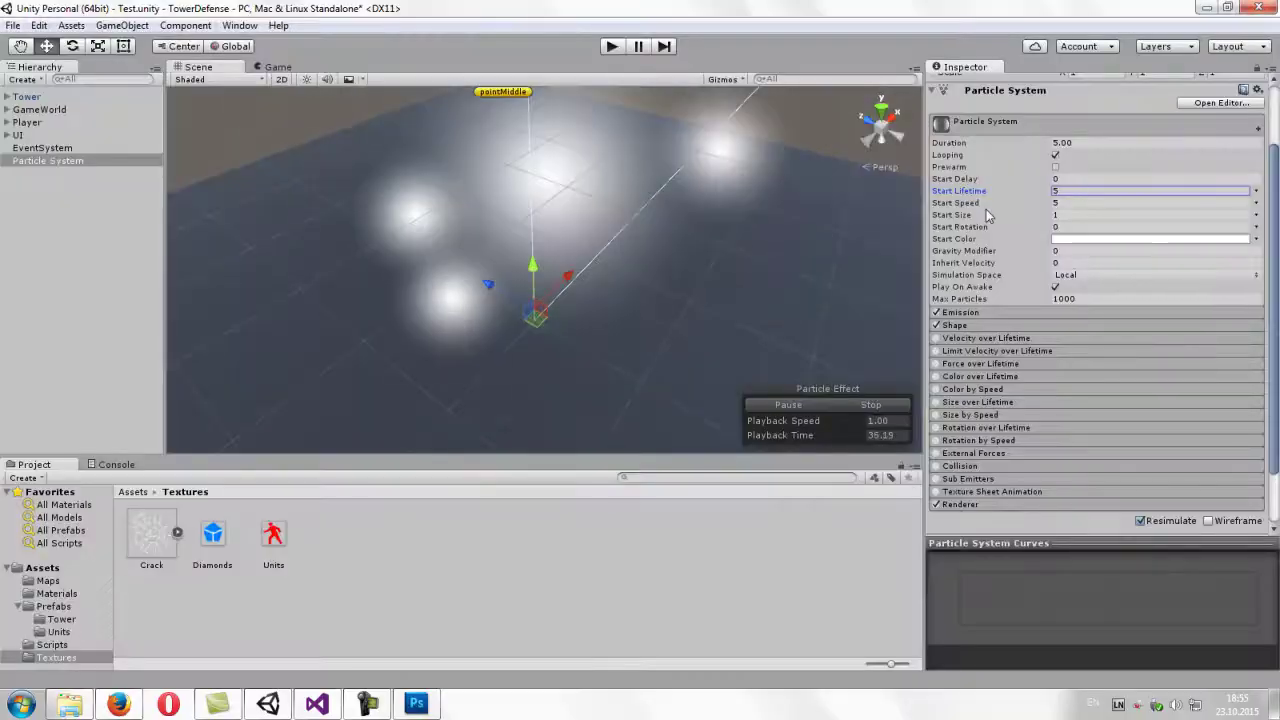
pyautogui.click(965, 311)
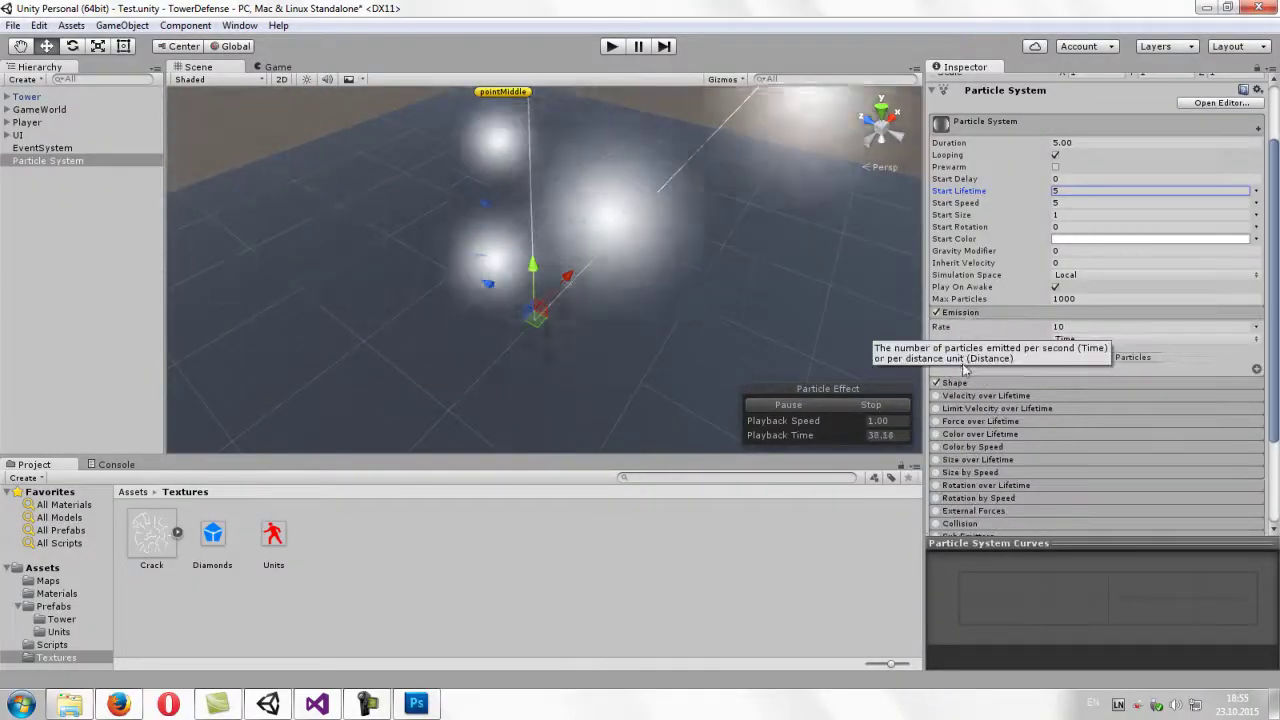
pyautogui.hotkey('alt', 'Tab')
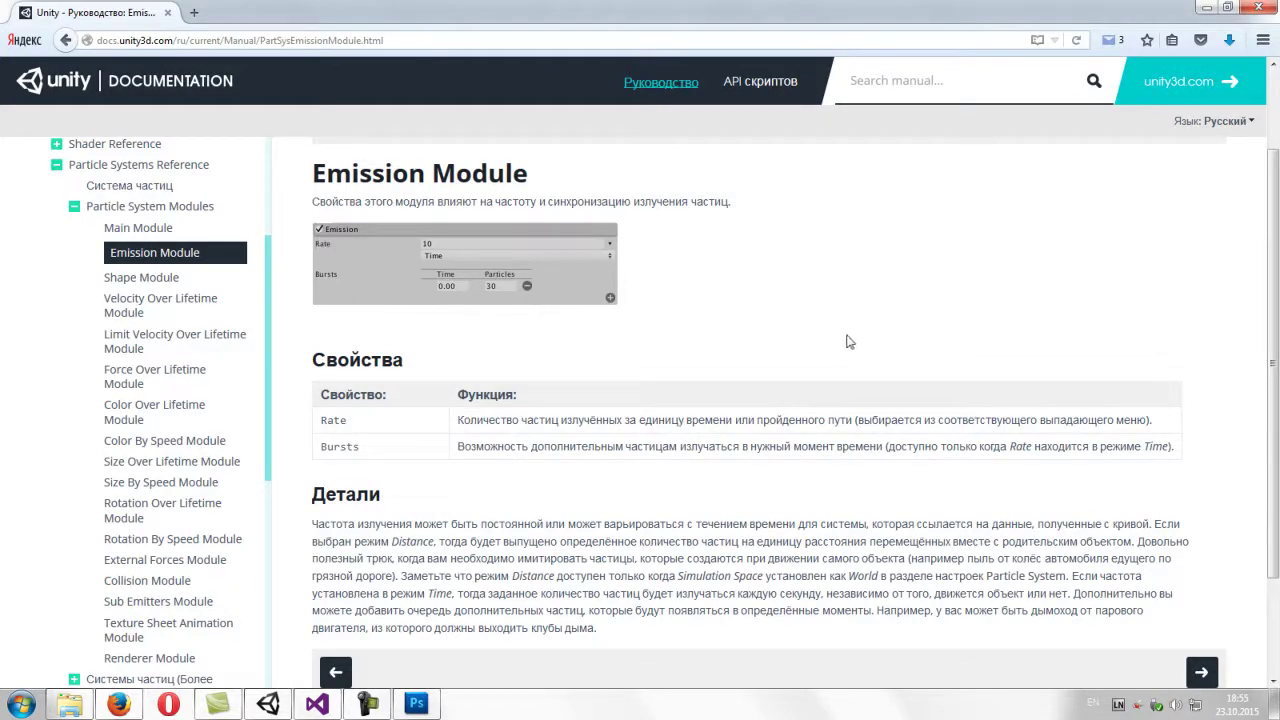
pyautogui.hotkey('alt', 'Tab')
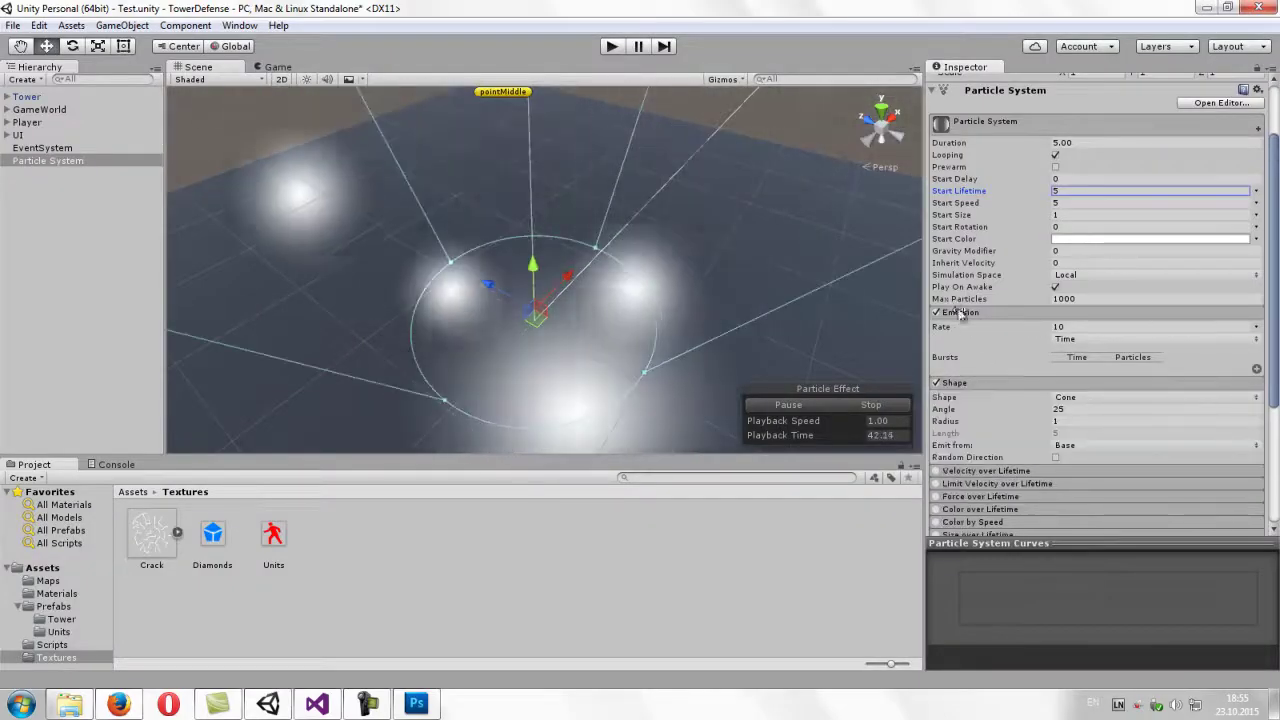
pyautogui.hotkey('alt', 'Tab')
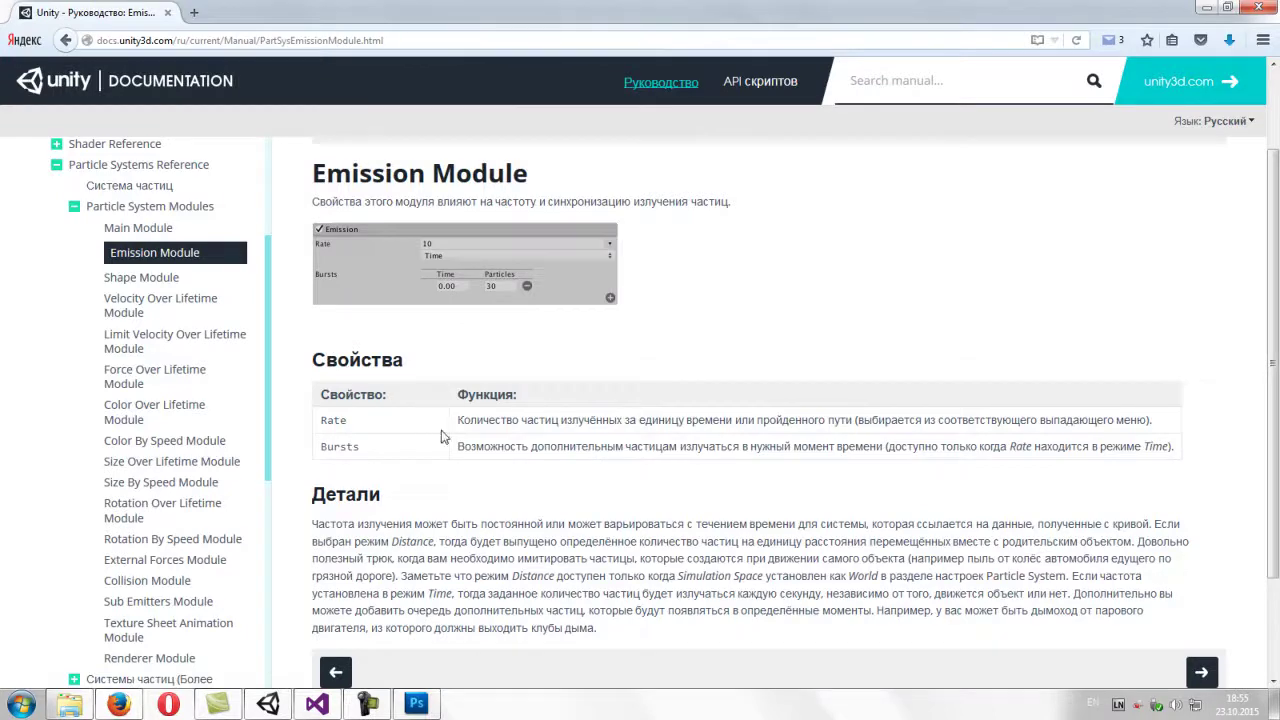
# - Read the Детали section and advance to the Shape Module page
pyautogui.scroll(-2, 452, 440)
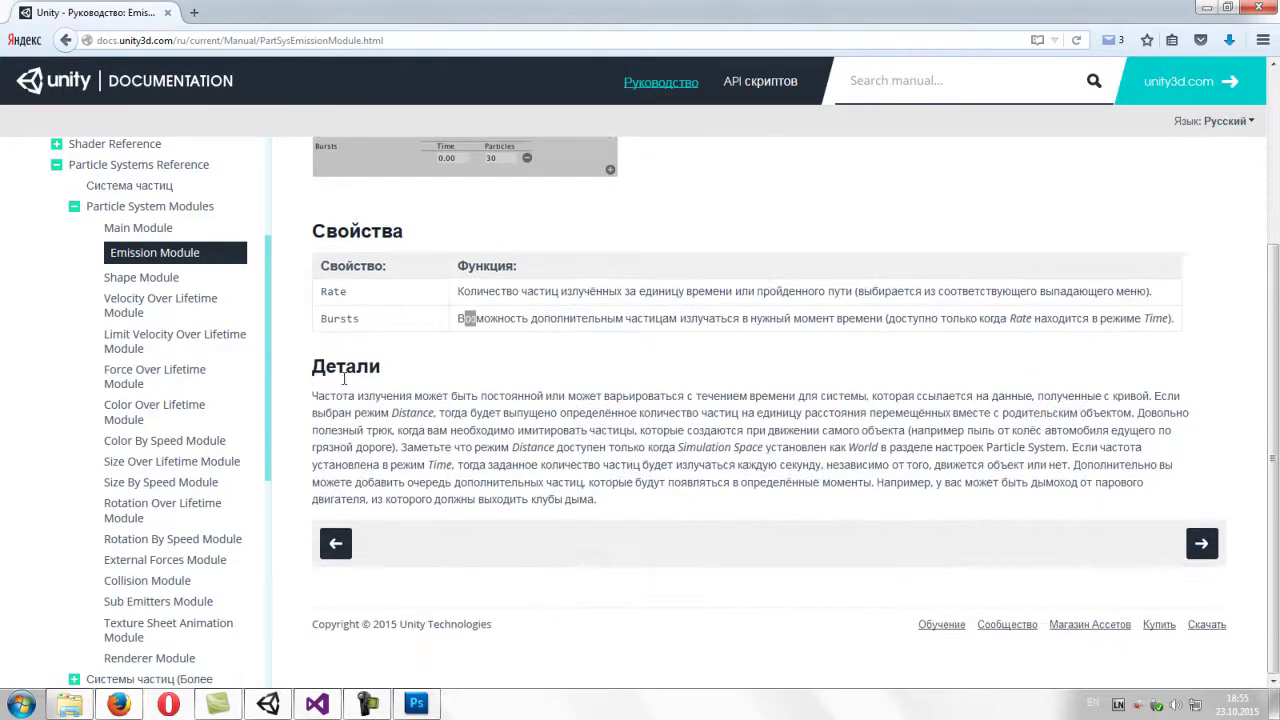
pyautogui.doubleClick(403, 374)
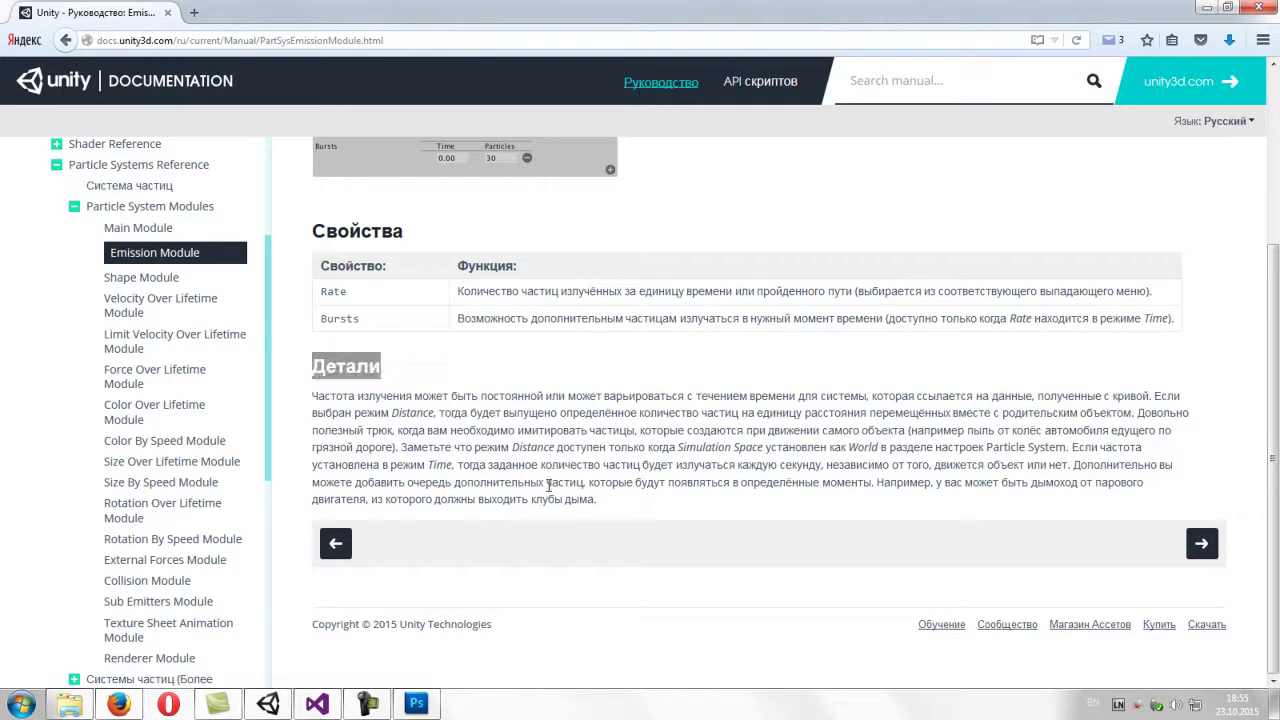
pyautogui.click(576, 421)
pyautogui.click(1201, 543)
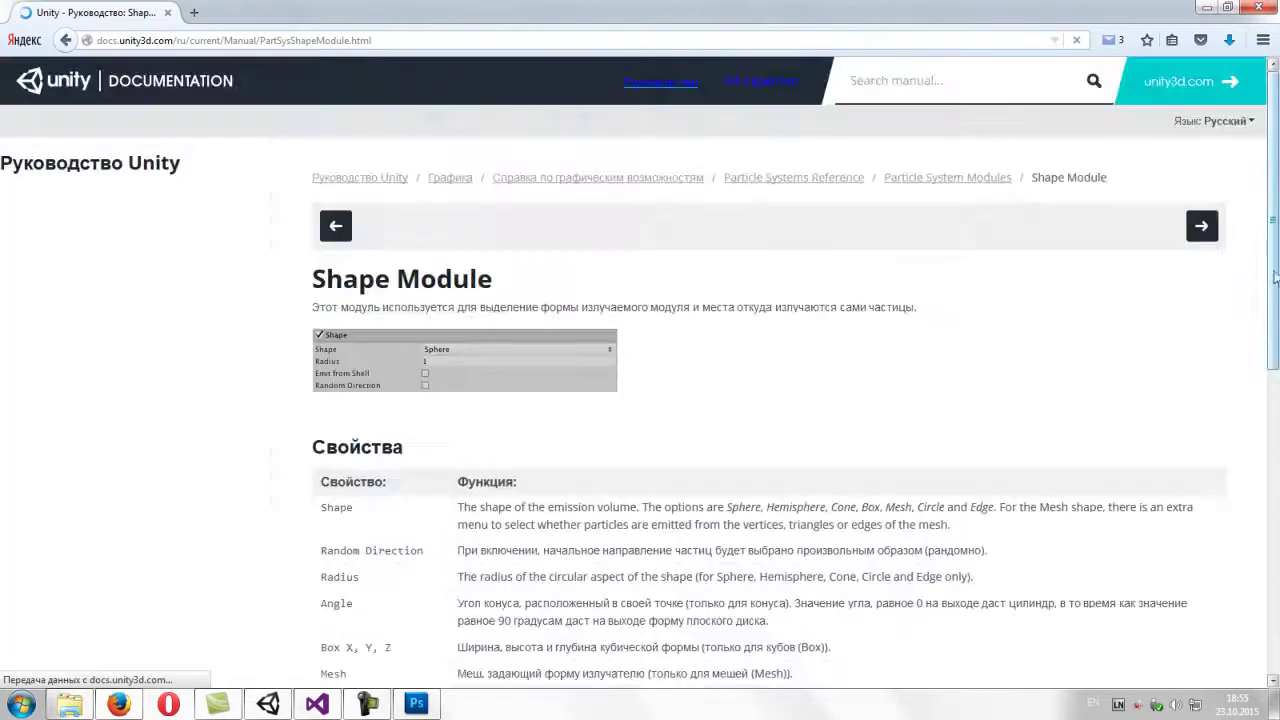
# - Read the Shape Module page, selecting the Shape and Random Direction property descriptions
pyautogui.moveTo(305, 203); pyautogui.dragTo(540, 205)
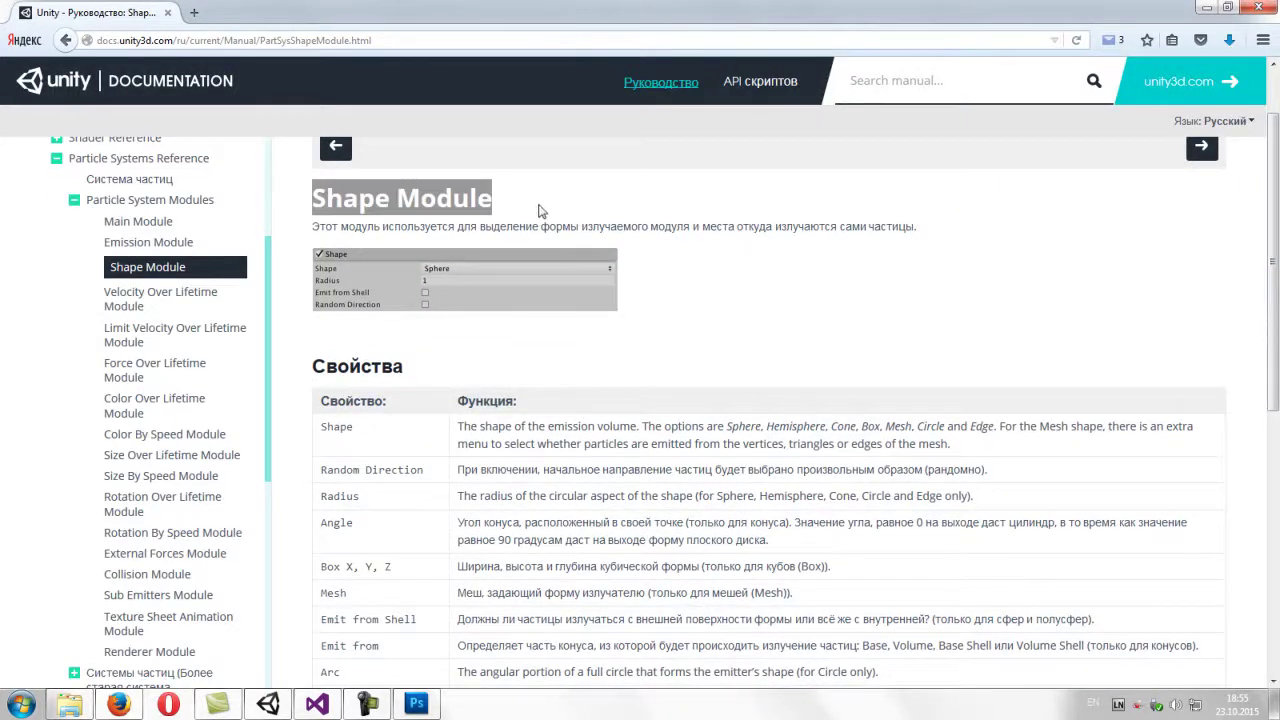
pyautogui.hotkey('alt', 'Tab')
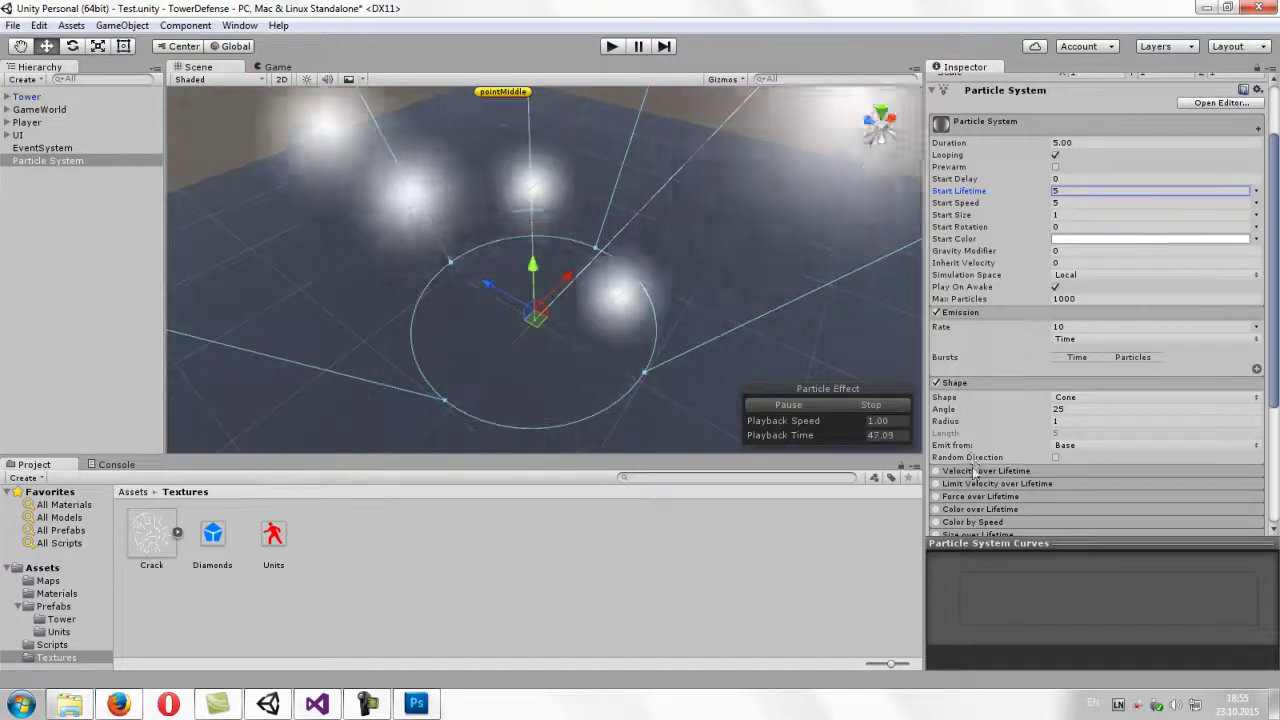
pyautogui.hotkey('alt', 'Tab')
pyautogui.hotkey('alt', 'Tab')
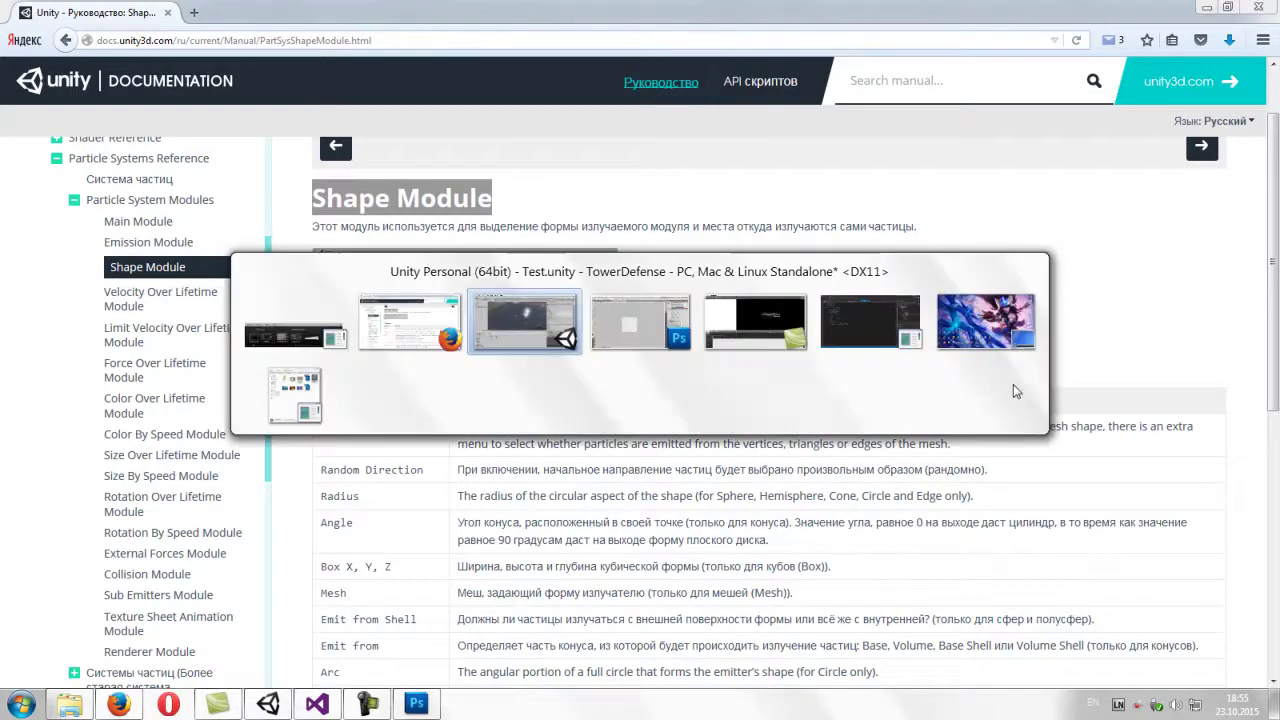
pyautogui.hotkey('alt', 'Tab')
pyautogui.scroll(-2, 545, 493)
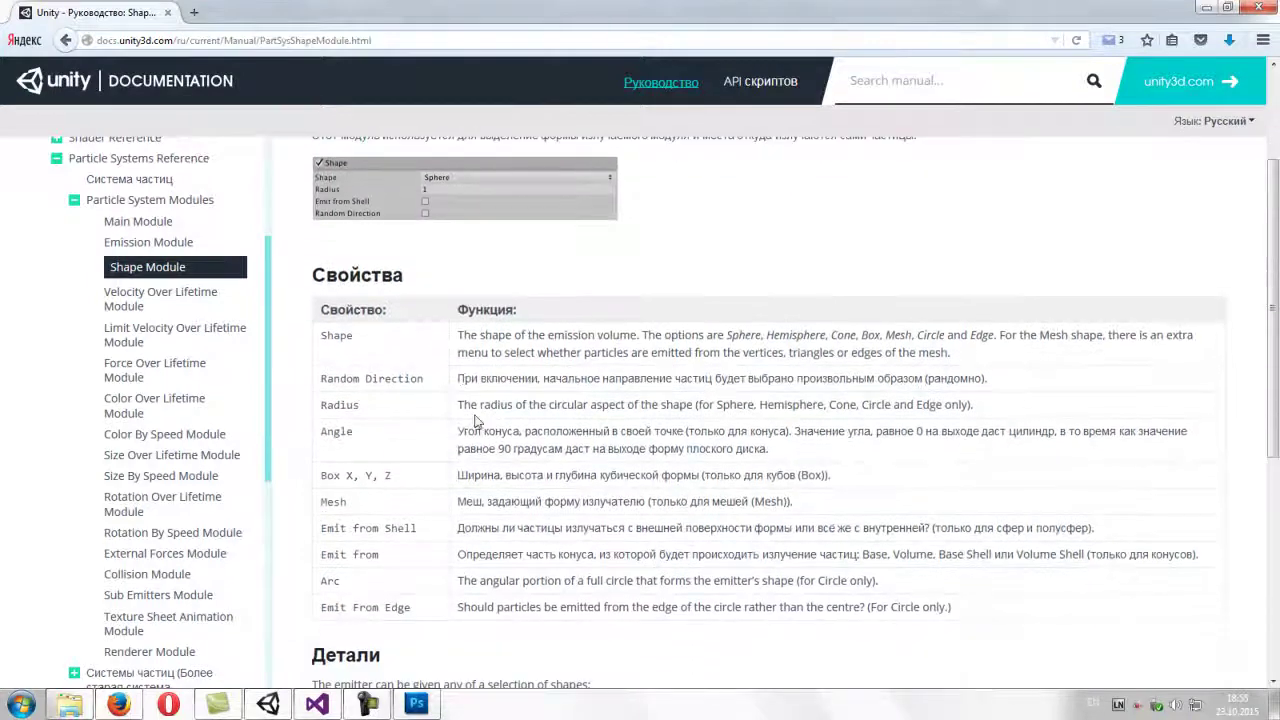
pyautogui.moveTo(463, 378); pyautogui.dragTo(883, 378)
pyautogui.moveTo(460, 336); pyautogui.dragTo(972, 365)
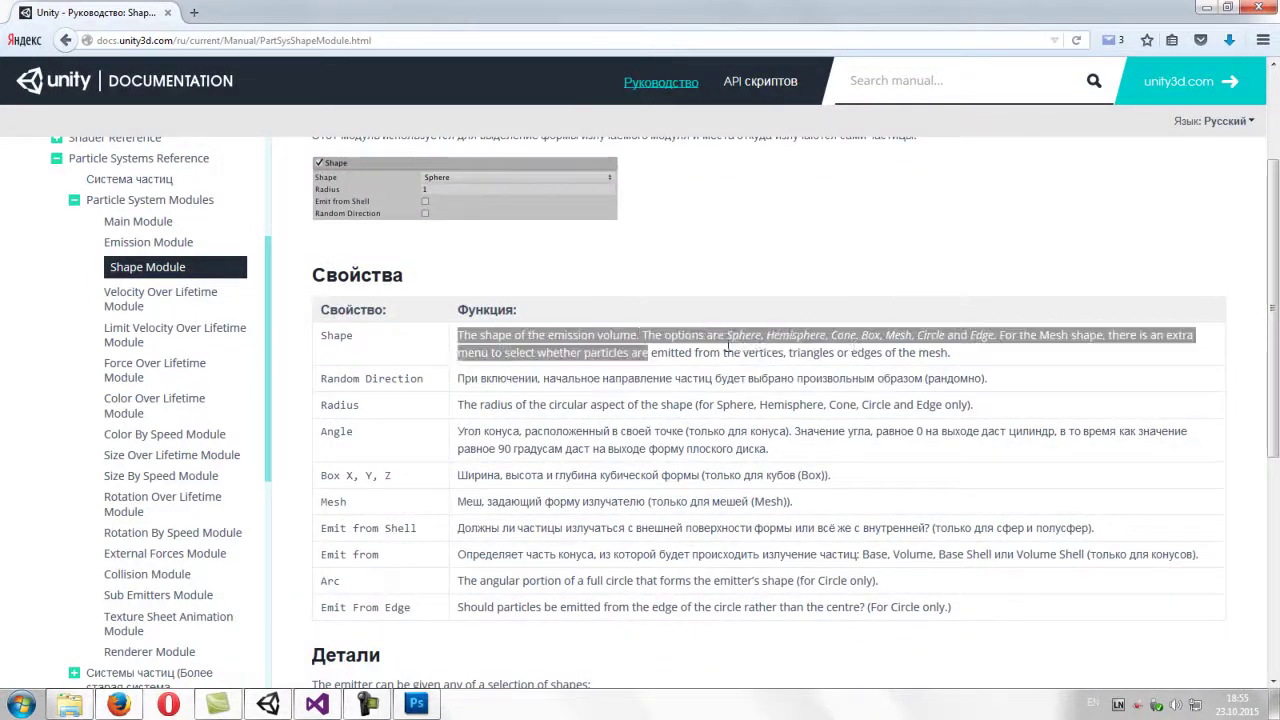
pyautogui.click(518, 397)
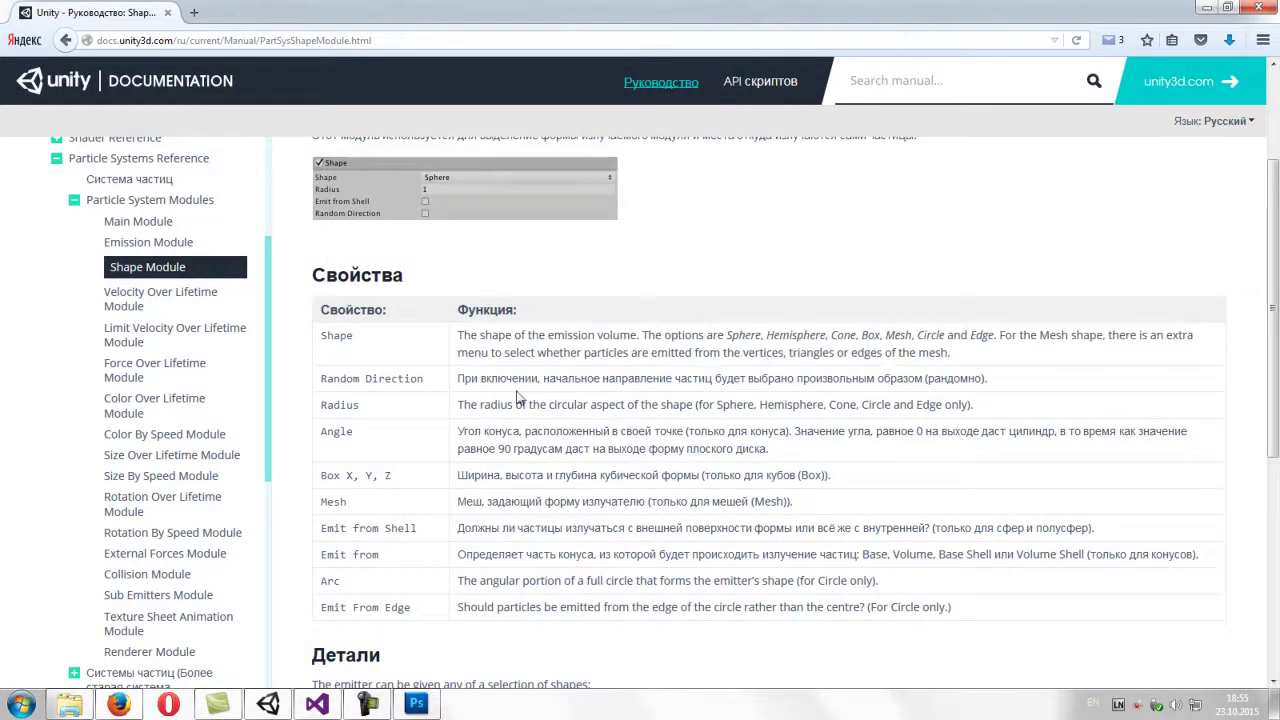
pyautogui.moveTo(458, 379); pyautogui.dragTo(1045, 392)
pyautogui.click(875, 382)
pyautogui.scroll(-1, 421, 413)
pyautogui.scroll(-3, 421, 413)
# - Compare the Shape Module docs against the particles emitting in the Unity editor
pyautogui.hotkey('alt', 'Tab')
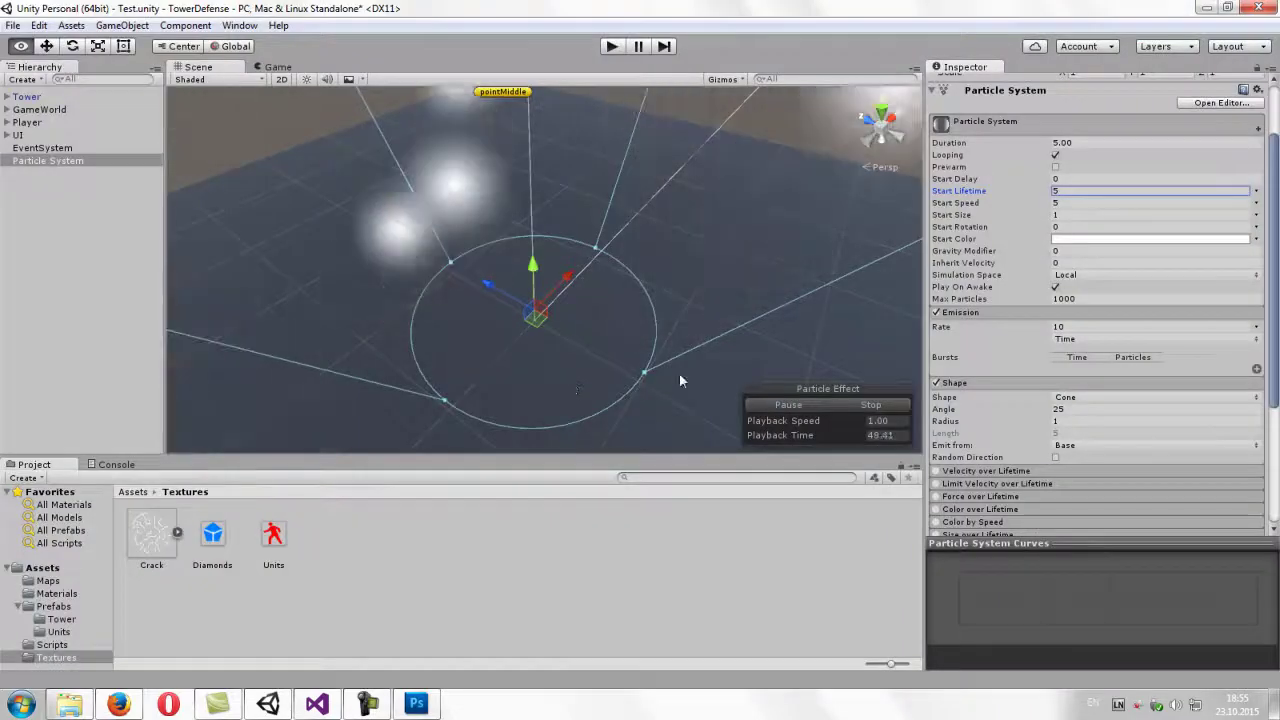
pyautogui.hotkey('alt', 'Tab')
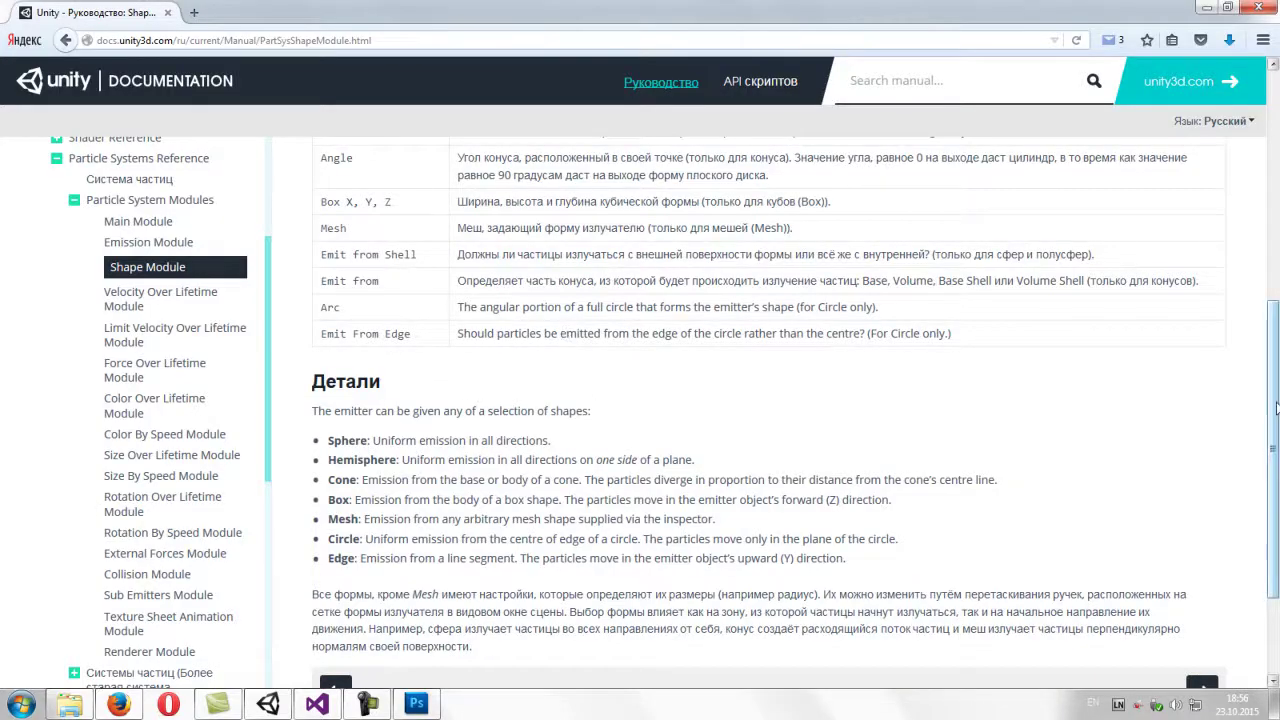
pyautogui.scroll(-2, 1071, 412)
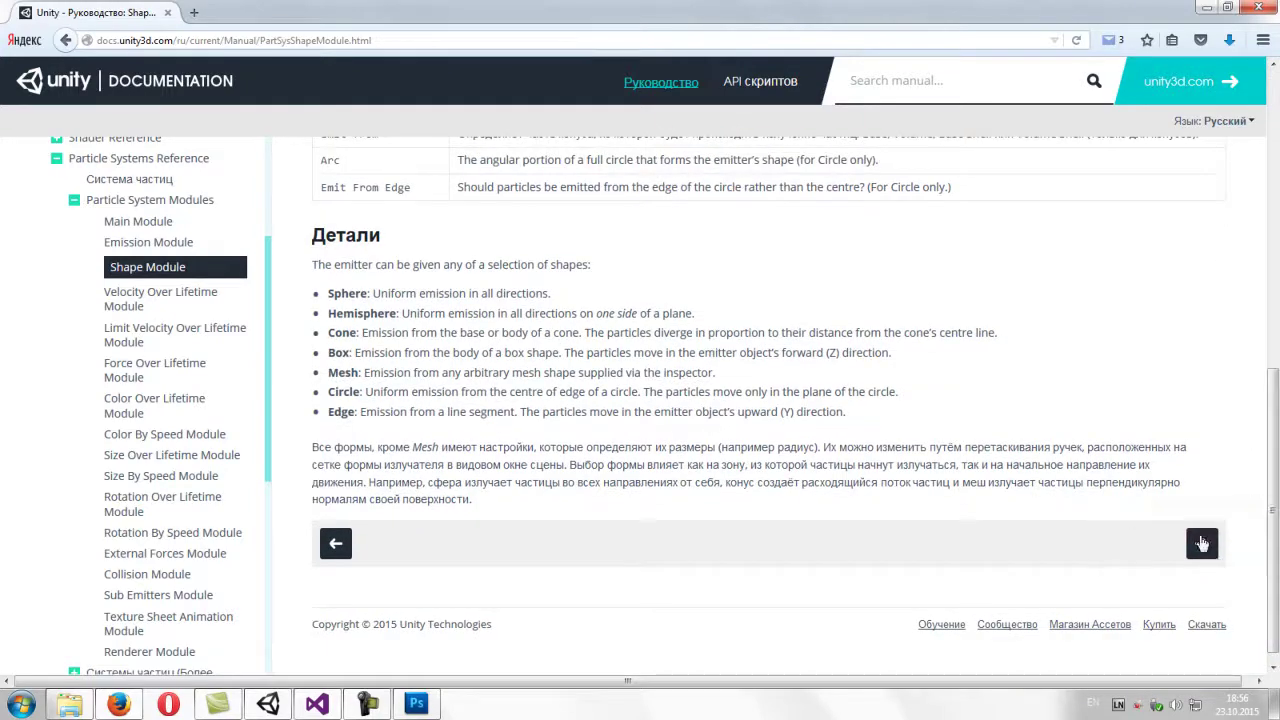
pyautogui.hotkey('alt', 'Tab')
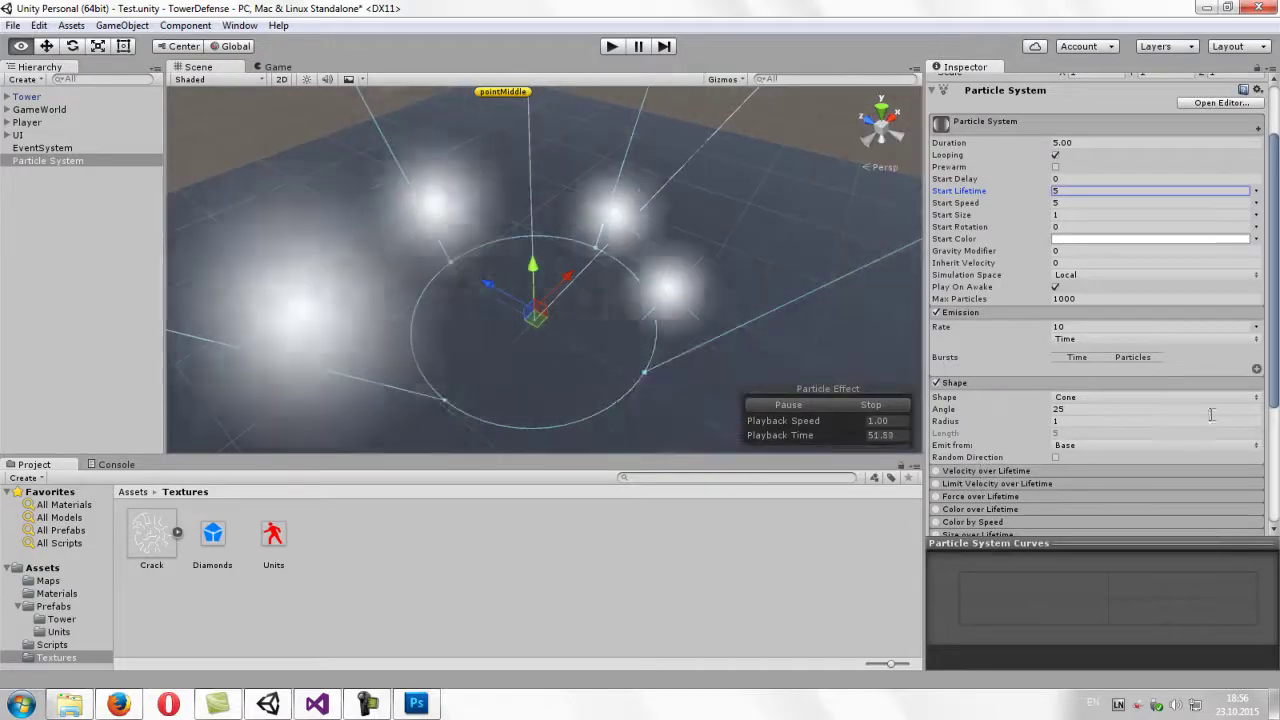
pyautogui.scroll(-3, 990, 470)
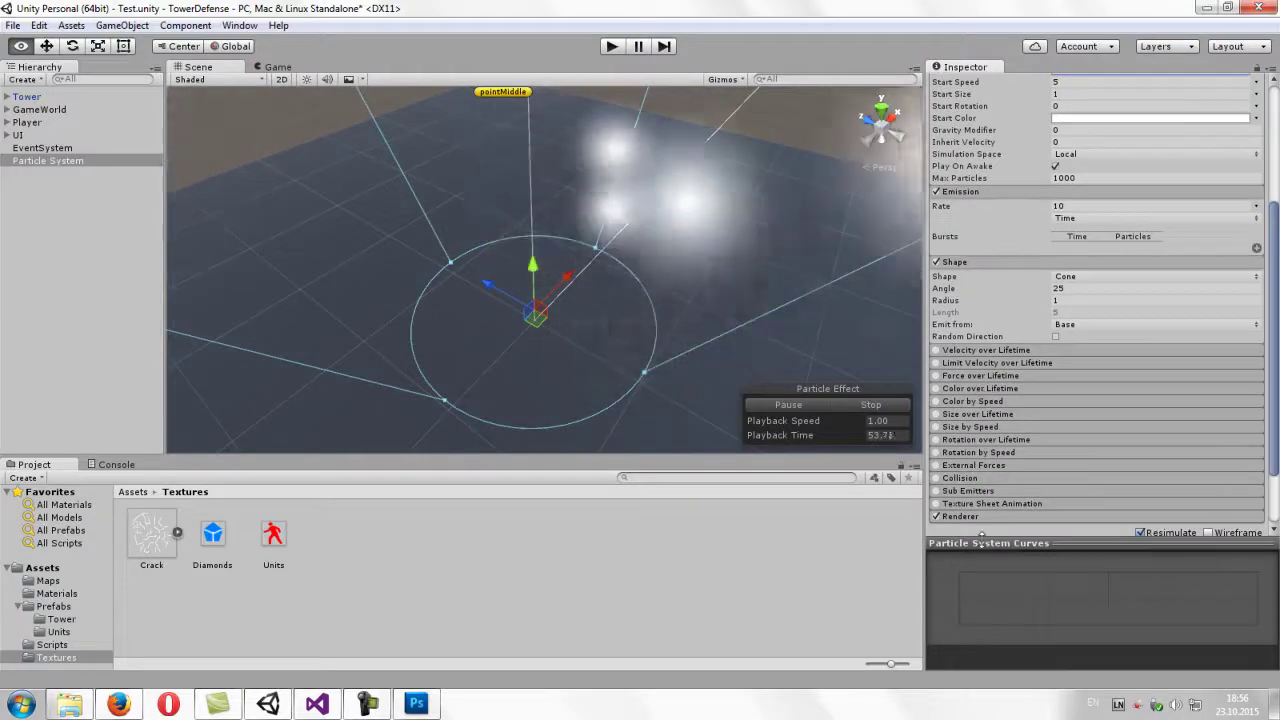
pyautogui.scroll(-3, 990, 430)
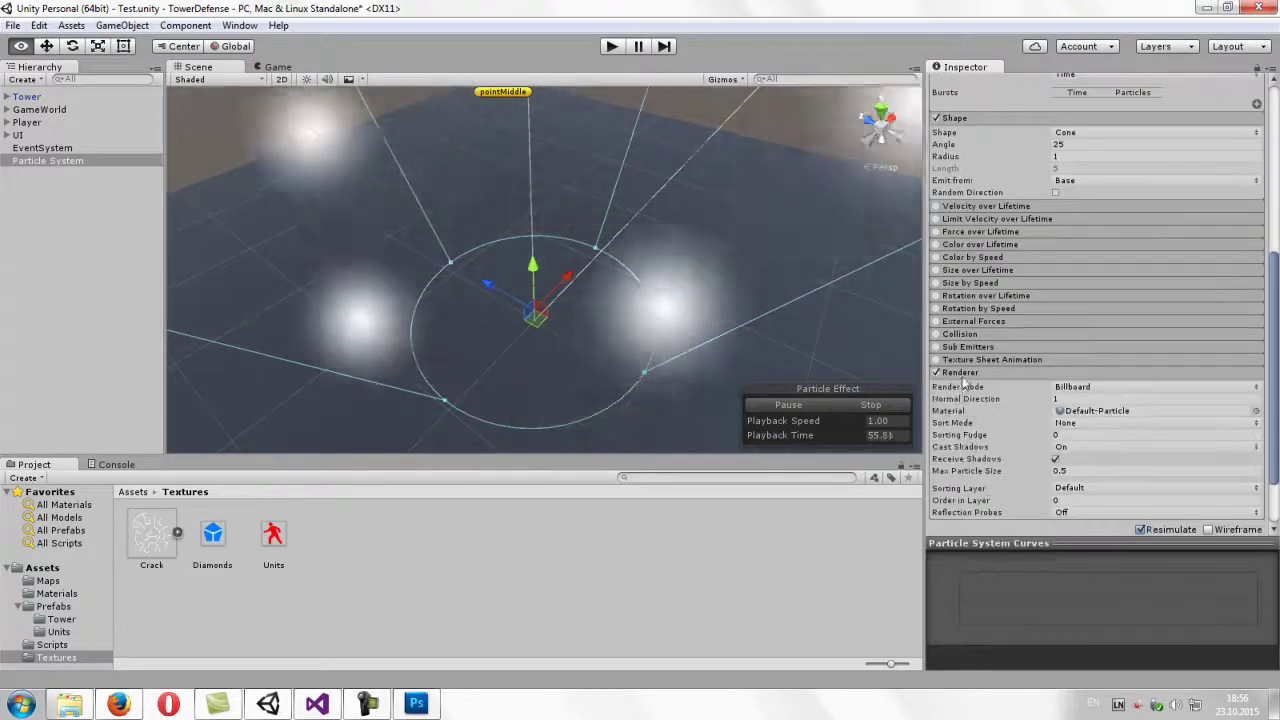
pyautogui.scroll(3, 990, 378)
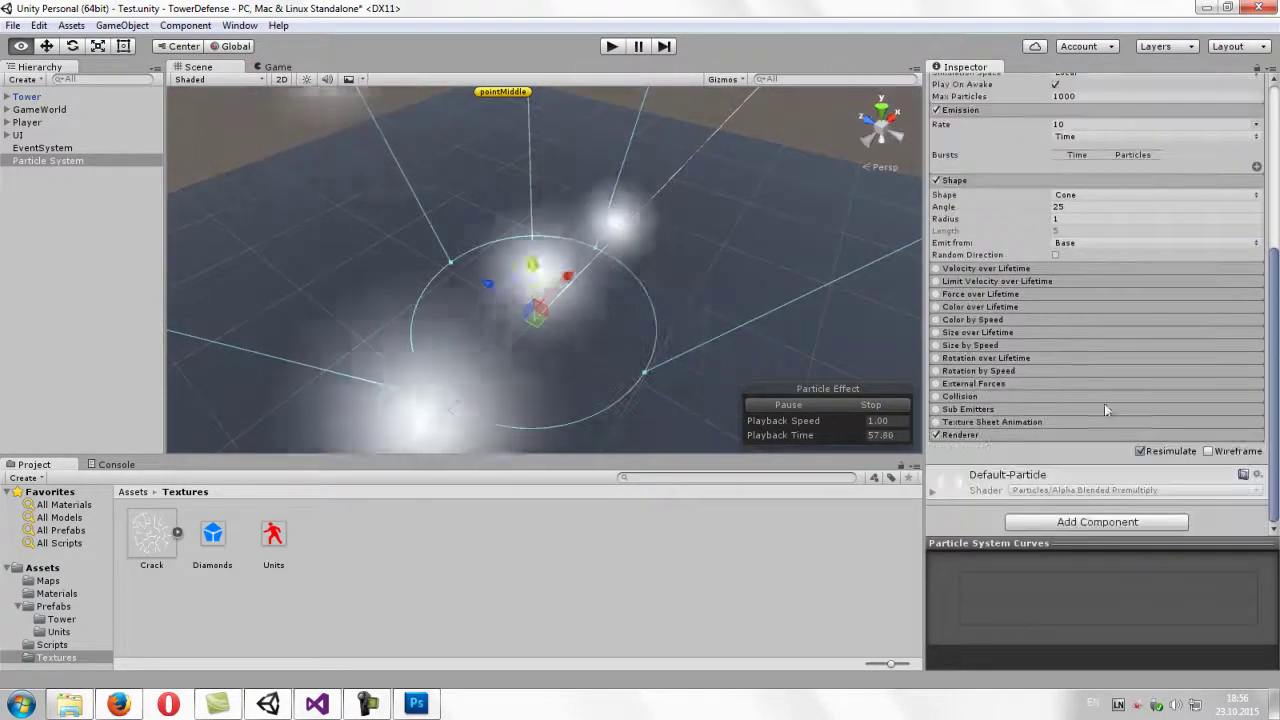
pyautogui.scroll(3, 960, 420)
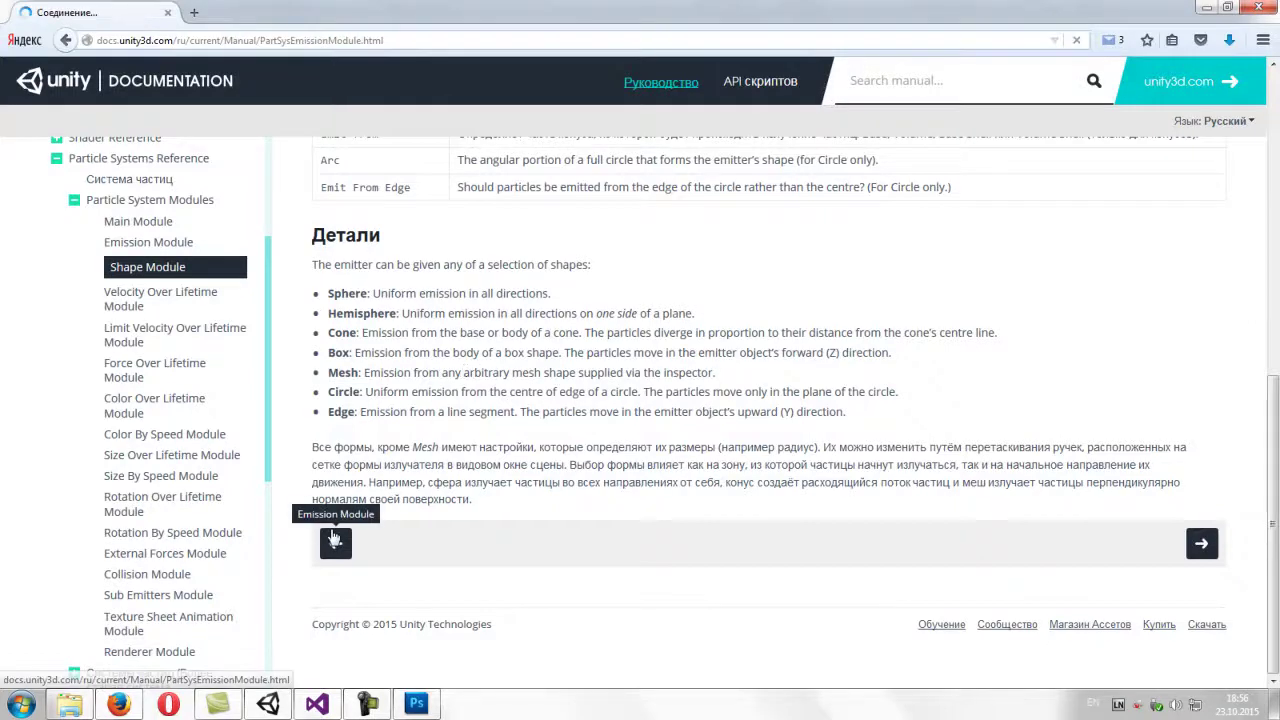
# - Page back through Emission Module to Main Module and reread the Duration description
pyautogui.click(336, 543)
pyautogui.scroll(-3, 381, 488)
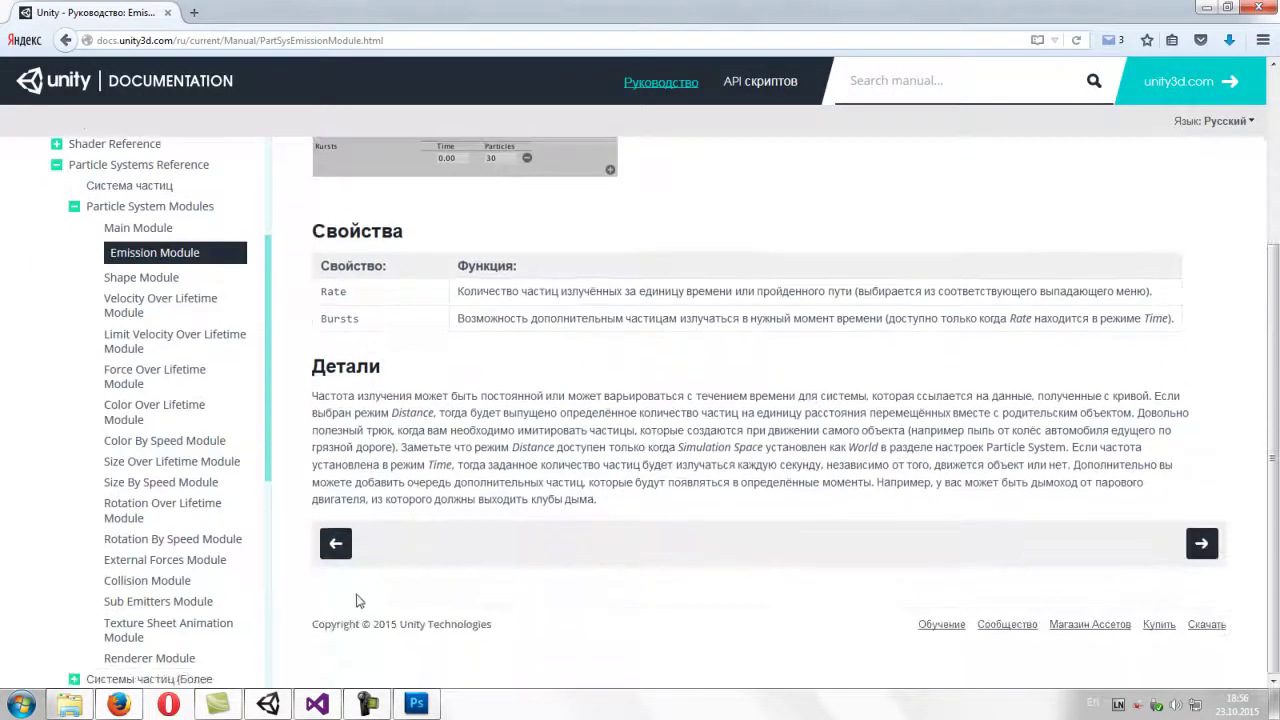
pyautogui.scroll(5, 516, 339)
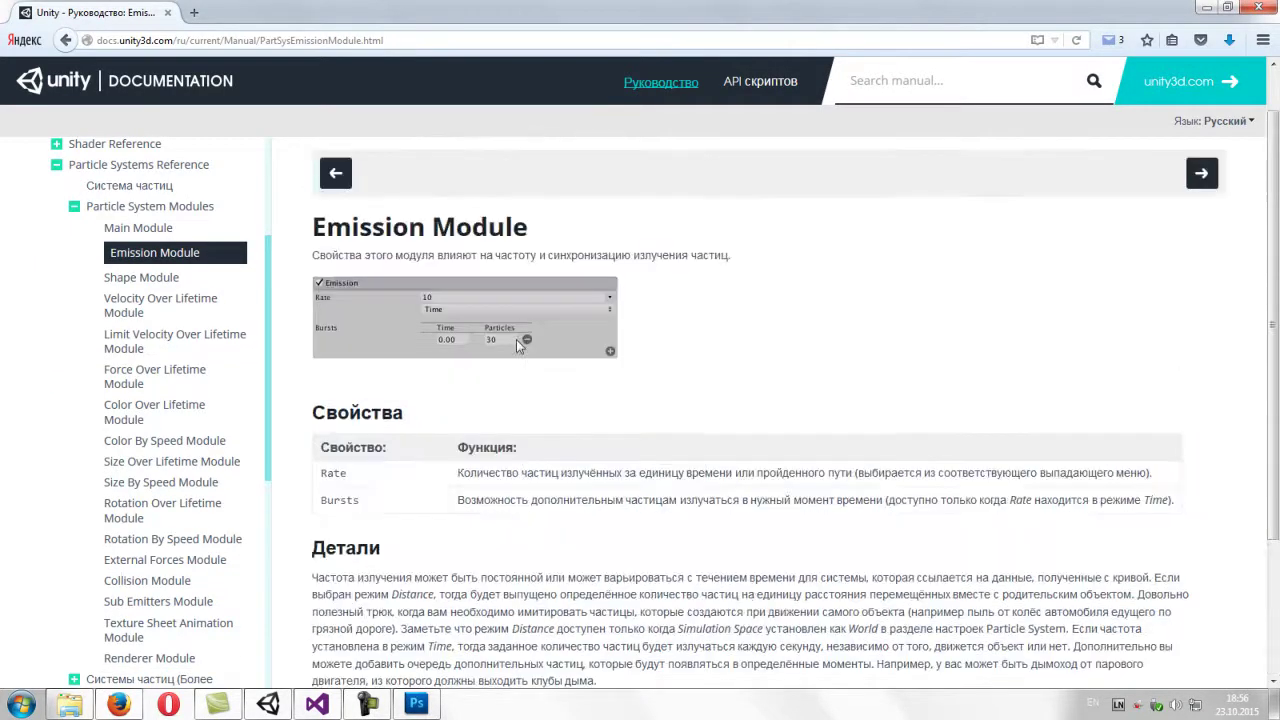
pyautogui.scroll(-5, 516, 339)
pyautogui.click(336, 543)
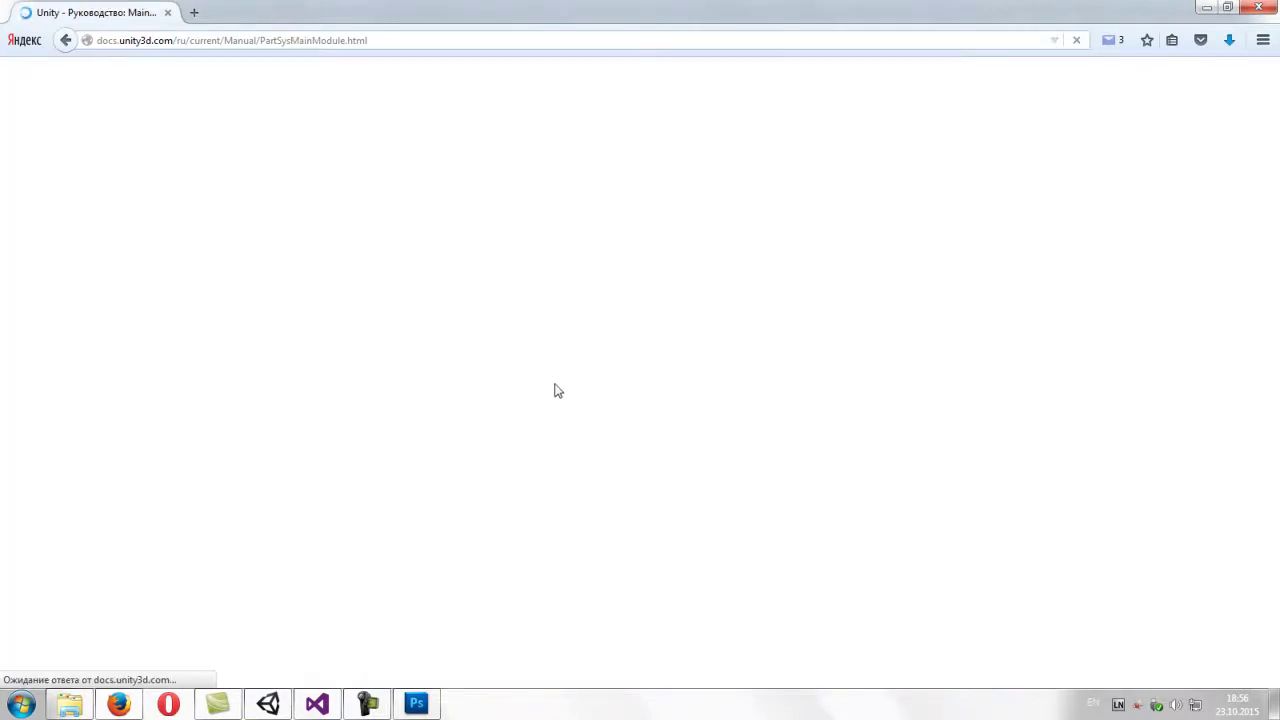
pyautogui.scroll(-1, 583, 390)
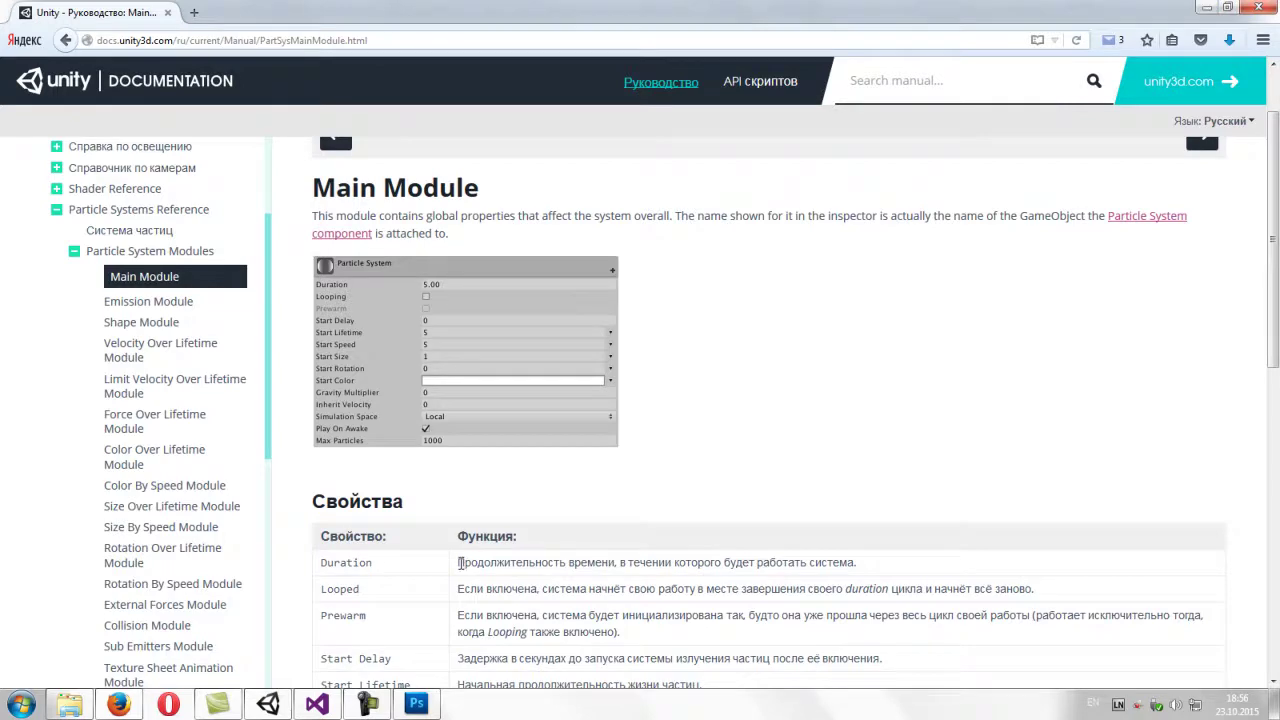
pyautogui.moveTo(459, 563); pyautogui.dragTo(928, 574)
pyautogui.click(930, 577)
# - Collapse the Emission and Shape modules and disable Shape so particles rise straight up
pyautogui.click(1207, 8)
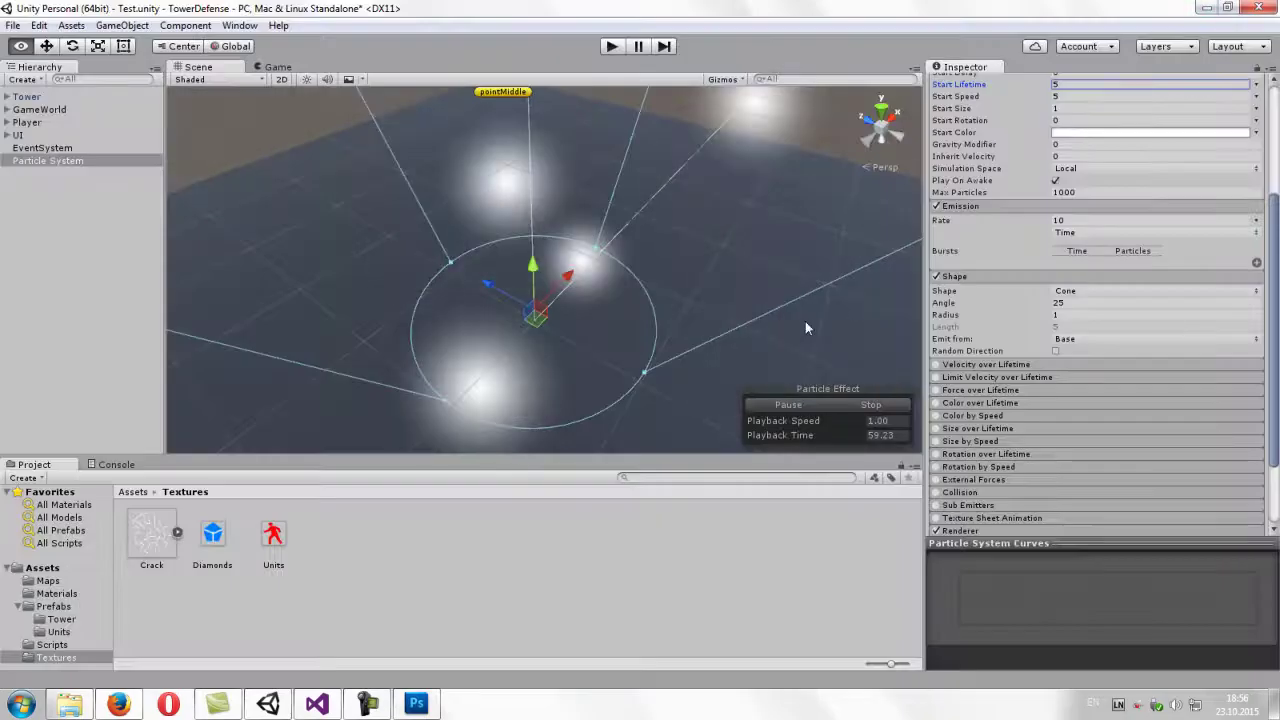
pyautogui.keyDown('alt'); pyautogui.moveTo(805, 328); pyautogui.dragTo(857, 231); pyautogui.keyUp('alt')
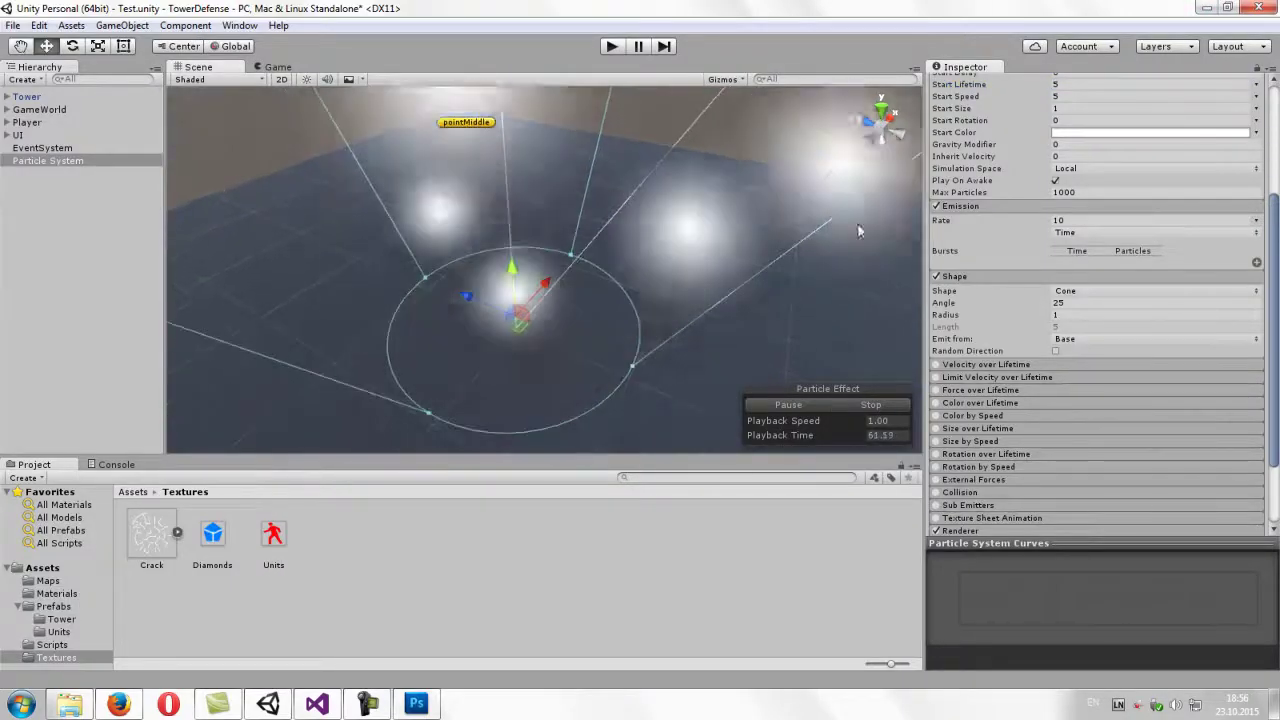
pyautogui.click(966, 209)
pyautogui.click(1262, 256)
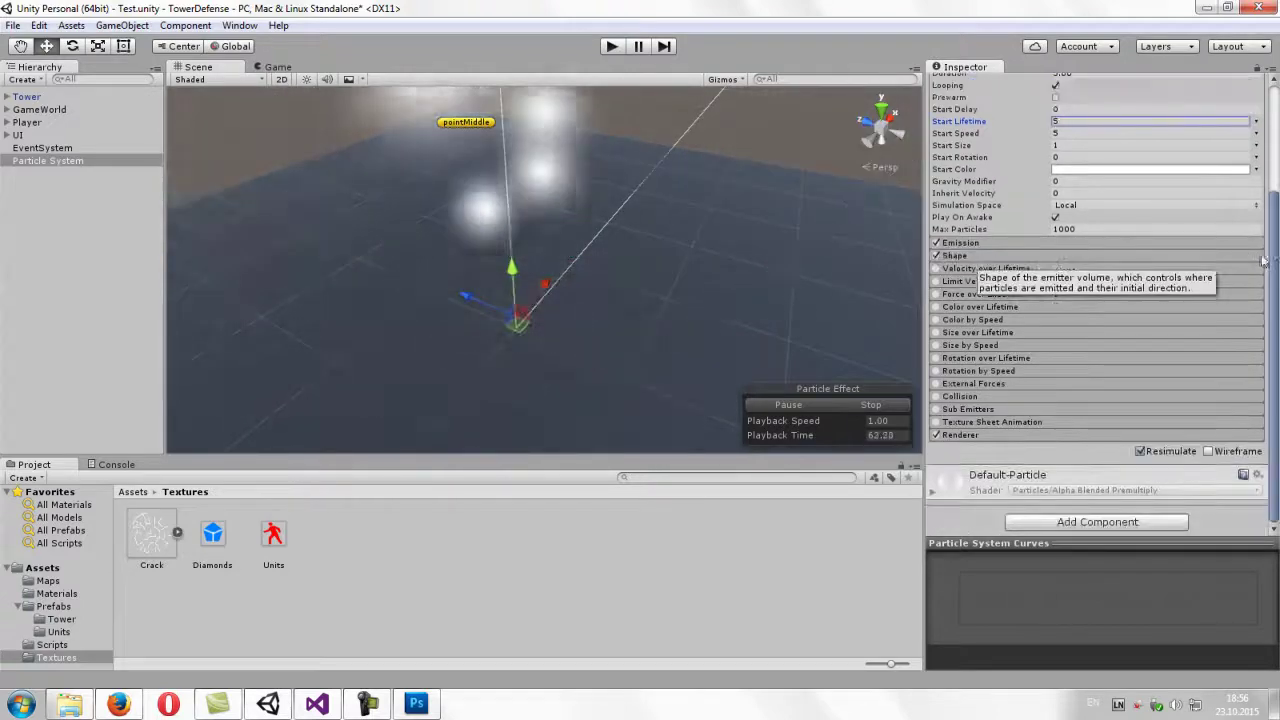
pyautogui.scroll(3, 1192, 207)
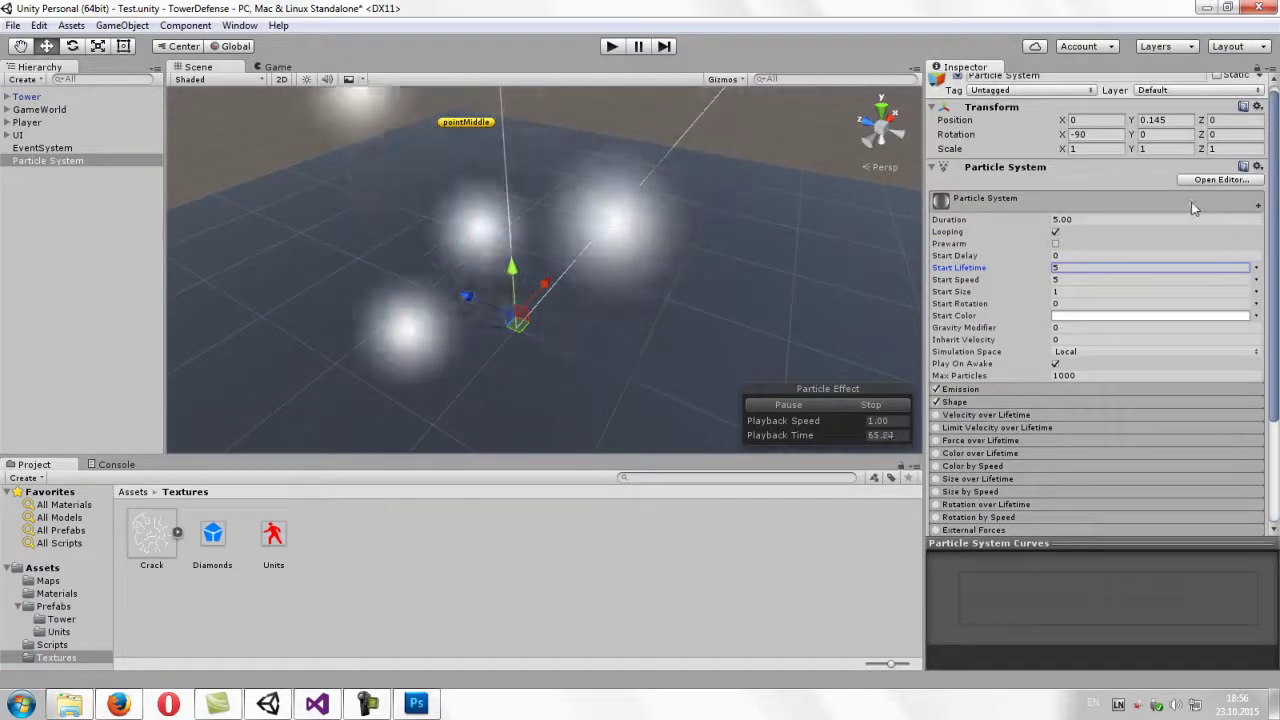
pyautogui.click(937, 401)
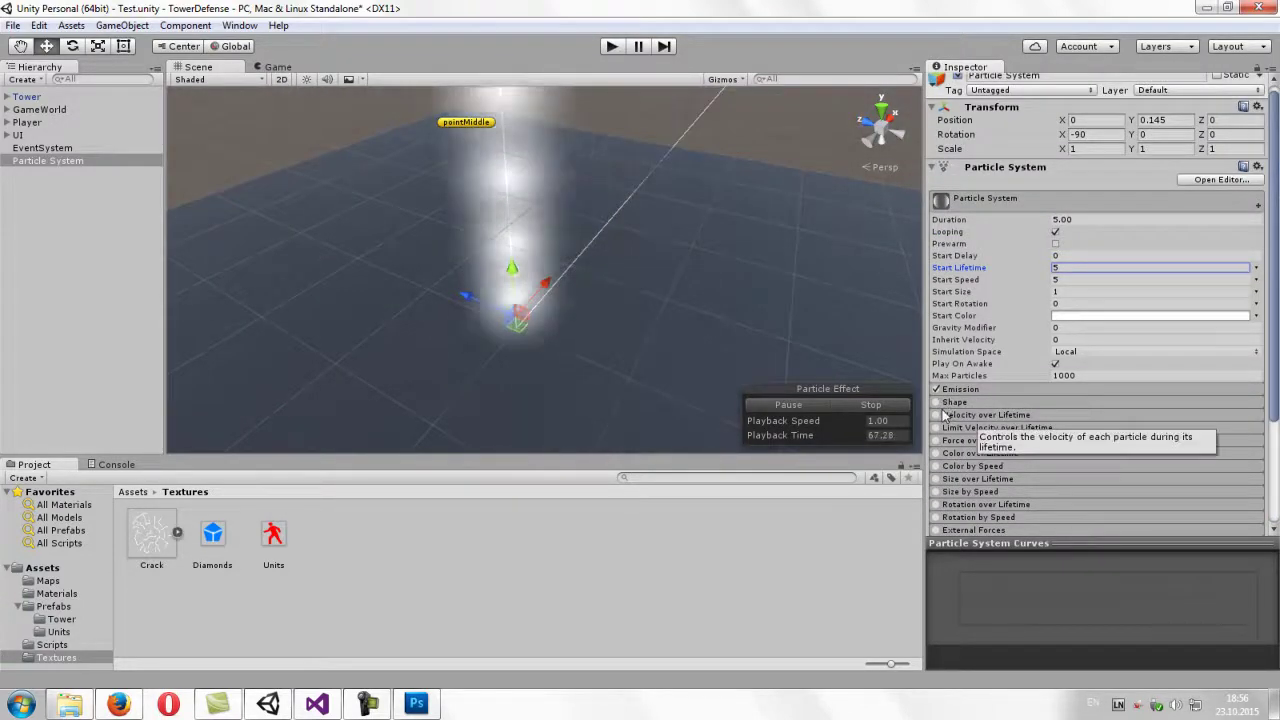
pyautogui.moveTo(661, 311)
pyautogui.mouseDown(button='right')
pyautogui.moveTo(655, 104)
pyautogui.moveTo(657, 264)
pyautogui.mouseUp(button='right')
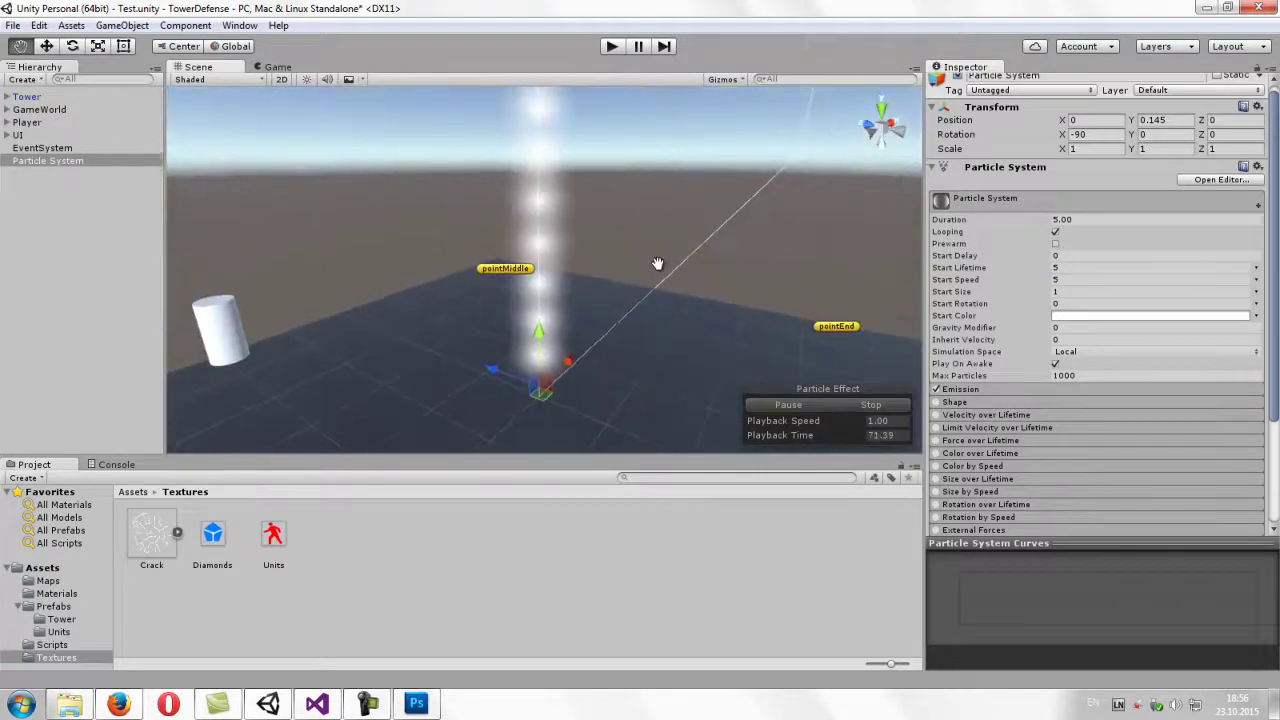
pyautogui.moveTo(657, 264); pyautogui.dragTo(631, 296)
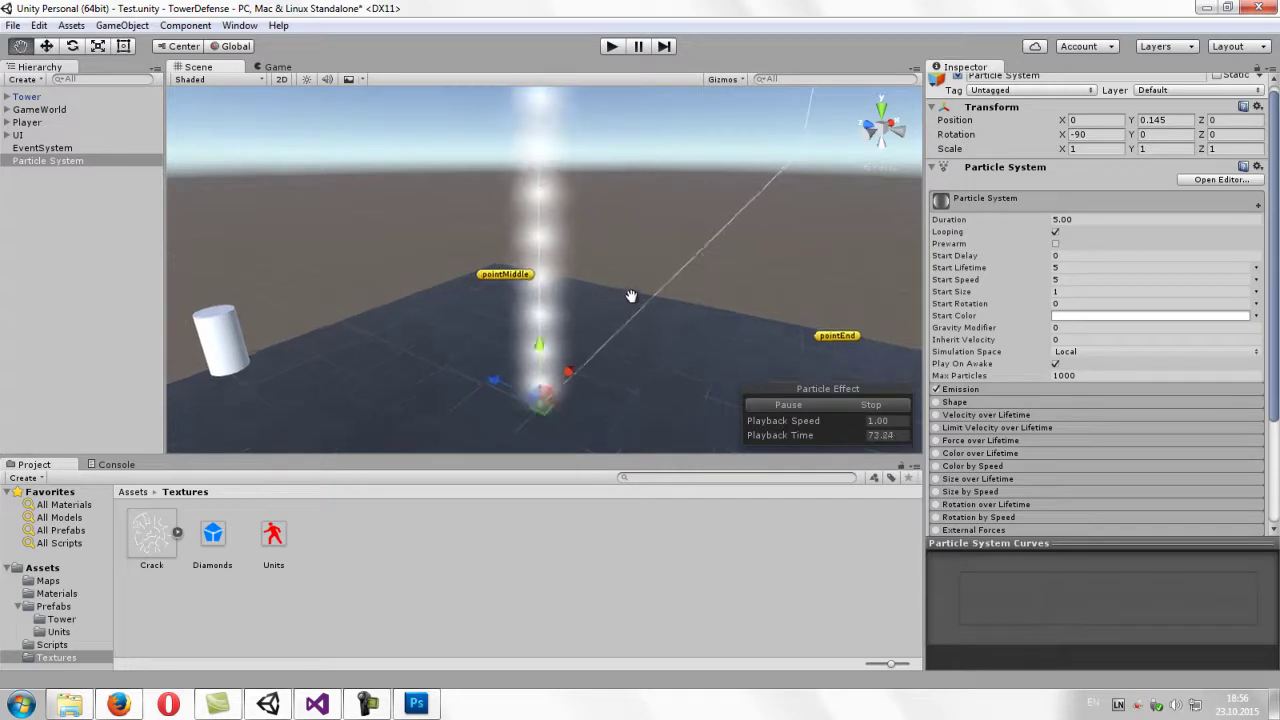
pyautogui.moveTo(631, 296); pyautogui.dragTo(620, 291, button='right')
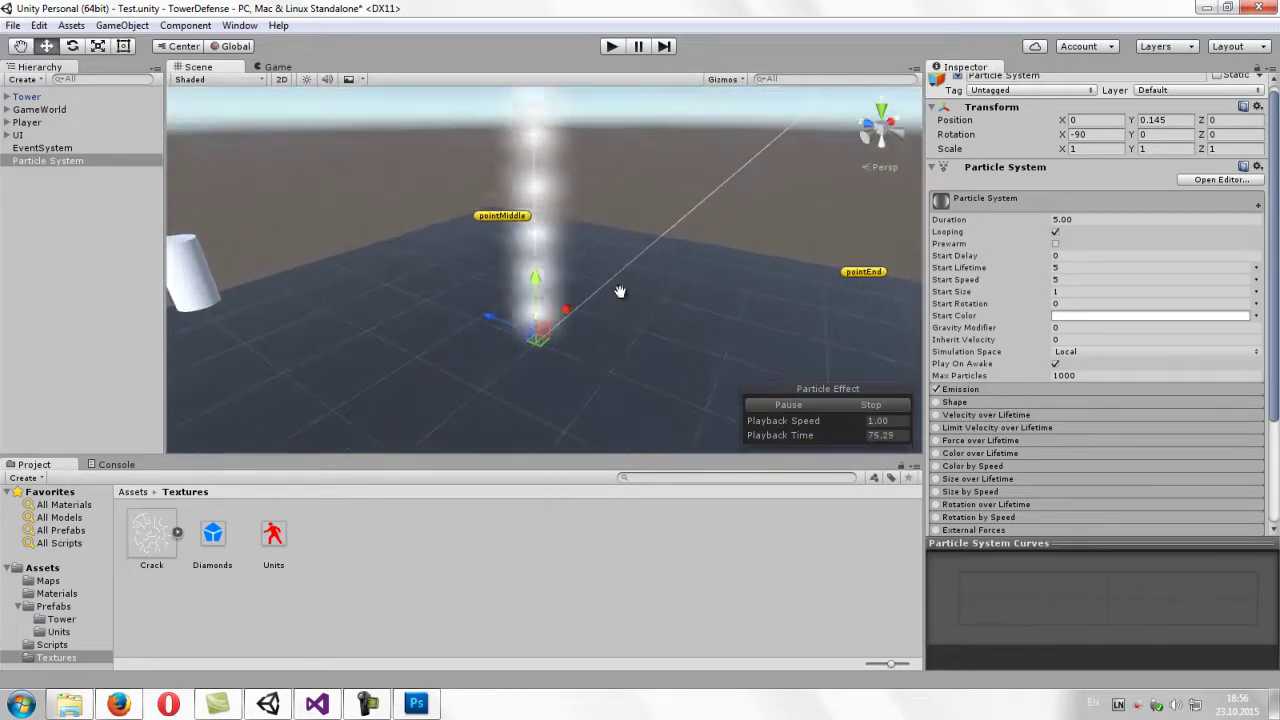
pyautogui.moveTo(620, 291); pyautogui.dragTo(620, 313, button='middle')
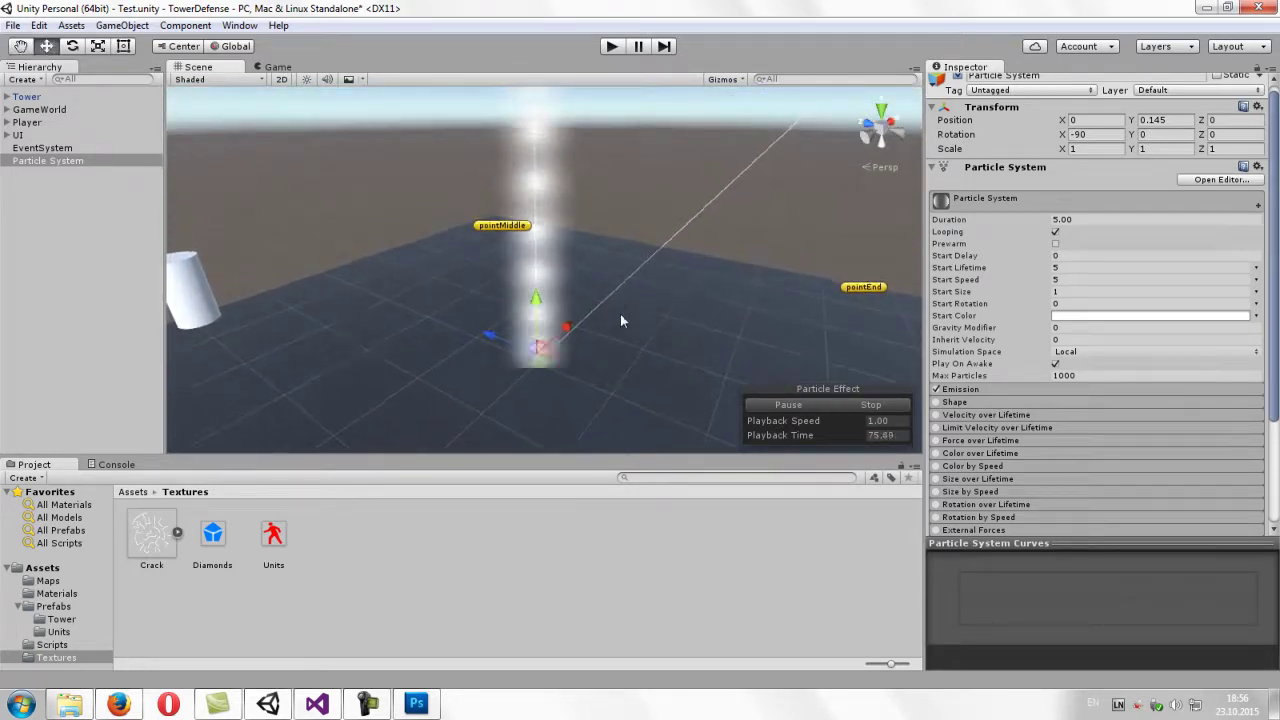
# - Set Start Speed 0, Start Lifetime 1 and Start Size 1 for the particle system
pyautogui.click(1062, 281)
pyautogui.write('0')
pyautogui.moveTo(694, 277); pyautogui.dragTo(700, 247, button='middle')
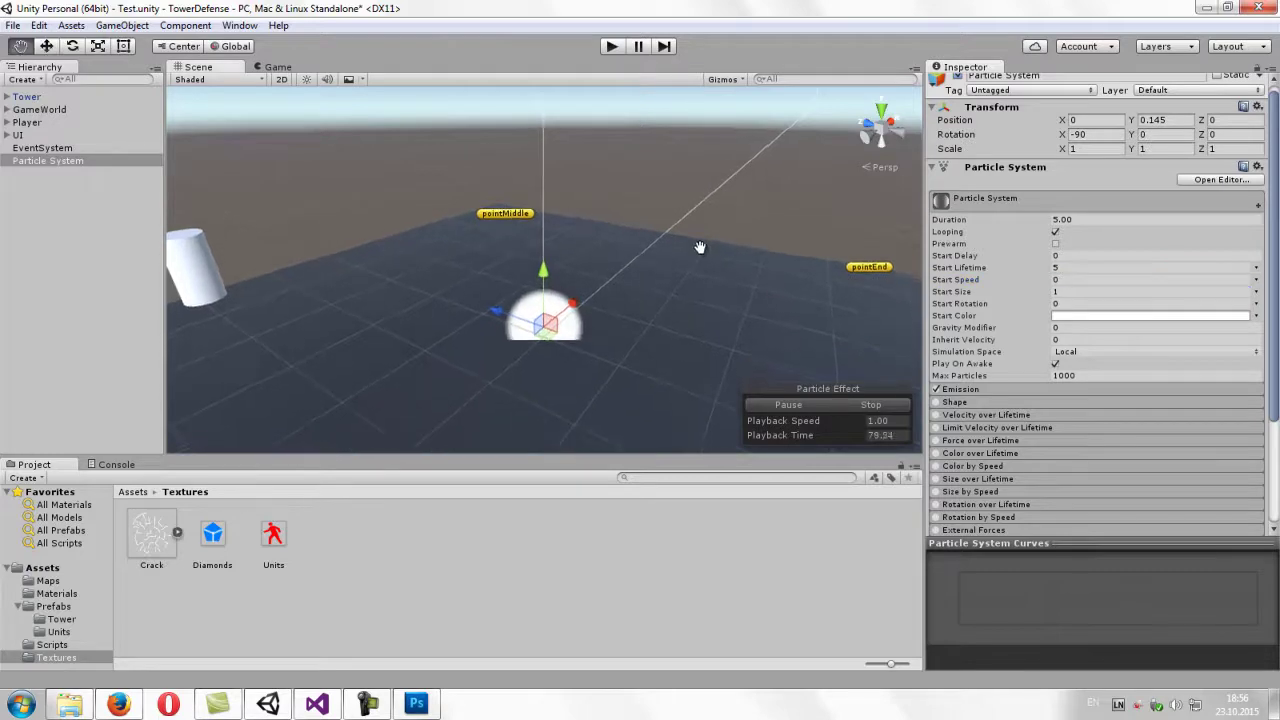
pyautogui.moveTo(700, 247)
pyautogui.mouseDown(button='right')
pyautogui.moveTo(700, 275)
pyautogui.moveTo(680, 278)
pyautogui.mouseUp(button='right')
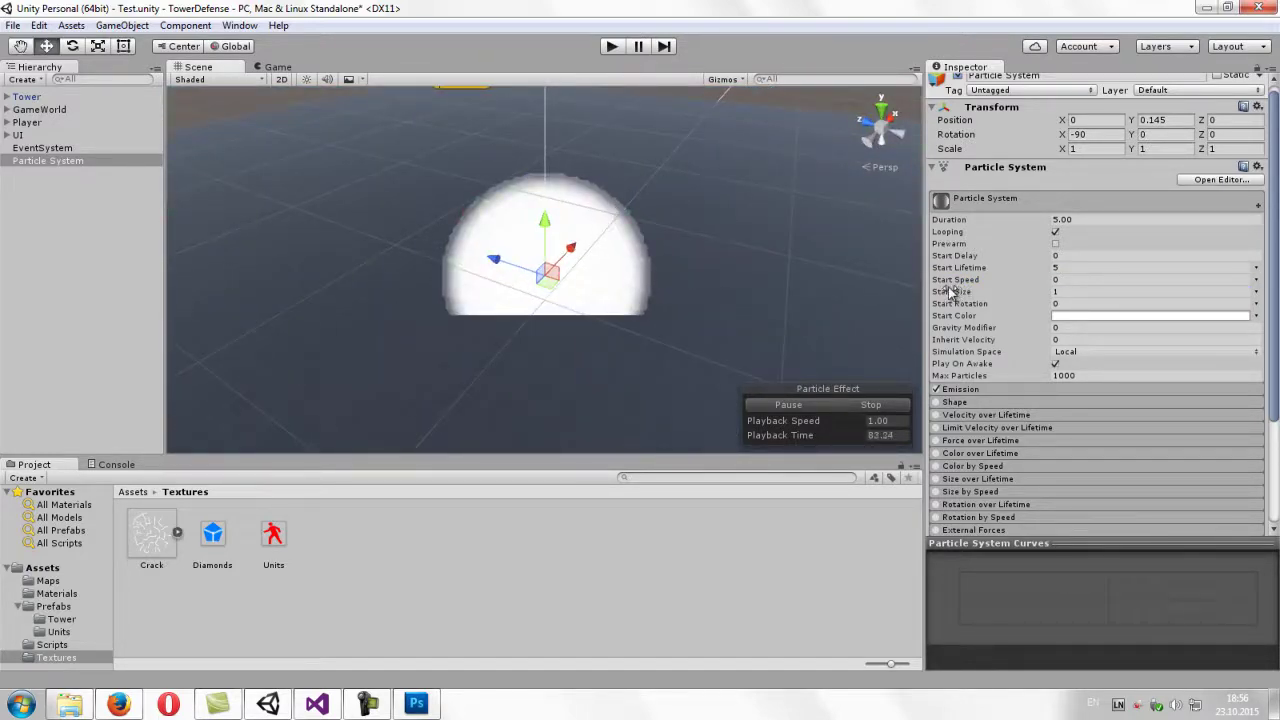
pyautogui.click(1066, 269)
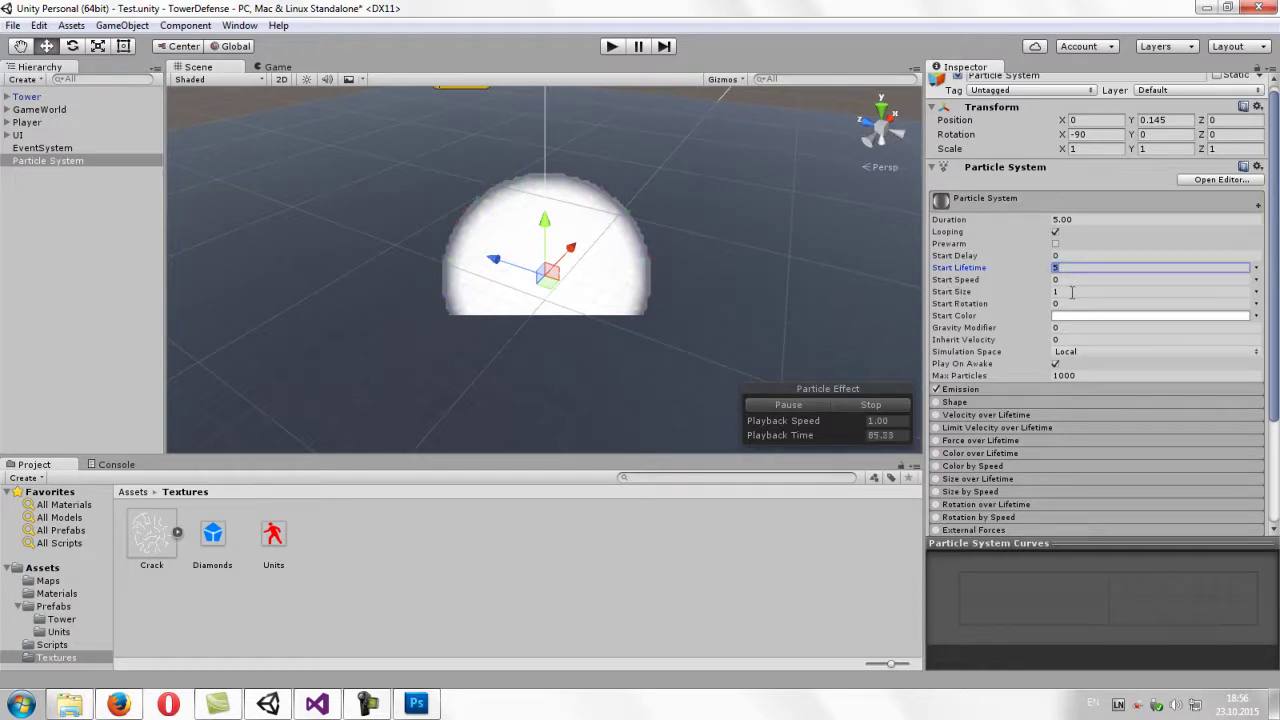
pyautogui.write('1')
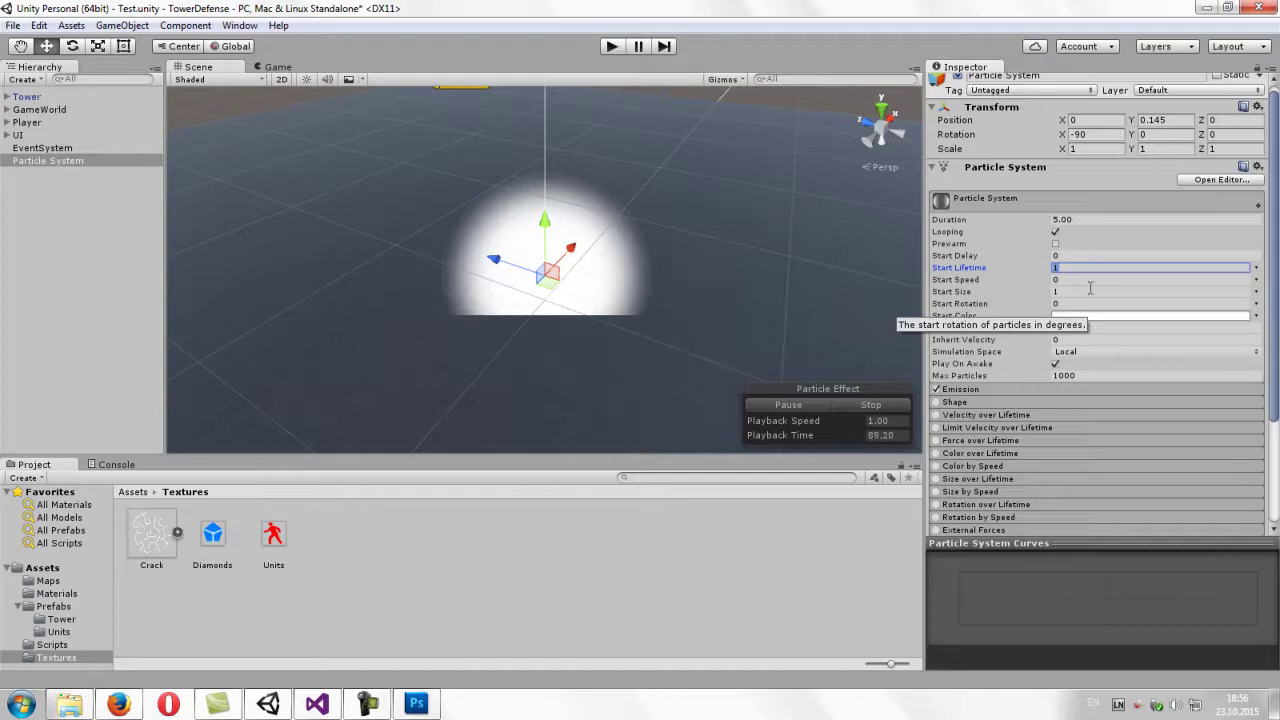
pyautogui.click(1072, 291)
pyautogui.write('0.')
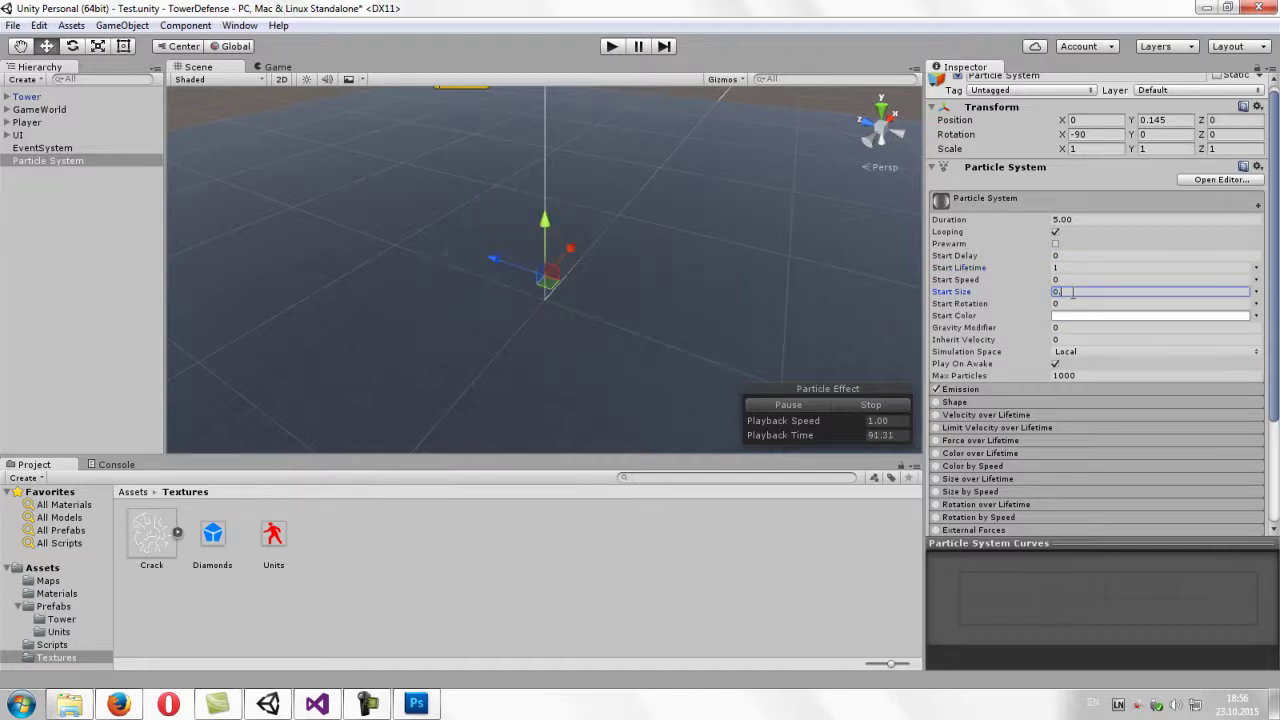
pyautogui.write('1')
pyautogui.write('0.2')
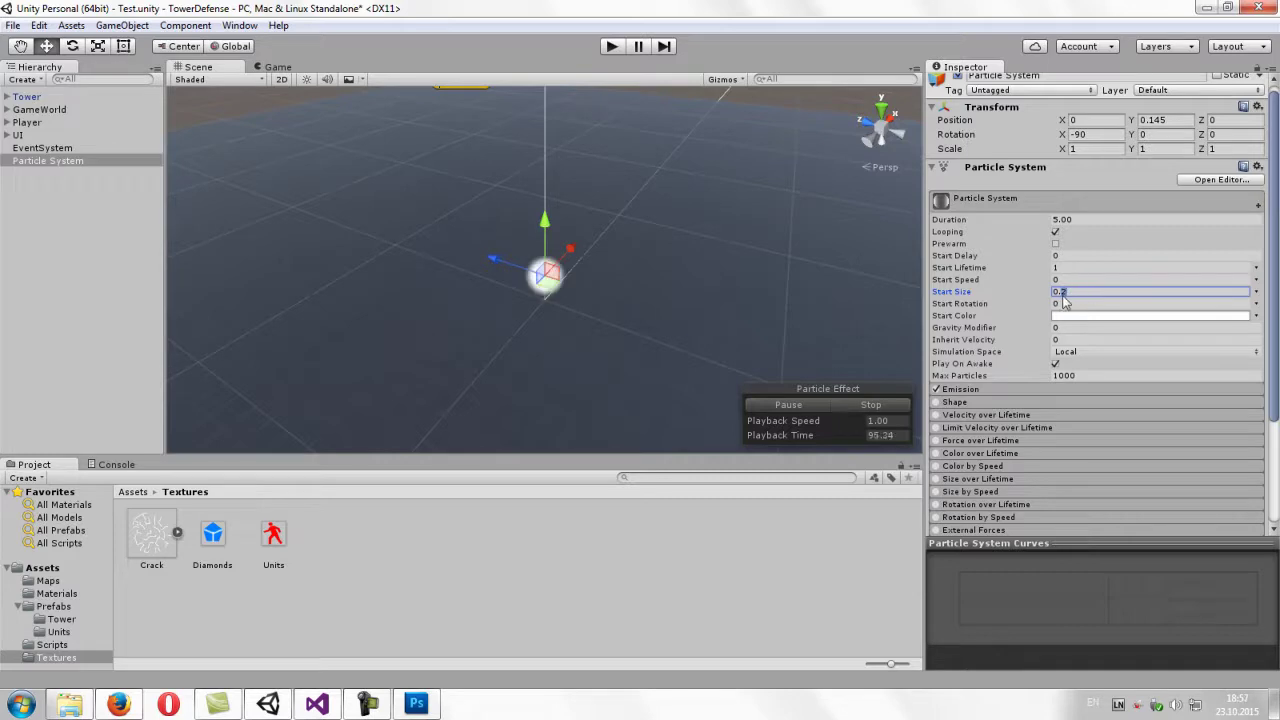
pyautogui.write('1')
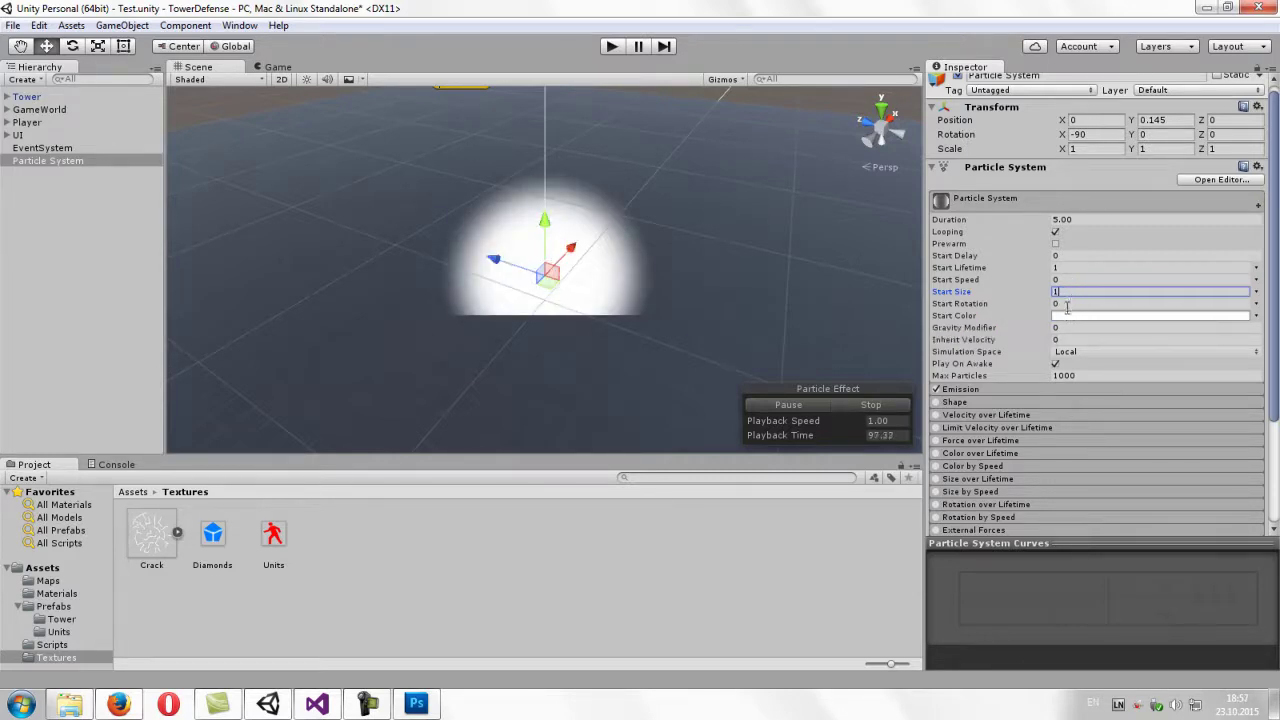
pyautogui.press('Tab')
# - Expand the Renderer module settings in the Inspector
pyautogui.scroll(-4, 1273, 343)
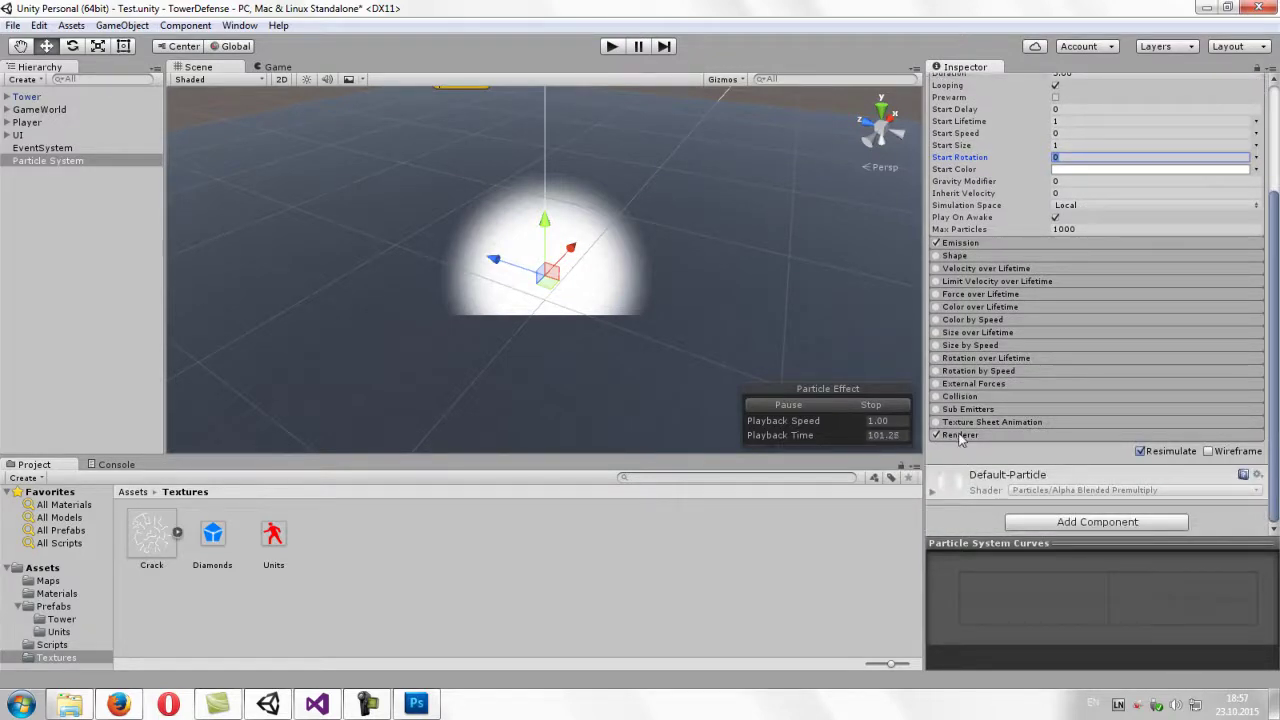
pyautogui.click(959, 435)
pyautogui.scroll(-4, 1277, 396)
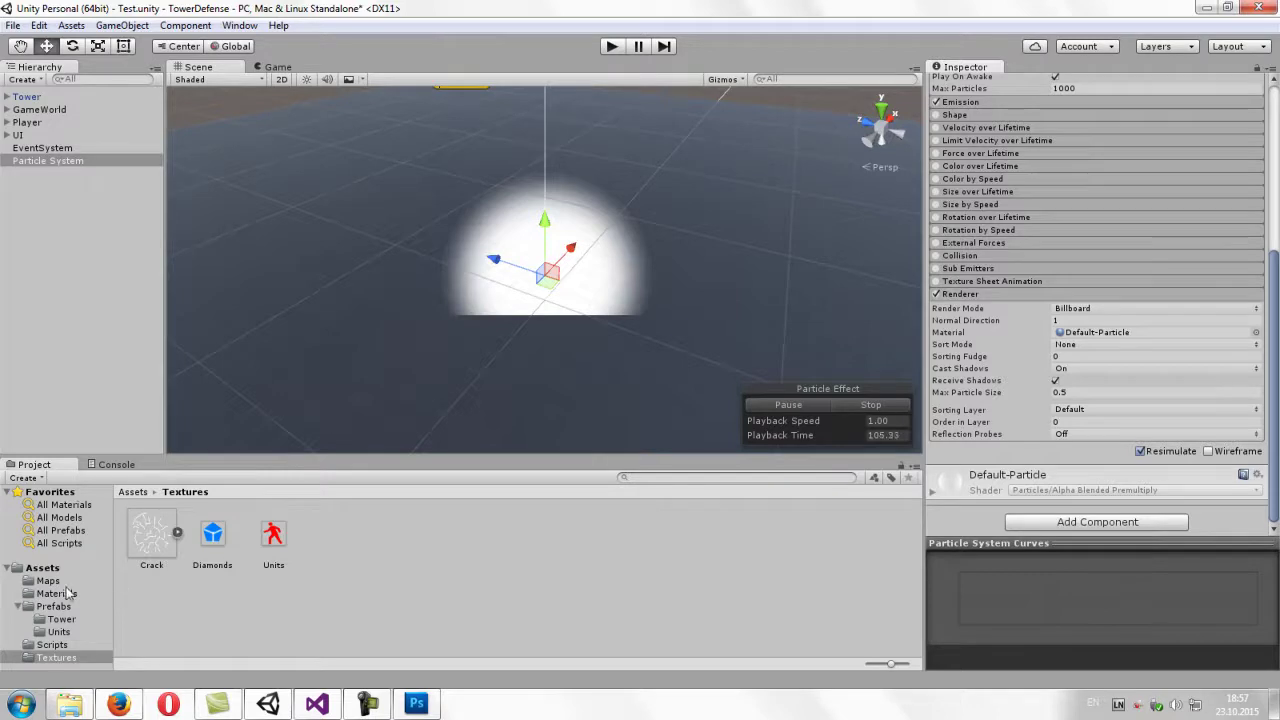
# - Create a new folder named Paritcals inside Prefabs
pyautogui.click(44, 568)
pyautogui.click(80, 607)
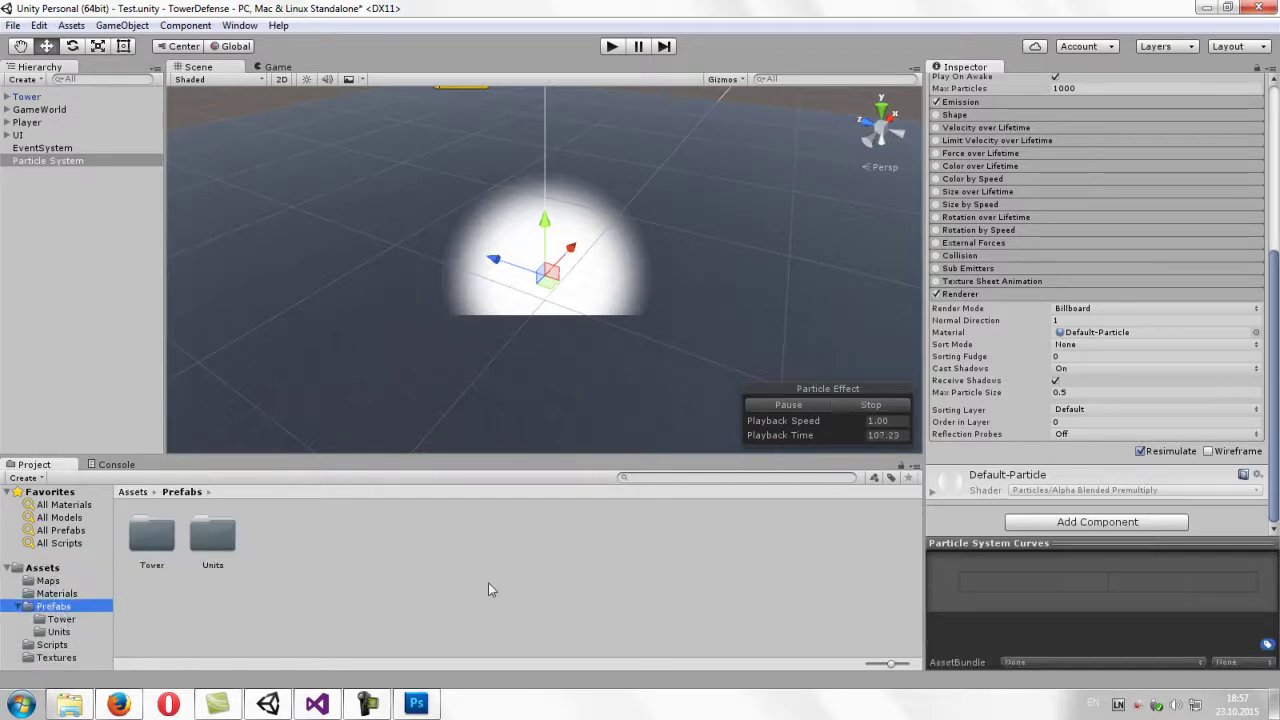
pyautogui.rightClick(438, 551)
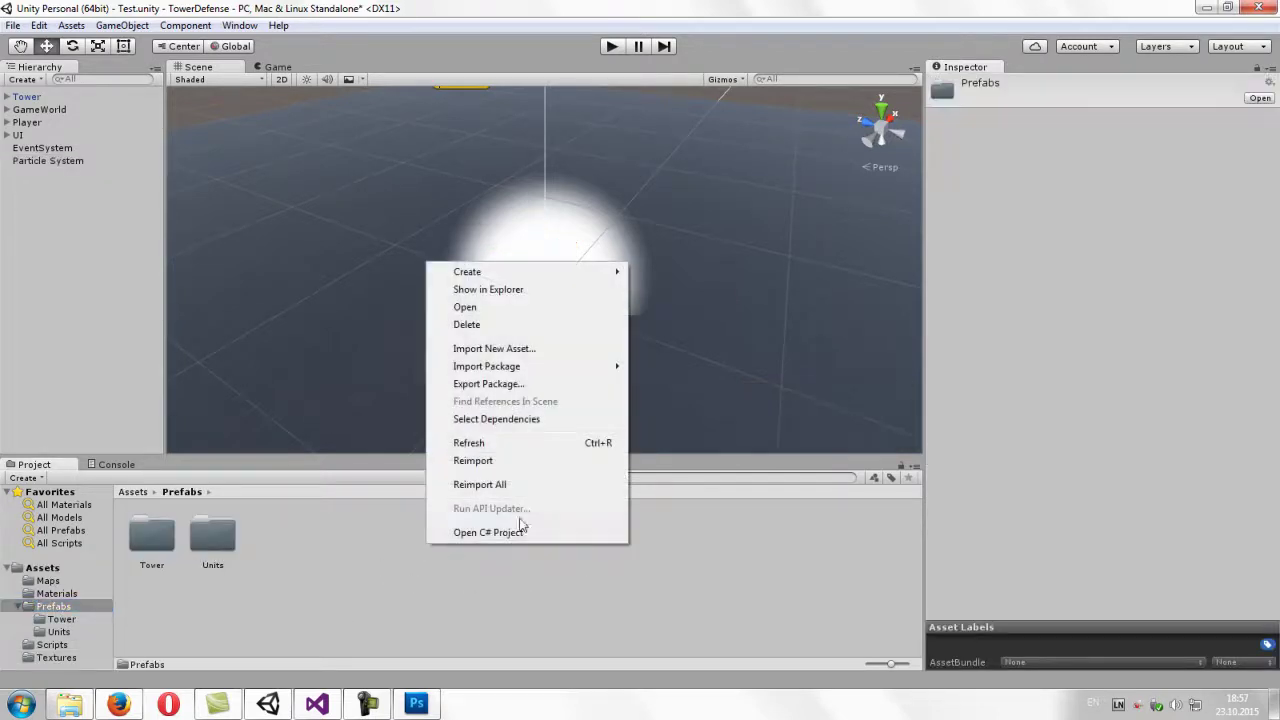
pyautogui.moveTo(520, 272)
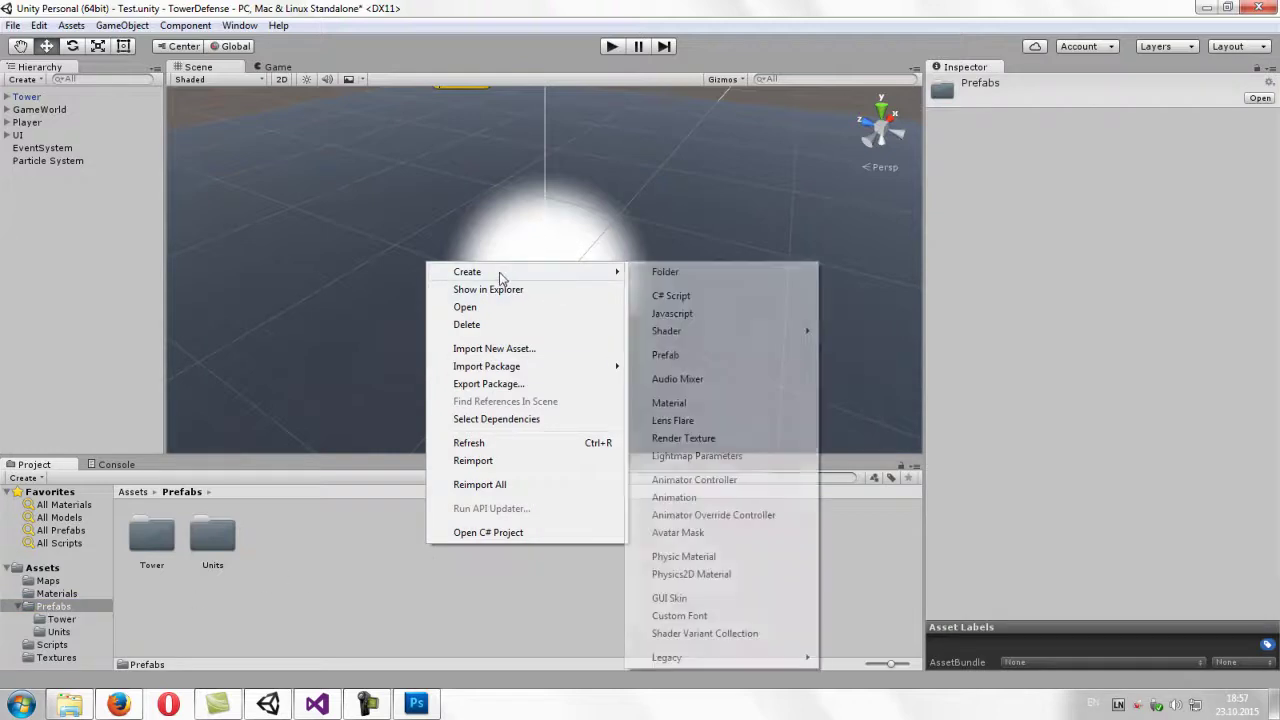
pyautogui.click(676, 280)
pyautogui.write('Paritcals')
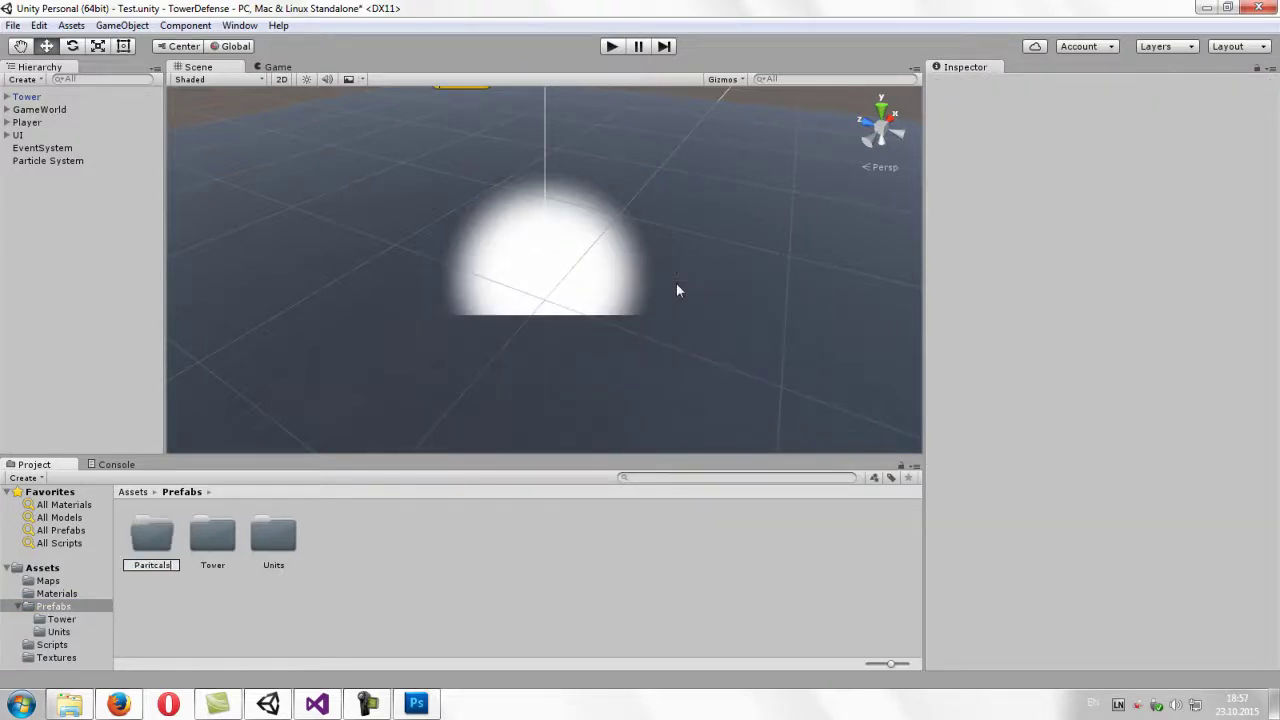
pyautogui.press('Return')
pyautogui.press('Return')
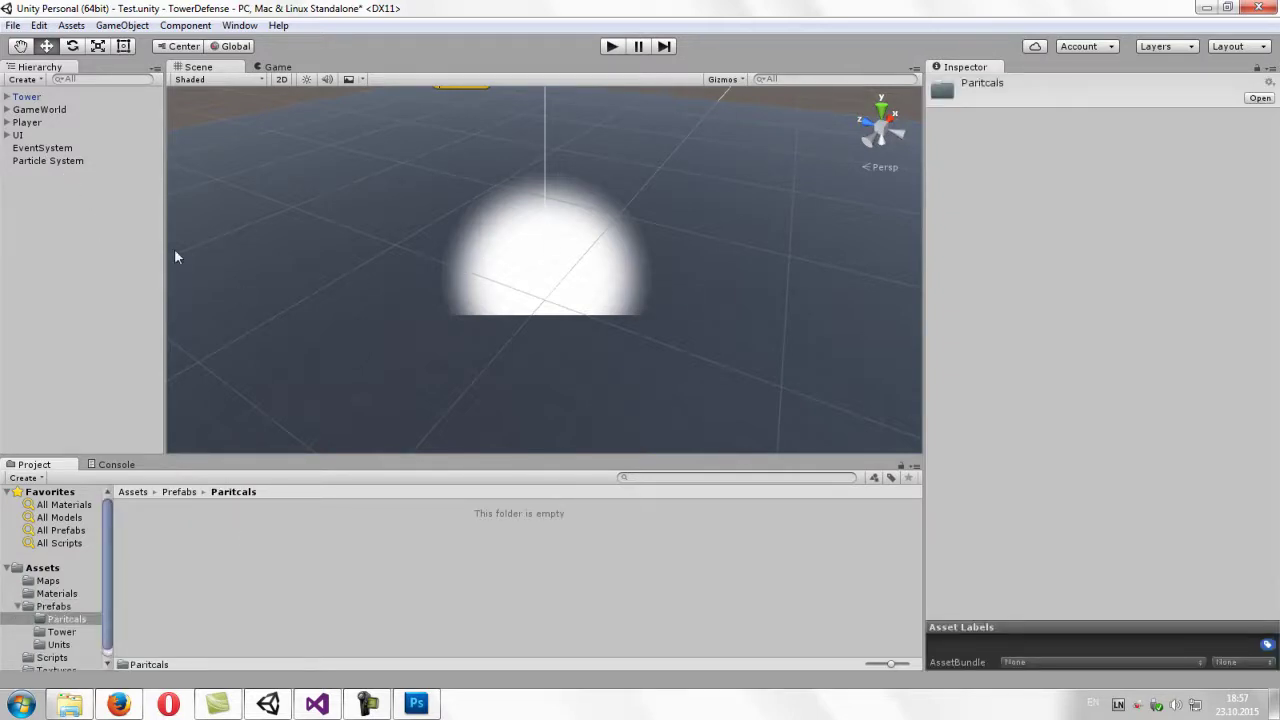
# - Rename the Particle System to PS_Crack and save it as a prefab in Paritcals
pyautogui.click(56, 163)
pyautogui.press('F2')
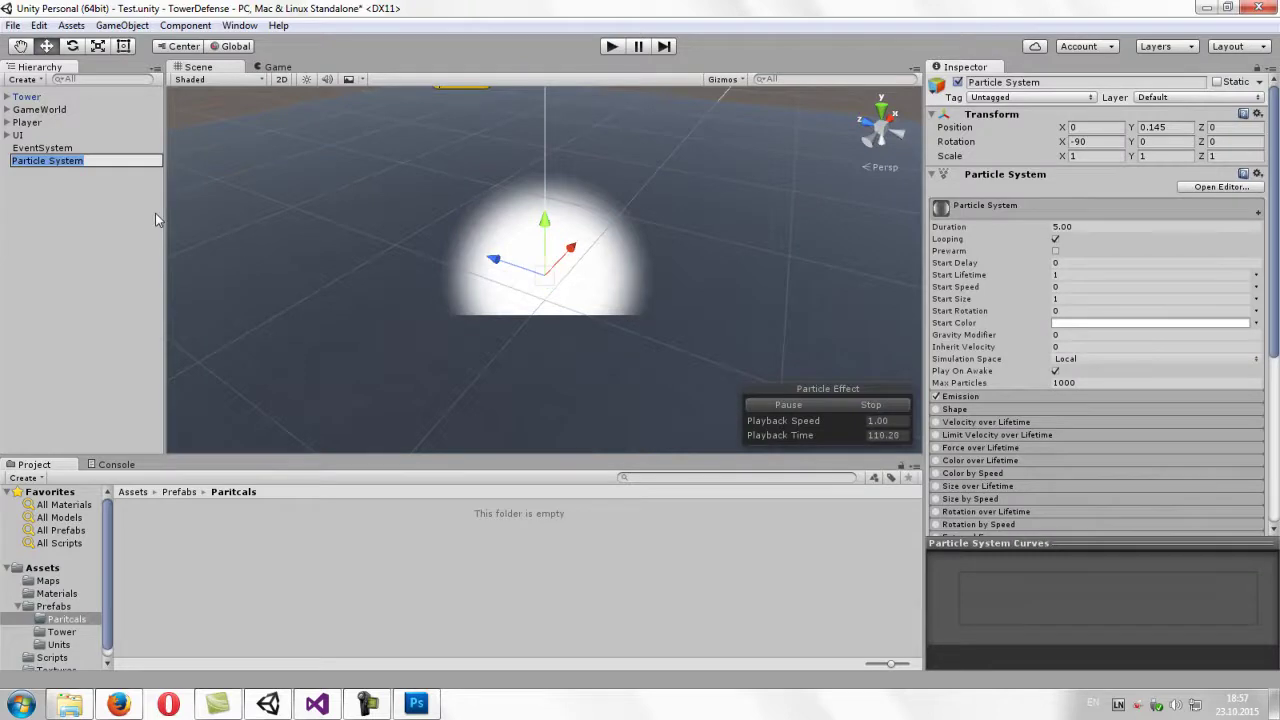
pyautogui.write('PS_C')
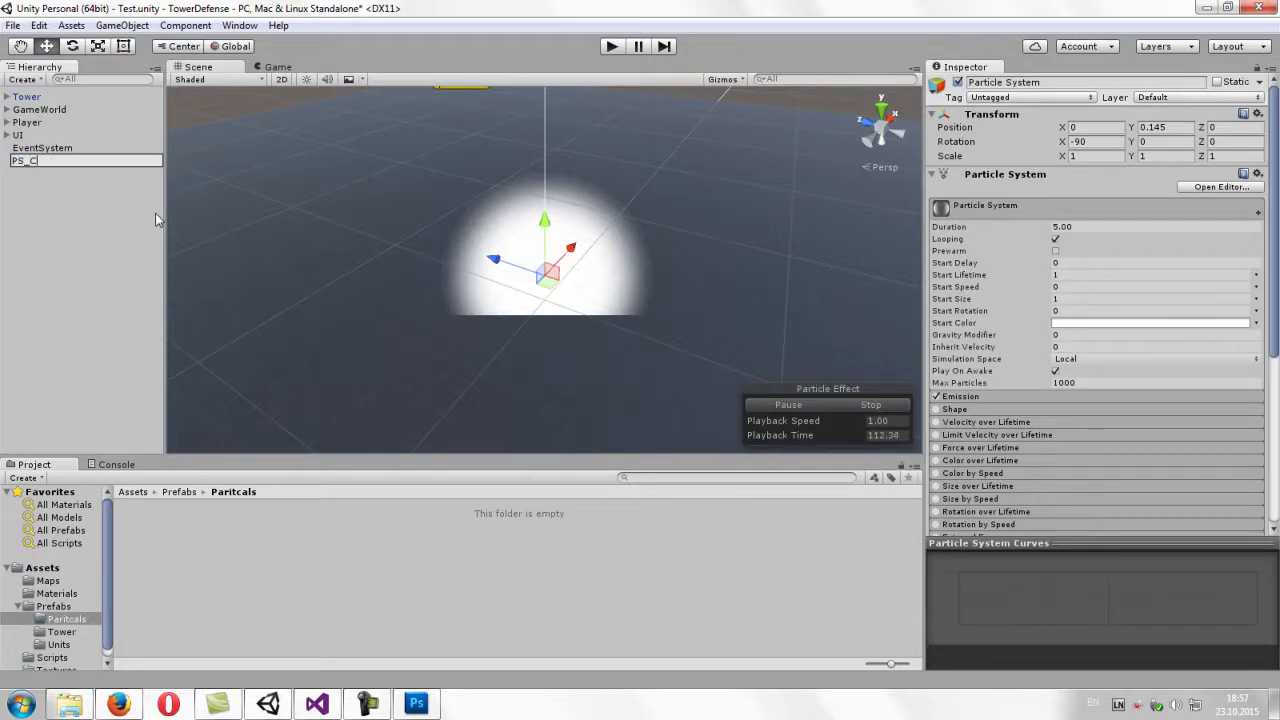
pyautogui.write('rack')
pyautogui.press('Return')
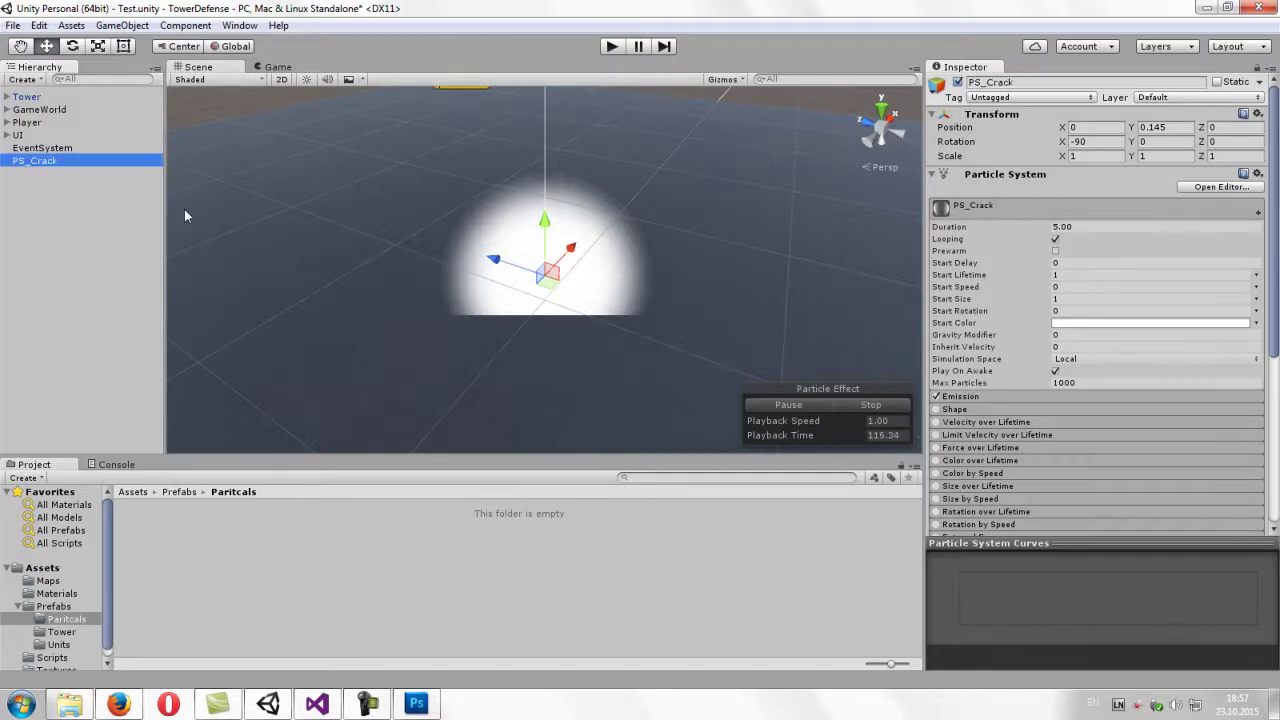
pyautogui.moveTo(37, 163); pyautogui.dragTo(178, 550)
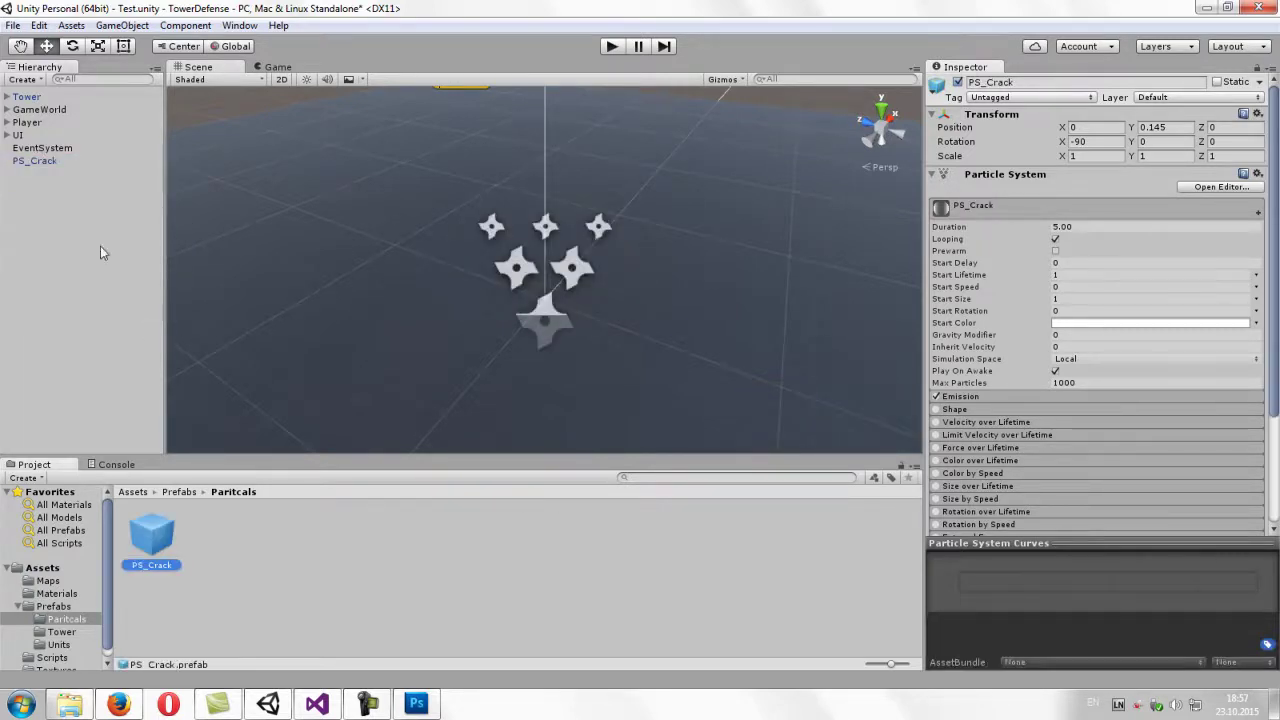
pyautogui.click(38, 162)
pyautogui.click(305, 548)
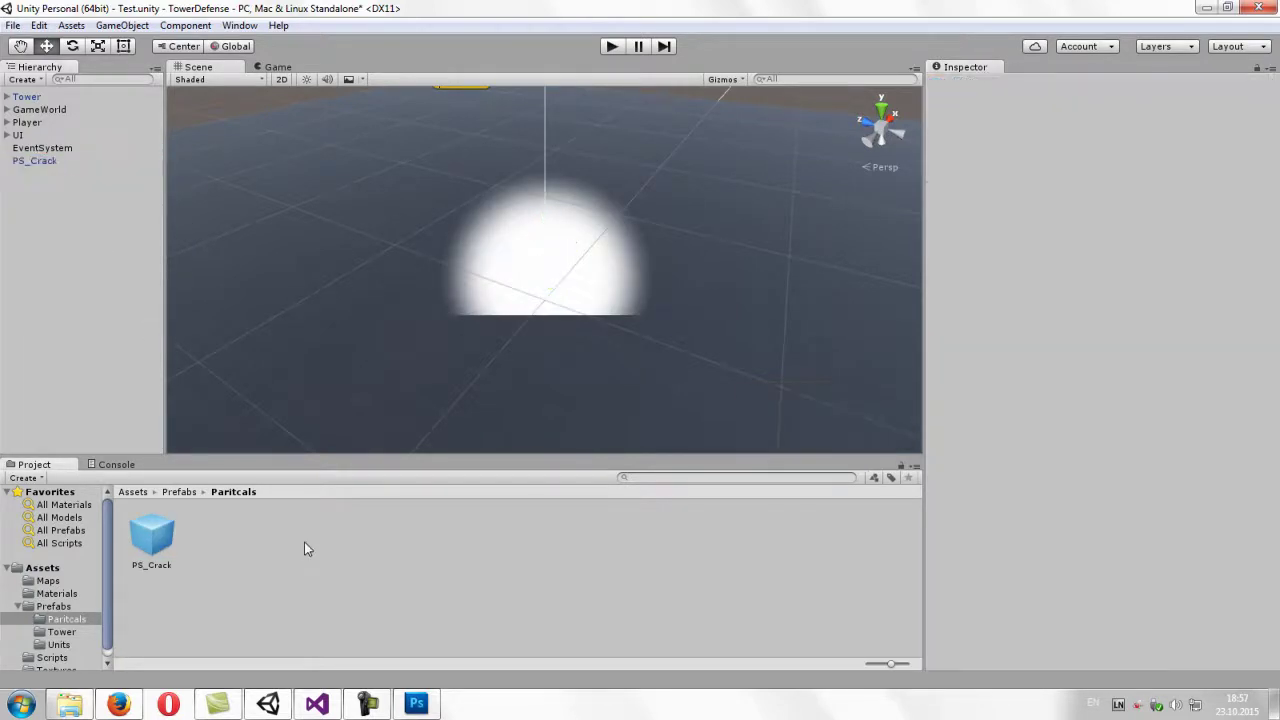
# - Create a Crack folder inside Paritcals and move the PS_Crack prefab into it
pyautogui.rightClick(250, 528)
pyautogui.moveTo(300, 255)
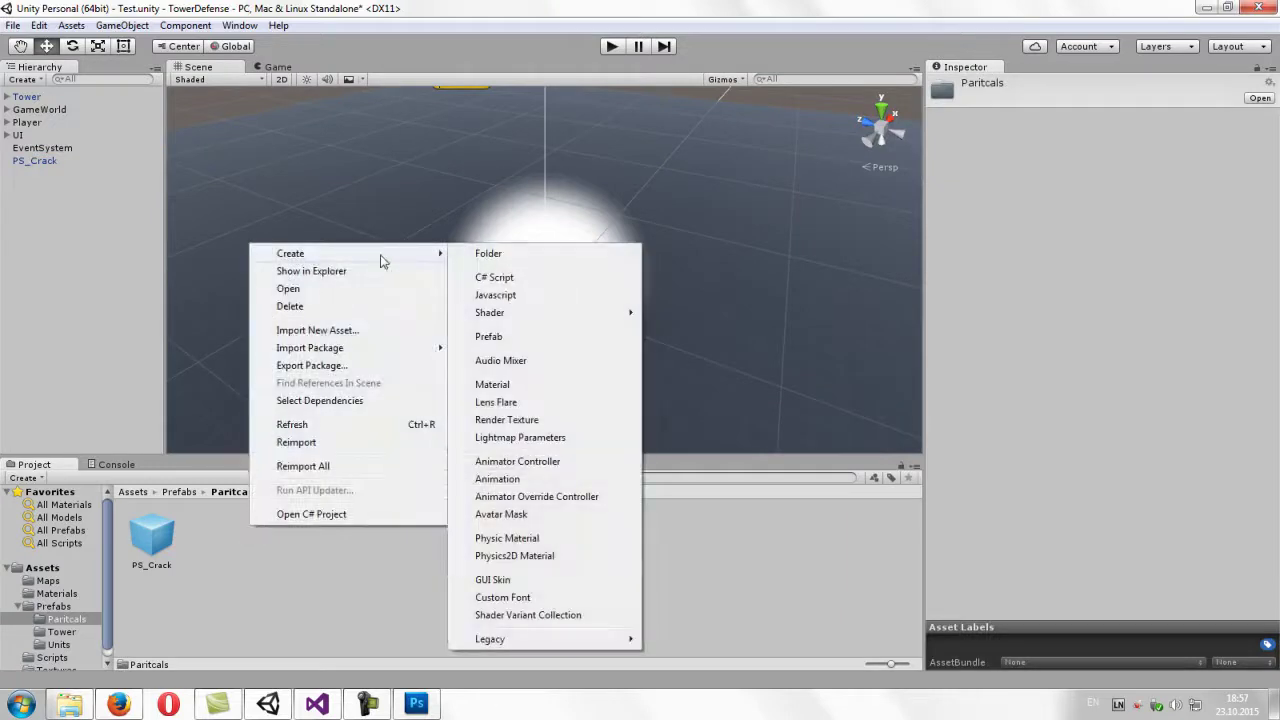
pyautogui.click(490, 254)
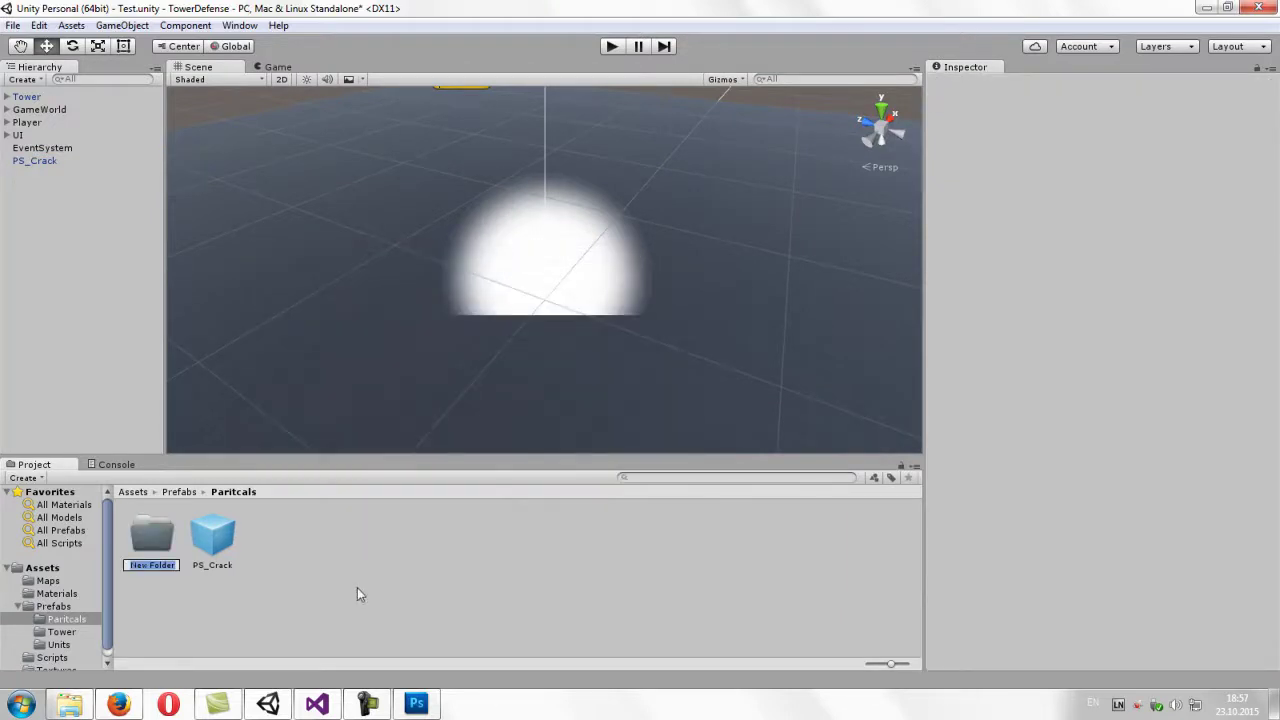
pyautogui.write('Crack')
pyautogui.press('Return')
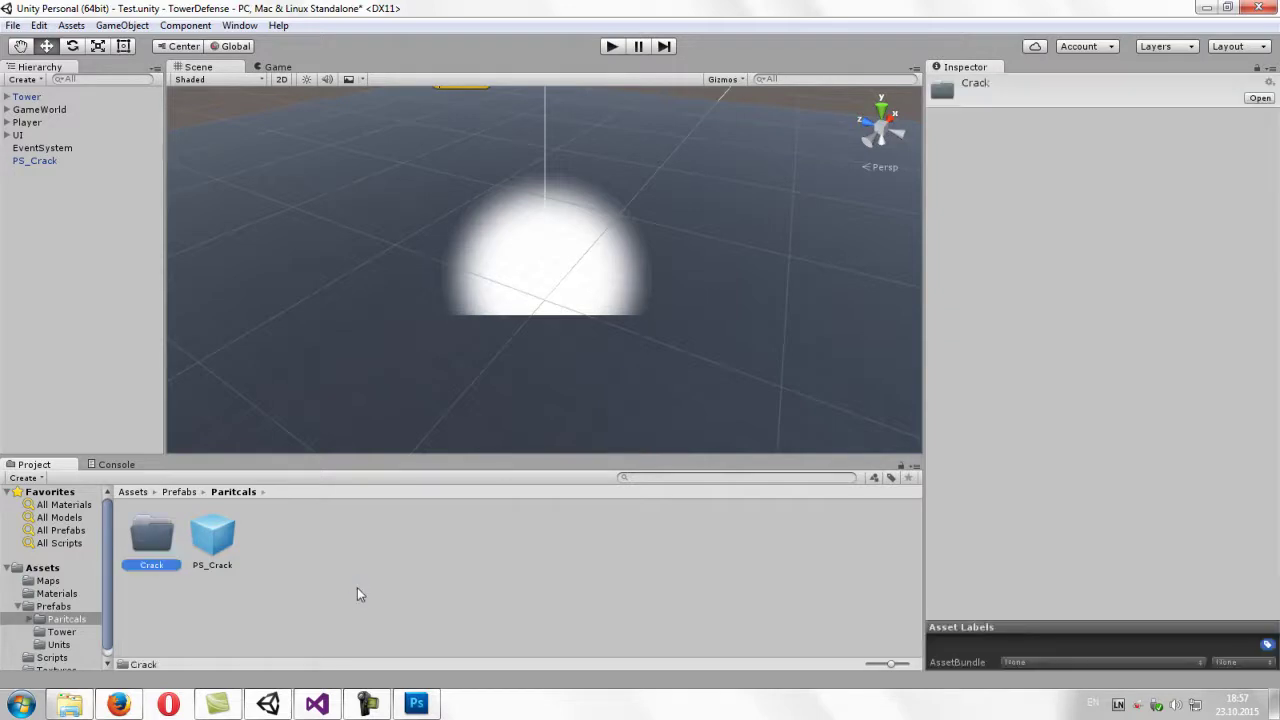
pyautogui.moveTo(222, 545); pyautogui.dragTo(166, 549)
pyautogui.doubleClick(156, 537)
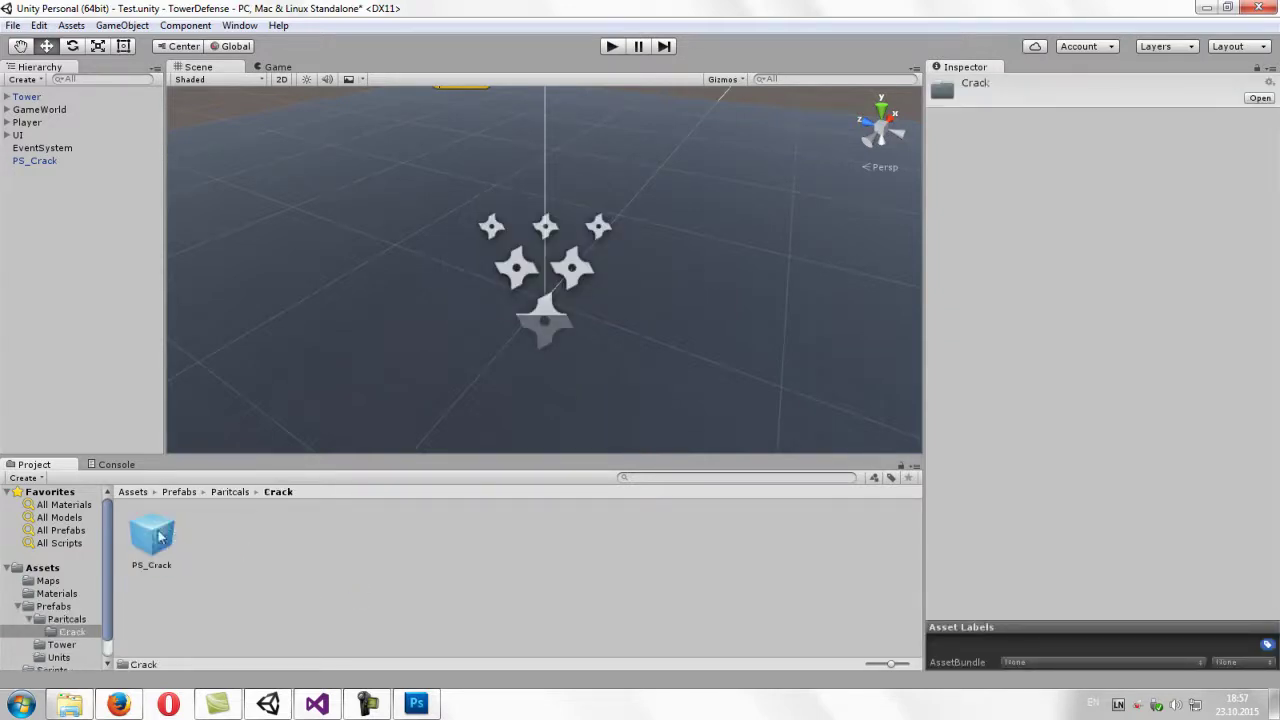
# - Create a new material inside the Crack folder
pyautogui.rightClick(268, 554)
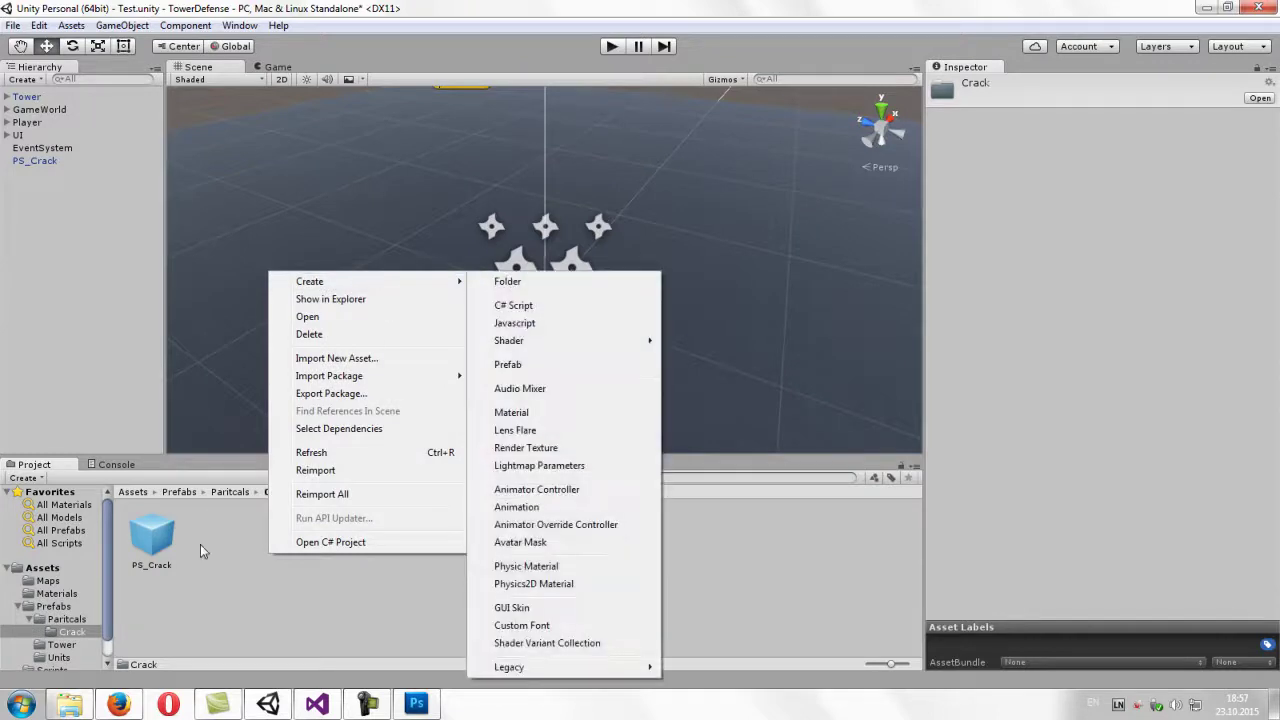
pyautogui.click(68, 619)
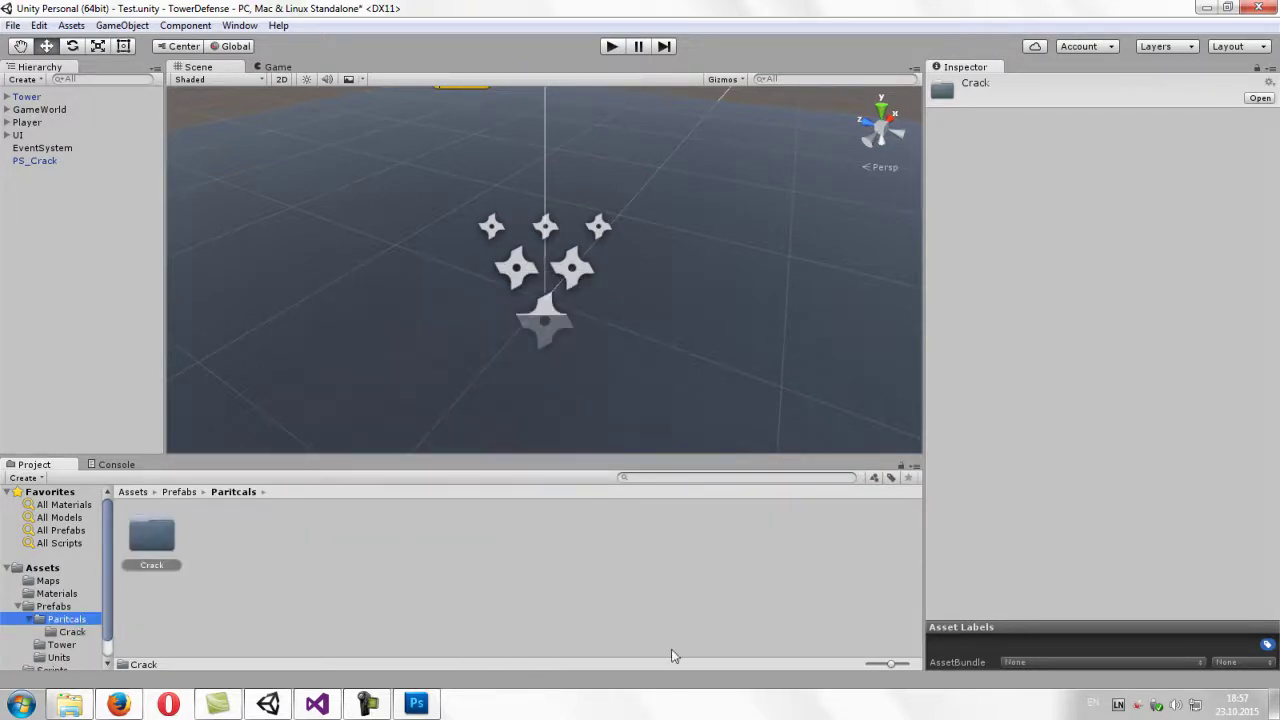
pyautogui.doubleClick(152, 562)
pyautogui.rightClick(268, 543)
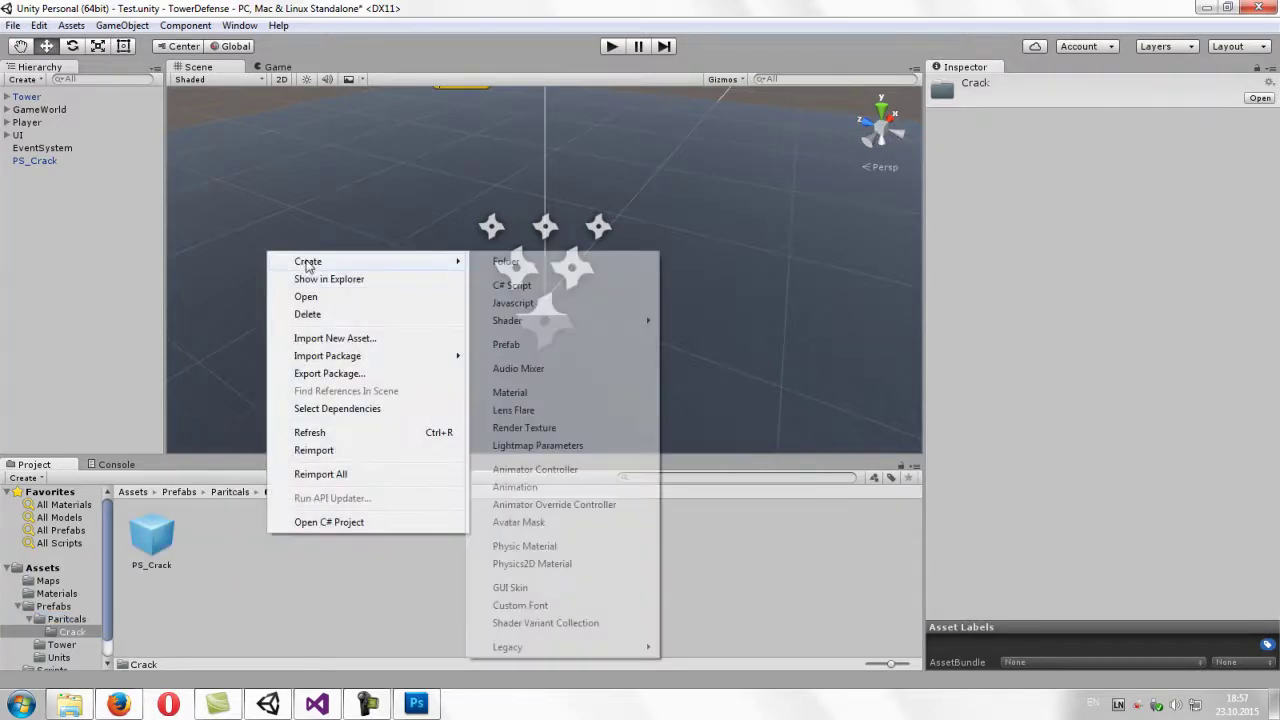
pyautogui.moveTo(306, 262)
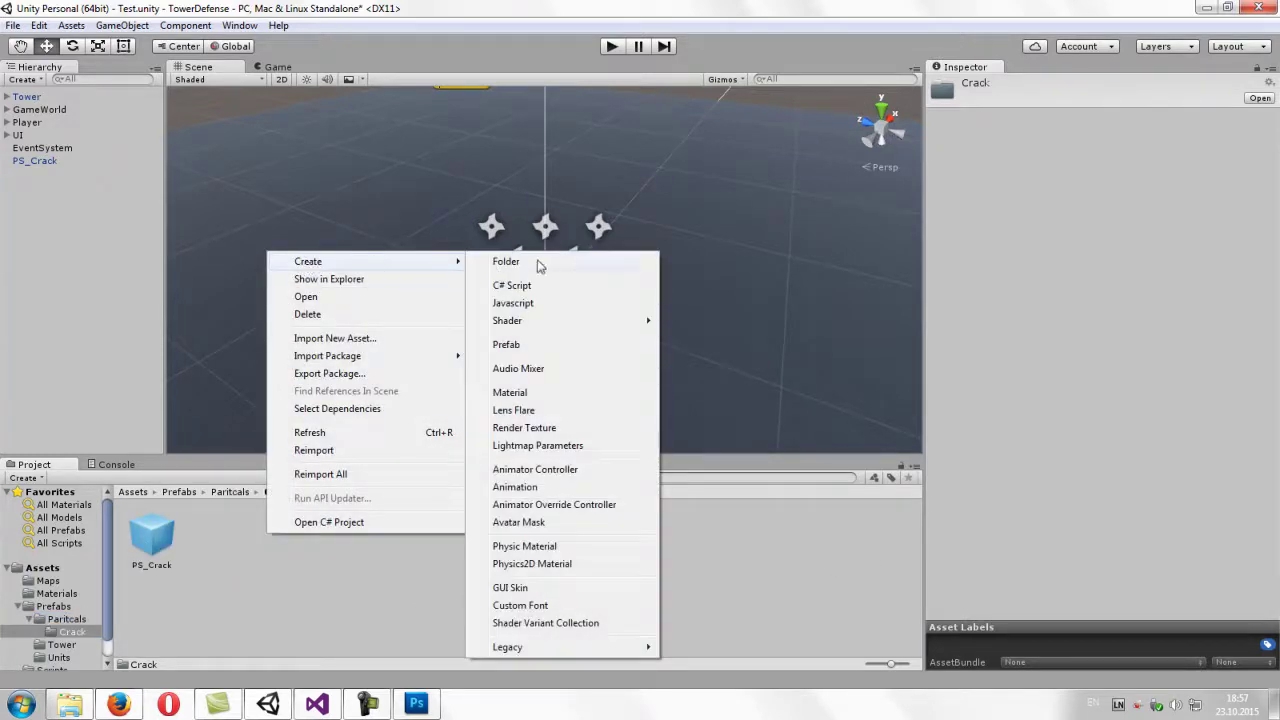
pyautogui.click(522, 392)
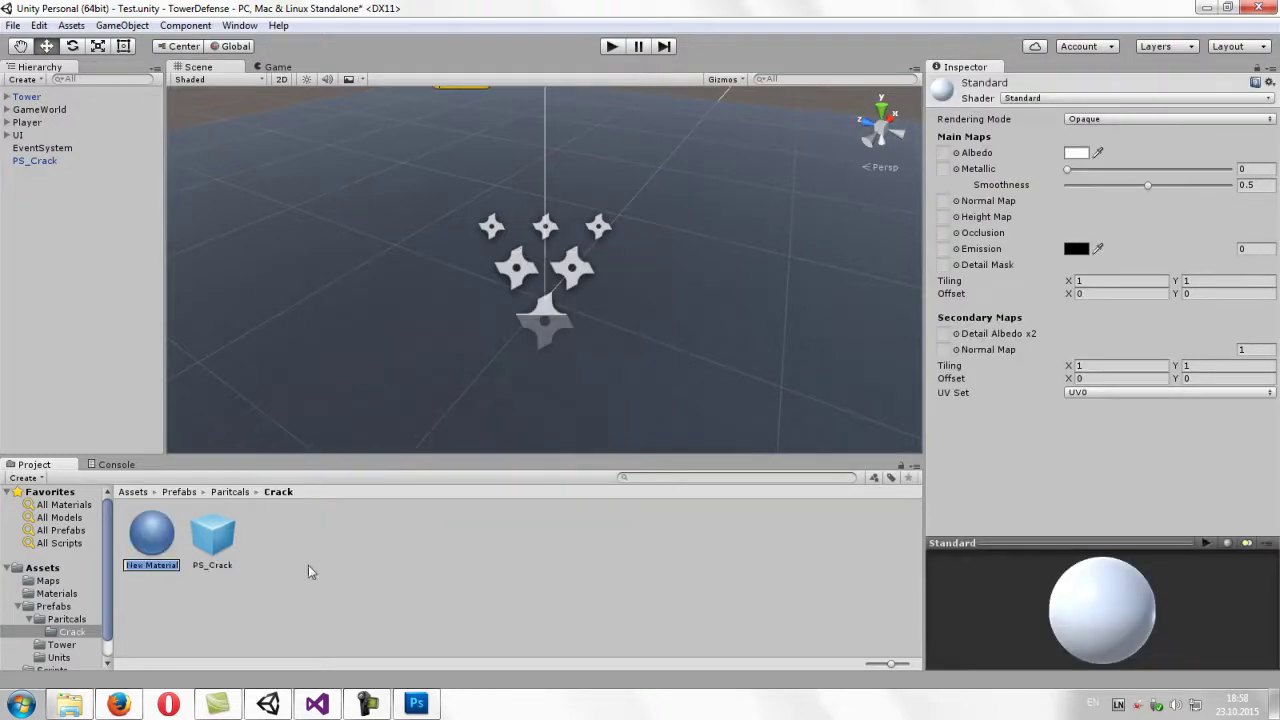
# - Name the material Crack and switch its shader to Particles/Alpha Blended
pyautogui.write('Crack')
pyautogui.press('Return')
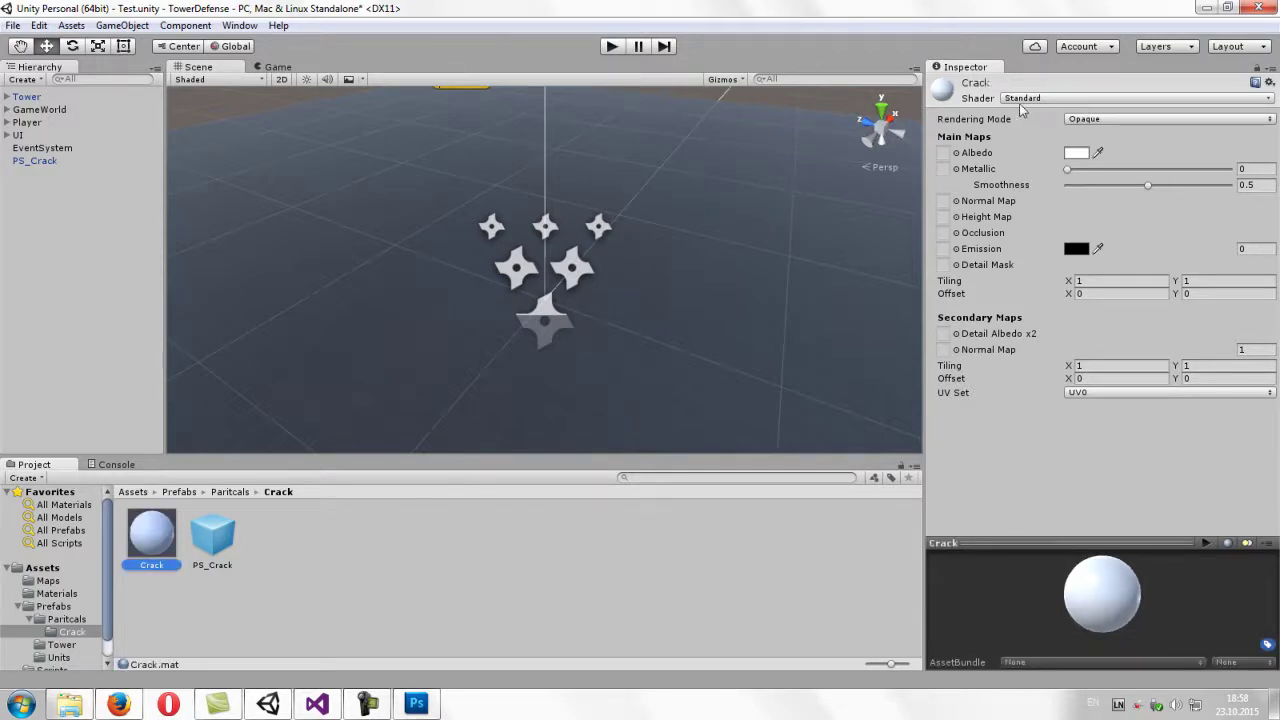
pyautogui.click(1028, 100)
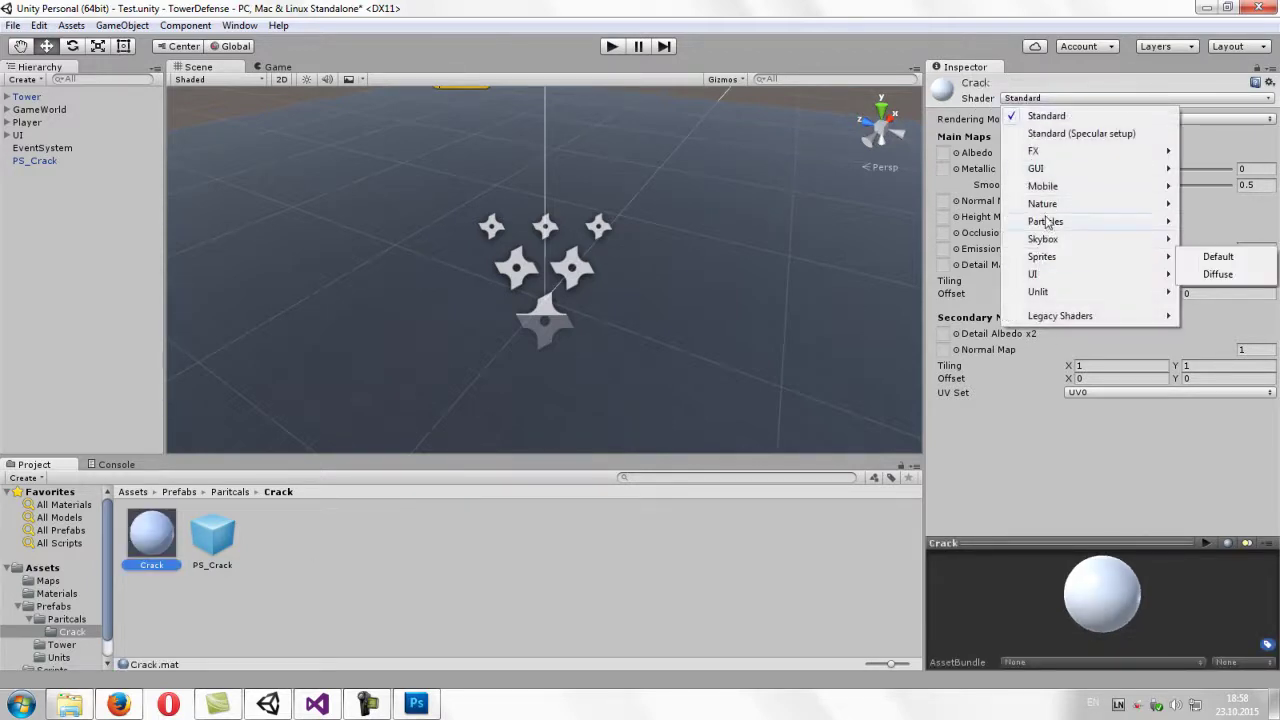
pyautogui.moveTo(1045, 221)
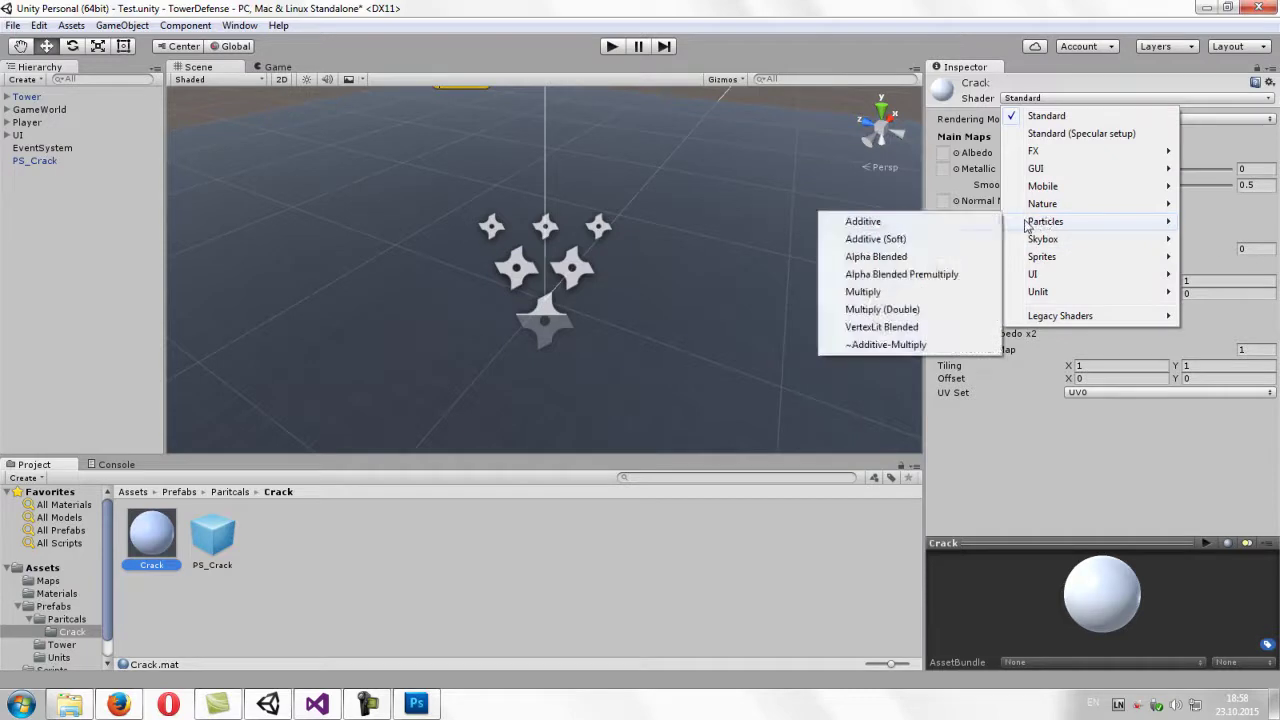
pyautogui.click(872, 258)
# - Assign the Crack texture as the material's Particle Texture
pyautogui.click(1263, 176)
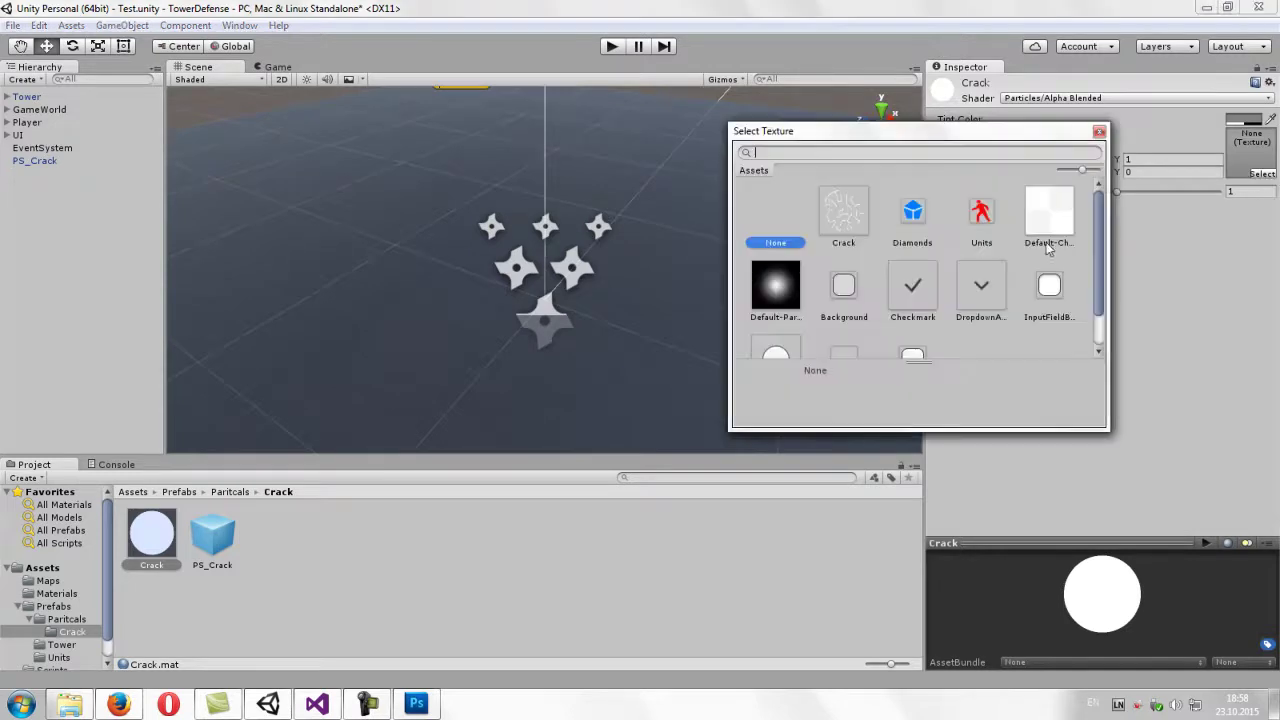
pyautogui.click(1255, 158)
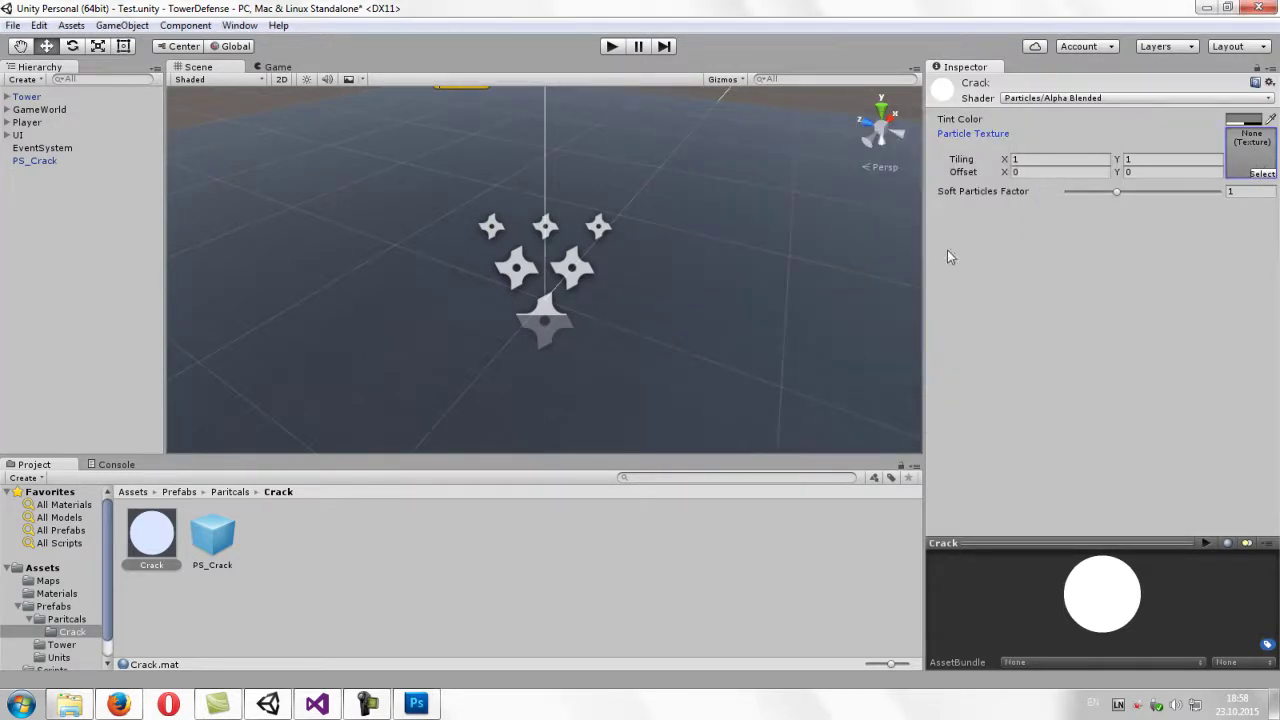
pyautogui.click(1203, 8)
pyautogui.click(268, 705)
pyautogui.click(1262, 174)
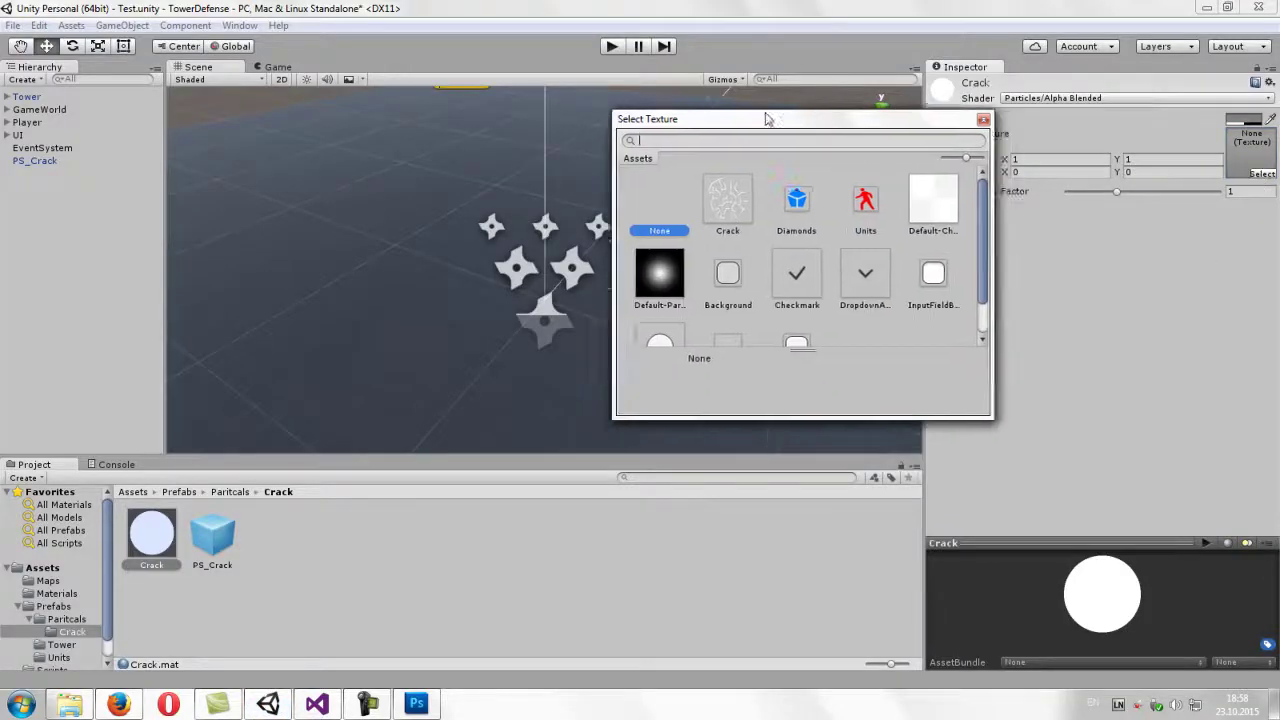
pyautogui.moveTo(830, 127); pyautogui.dragTo(744, 107)
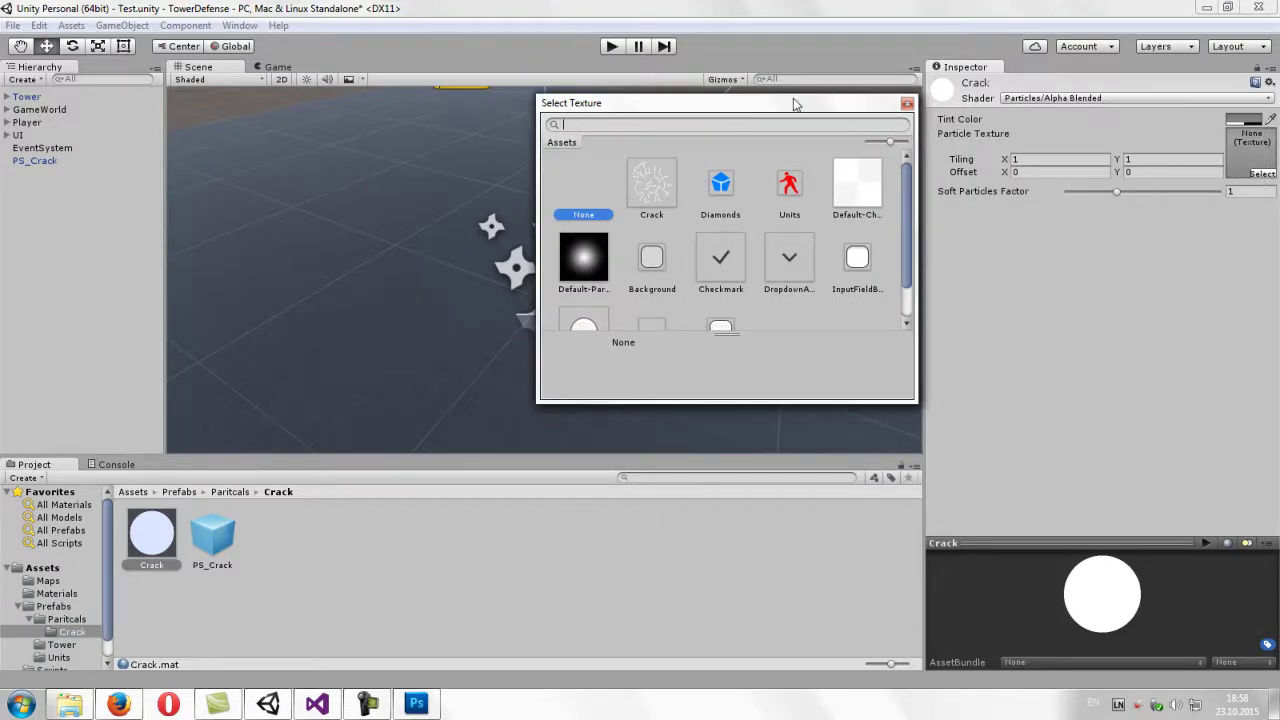
pyautogui.moveTo(760, 107); pyautogui.dragTo(744, 93)
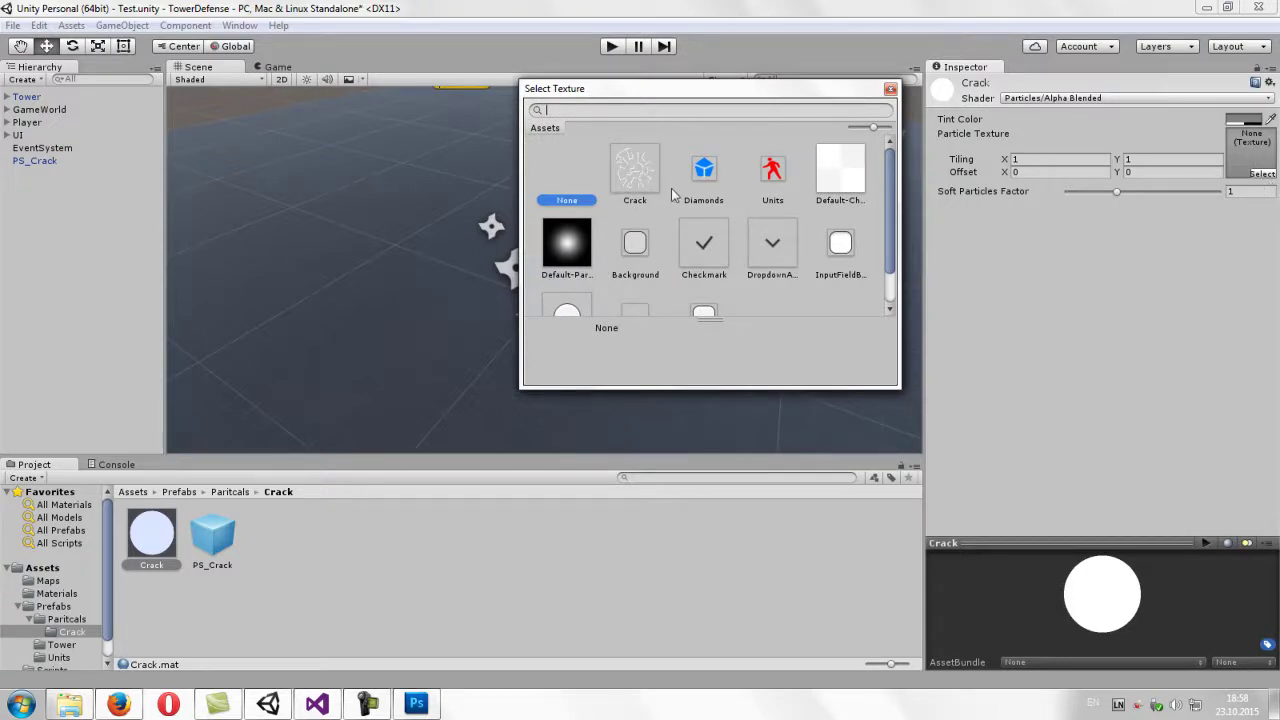
pyautogui.moveTo(629, 88); pyautogui.dragTo(586, 98)
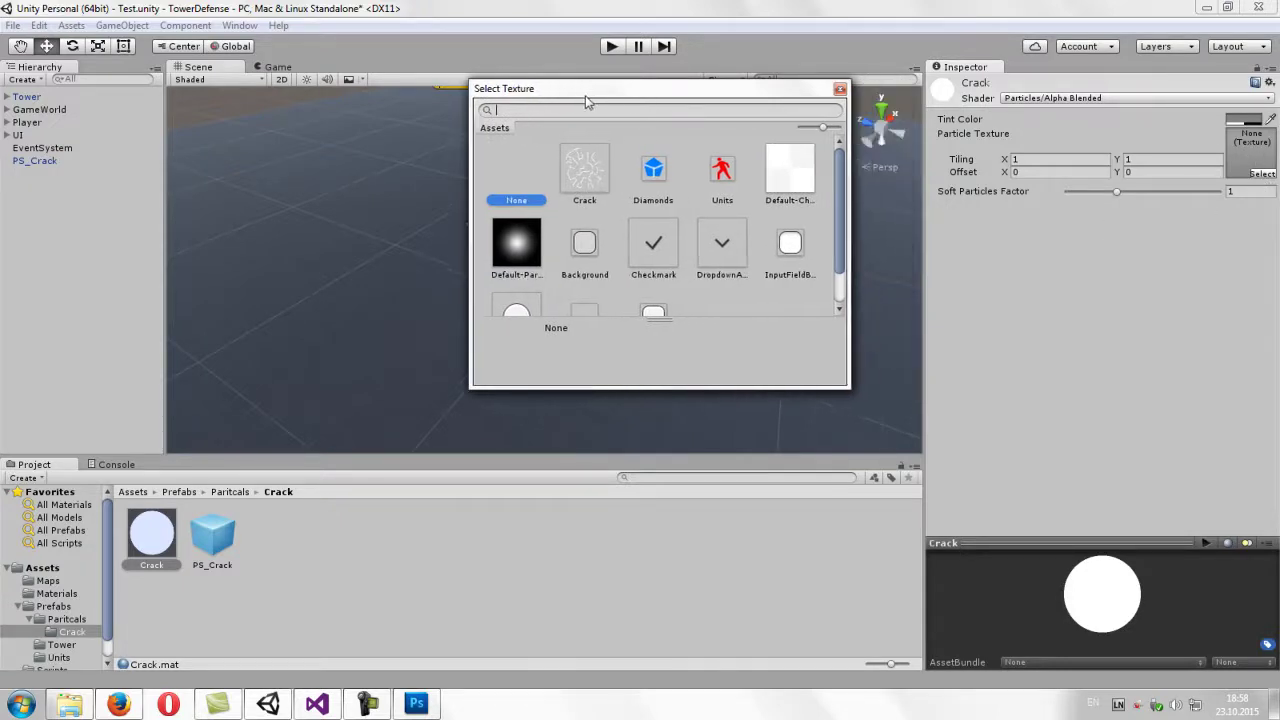
pyautogui.click(580, 176)
pyautogui.click(839, 89)
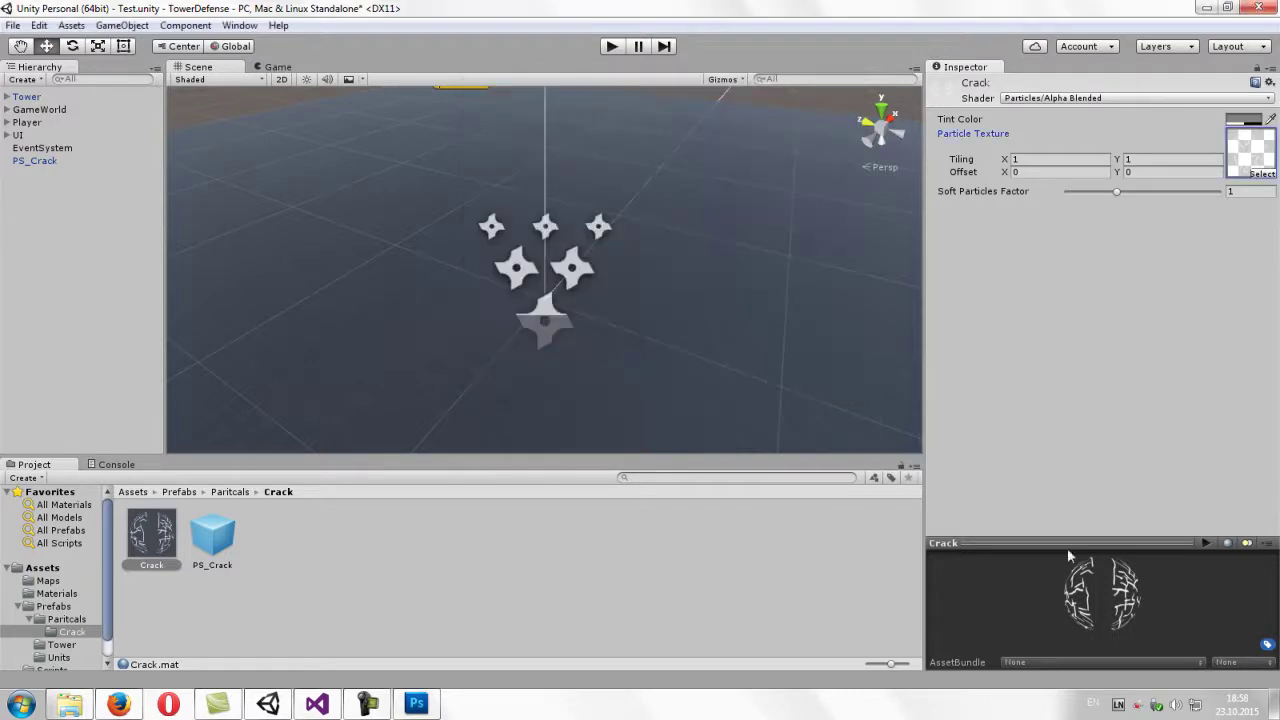
# - Enlarge the material preview and spin the sphere to inspect the cracks
pyautogui.moveTo(1096, 537); pyautogui.dragTo(1096, 431)
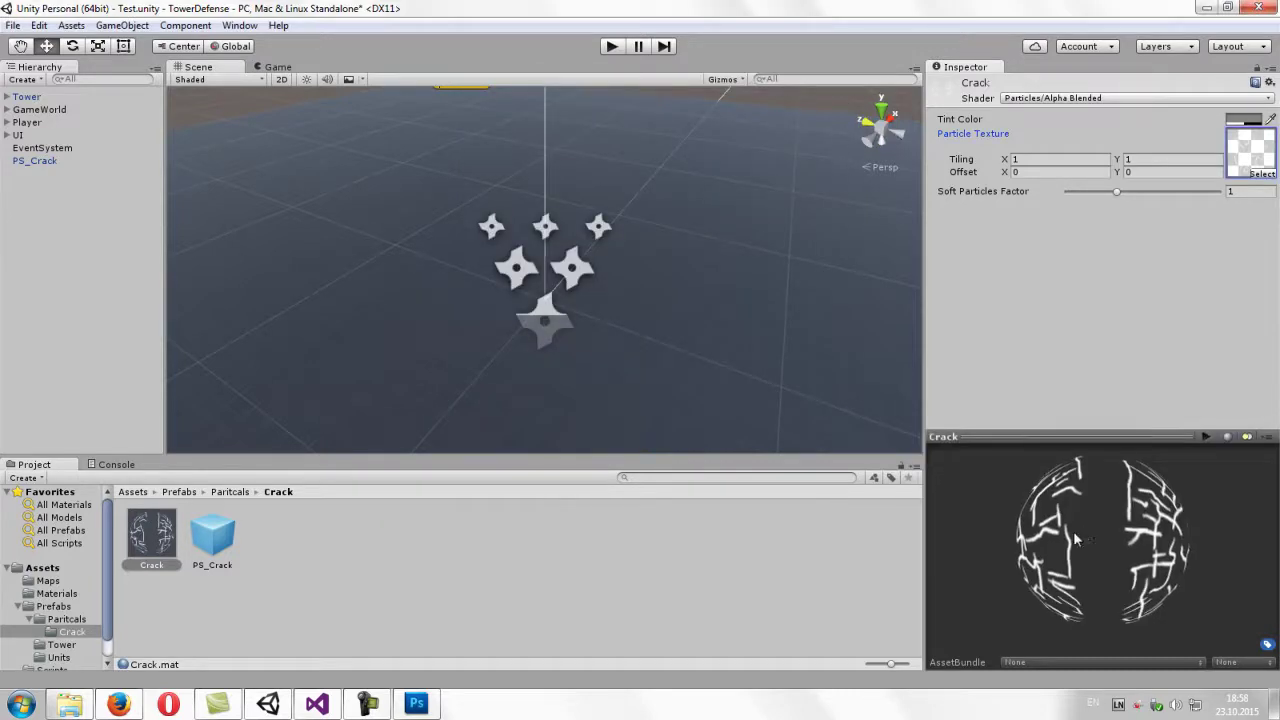
pyautogui.moveTo(1164, 376); pyautogui.dragTo(1137, 413)
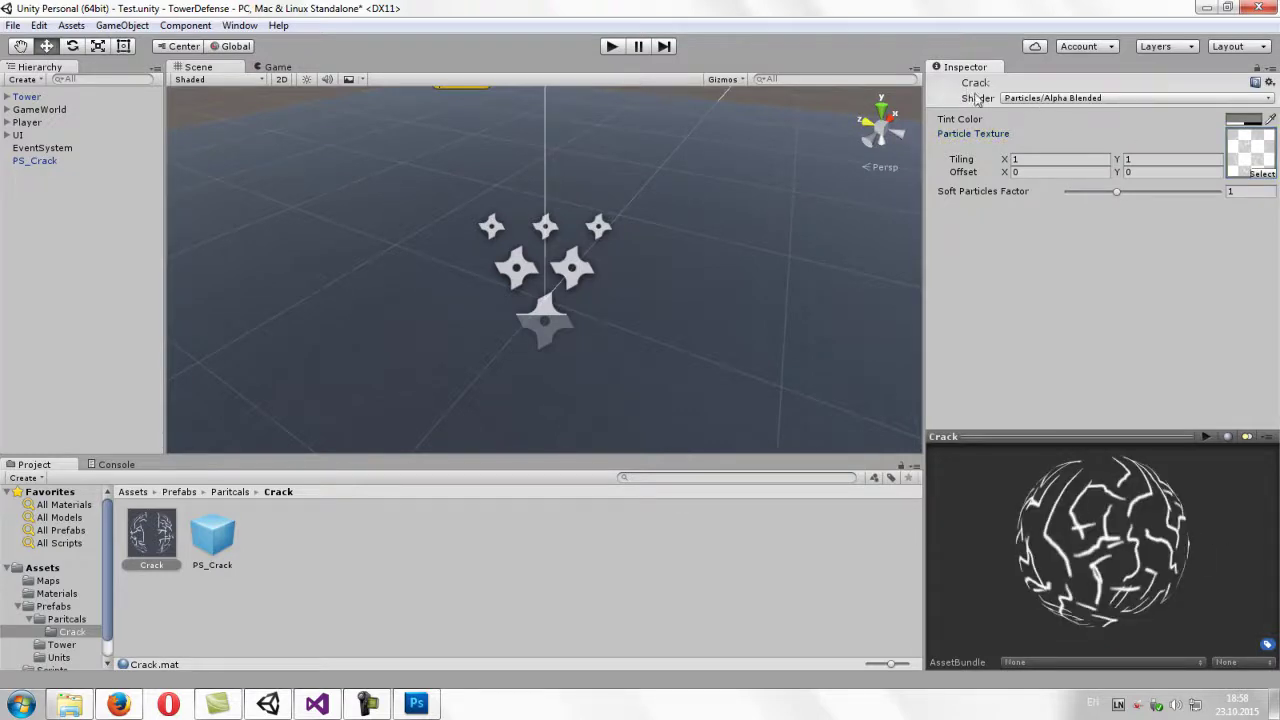
pyautogui.click(1033, 100)
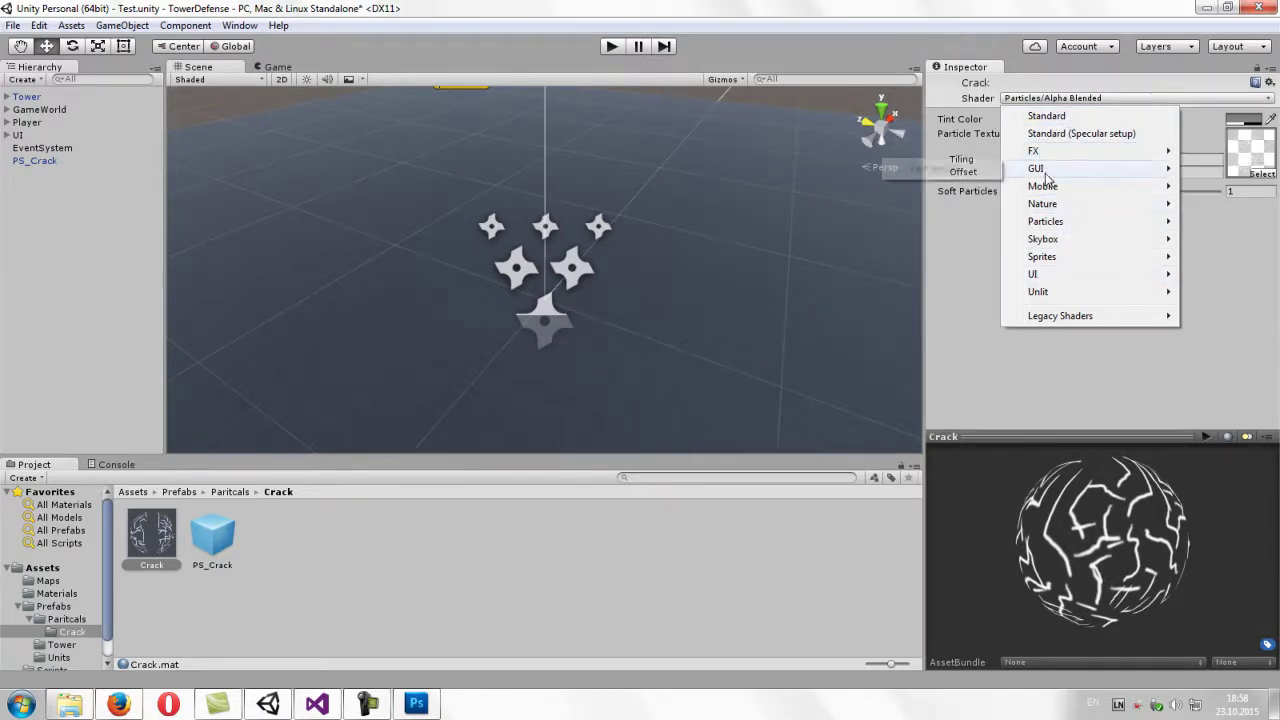
pyautogui.moveTo(1051, 195)
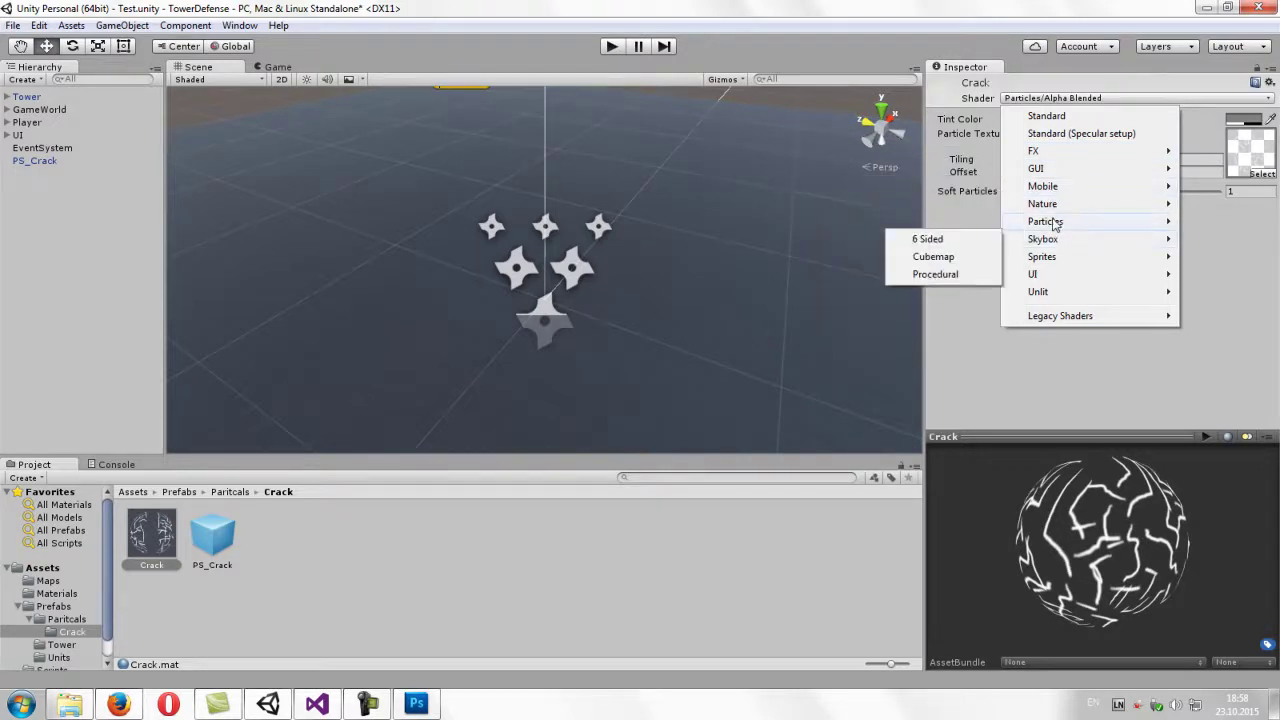
pyautogui.moveTo(1050, 227)
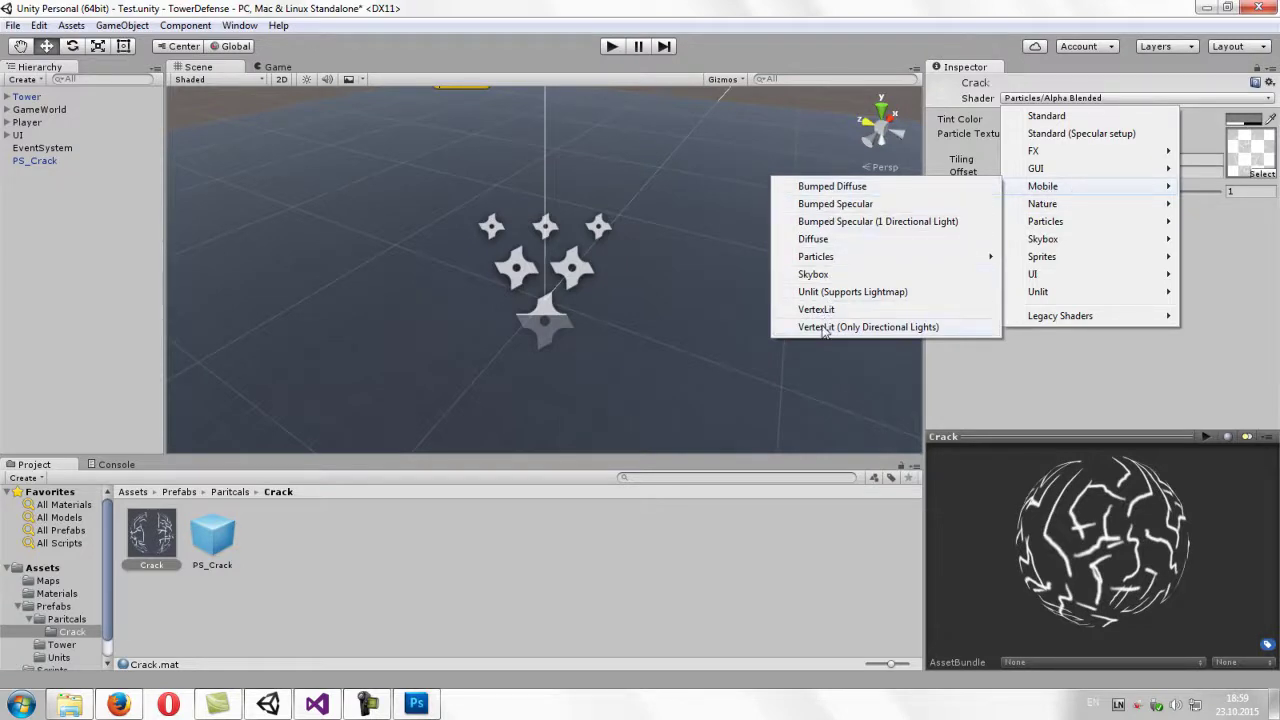
pyautogui.moveTo(805, 258)
pyautogui.click(938, 143)
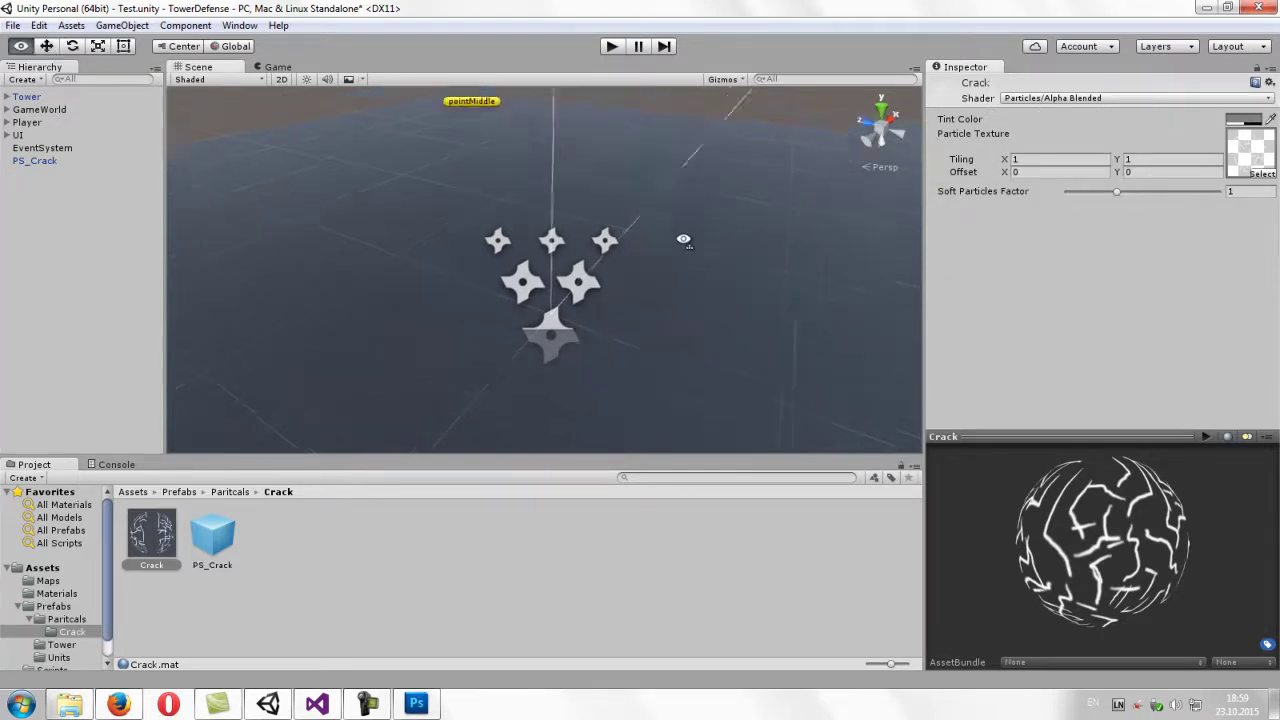
pyautogui.moveTo(660, 289); pyautogui.dragTo(793, 204, button='right')
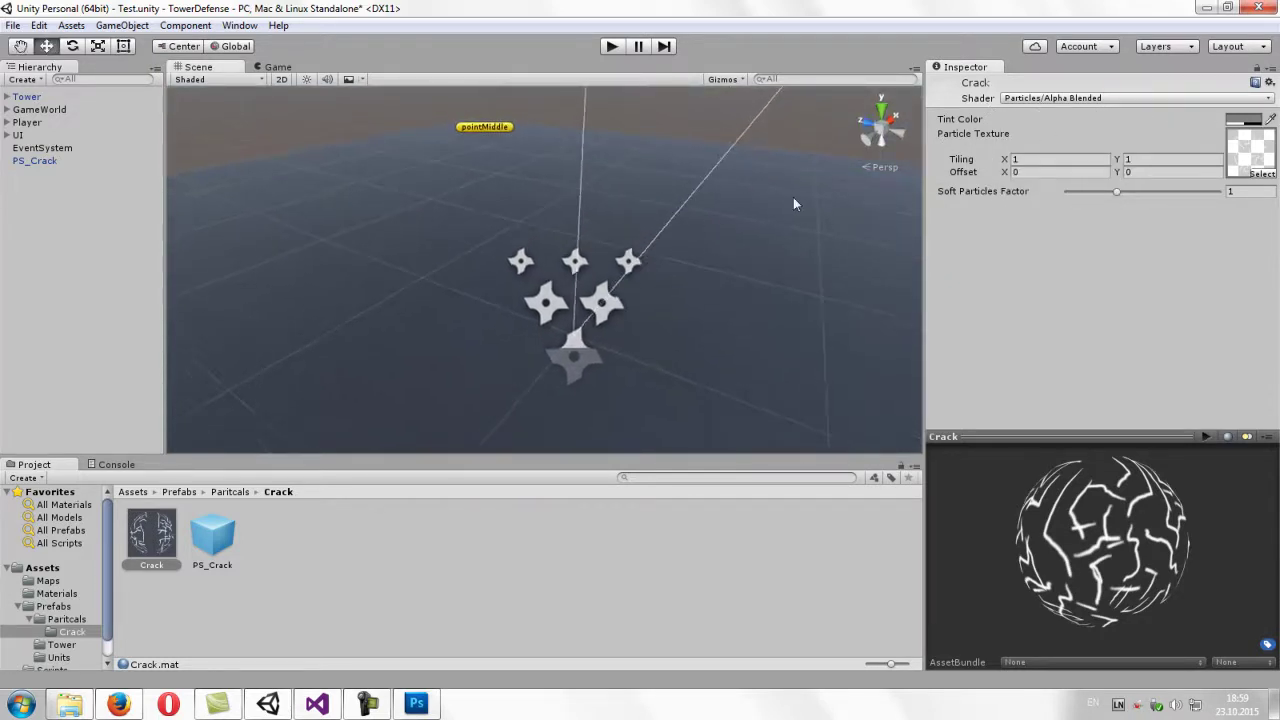
pyautogui.click(1020, 98)
pyautogui.click(1068, 376)
pyautogui.moveTo(671, 285); pyautogui.dragTo(637, 259, button='middle')
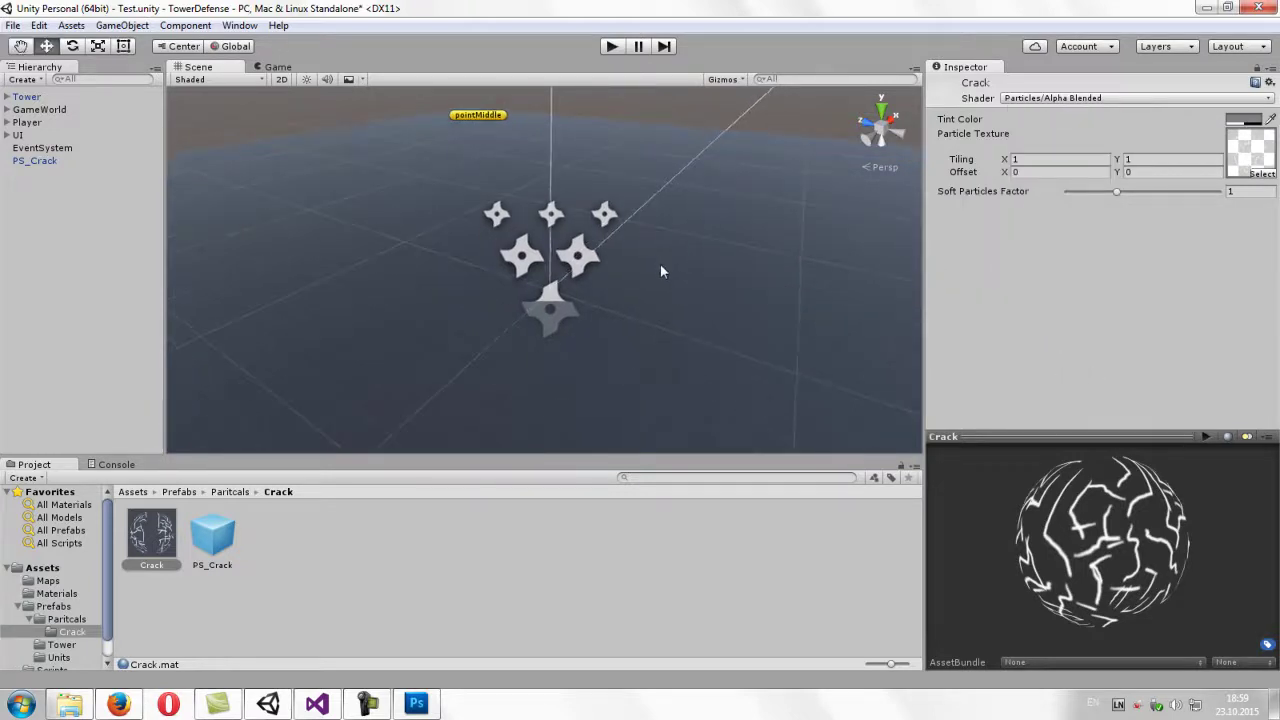
pyautogui.moveTo(640, 297)
pyautogui.mouseDown(button='right')
pyautogui.moveTo(587, 315)
pyautogui.moveTo(657, 260)
pyautogui.mouseUp(button='right')
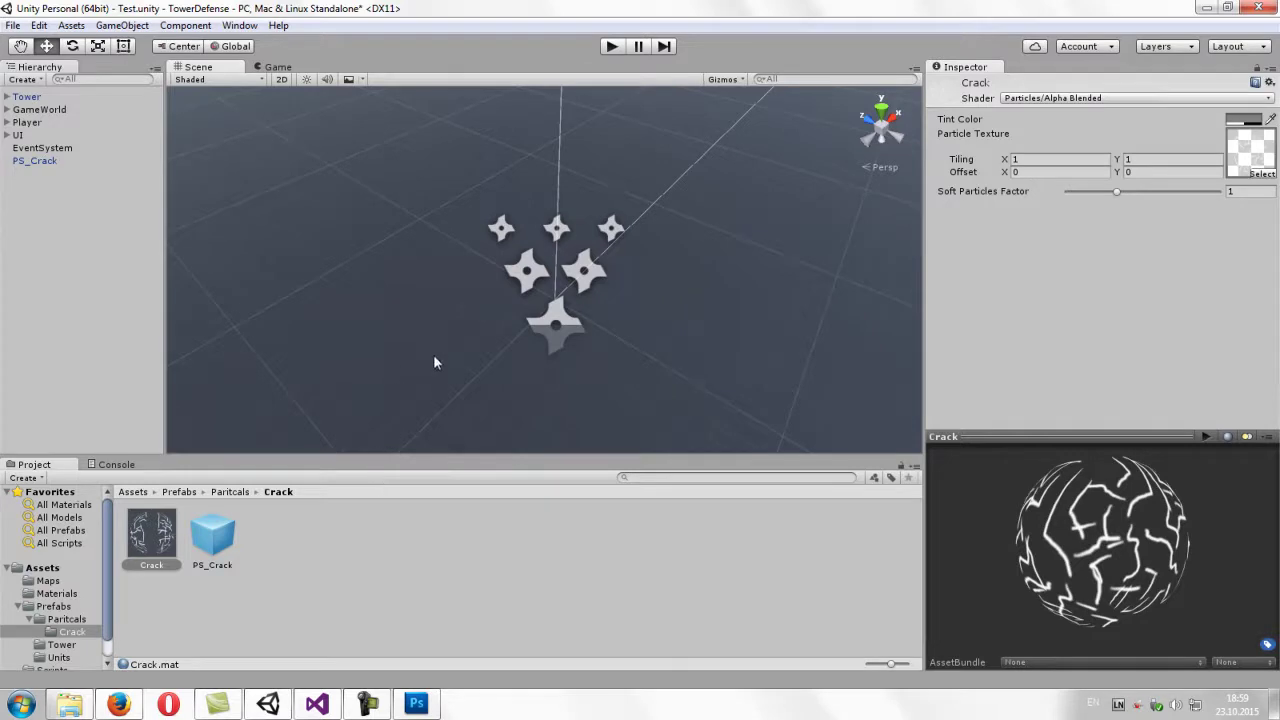
pyautogui.moveTo(433, 362)
pyautogui.mouseDown(button='right')
pyautogui.moveTo(456, 337)
pyautogui.moveTo(503, 328)
pyautogui.mouseUp(button='right')
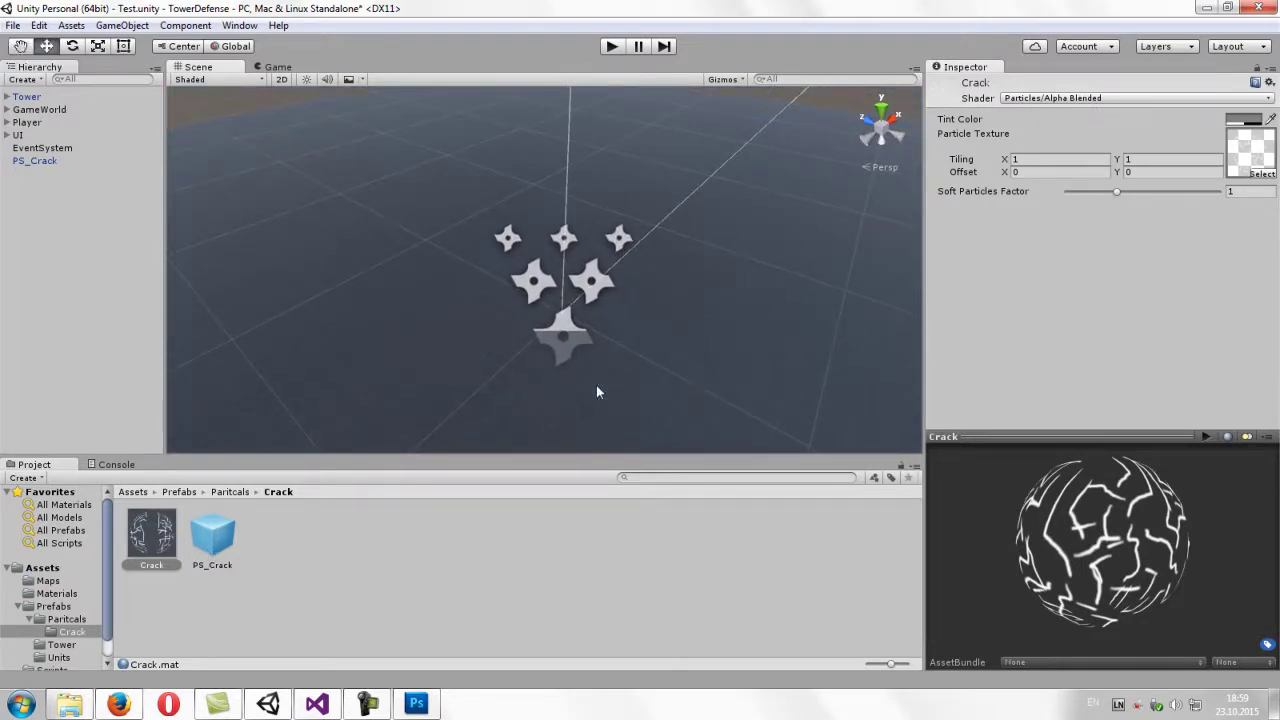
pyautogui.moveTo(500, 378); pyautogui.dragTo(505, 369, button='middle')
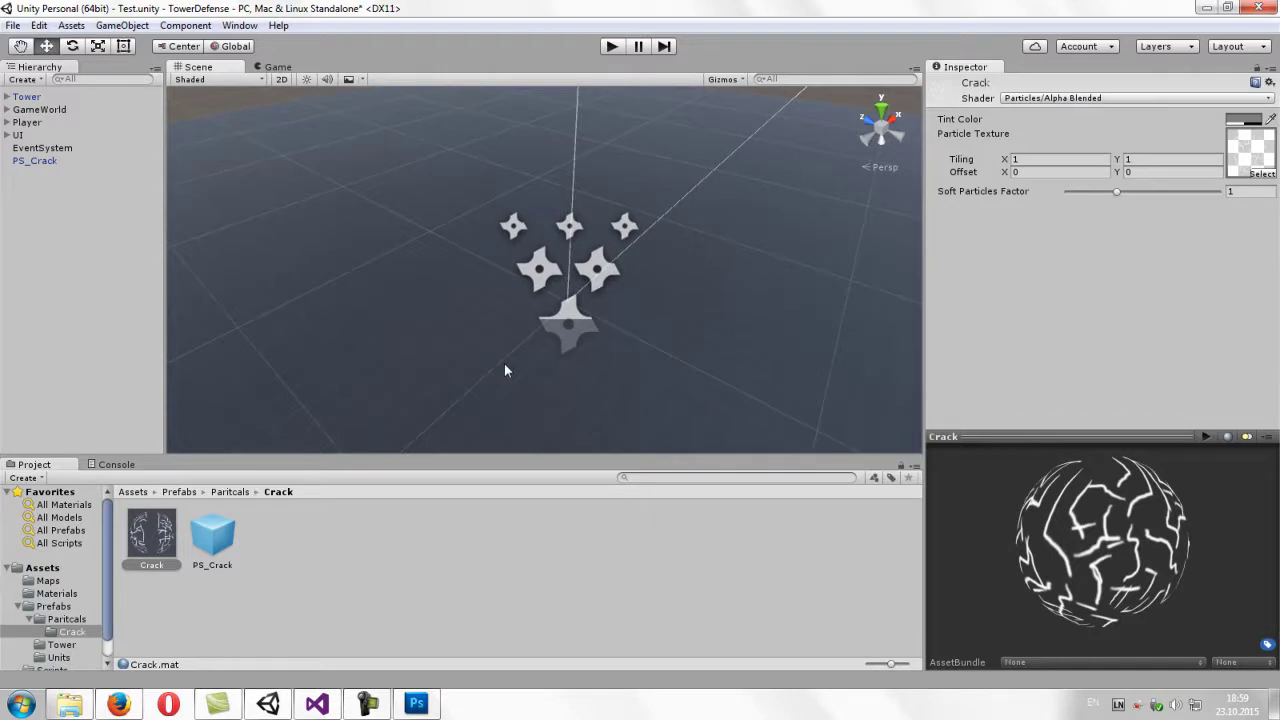
# - Select PS_Crack in the scene and expand its Renderer module settings
pyautogui.click(222, 537)
pyautogui.click(33, 161)
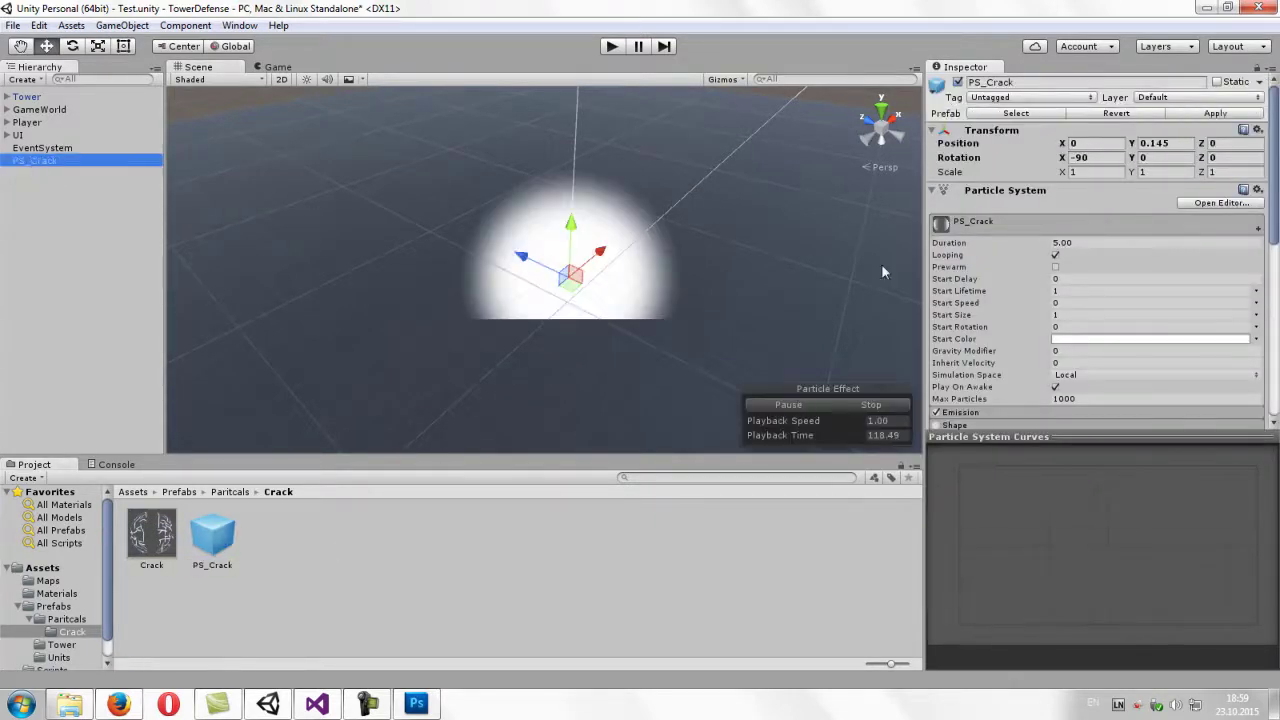
pyautogui.moveTo(1275, 226); pyautogui.dragTo(1273, 407)
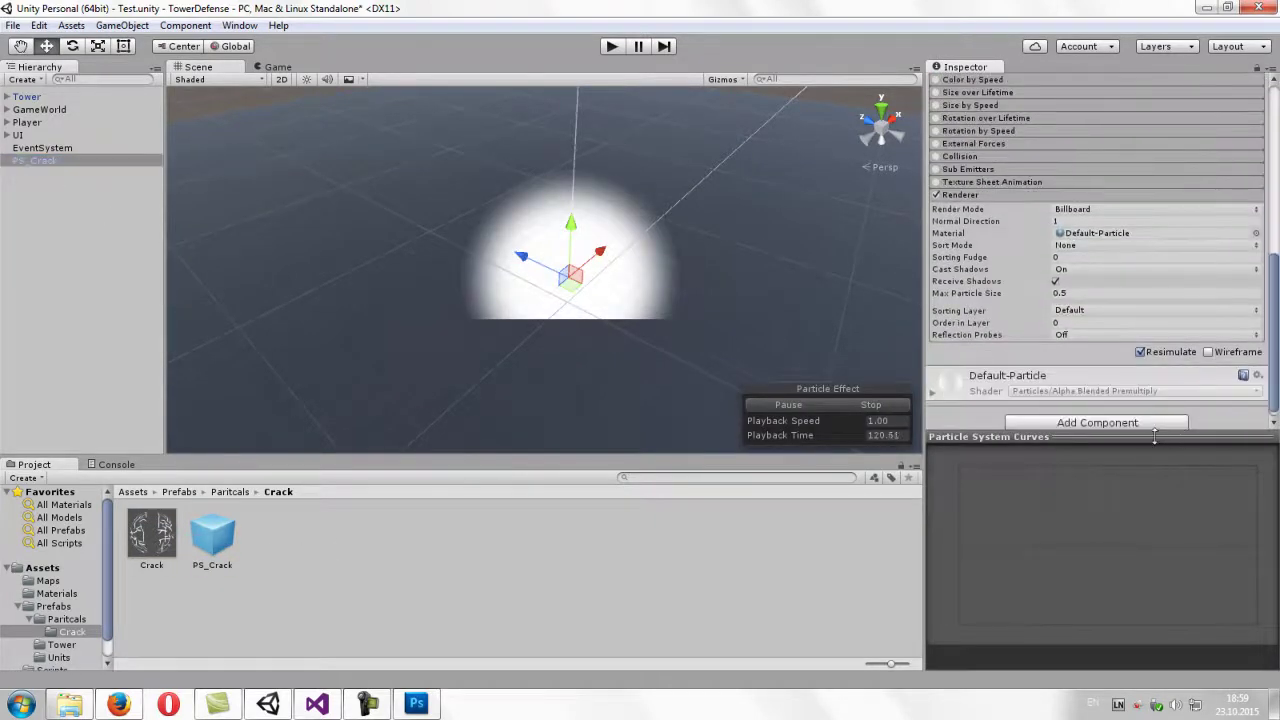
pyautogui.moveTo(1155, 437); pyautogui.dragTo(1157, 566)
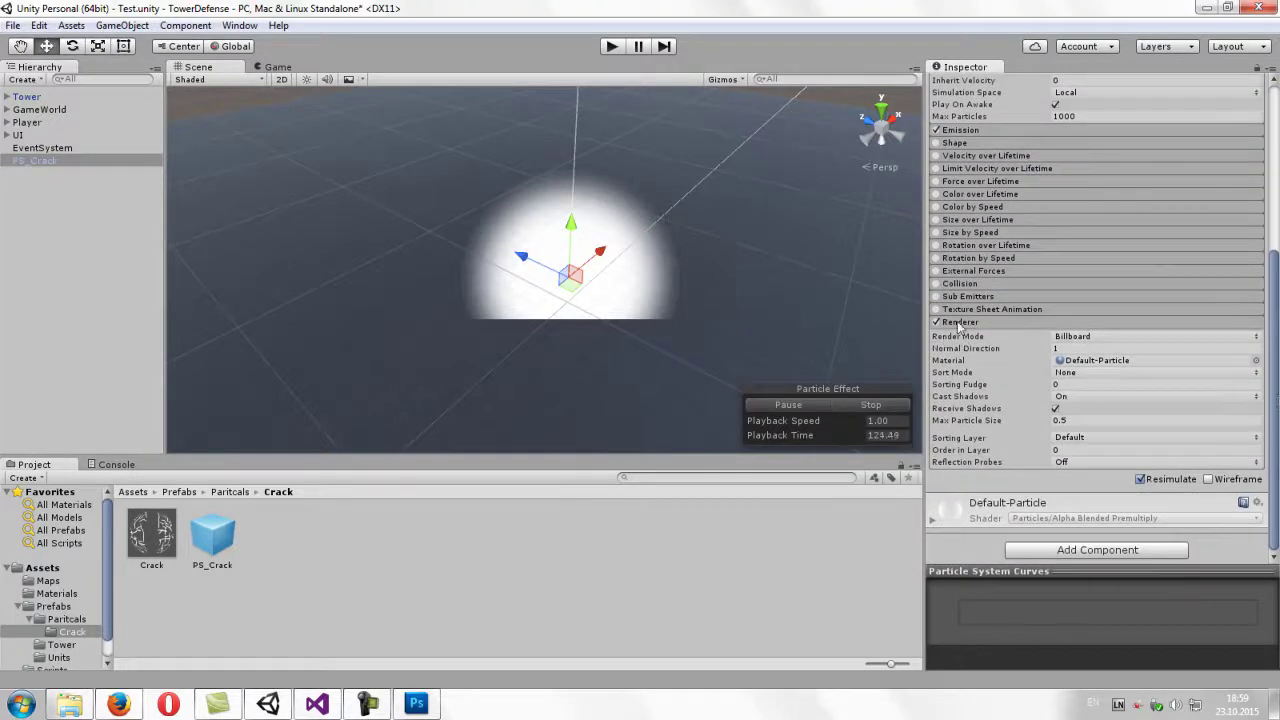
pyautogui.click(961, 321)
# - Assign the Crack material to the particle Renderer and view the white crack particles
pyautogui.click(1256, 360)
pyautogui.click(580, 173)
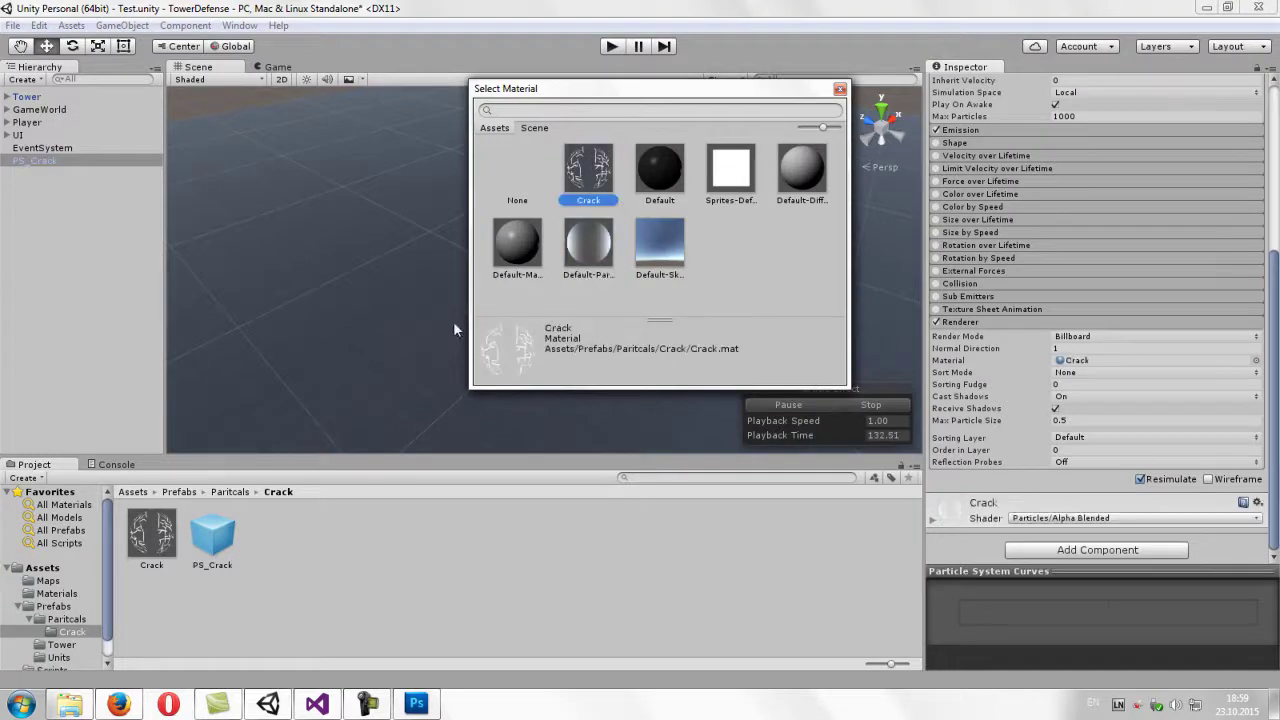
pyautogui.click(840, 90)
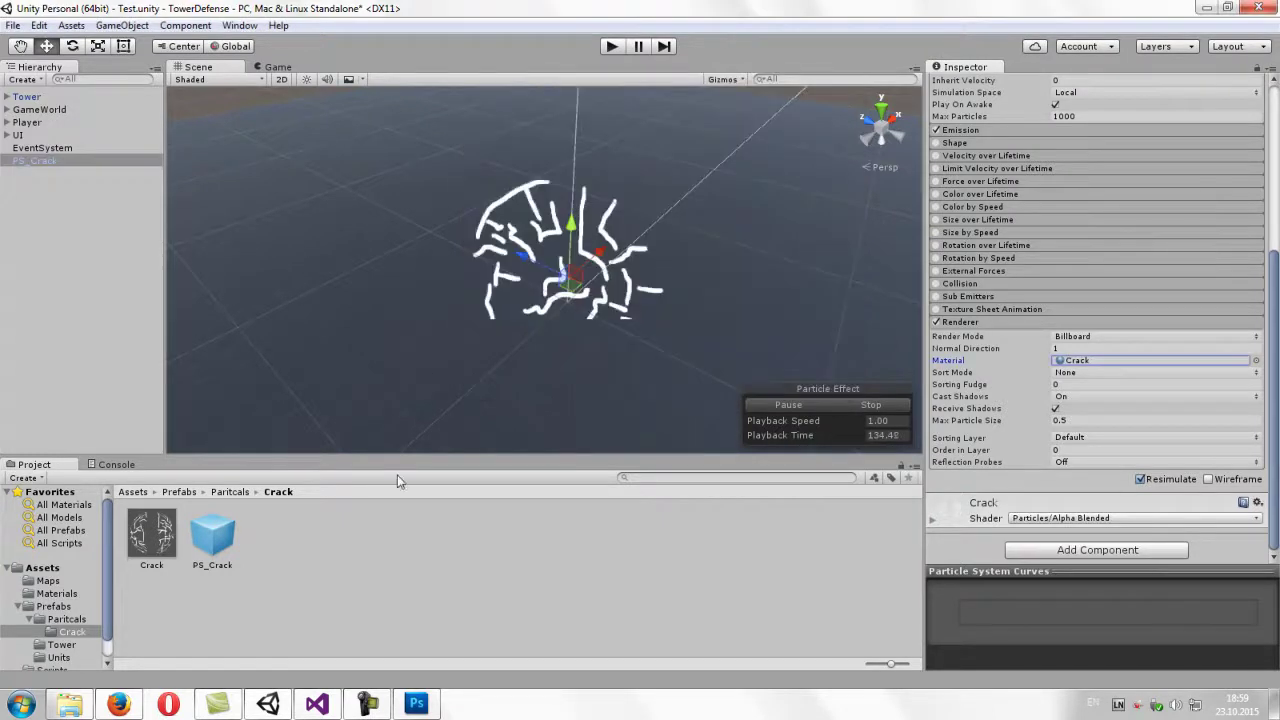
pyautogui.moveTo(155, 533); pyautogui.dragTo(1090, 368)
pyautogui.moveTo(534, 253)
pyautogui.keyDown('alt'); pyautogui.mouseDown()
pyautogui.moveTo(592, 271)
pyautogui.moveTo(500, 307)
pyautogui.mouseUp(); pyautogui.keyUp('alt')
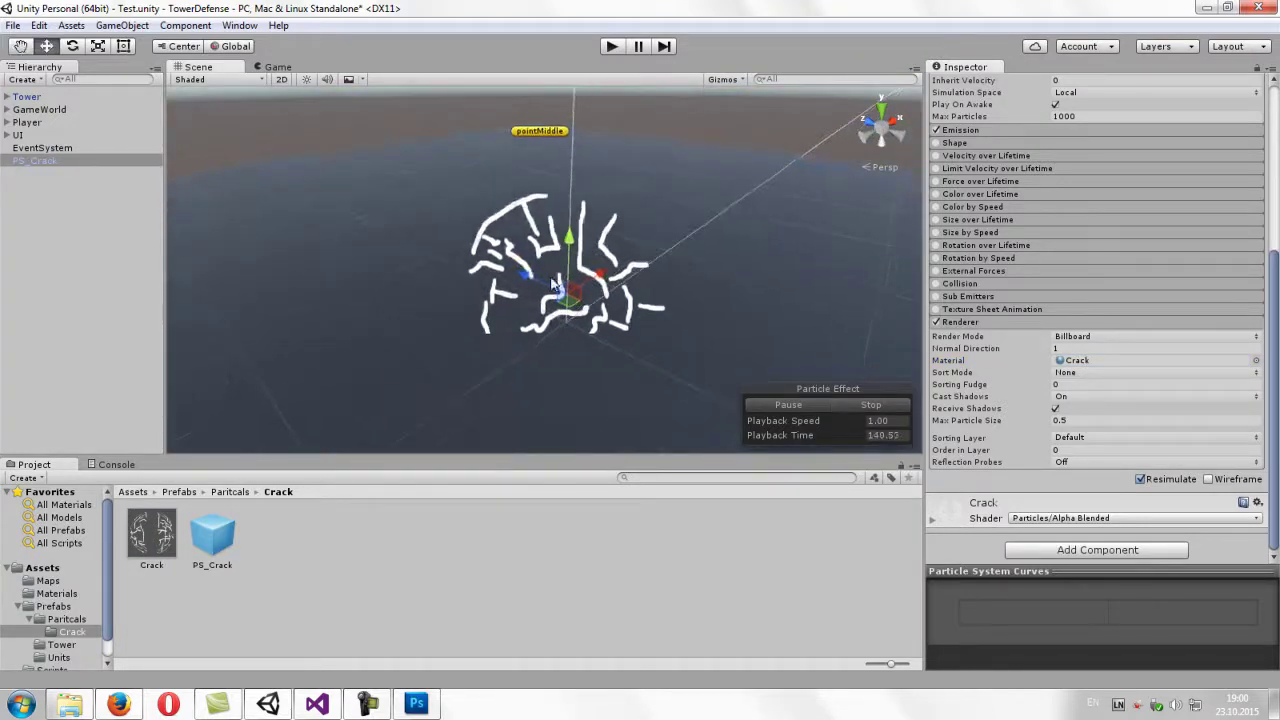
pyautogui.keyDown('alt'); pyautogui.moveTo(665, 217); pyautogui.dragTo(656, 234); pyautogui.keyUp('alt')
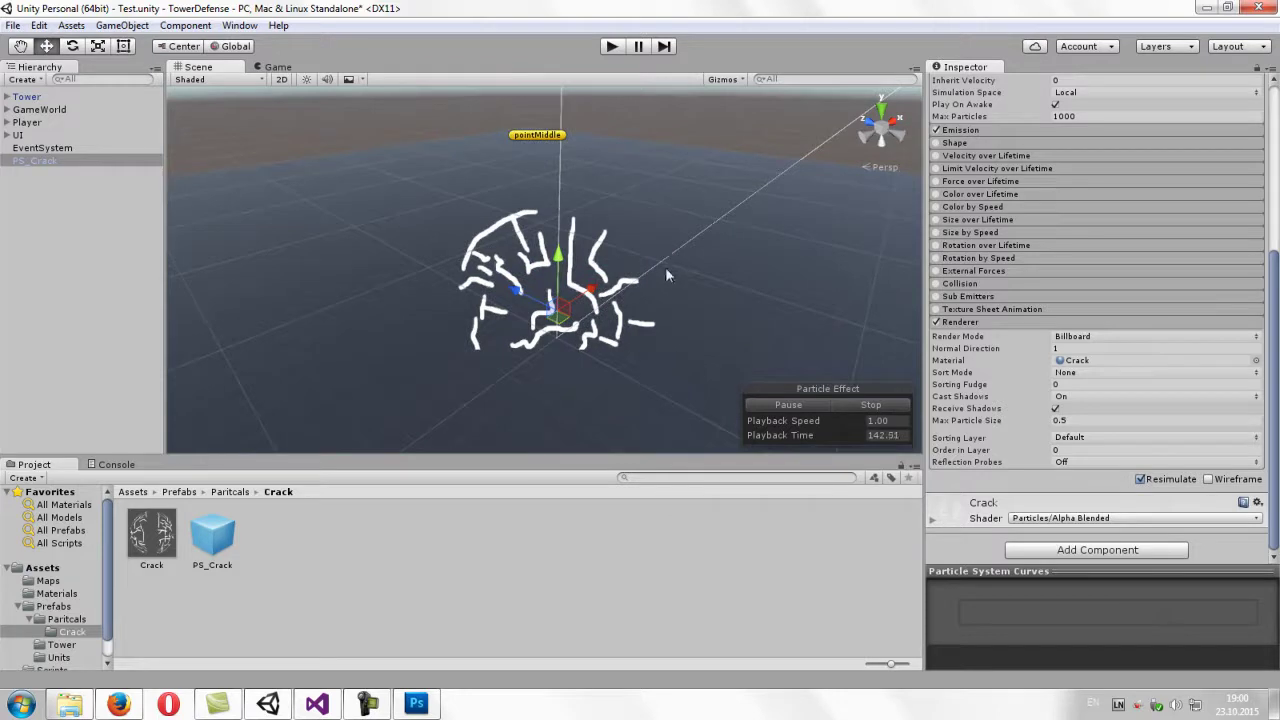
# - Change PS_Crack's Render Mode from Billboard to Mesh so cracks wrap onto a Cube
pyautogui.click(1066, 338)
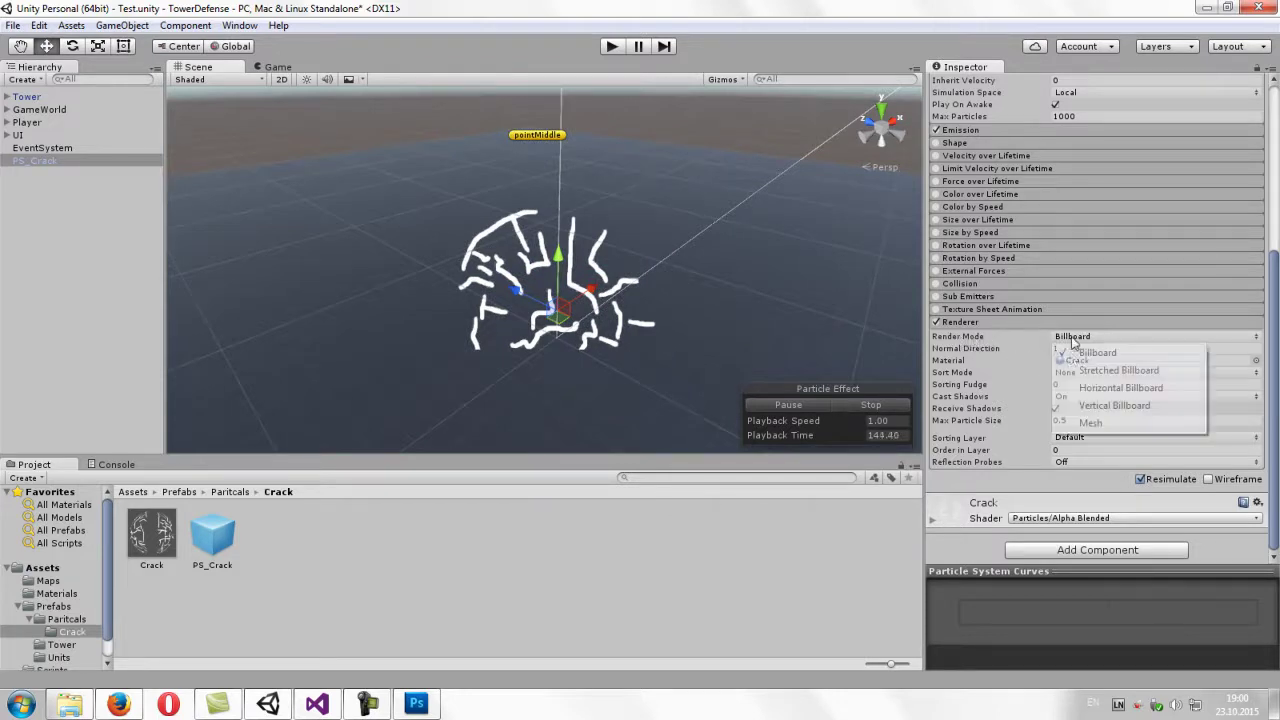
pyautogui.click(948, 338)
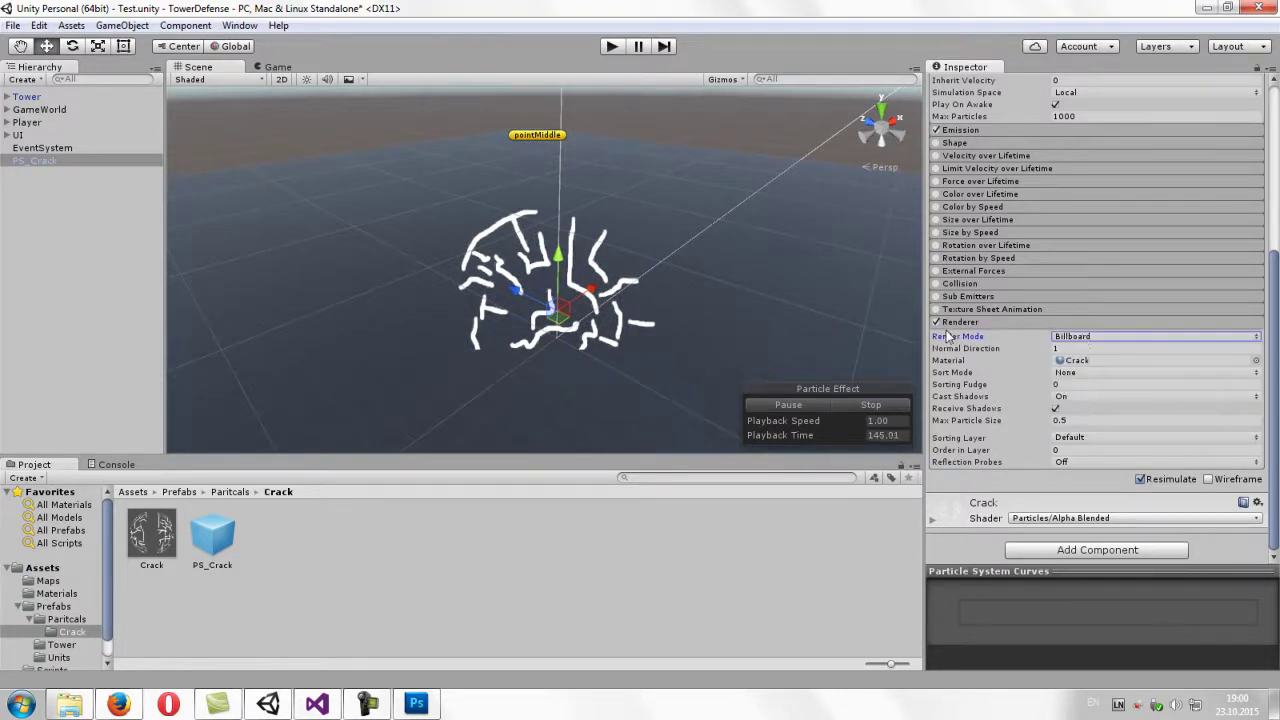
pyautogui.click(1092, 339)
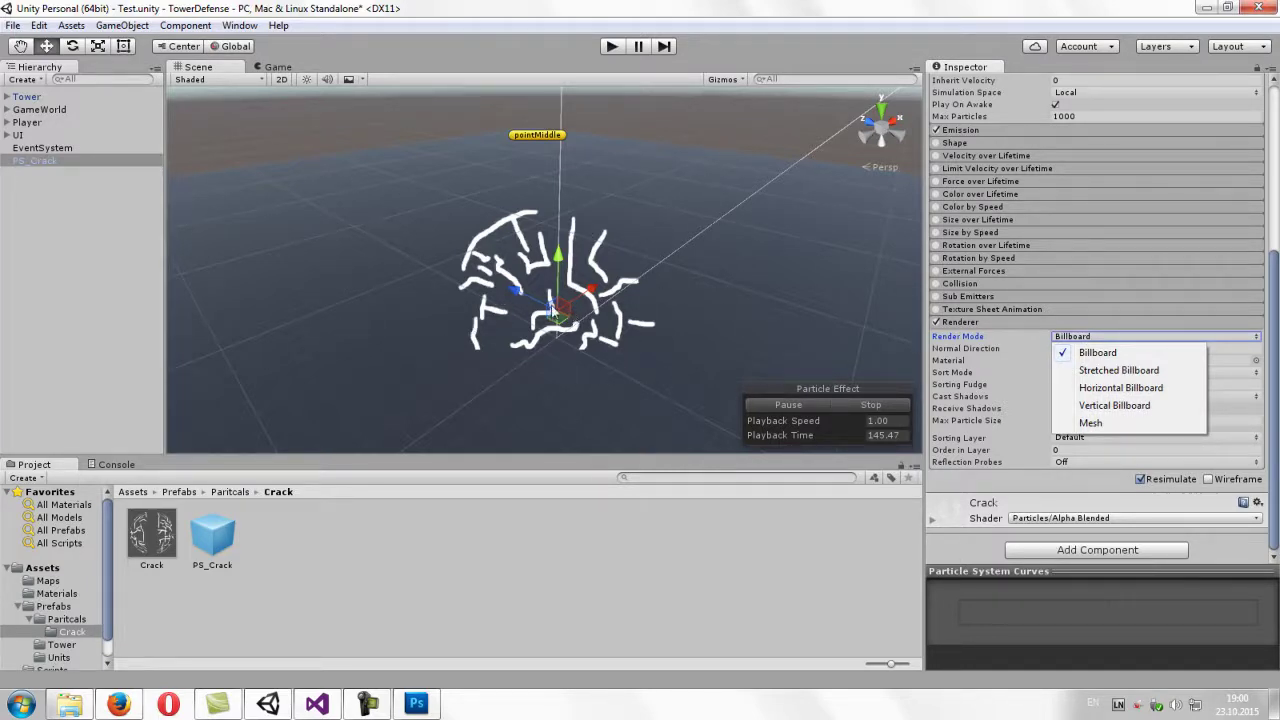
pyautogui.click(1090, 422)
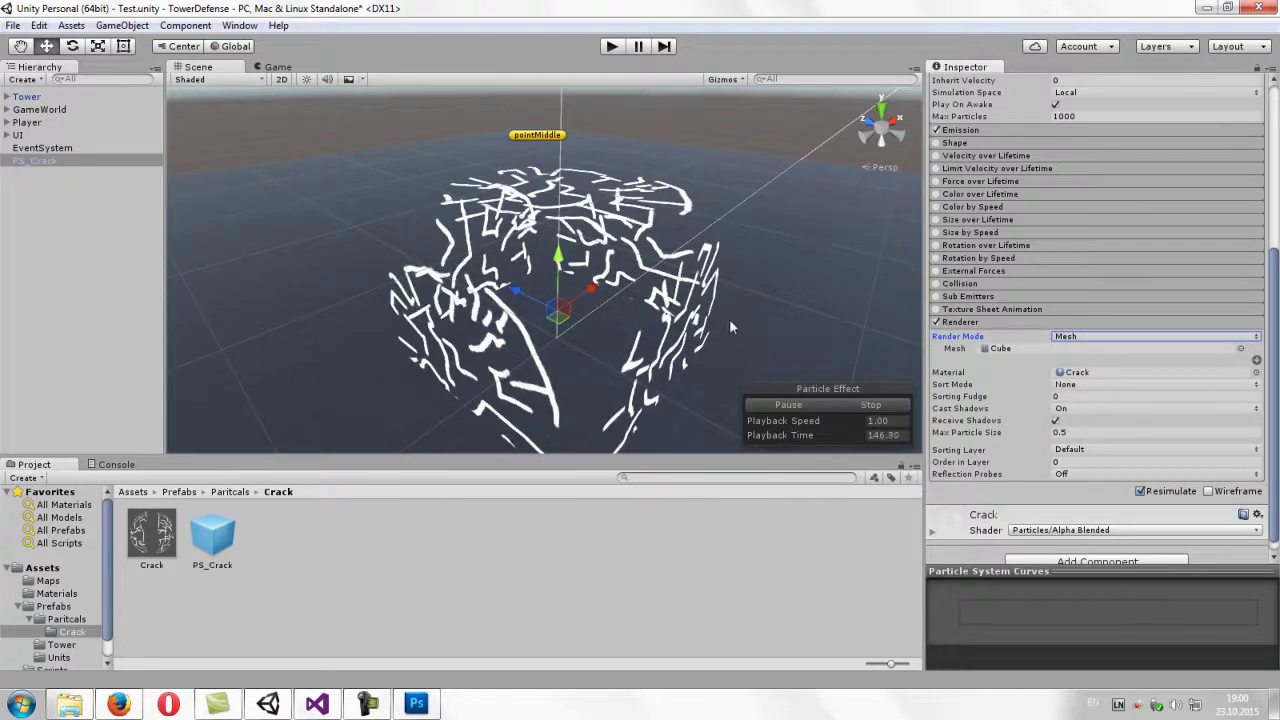
pyautogui.moveTo(730, 319); pyautogui.dragTo(686, 306, button='middle')
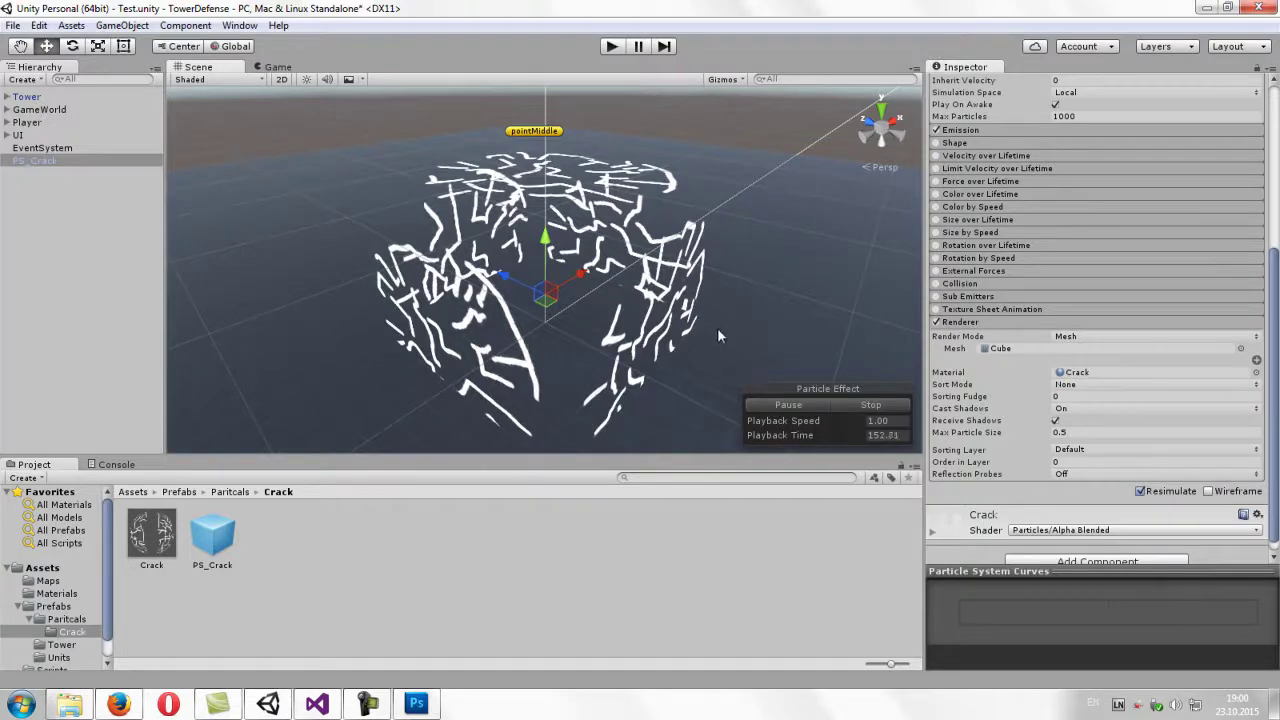
pyautogui.keyDown('alt'); pyautogui.moveTo(717, 327); pyautogui.dragTo(657, 301); pyautogui.keyUp('alt')
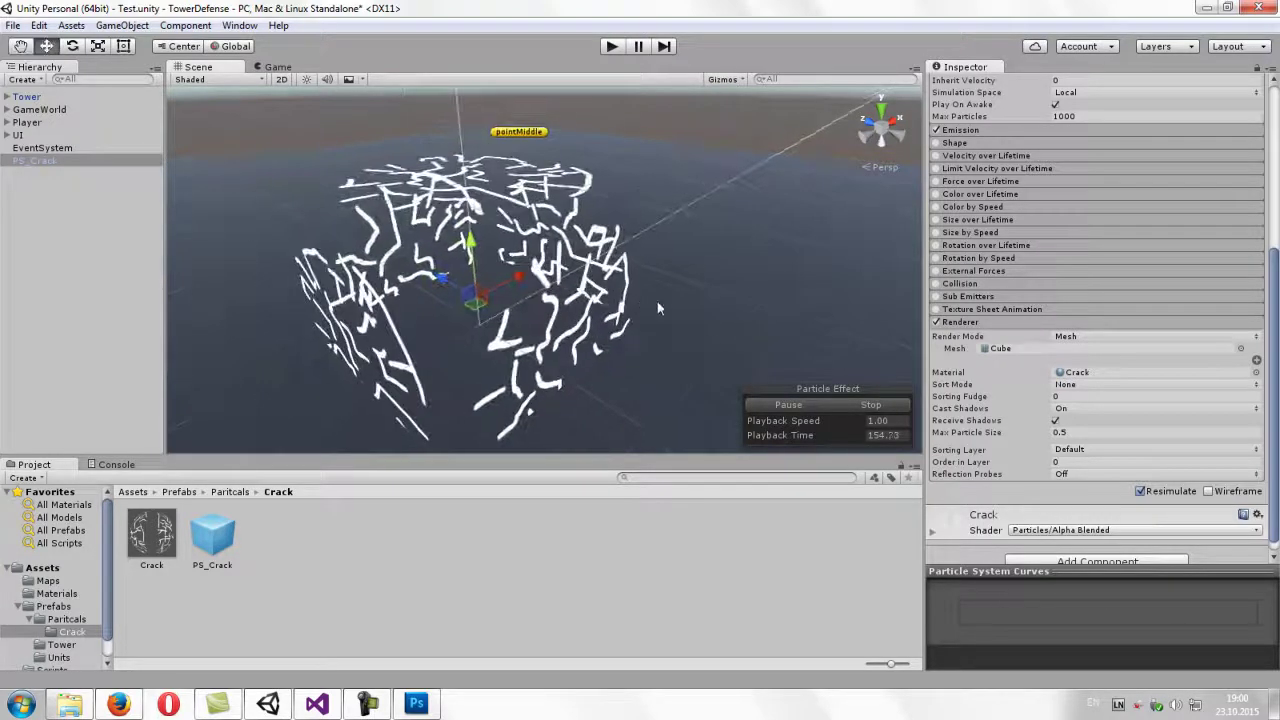
pyautogui.click(996, 351)
# - Swap the particle mesh from Cube to Quad so the crack renders as a flat decal
pyautogui.click(1243, 350)
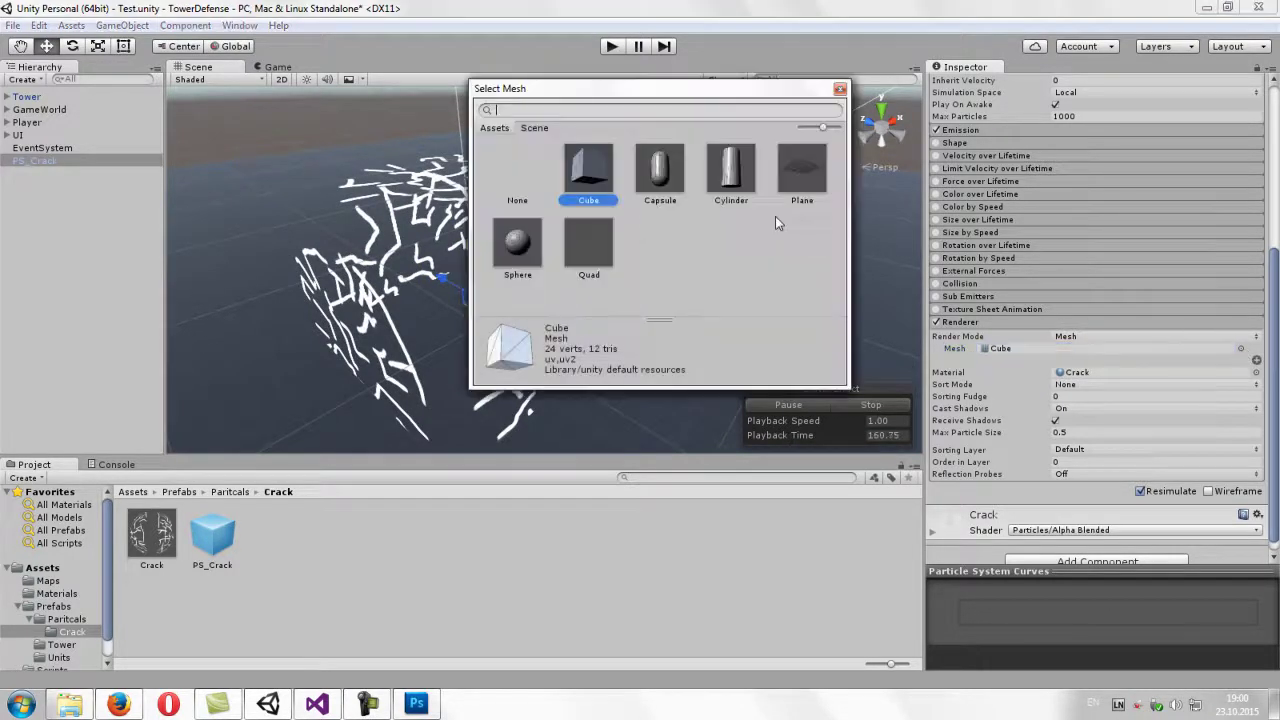
pyautogui.click(589, 247)
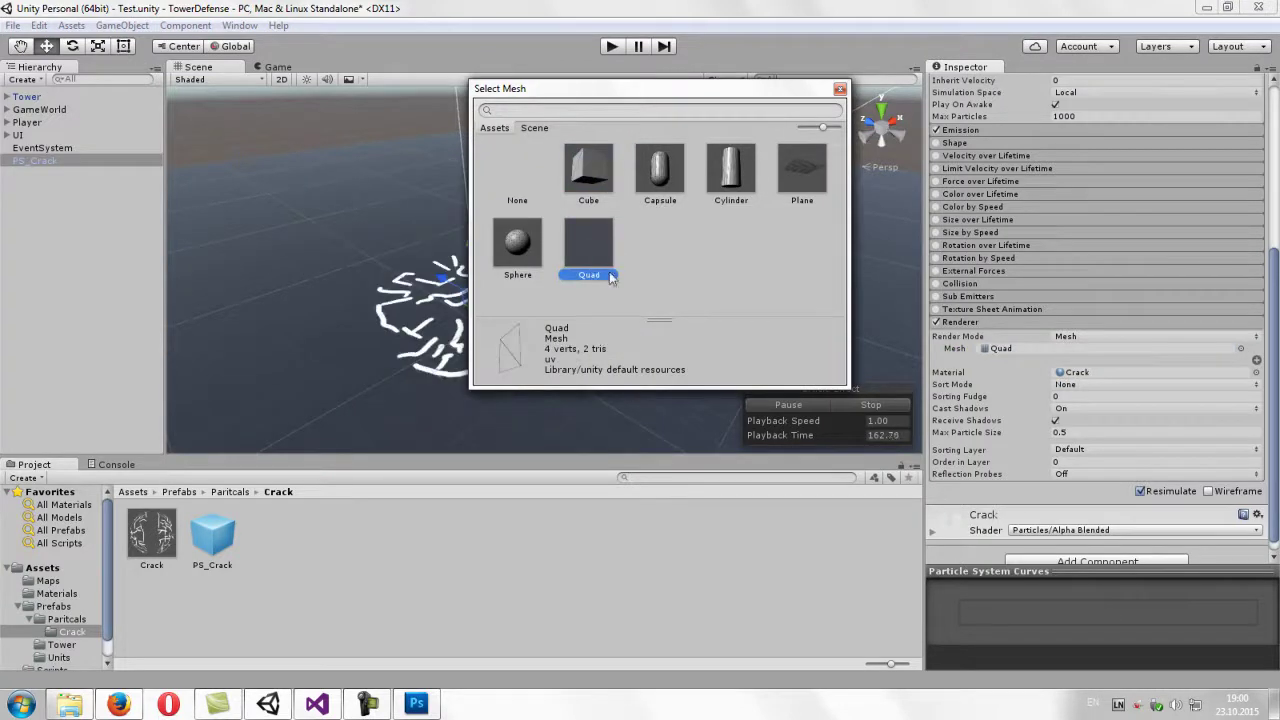
pyautogui.click(841, 92)
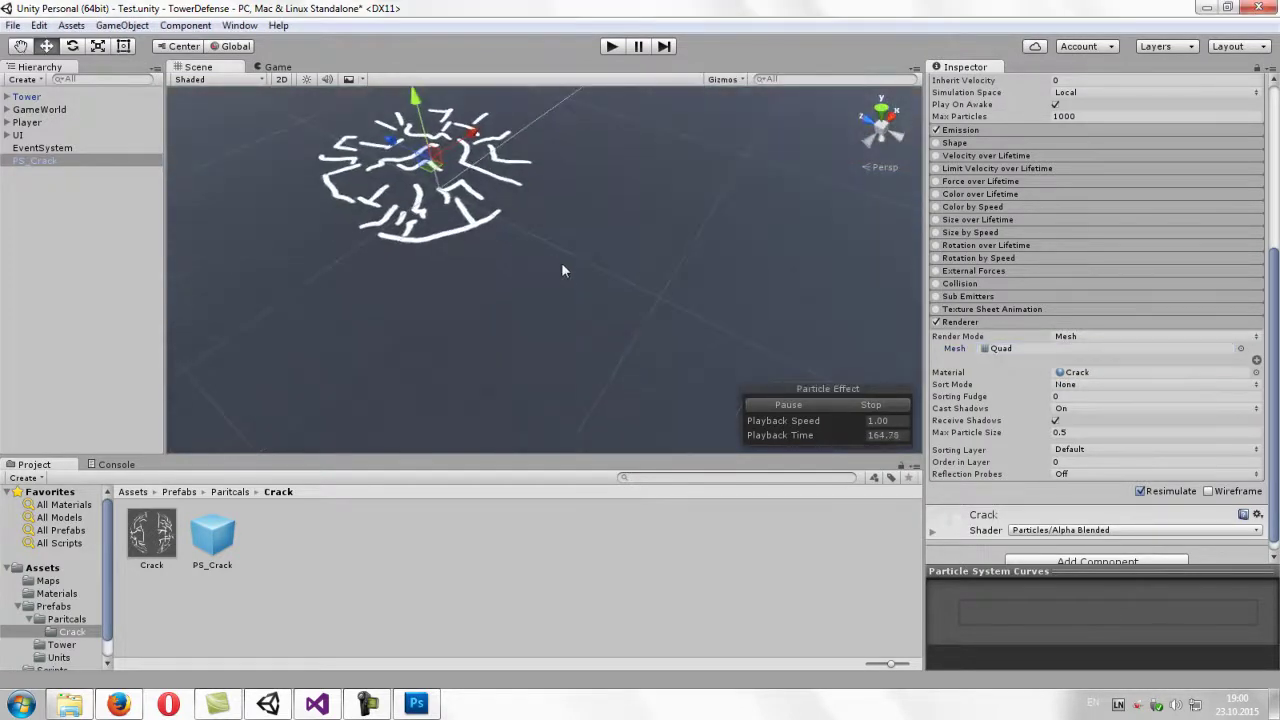
pyautogui.moveTo(563, 271)
pyautogui.mouseDown(button='middle')
pyautogui.moveTo(676, 342)
pyautogui.moveTo(634, 179)
pyautogui.moveTo(631, 208)
pyautogui.mouseUp(button='middle')
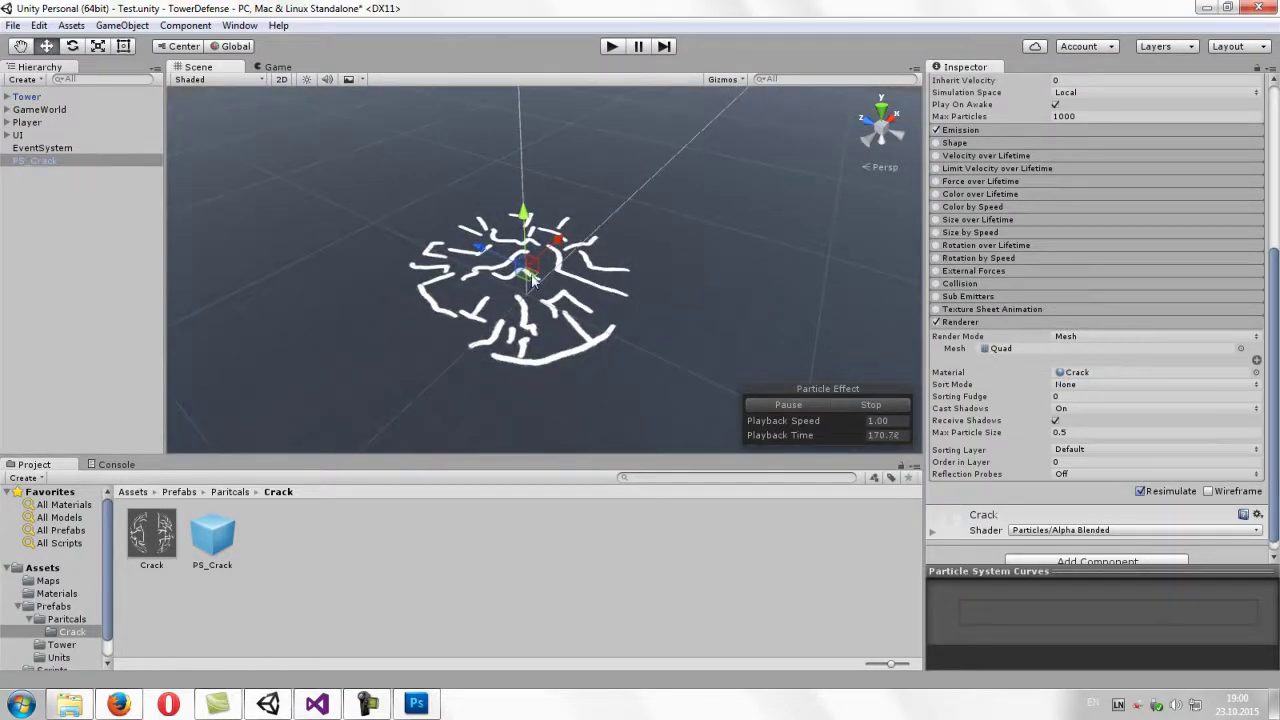
pyautogui.moveTo(745, 321); pyautogui.dragTo(705, 312, button='middle')
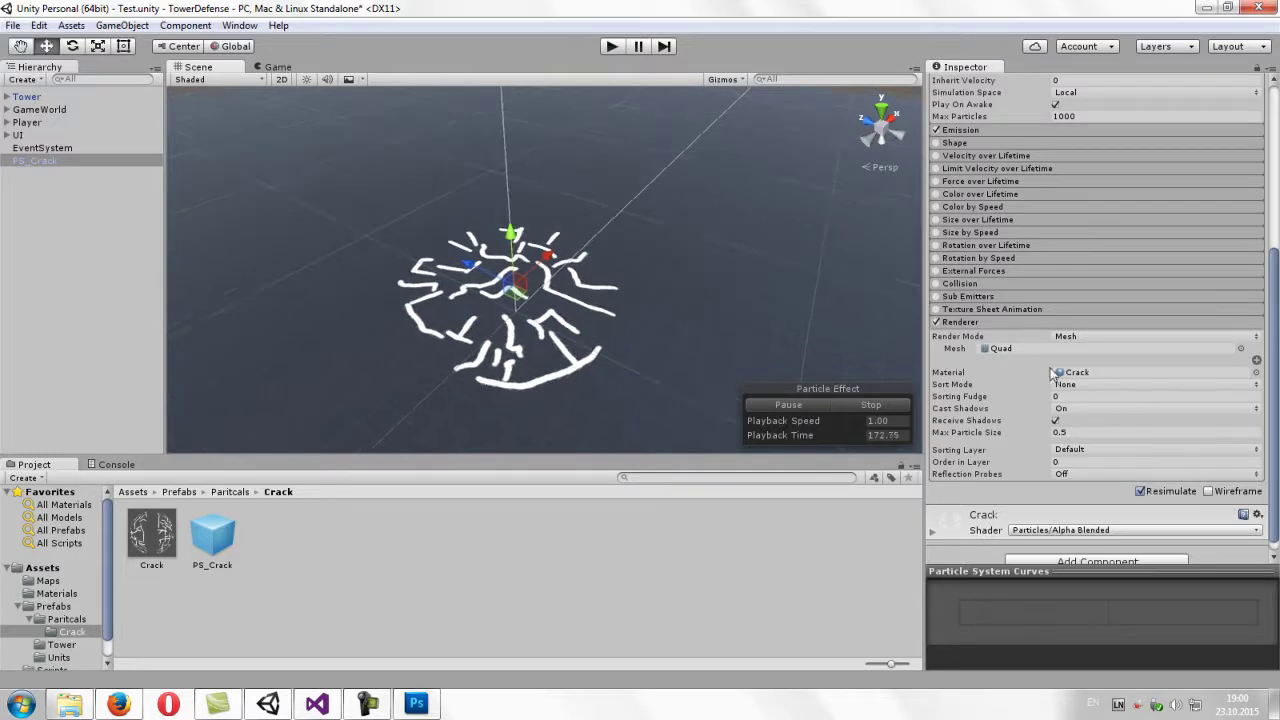
pyautogui.moveTo(1278, 334); pyautogui.dragTo(1276, 316)
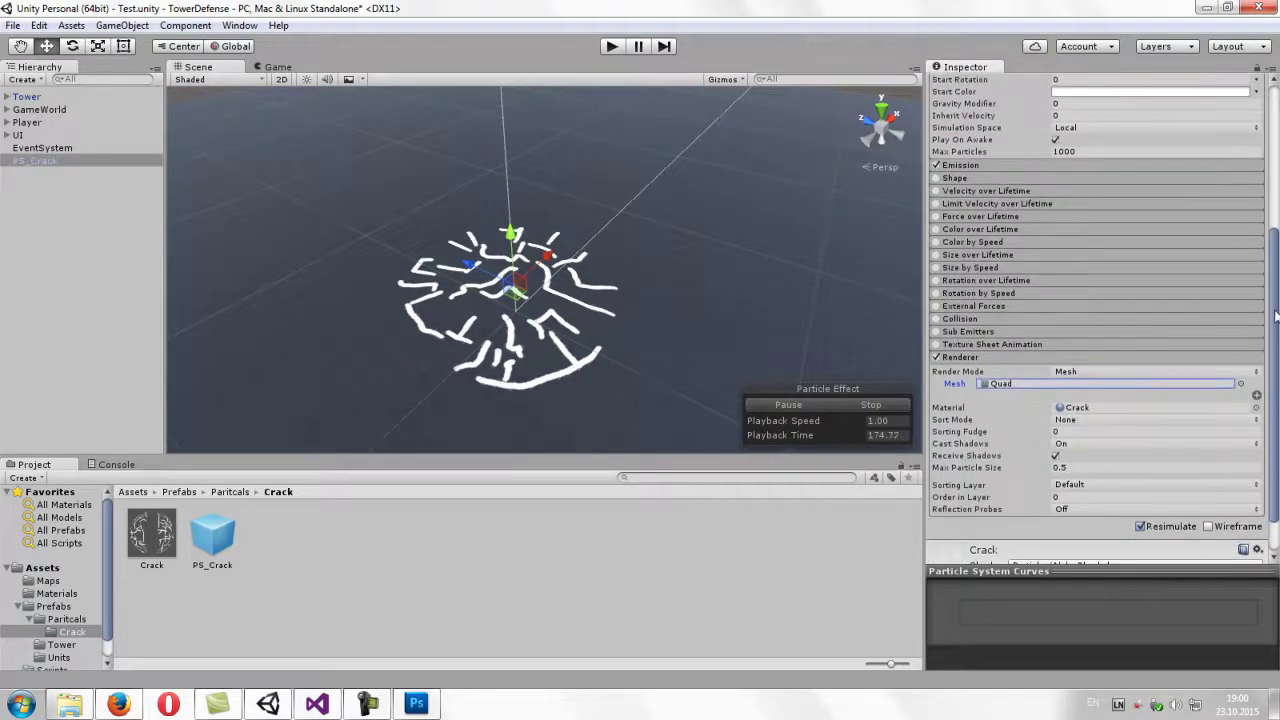
# - Expand Emission and add a burst of 30 particles at time 0.00
pyautogui.click(961, 357)
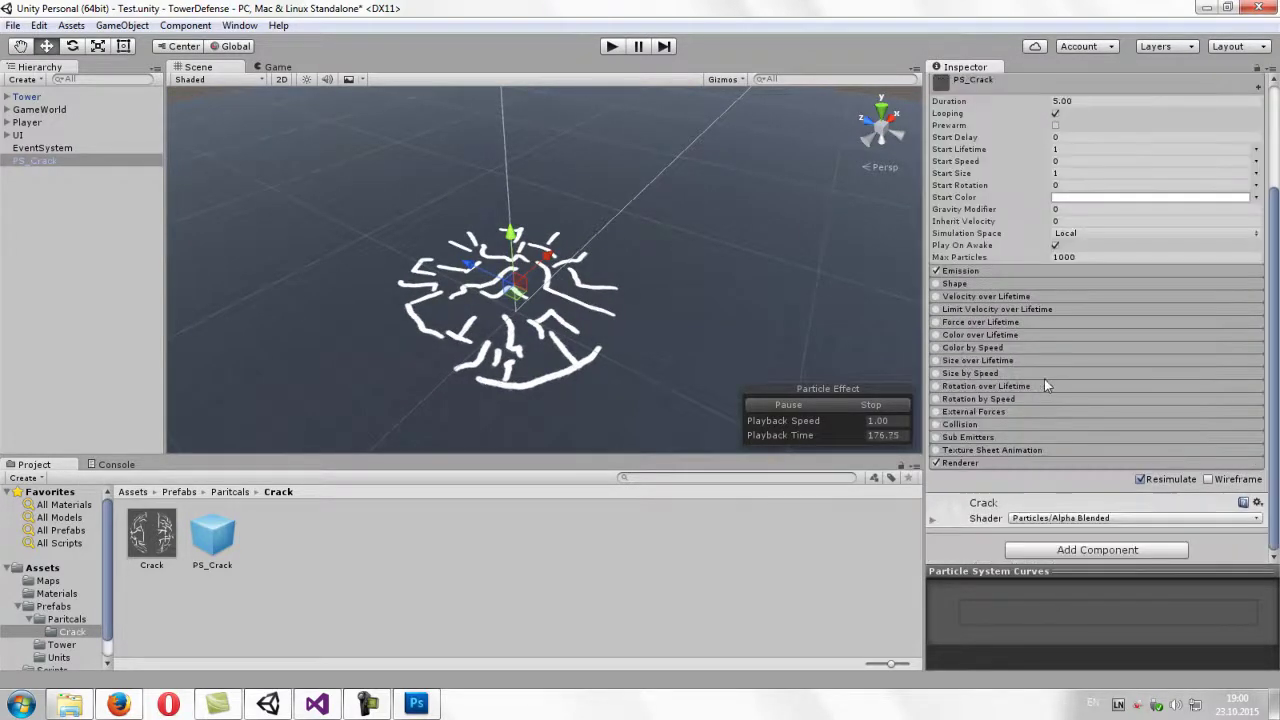
pyautogui.click(956, 271)
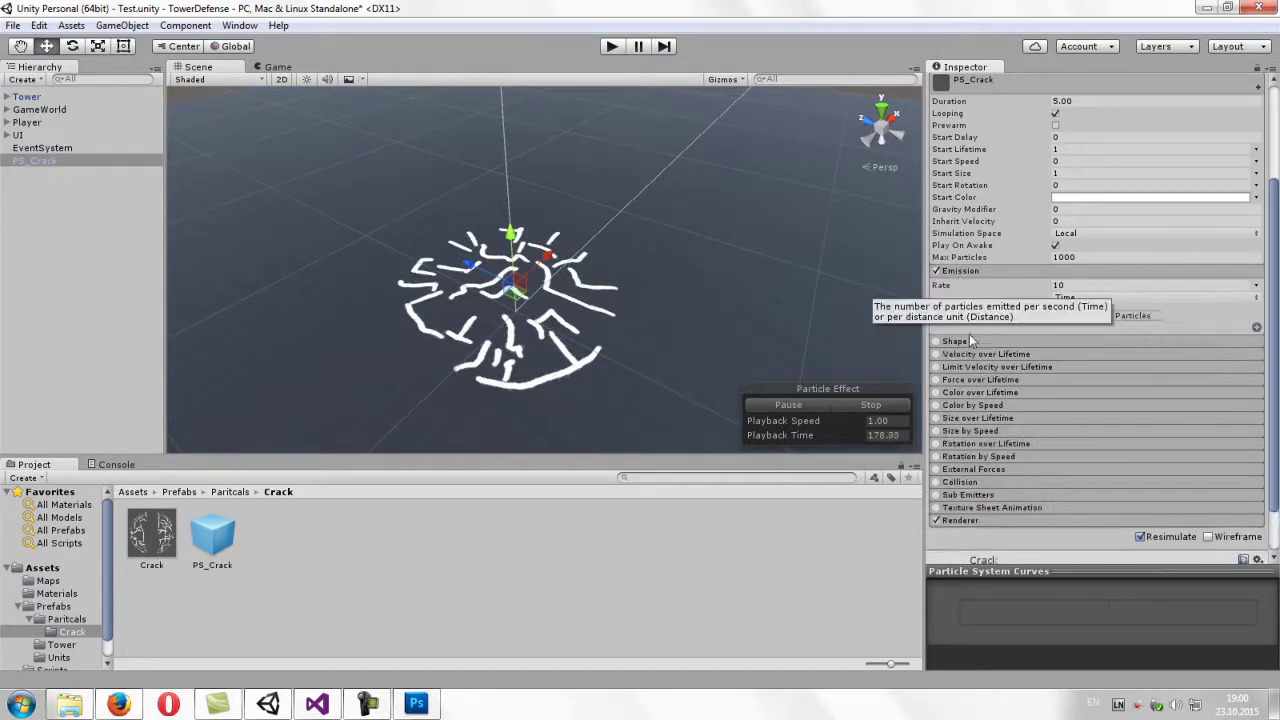
pyautogui.click(1256, 327)
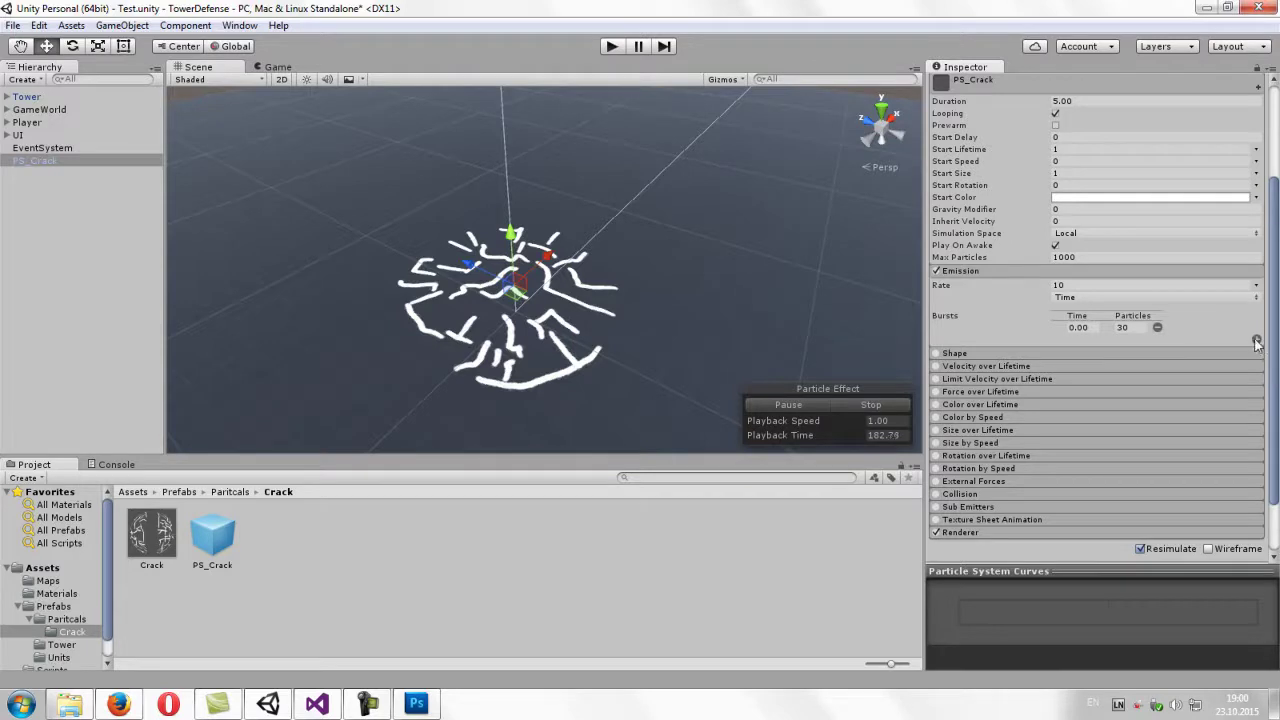
pyautogui.click(1126, 327)
# - Set emission Rate 0, Max Particles 30, Start Lifetime 0.8 and Duration 1.00
pyautogui.click(975, 290)
pyautogui.write('0')
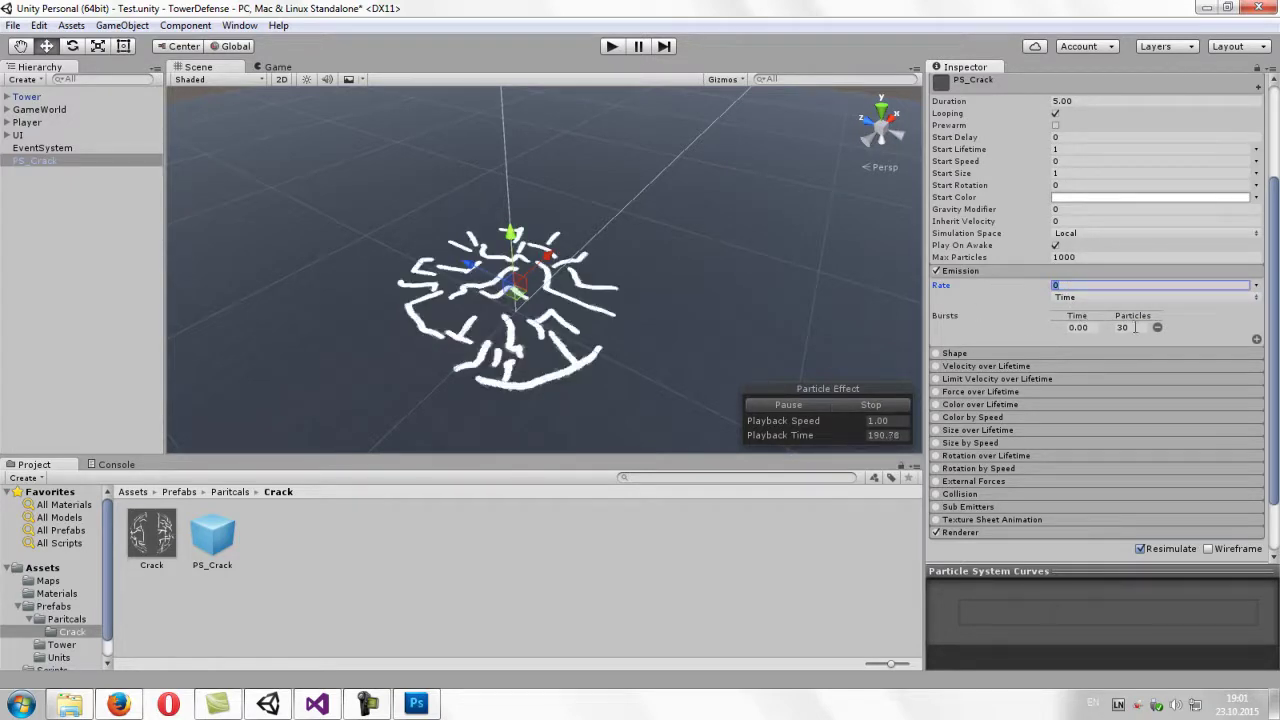
pyautogui.click(1085, 258)
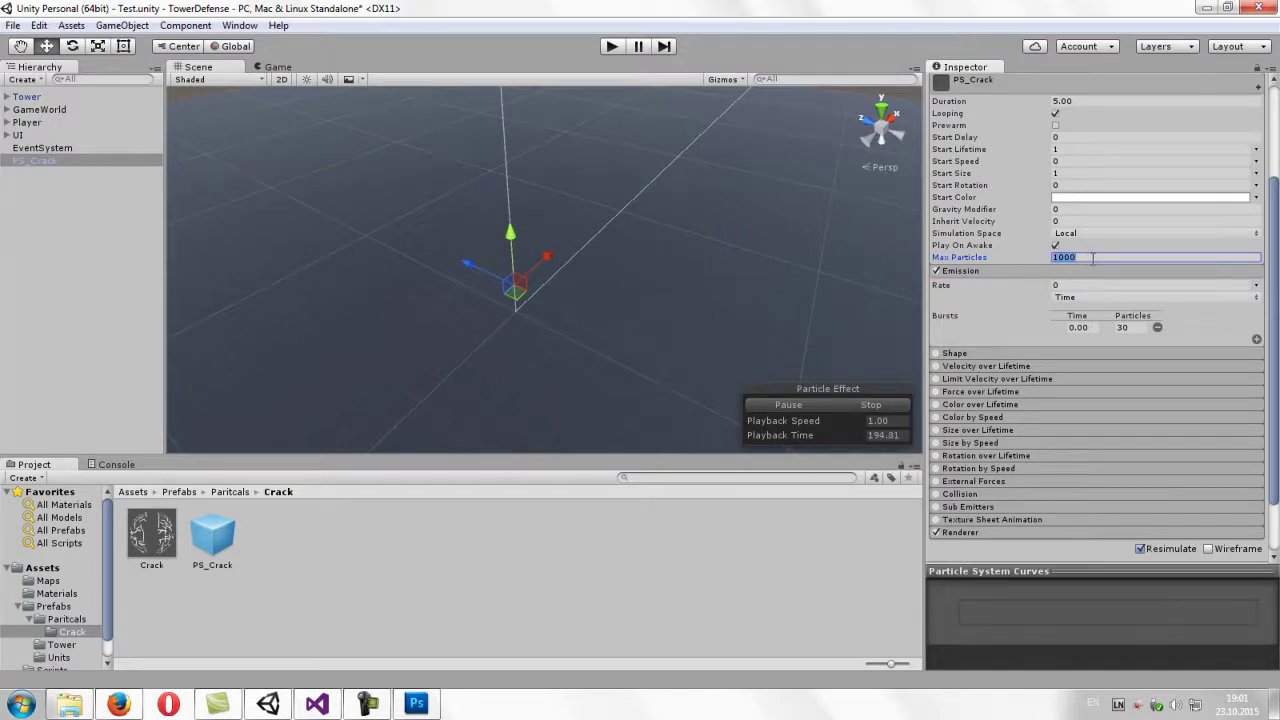
pyautogui.write('30')
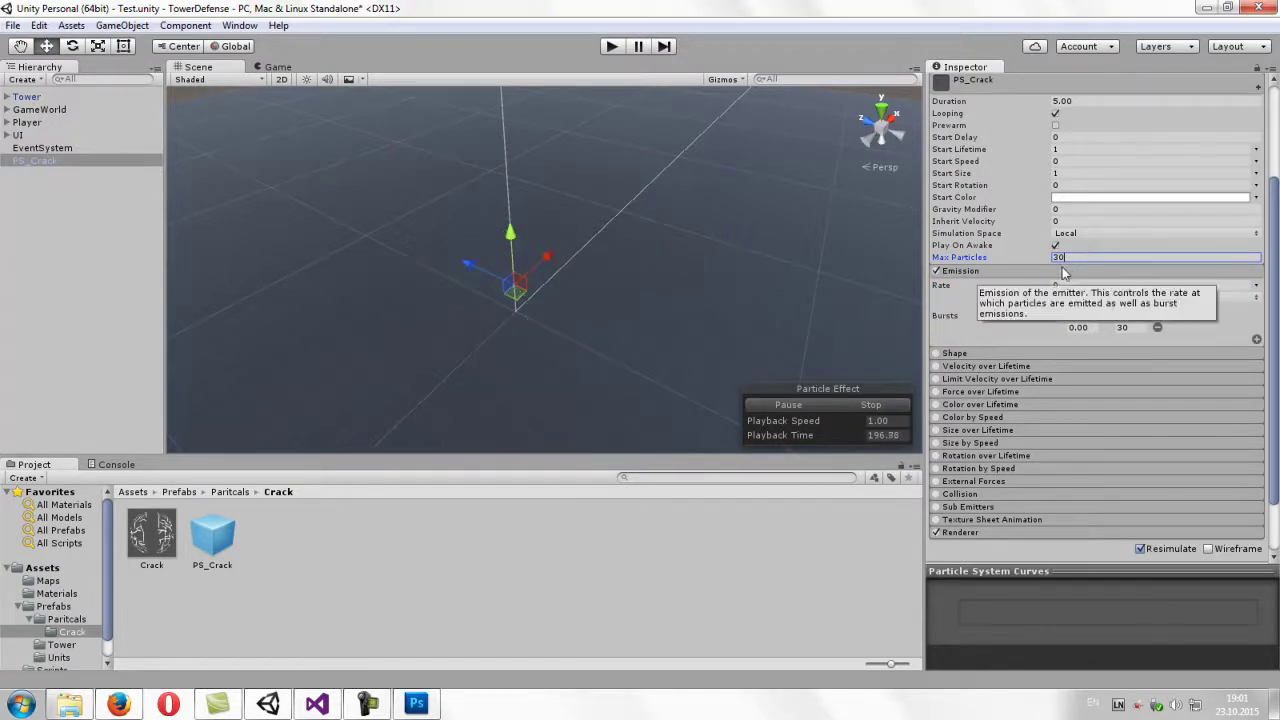
pyautogui.click(1064, 149)
pyautogui.write('0.8')
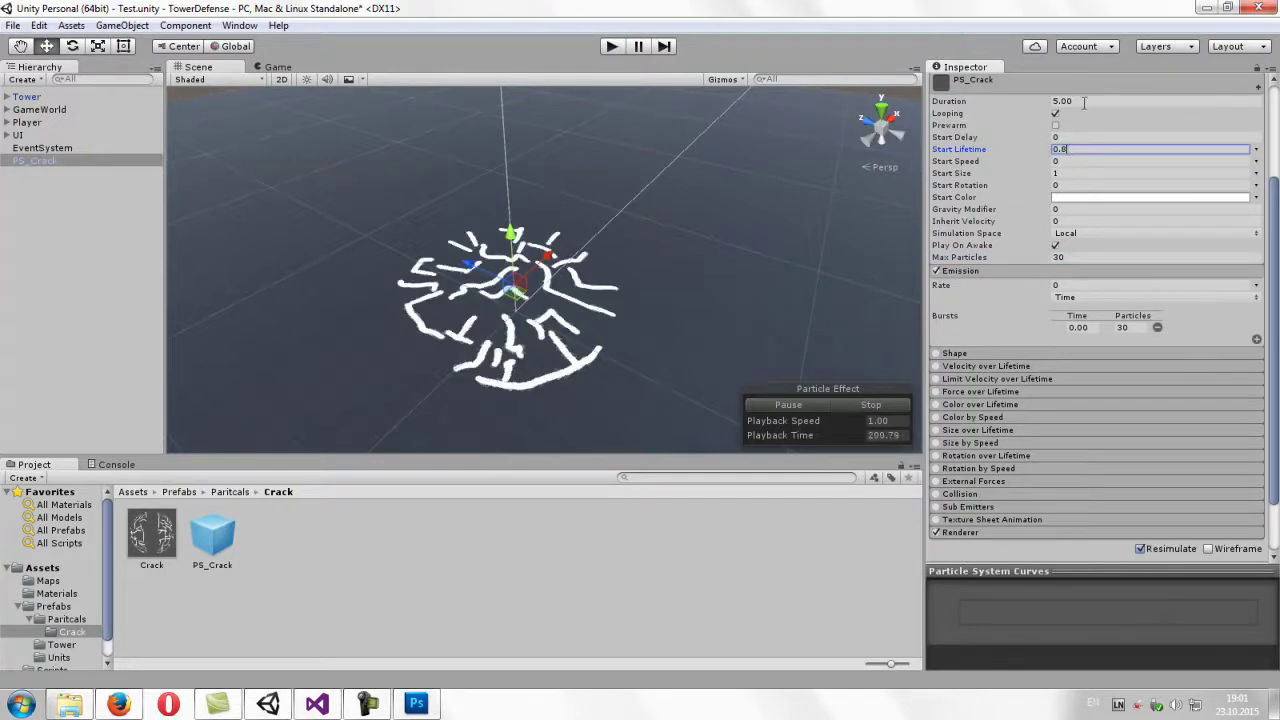
pyautogui.click(1083, 101)
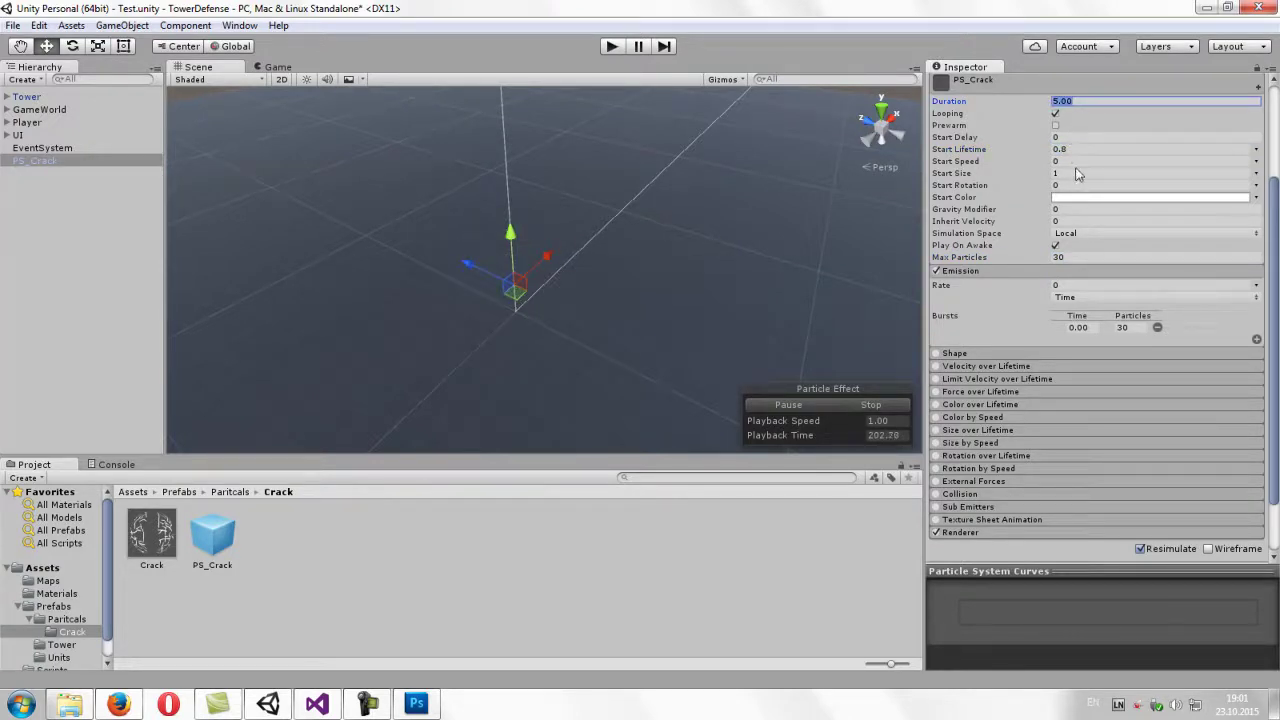
pyautogui.write('1')
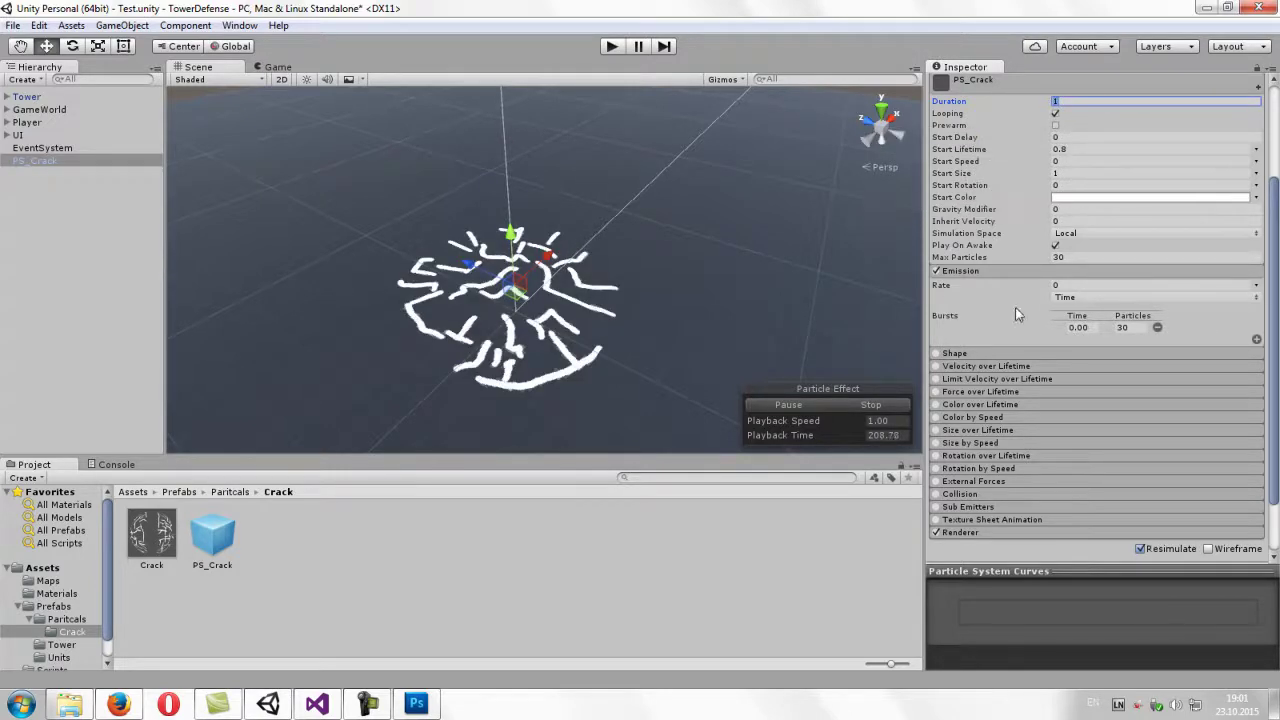
pyautogui.click(1120, 329)
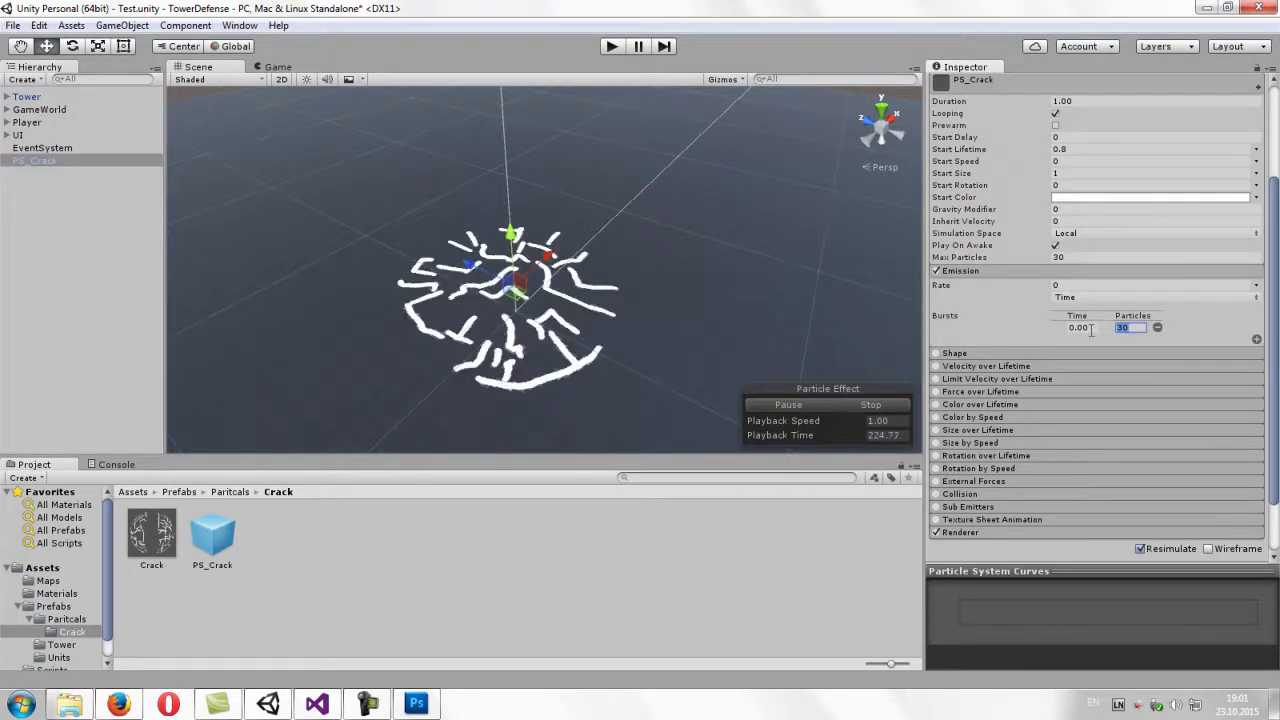
# - Confirm the burst particle count and bring up the Start Rotation mode choices
pyautogui.click(950, 290)
pyautogui.moveTo(1276, 307); pyautogui.dragTo(1277, 165)
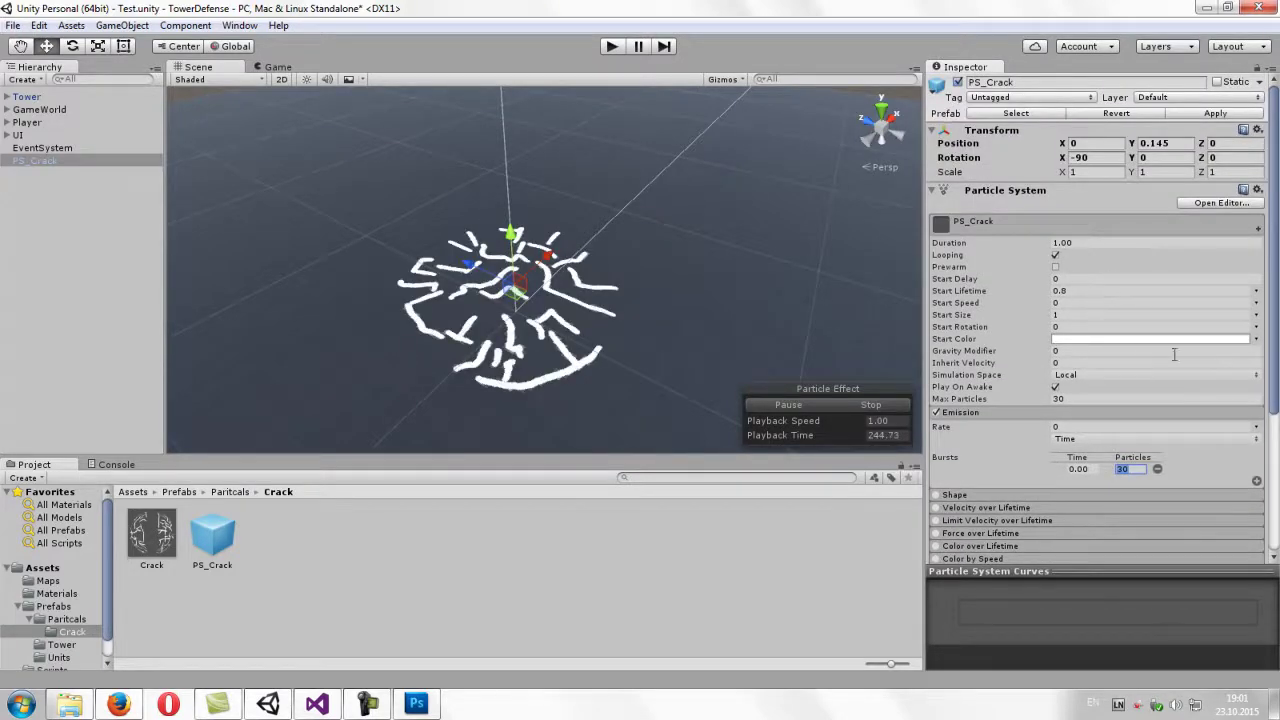
pyautogui.scroll(-2, 1070, 326)
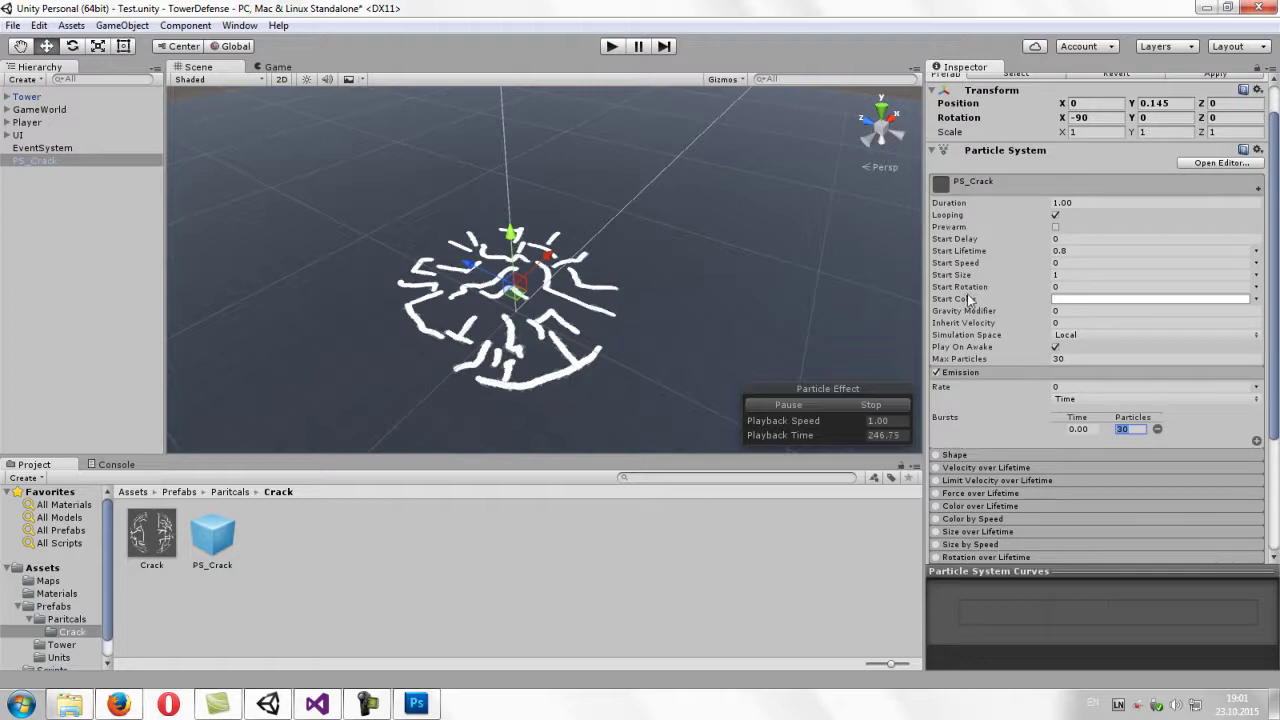
pyautogui.click(1073, 287)
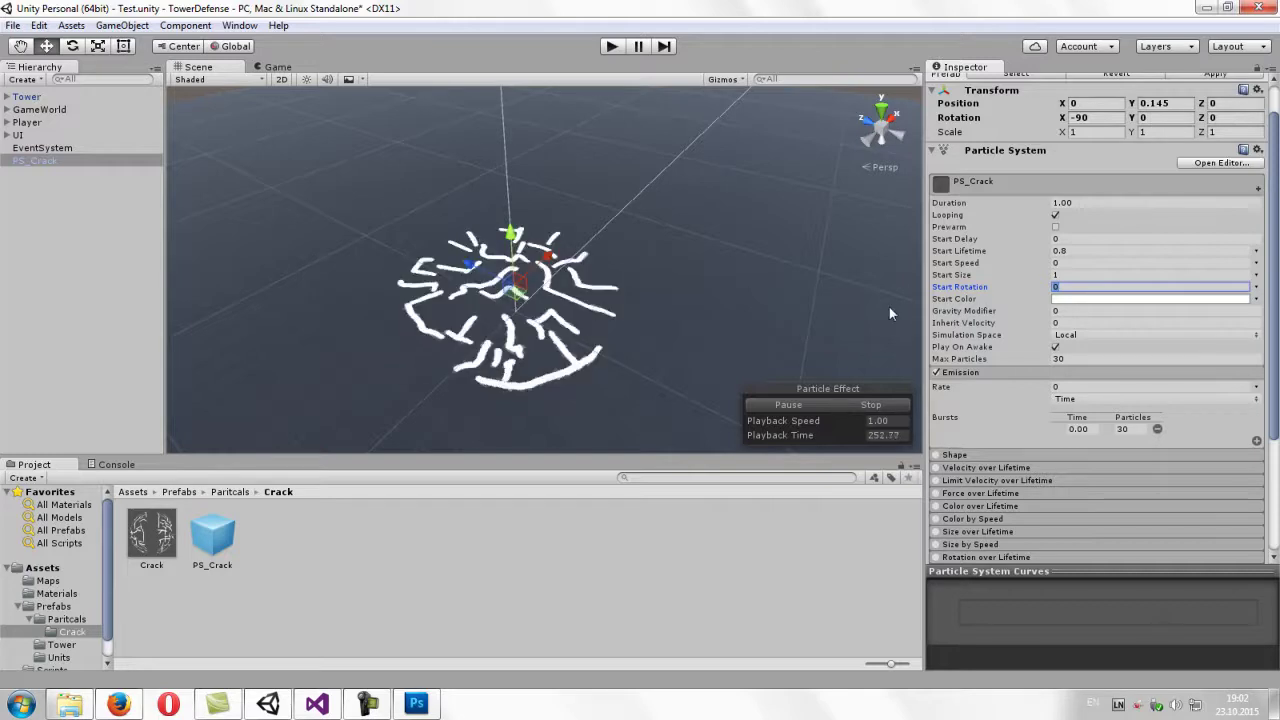
pyautogui.click(1257, 287)
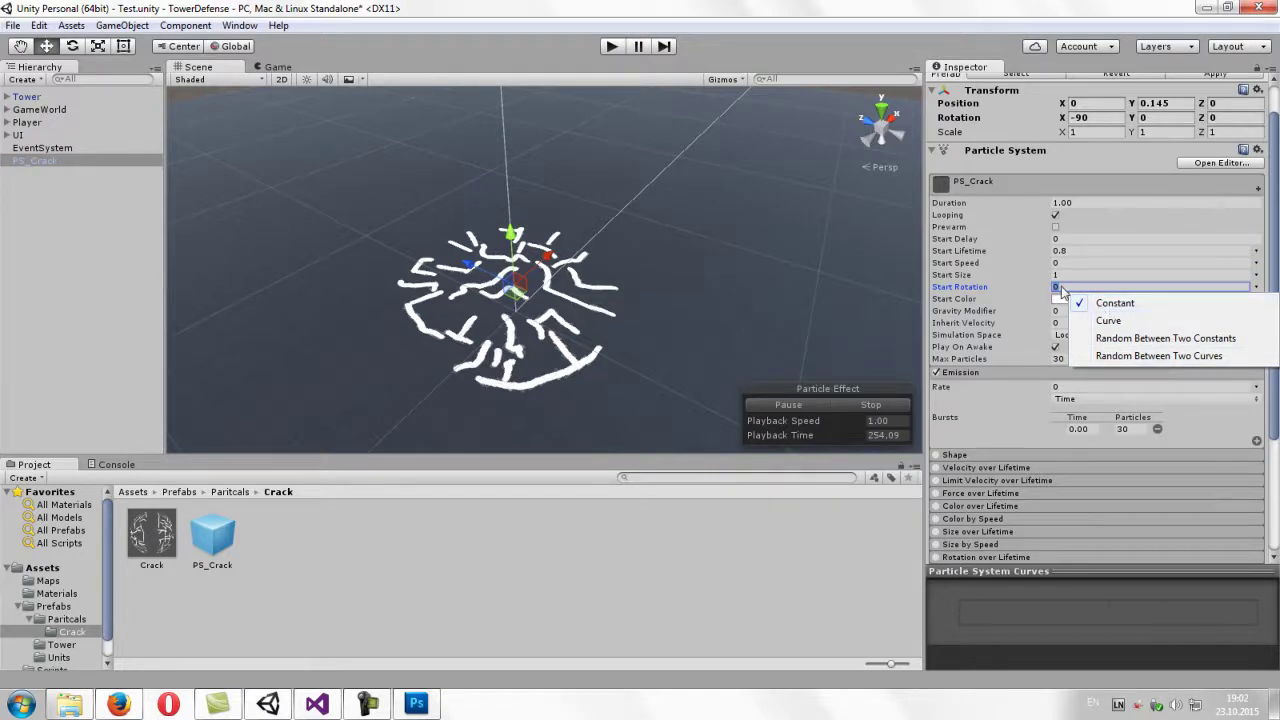
# - Make PS_Crack's Start Rotation Random Between Two Constants, from 0 to 360
pyautogui.click(1107, 321)
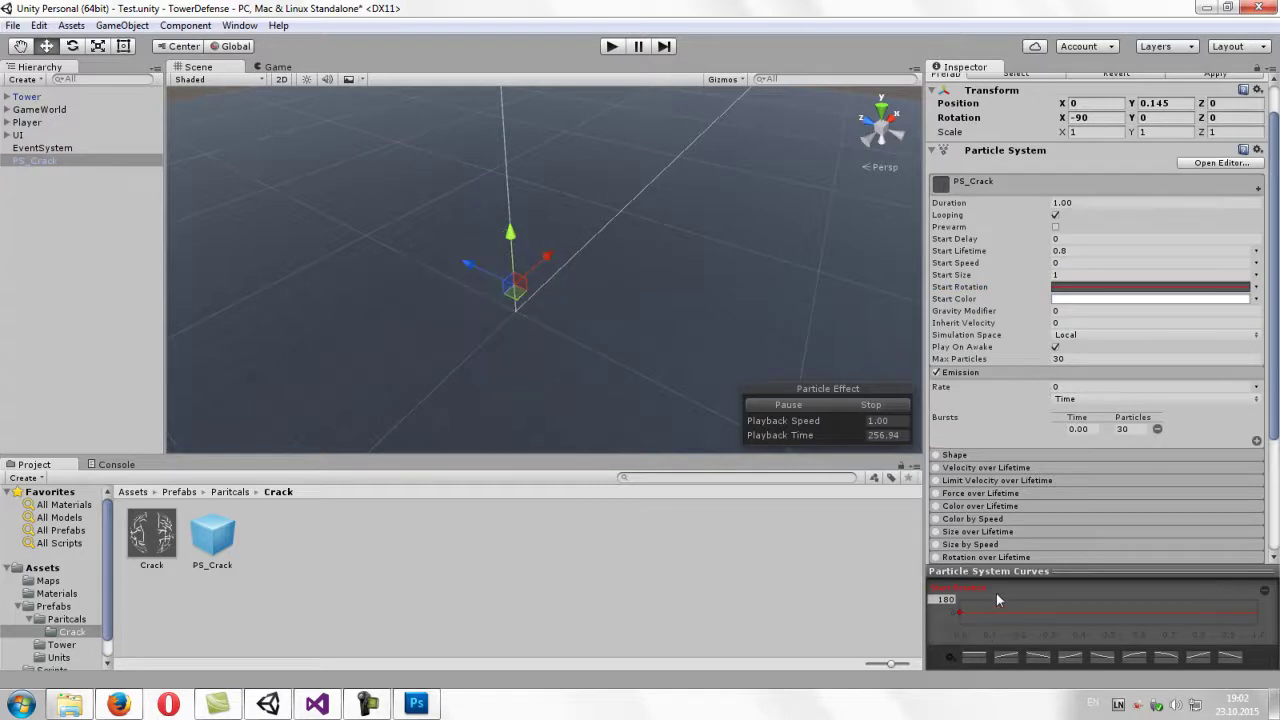
pyautogui.click(1257, 288)
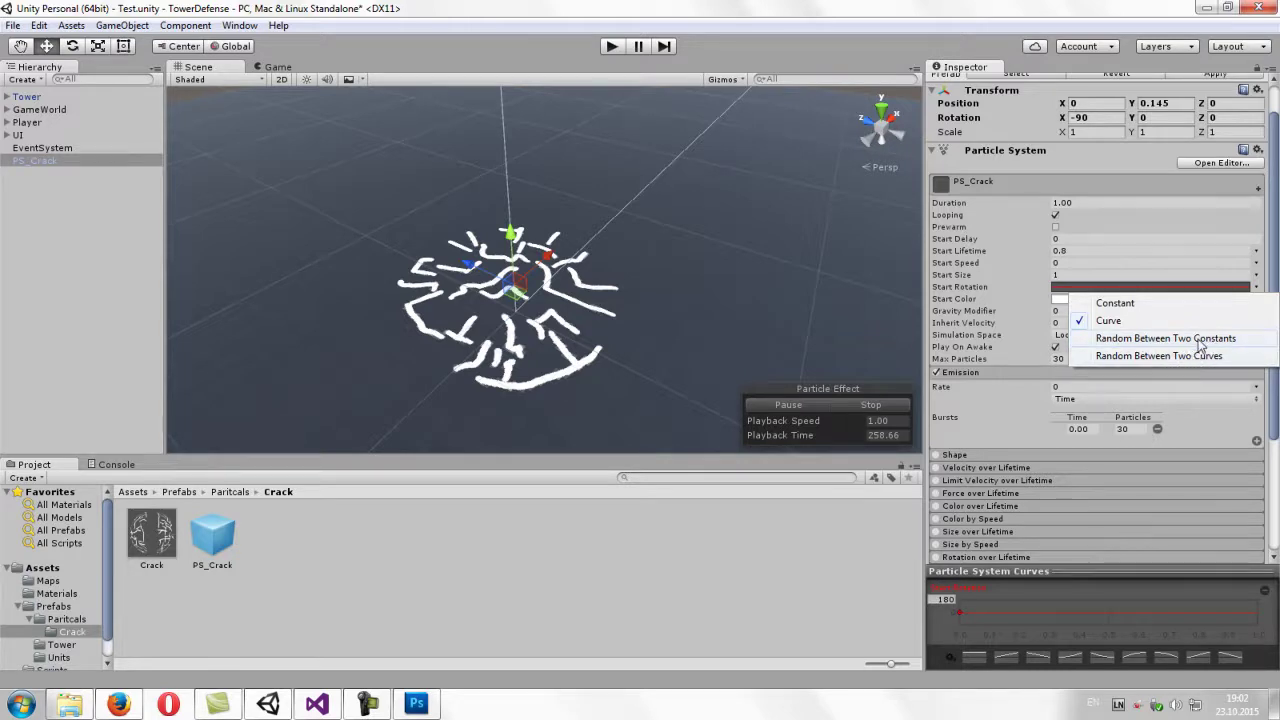
pyautogui.click(1200, 340)
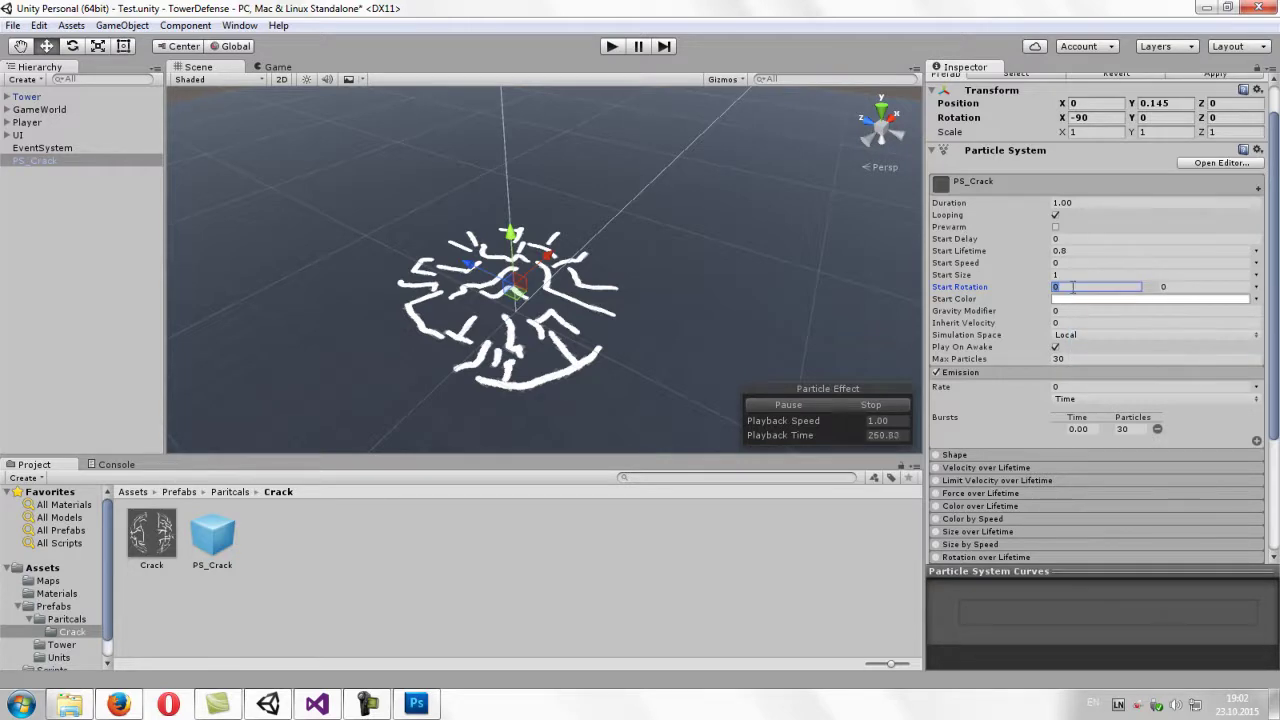
pyautogui.click(1190, 287)
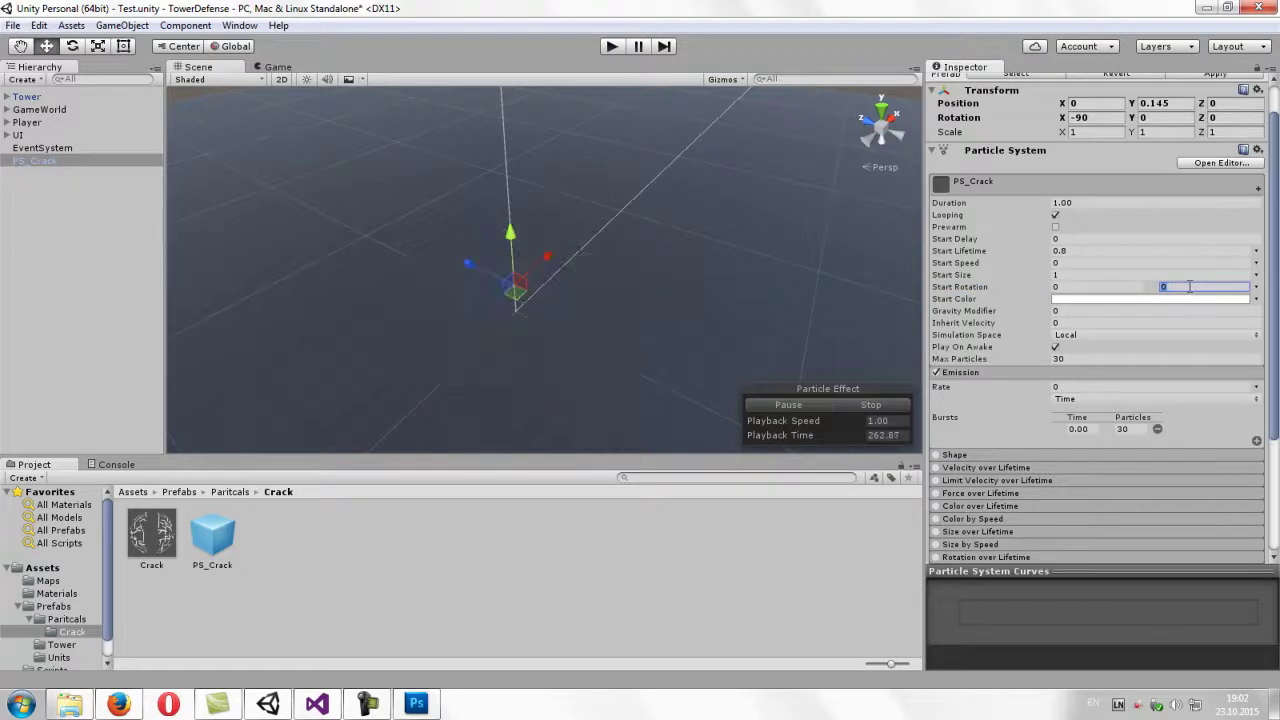
pyautogui.write('360')
pyautogui.moveTo(1275, 308); pyautogui.dragTo(1277, 345)
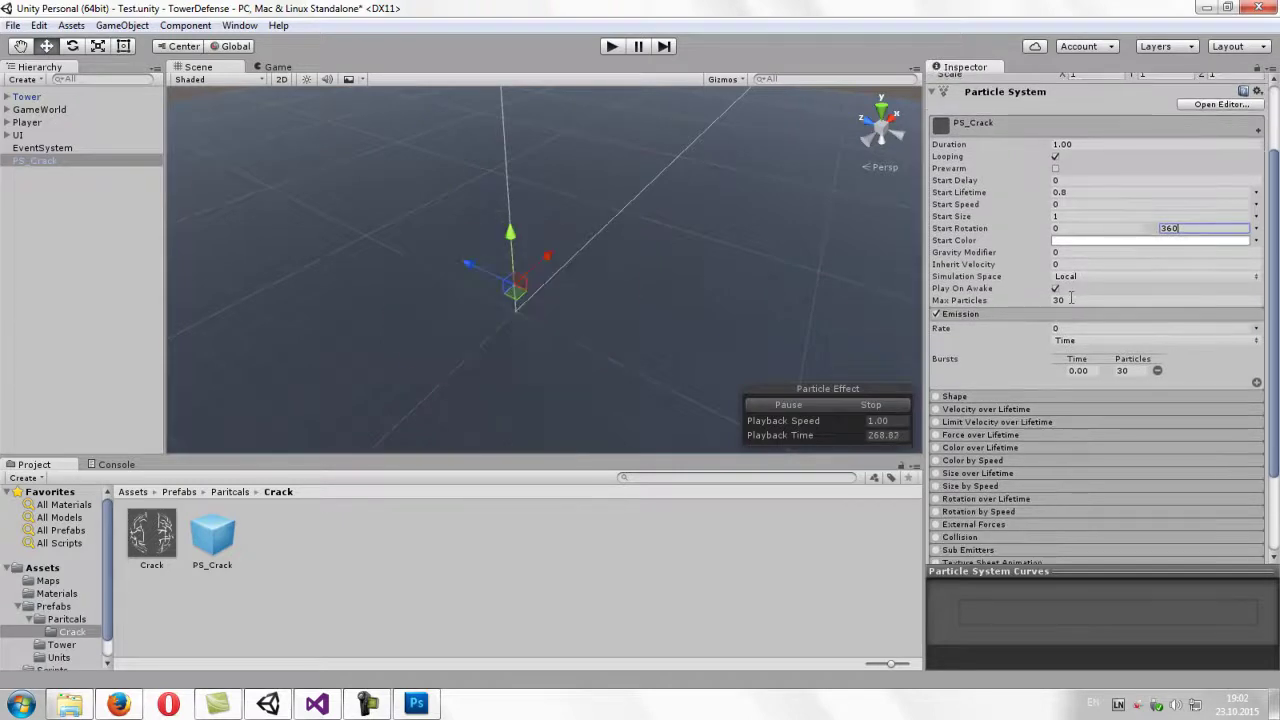
pyautogui.click(996, 300)
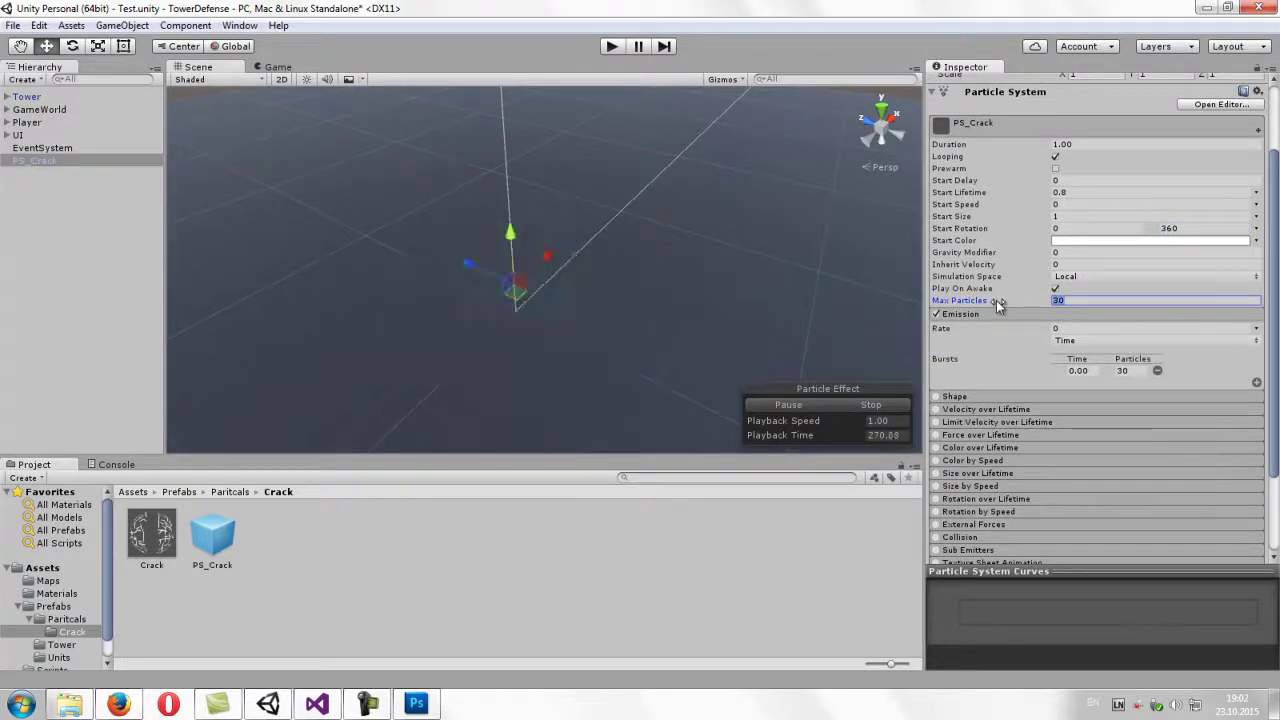
# - Cap PS_Crack's Max Particles at 2
pyautogui.write('3')
pyautogui.doubleClick(1072, 300)
pyautogui.write('2')
pyautogui.write('3')
pyautogui.write('10')
pyautogui.click(1081, 300)
pyautogui.press('Return')
pyautogui.write('2')
pyautogui.press('Return')
pyautogui.moveTo(1273, 309); pyautogui.dragTo(1278, 358)
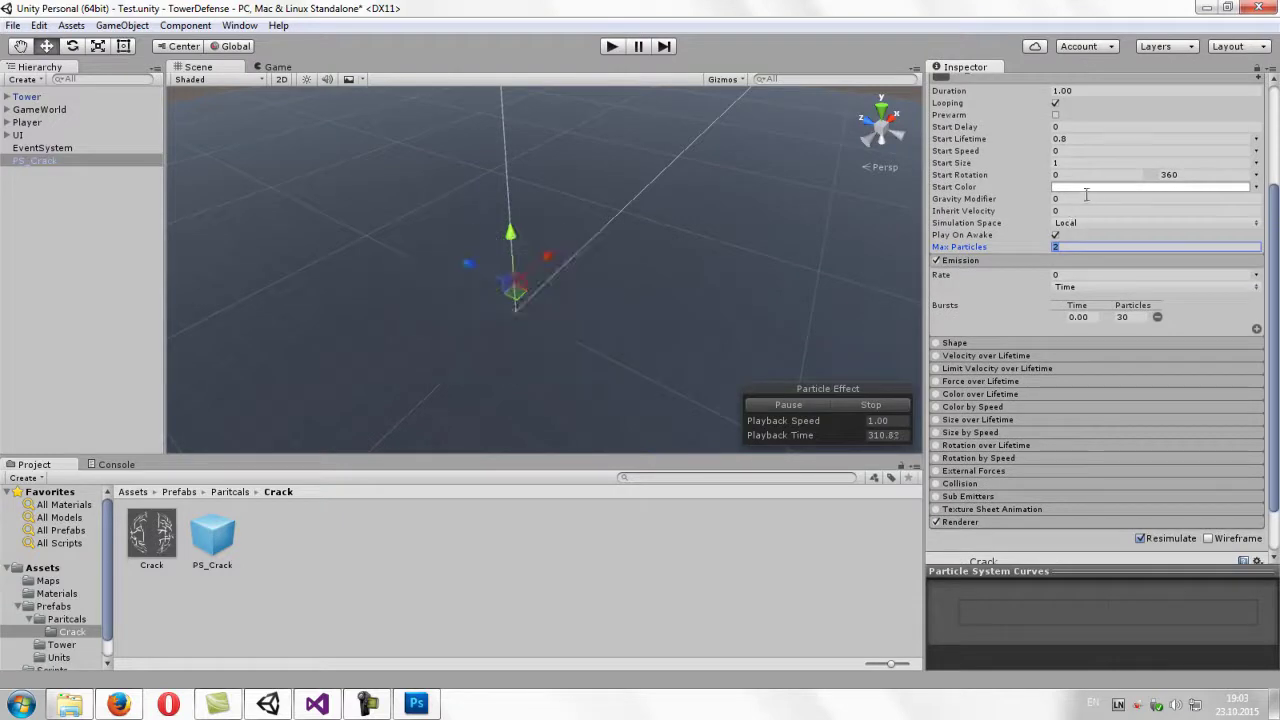
# - Set PS_Crack's Start Color to black (000000FF) and collapse the Emission module
pyautogui.click(1066, 188)
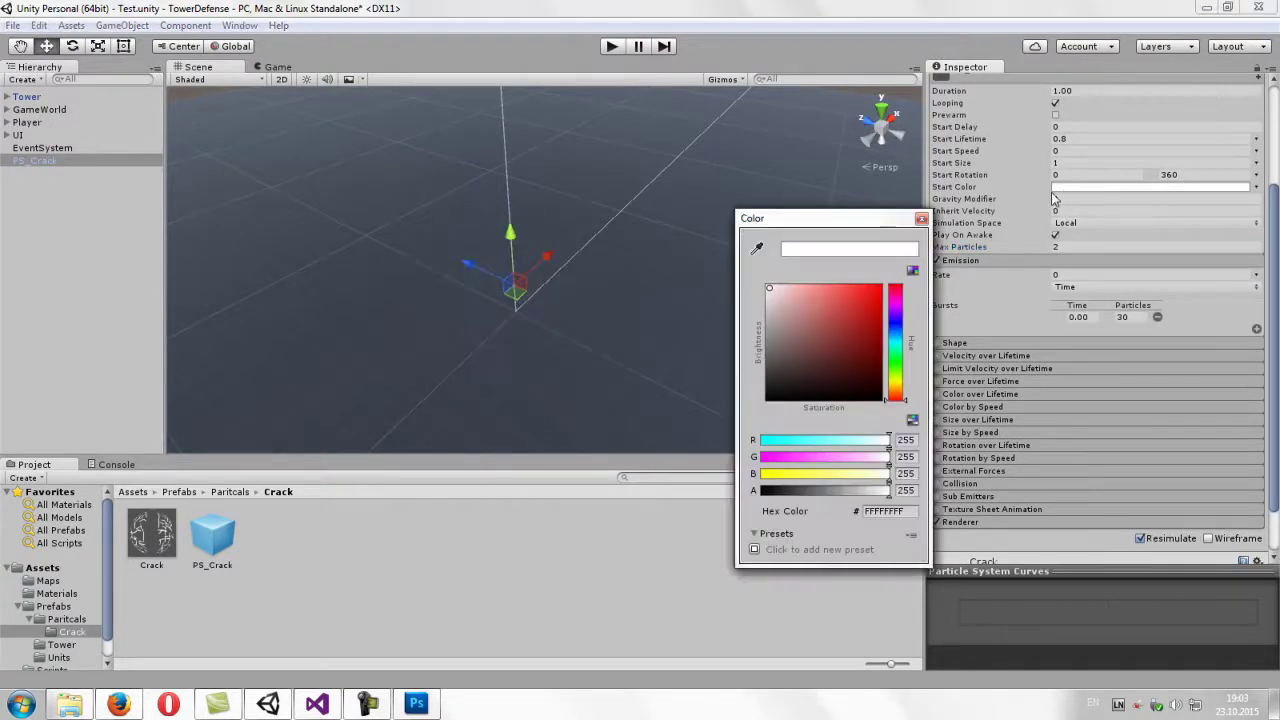
pyautogui.moveTo(868, 307); pyautogui.dragTo(884, 288)
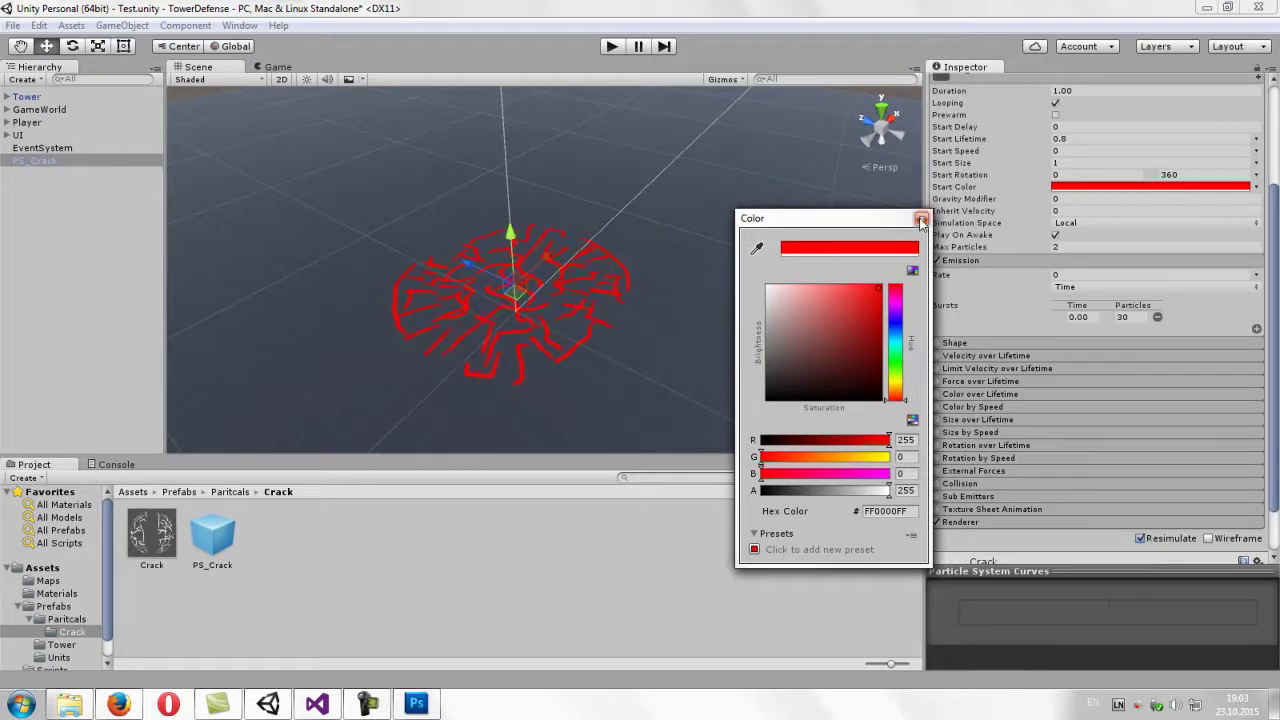
pyautogui.moveTo(787, 393)
pyautogui.mouseDown()
pyautogui.moveTo(767, 399)
pyautogui.moveTo(771, 412)
pyautogui.mouseUp()
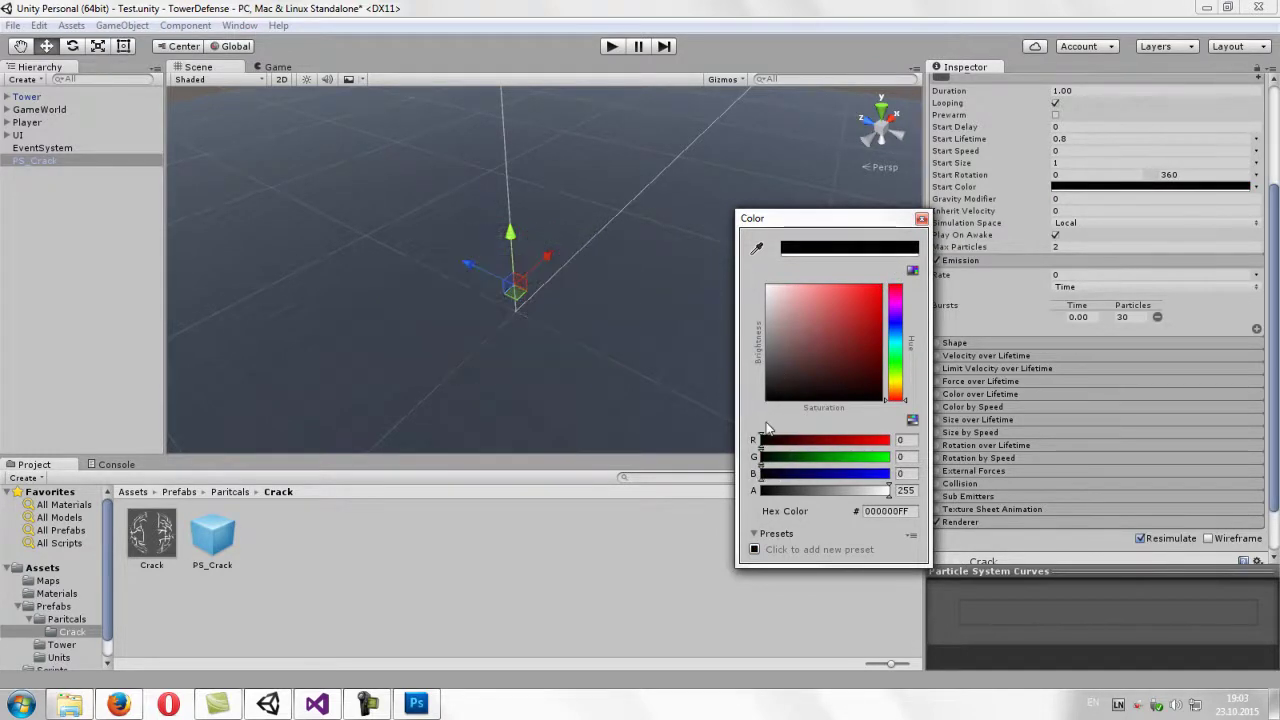
pyautogui.click(922, 219)
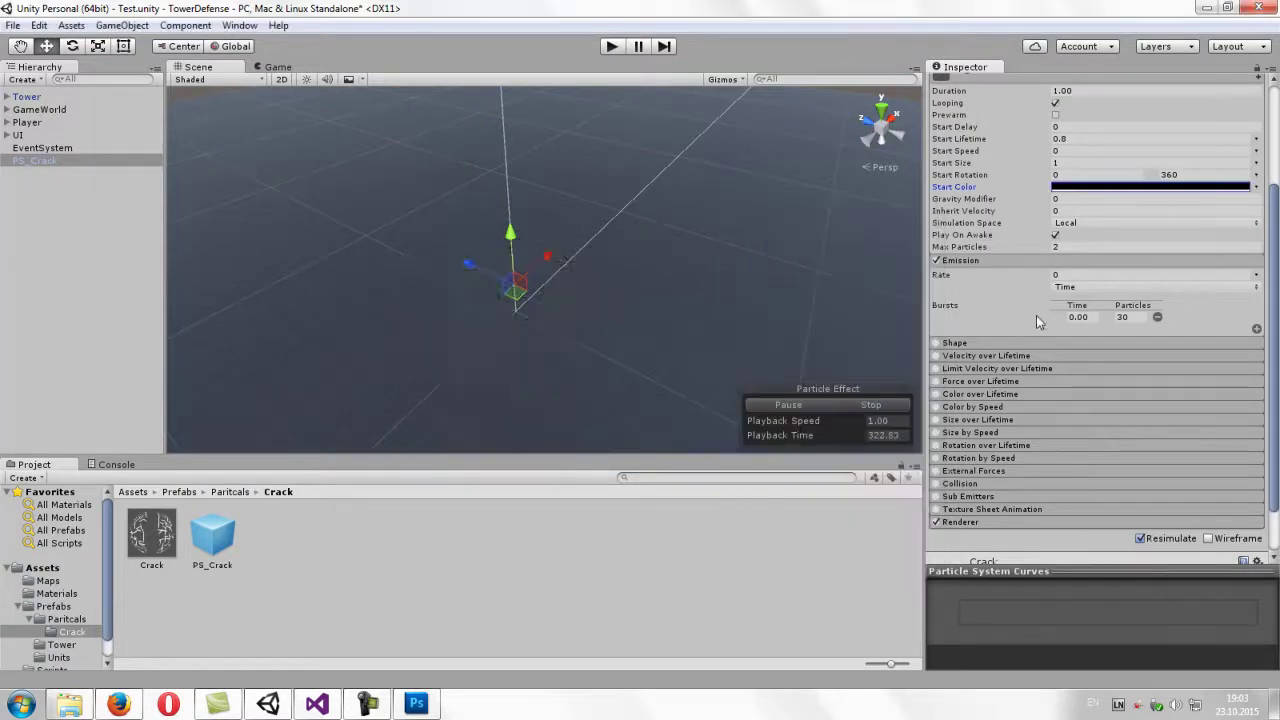
pyautogui.scroll(-5, 1276, 332)
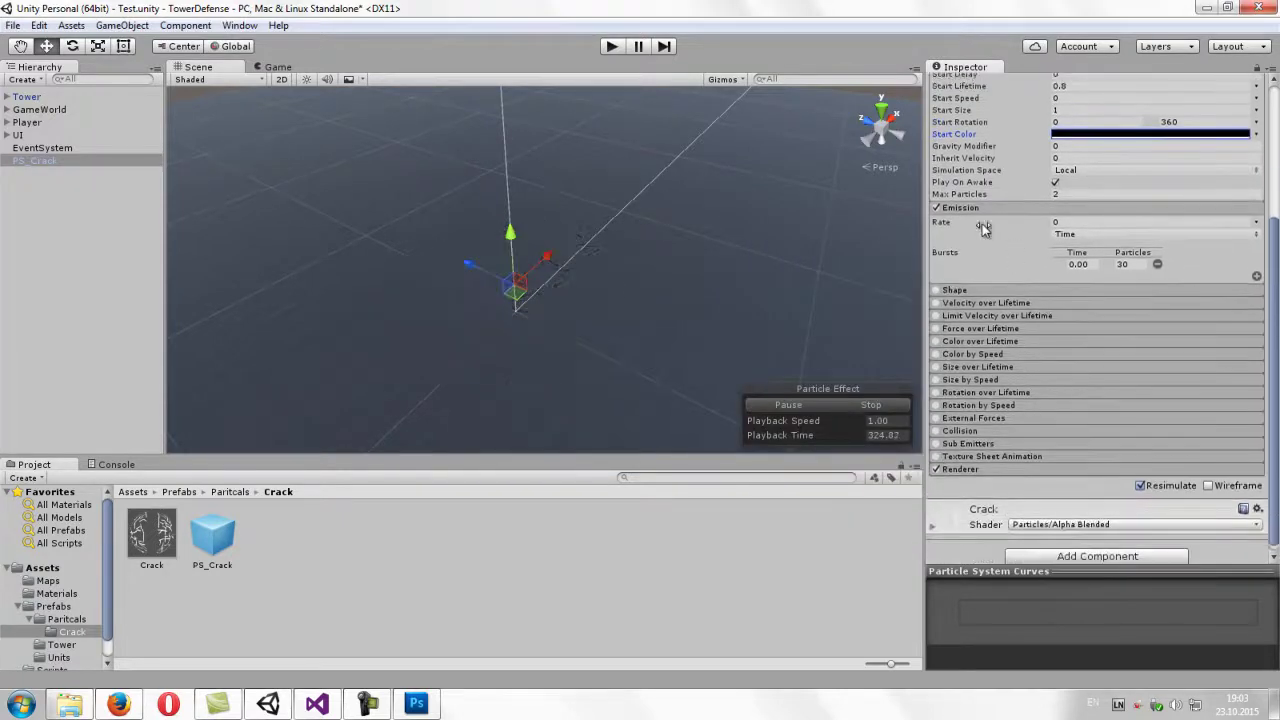
pyautogui.click(960, 210)
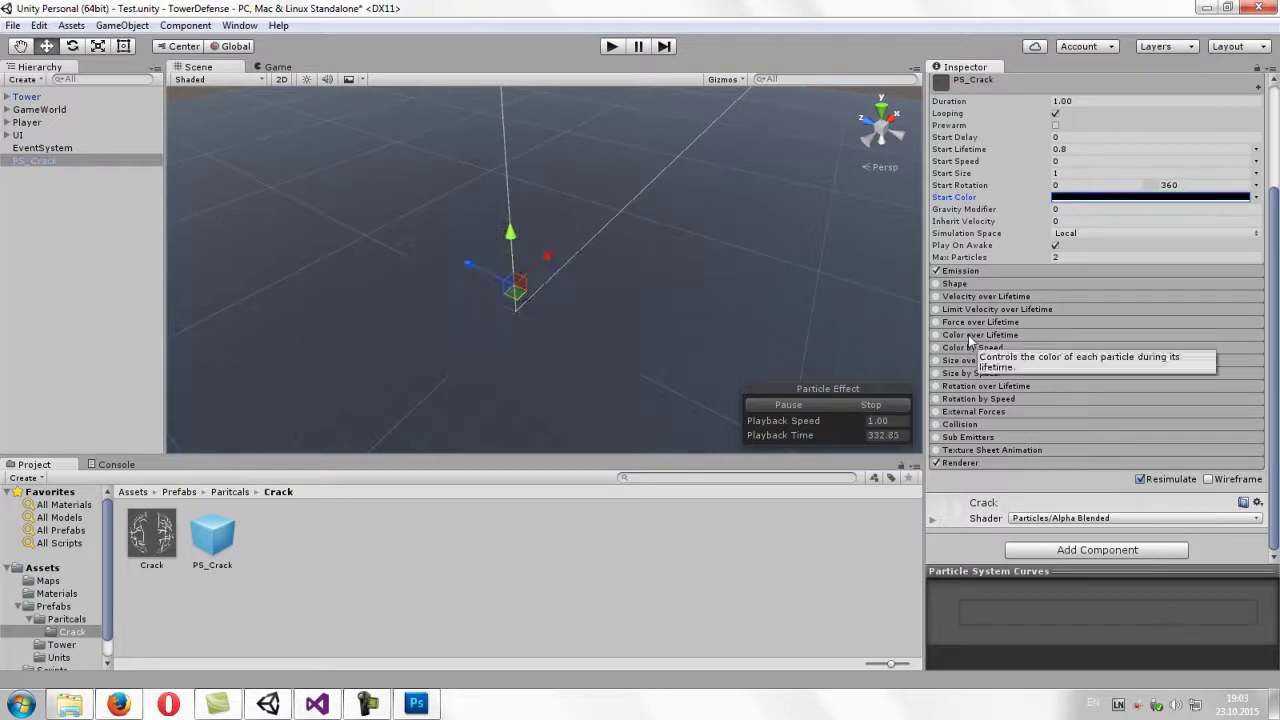
# - Enable and expand PS_Crack's Color over Lifetime module
pyautogui.click(968, 334)
pyautogui.click(937, 335)
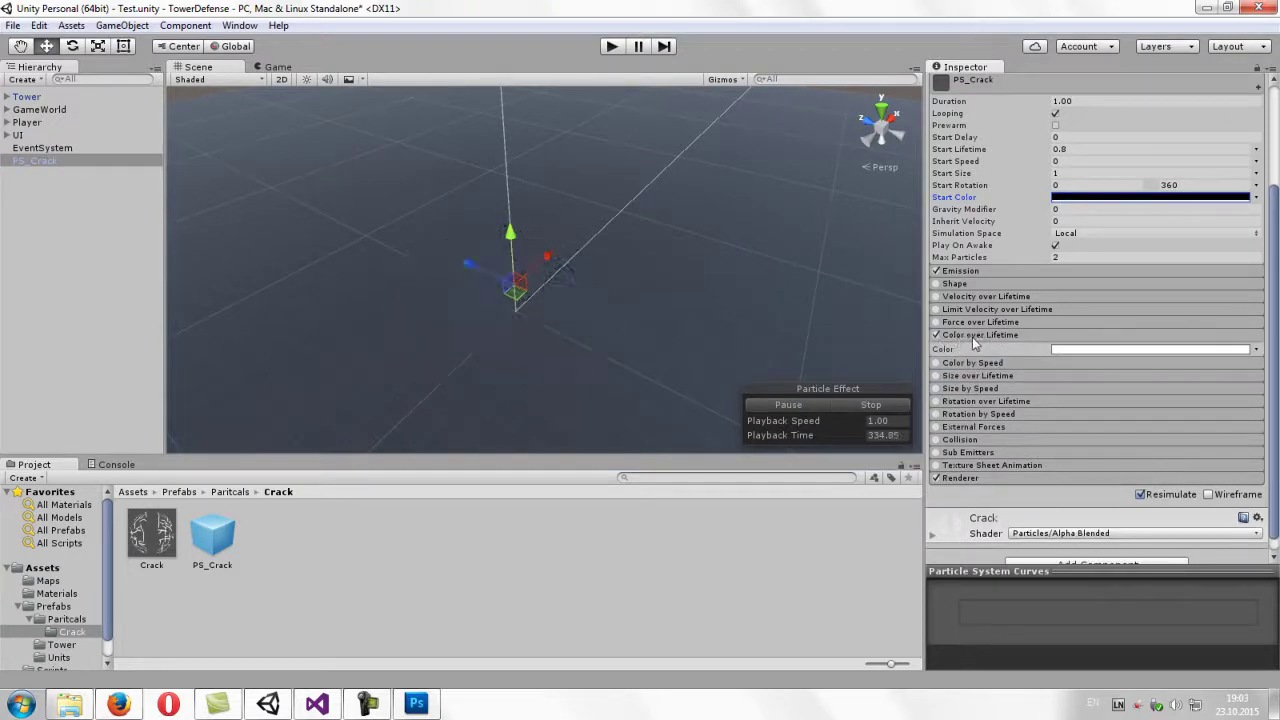
pyautogui.click(1056, 149)
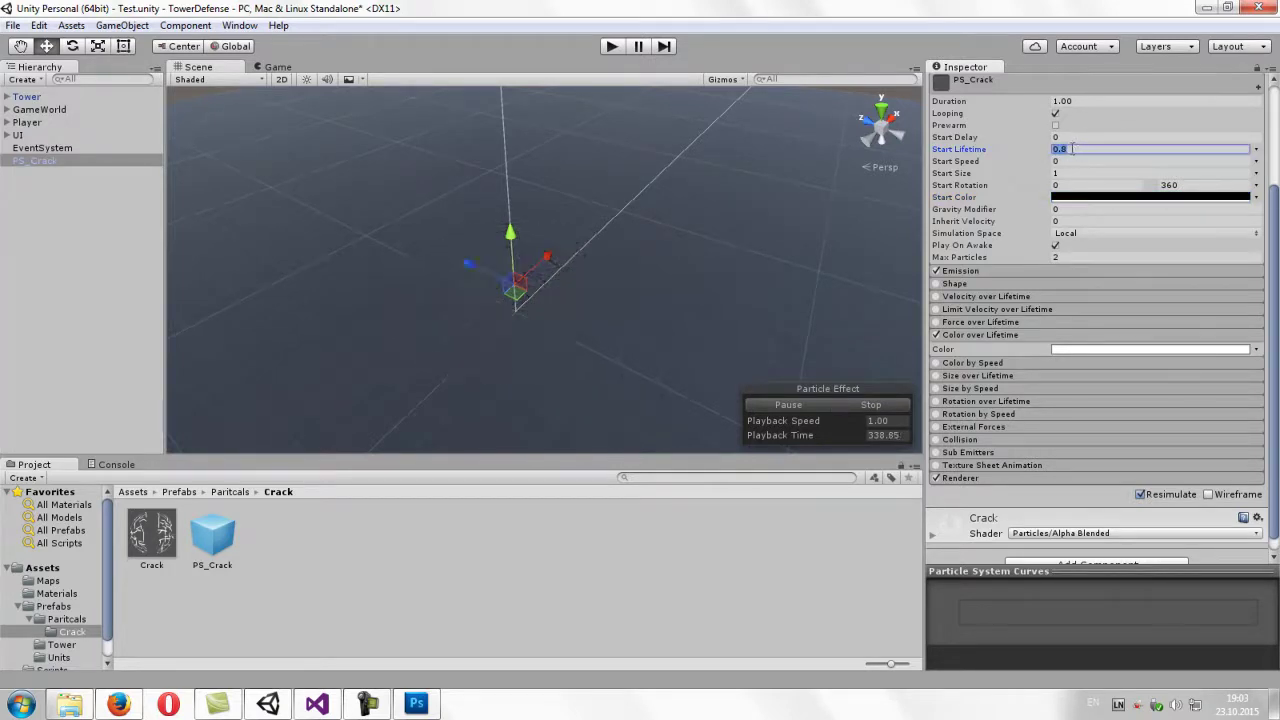
# - Set the lifetime gradient's end alpha key to 0 so particles fade out
pyautogui.click(1088, 349)
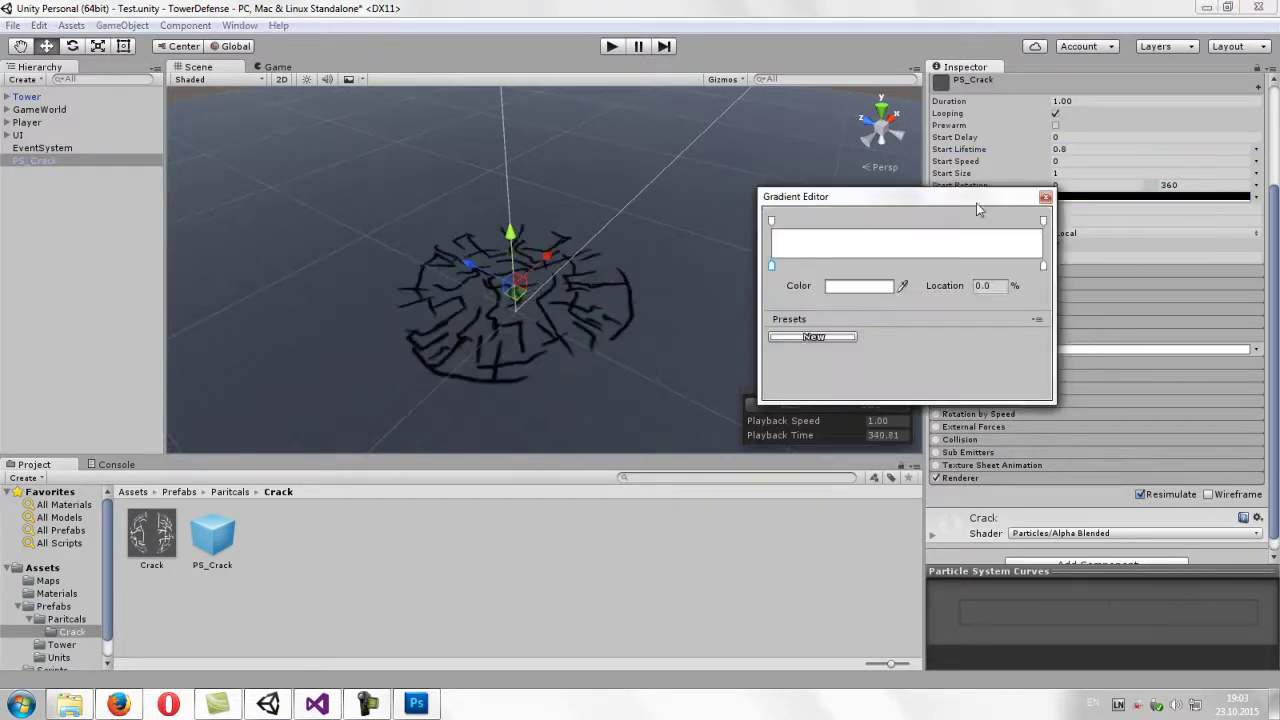
pyautogui.moveTo(1003, 205); pyautogui.dragTo(933, 201)
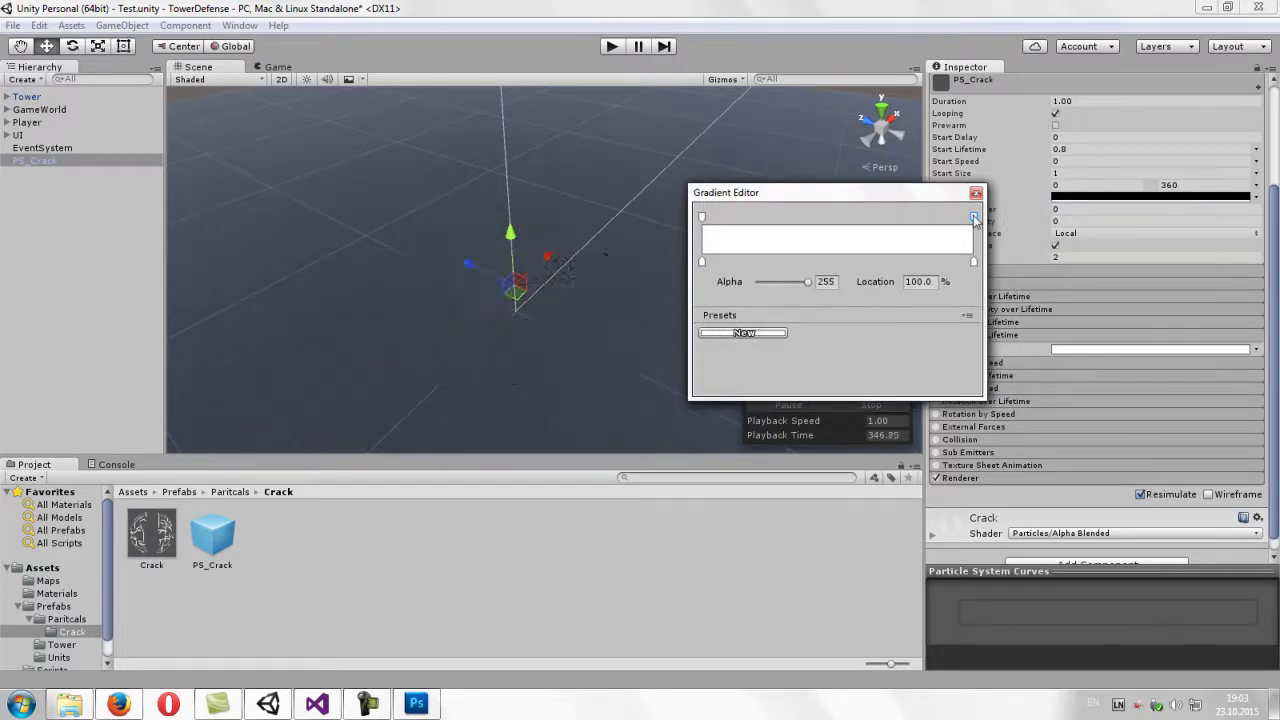
pyautogui.moveTo(975, 217); pyautogui.dragTo(1011, 235)
pyautogui.click(974, 262)
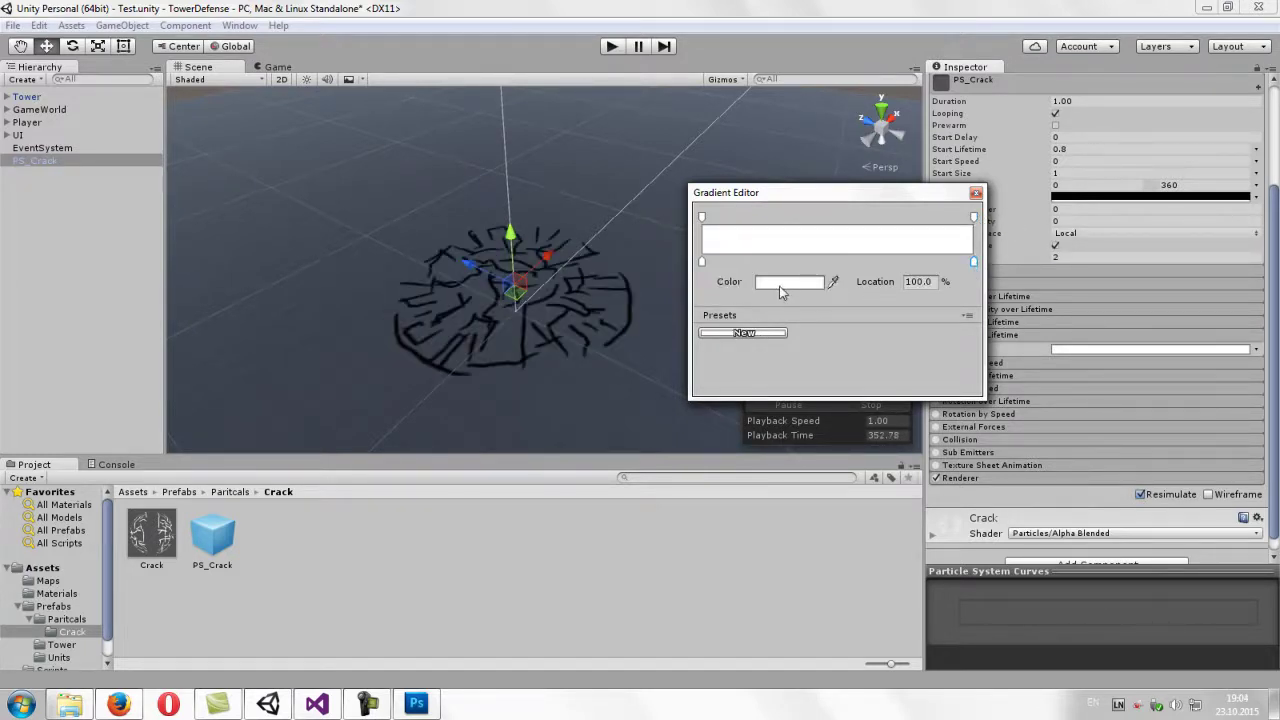
pyautogui.click(974, 218)
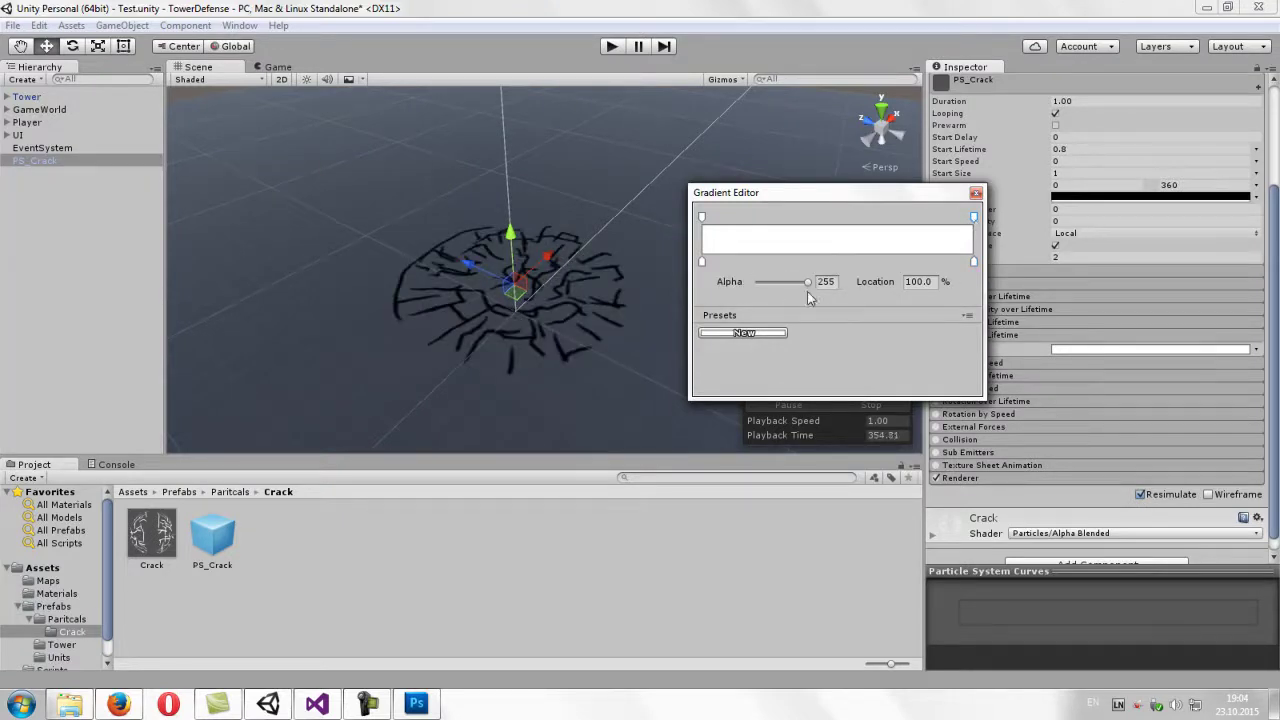
pyautogui.moveTo(808, 282); pyautogui.dragTo(784, 283)
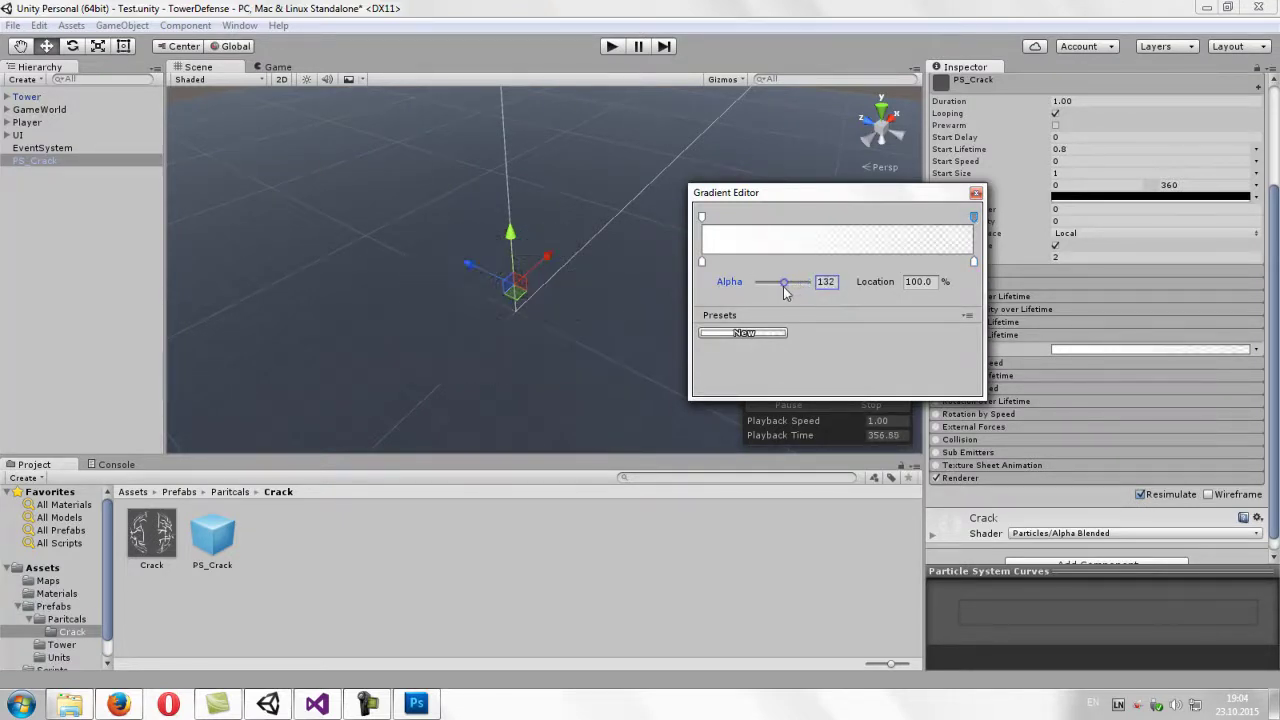
pyautogui.moveTo(784, 284); pyautogui.dragTo(737, 293)
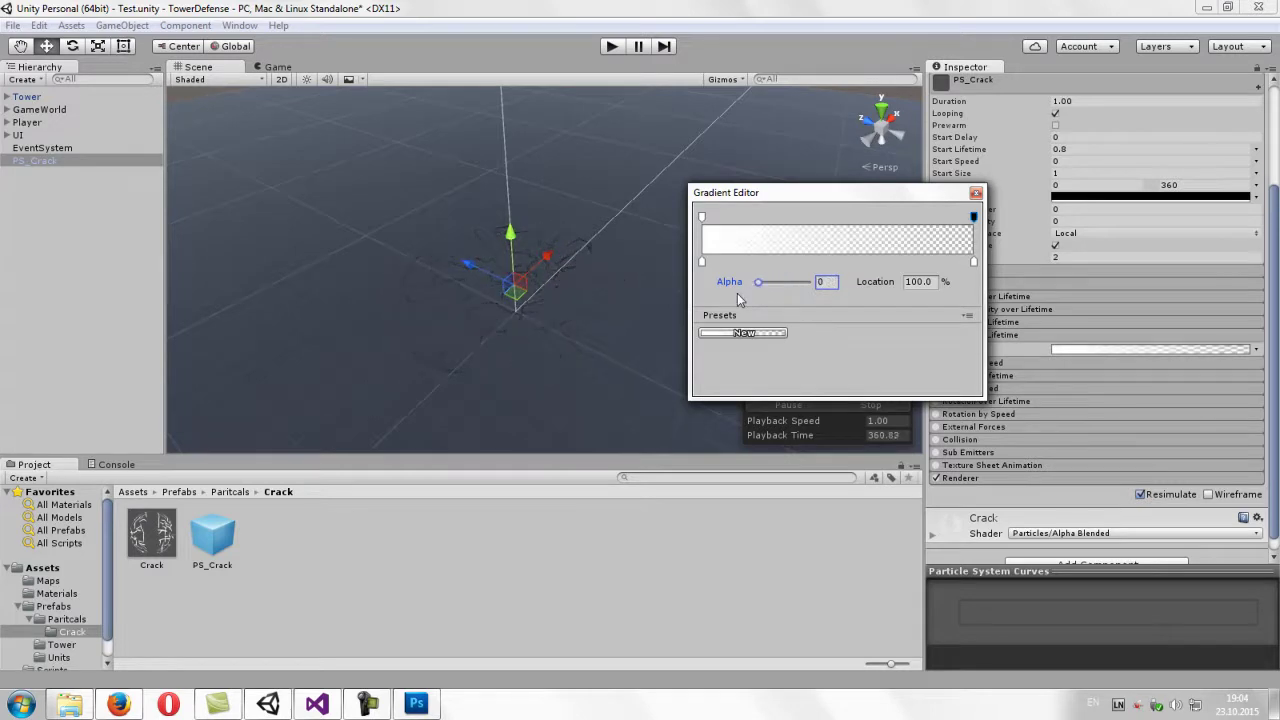
pyautogui.moveTo(845, 198); pyautogui.dragTo(848, 197)
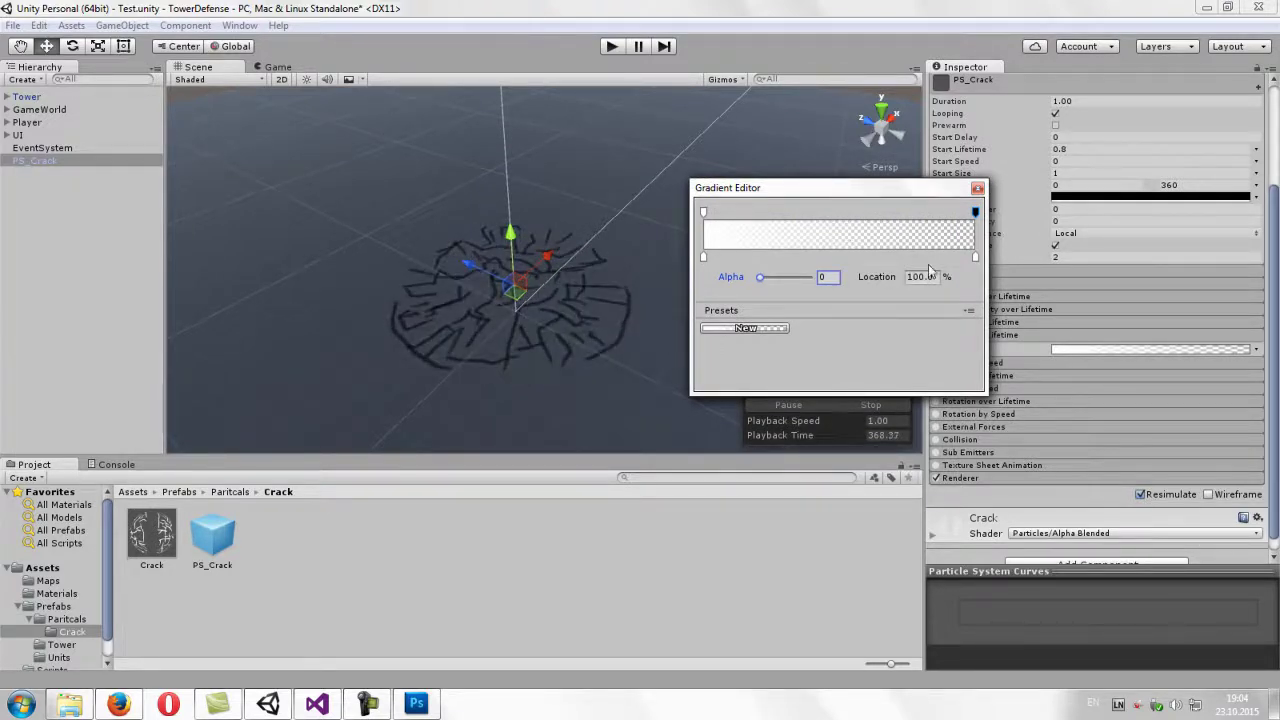
# - Darken both colour keys of the Color over Lifetime gradient to near-black
pyautogui.click(975, 256)
pyautogui.click(795, 277)
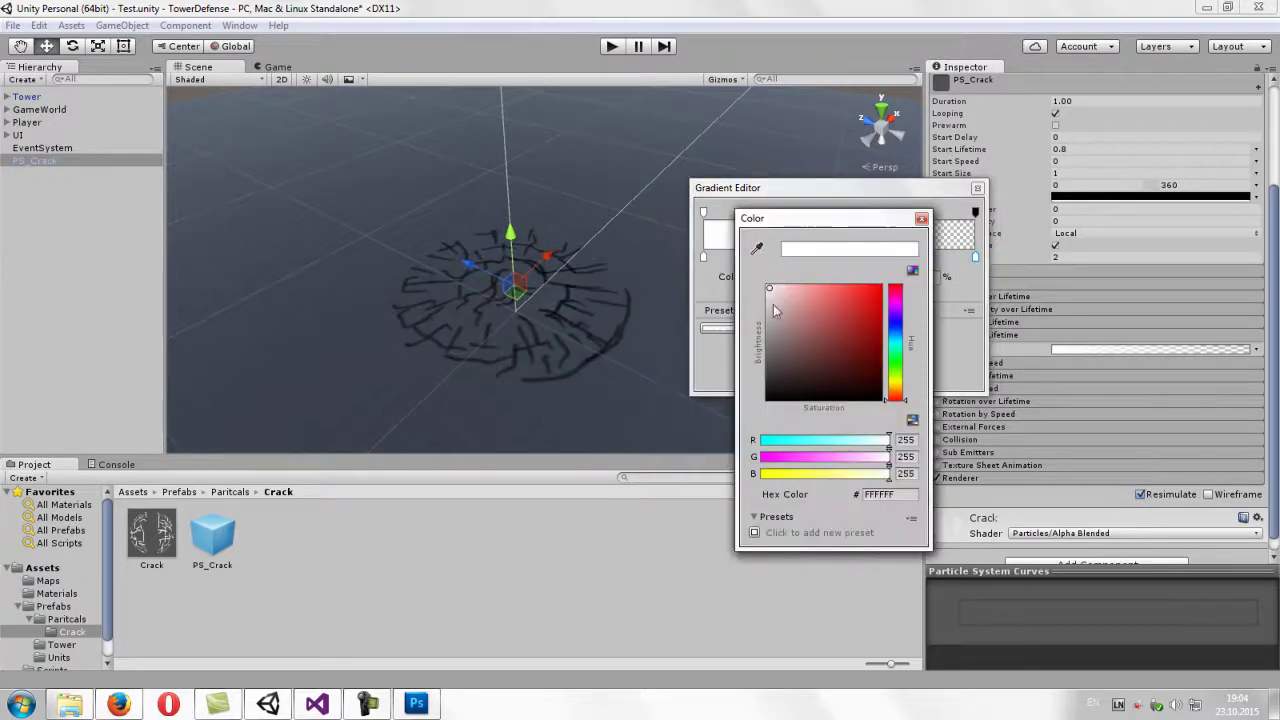
pyautogui.moveTo(776, 311); pyautogui.dragTo(882, 287)
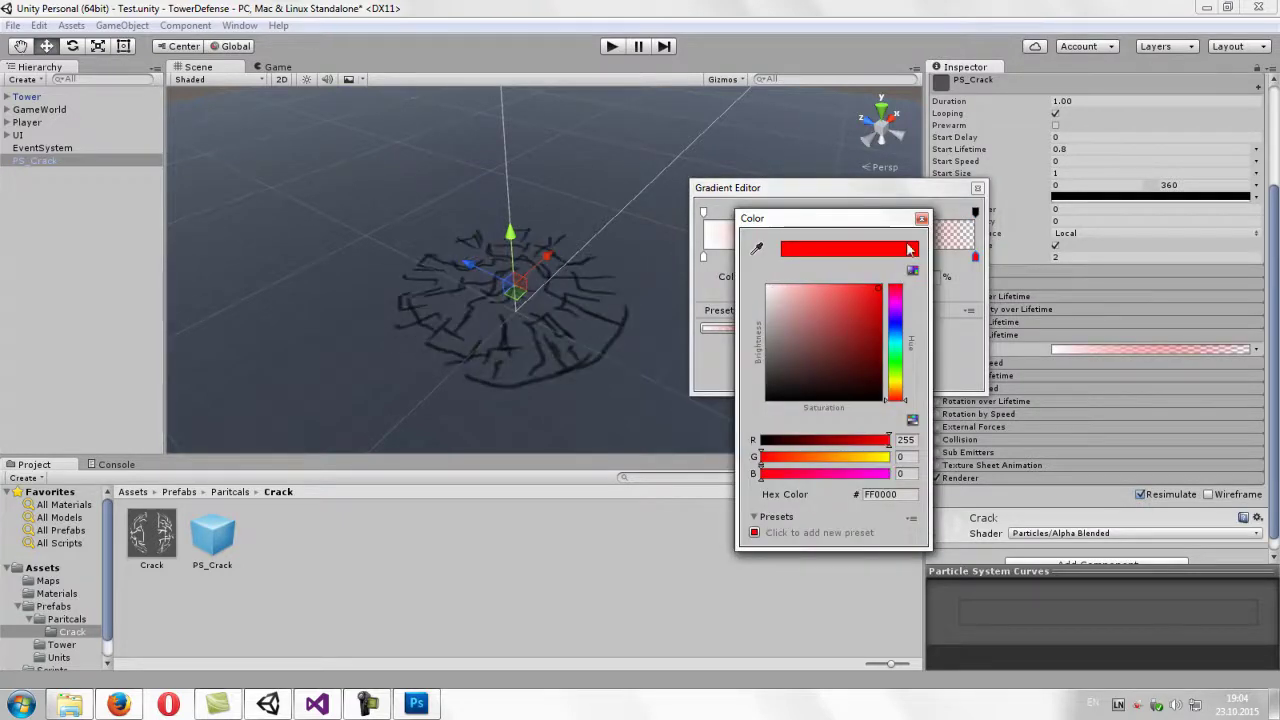
pyautogui.moveTo(801, 311); pyautogui.dragTo(767, 393)
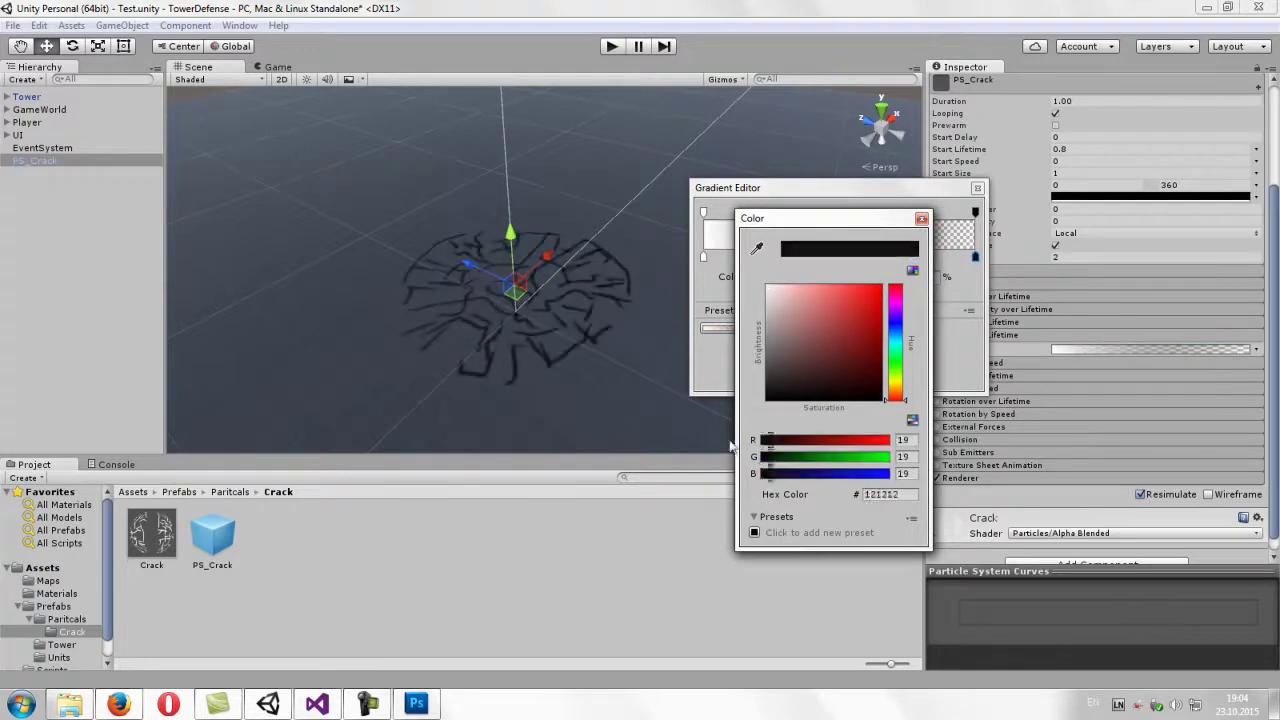
pyautogui.click(706, 262)
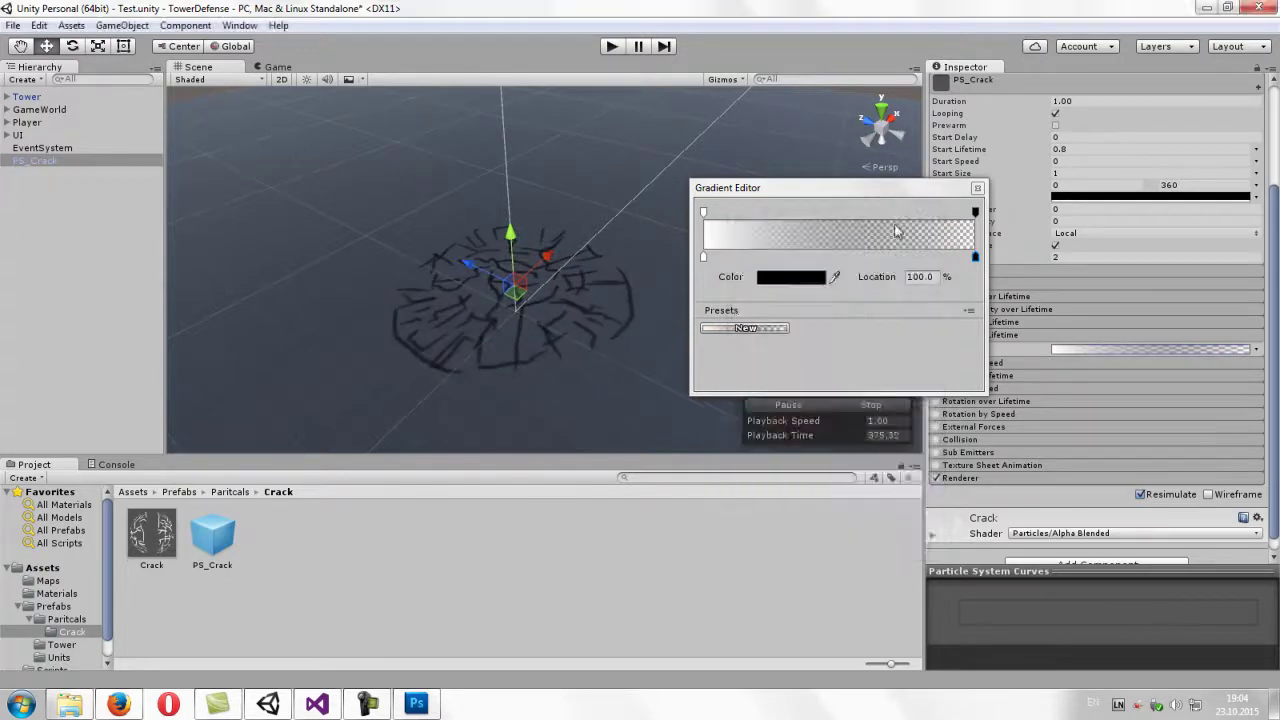
pyautogui.click(704, 258)
pyautogui.click(790, 277)
pyautogui.moveTo(768, 300); pyautogui.dragTo(756, 424)
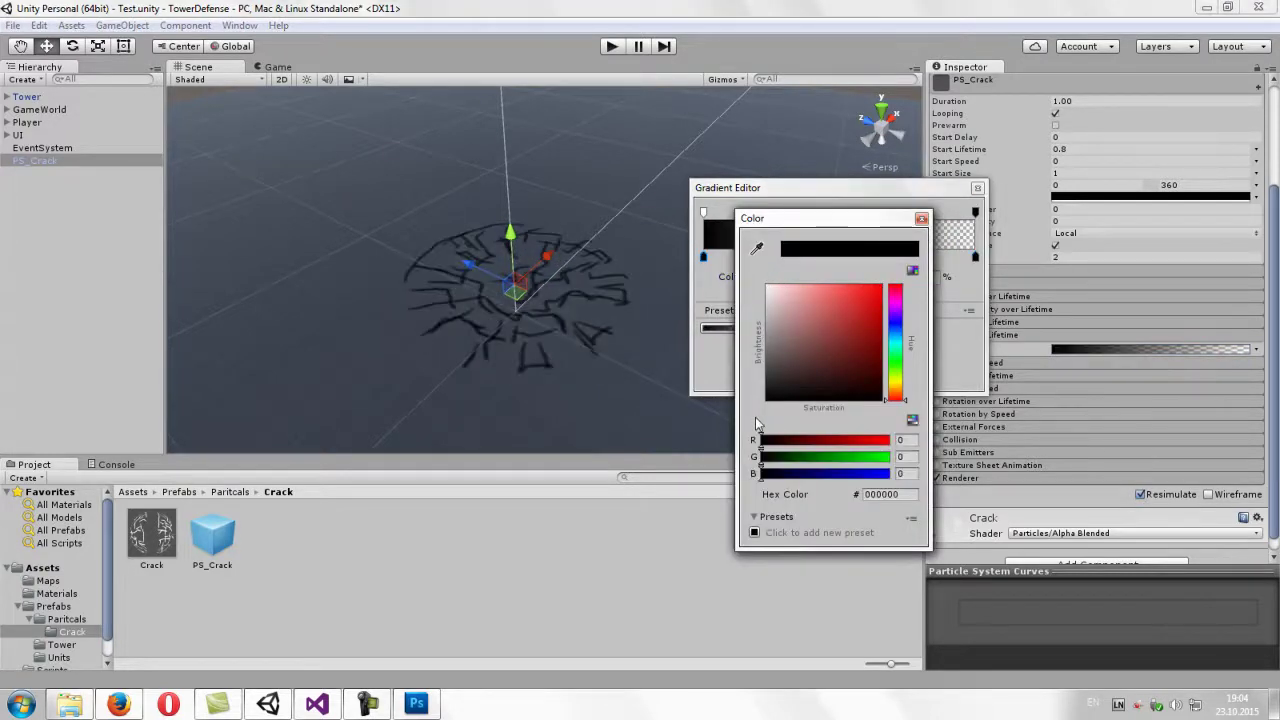
pyautogui.click(757, 248)
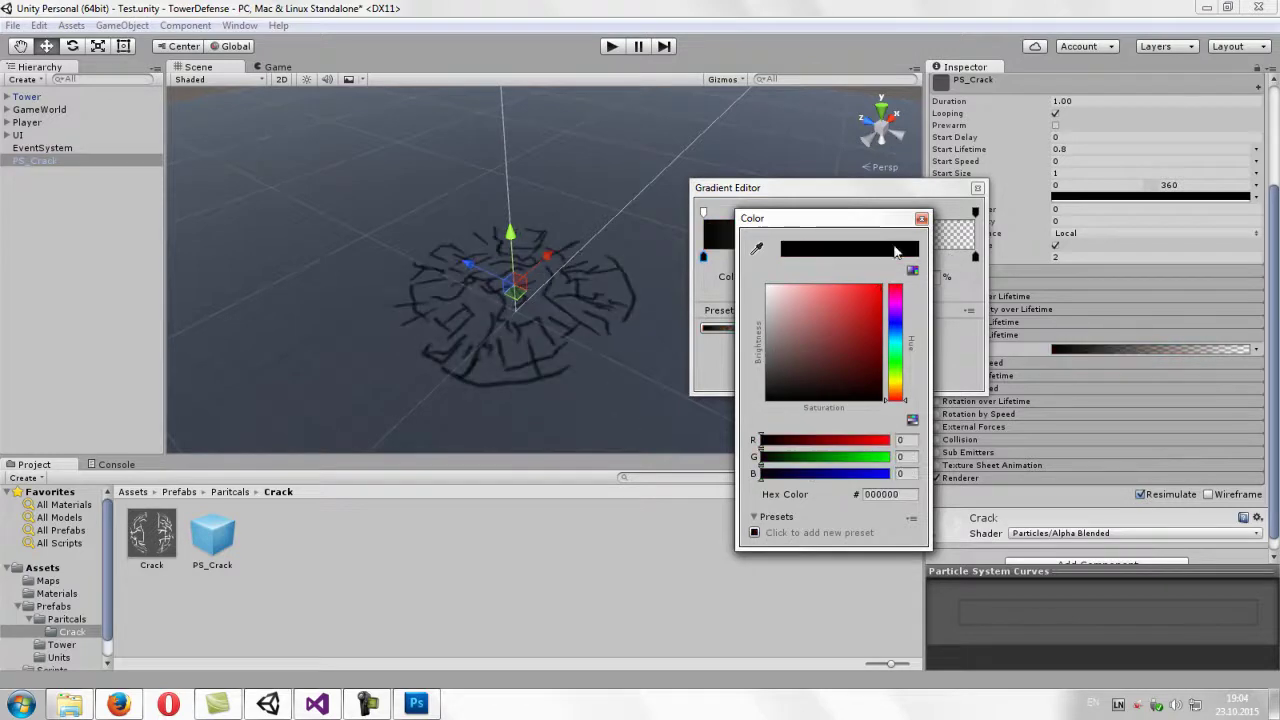
pyautogui.click(921, 218)
pyautogui.moveTo(900, 188); pyautogui.dragTo(876, 181)
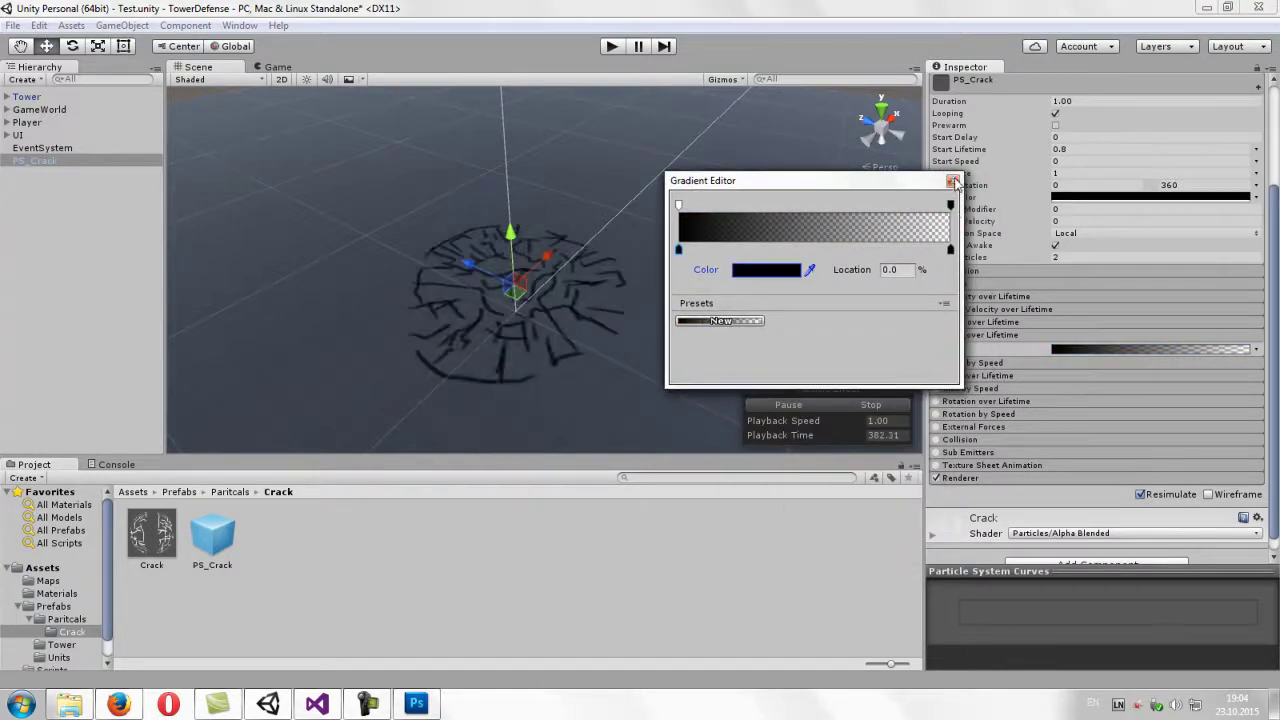
pyautogui.click(954, 181)
# - Set PS_Crack's Start Color to pure red (FF0000)
pyautogui.click(1150, 197)
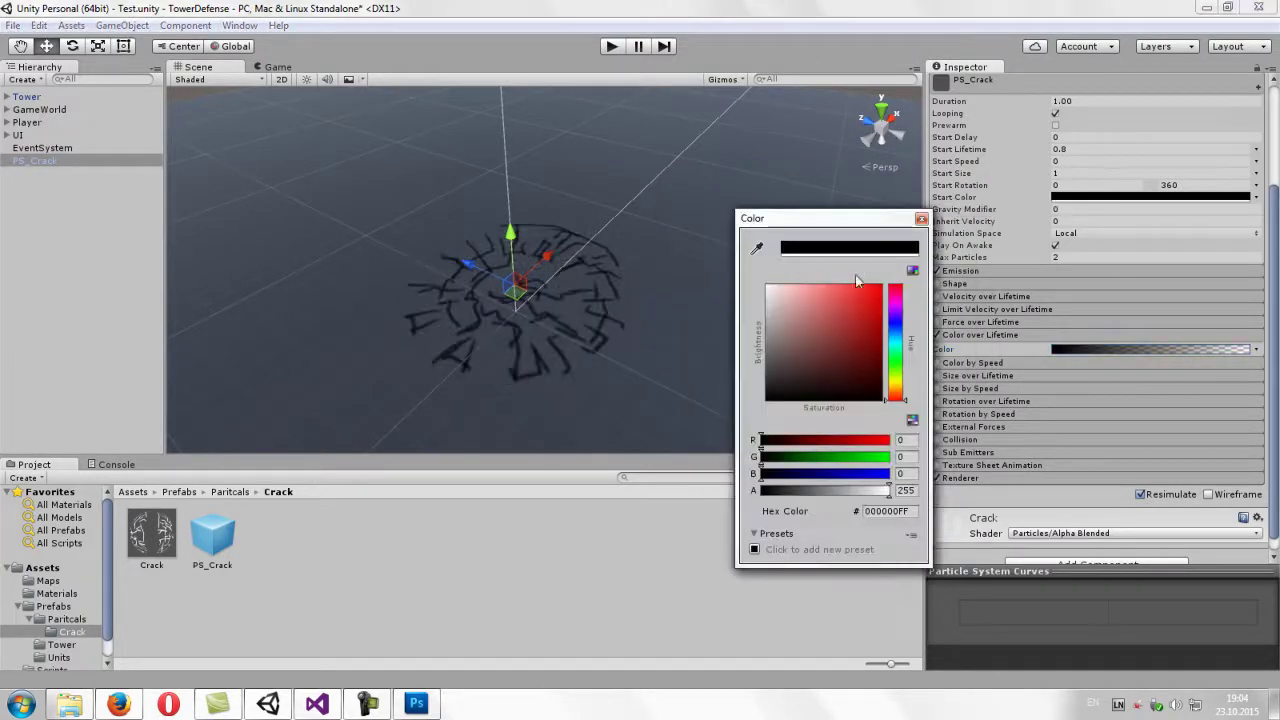
pyautogui.moveTo(850, 300); pyautogui.dragTo(897, 287)
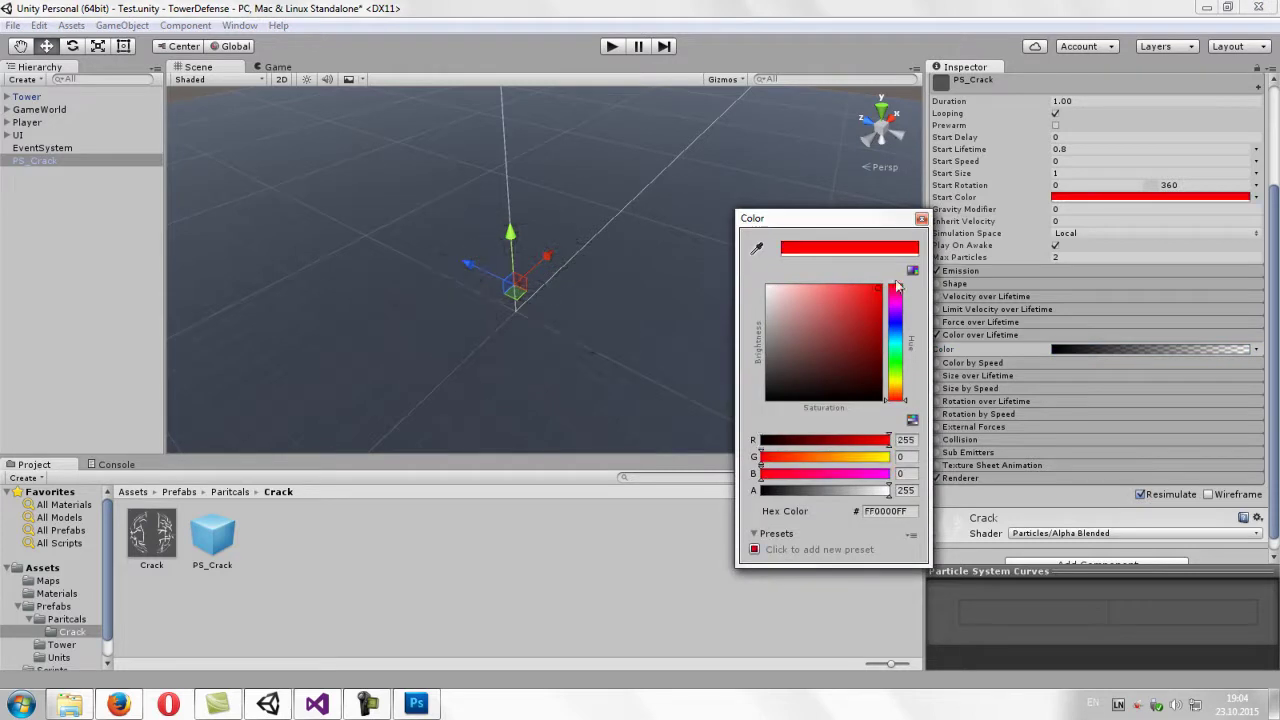
pyautogui.click(921, 218)
# - Make both gradient colour keys white and collapse Color over Lifetime
pyautogui.click(1085, 349)
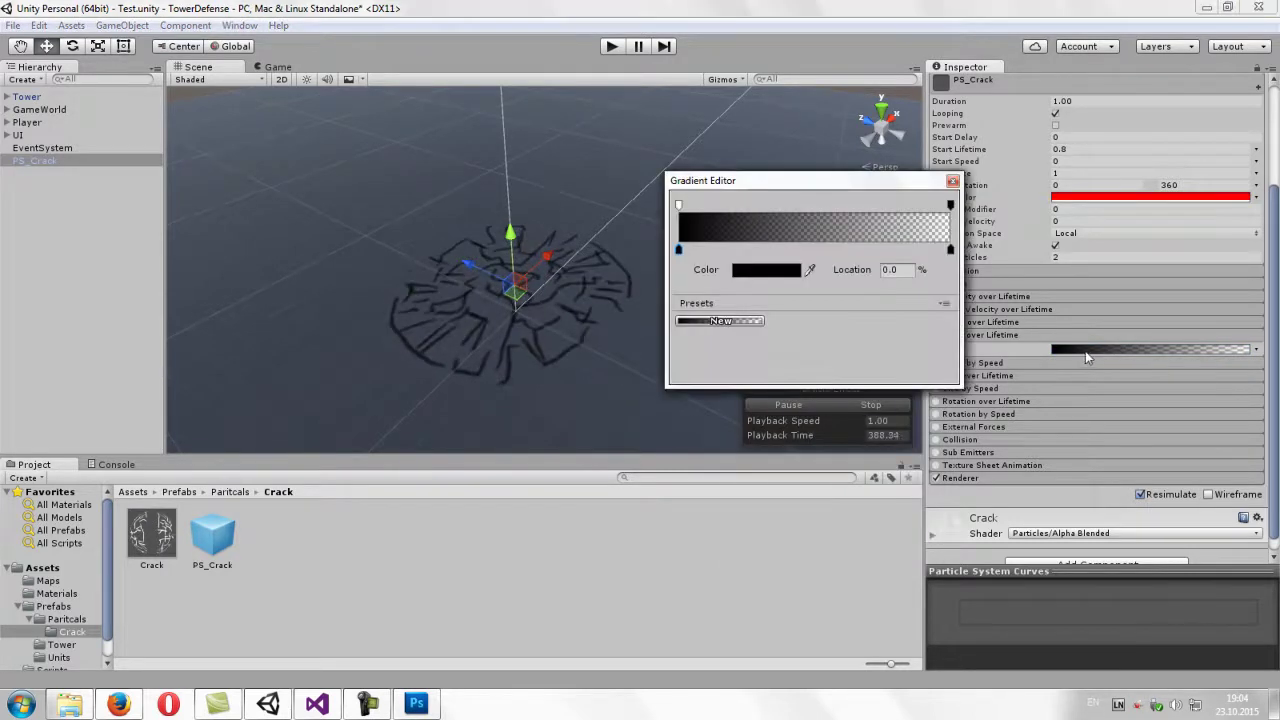
pyautogui.click(950, 250)
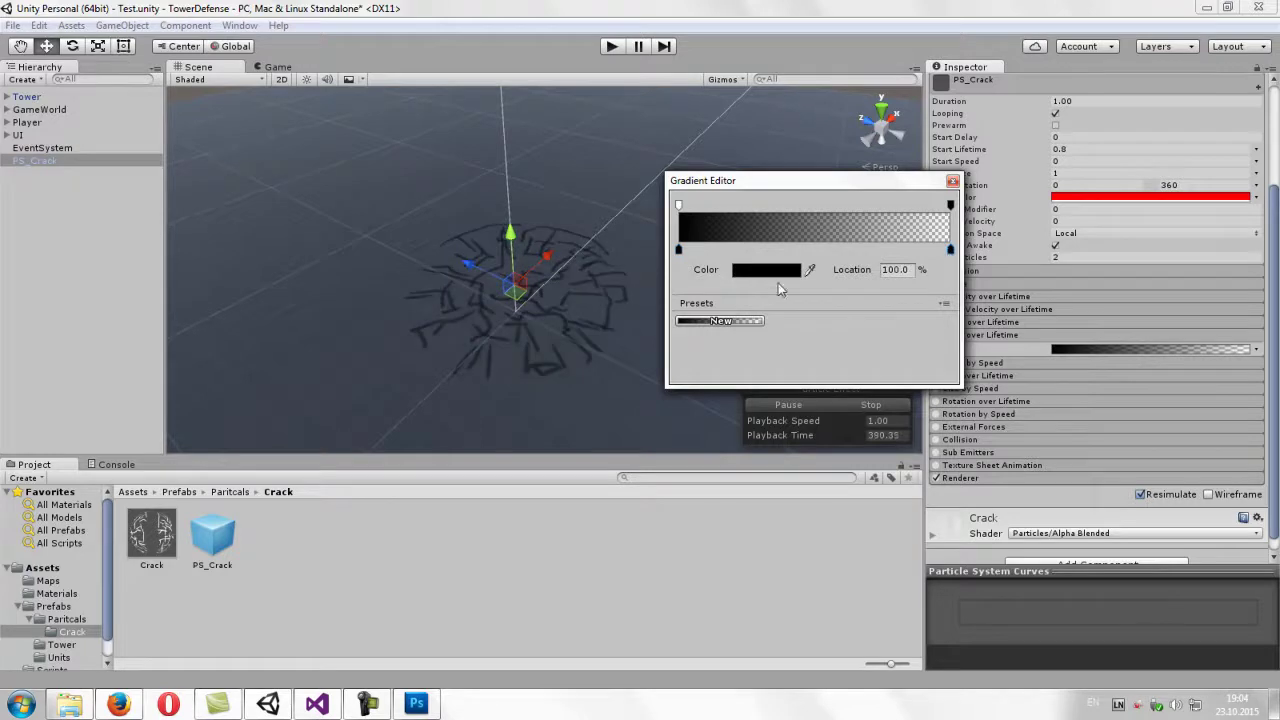
pyautogui.click(768, 270)
pyautogui.click(768, 289)
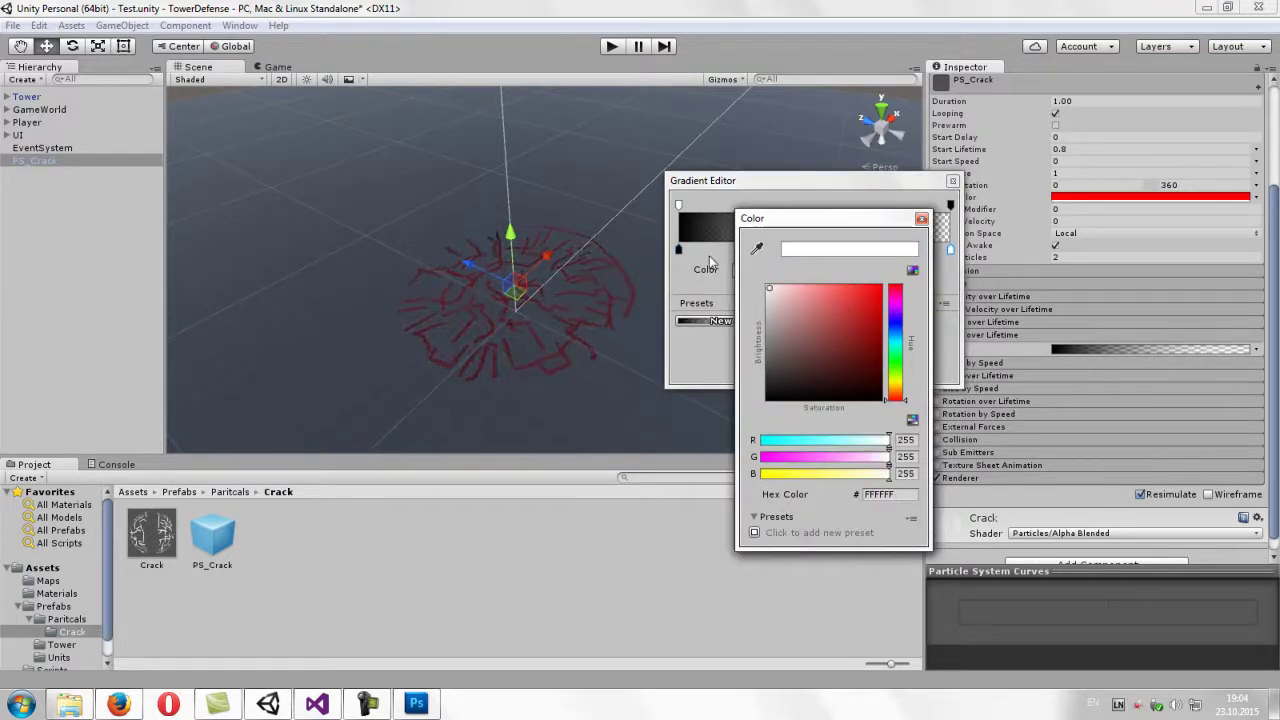
pyautogui.click(921, 218)
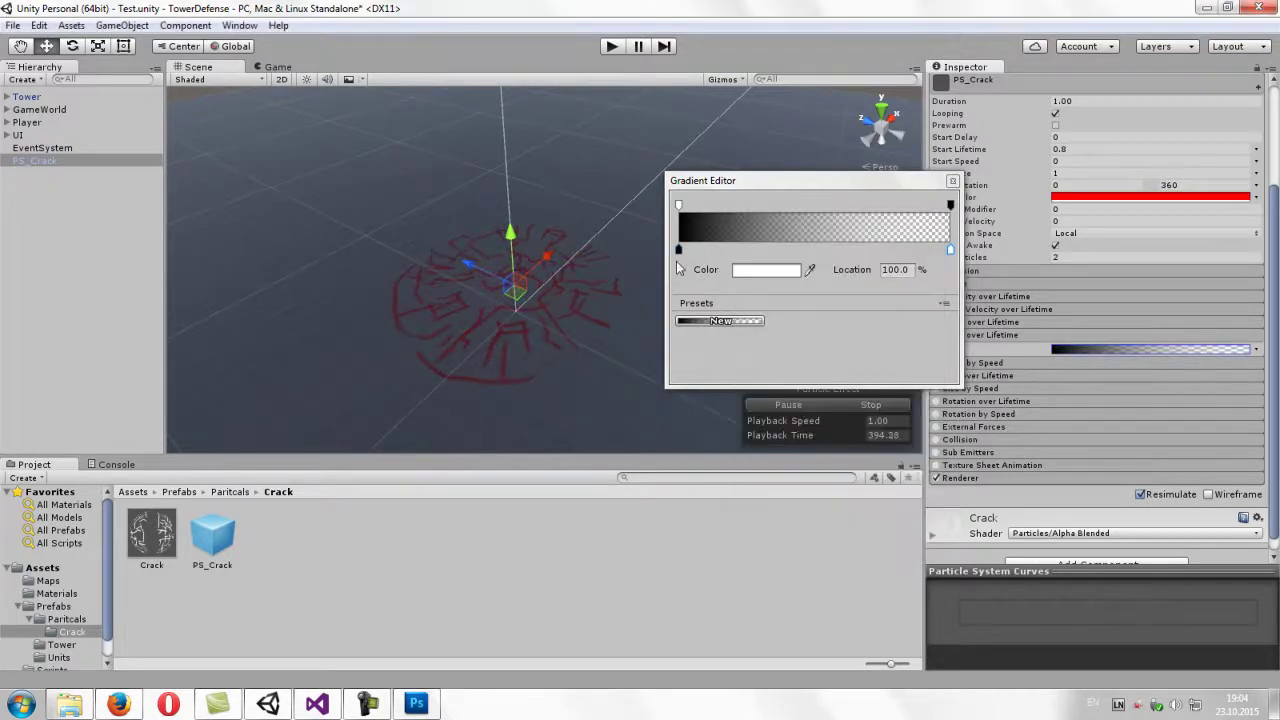
pyautogui.click(679, 250)
pyautogui.click(766, 270)
pyautogui.click(768, 289)
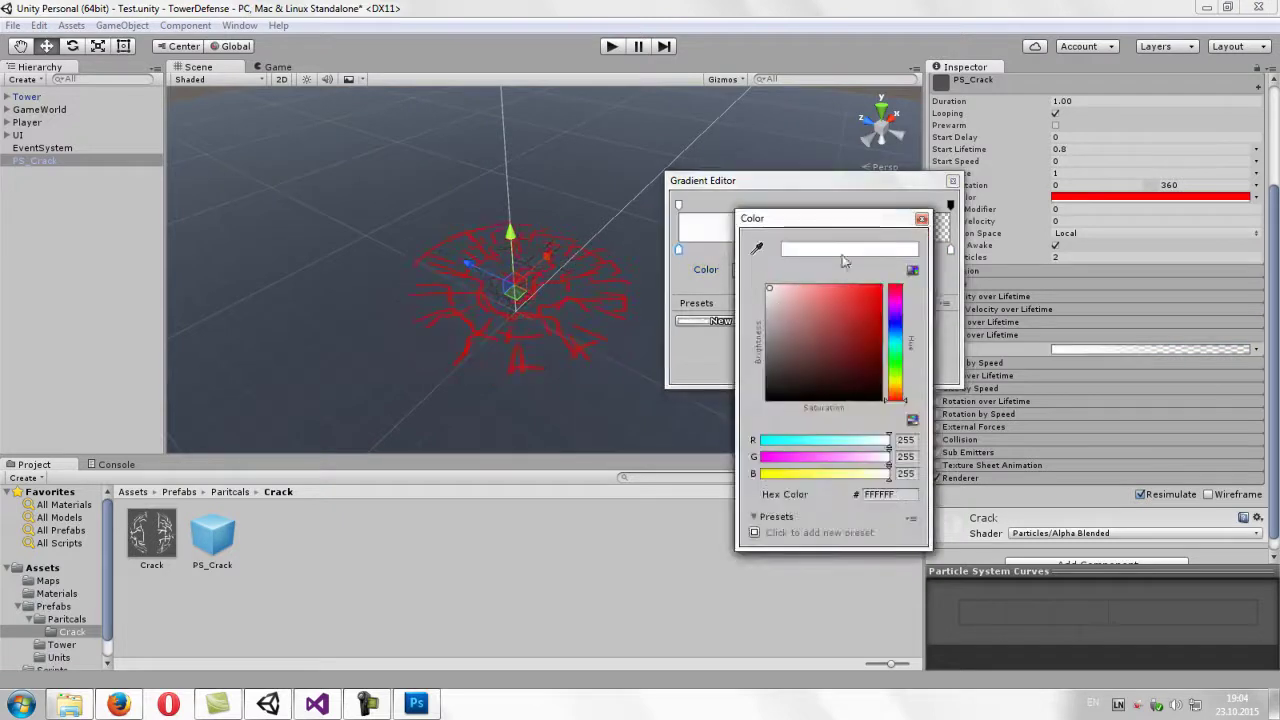
pyautogui.click(921, 218)
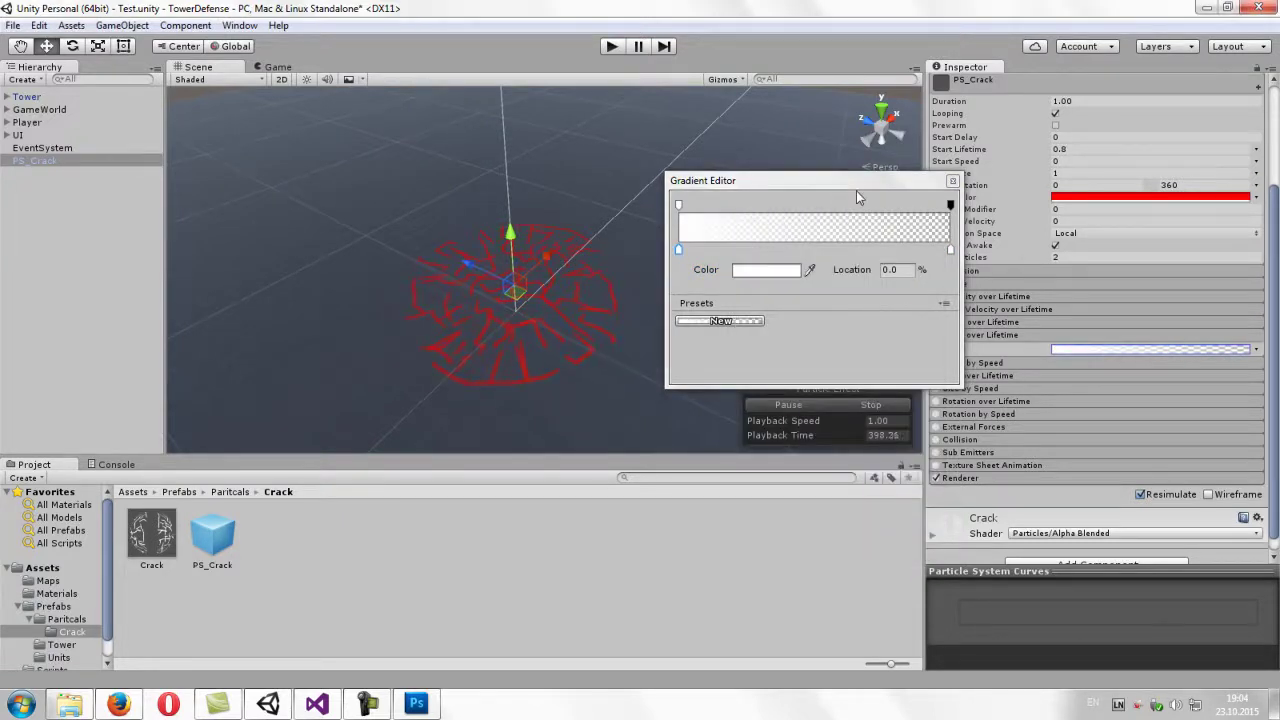
pyautogui.click(953, 183)
pyautogui.moveTo(541, 186); pyautogui.dragTo(545, 243, button='middle')
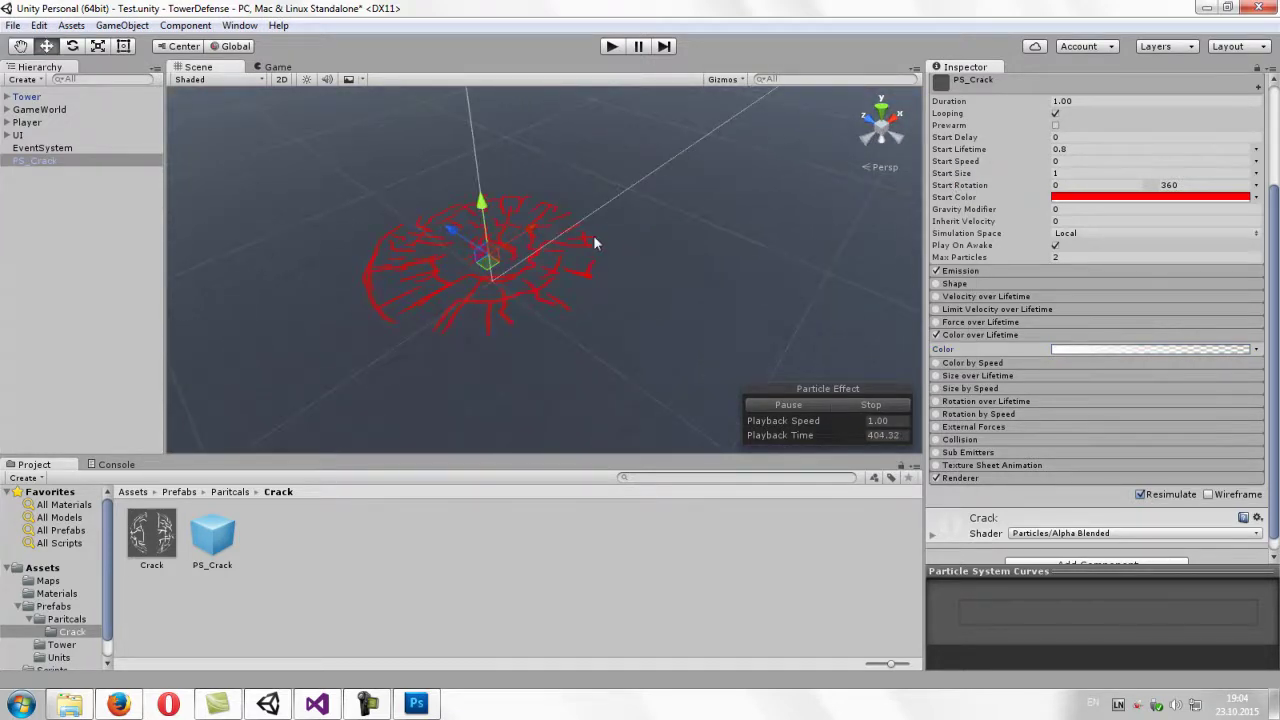
pyautogui.click(960, 336)
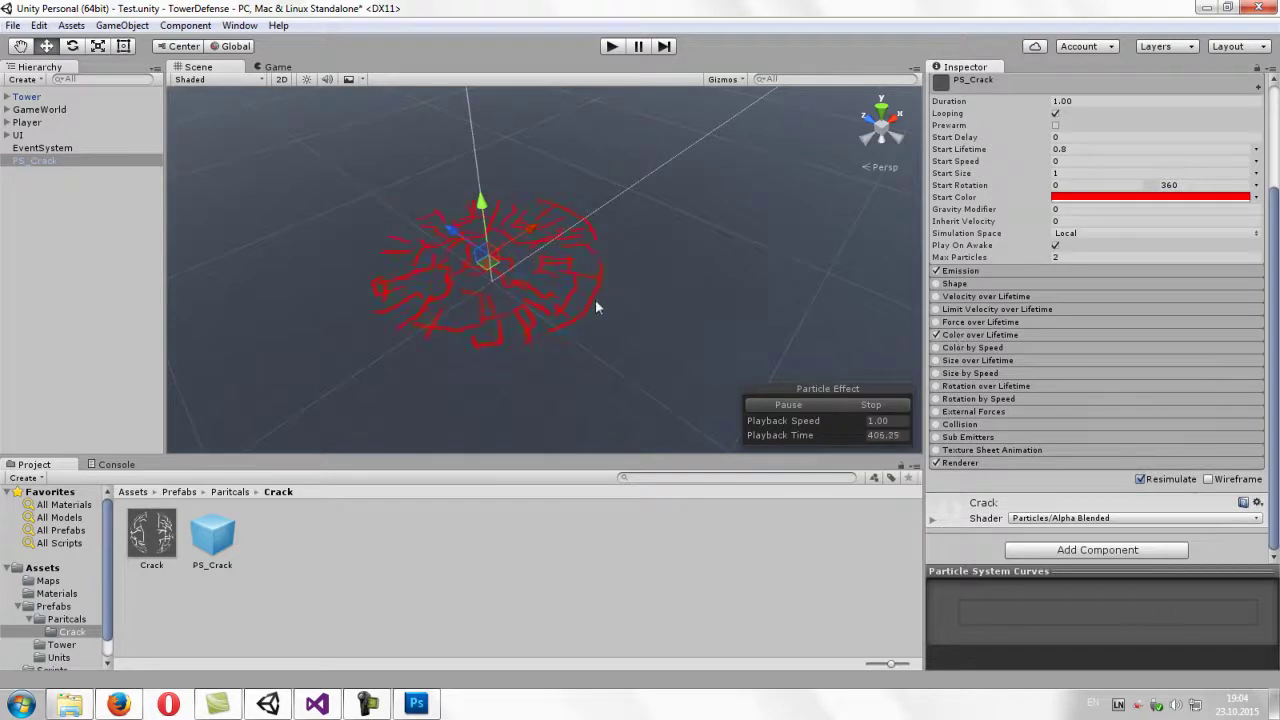
pyautogui.keyDown('alt'); pyautogui.moveTo(596, 307); pyautogui.dragTo(590, 288); pyautogui.keyUp('alt')
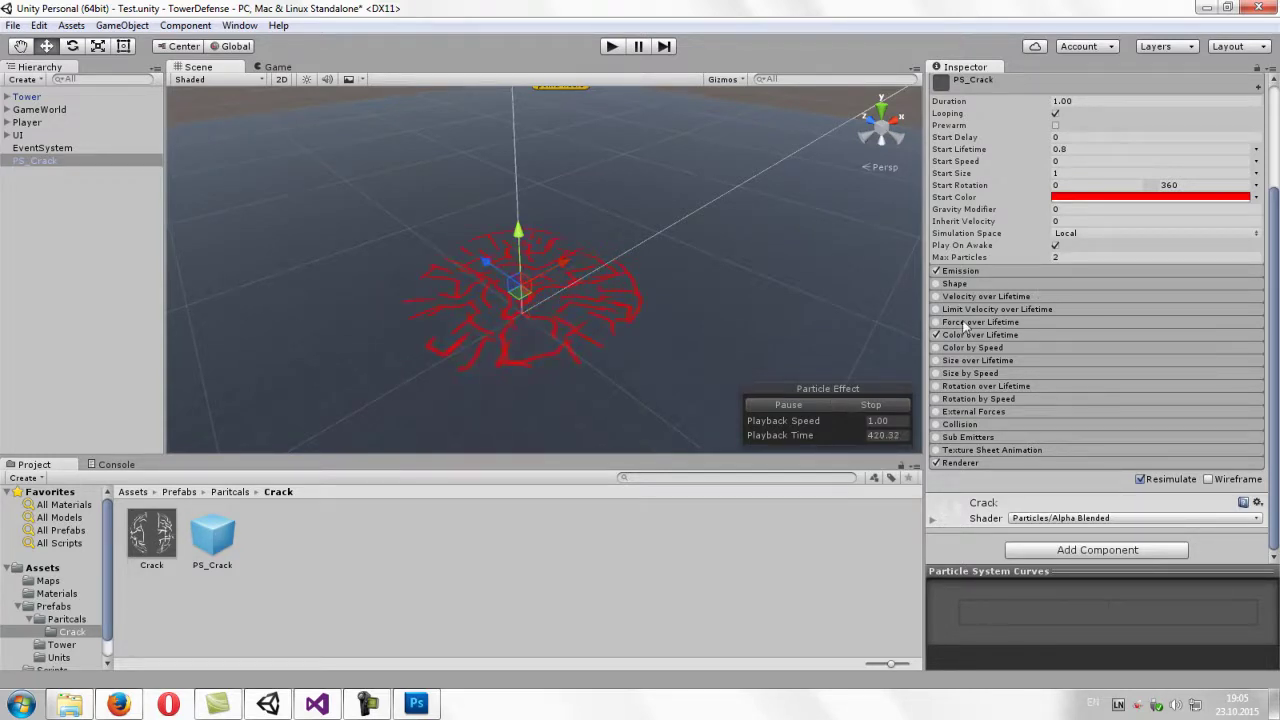
pyautogui.moveTo(1275, 240); pyautogui.dragTo(1276, 155)
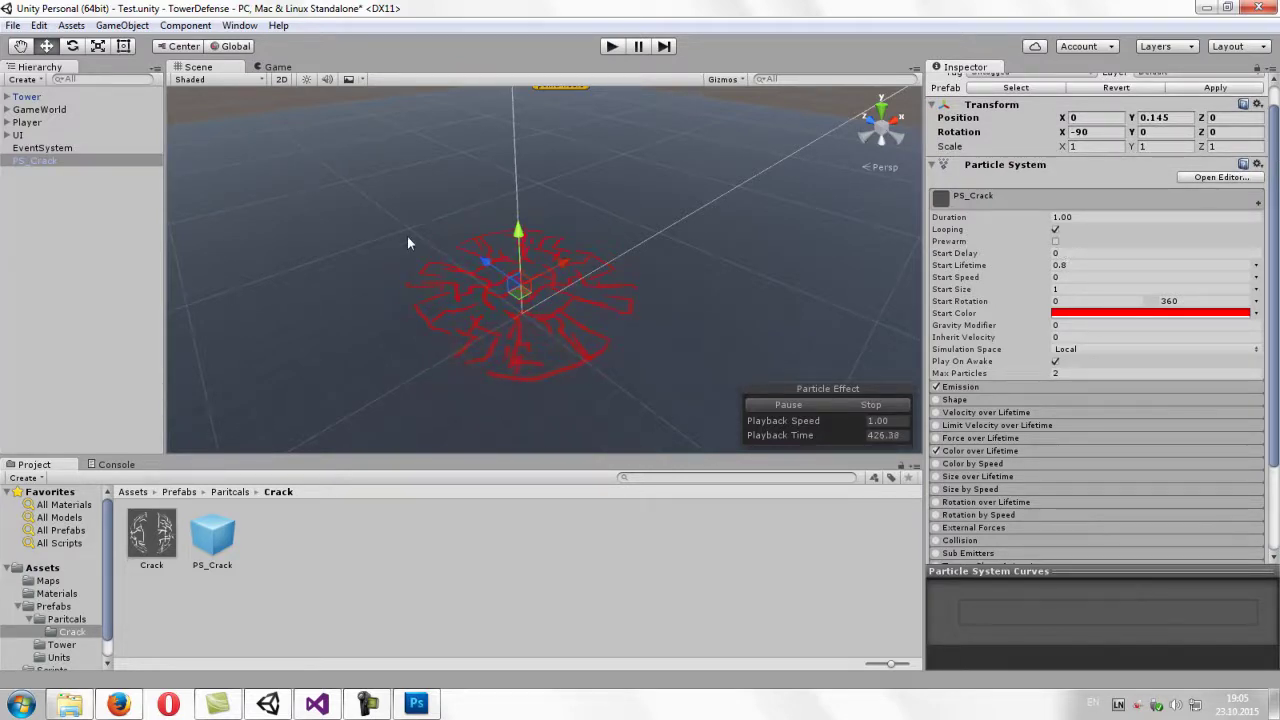
pyautogui.click(82, 223)
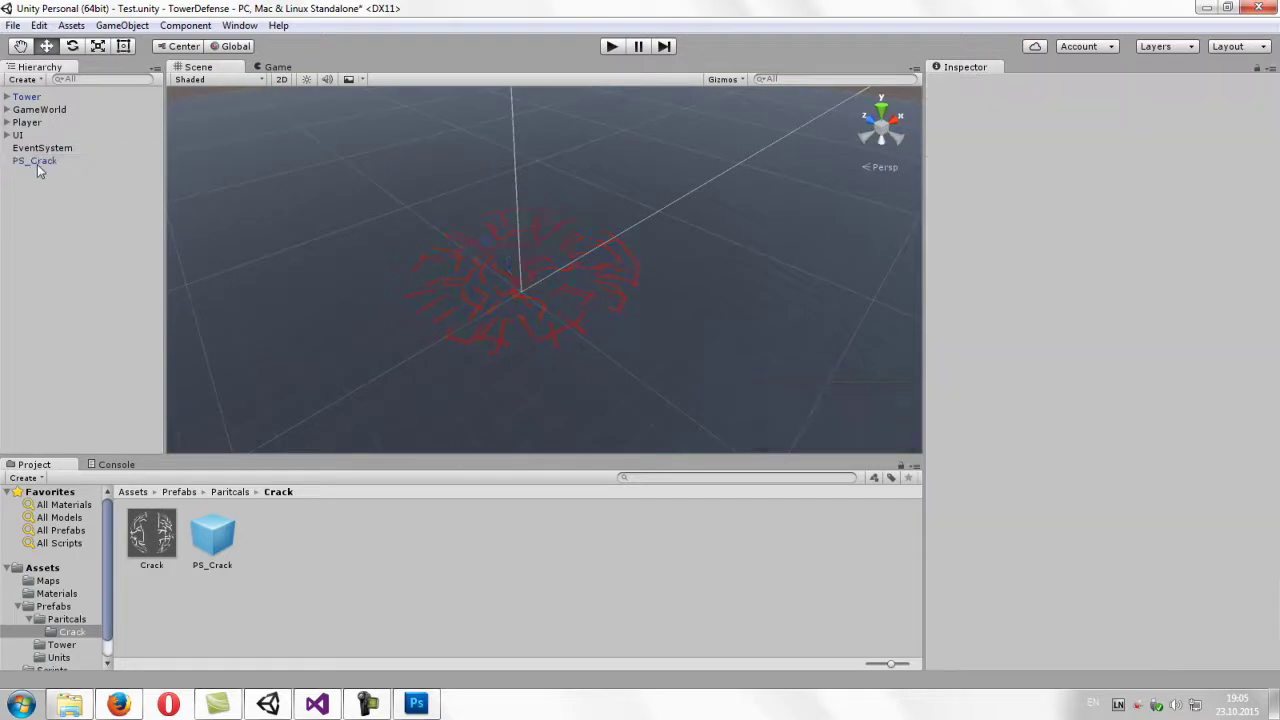
pyautogui.click(40, 161)
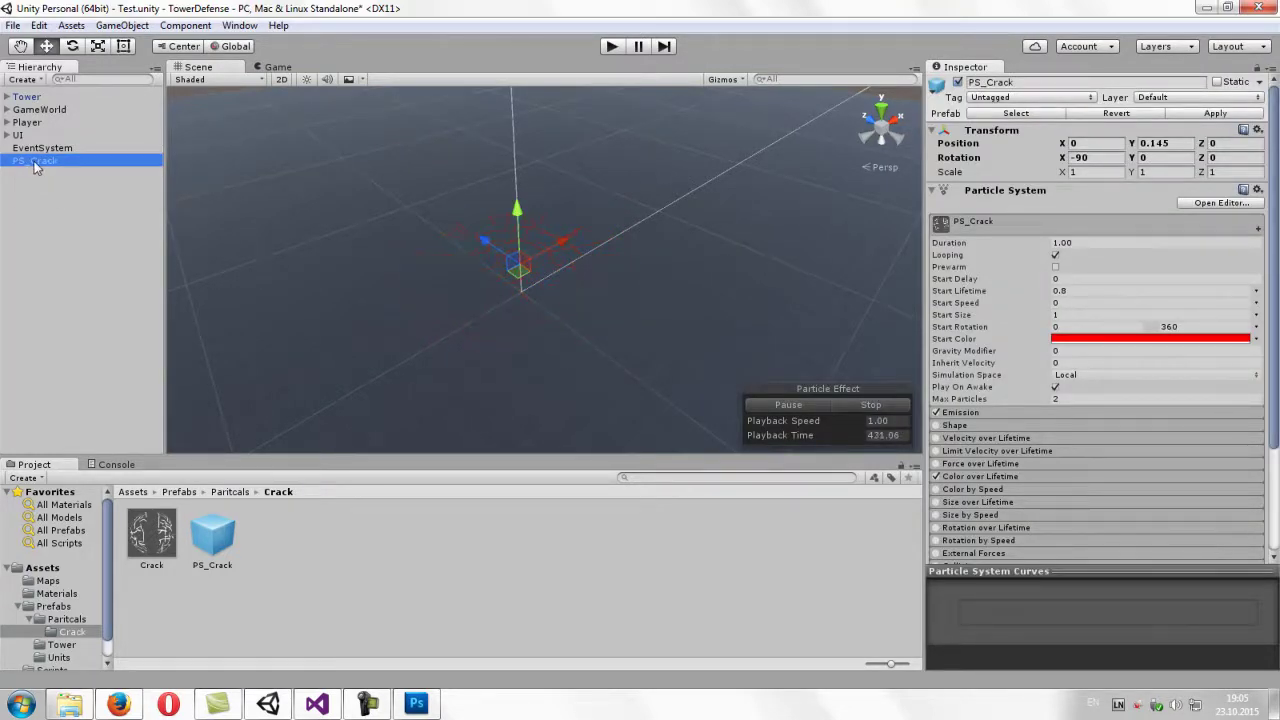
# - Add a child Particle System under PS_Crack in the Hierarchy
pyautogui.click(68, 208)
pyautogui.click(48, 160)
pyautogui.rightClick(48, 160)
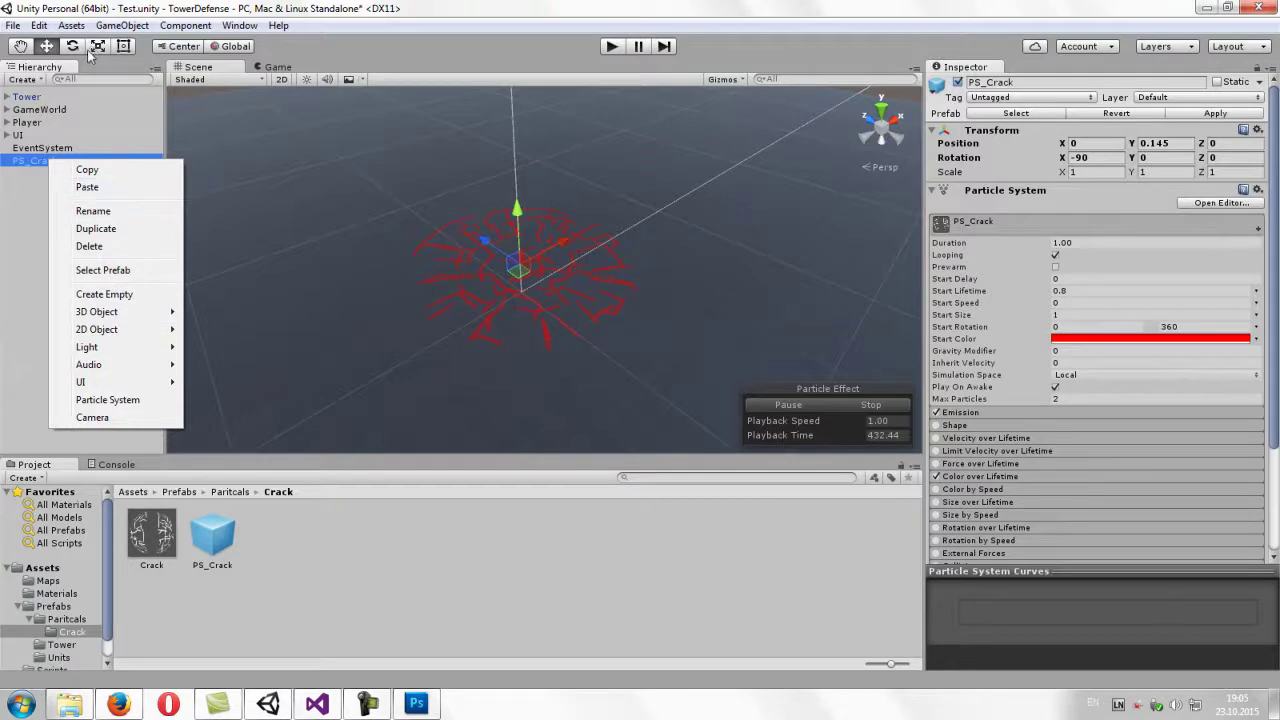
pyautogui.click(124, 26)
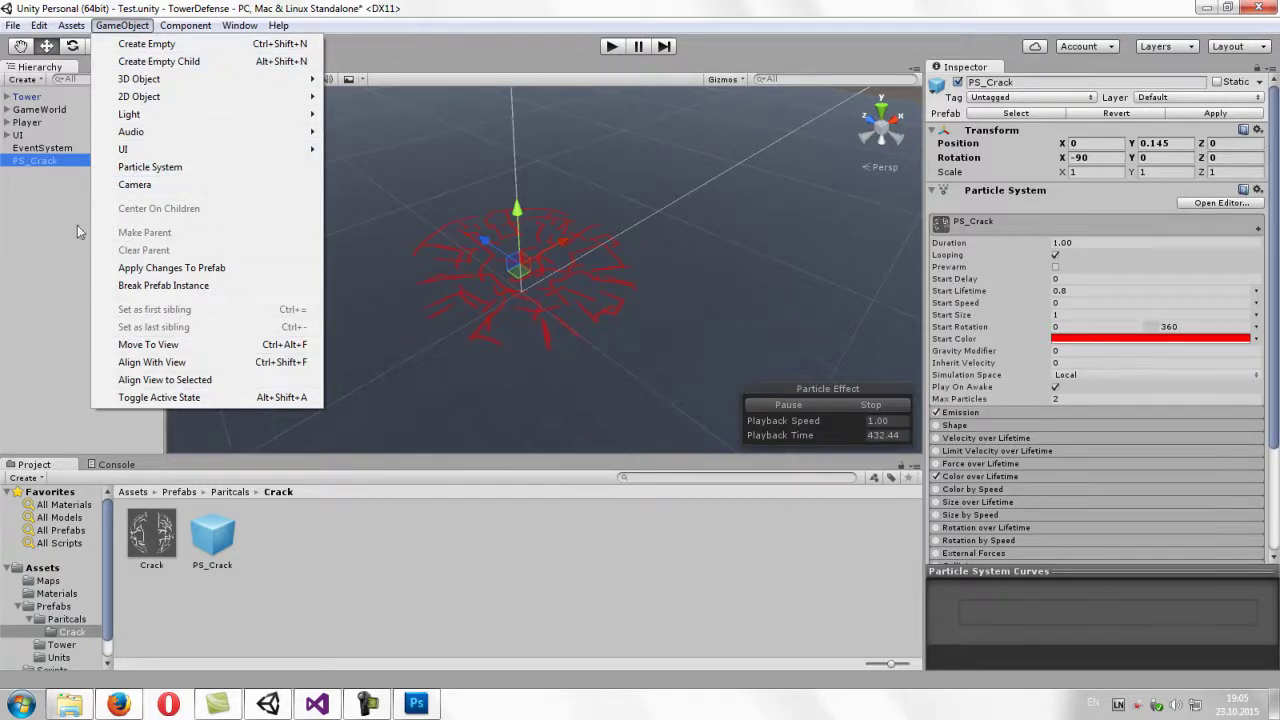
pyautogui.rightClick(50, 161)
pyautogui.moveTo(113, 357)
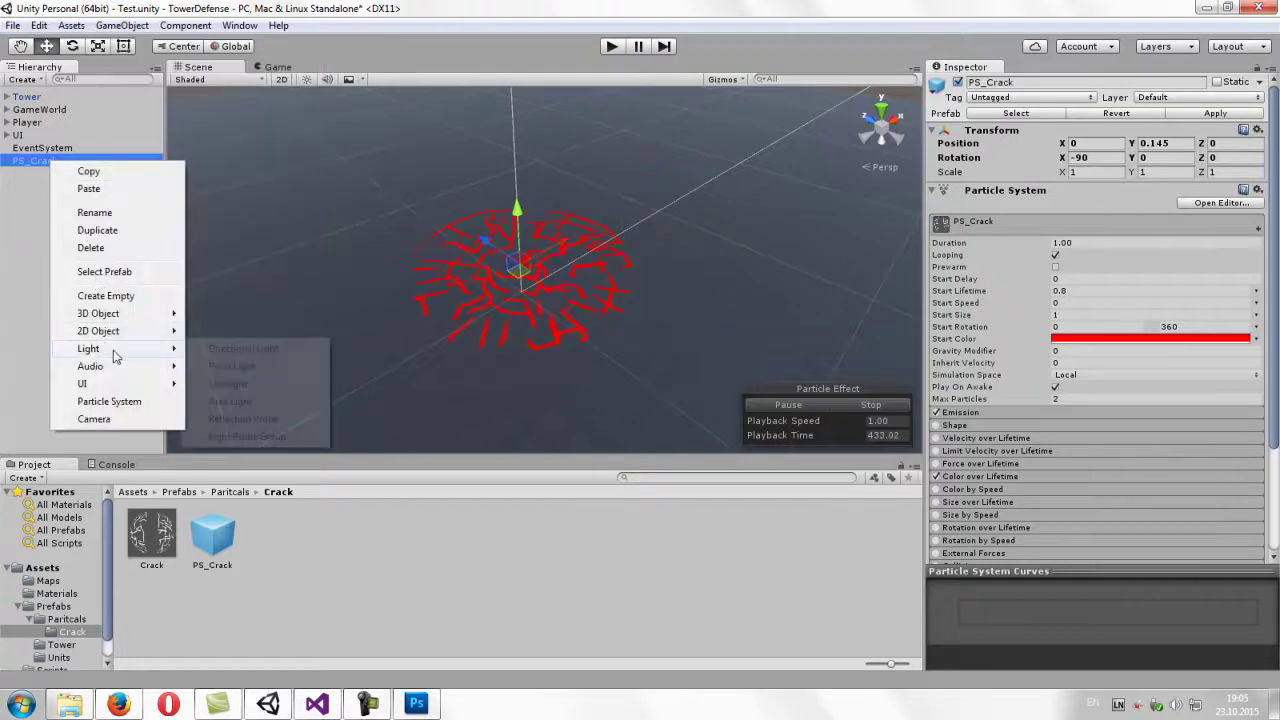
pyautogui.click(100, 273)
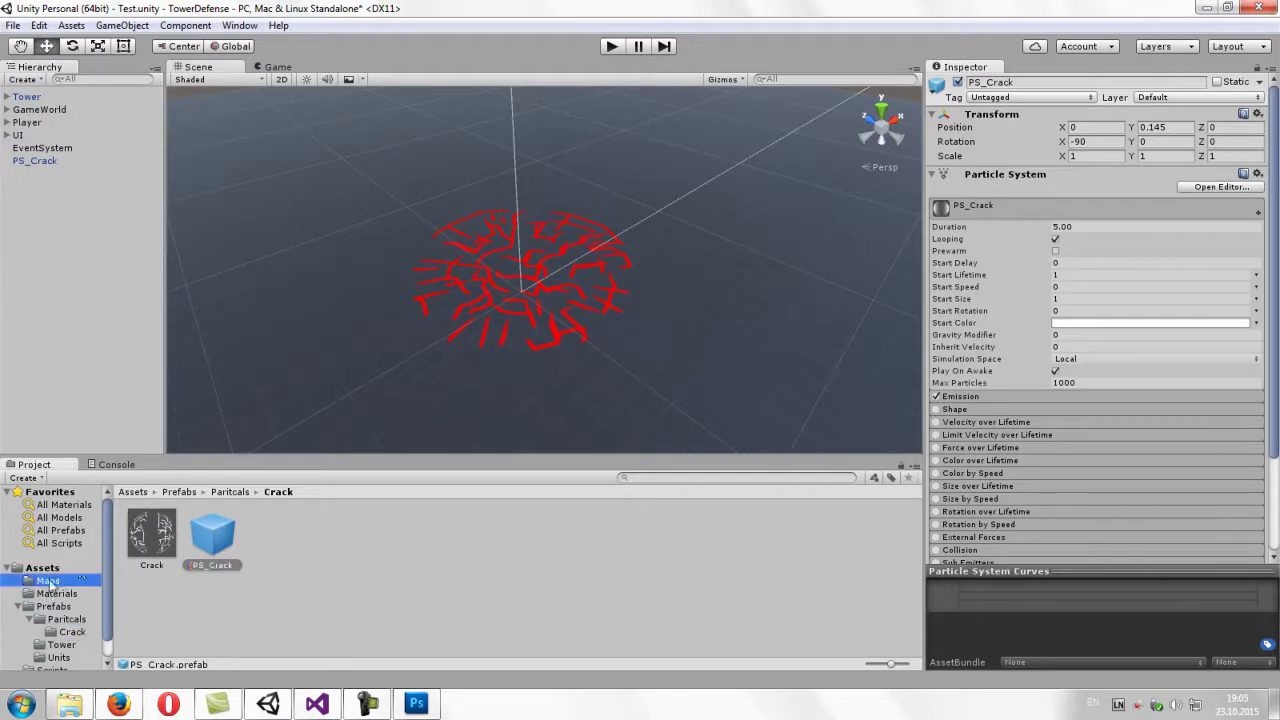
pyautogui.rightClick(44, 164)
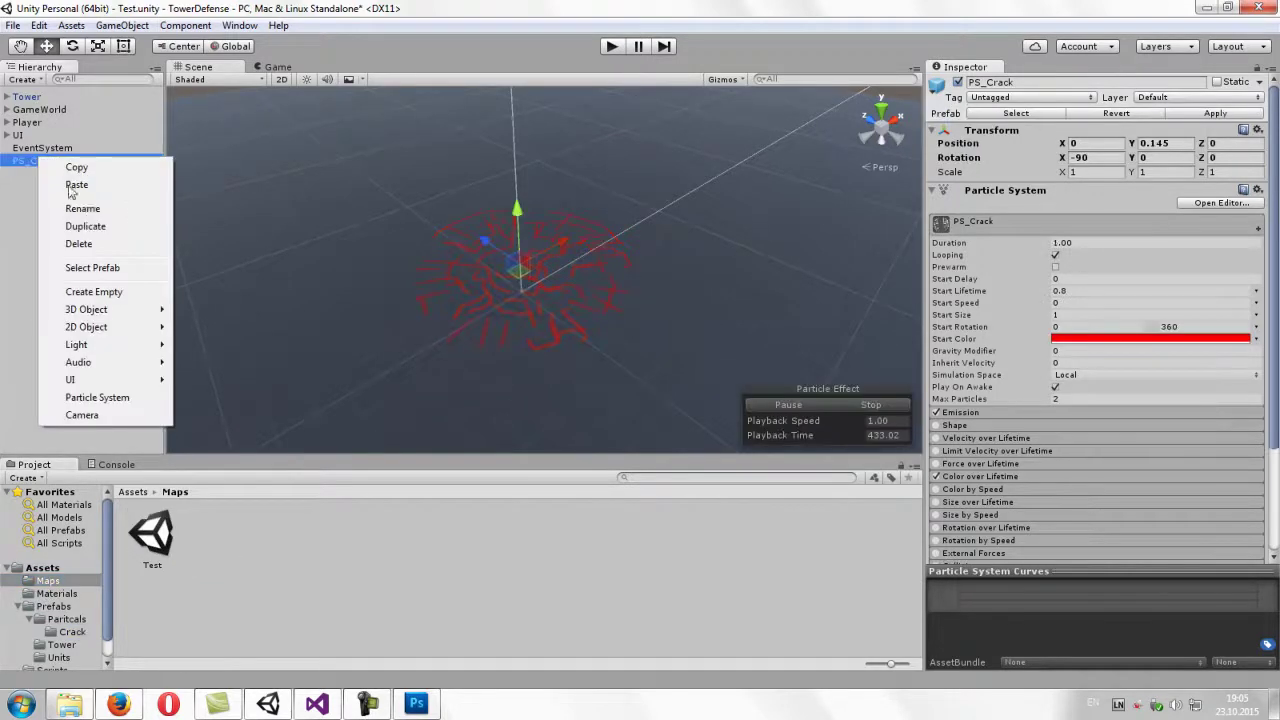
pyautogui.click(88, 270)
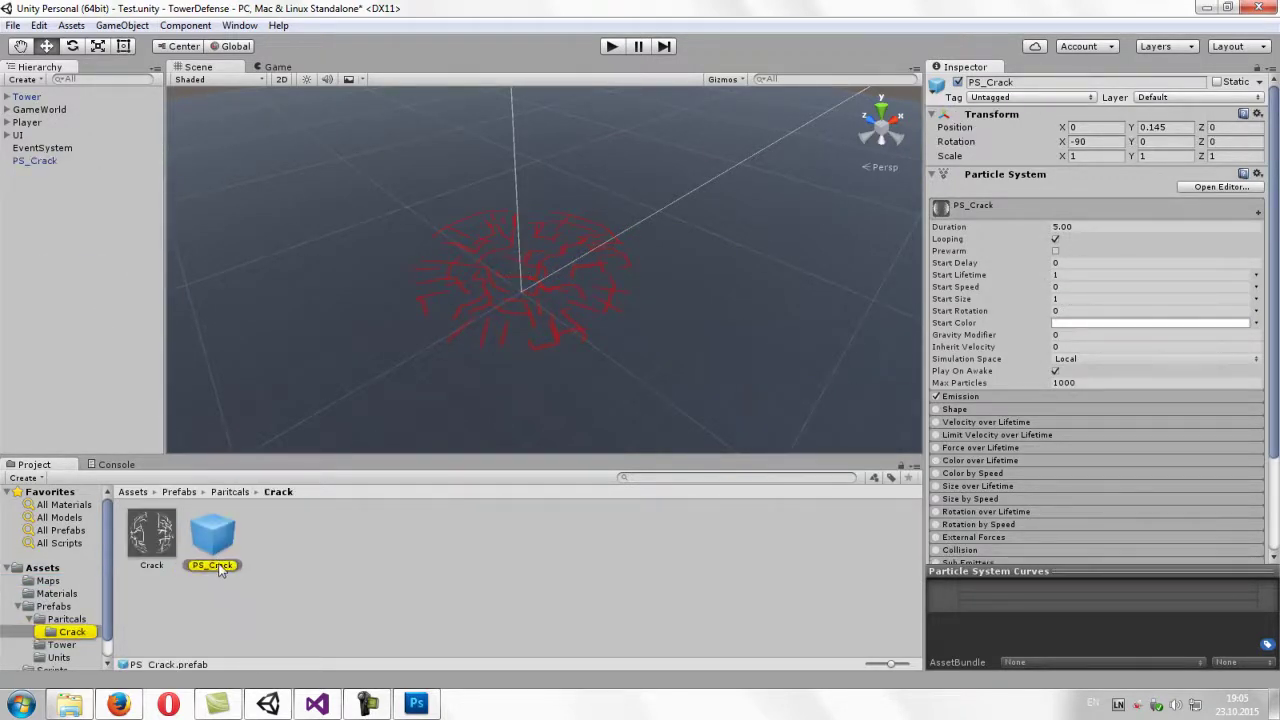
pyautogui.rightClick(41, 160)
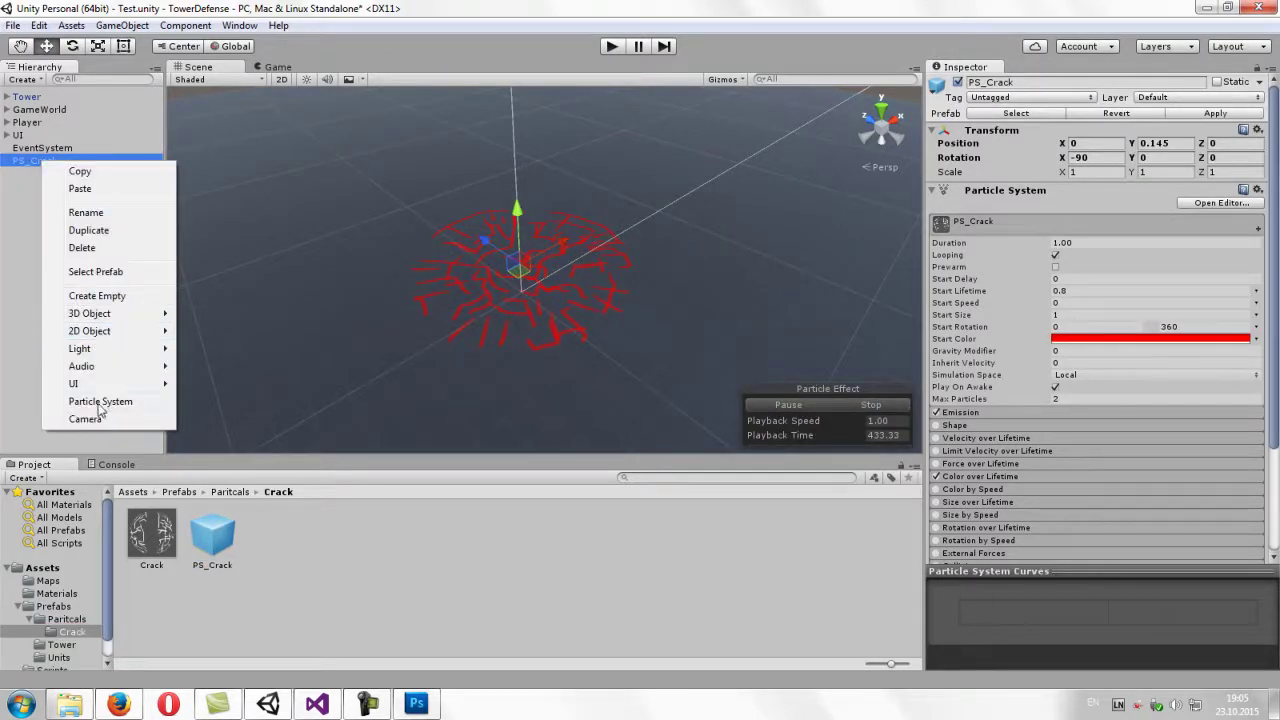
pyautogui.click(96, 401)
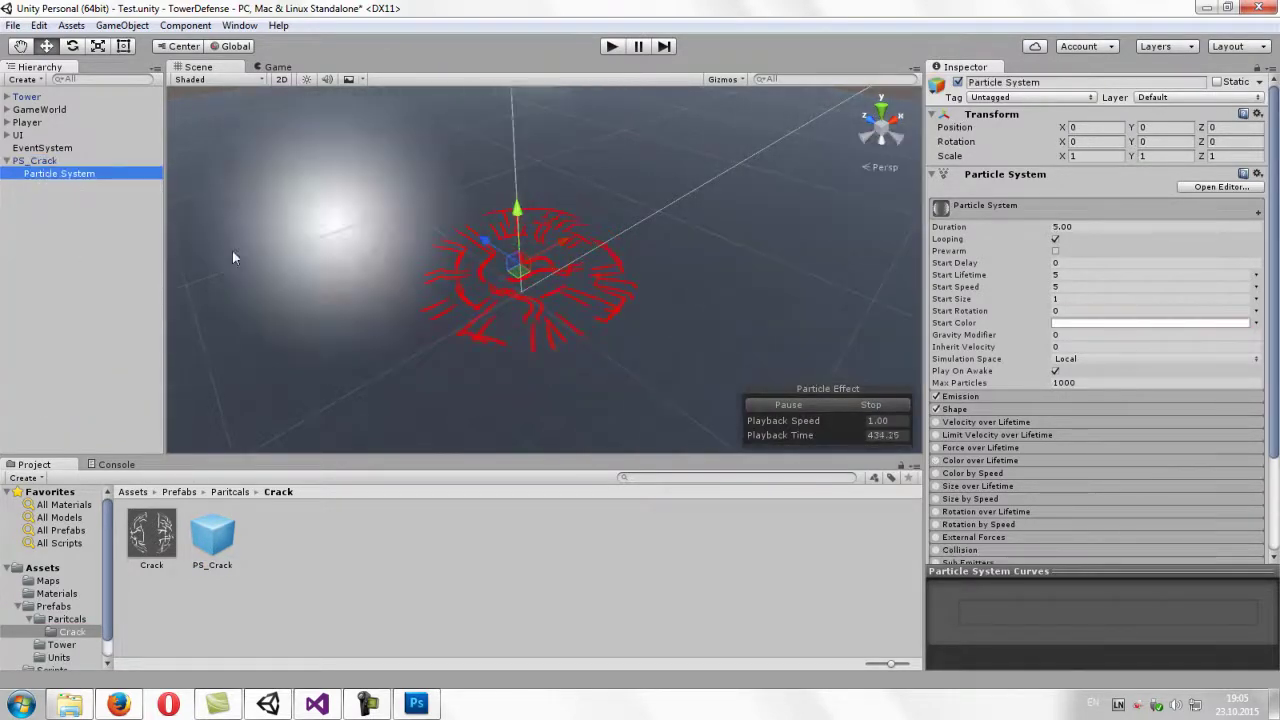
# - Rename the new child particle system to PS_Dust
pyautogui.keyDown('alt'); pyautogui.moveTo(569, 320); pyautogui.dragTo(587, 266); pyautogui.keyUp('alt')
pyautogui.click(78, 170)
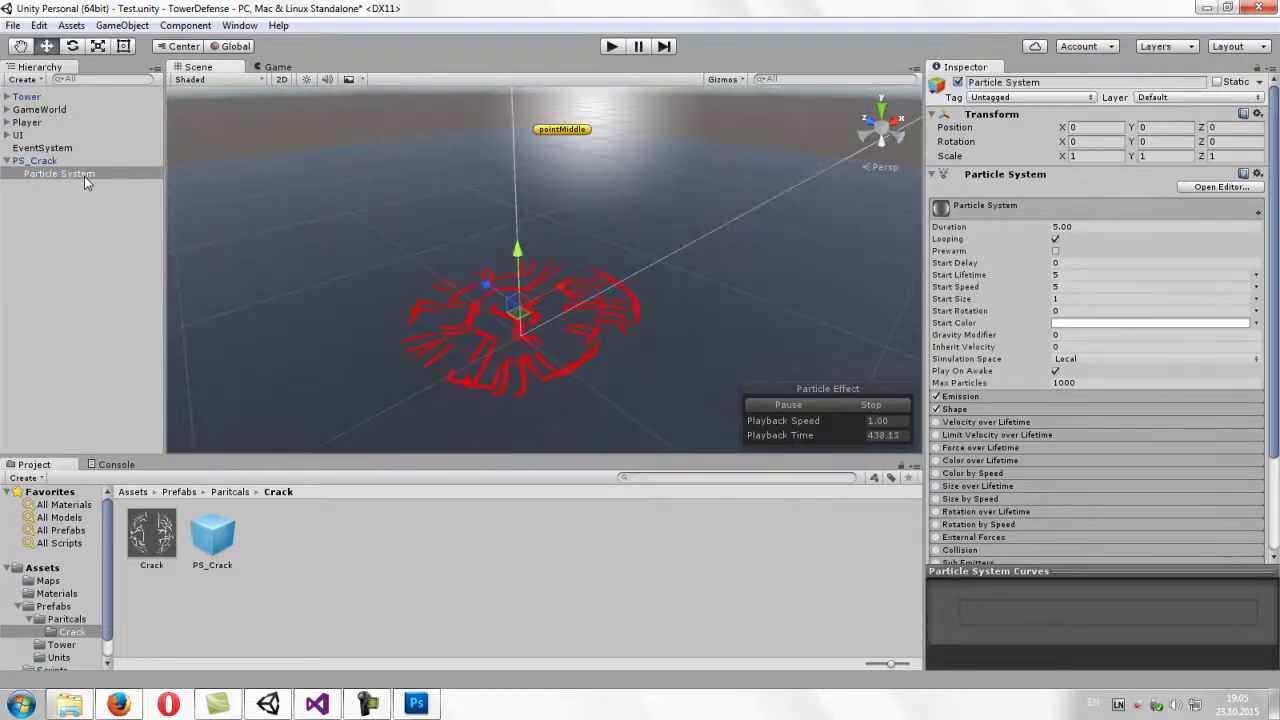
pyautogui.press('F2')
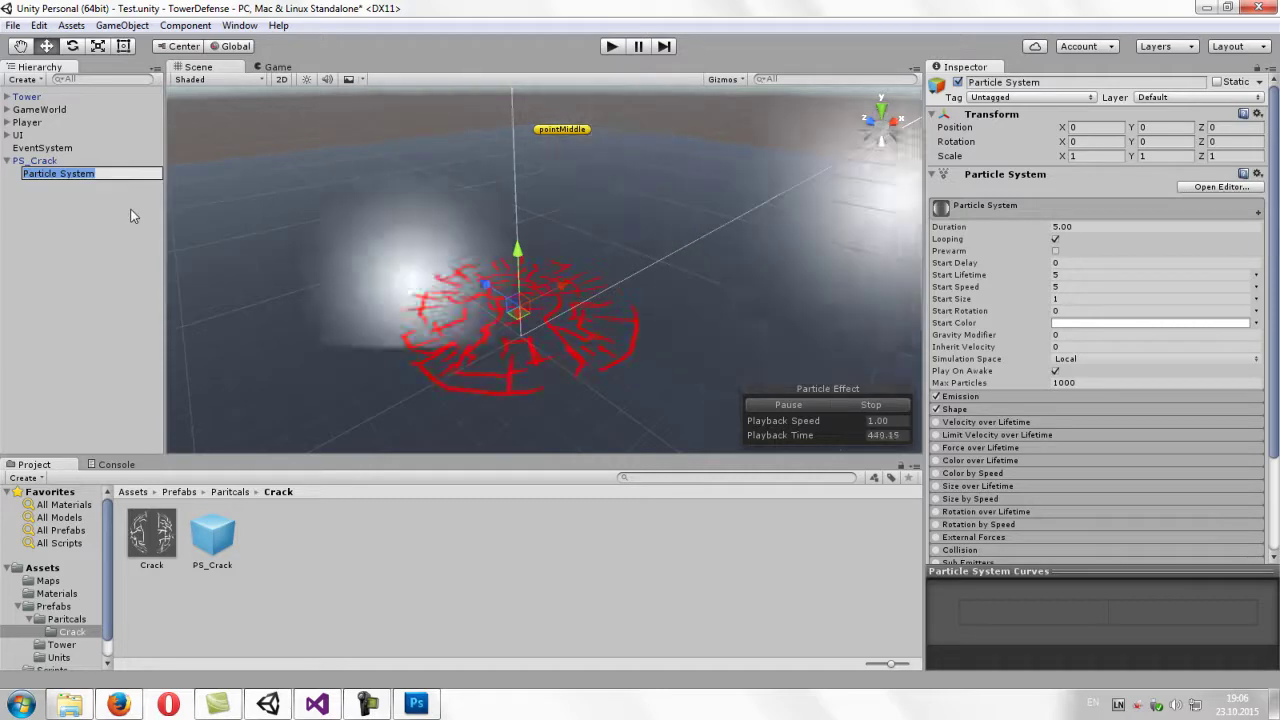
pyautogui.write('PS_D')
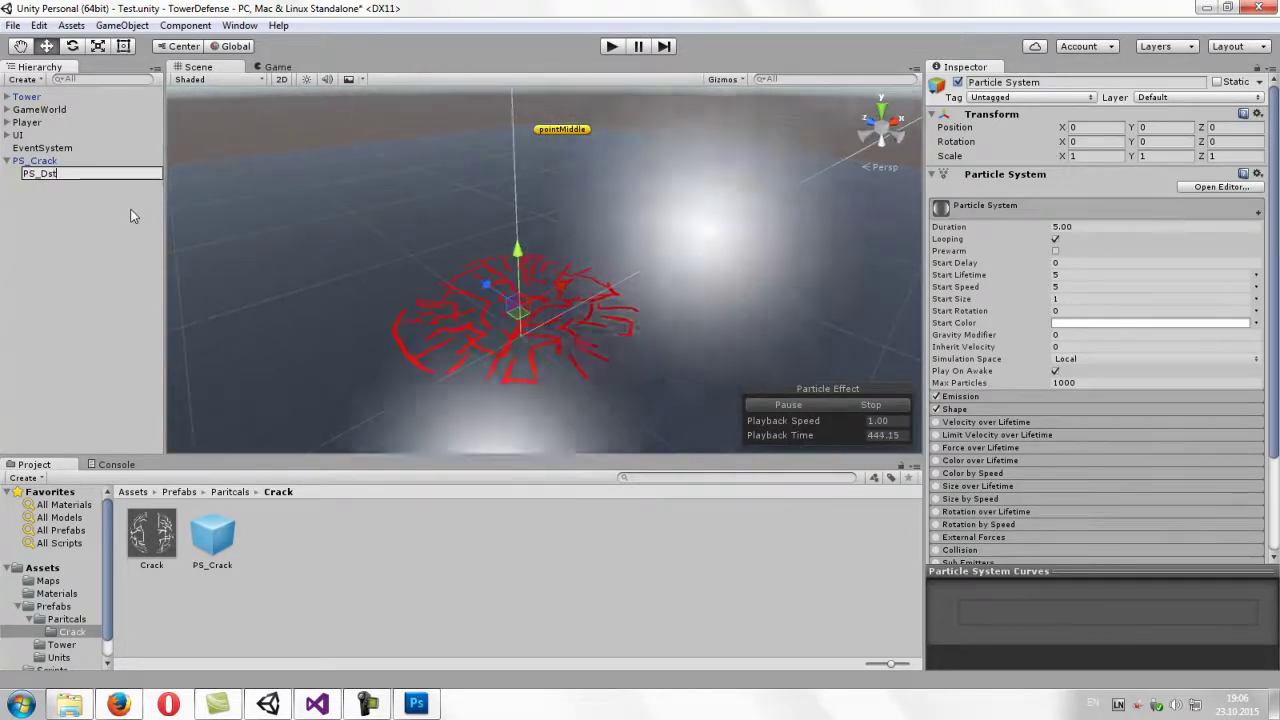
pyautogui.write('ust')
pyautogui.press('Return')
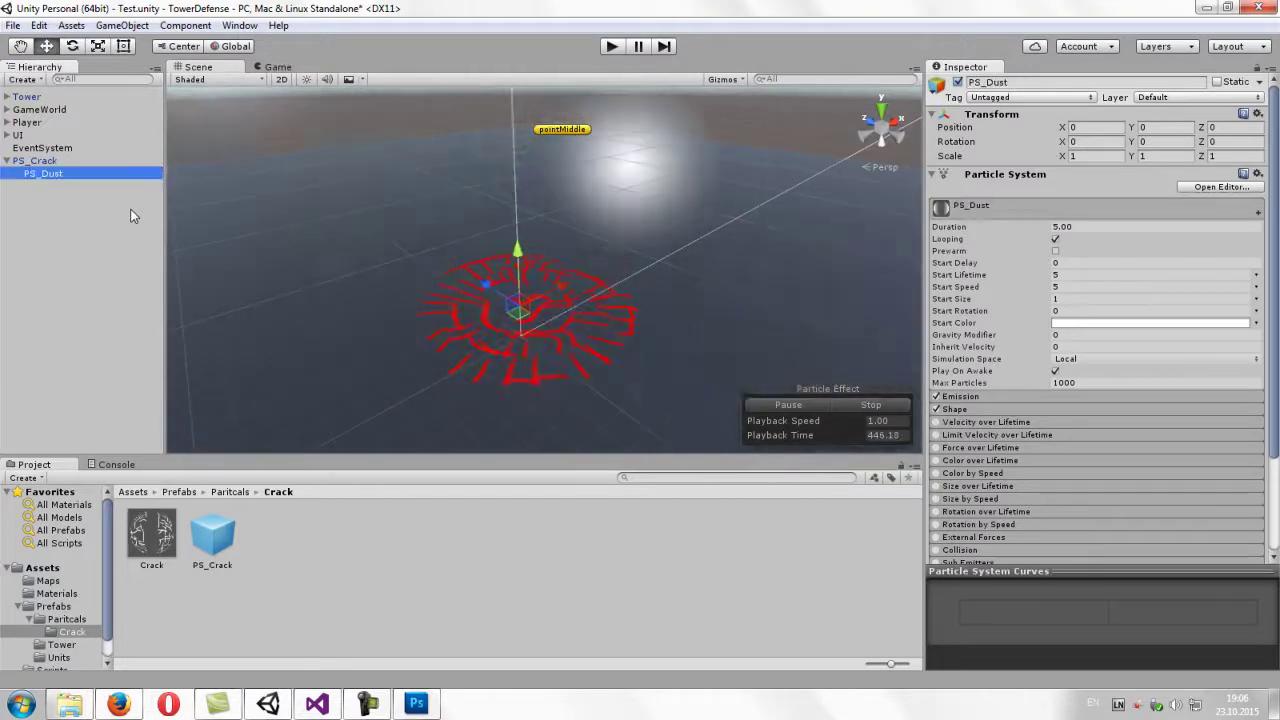
# - Set PS_Dust's Start Lifetime to 0.8
pyautogui.keyDown('alt'); pyautogui.moveTo(569, 302); pyautogui.dragTo(701, 257); pyautogui.keyUp('alt')
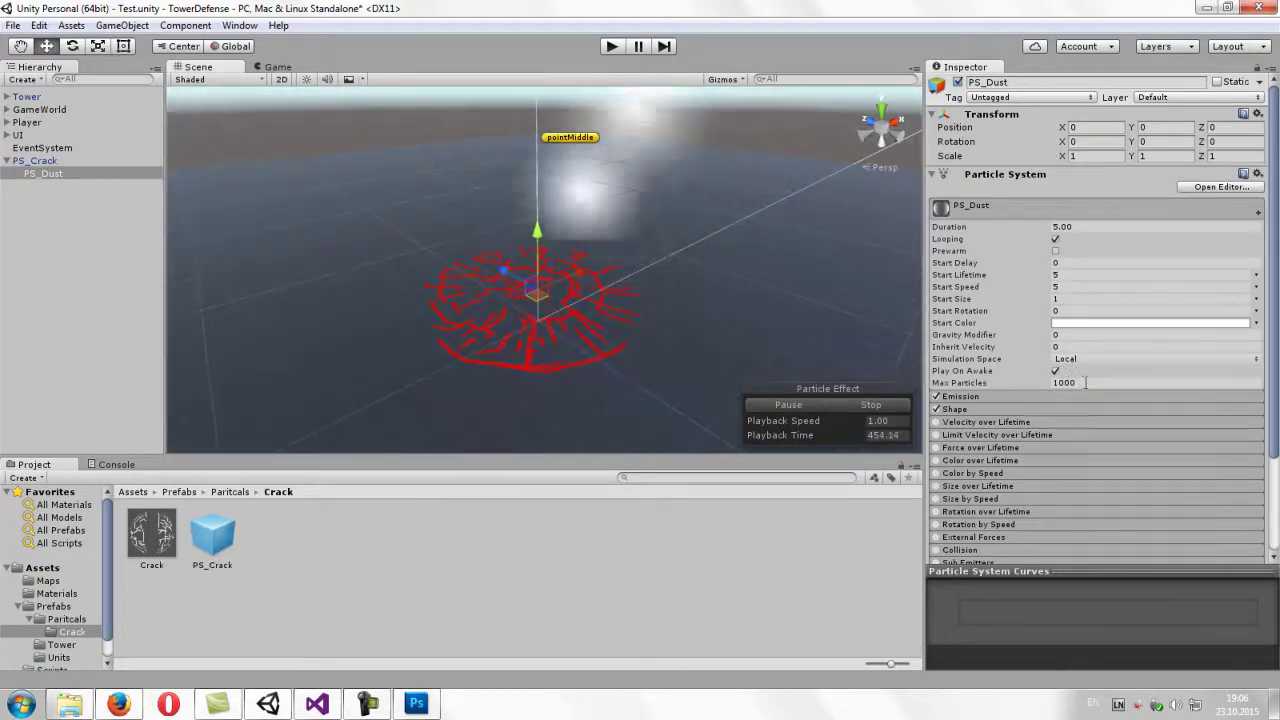
pyautogui.moveTo(1277, 413); pyautogui.dragTo(1270, 537)
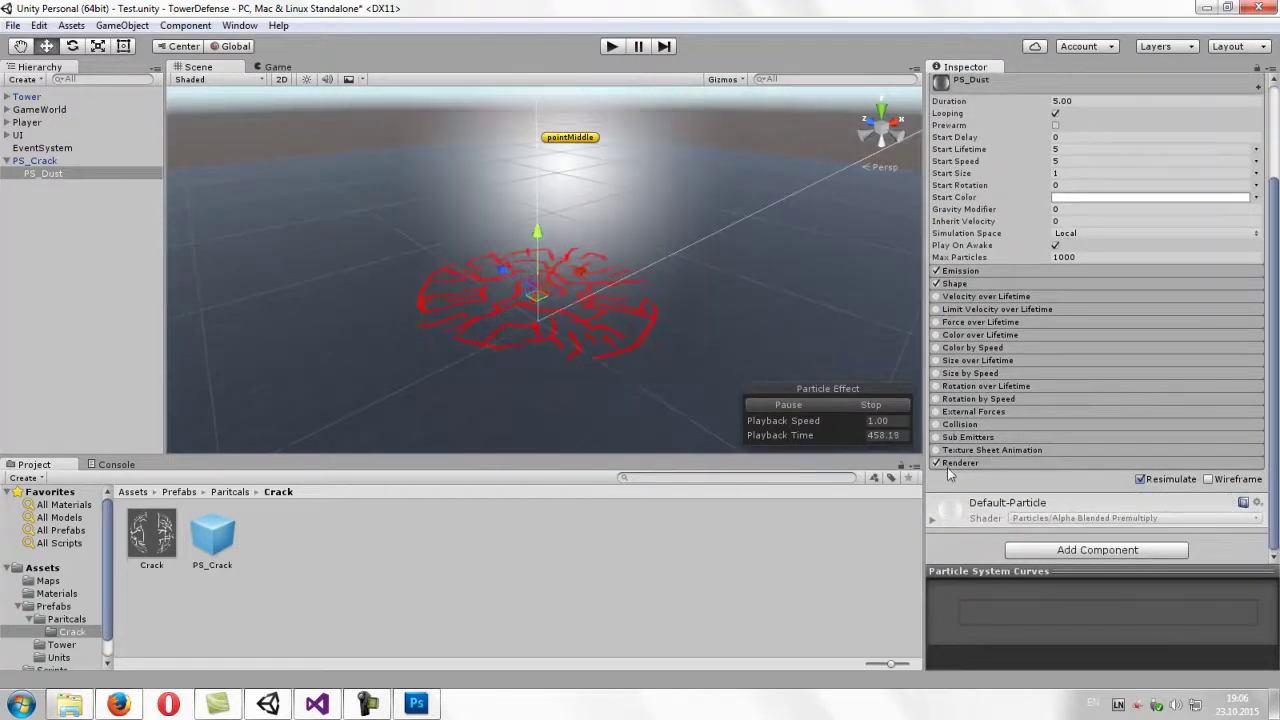
pyautogui.click(957, 464)
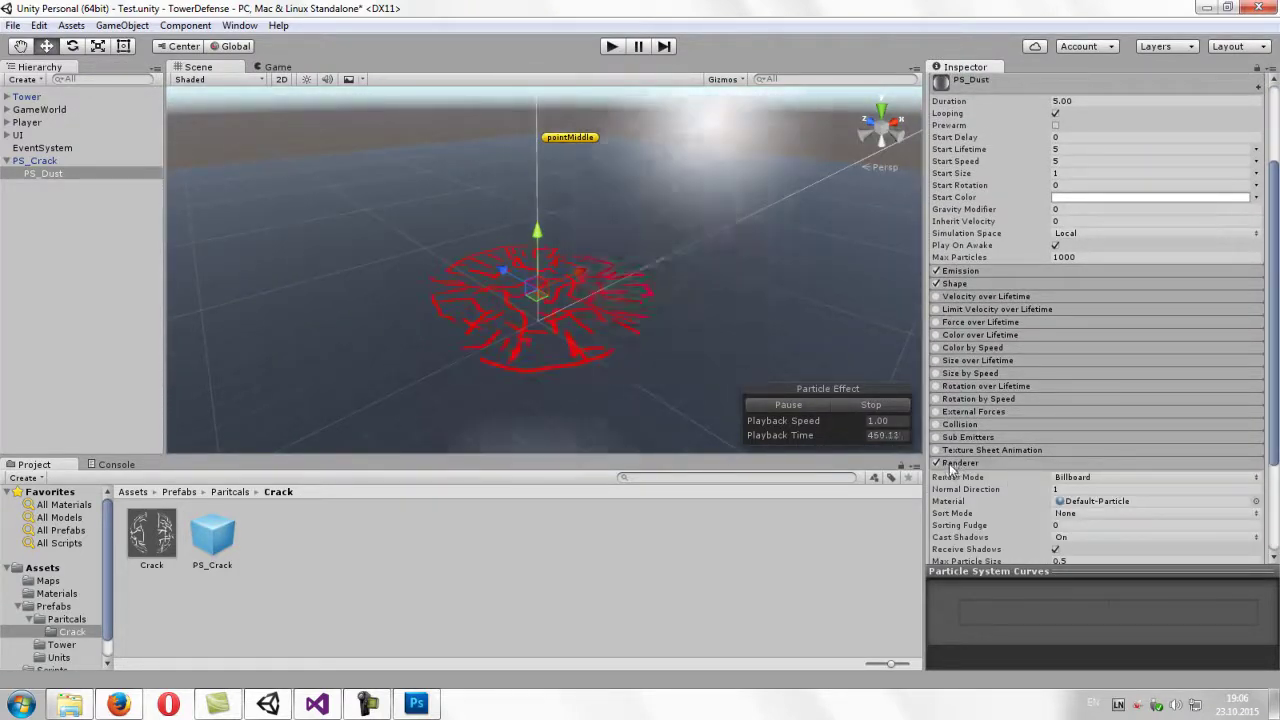
pyautogui.click(960, 463)
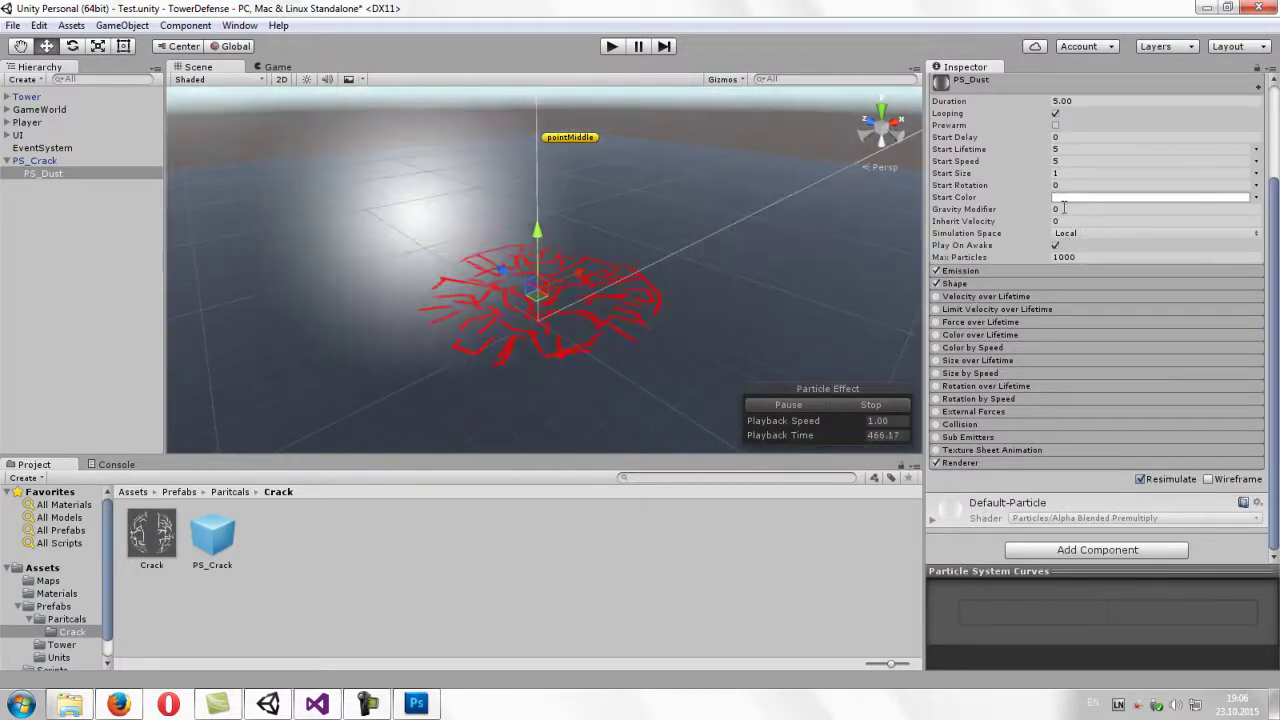
pyautogui.scroll(2, 1060, 250)
pyautogui.click(1066, 198)
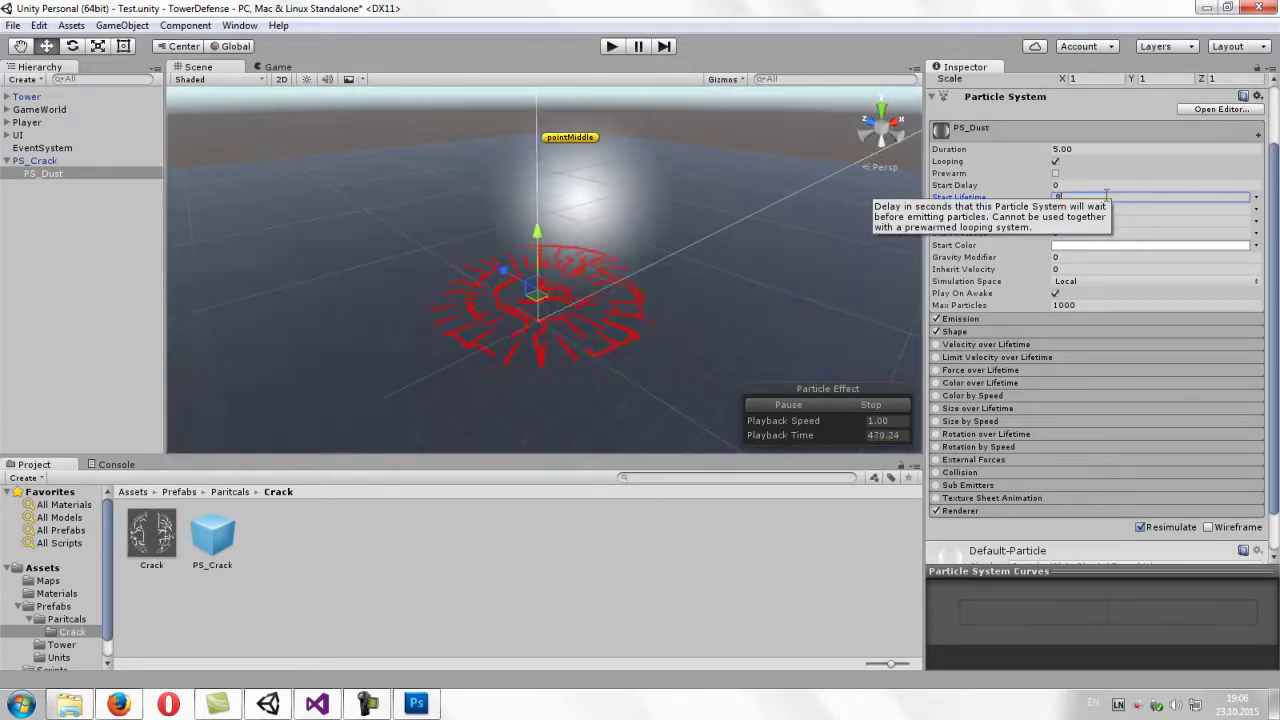
pyautogui.write('8')
pyautogui.press('BackSpace')
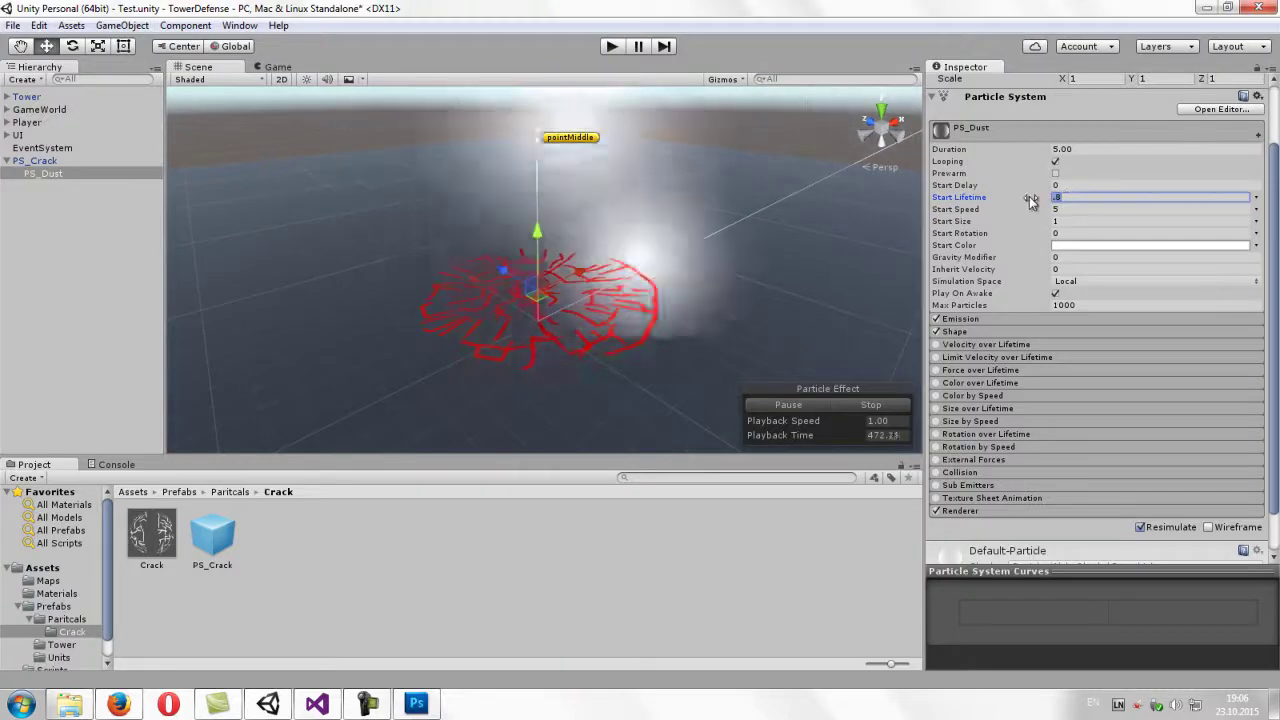
pyautogui.write('0.8')
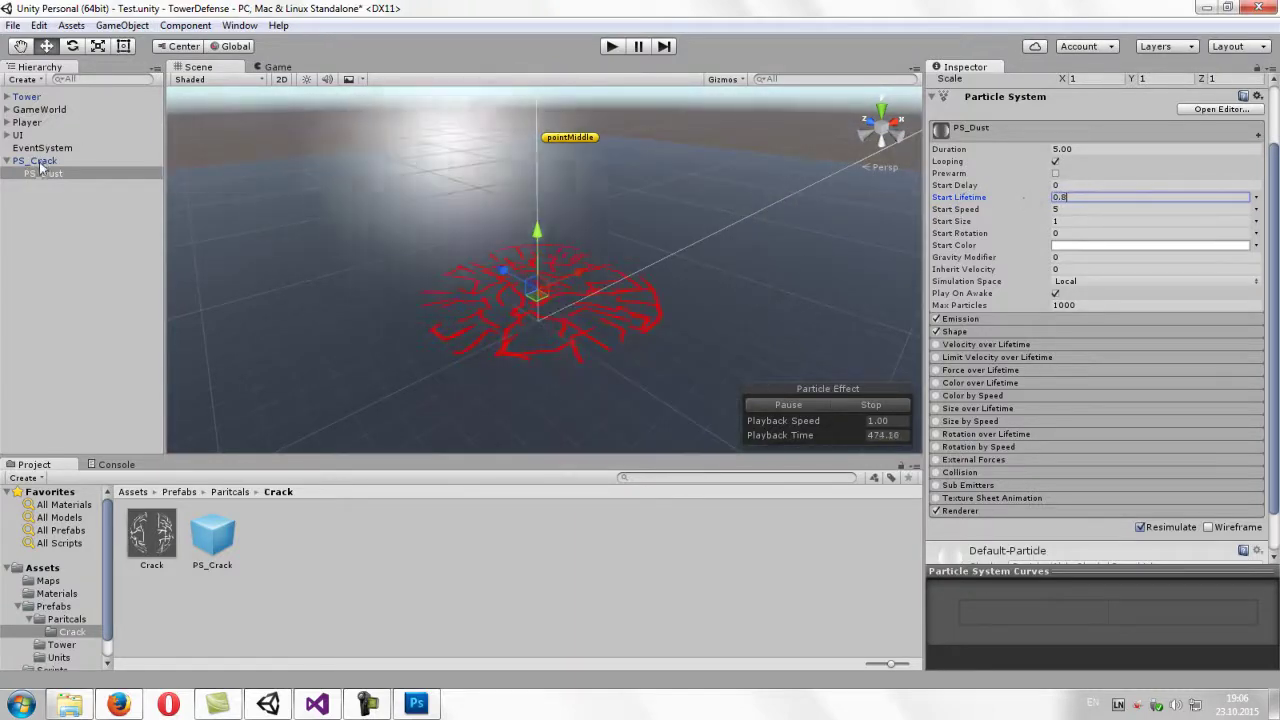
# - Give PS_Dust a start speed of 5 and start size of 0.3
pyautogui.click(40, 160)
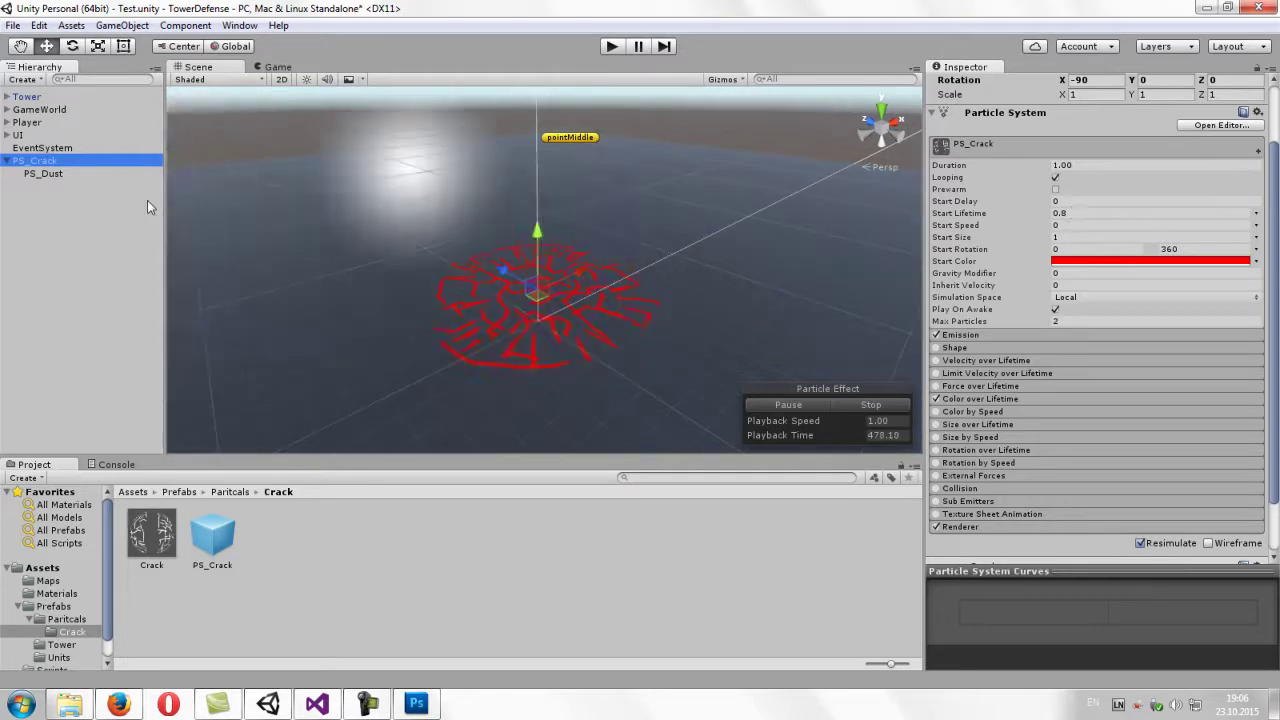
pyautogui.click(43, 174)
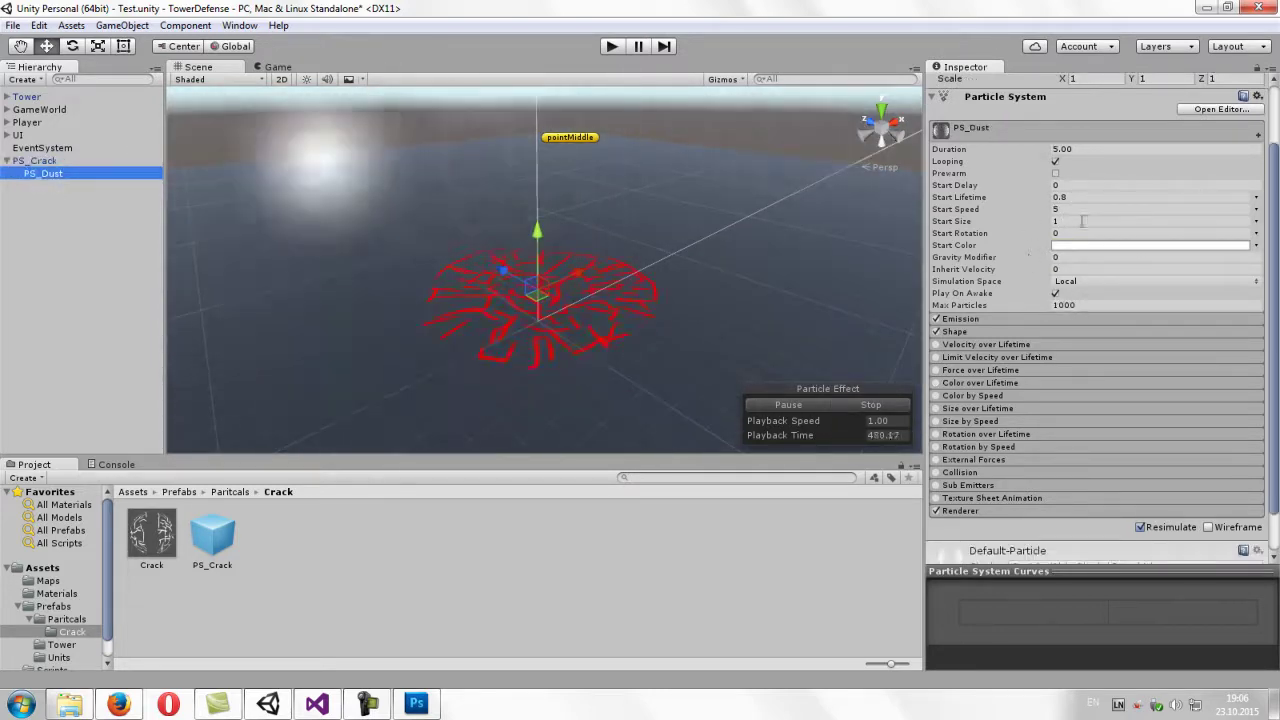
pyautogui.click(1065, 210)
pyautogui.write('0')
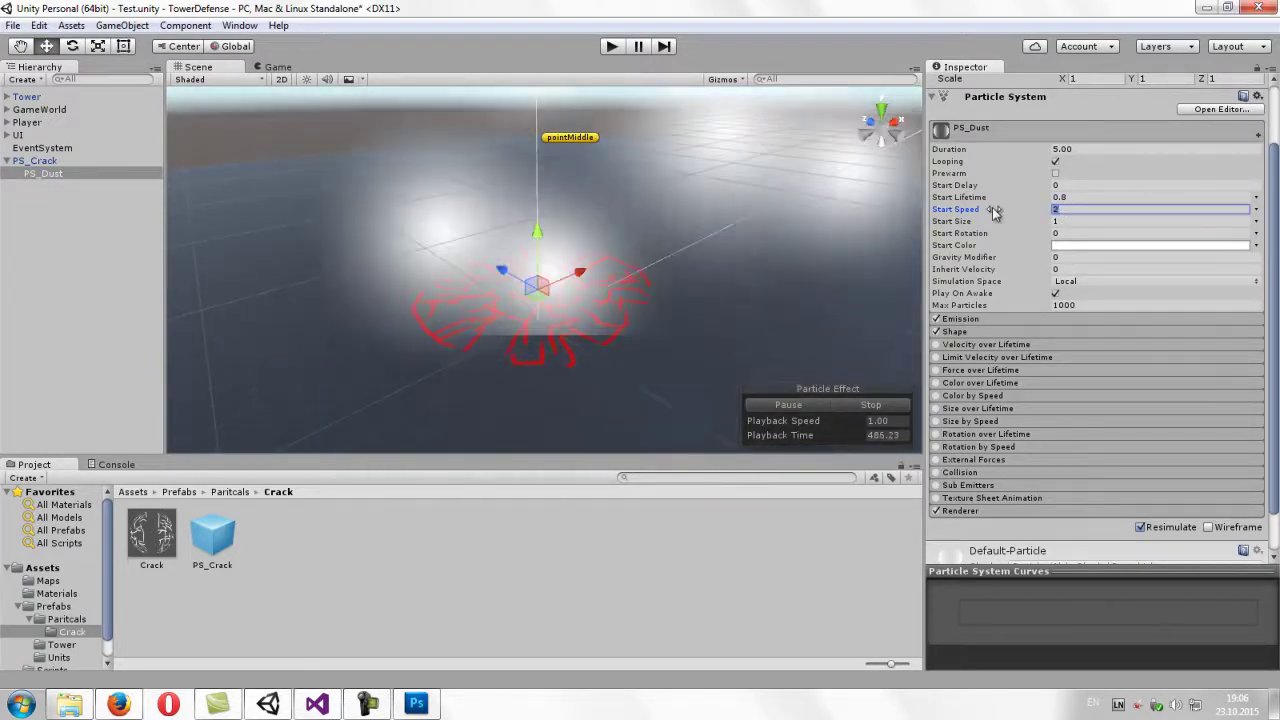
pyautogui.write('5')
pyautogui.click(1065, 221)
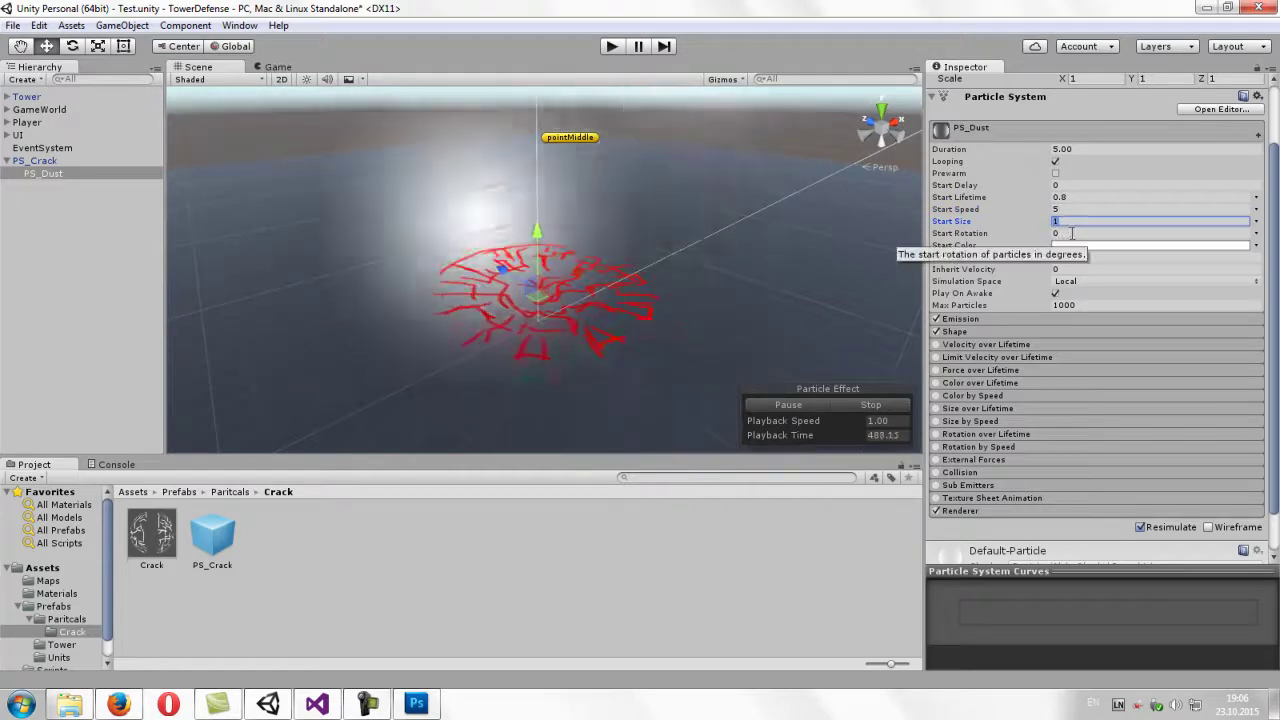
pyautogui.write('0.8')
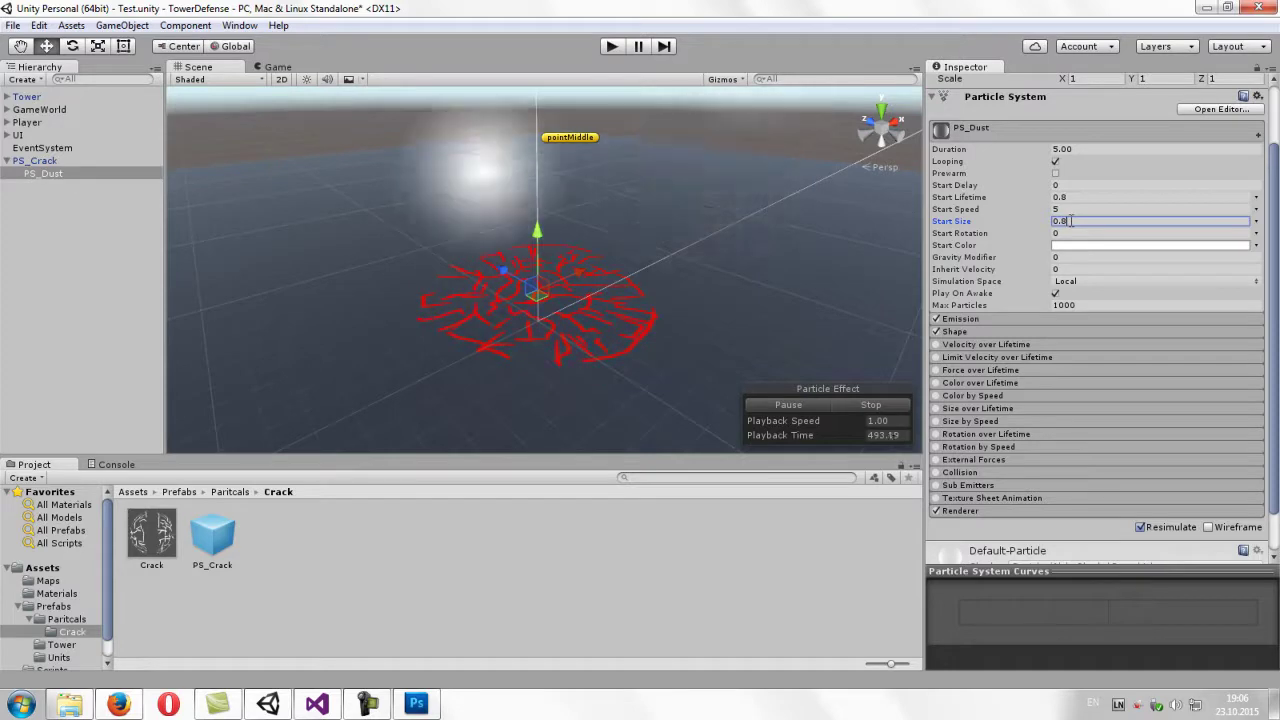
pyautogui.press('BackSpace')
pyautogui.write('.3')
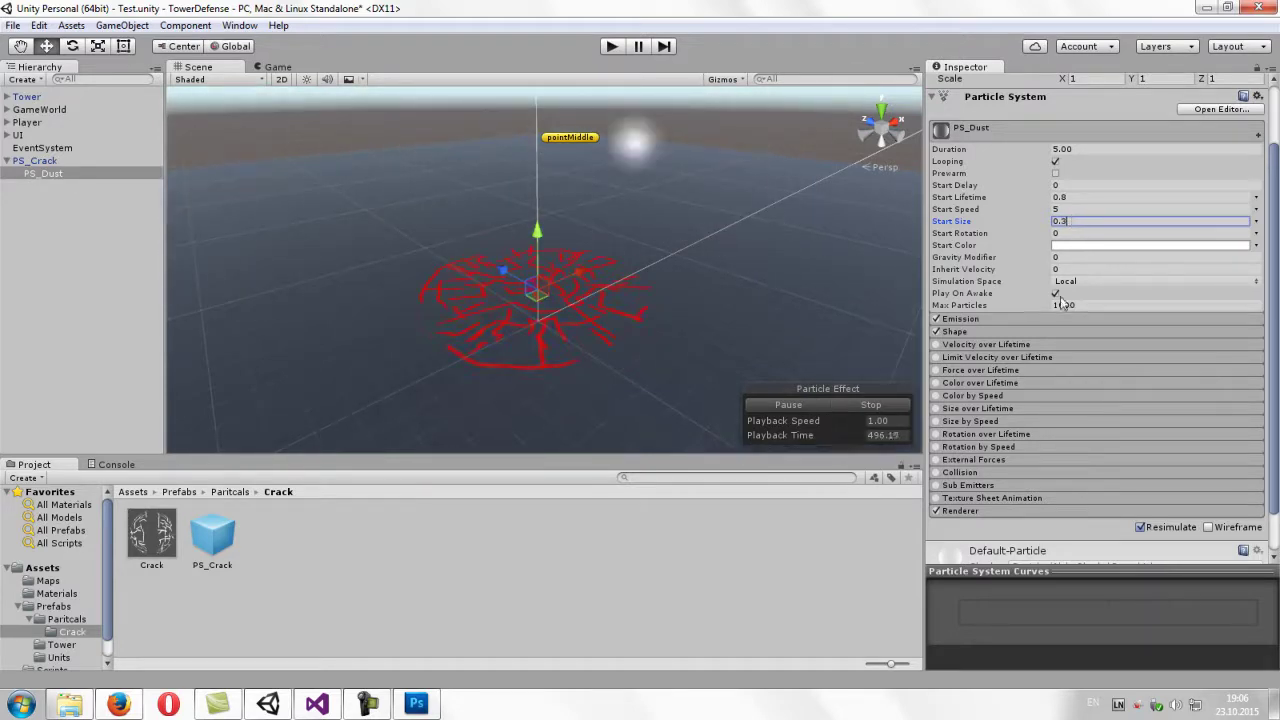
pyautogui.click(959, 319)
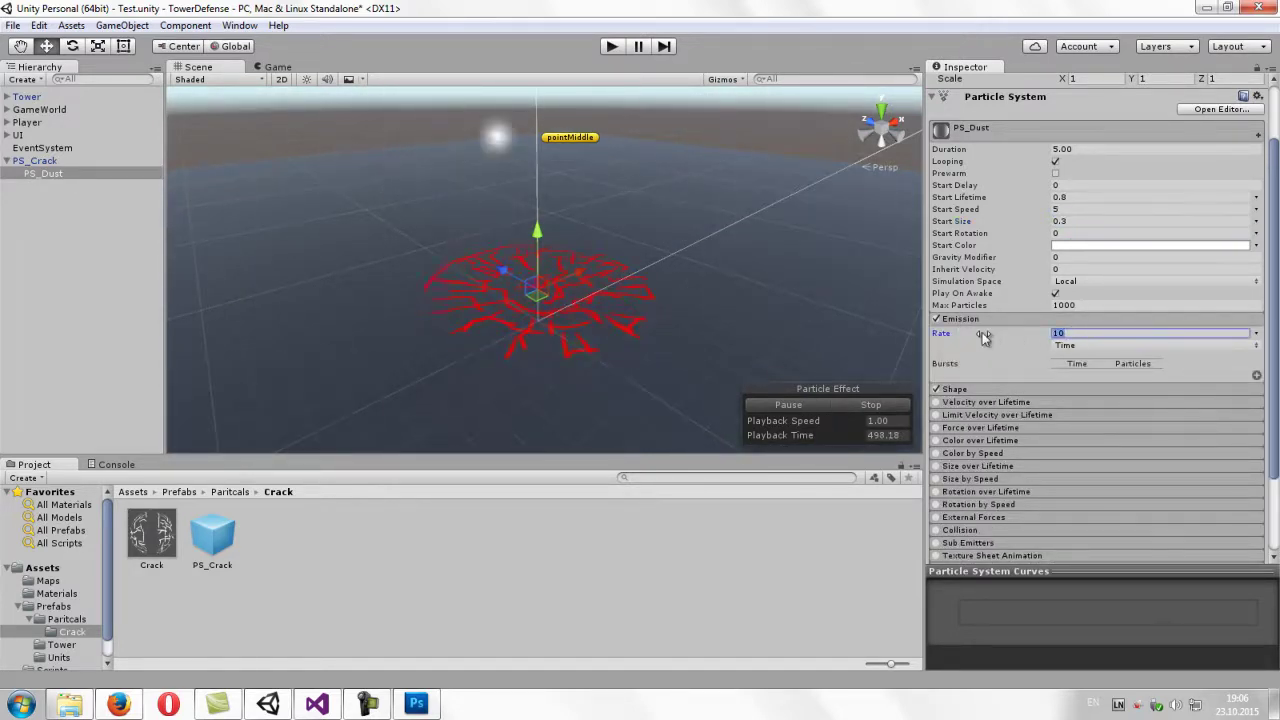
# - Add a 30-particle burst at time 0, set emission Rate to 0 and Duration to 1
pyautogui.click(1256, 375)
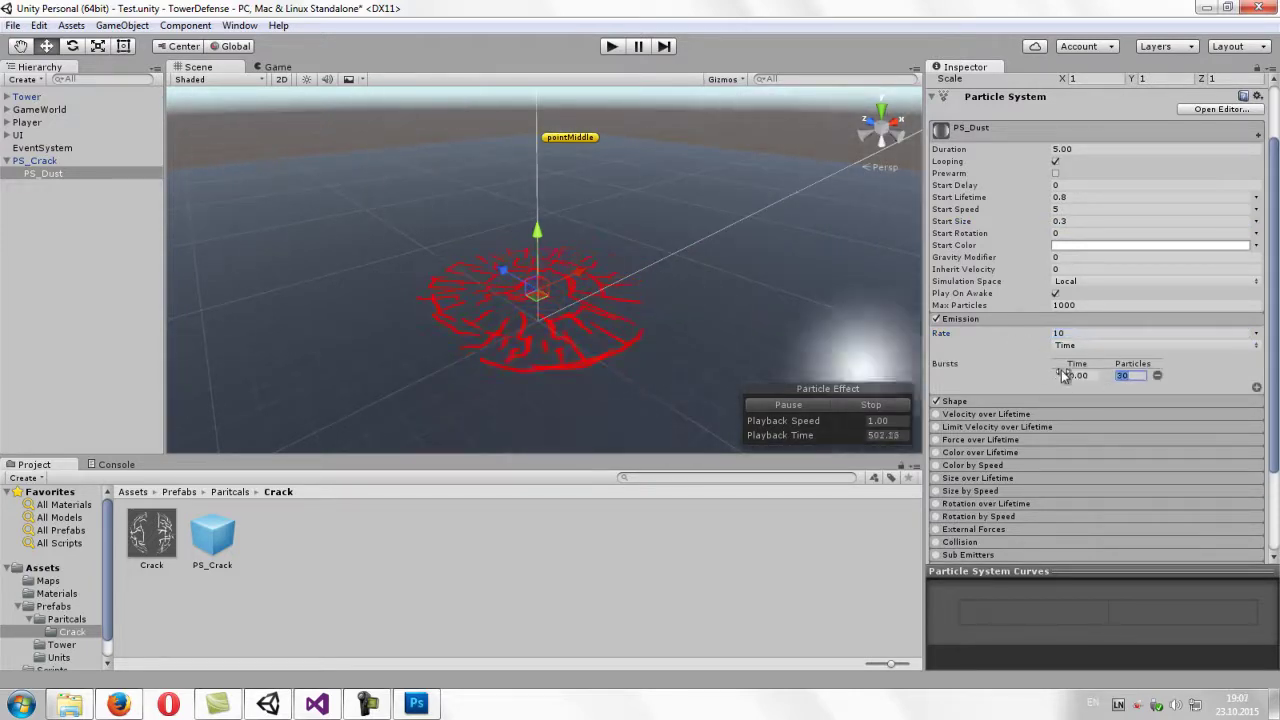
pyautogui.click(996, 333)
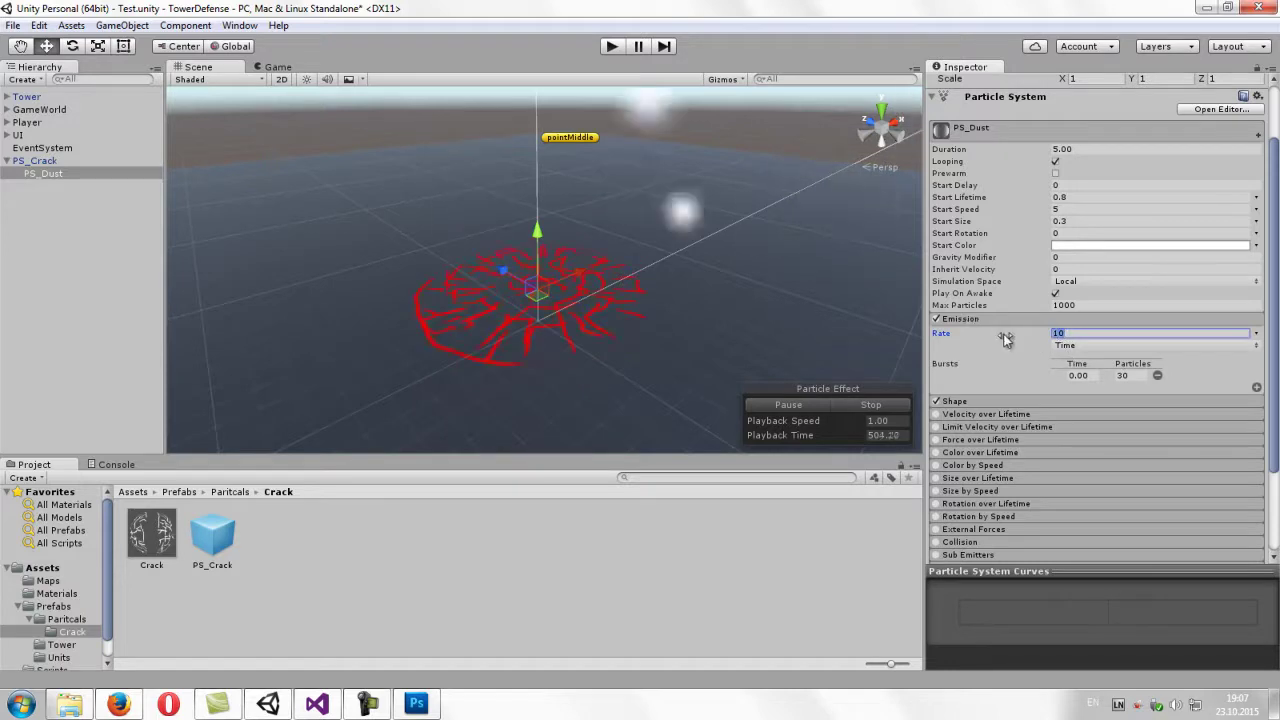
pyautogui.click(1084, 335)
pyautogui.write('0')
pyautogui.moveTo(560, 300)
pyautogui.keyDown('alt'); pyautogui.mouseDown()
pyautogui.moveTo(624, 245)
pyautogui.moveTo(712, 264)
pyautogui.moveTo(663, 211)
pyautogui.moveTo(717, 241)
pyautogui.moveTo(486, 229)
pyautogui.mouseUp(); pyautogui.keyUp('alt')
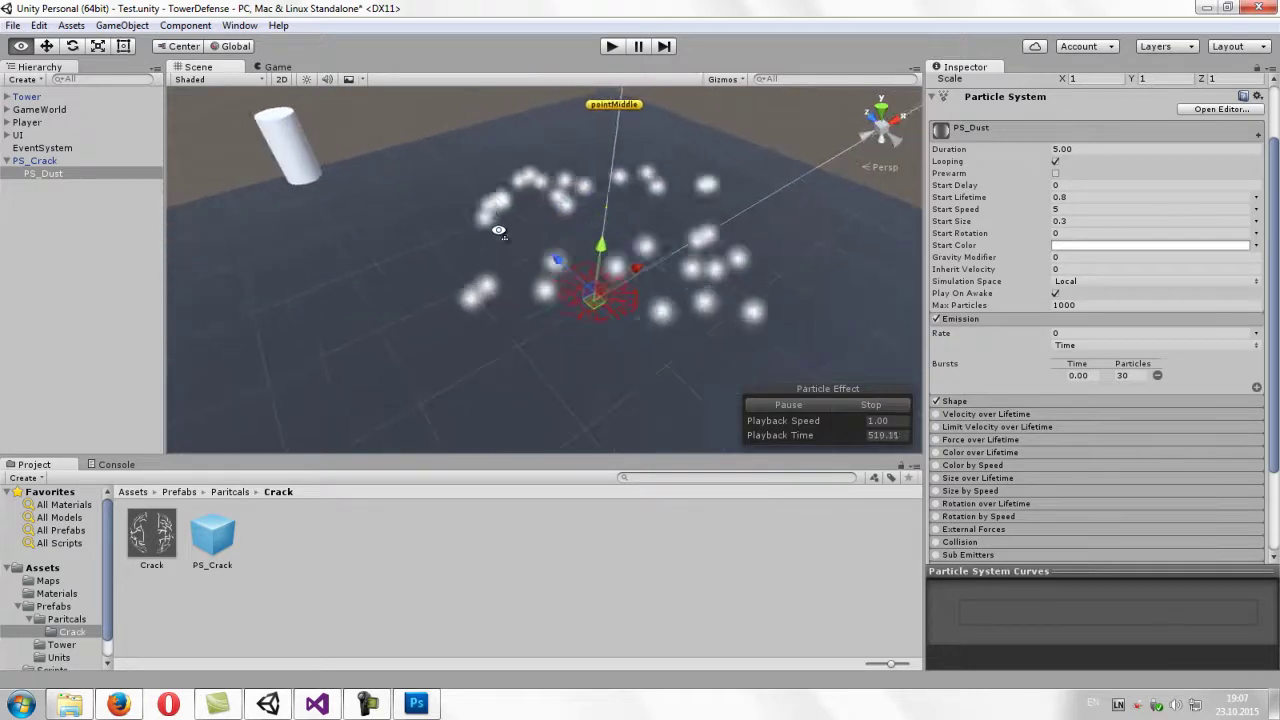
pyautogui.click(1087, 148)
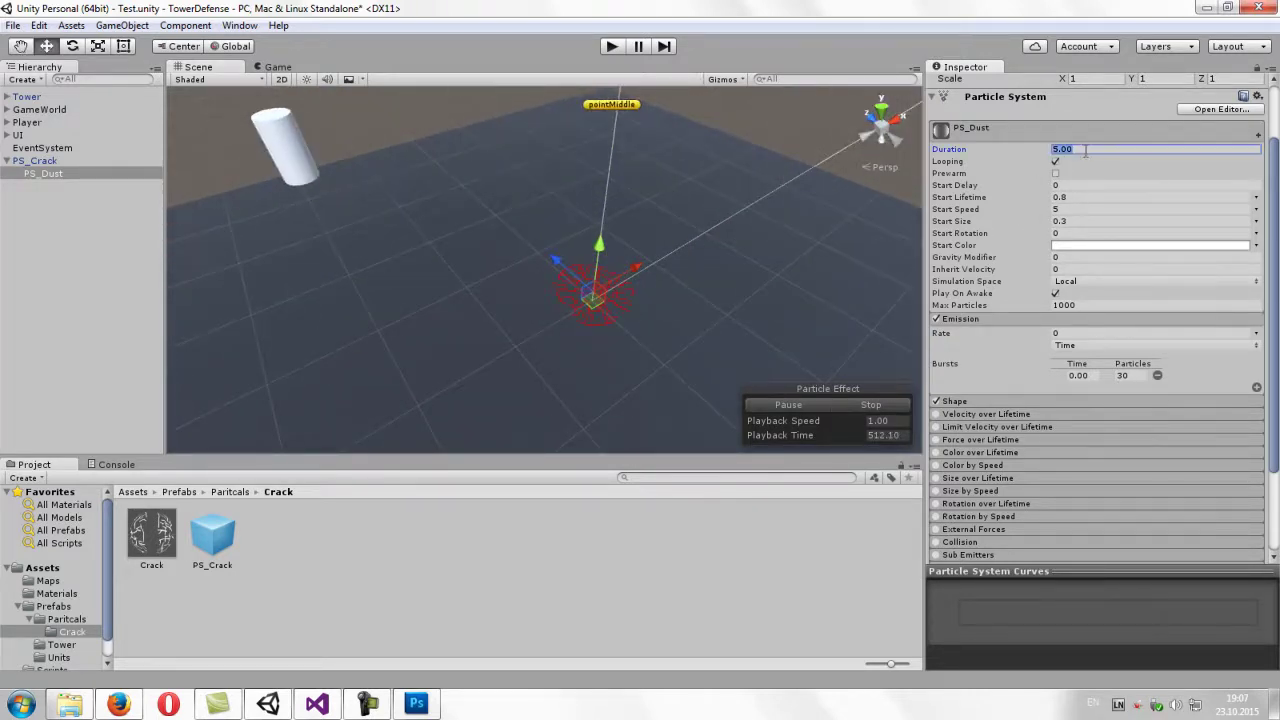
pyautogui.write('1')
pyautogui.keyDown('alt'); pyautogui.moveTo(585, 316); pyautogui.dragTo(615, 72); pyautogui.keyUp('alt')
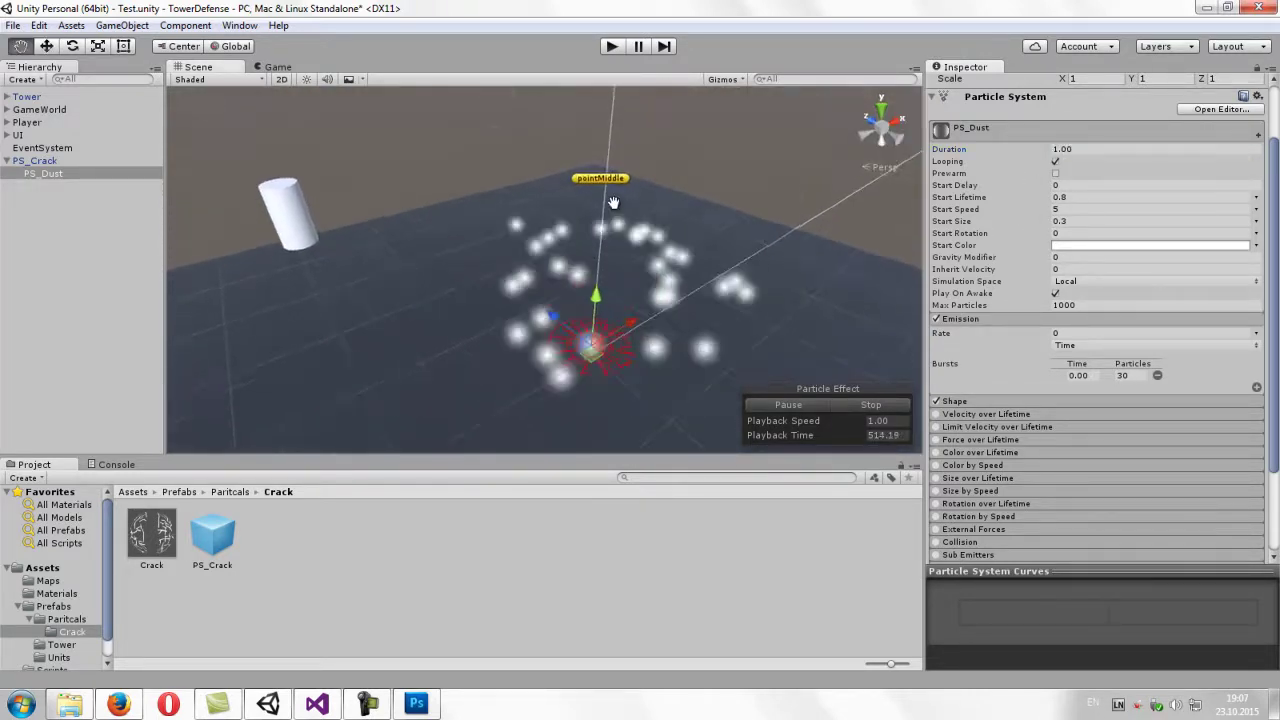
pyautogui.keyDown('alt'); pyautogui.moveTo(640, 222); pyautogui.dragTo(635, 232); pyautogui.keyUp('alt')
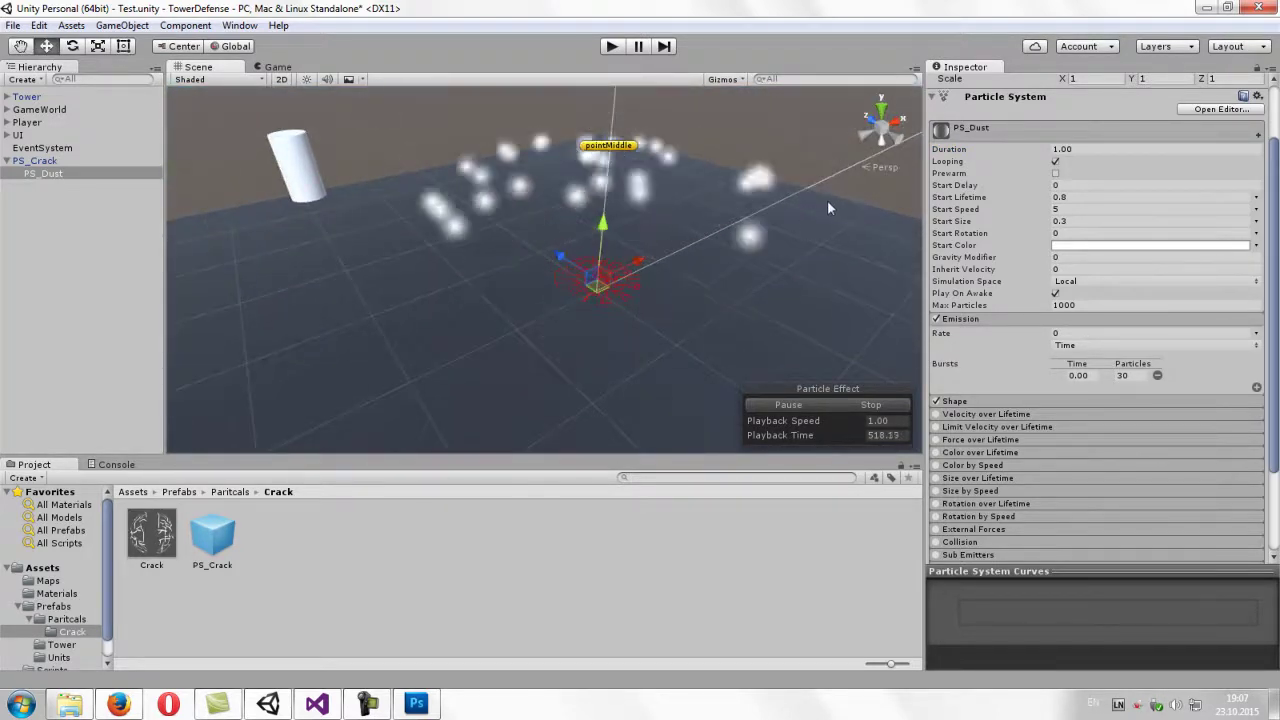
pyautogui.scroll(-2, 1095, 320)
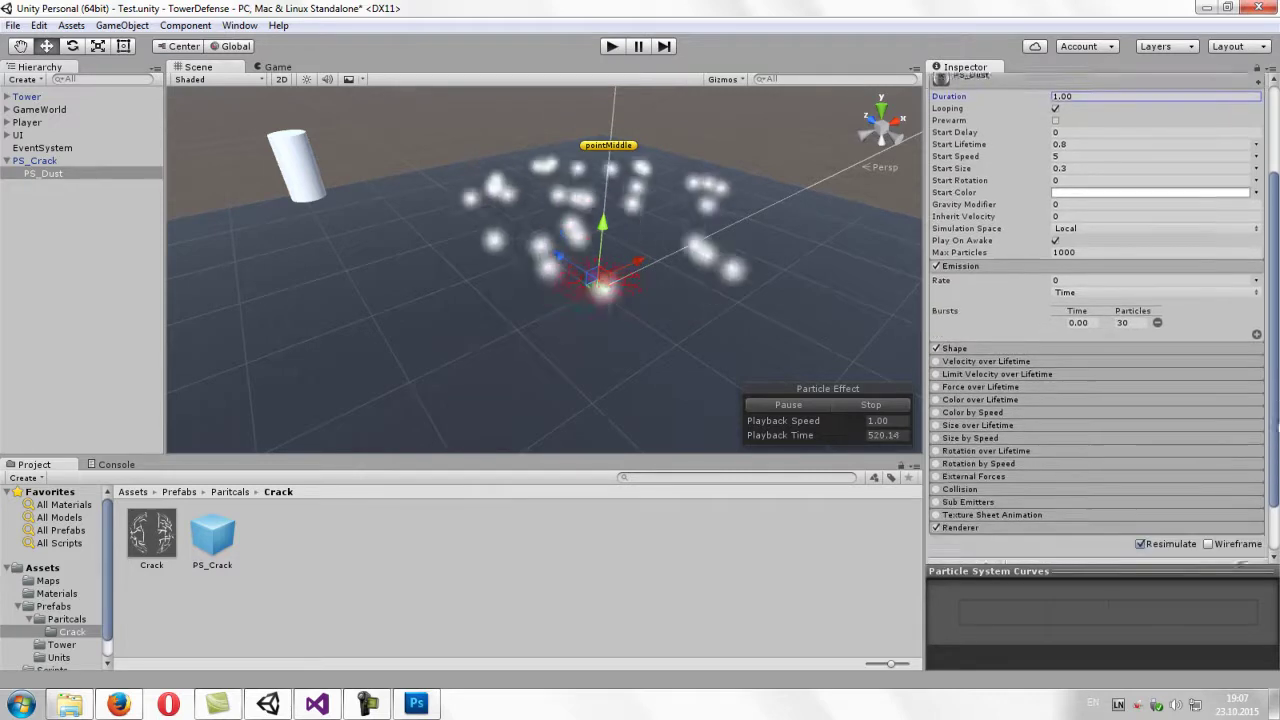
pyautogui.scroll(-2, 1248, 405)
# - Change PS_Dust's emitter shape from Cone to Circle
pyautogui.click(955, 291)
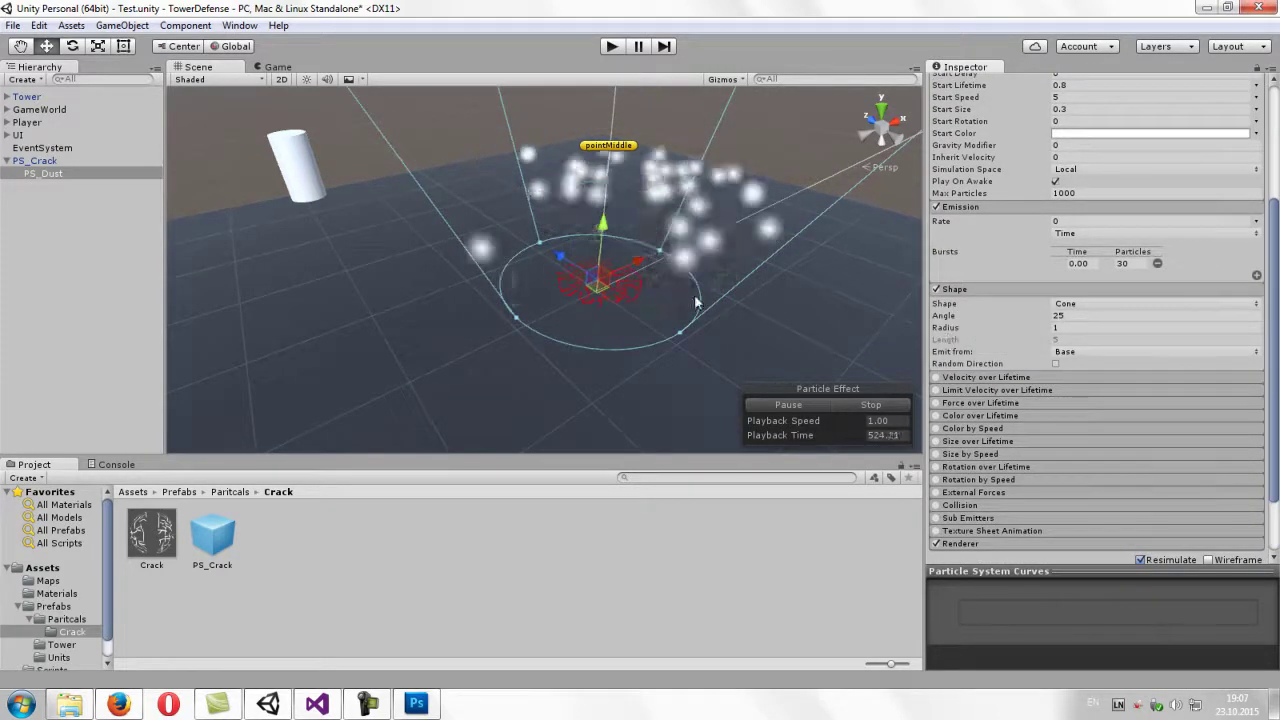
pyautogui.keyDown('alt'); pyautogui.moveTo(697, 302); pyautogui.dragTo(683, 208); pyautogui.keyUp('alt')
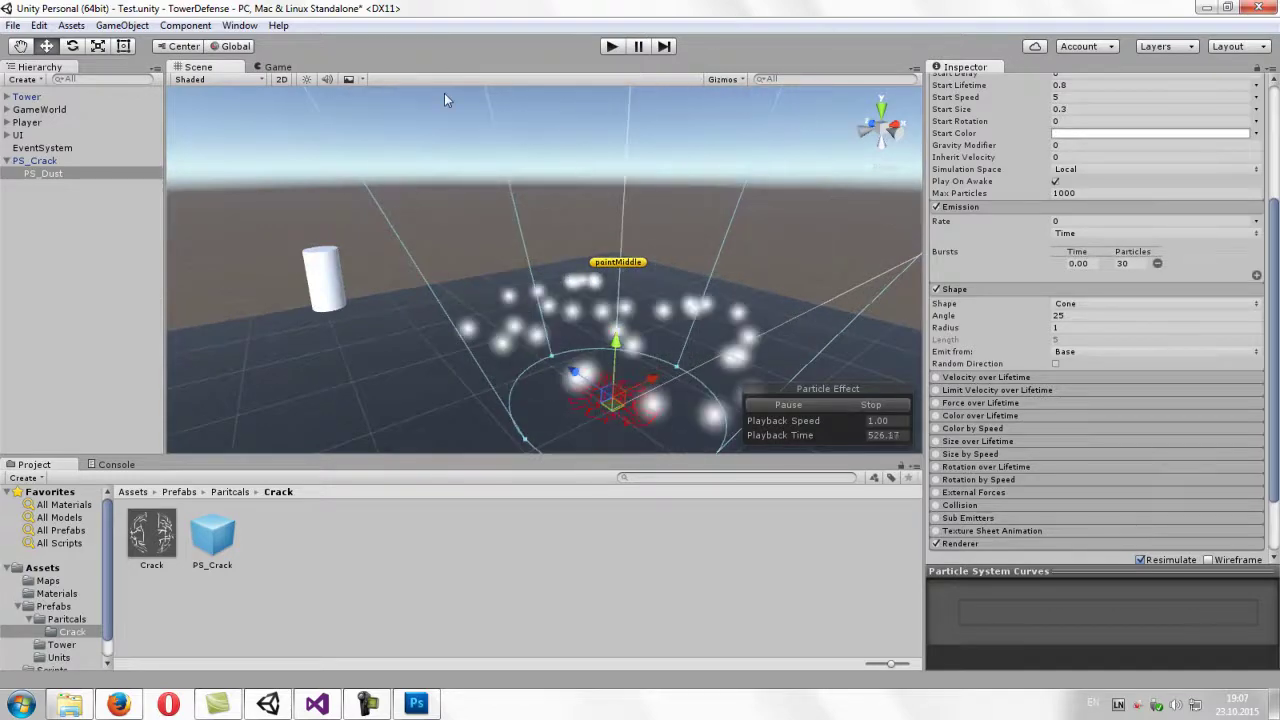
pyautogui.moveTo(697, 325)
pyautogui.keyDown('alt'); pyautogui.mouseDown()
pyautogui.moveTo(729, 348)
pyautogui.moveTo(672, 420)
pyautogui.mouseUp(); pyautogui.keyUp('alt')
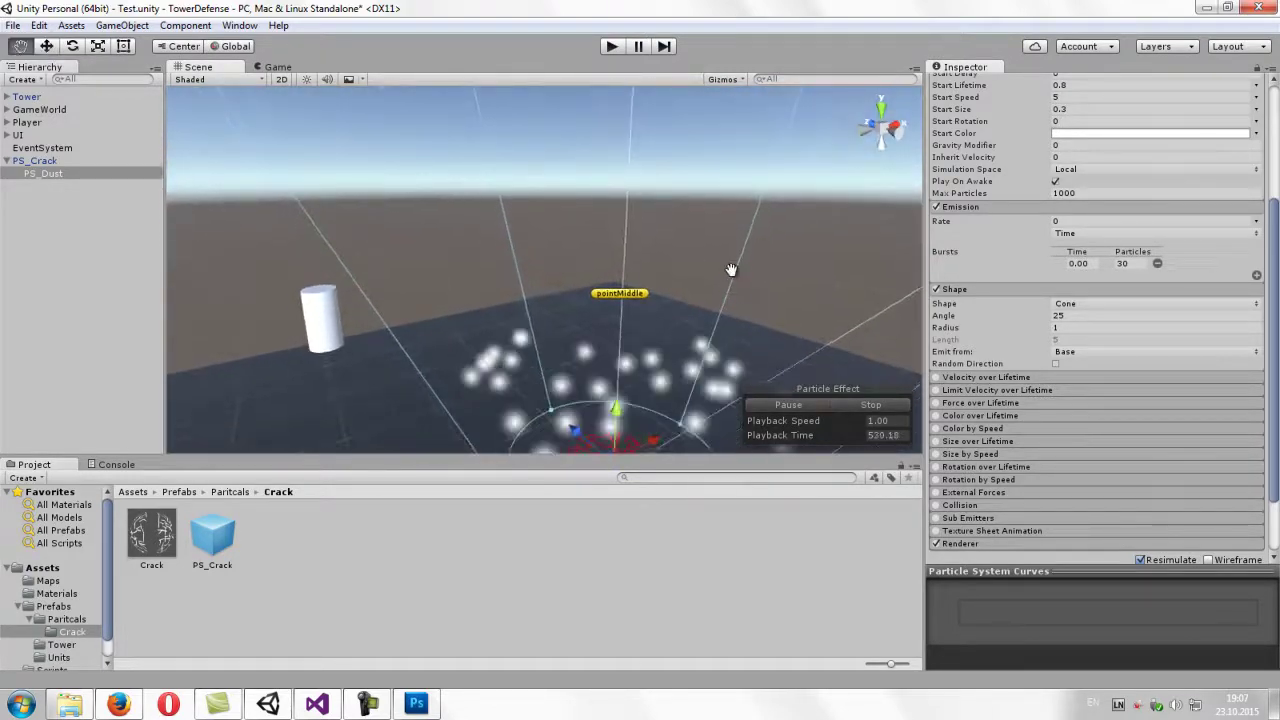
pyautogui.keyDown('alt'); pyautogui.moveTo(710, 340); pyautogui.dragTo(680, 183); pyautogui.keyUp('alt')
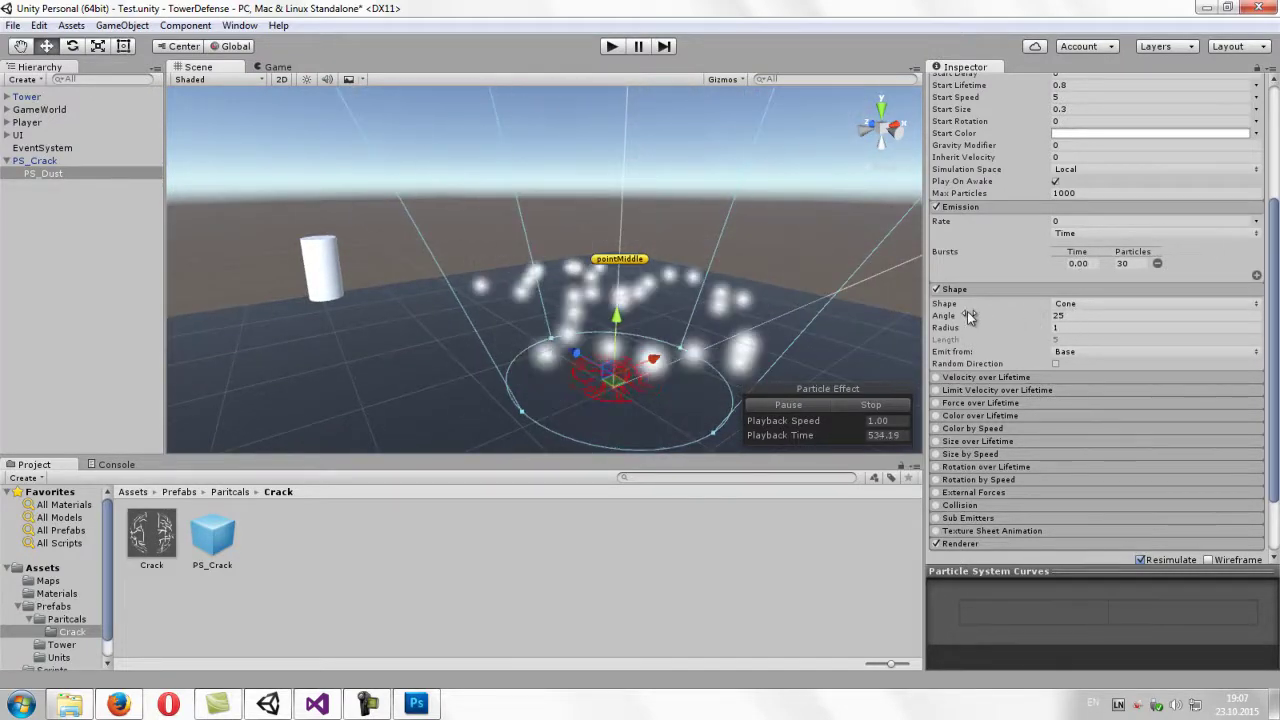
pyautogui.keyDown('alt'); pyautogui.moveTo(717, 332); pyautogui.dragTo(730, 305); pyautogui.keyUp('alt')
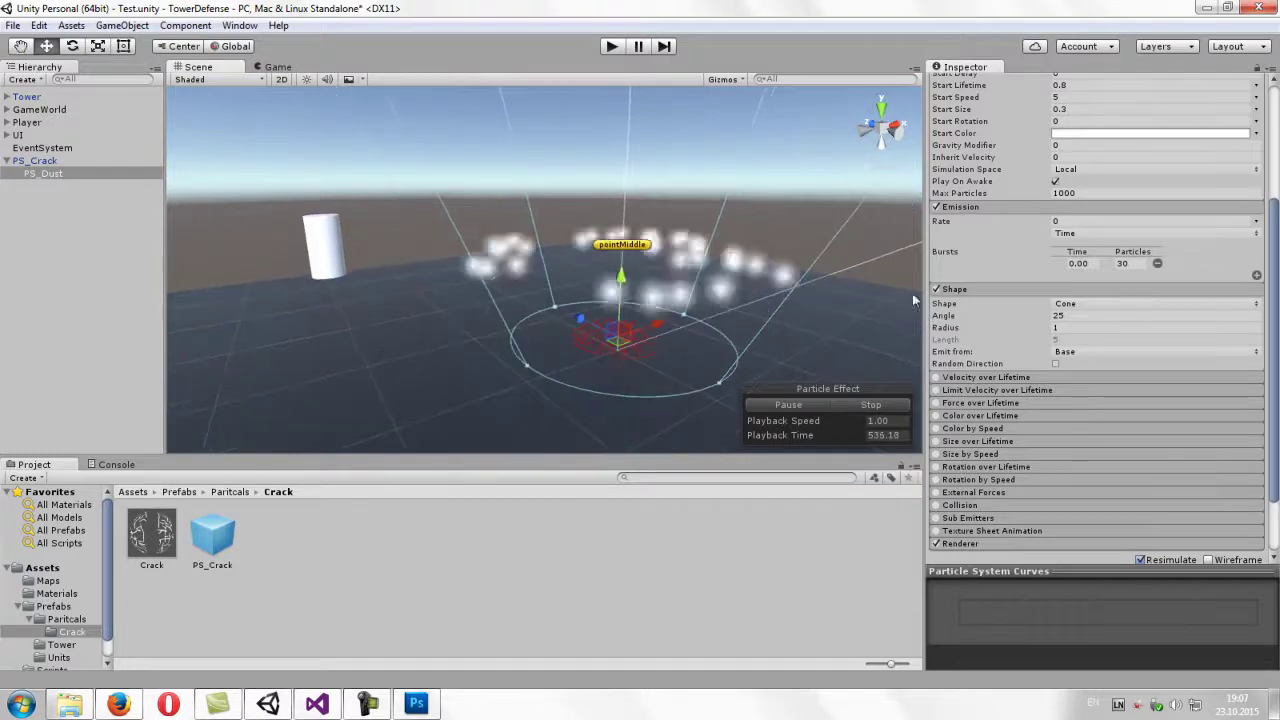
pyautogui.click(1066, 304)
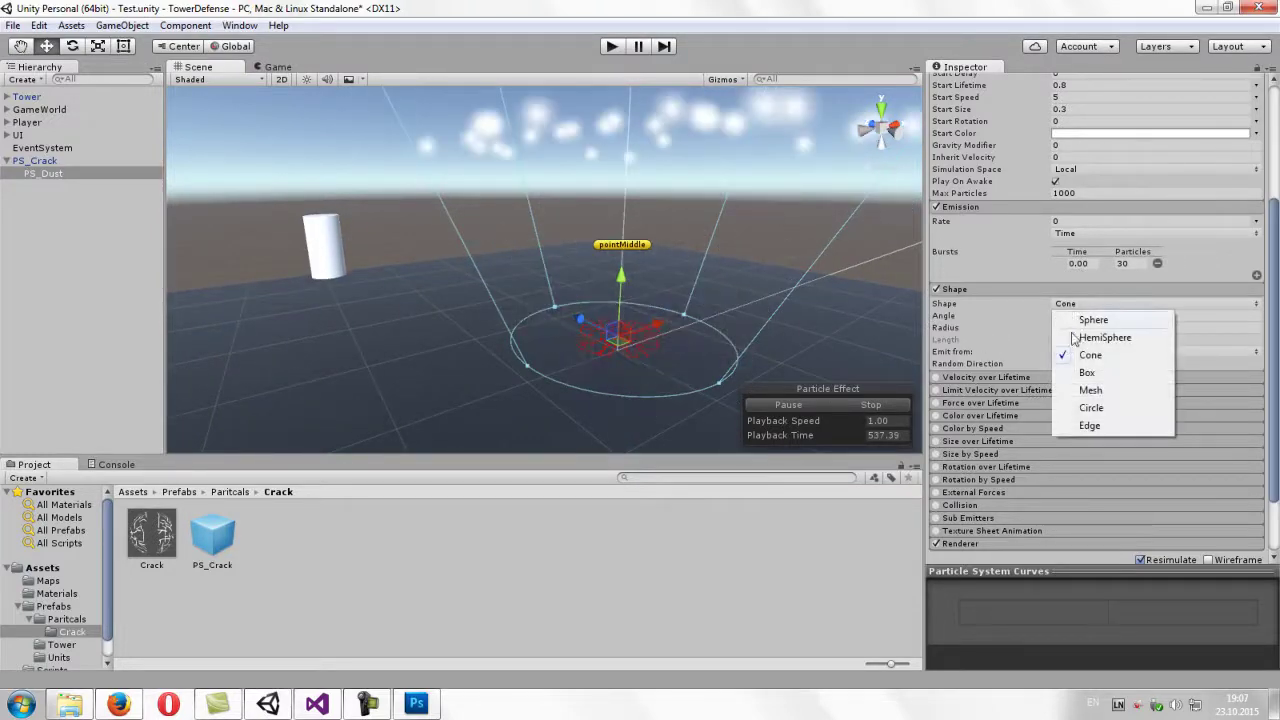
pyautogui.click(1092, 408)
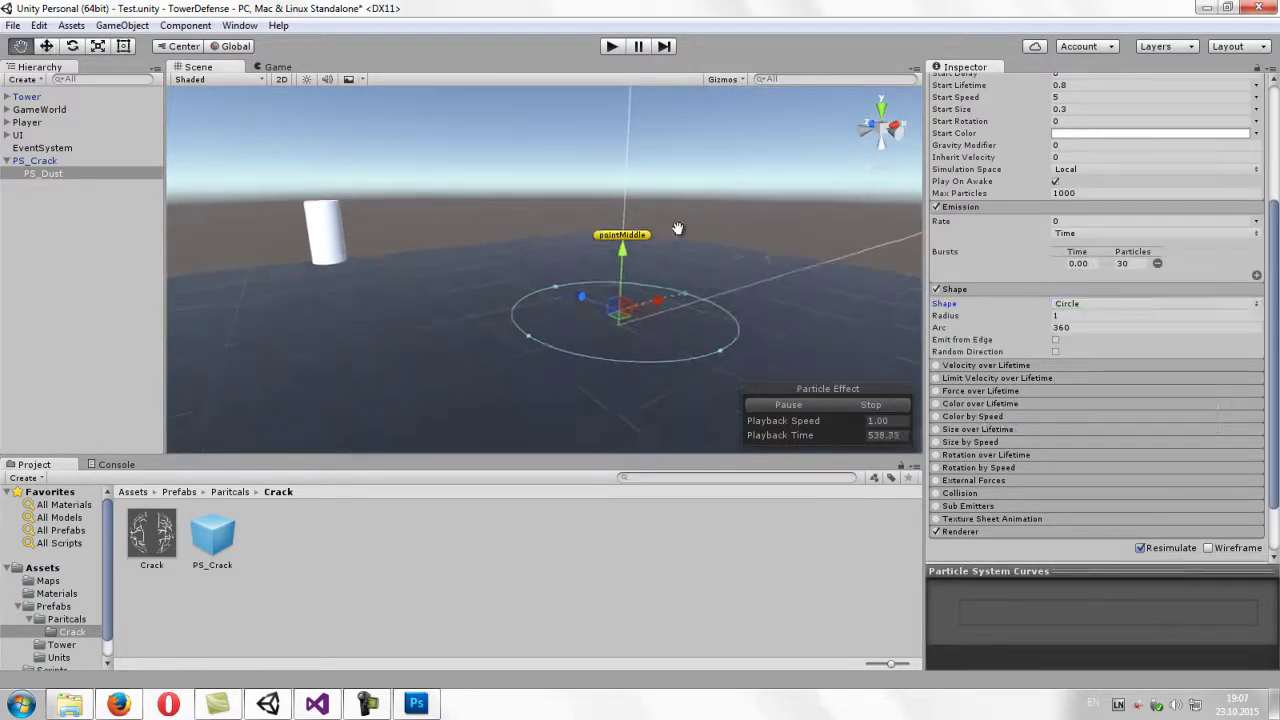
pyautogui.keyDown('alt'); pyautogui.moveTo(677, 231); pyautogui.dragTo(657, 334); pyautogui.keyUp('alt')
pyautogui.press('f')
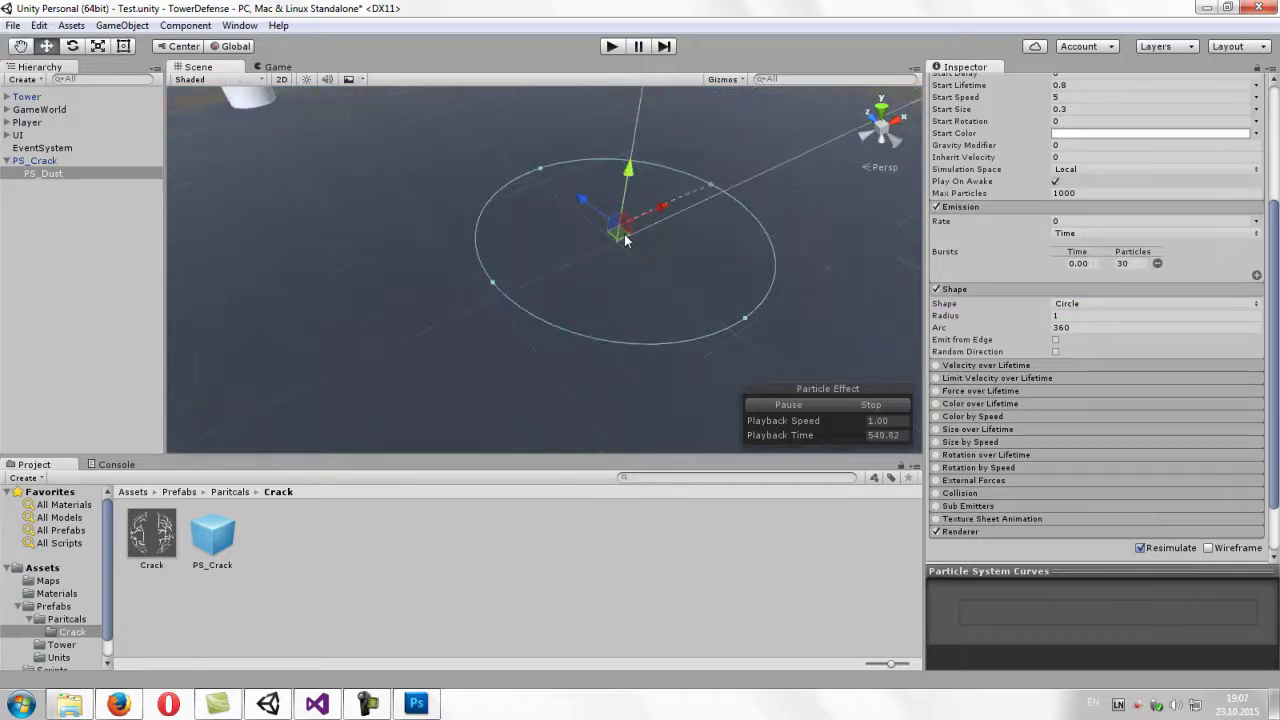
pyautogui.scroll(5, 624, 234)
pyautogui.moveTo(708, 220); pyautogui.dragTo(683, 229, button='middle')
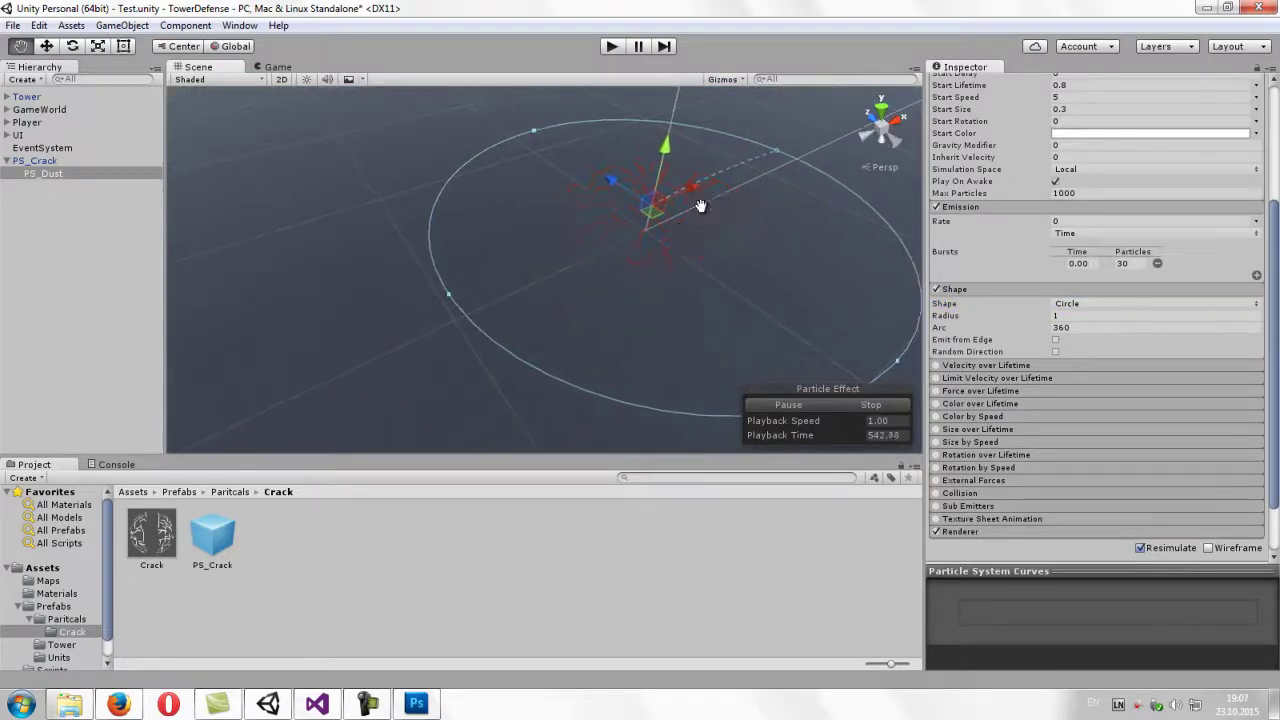
pyautogui.moveTo(701, 206); pyautogui.dragTo(657, 216)
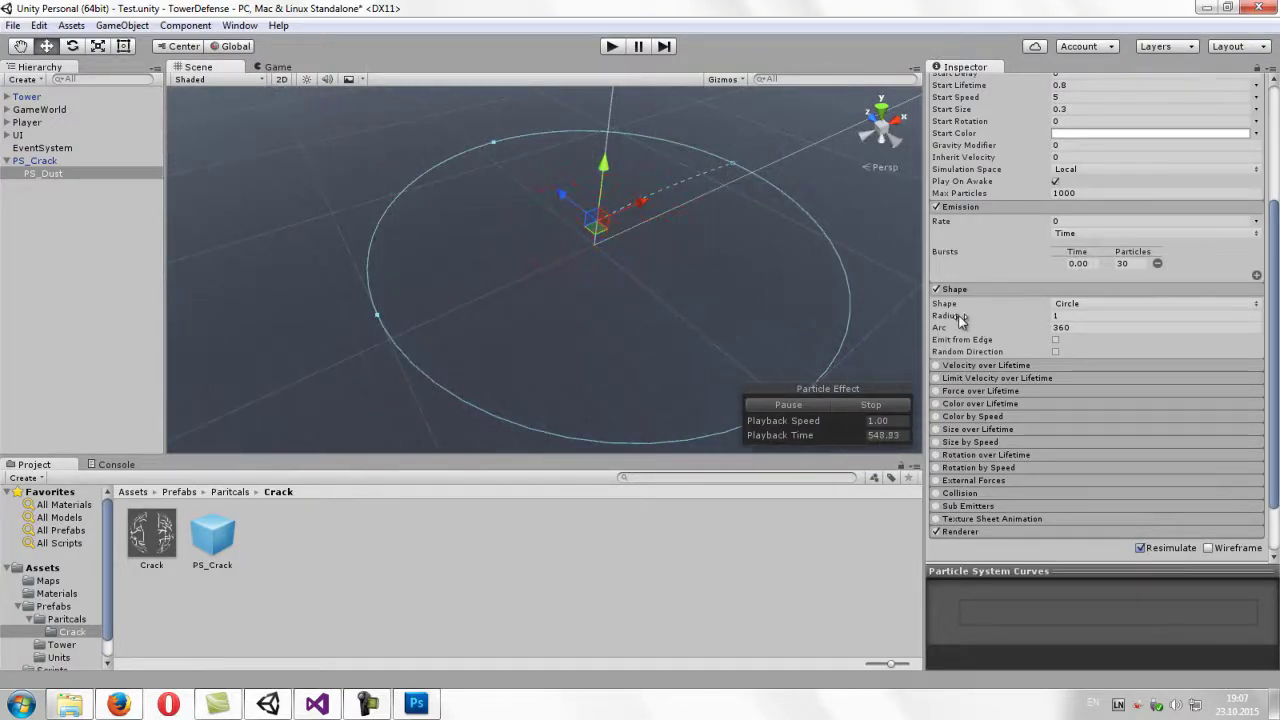
# - Set the circle radius to 0.34 and preview Random Direction, leaving it off
pyautogui.moveTo(960, 318); pyautogui.dragTo(939, 316)
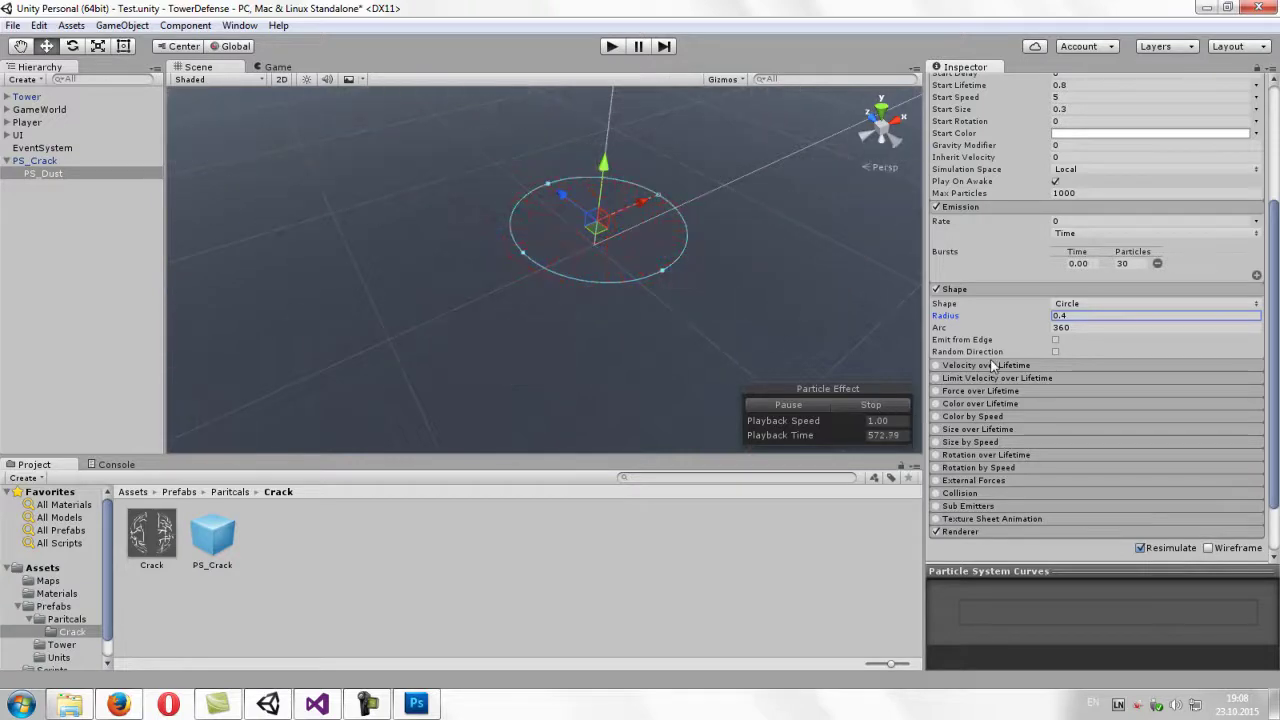
pyautogui.moveTo(713, 330); pyautogui.dragTo(707, 293, button='right')
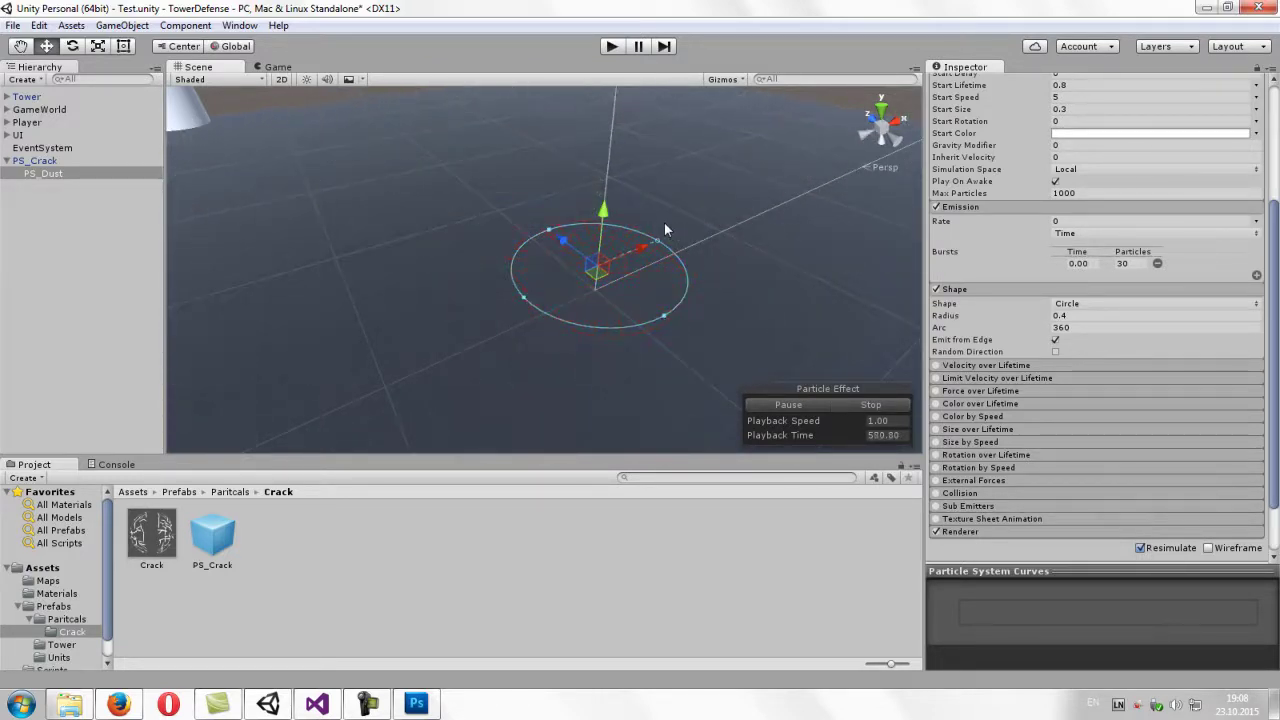
pyautogui.click(946, 316)
pyautogui.moveTo(946, 316); pyautogui.dragTo(938, 318)
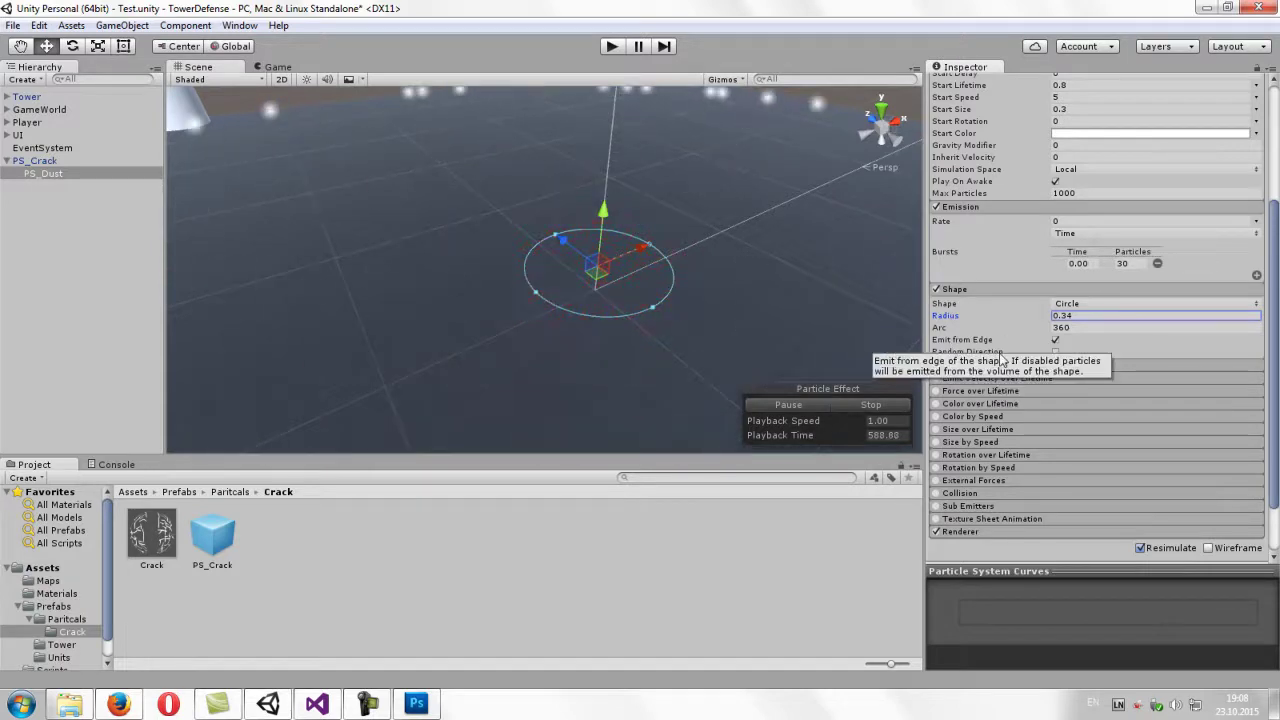
pyautogui.click(1055, 352)
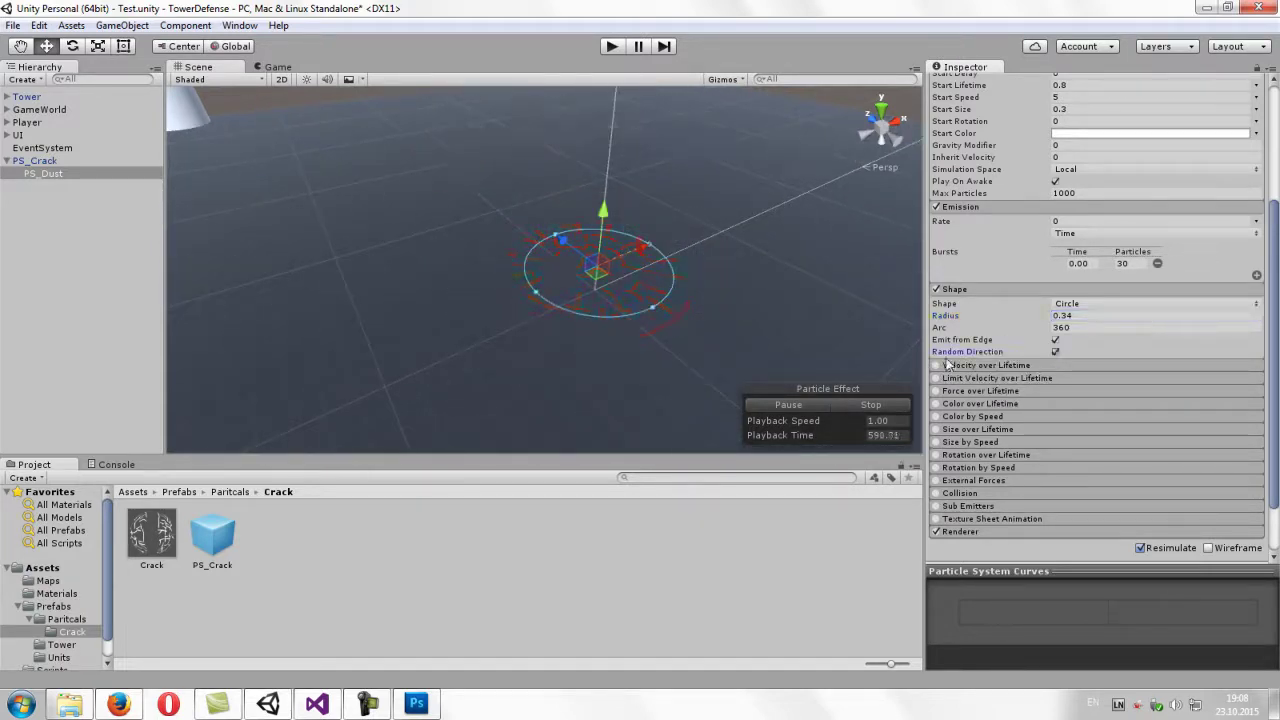
pyautogui.click(1056, 352)
# - Raise PS_Dust's Max Particles to 100 and its single burst from 30 to 100 particles
pyautogui.scroll(3, 1136, 331)
pyautogui.click(1117, 331)
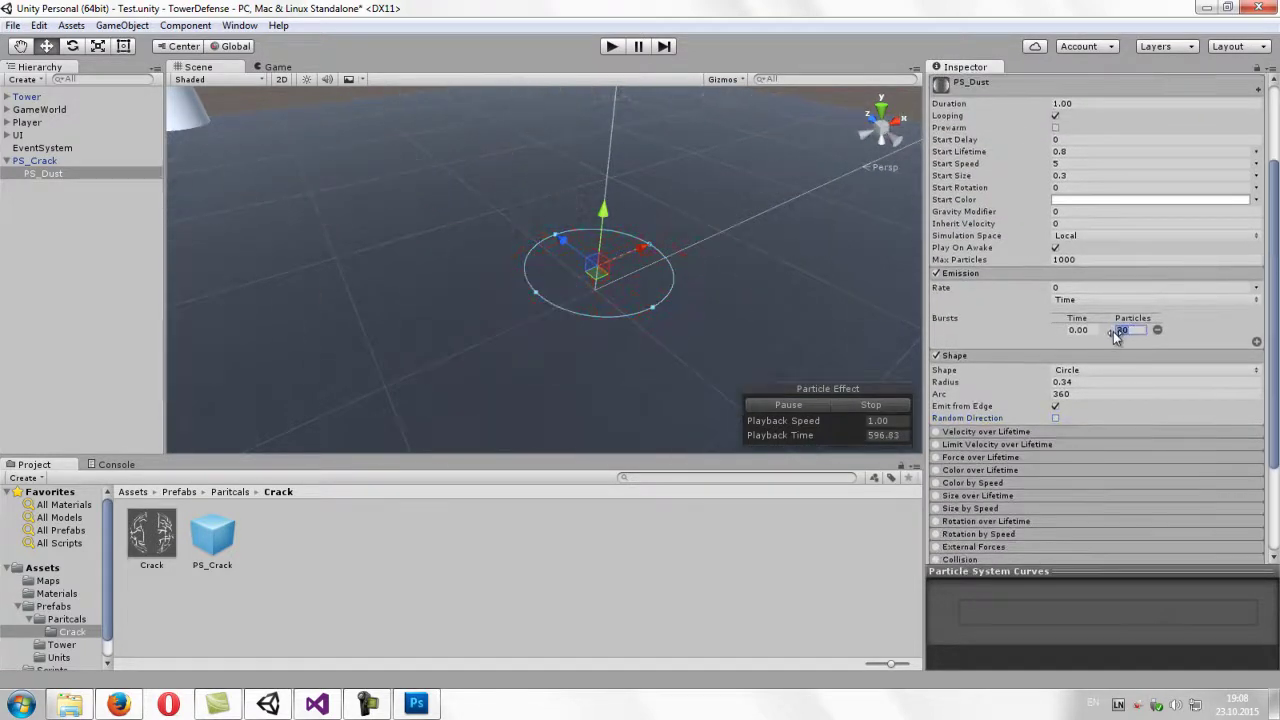
pyautogui.click(1088, 260)
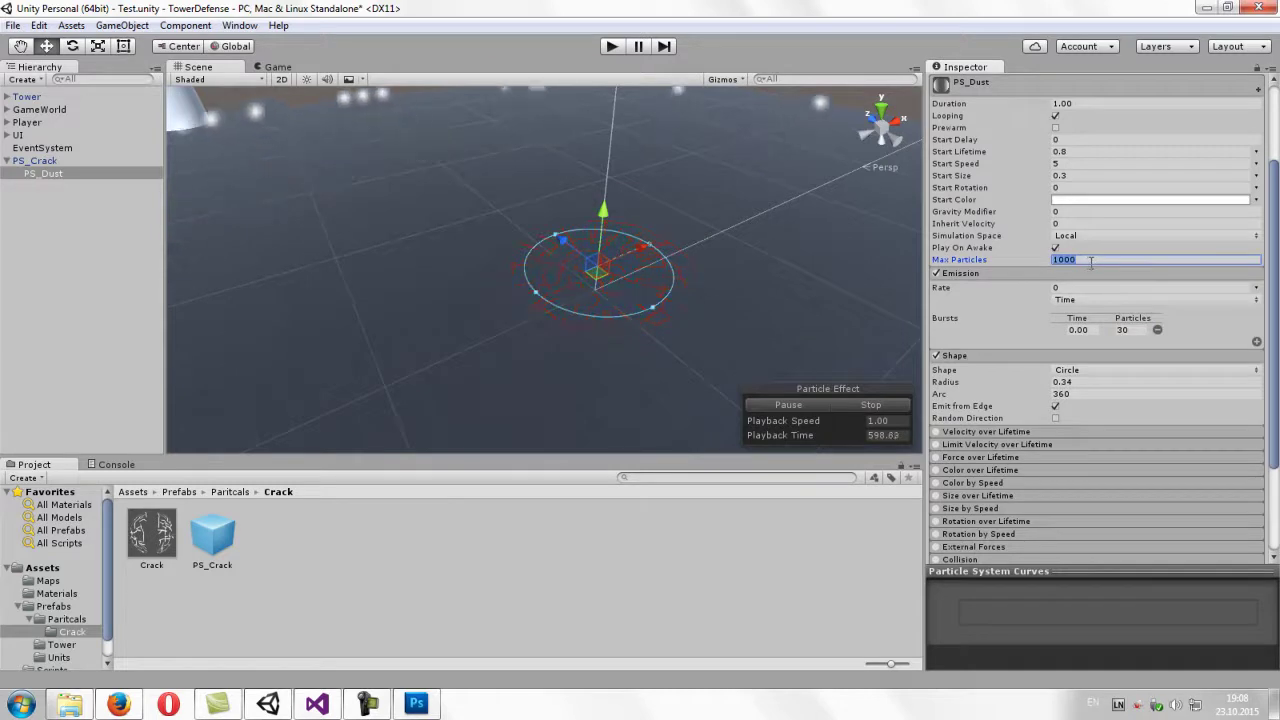
pyautogui.write('50')
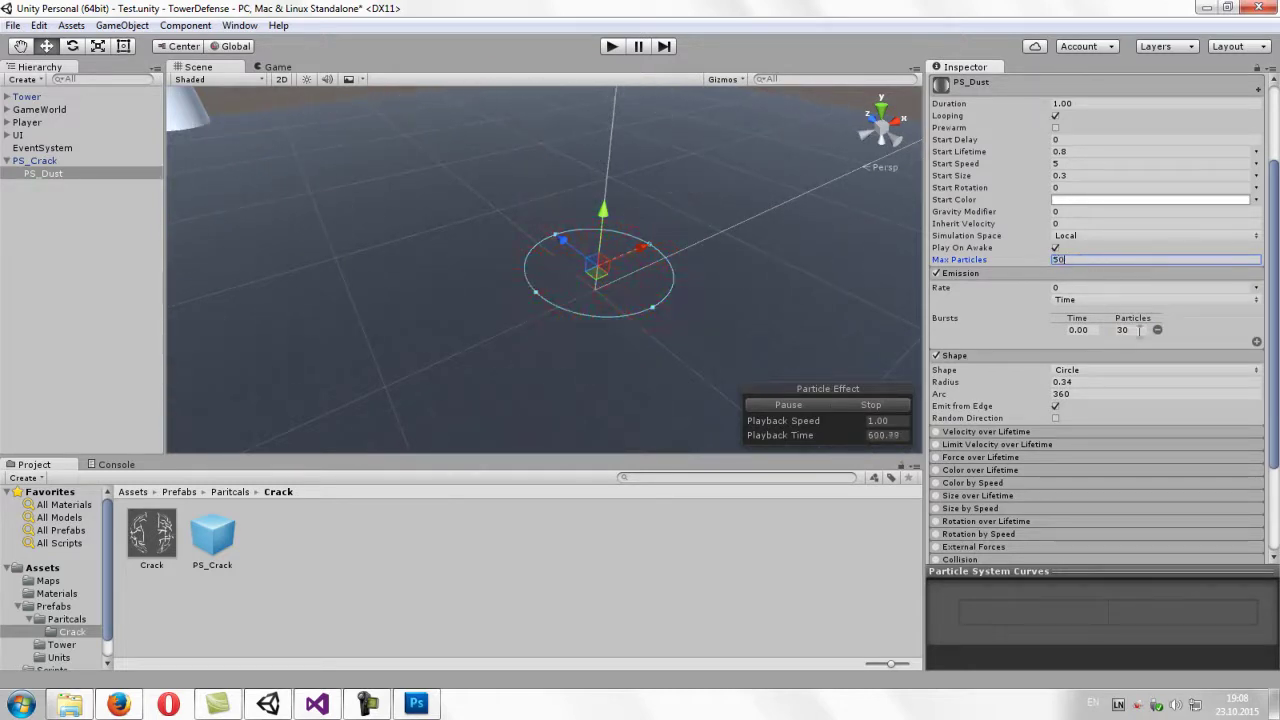
pyautogui.click(1130, 330)
pyautogui.write('50')
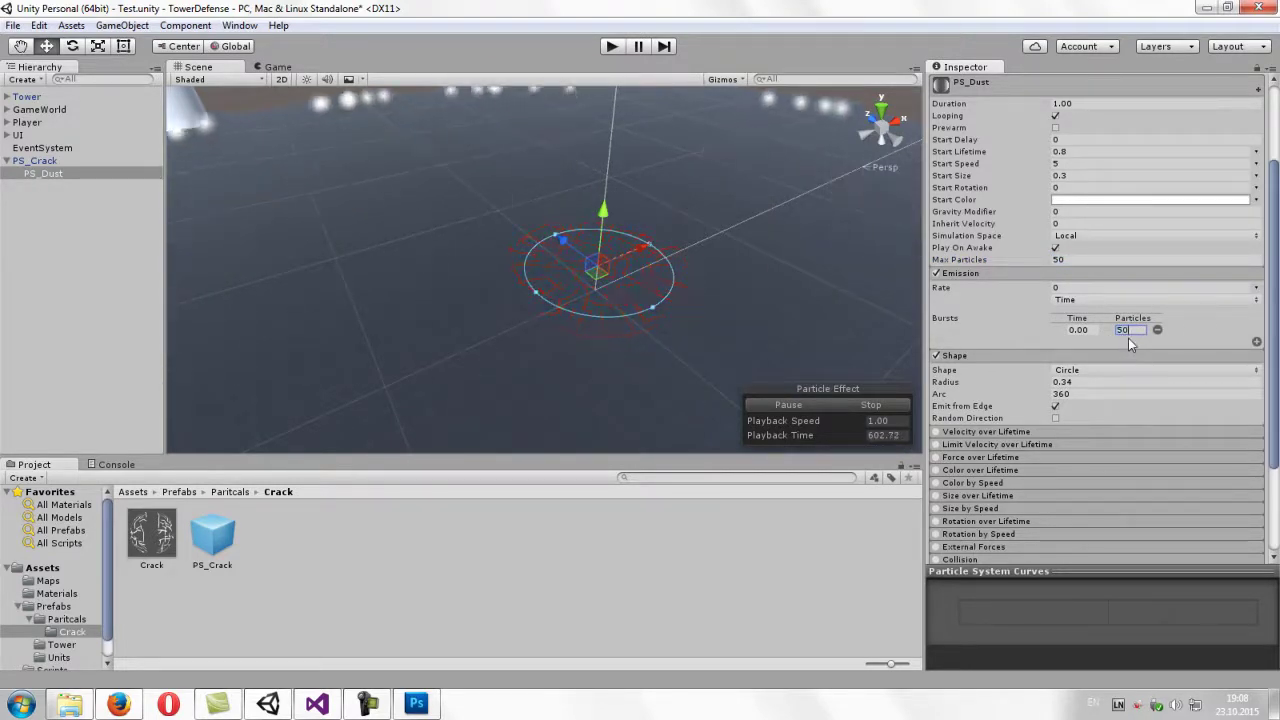
pyautogui.press('Return')
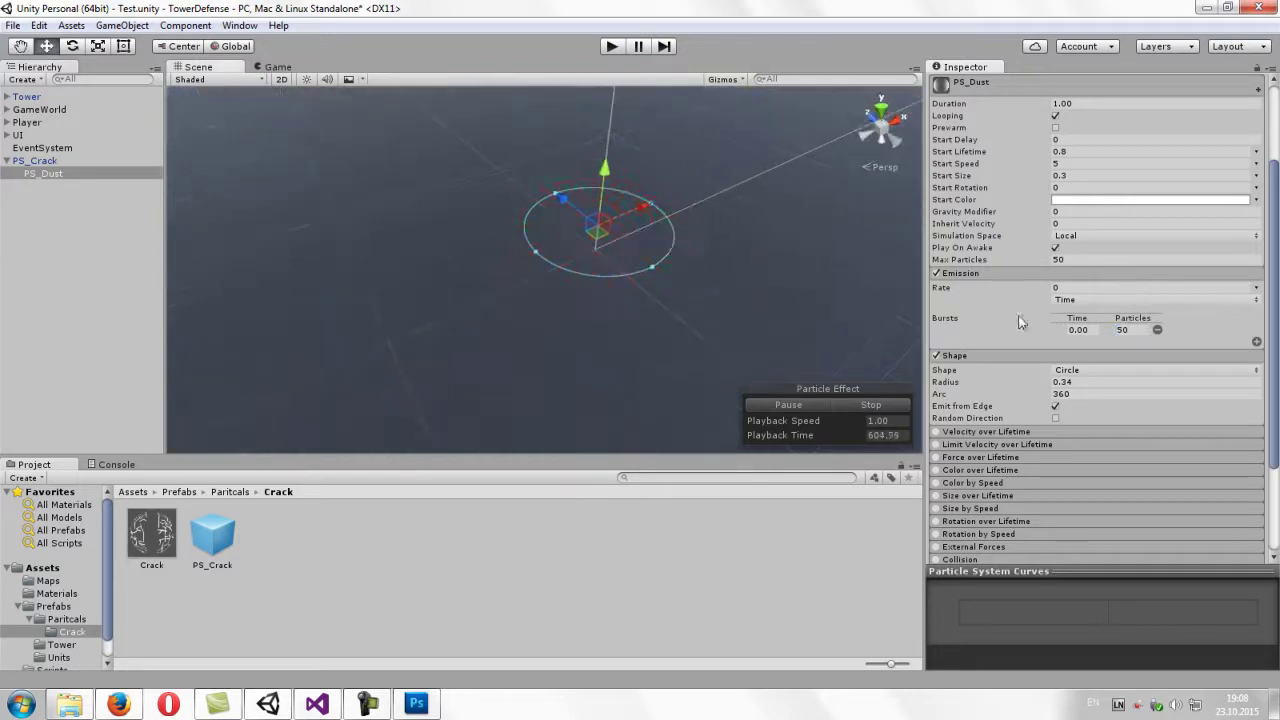
pyautogui.click(1076, 260)
pyautogui.write('100')
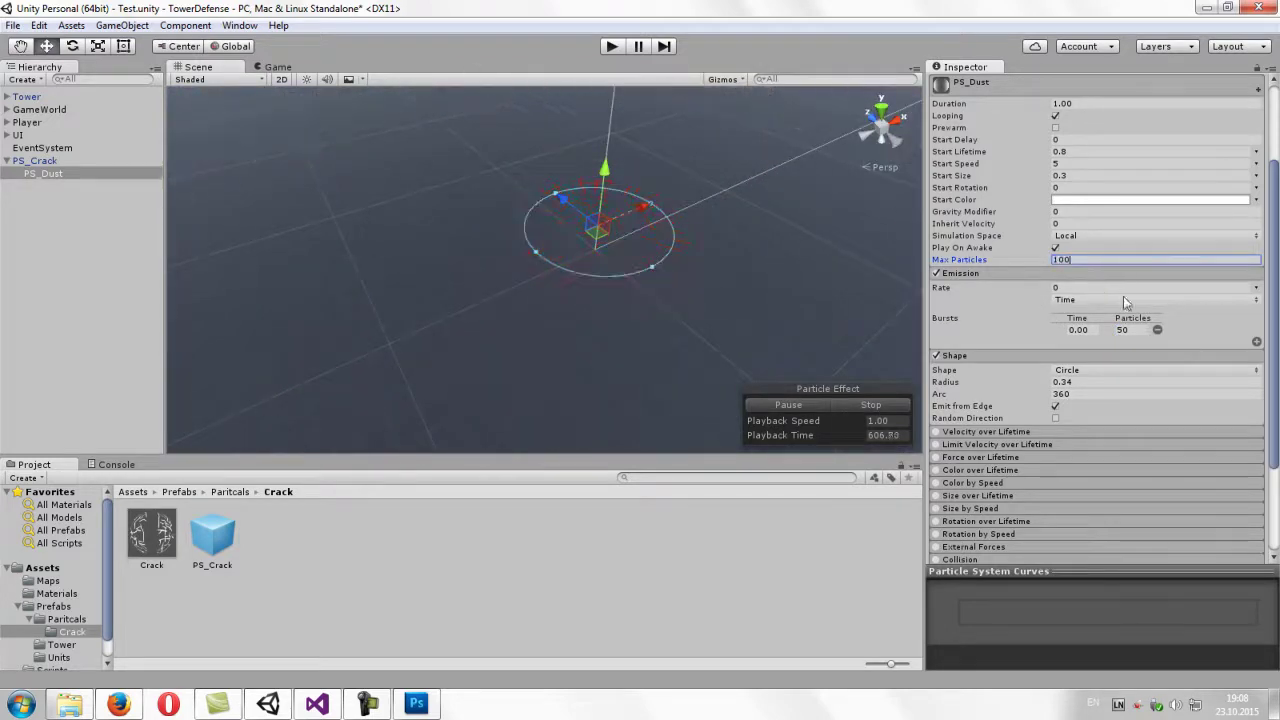
pyautogui.click(1130, 330)
pyautogui.write('100')
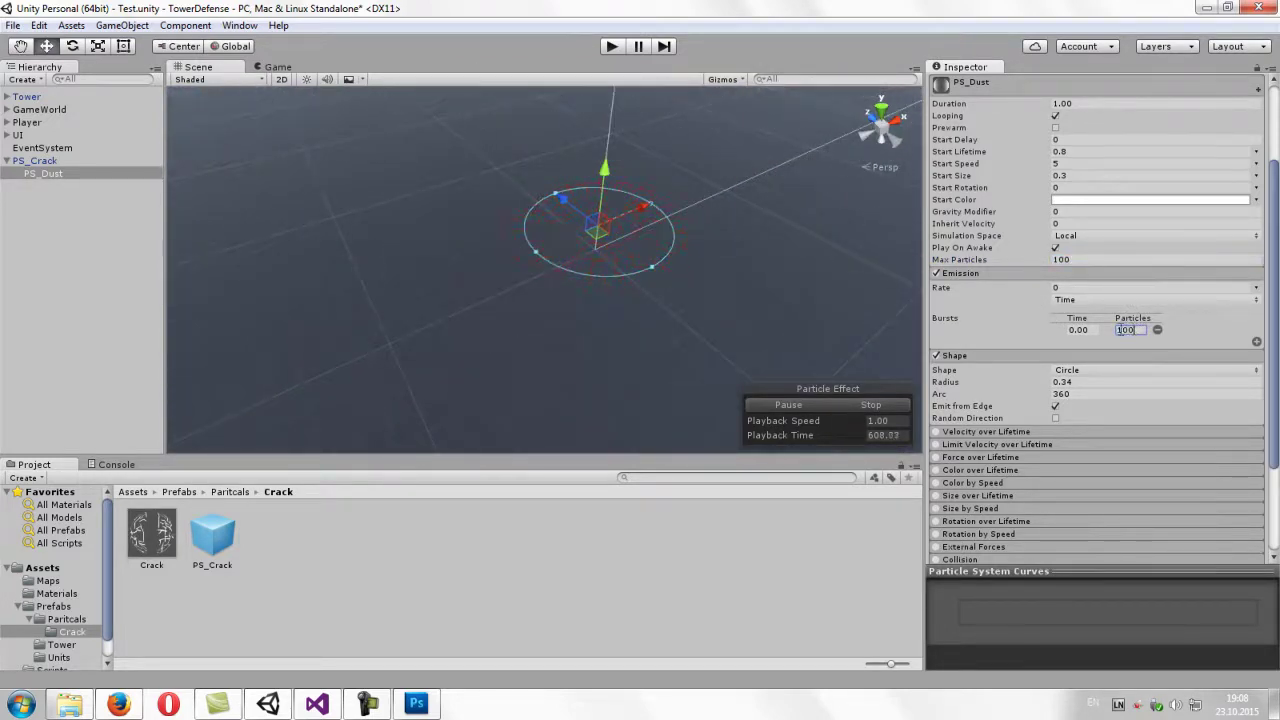
pyautogui.moveTo(734, 290); pyautogui.dragTo(736, 327, button='right')
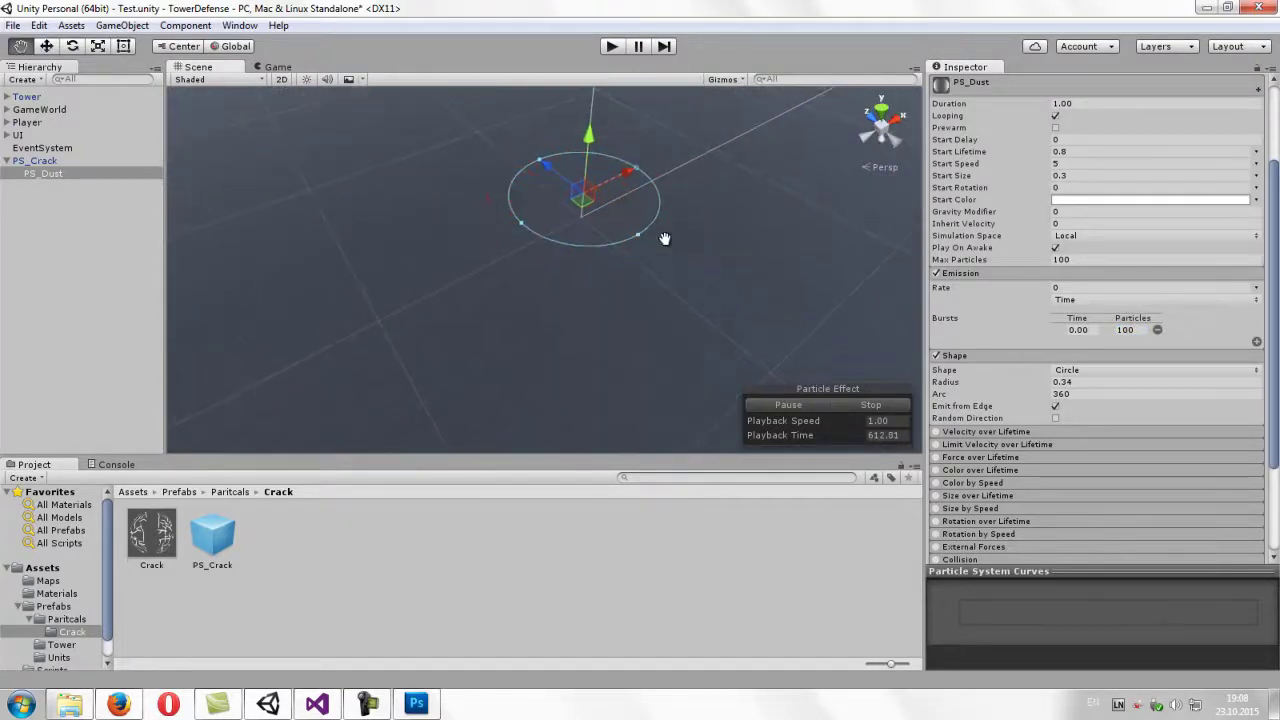
pyautogui.moveTo(665, 238); pyautogui.dragTo(662, 256, button='middle')
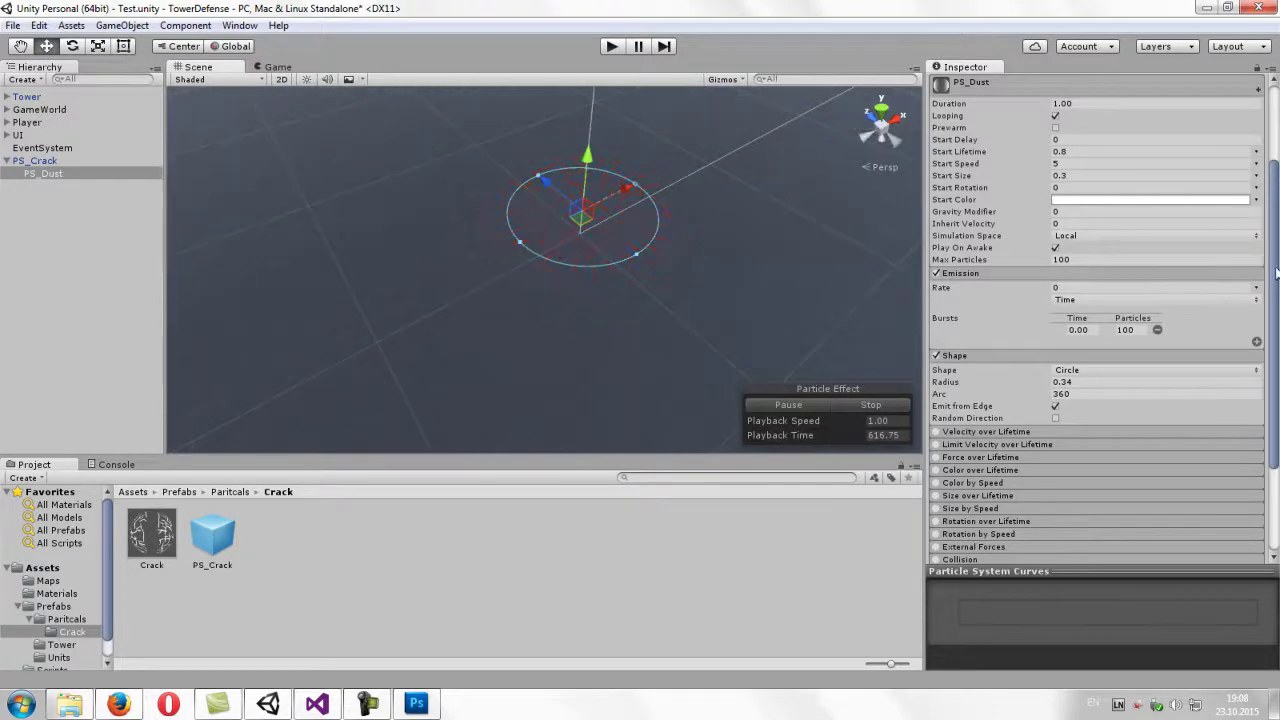
pyautogui.scroll(2, 1276, 272)
# - Recentre the view on PS_Dust and scrub its Start Lifetime down from 0.8
pyautogui.scroll(3, 1100, 255)
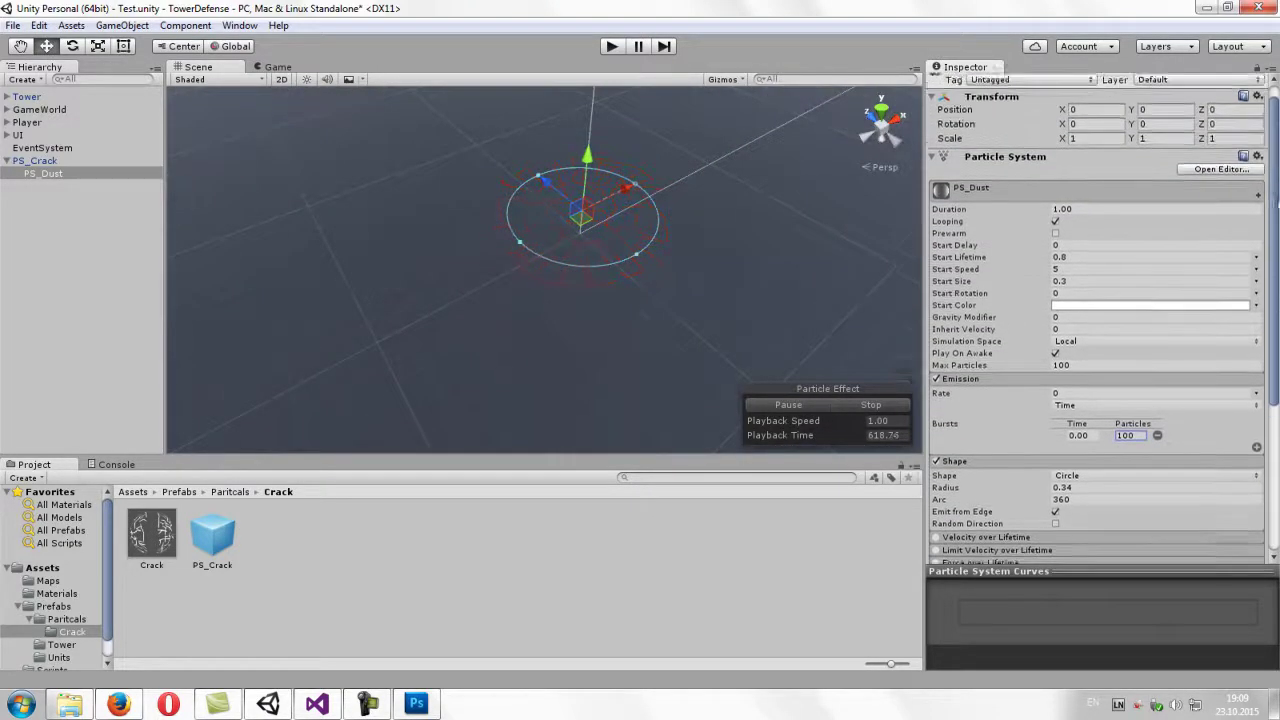
pyautogui.scroll(-6, 968, 250)
pyautogui.moveTo(640, 200); pyautogui.dragTo(609, 127, button='middle')
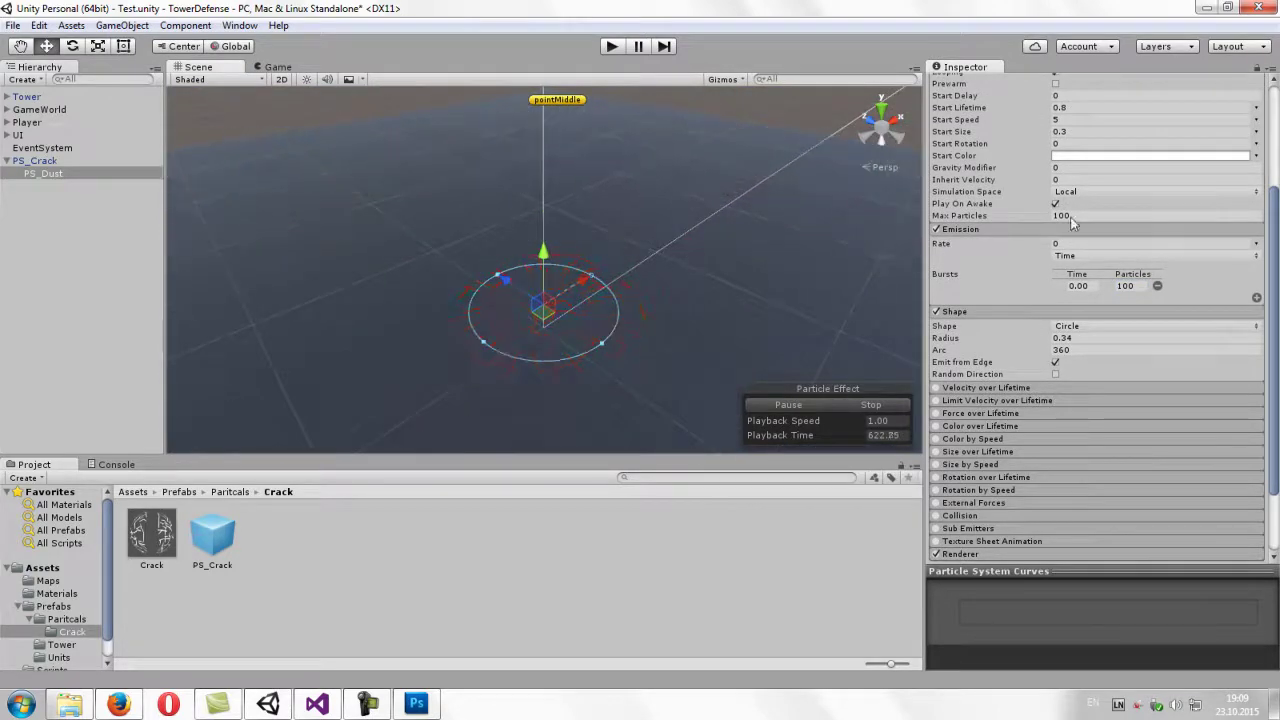
pyautogui.scroll(3, 1100, 300)
pyautogui.scroll(1, 965, 238)
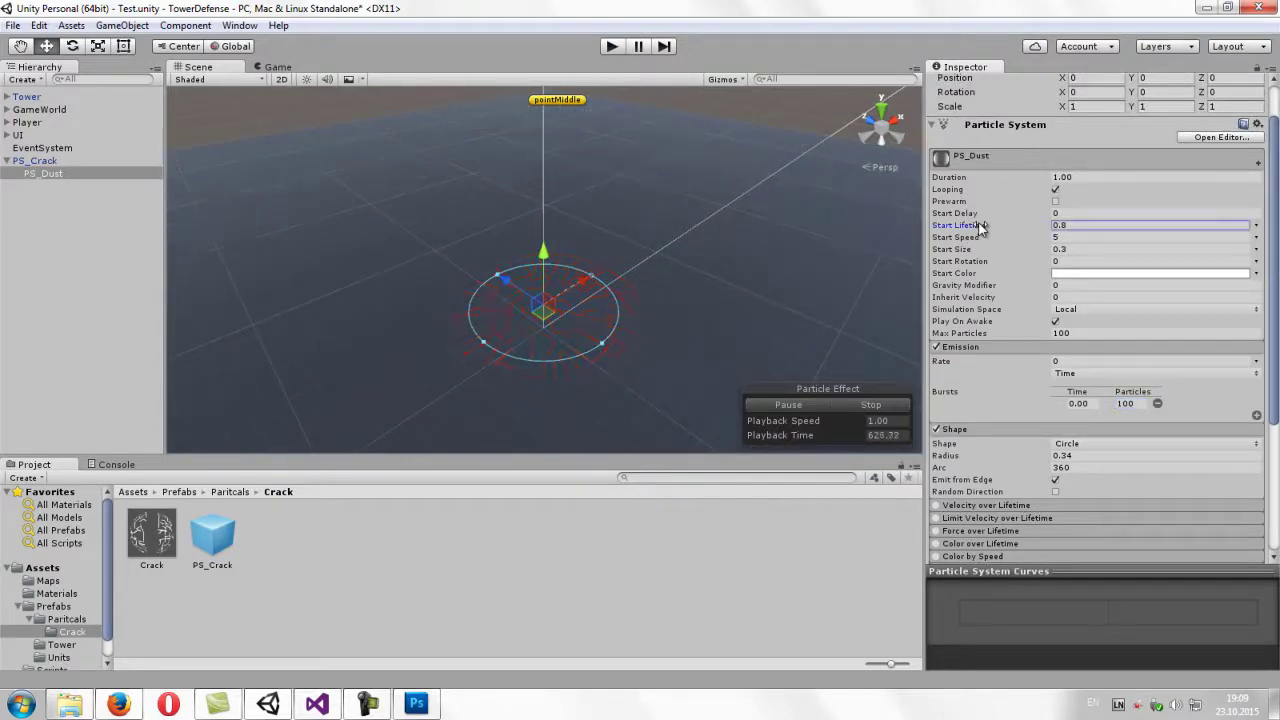
pyautogui.moveTo(983, 226); pyautogui.dragTo(960, 229)
# - Finish PS_Dust's Start Lifetime at 0.1 so the dust vanishes almost immediately
pyautogui.keyDown('alt'); pyautogui.moveTo(650, 250); pyautogui.dragTo(651, 371); pyautogui.keyUp('alt')
pyautogui.moveTo(651, 371); pyautogui.dragTo(635, 205, button='middle')
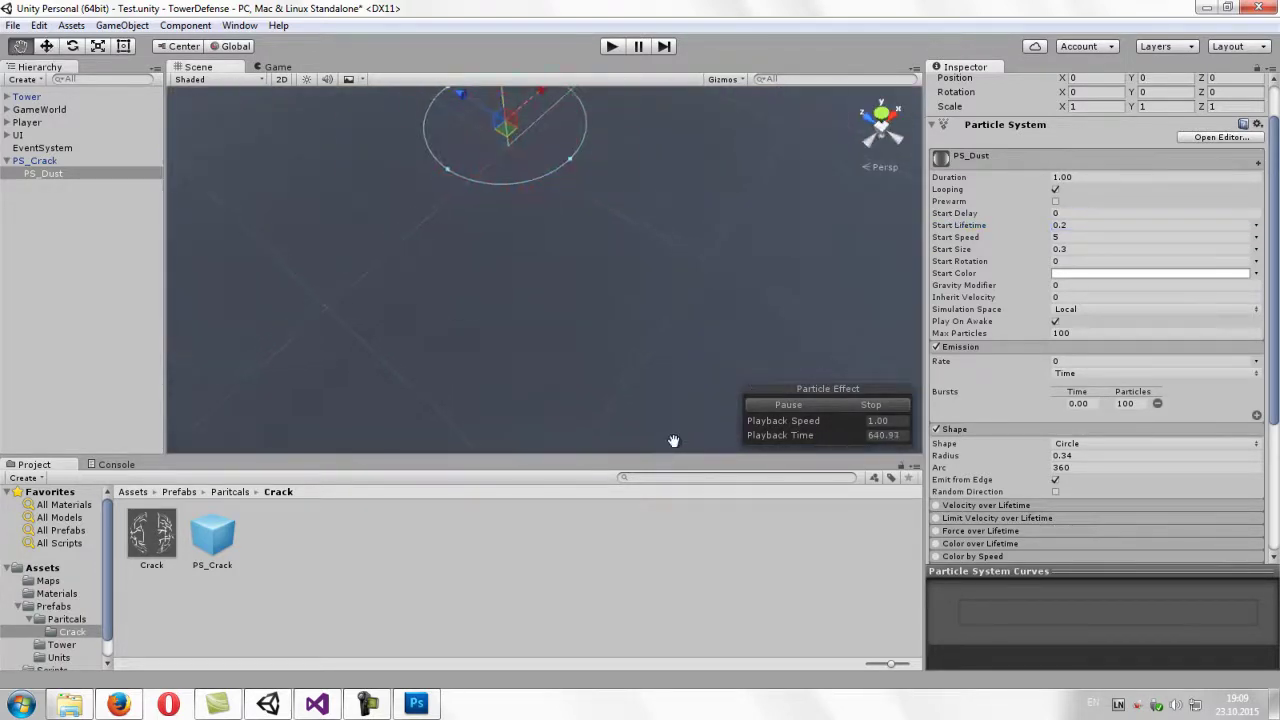
pyautogui.scroll(-3, 643, 310)
pyautogui.scroll(-2, 654, 252)
pyautogui.keyDown('alt'); pyautogui.moveTo(654, 252); pyautogui.dragTo(652, 318); pyautogui.keyUp('alt')
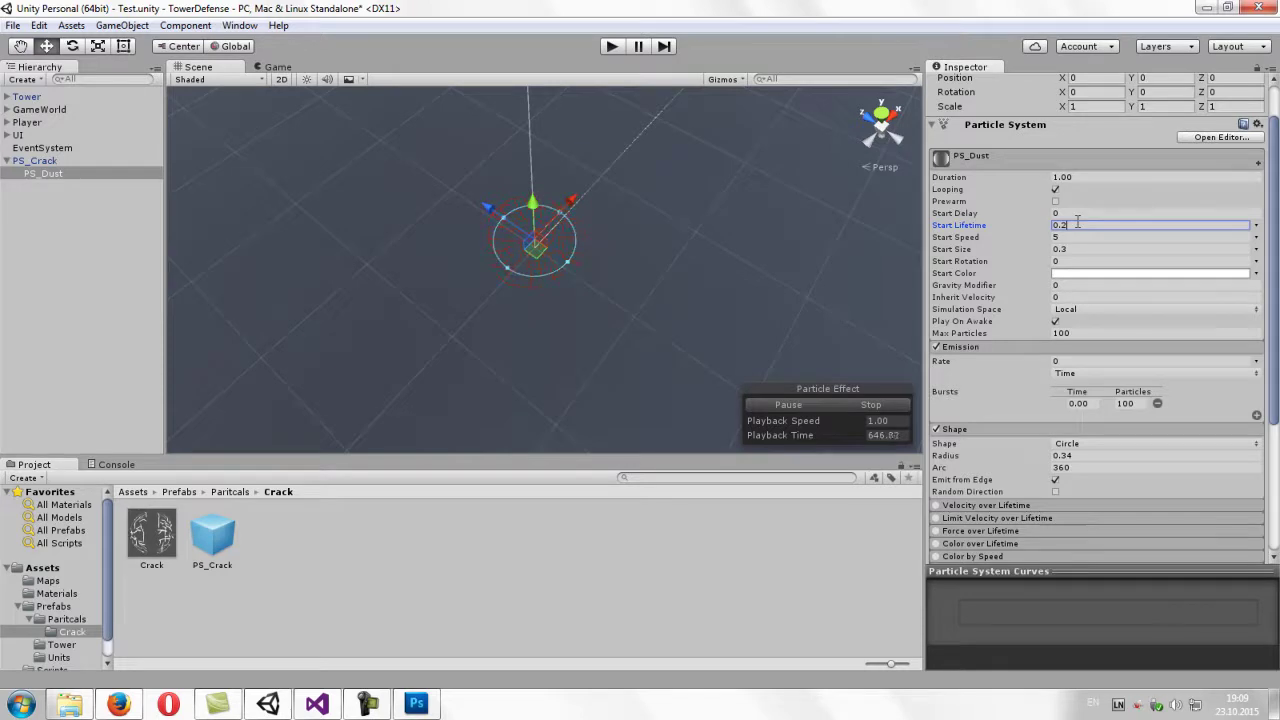
pyautogui.press('BackSpace')
pyautogui.write('1')
pyautogui.keyDown('alt'); pyautogui.moveTo(588, 317); pyautogui.dragTo(641, 287); pyautogui.keyUp('alt')
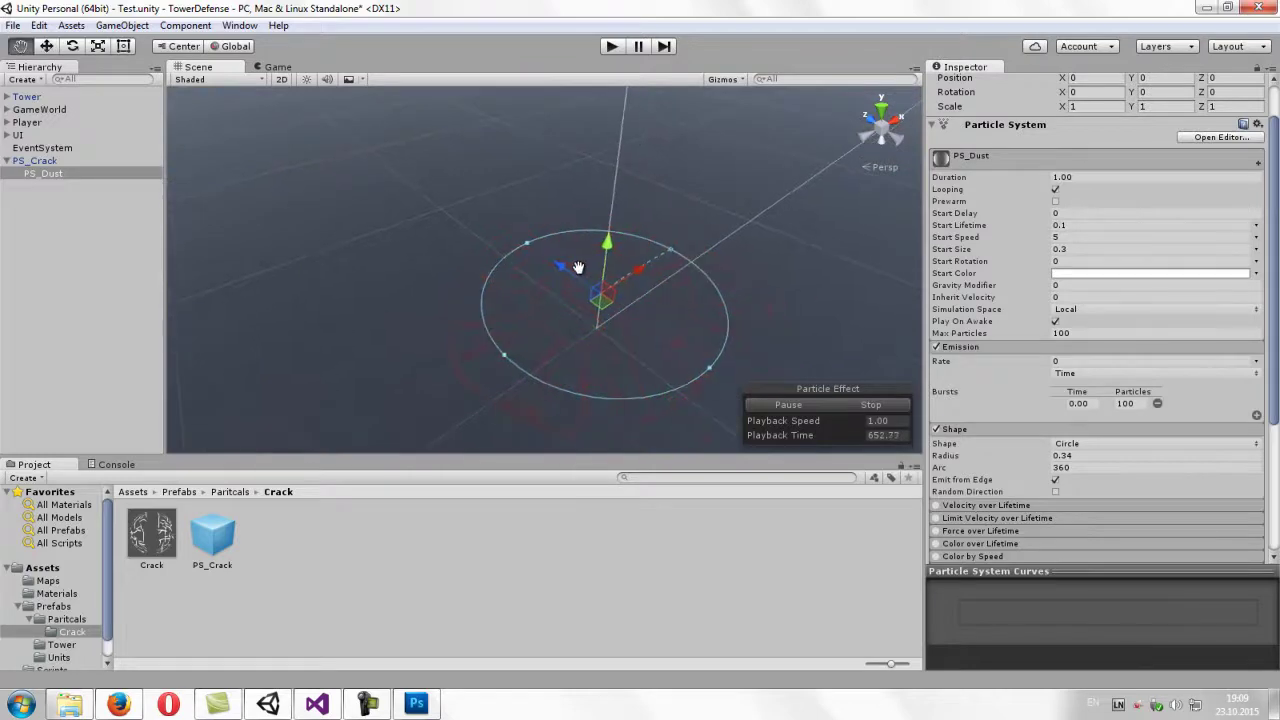
# - Set PS_Dust's Start Color to pure red
pyautogui.scroll(-3, 643, 286)
pyautogui.click(1204, 273)
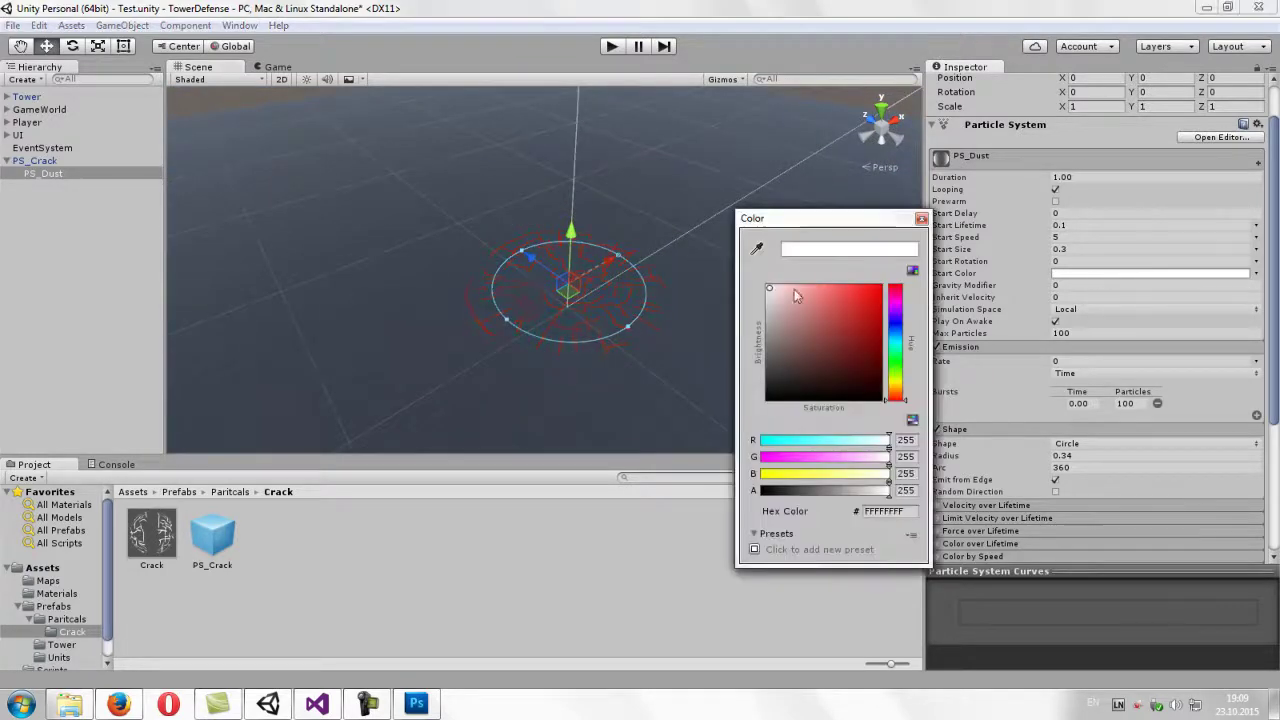
pyautogui.click(769, 357)
pyautogui.moveTo(768, 362); pyautogui.dragTo(903, 258)
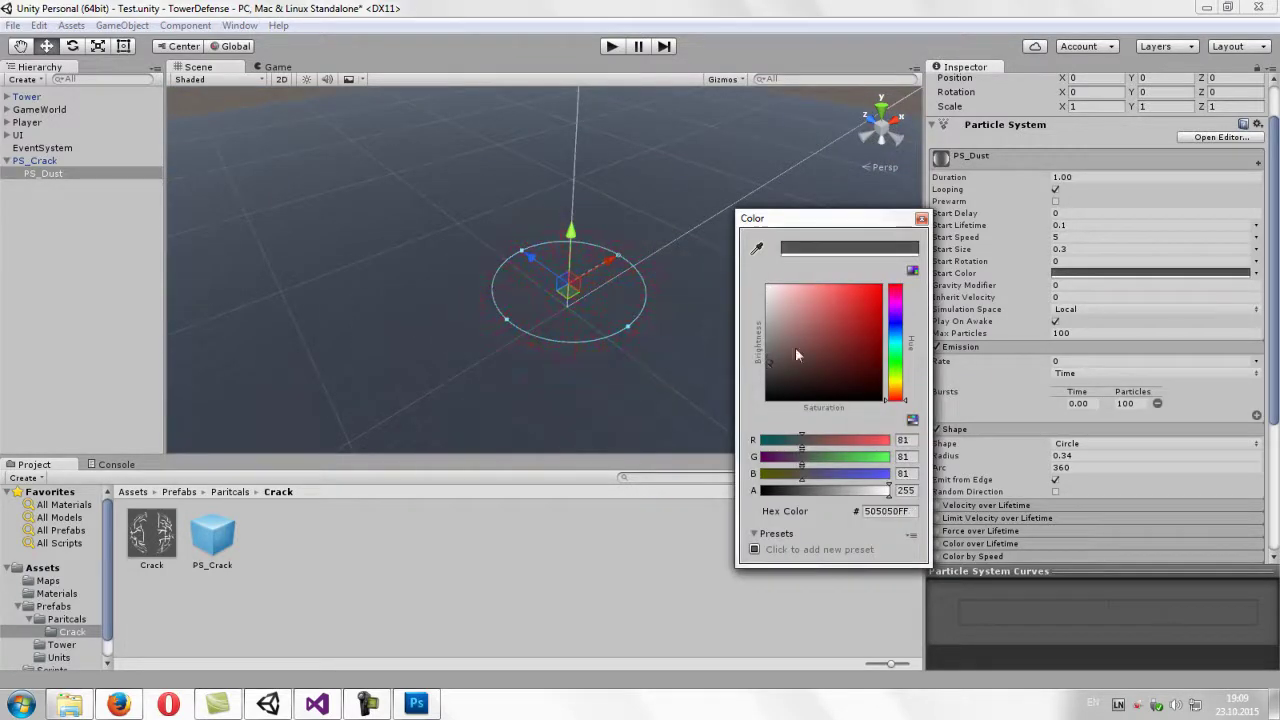
pyautogui.click(921, 219)
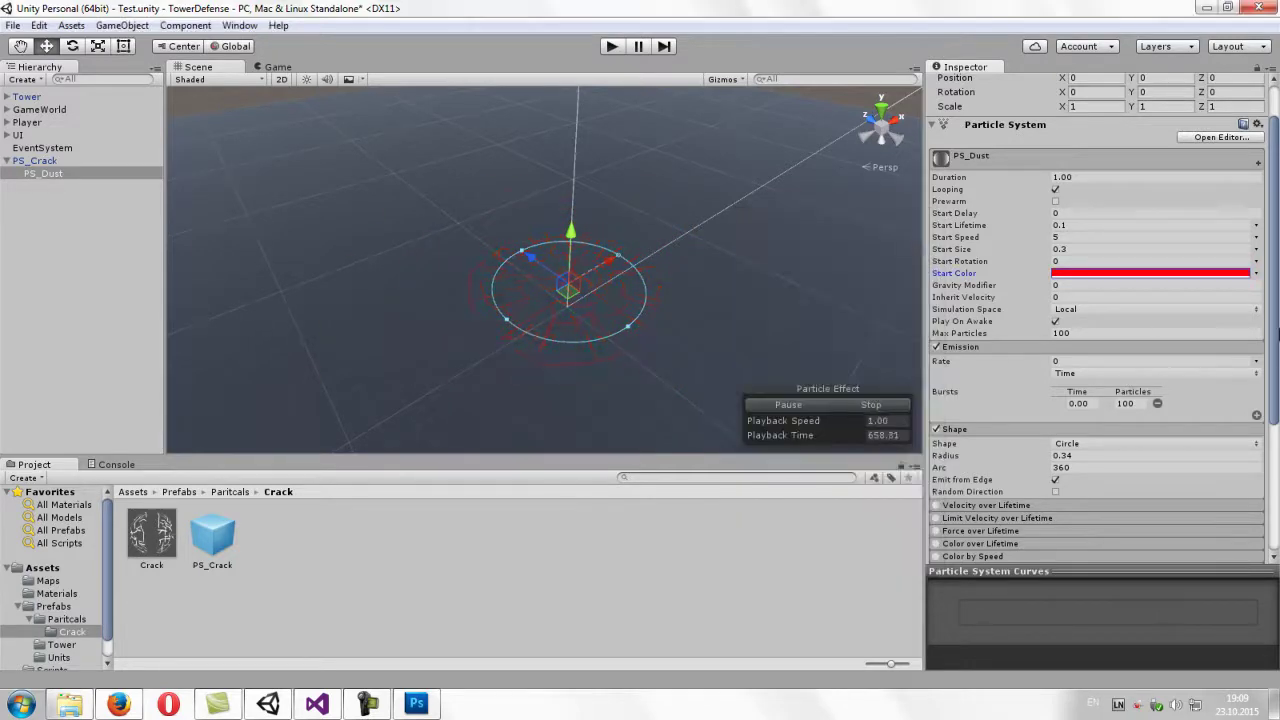
# - Enable Color over Lifetime and fade the gradient's end alpha to 0
pyautogui.scroll(-5, 972, 362)
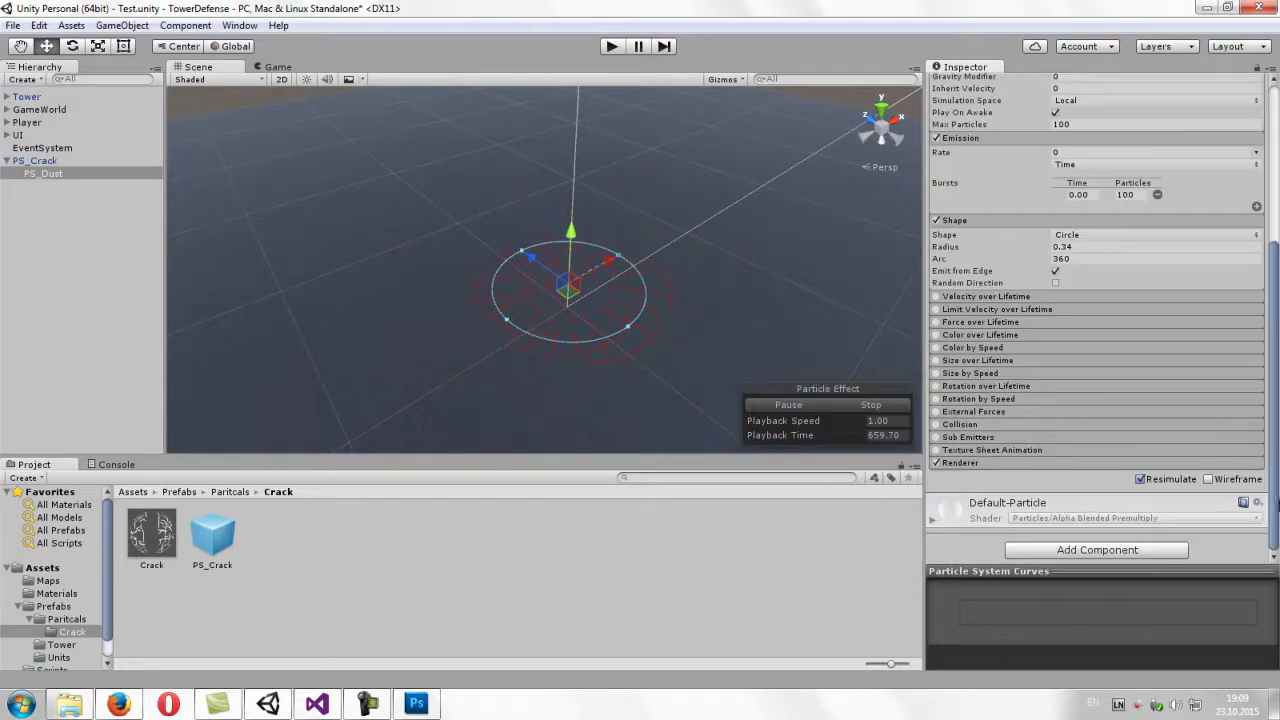
pyautogui.click(964, 334)
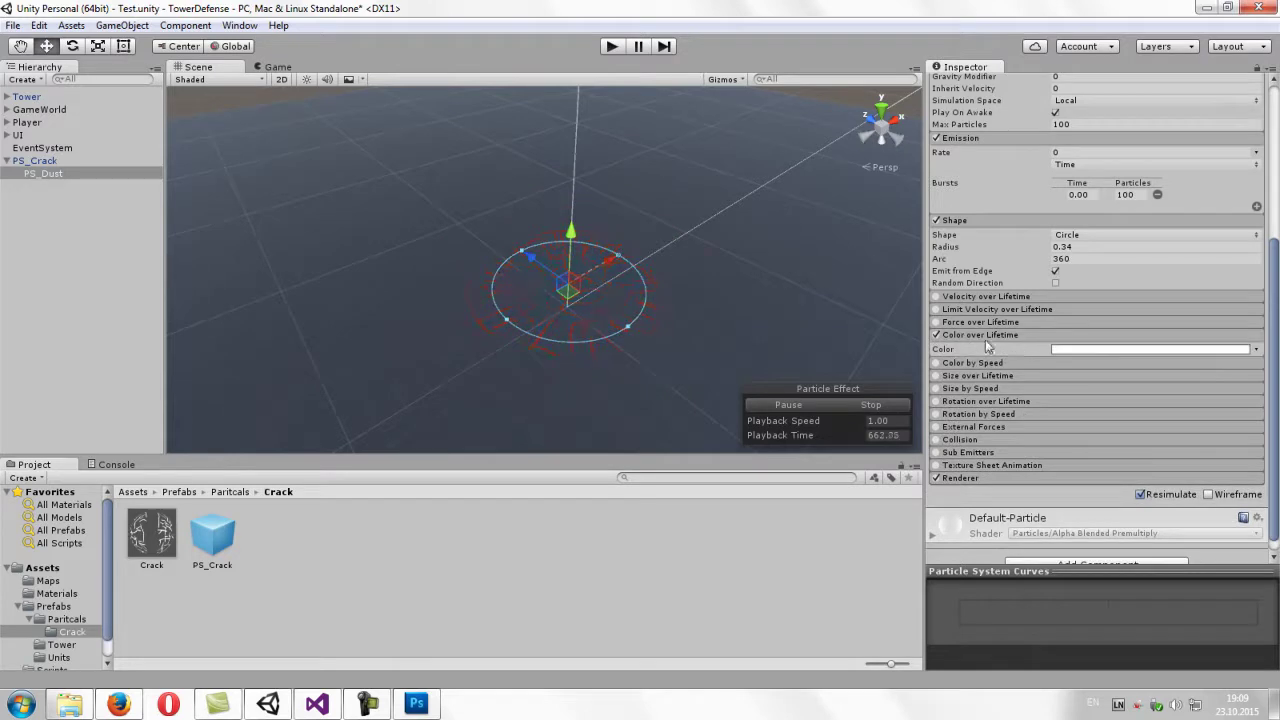
pyautogui.click(1072, 349)
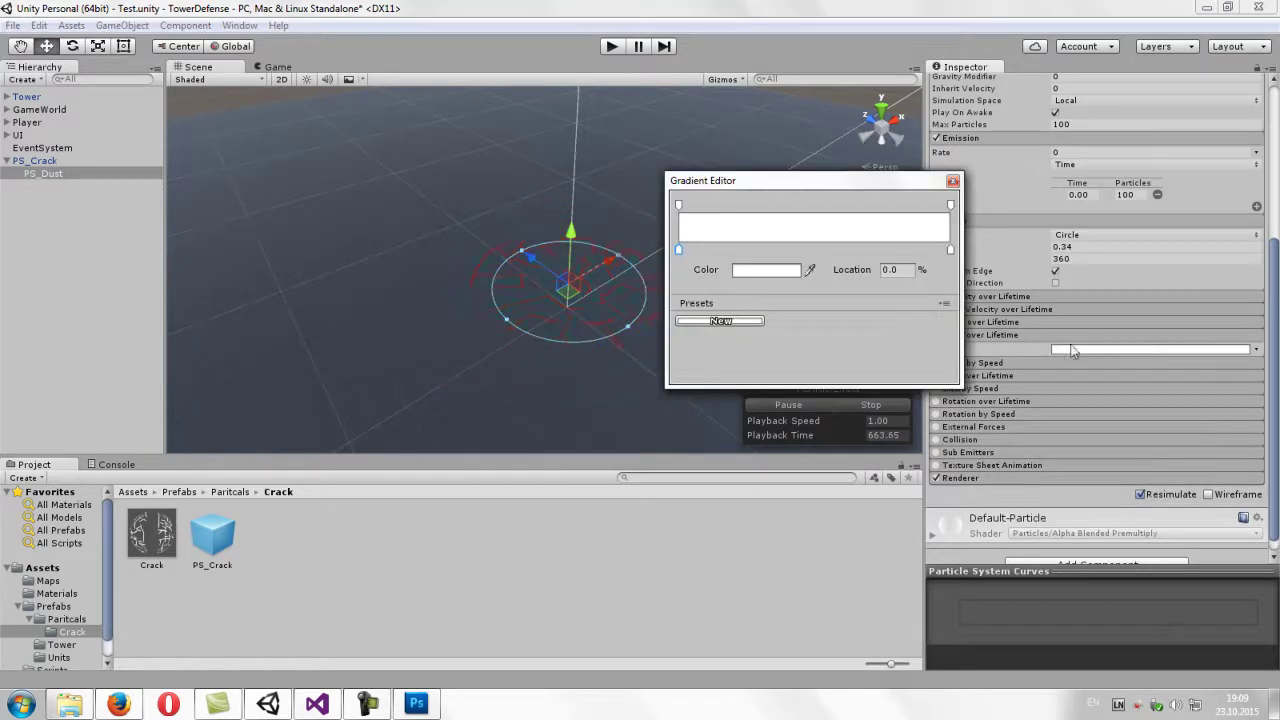
pyautogui.click(951, 205)
pyautogui.moveTo(785, 271); pyautogui.dragTo(755, 279)
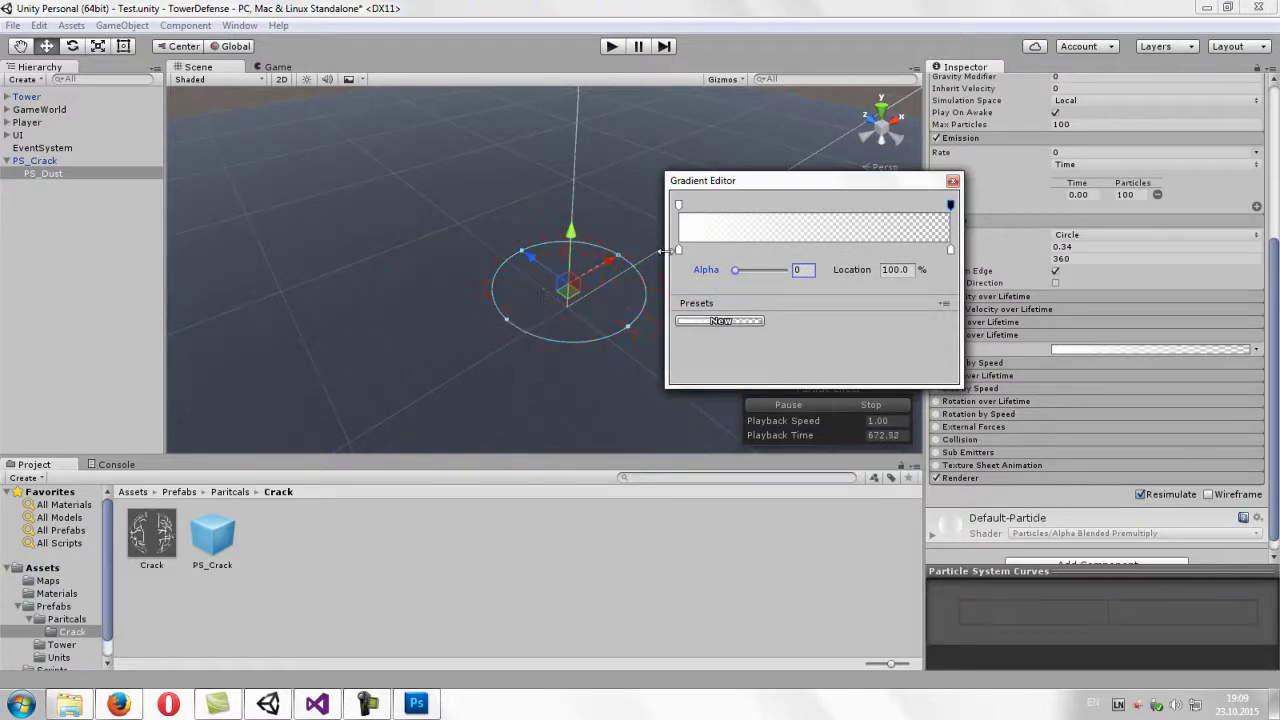
pyautogui.moveTo(808, 181); pyautogui.dragTo(950, 143)
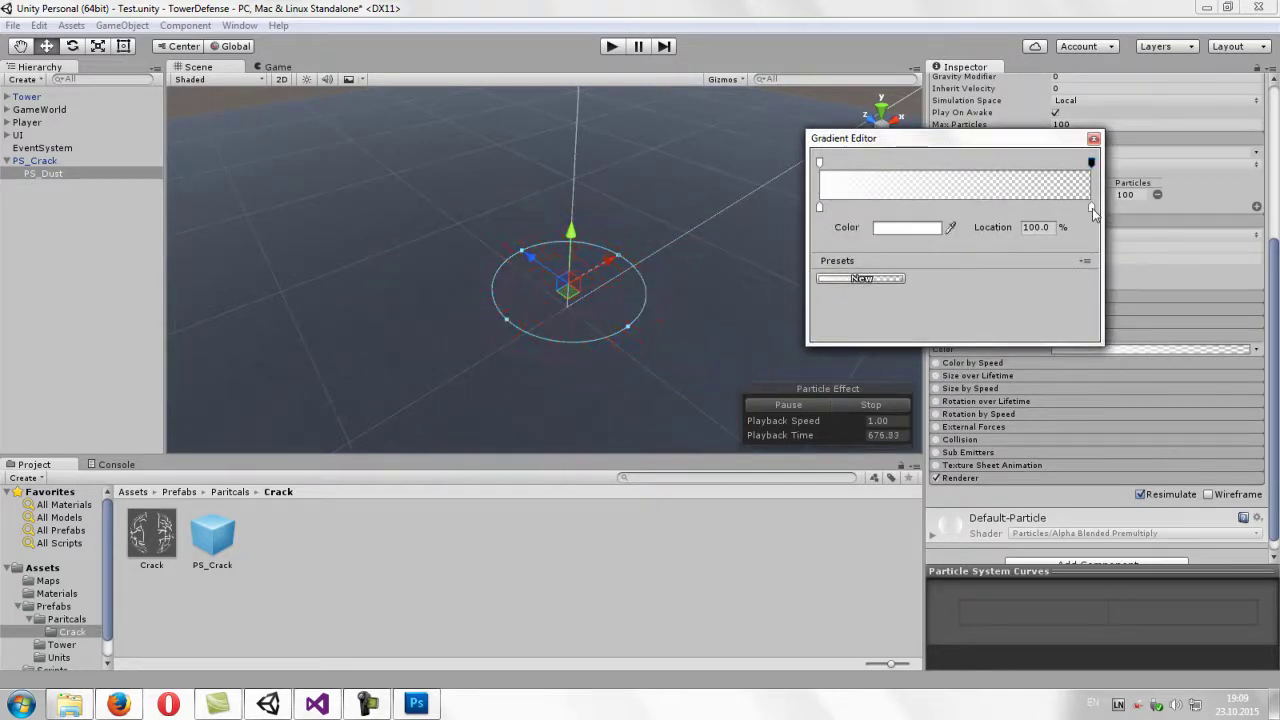
# - Try colours on the gradient's colour key, leave it white, and close the gradient editor
pyautogui.click(906, 227)
pyautogui.moveTo(833, 307); pyautogui.dragTo(885, 342)
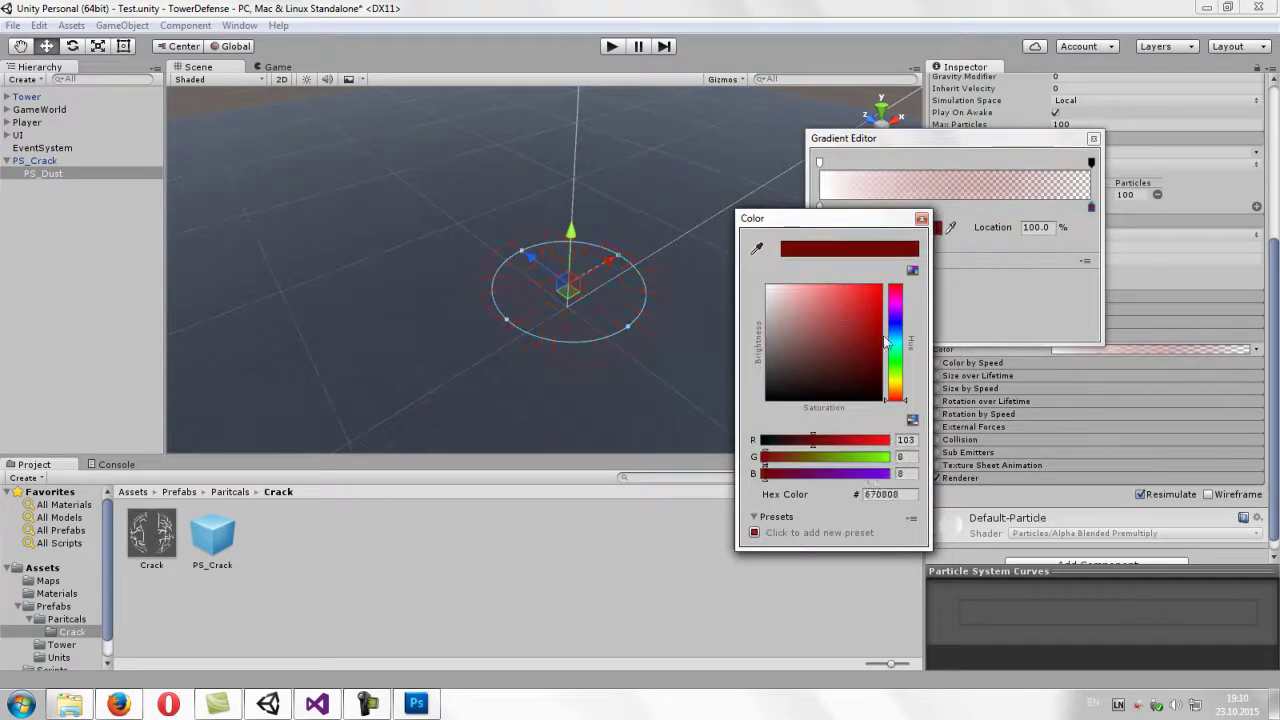
pyautogui.moveTo(760, 299); pyautogui.dragTo(752, 399)
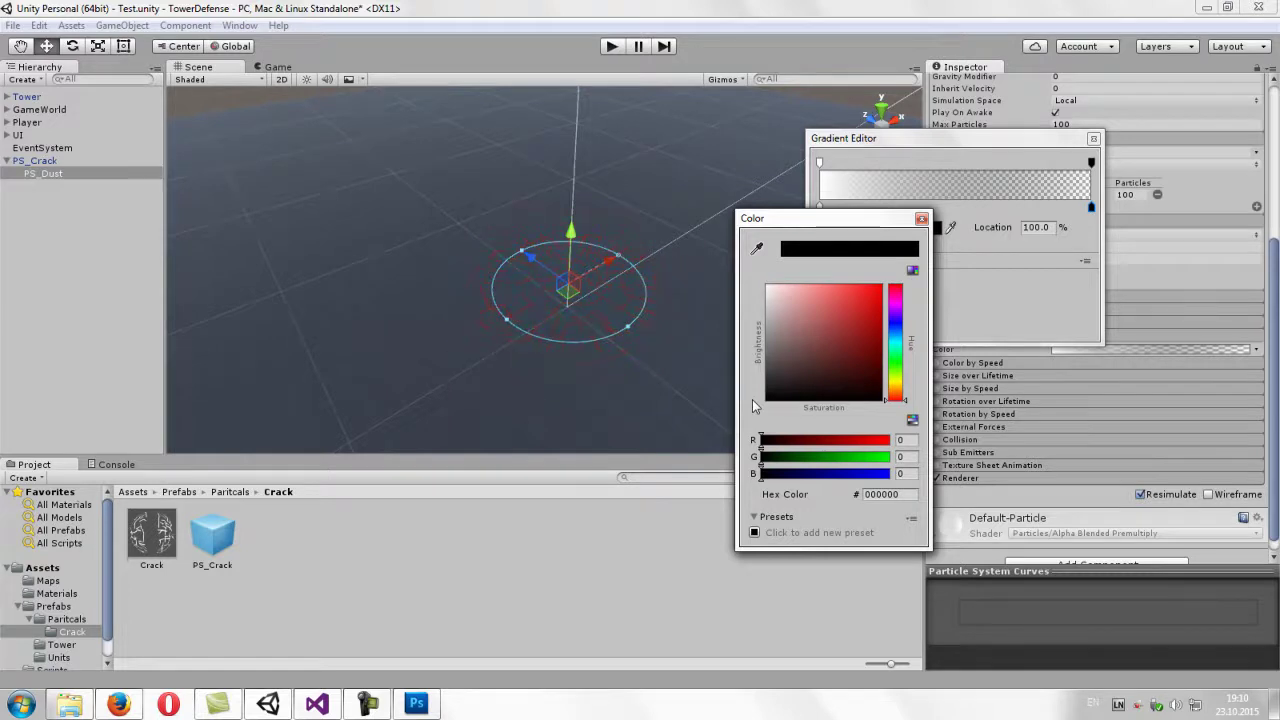
pyautogui.moveTo(752, 399)
pyautogui.mouseDown()
pyautogui.moveTo(753, 375)
pyautogui.moveTo(981, 265)
pyautogui.mouseUp()
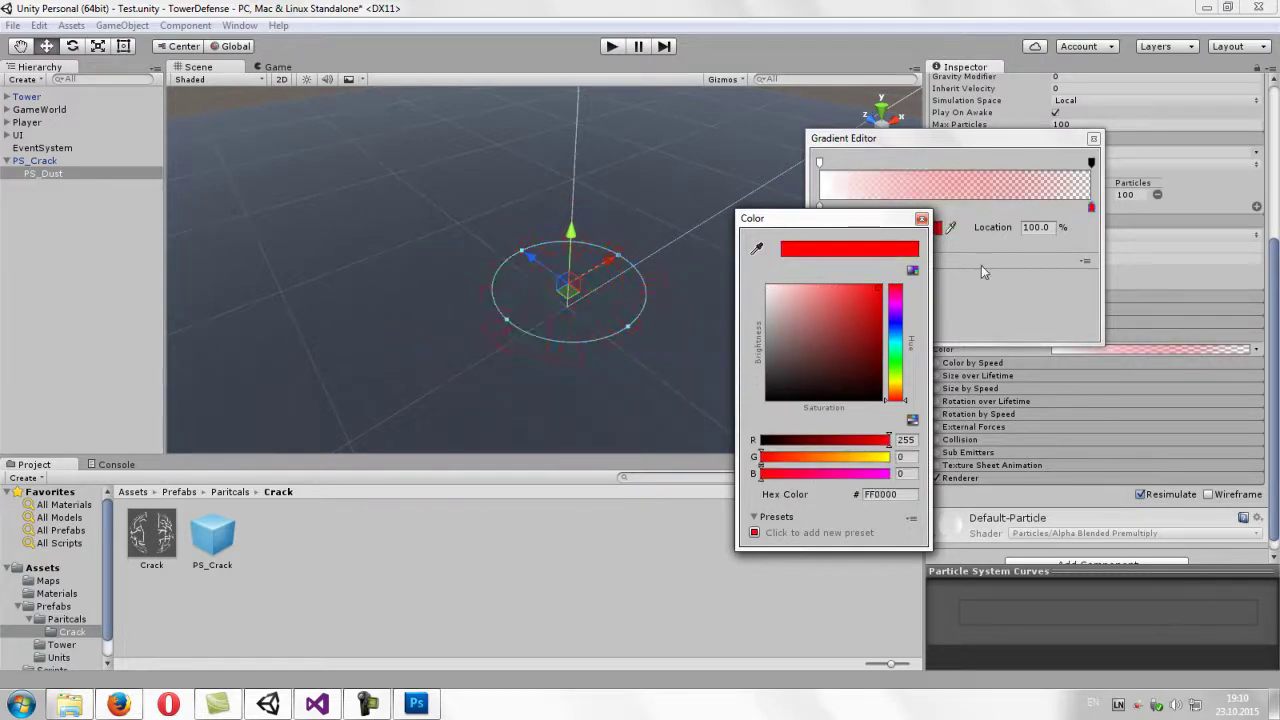
pyautogui.moveTo(830, 315); pyautogui.dragTo(767, 286)
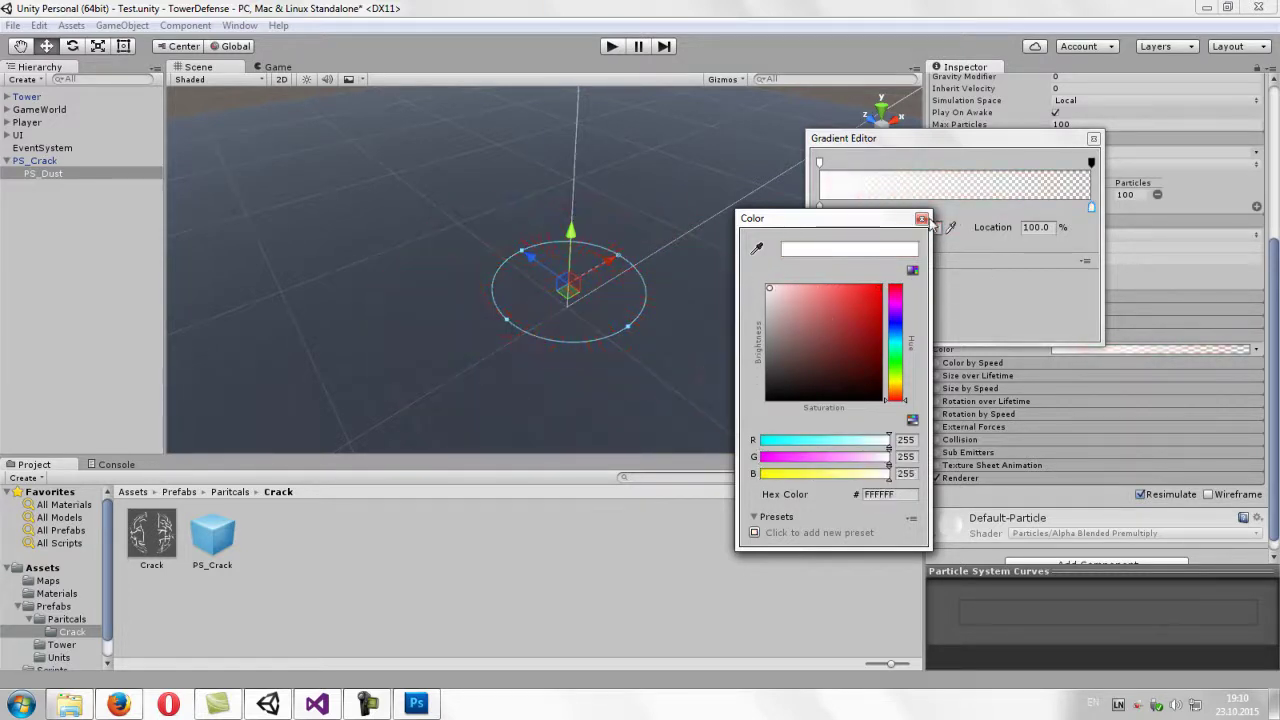
pyautogui.click(921, 220)
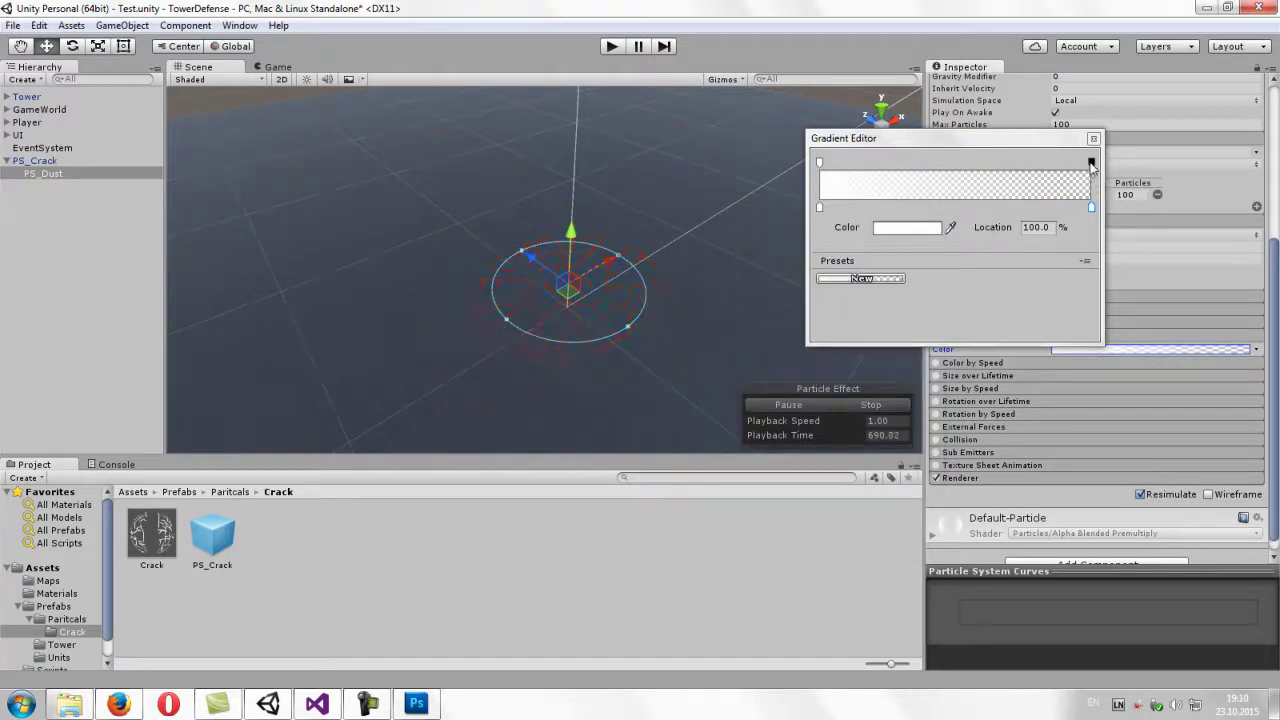
pyautogui.click(1091, 163)
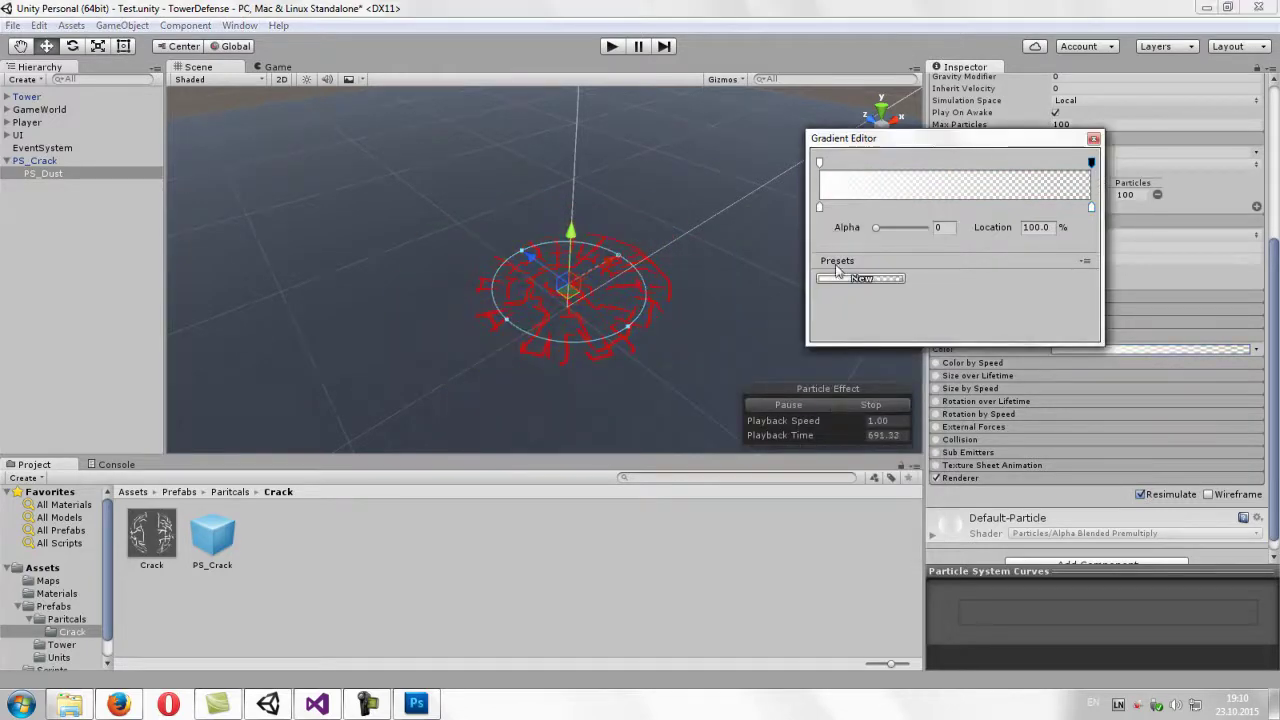
pyautogui.click(1093, 138)
# - Orbit around the particle circle and collapse the Shape and Emission modules
pyautogui.moveTo(600, 300); pyautogui.dragTo(622, 463, button='middle')
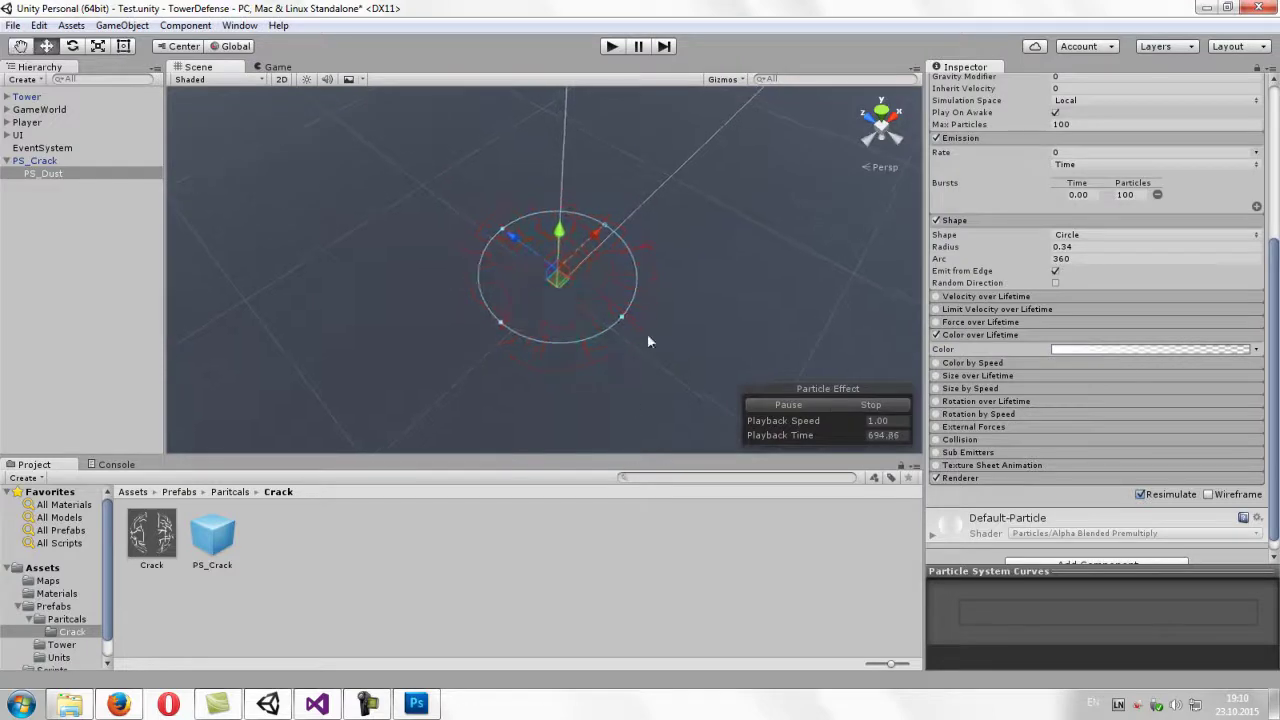
pyautogui.moveTo(655, 329); pyautogui.dragTo(656, 222, button='middle')
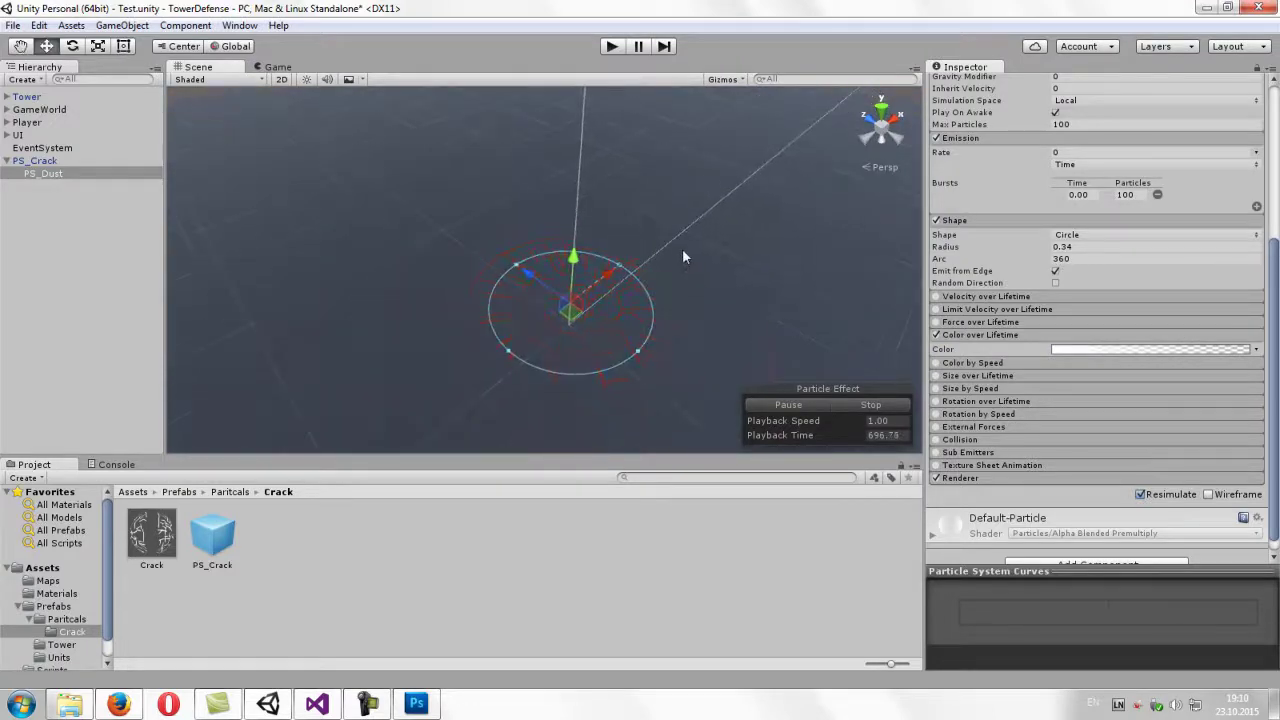
pyautogui.keyDown('alt'); pyautogui.moveTo(705, 185); pyautogui.dragTo(683, 161); pyautogui.keyUp('alt')
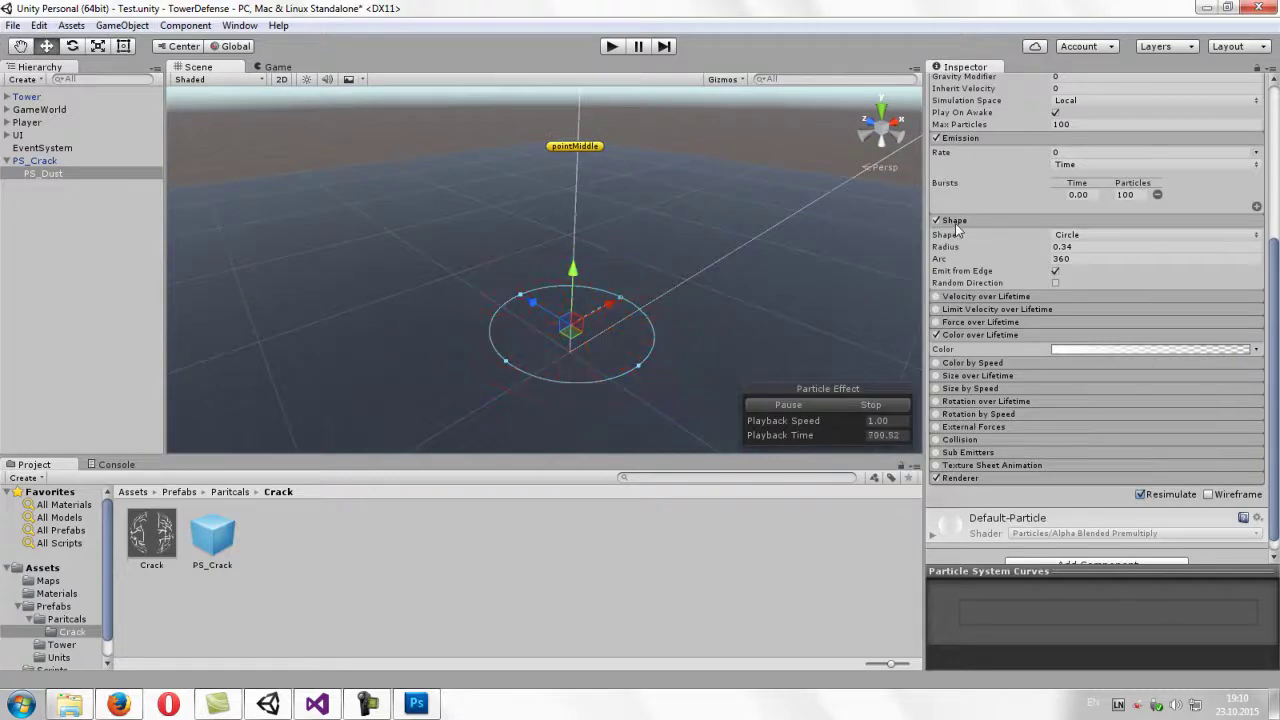
pyautogui.click(964, 335)
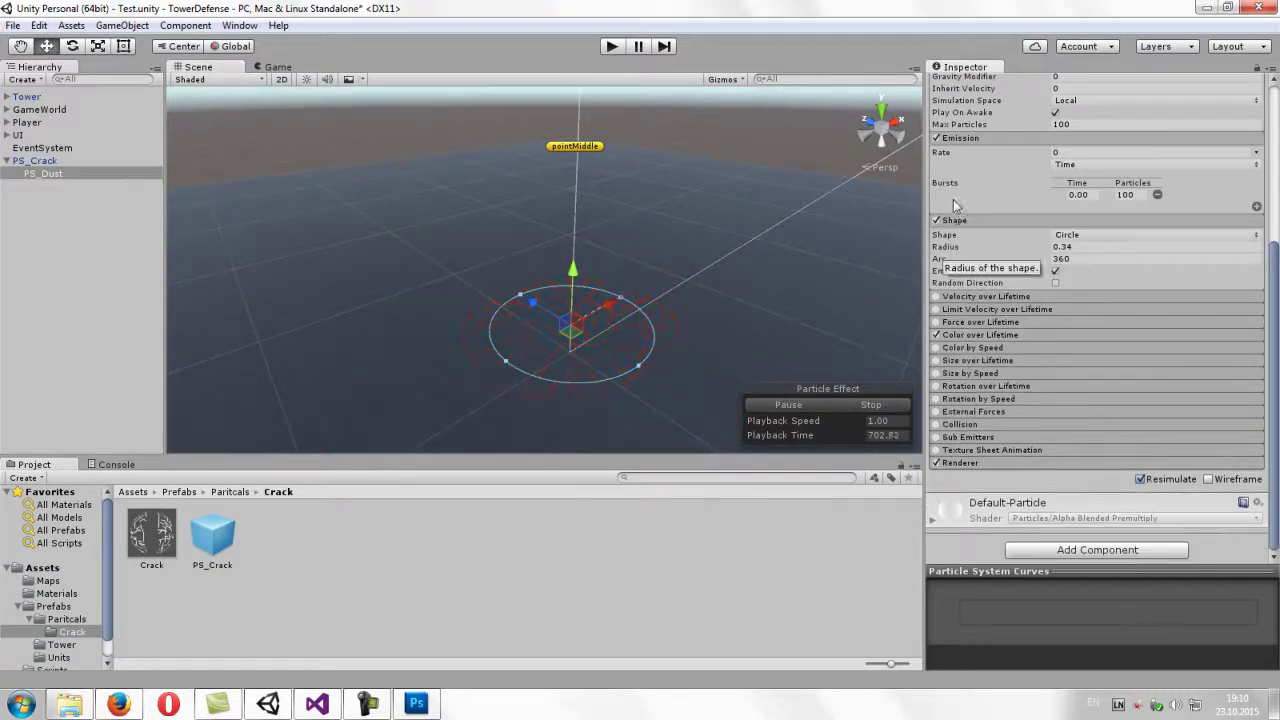
pyautogui.click(962, 220)
pyautogui.scroll(3, 960, 205)
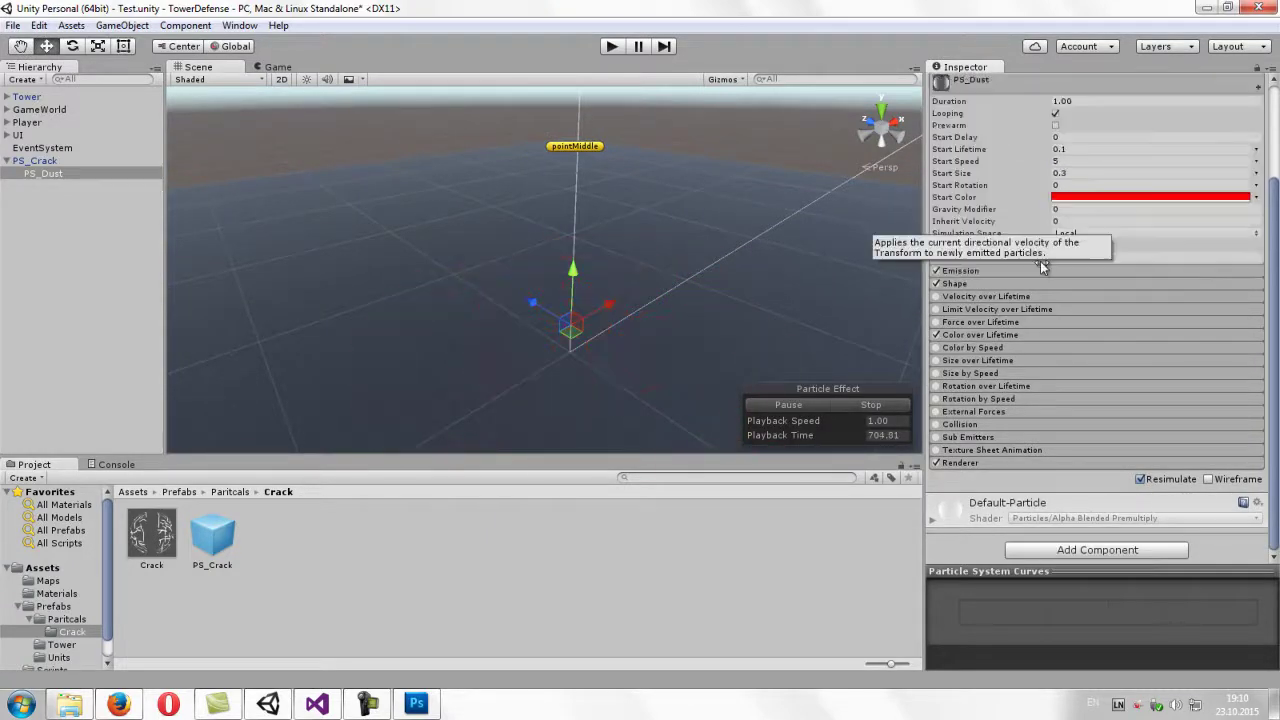
pyautogui.click(962, 281)
pyautogui.scroll(-3, 1038, 330)
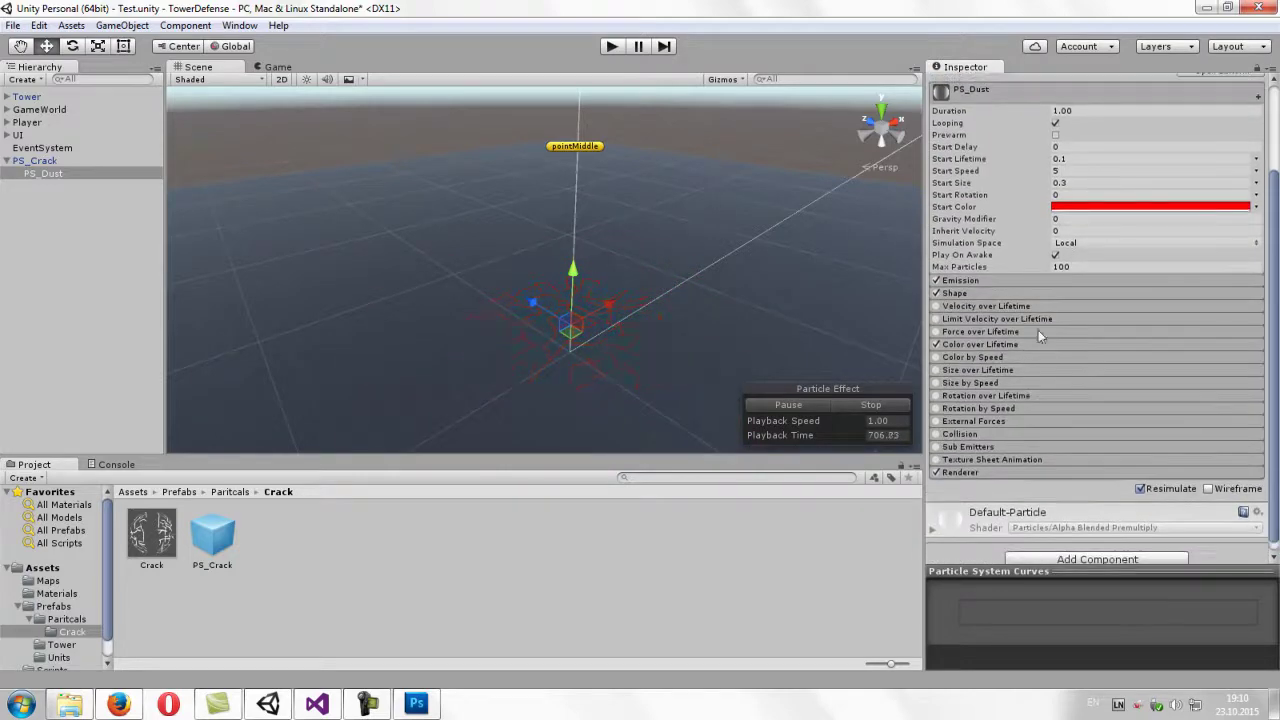
pyautogui.click(127, 690)
pyautogui.scroll(-5, 484, 470)
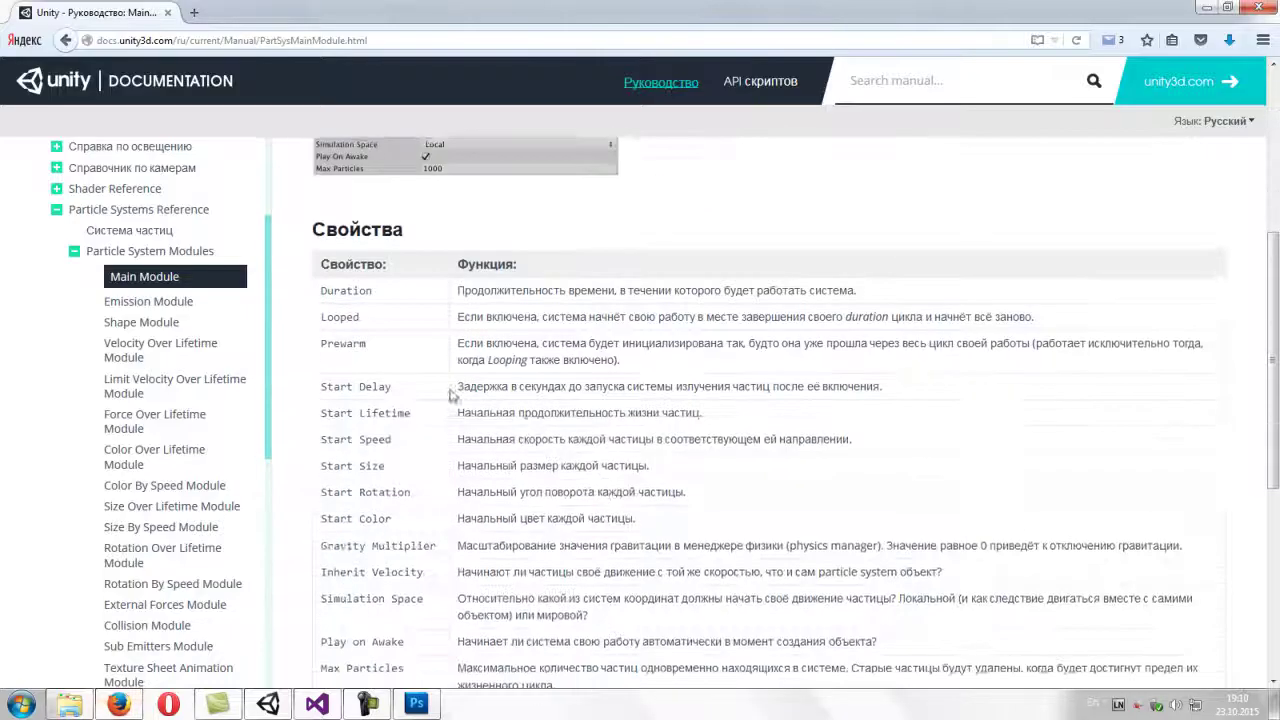
pyautogui.scroll(-3, 533, 527)
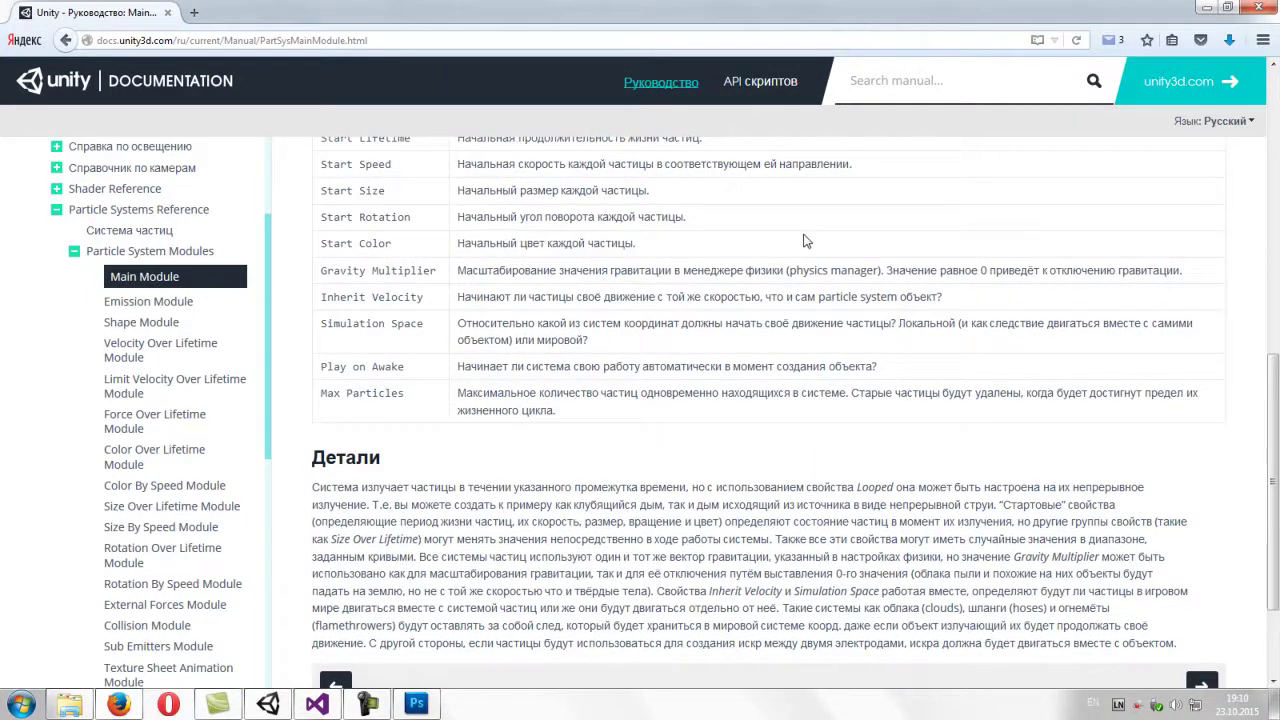
pyautogui.click(1218, 7)
pyautogui.keyDown('alt'); pyautogui.moveTo(585, 318); pyautogui.dragTo(643, 327); pyautogui.keyUp('alt')
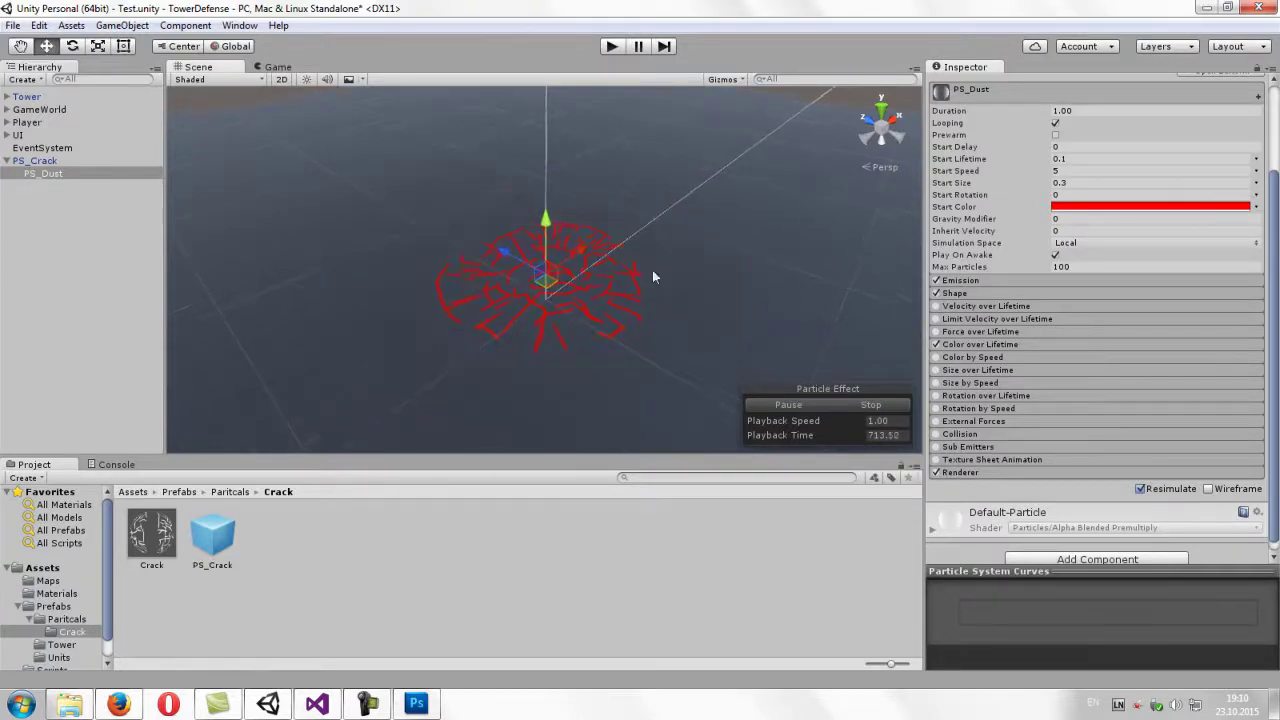
# - Select PS_Crack in the Hierarchy and delete it, with its PS_Dust child, from the scene
pyautogui.click(33, 161)
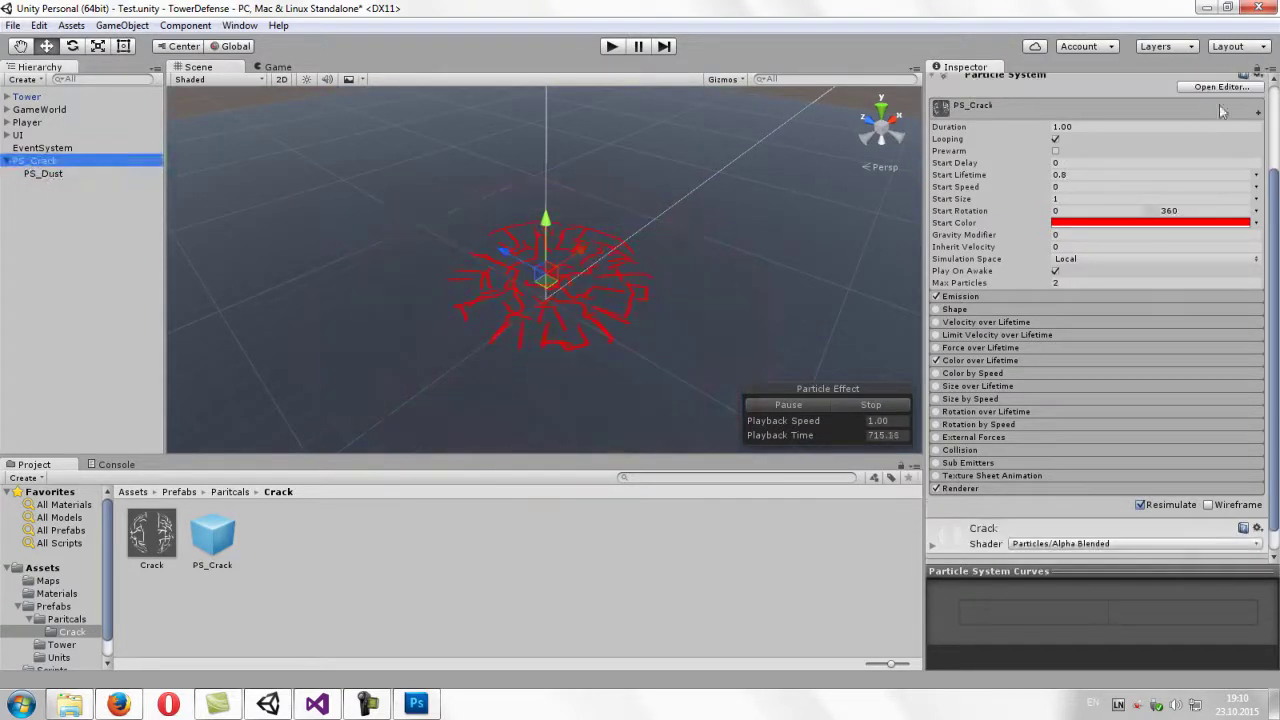
pyautogui.moveTo(1276, 215); pyautogui.dragTo(1261, 90)
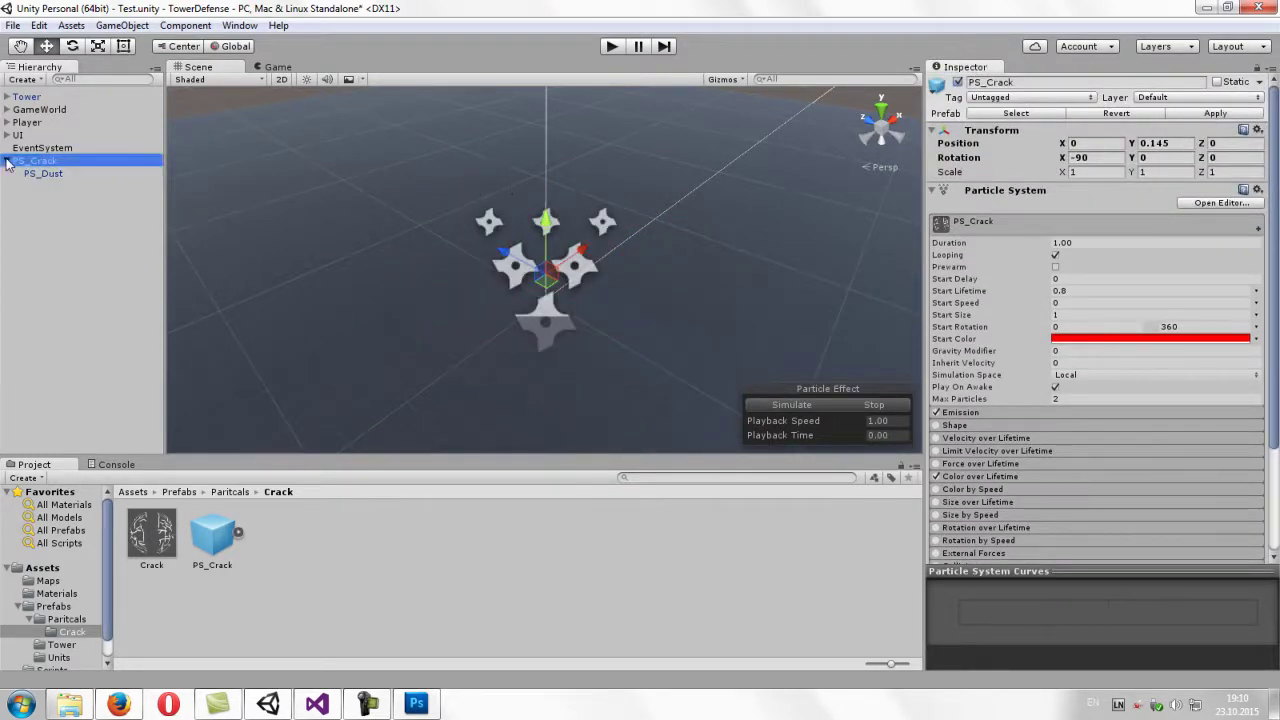
pyautogui.click(122, 25)
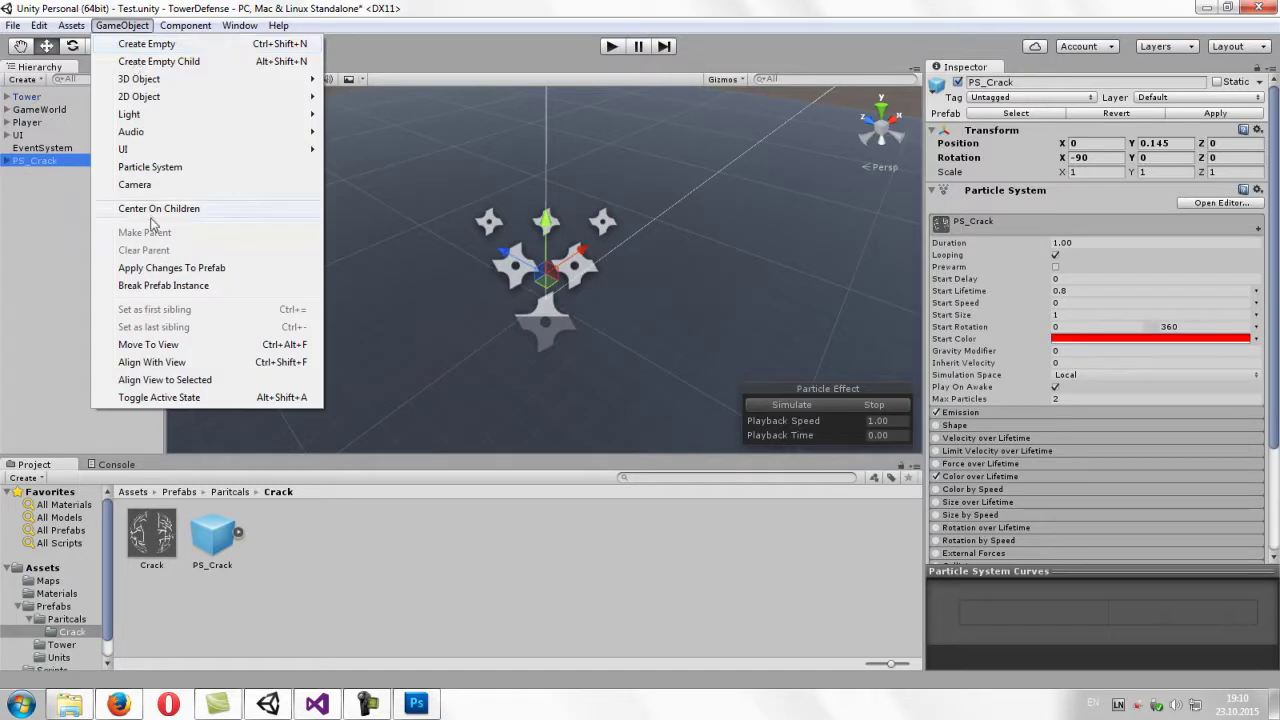
pyautogui.click(37, 175)
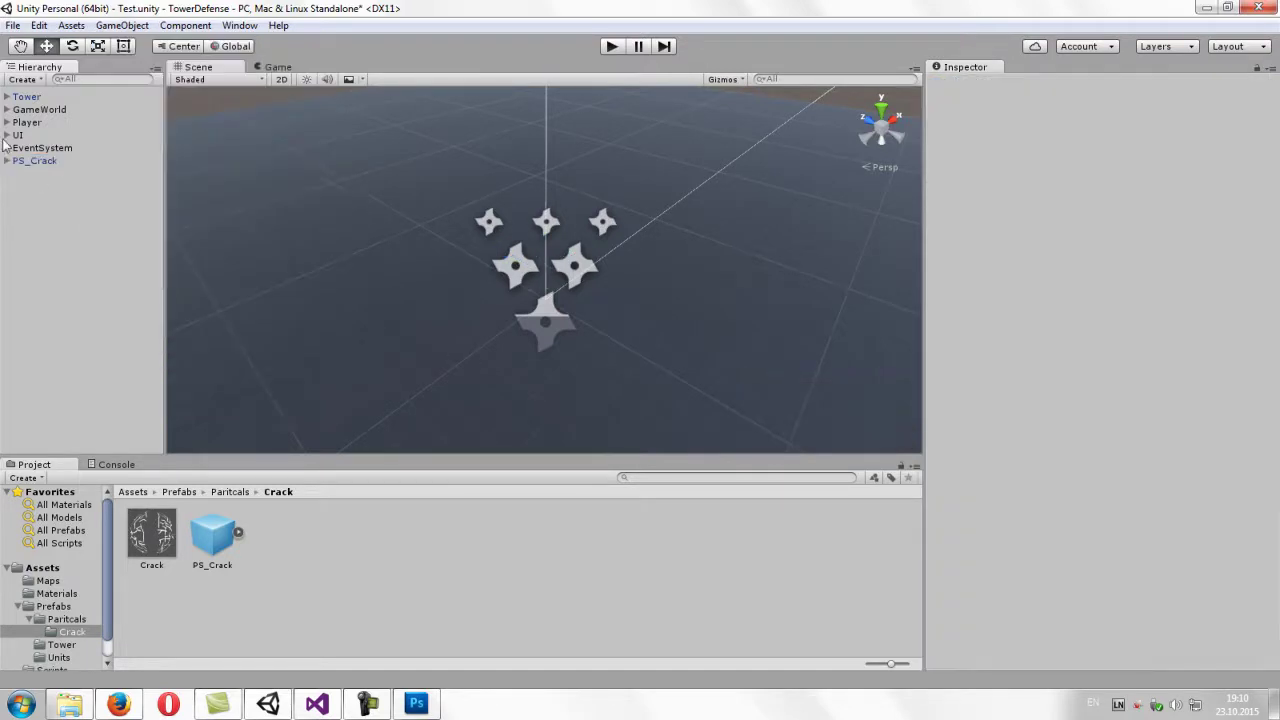
pyautogui.click(33, 160)
pyautogui.press('Delete')
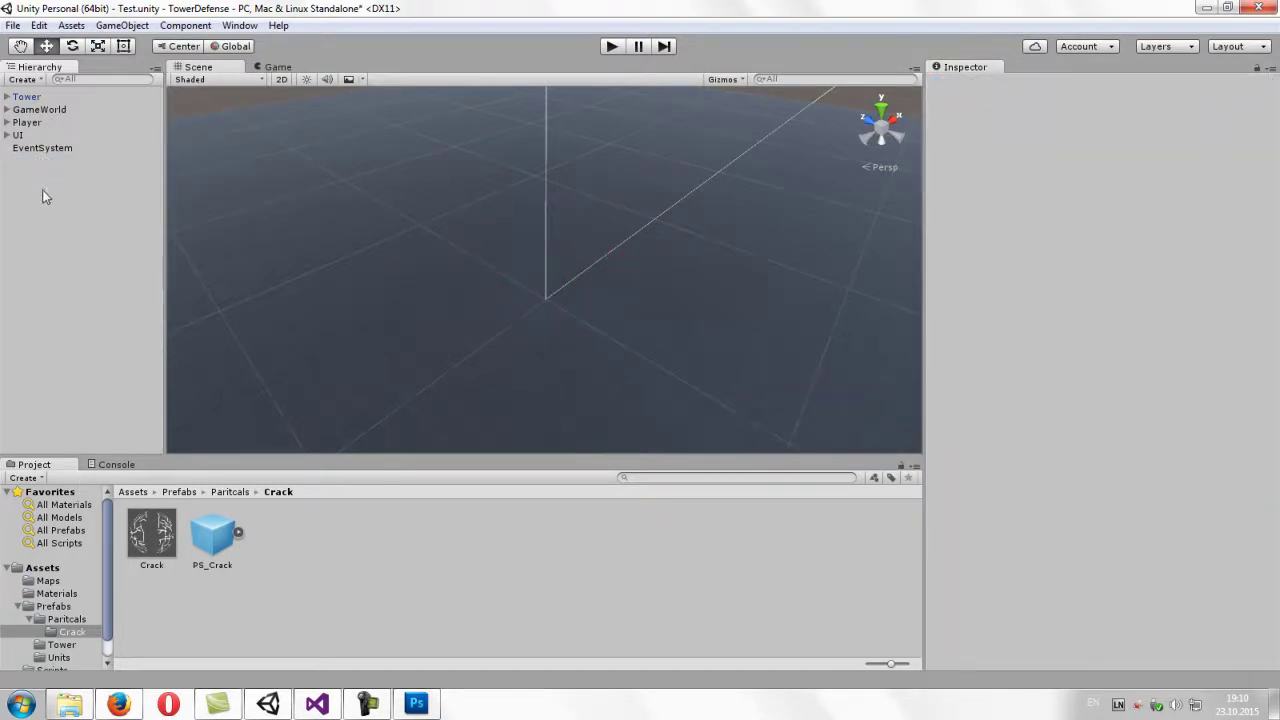
pyautogui.click(372, 705)
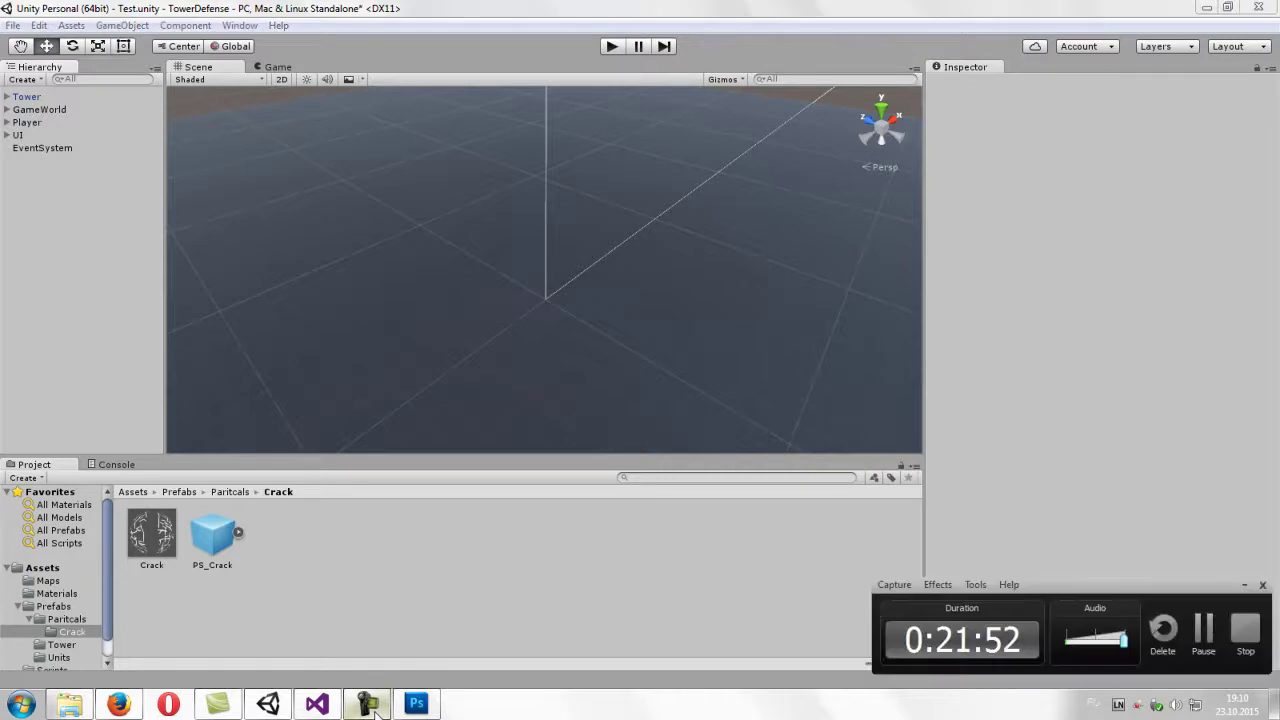
pyautogui.click(372, 705)
pyautogui.click(140, 27)
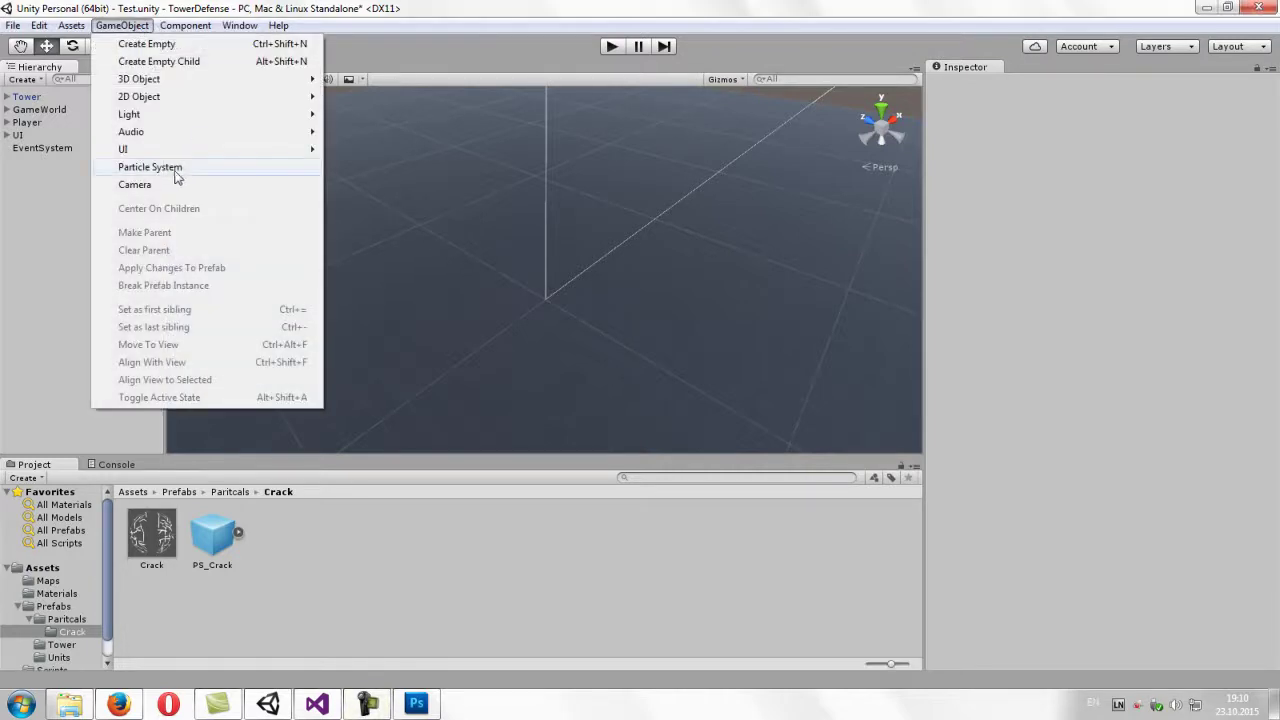
# - Create a new Particle System and set its Max Particles to 50
pyautogui.click(172, 170)
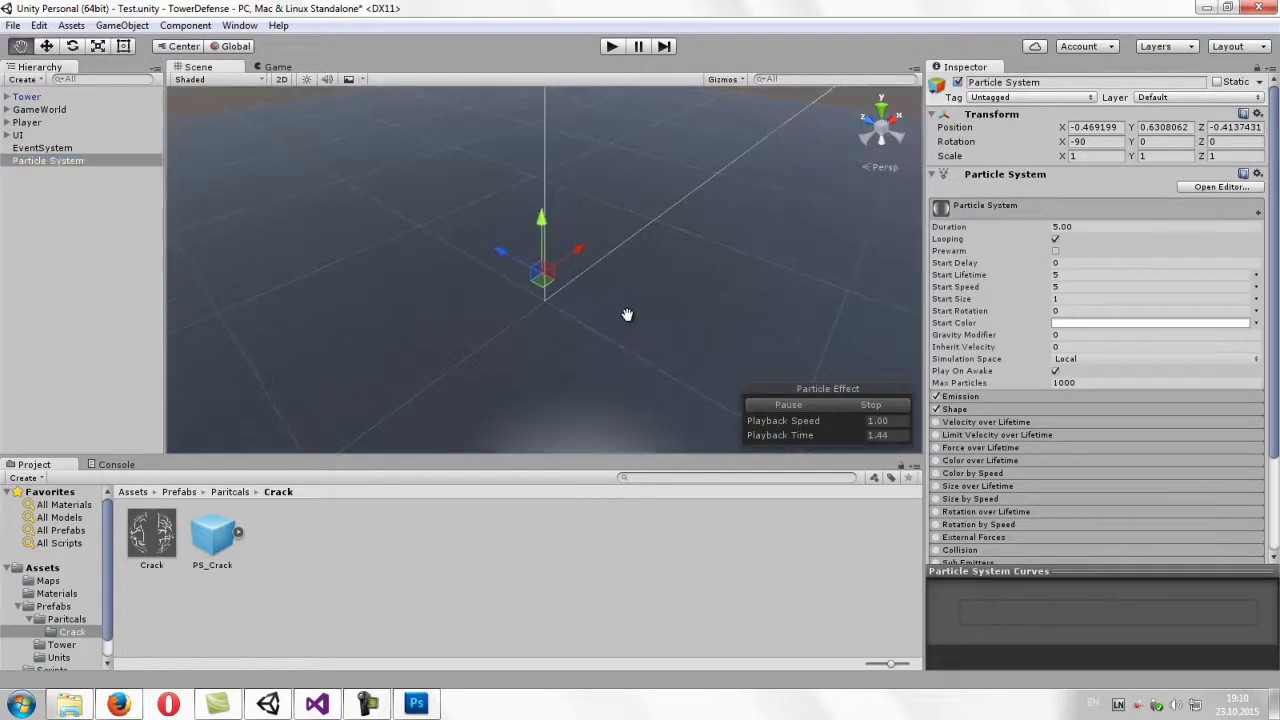
pyautogui.click(950, 410)
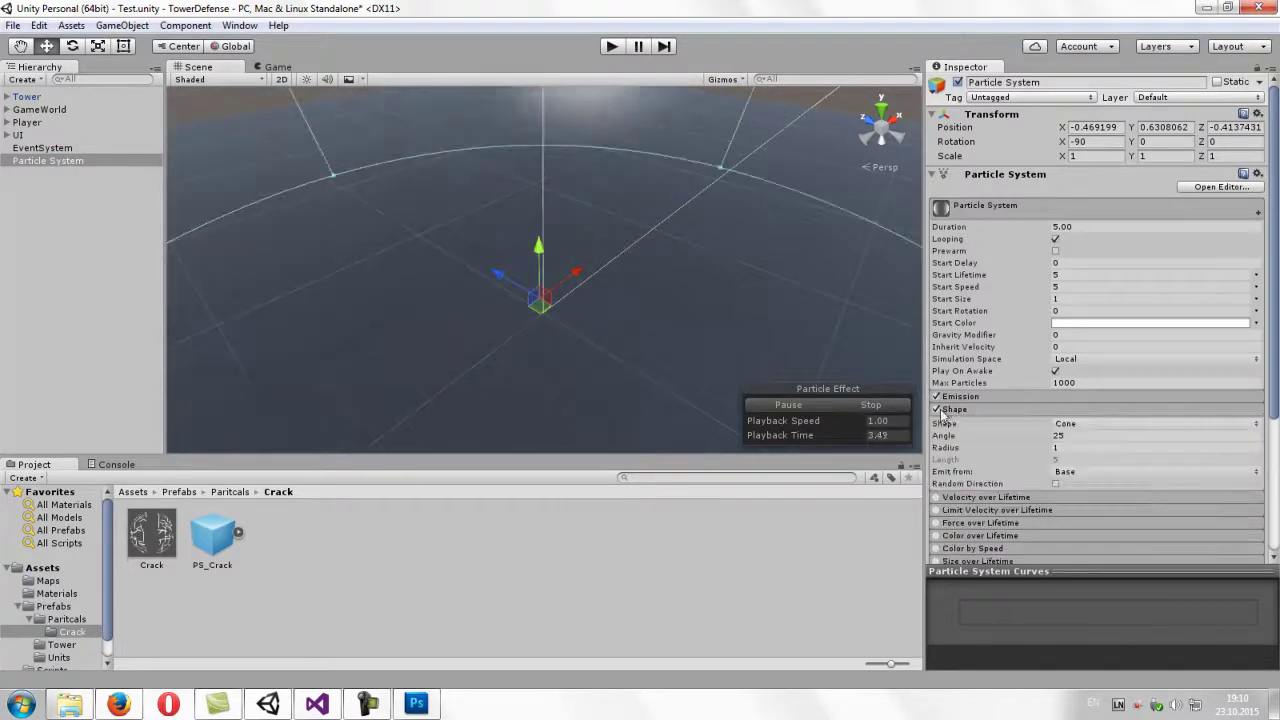
pyautogui.click(956, 411)
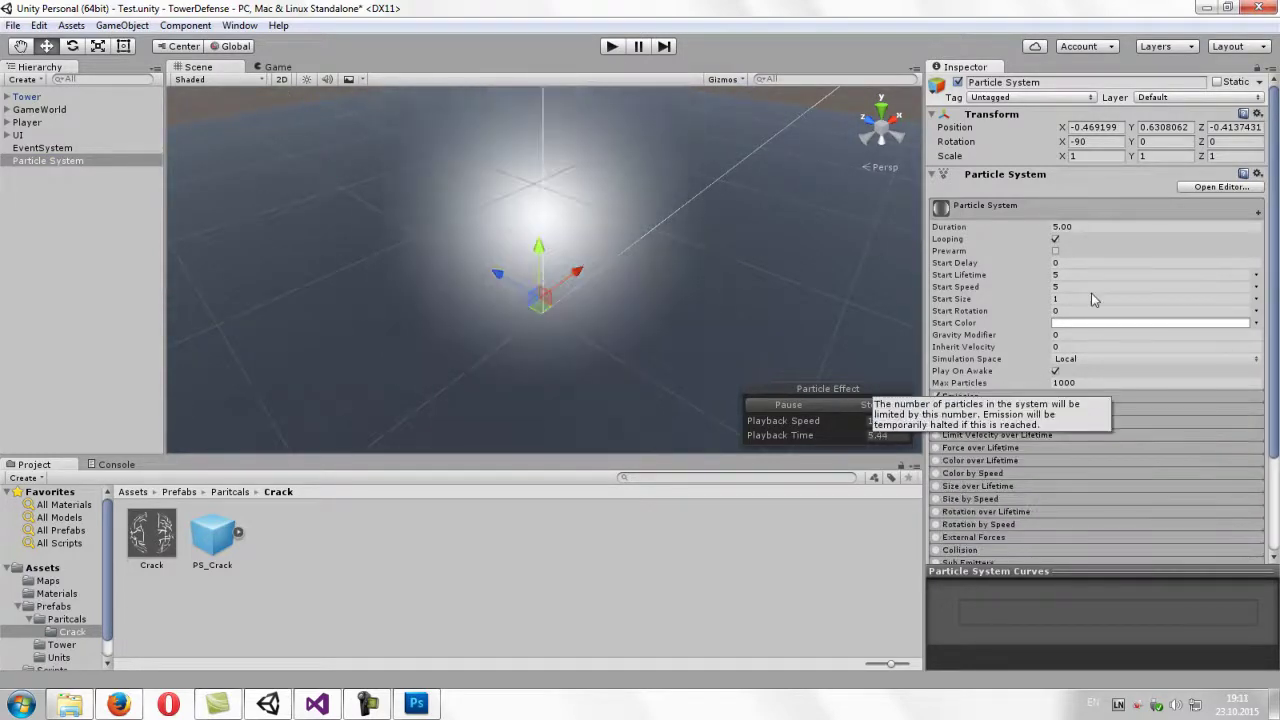
pyautogui.click(1118, 383)
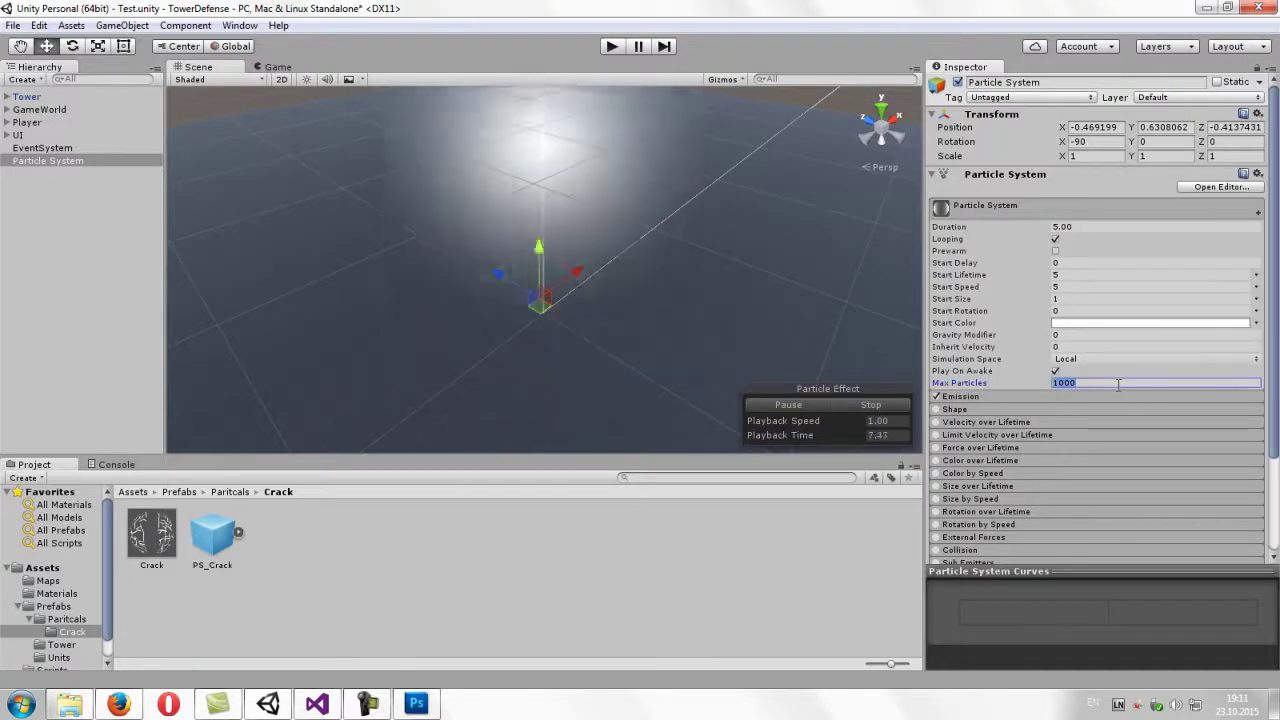
pyautogui.write('50')
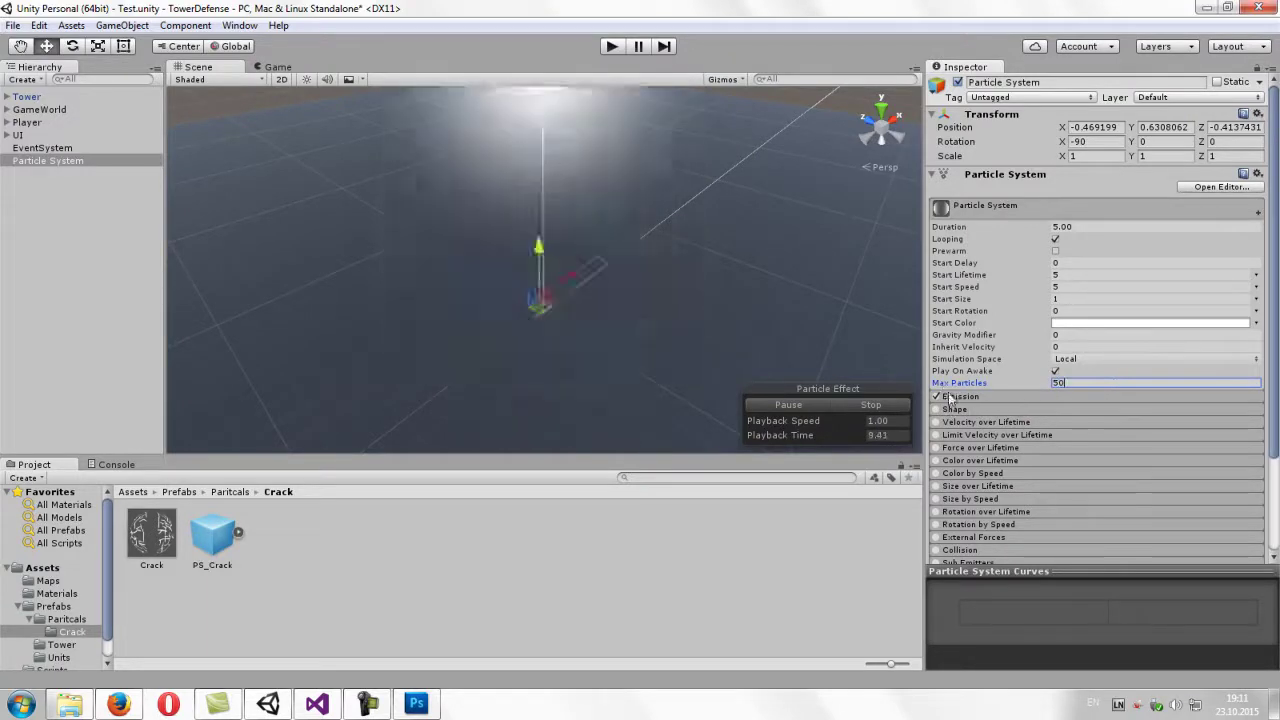
pyautogui.click(950, 397)
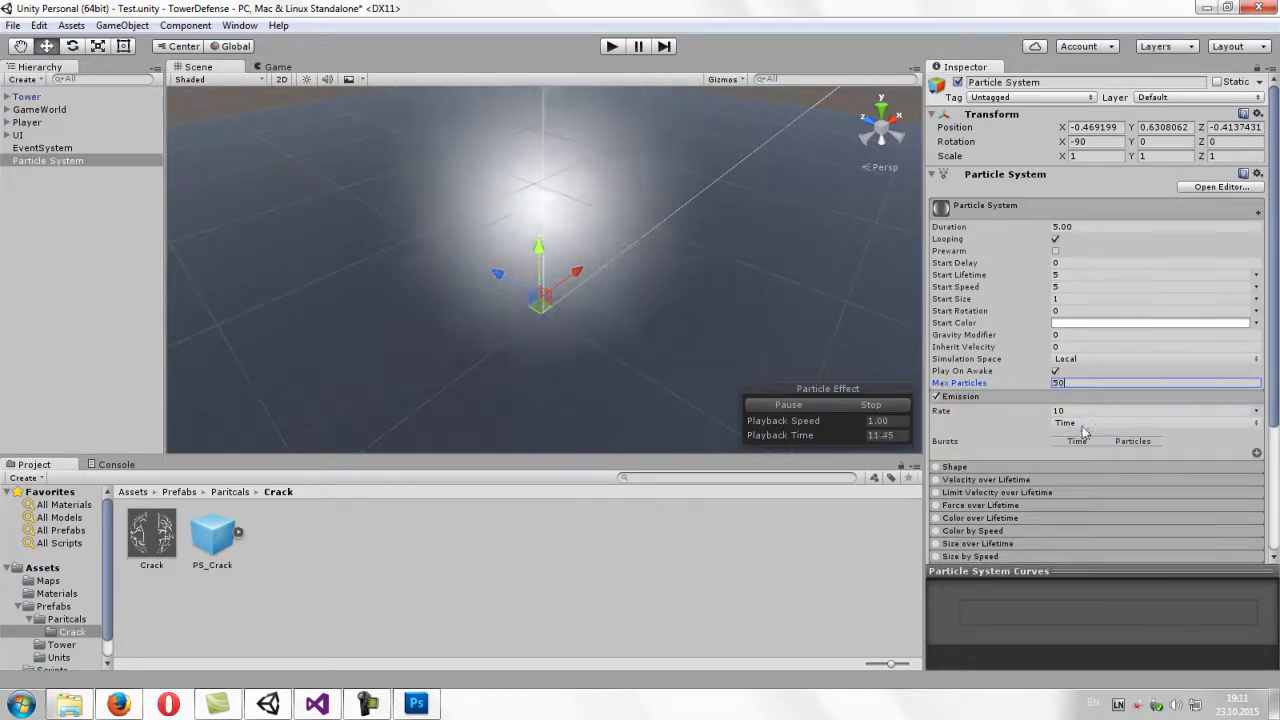
pyautogui.keyDown('alt'); pyautogui.moveTo(635, 273); pyautogui.dragTo(667, 273); pyautogui.keyUp('alt')
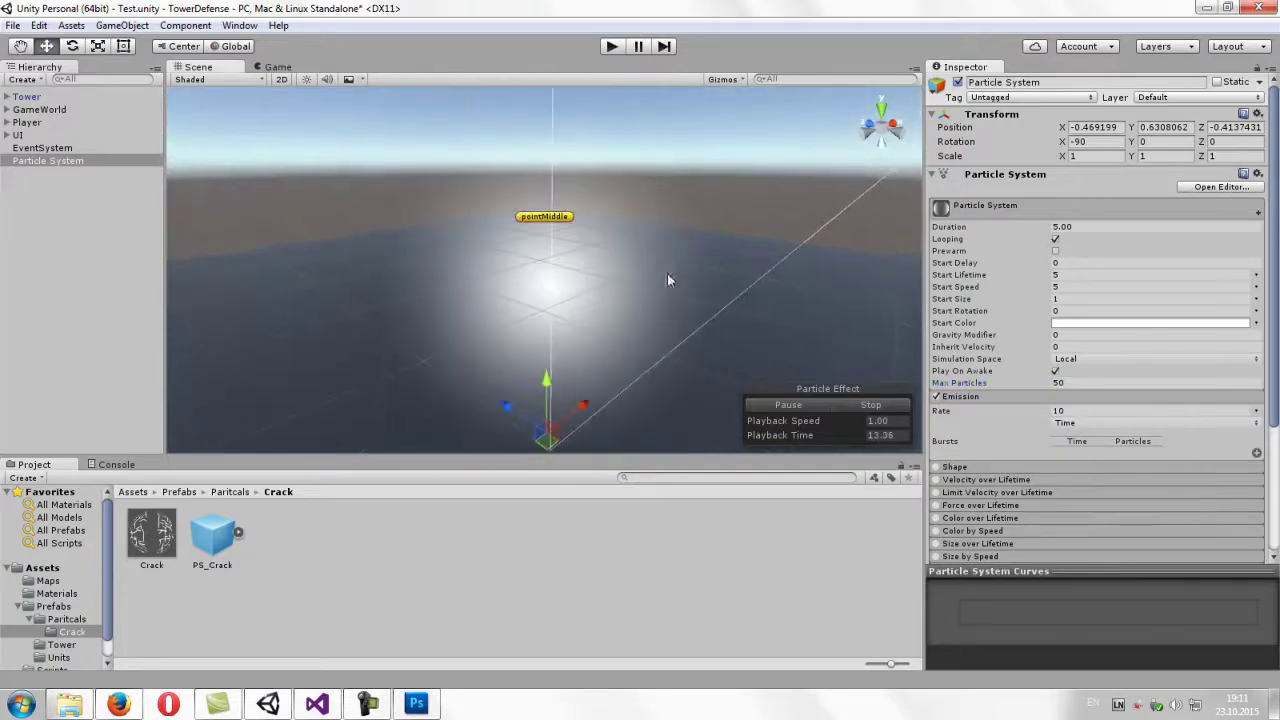
# - Set Duration 1.00, Start Lifetime 0.8 and Start Speed 2 for the new particle column
pyautogui.click(1072, 227)
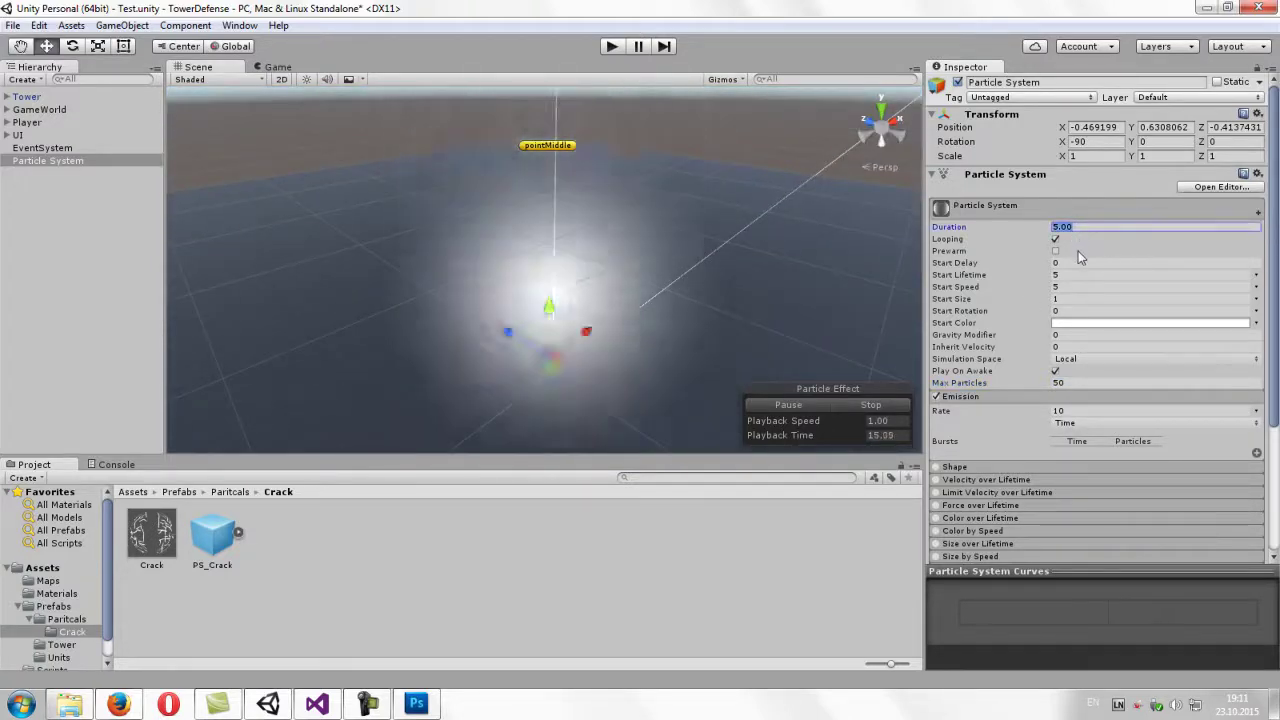
pyautogui.write('1')
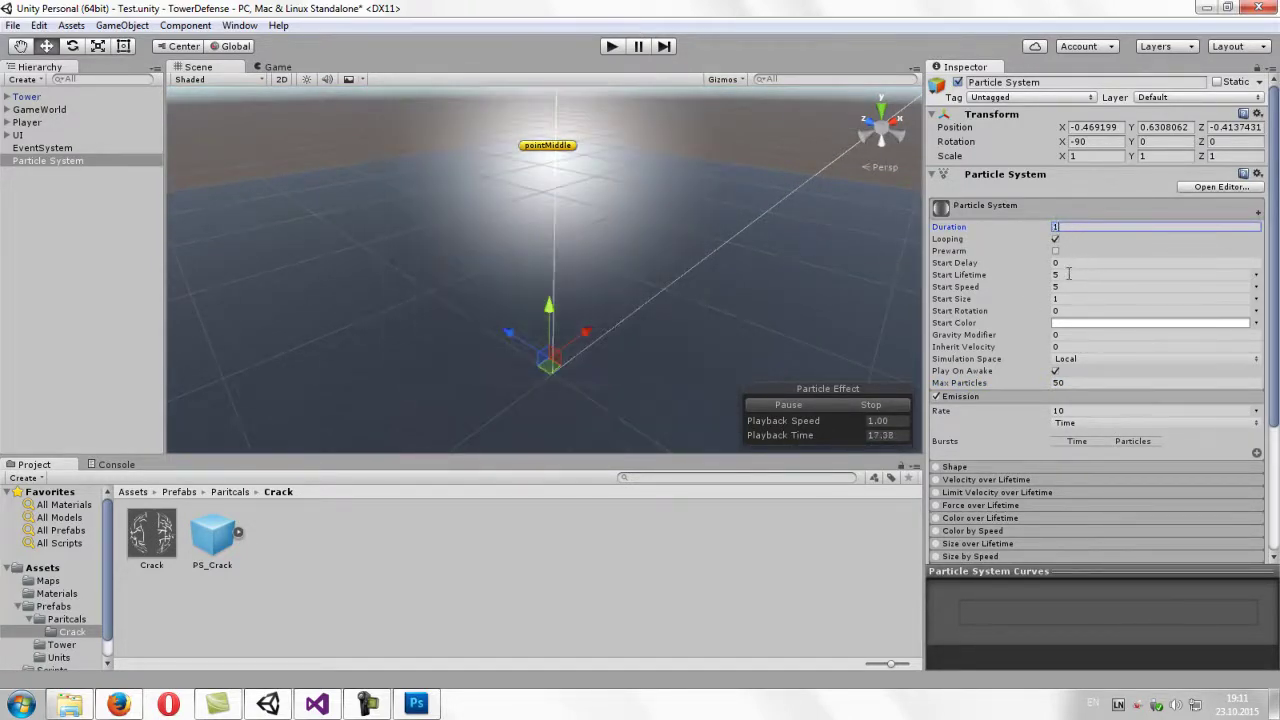
pyautogui.click(1067, 275)
pyautogui.write('0.8')
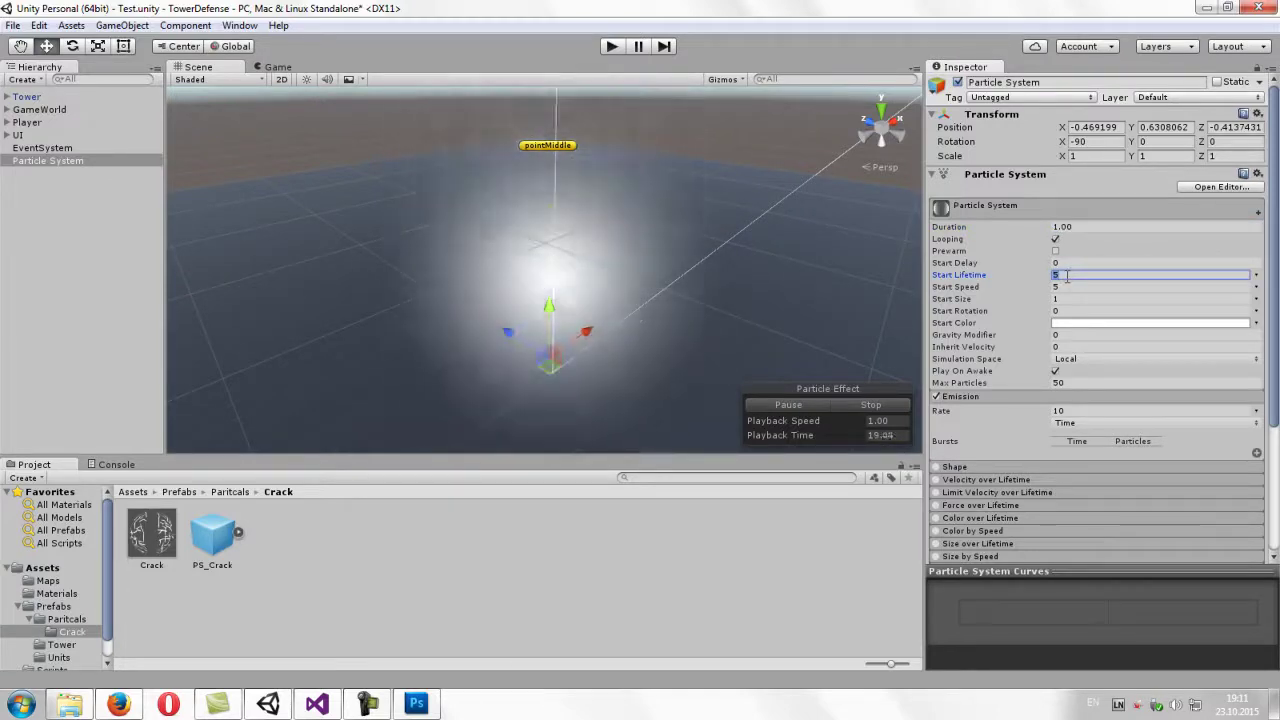
pyautogui.press('Return')
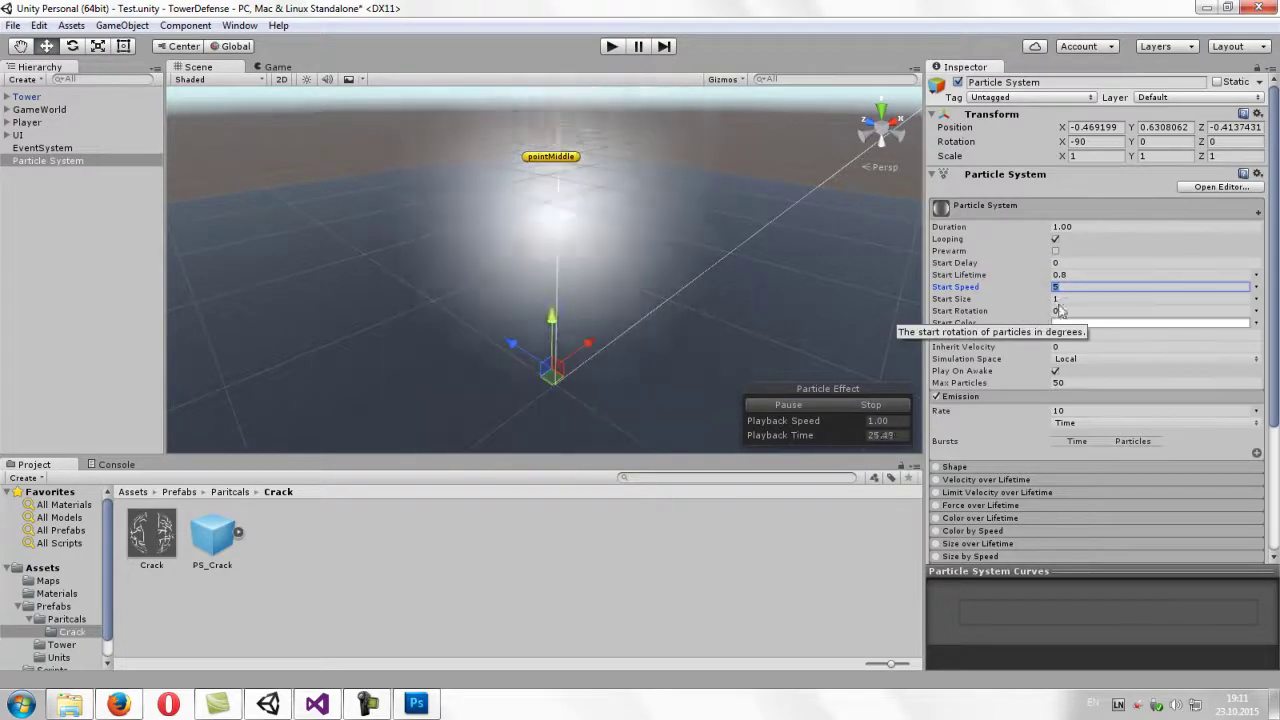
pyautogui.write('2')
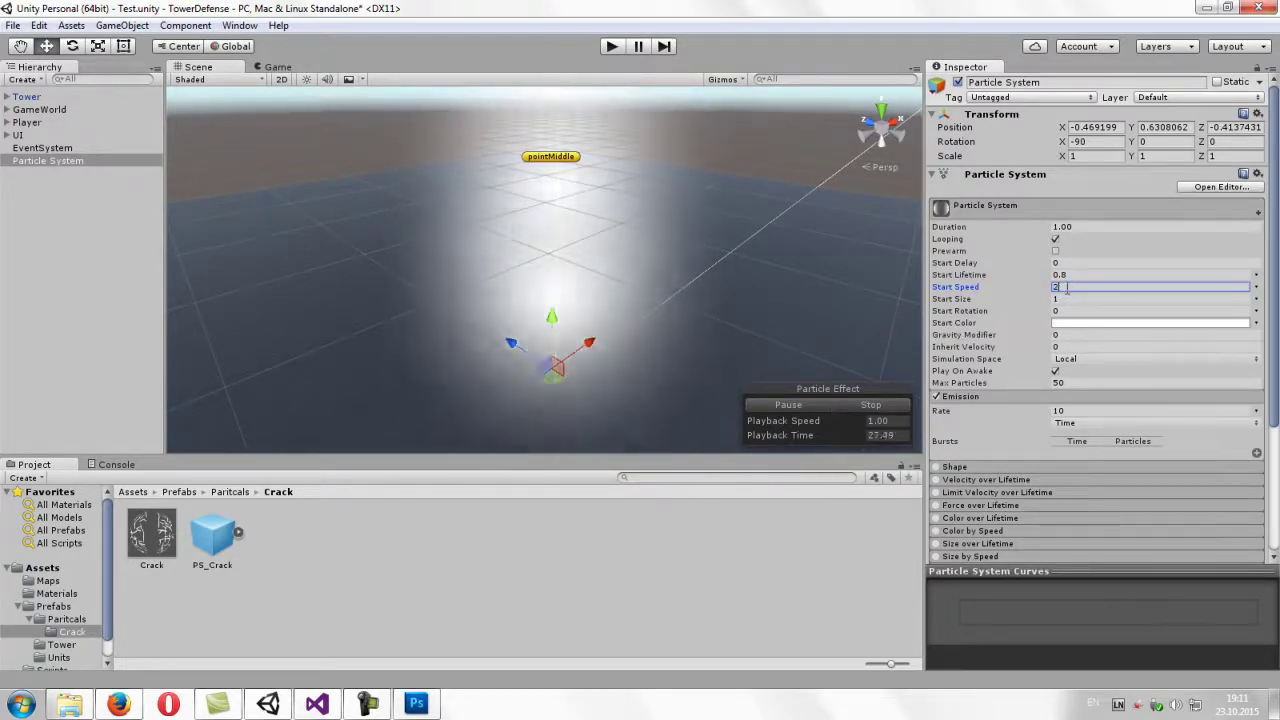
pyautogui.keyDown('alt'); pyautogui.moveTo(735, 200); pyautogui.dragTo(724, 306); pyautogui.keyUp('alt')
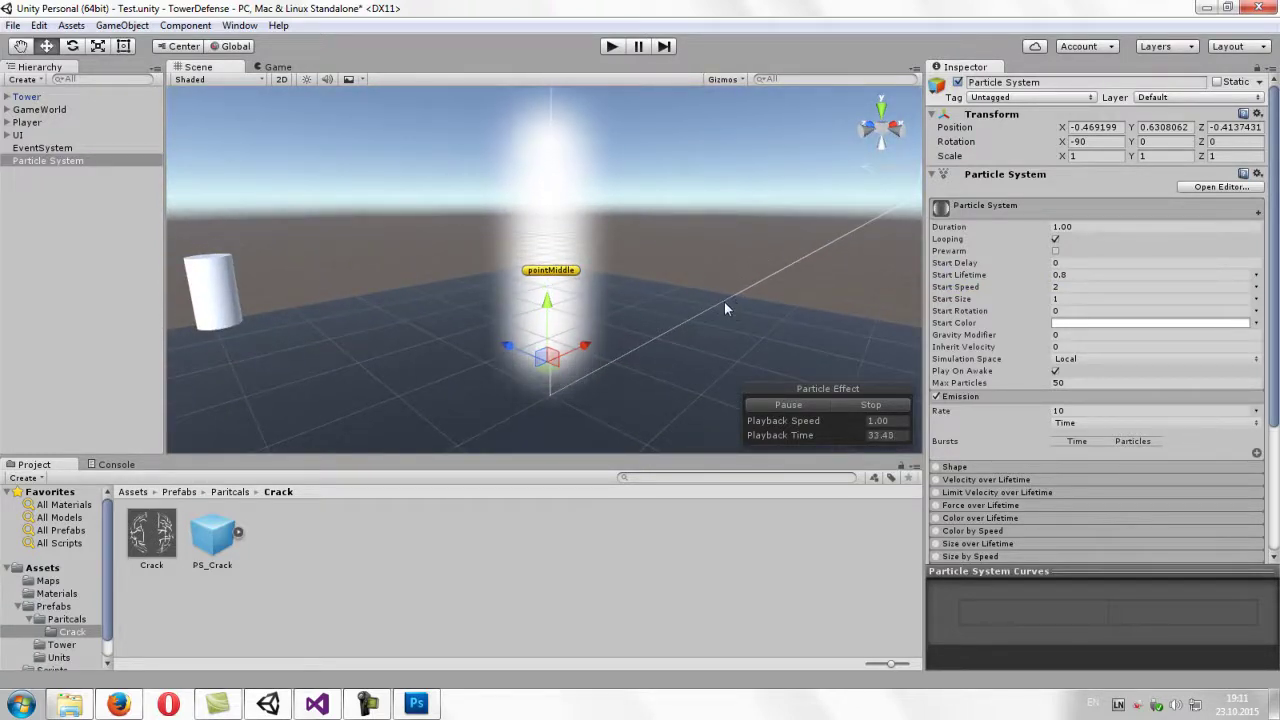
pyautogui.moveTo(724, 301)
pyautogui.keyDown('alt'); pyautogui.mouseDown()
pyautogui.moveTo(725, 355)
pyautogui.moveTo(725, 303)
pyautogui.mouseUp(); pyautogui.keyUp('alt')
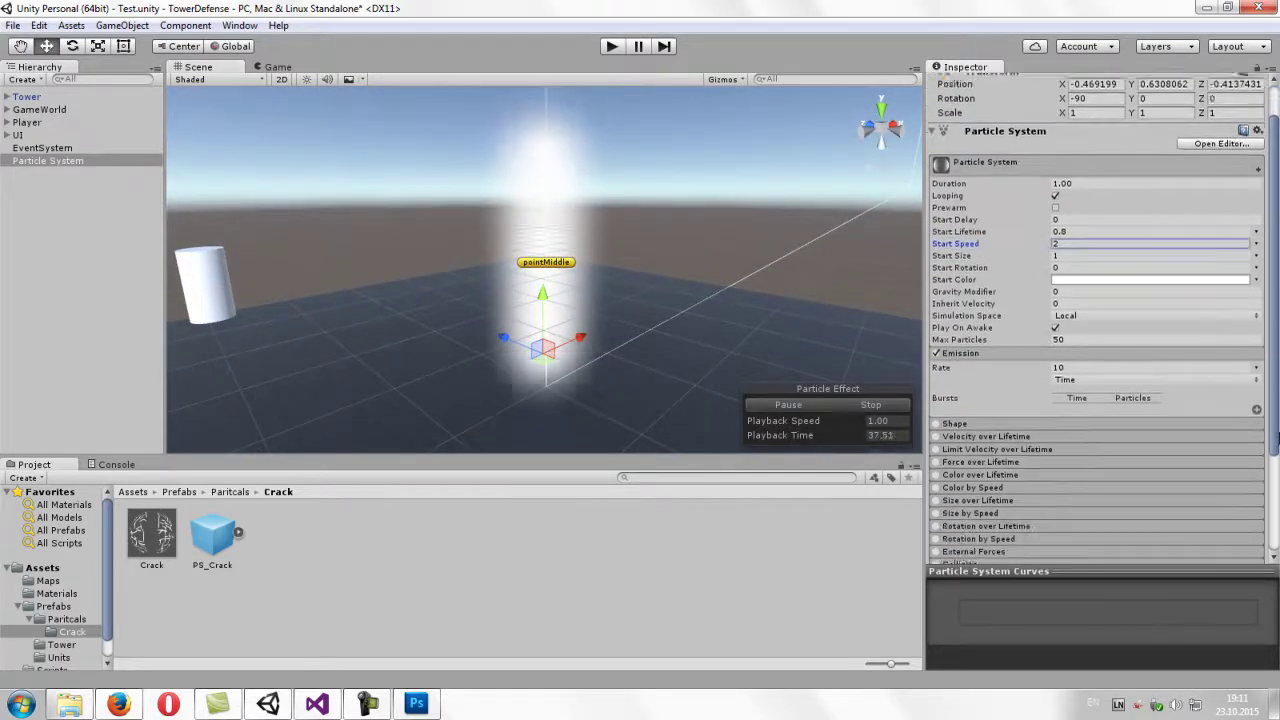
pyautogui.scroll(-5, 977, 323)
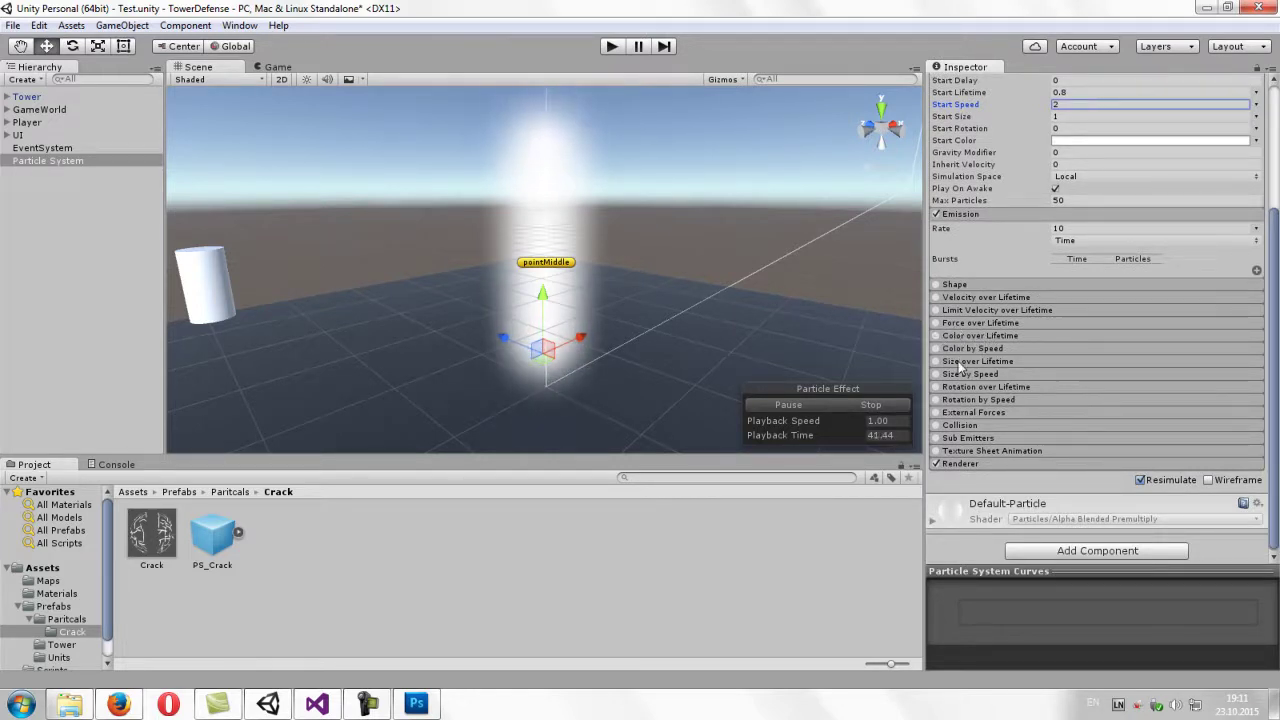
# - Enable Size over Lifetime and pull the curve's end key down so particles shrink while rising
pyautogui.click(967, 364)
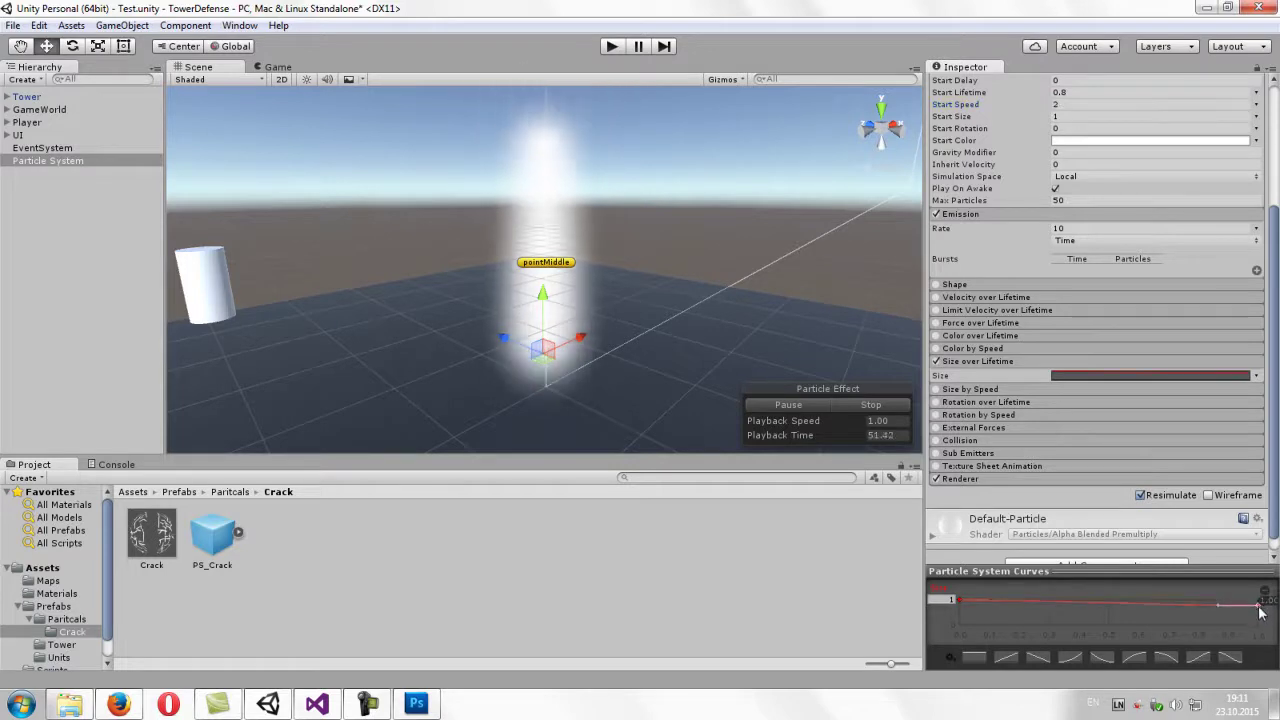
pyautogui.moveTo(1259, 605)
pyautogui.mouseDown()
pyautogui.moveTo(1265, 640)
pyautogui.moveTo(1272, 622)
pyautogui.mouseUp()
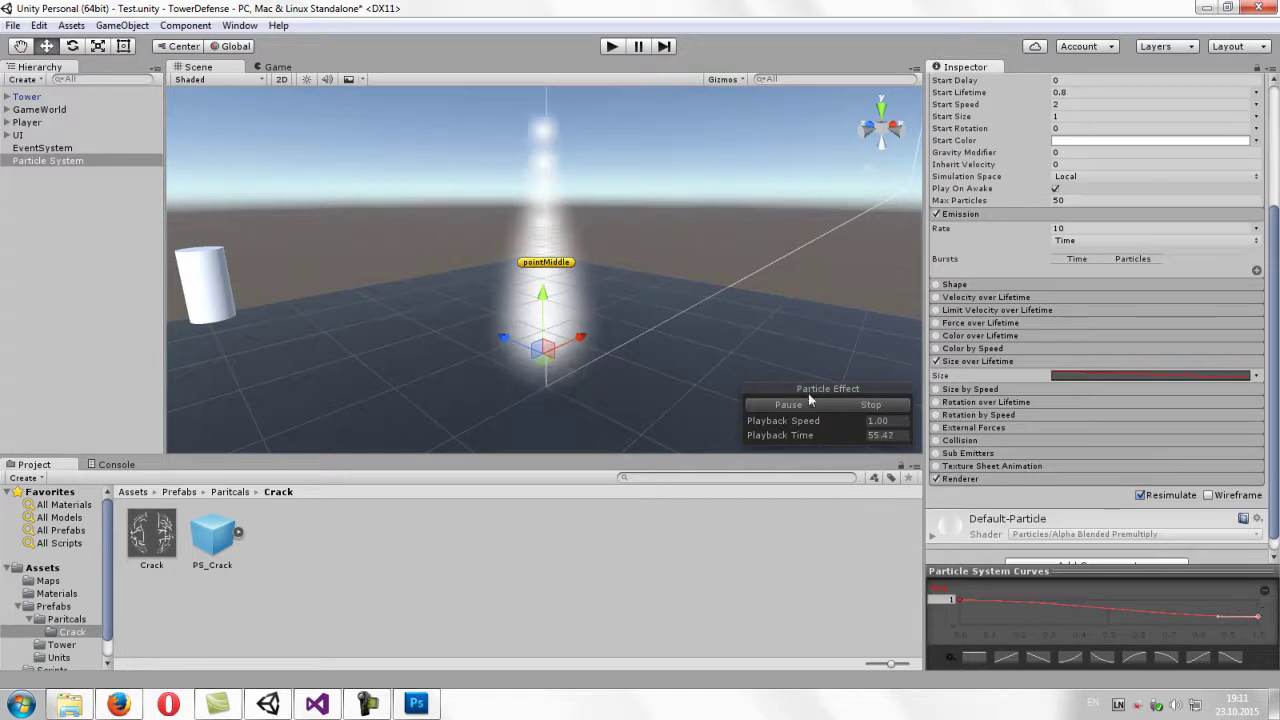
pyautogui.moveTo(808, 393)
pyautogui.keyDown('alt'); pyautogui.mouseDown()
pyautogui.moveTo(790, 619)
pyautogui.moveTo(747, 132)
pyautogui.moveTo(717, 589)
pyautogui.mouseUp(); pyautogui.keyUp('alt')
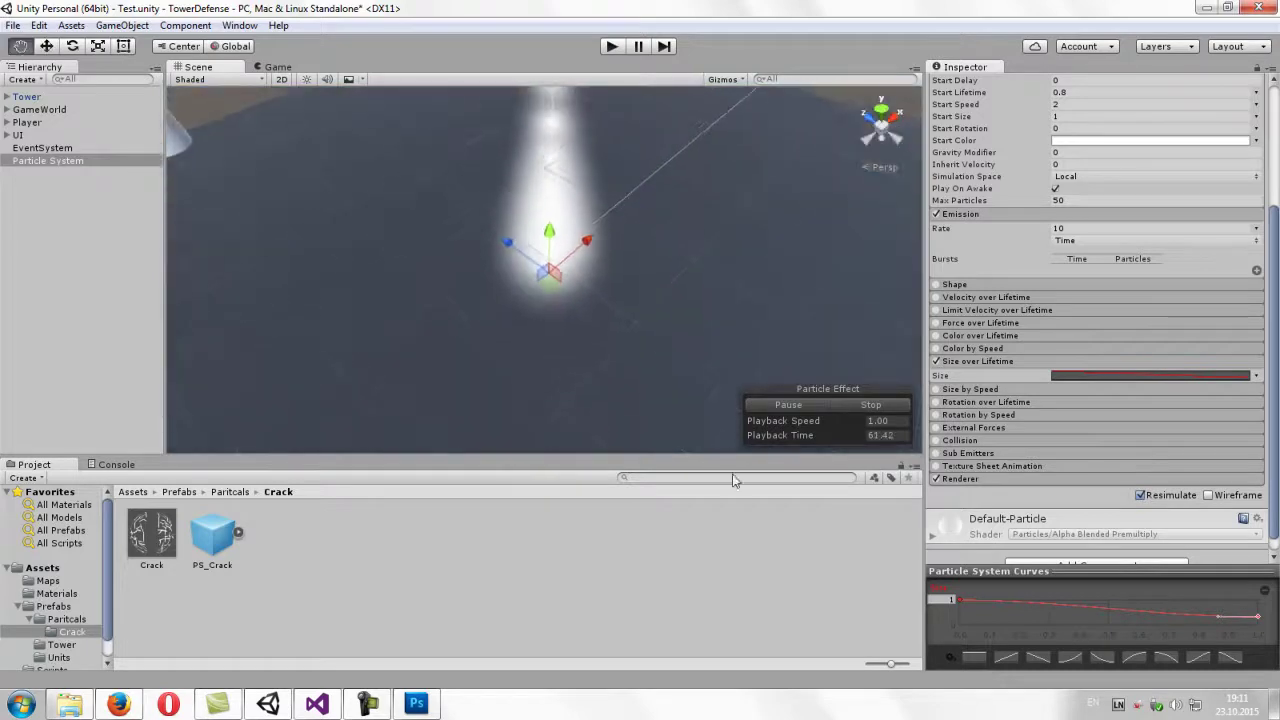
pyautogui.keyDown('alt'); pyautogui.moveTo(667, 407); pyautogui.dragTo(626, 97); pyautogui.keyUp('alt')
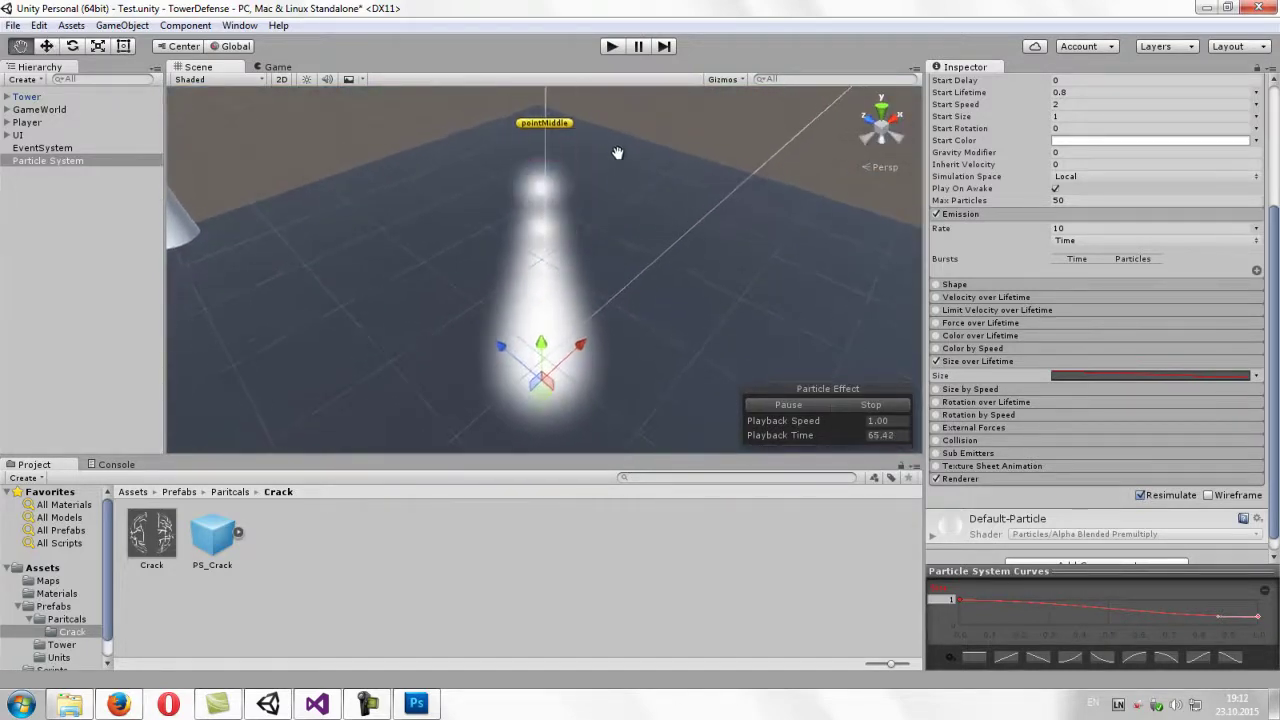
pyautogui.keyDown('alt'); pyautogui.moveTo(626, 97); pyautogui.dragTo(703, 217); pyautogui.keyUp('alt')
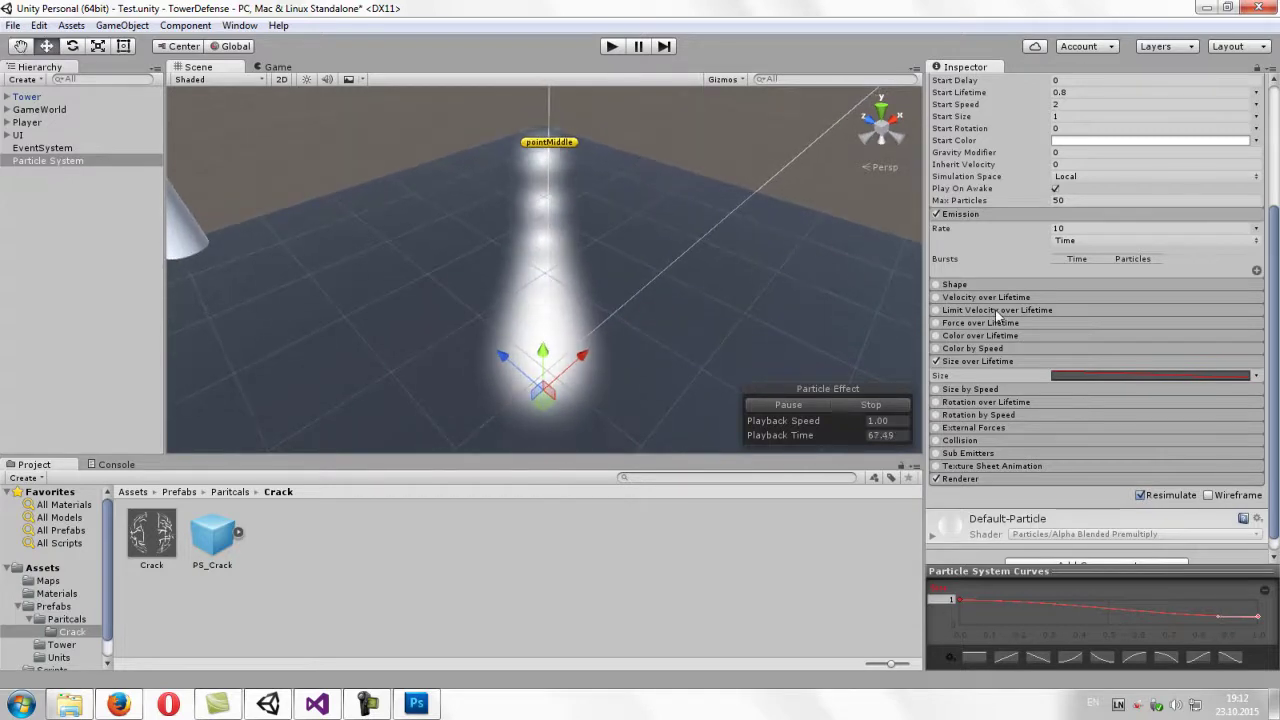
# - Set the new Particle System's Start Color to pure red (FF0000)
pyautogui.click(1069, 146)
pyautogui.moveTo(869, 291); pyautogui.dragTo(900, 278)
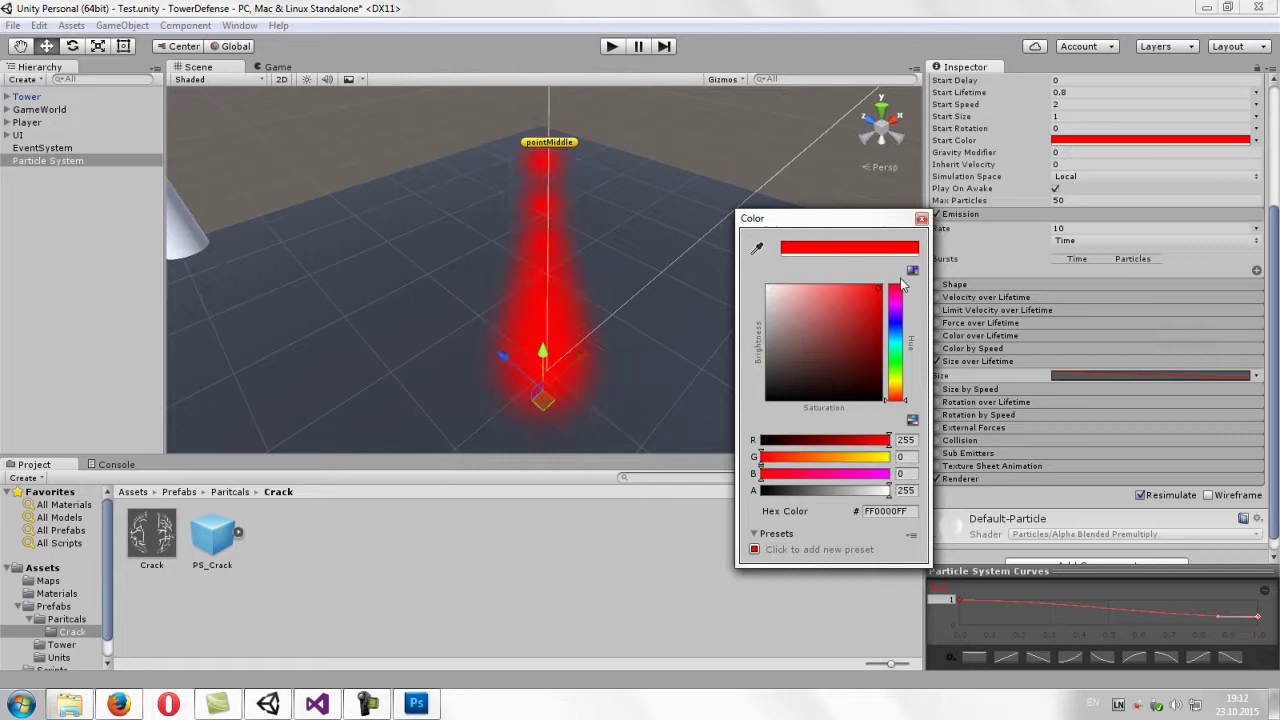
pyautogui.click(921, 219)
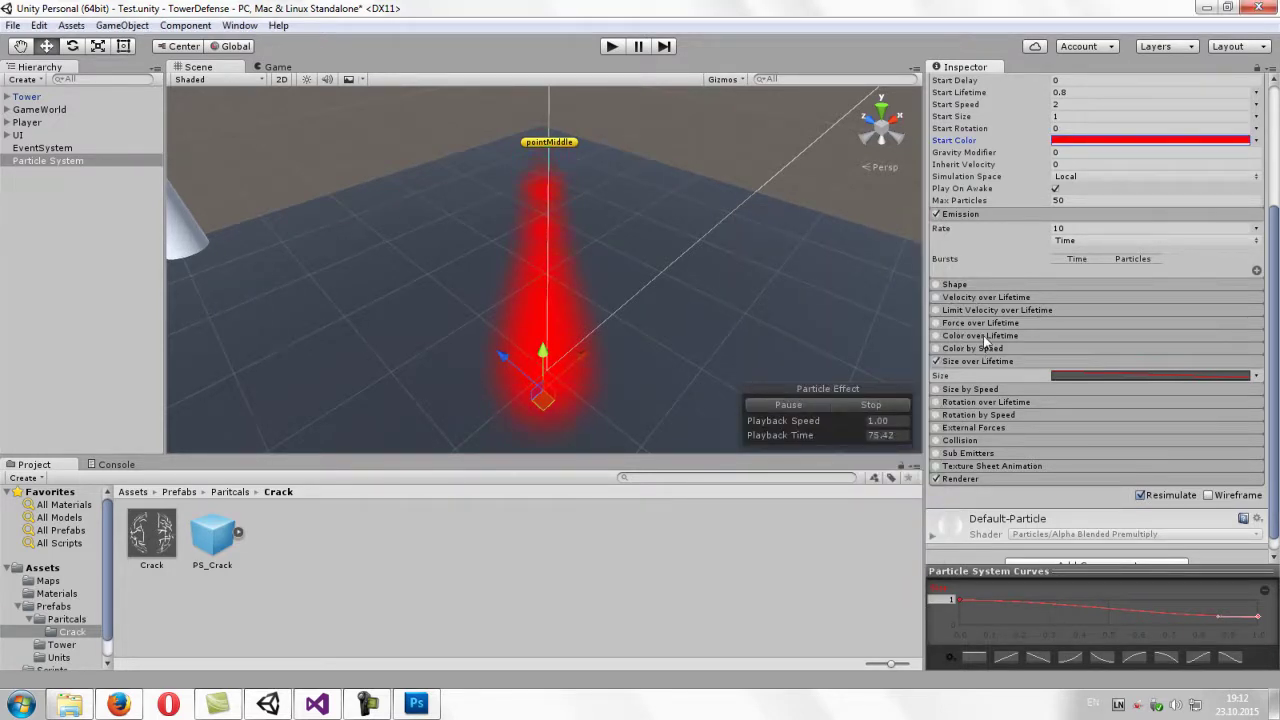
# - Enable Color over Lifetime with the gradient's end alpha at 0 so particles fade out
pyautogui.click(983, 335)
pyautogui.click(937, 337)
pyautogui.click(1121, 352)
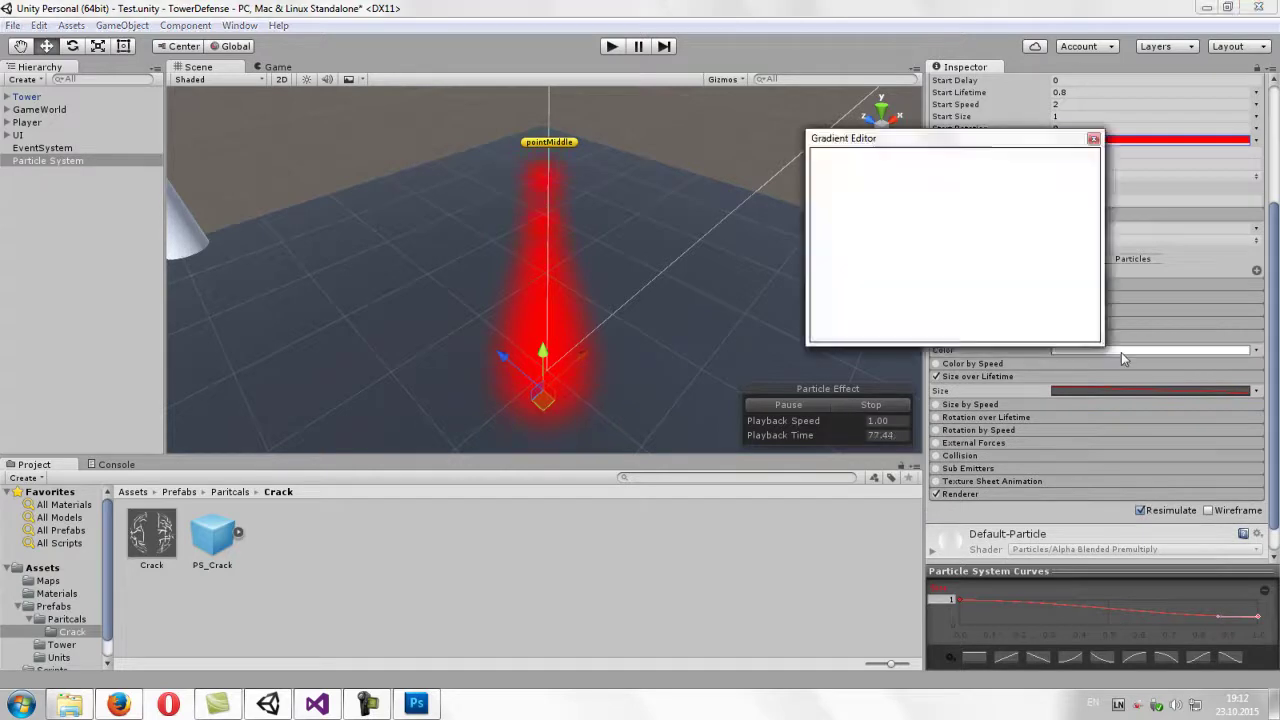
pyautogui.click(1091, 163)
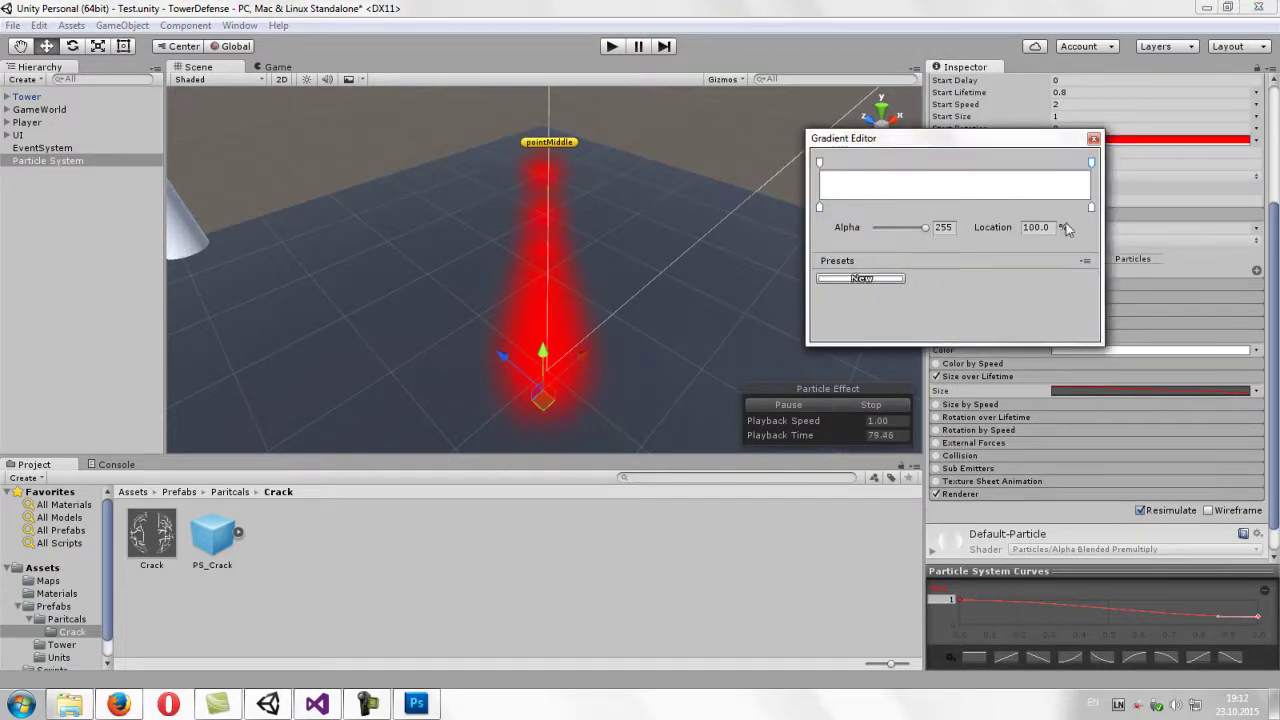
pyautogui.moveTo(924, 228); pyautogui.dragTo(813, 236)
pyautogui.click(1091, 208)
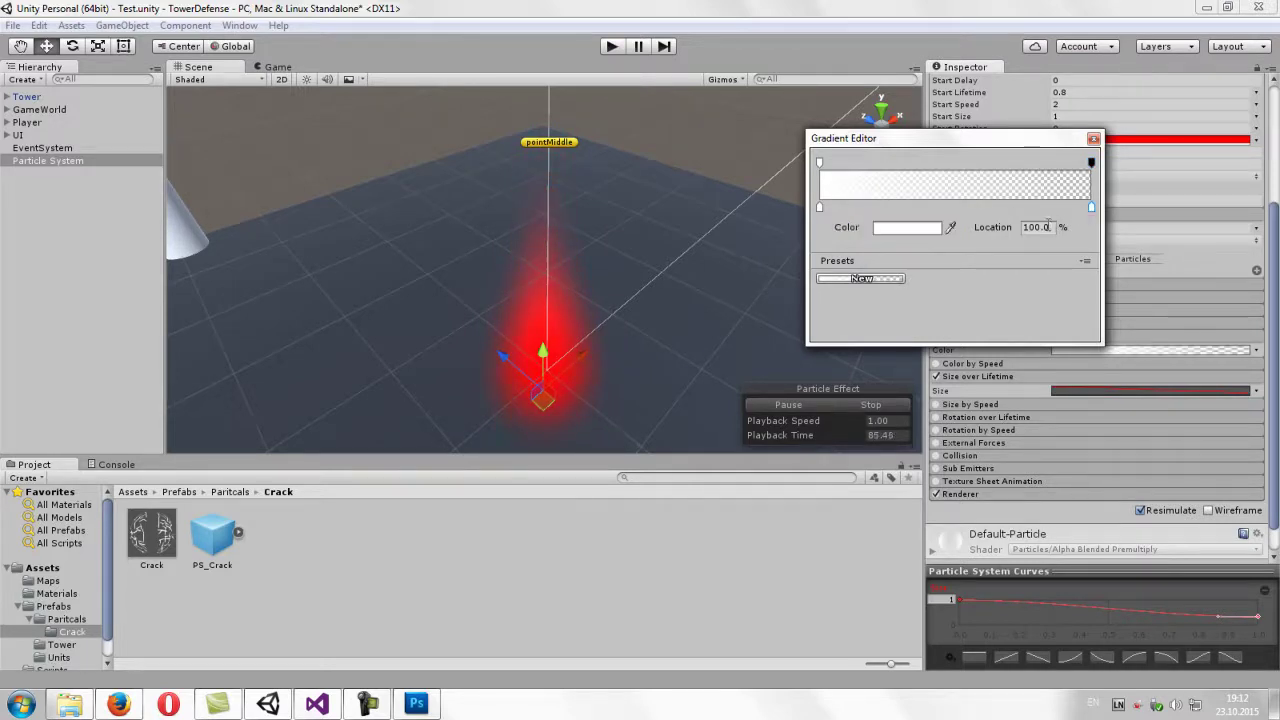
pyautogui.click(905, 227)
pyautogui.moveTo(856, 304)
pyautogui.mouseDown()
pyautogui.moveTo(878, 295)
pyautogui.moveTo(723, 269)
pyautogui.mouseUp()
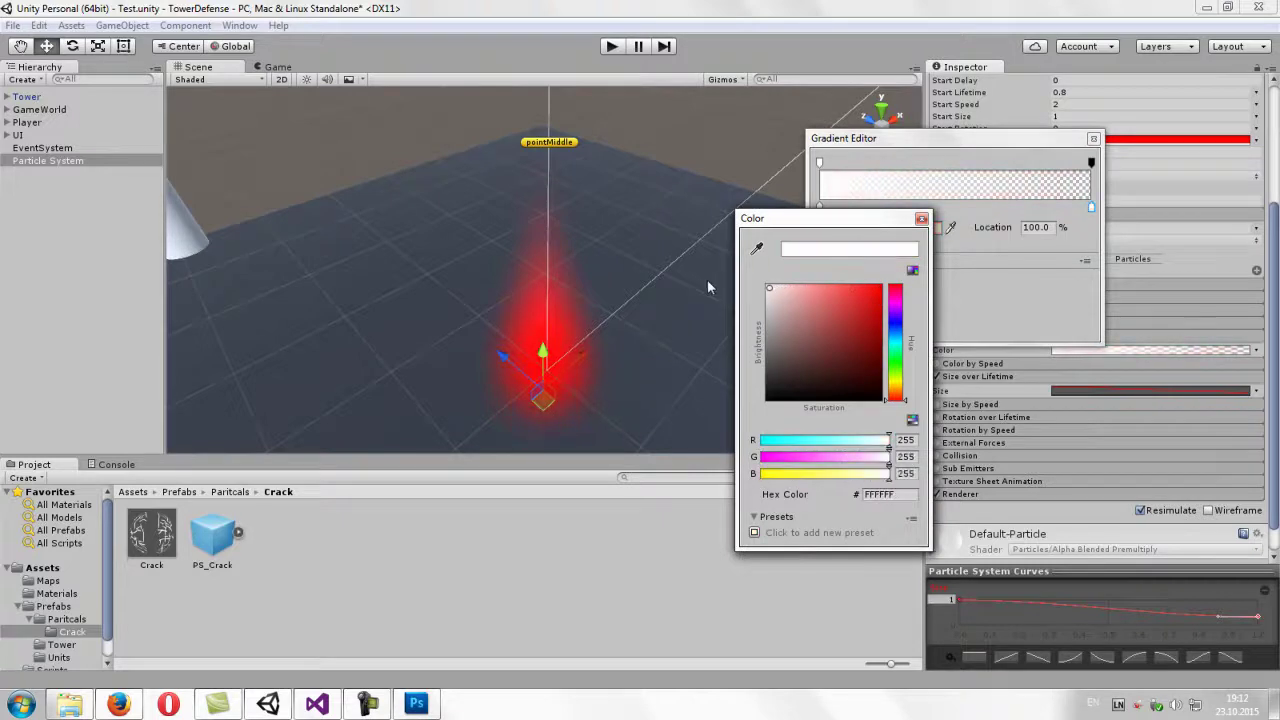
pyautogui.click(921, 218)
pyautogui.click(1093, 138)
# - Set Start Size to 0.3 for a thin red column
pyautogui.moveTo(720, 230)
pyautogui.keyDown('alt'); pyautogui.mouseDown()
pyautogui.moveTo(658, 262)
pyautogui.moveTo(716, 553)
pyautogui.mouseUp(); pyautogui.keyUp('alt')
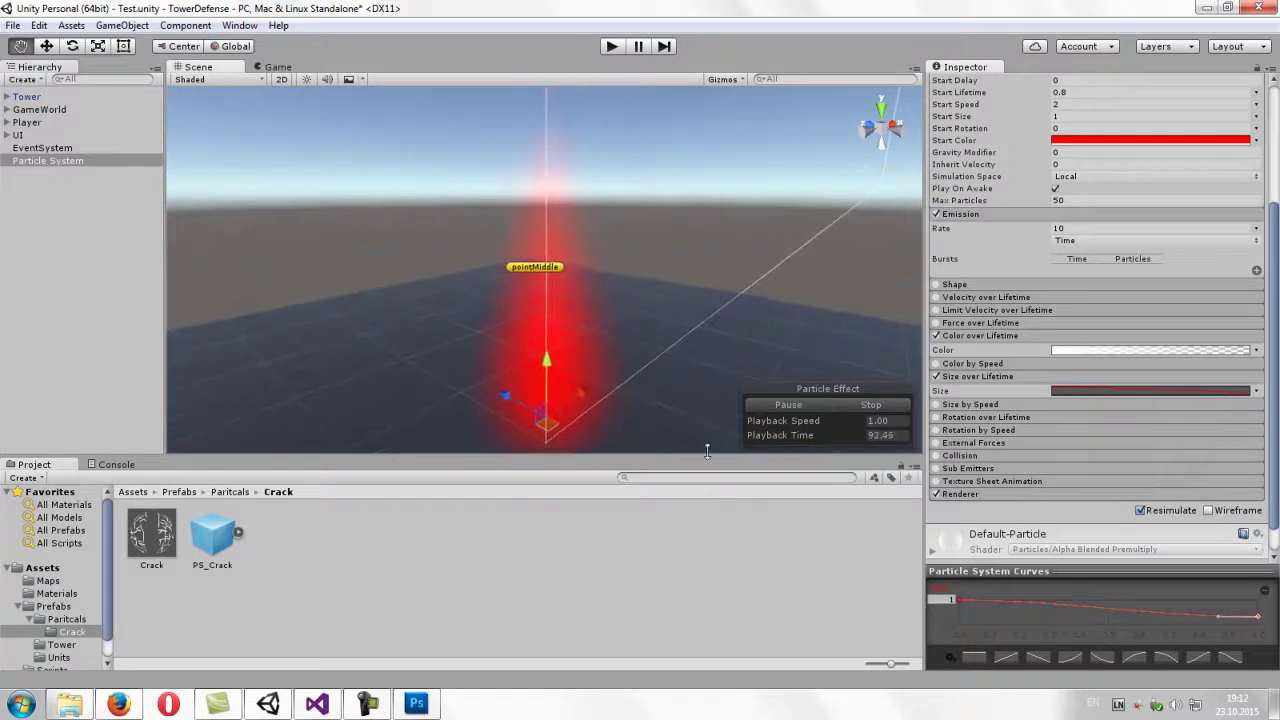
pyautogui.moveTo(691, 377)
pyautogui.keyDown('alt'); pyautogui.mouseDown()
pyautogui.moveTo(630, 609)
pyautogui.moveTo(640, 601)
pyautogui.mouseUp(); pyautogui.keyUp('alt')
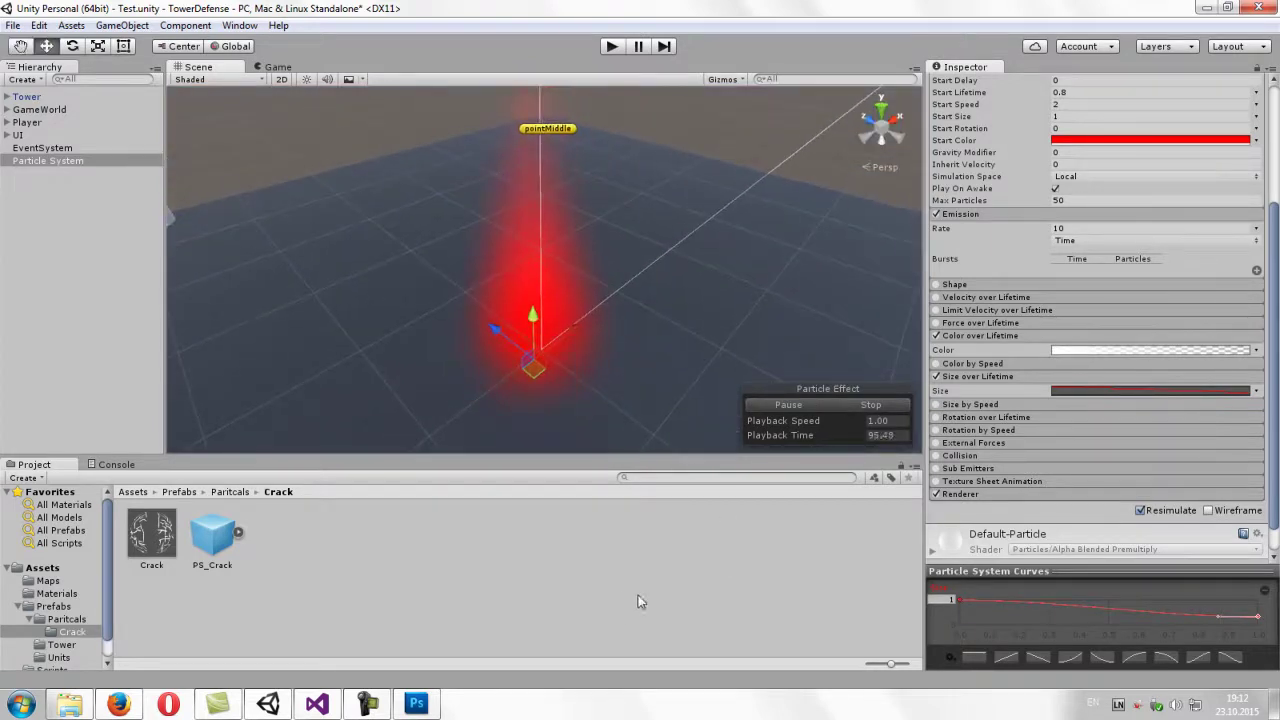
pyautogui.click(1062, 103)
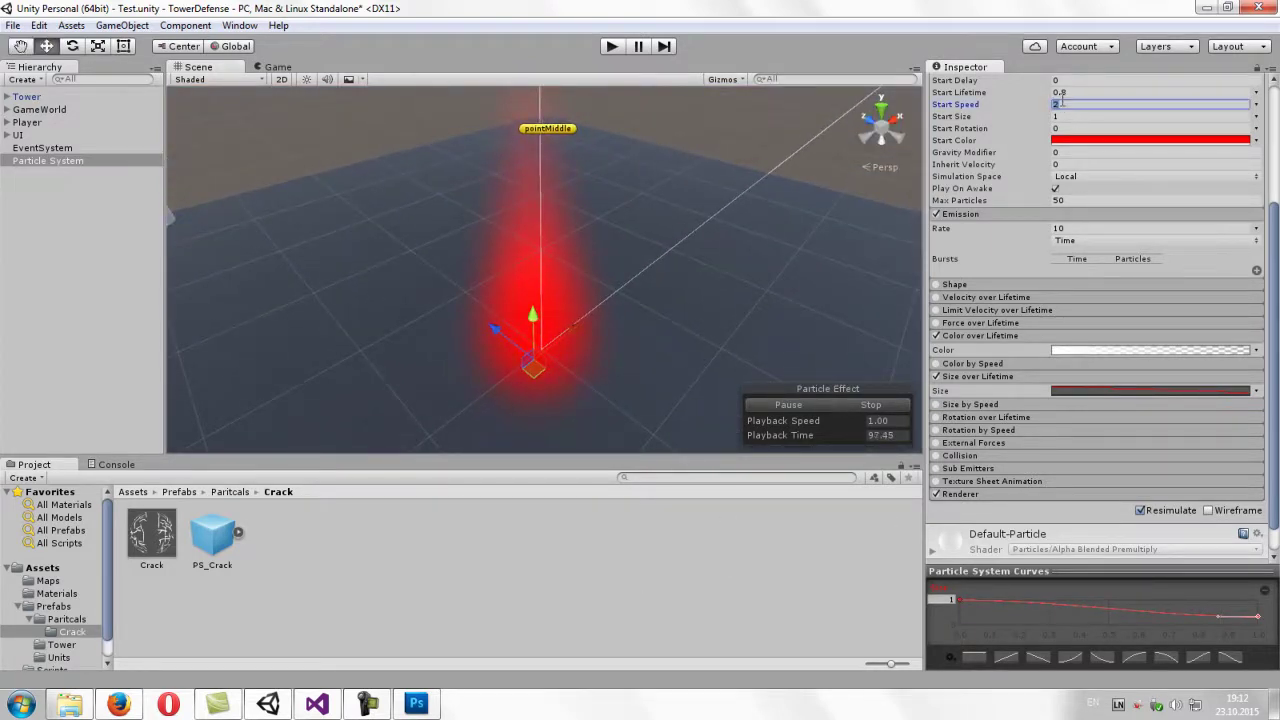
pyautogui.click(1057, 116)
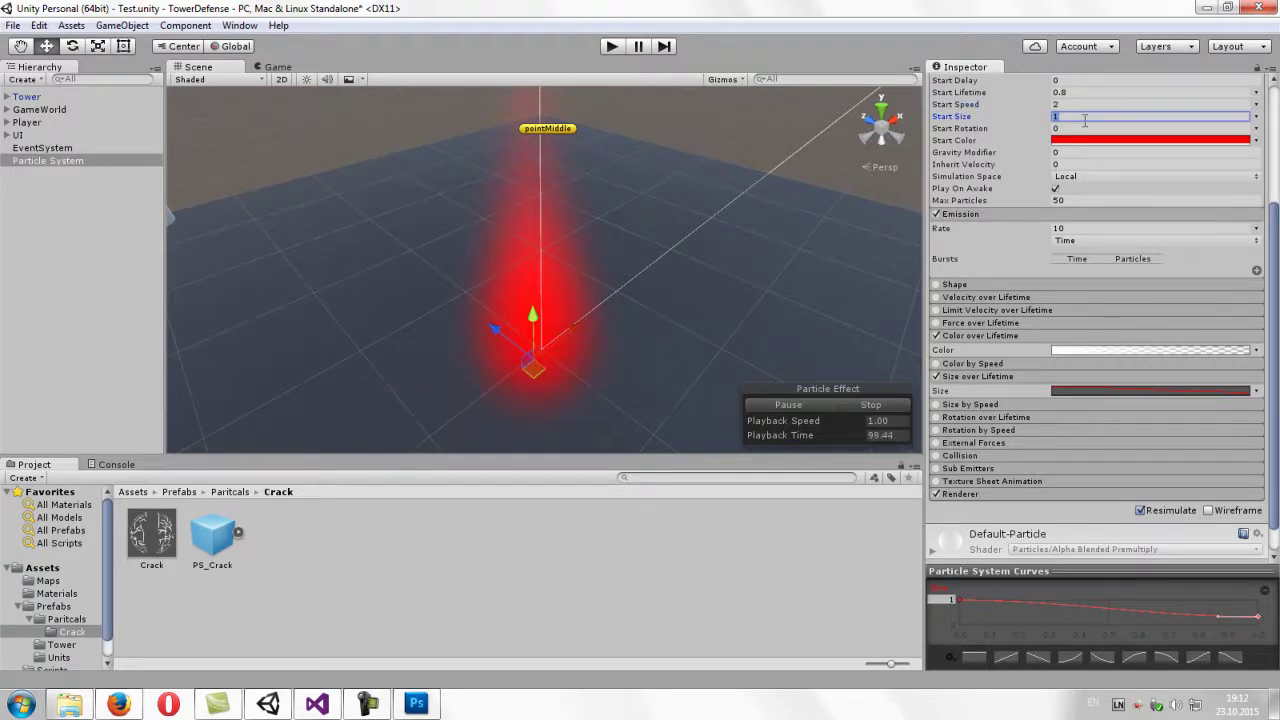
pyautogui.write('0.')
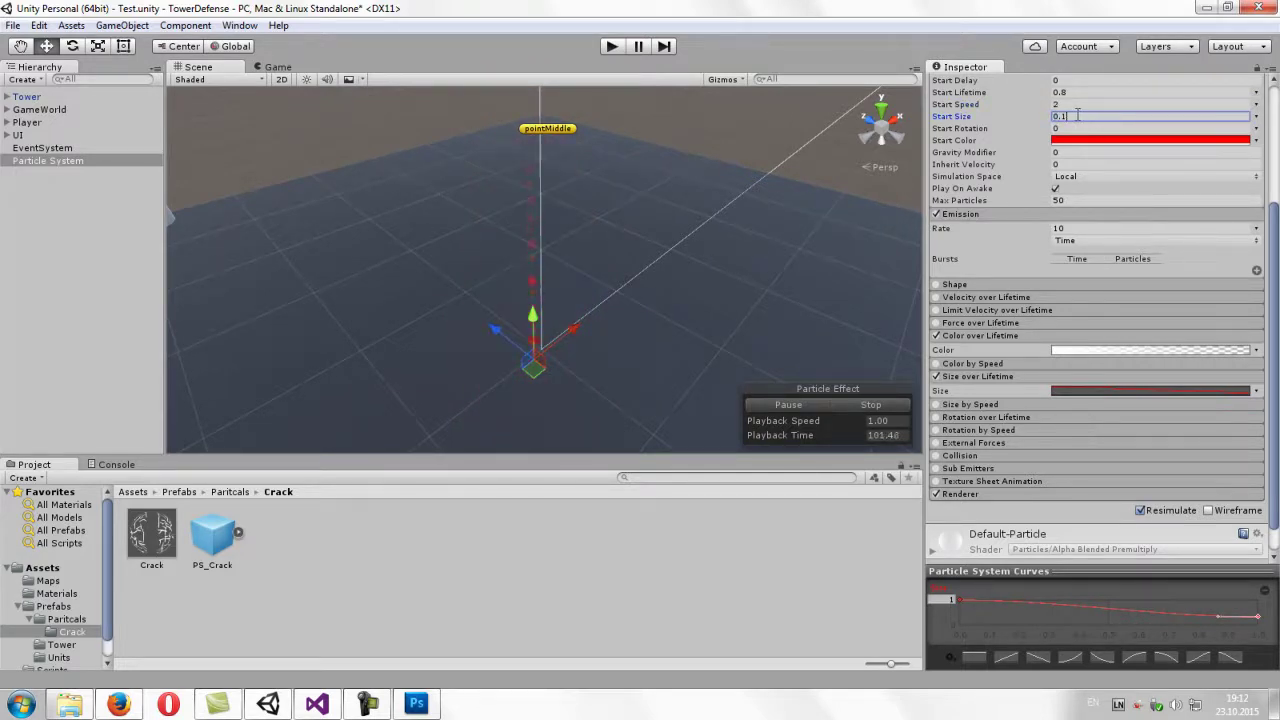
pyautogui.press('BackSpace')
pyautogui.write('2')
pyautogui.press('BackSpace')
pyautogui.write('3')
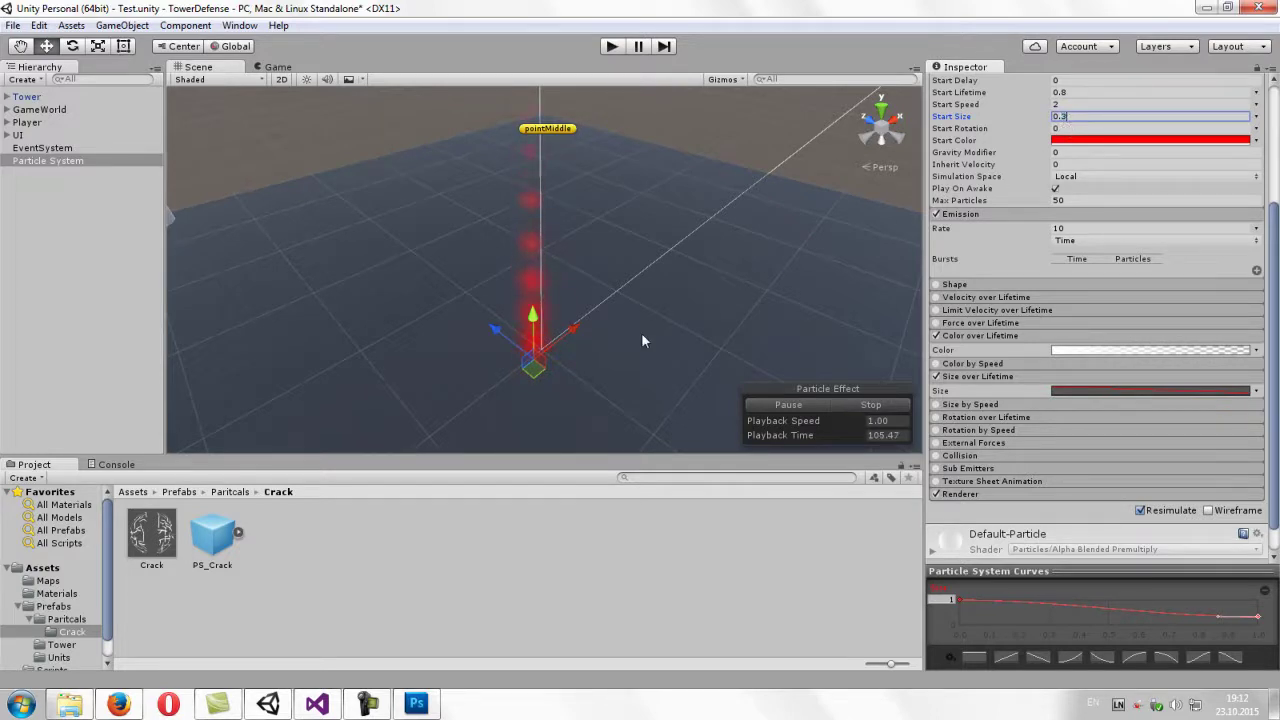
pyautogui.moveTo(643, 334)
pyautogui.keyDown('alt'); pyautogui.mouseDown()
pyautogui.moveTo(634, 277)
pyautogui.moveTo(688, 164)
pyautogui.mouseUp(); pyautogui.keyUp('alt')
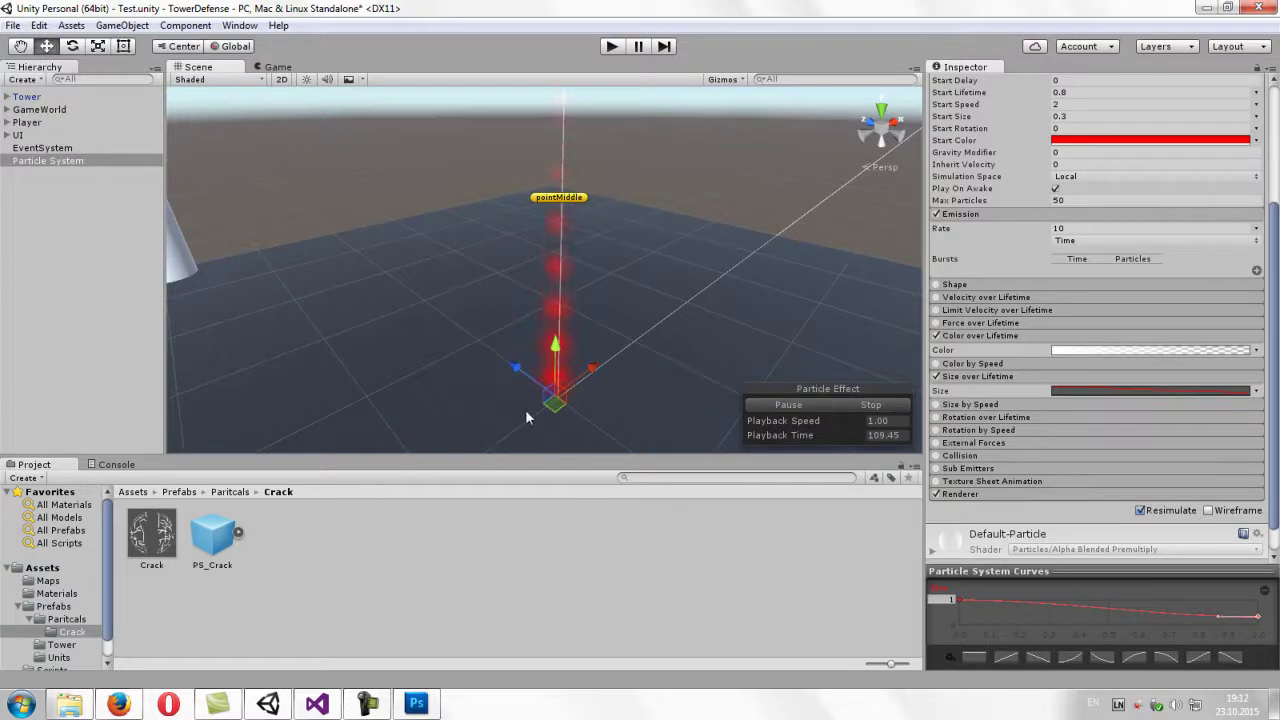
# - Place a Bullet prefab from Prefabs/Tower in the scene and reset its position to 0,0,0
pyautogui.moveTo(107, 620); pyautogui.dragTo(111, 634)
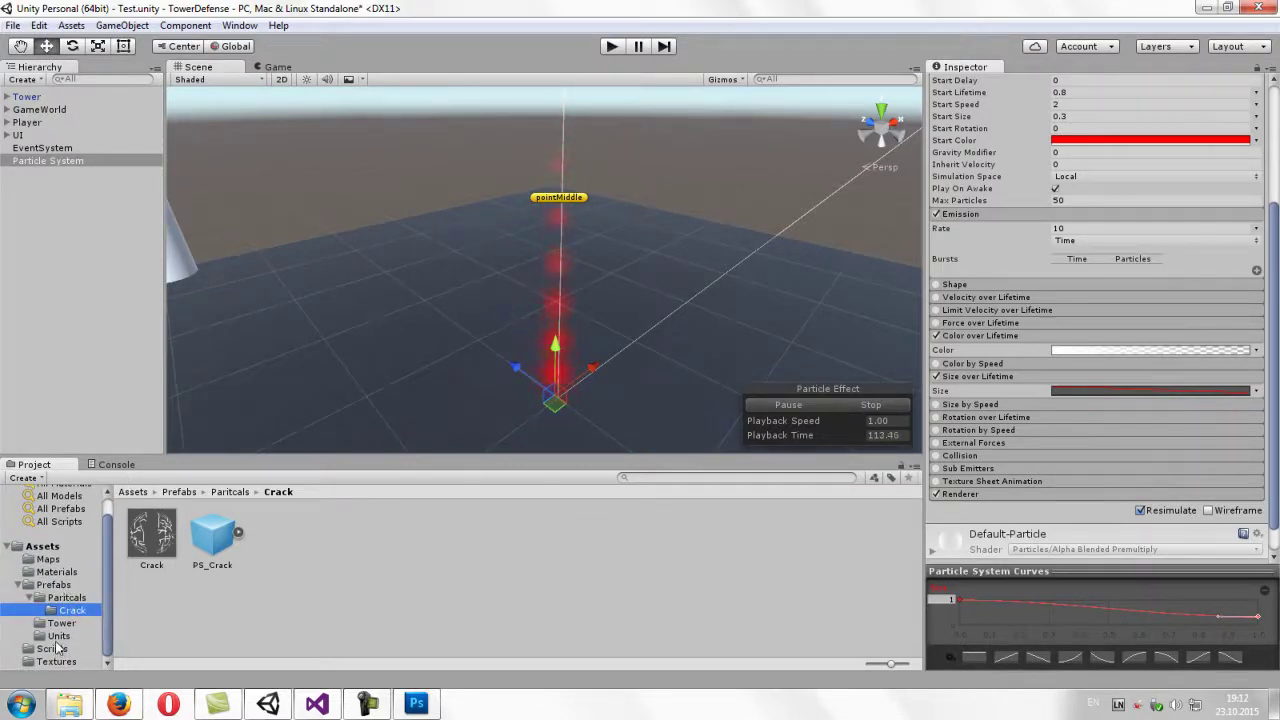
pyautogui.click(62, 623)
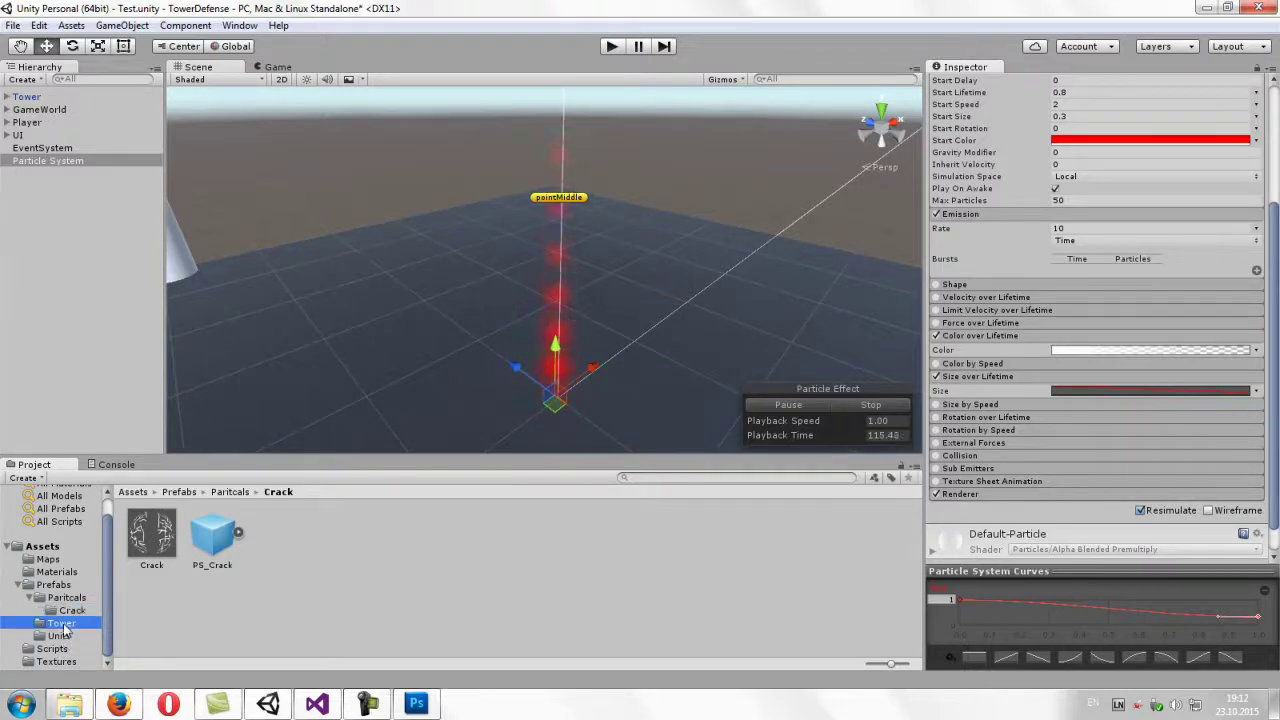
pyautogui.moveTo(157, 533); pyautogui.dragTo(570, 413)
pyautogui.click(1269, 131)
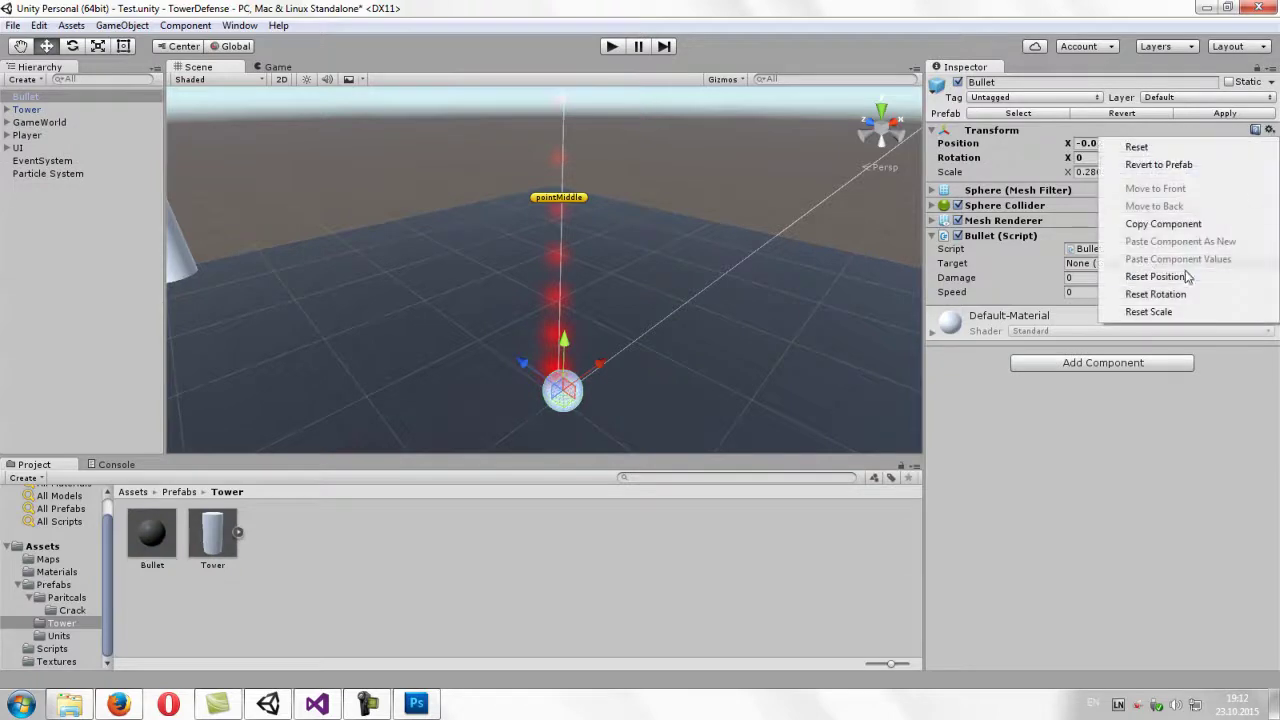
pyautogui.click(1140, 272)
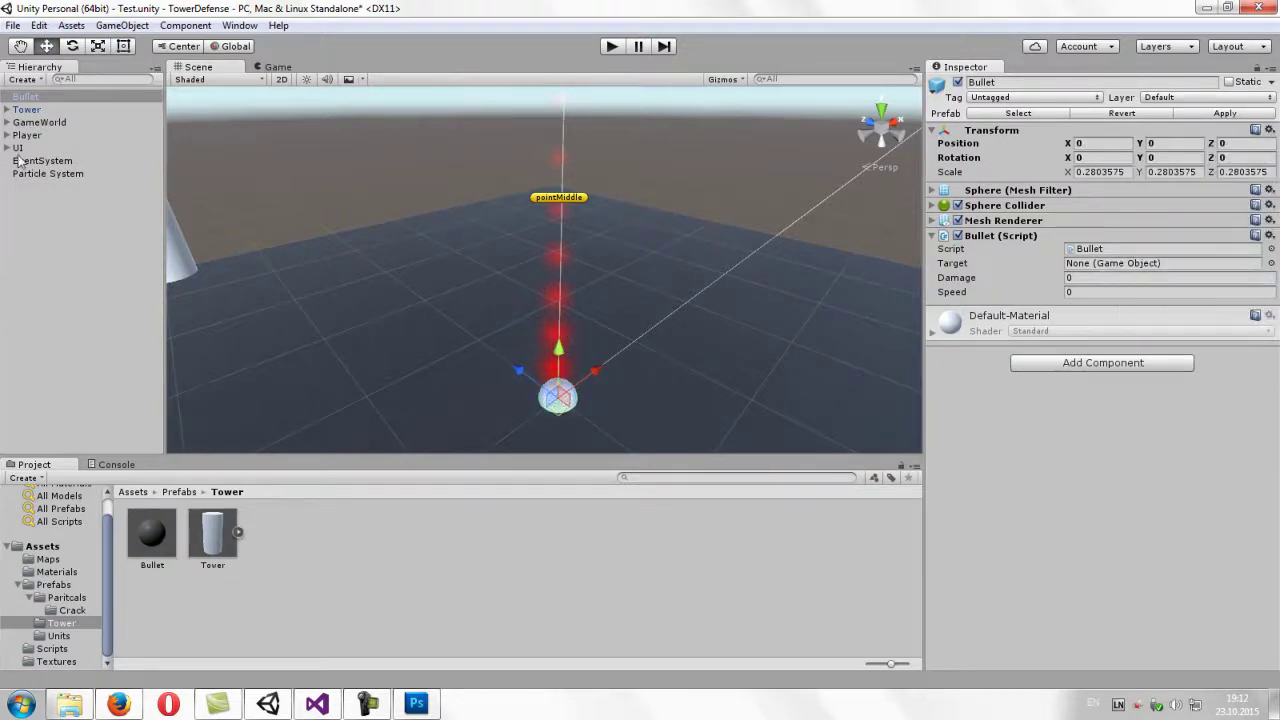
# - Parent the Particle System under Bullet and reset its local position to 0,0,0
pyautogui.moveTo(49, 174); pyautogui.dragTo(30, 99)
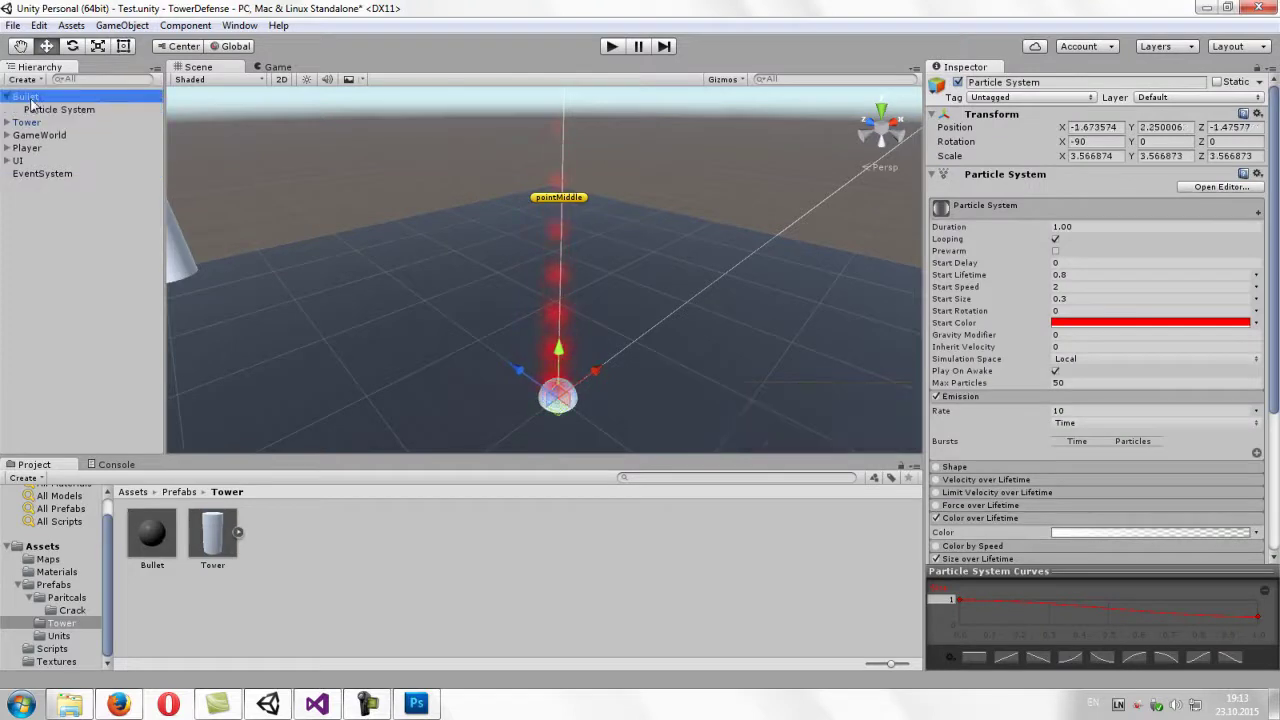
pyautogui.click(1257, 114)
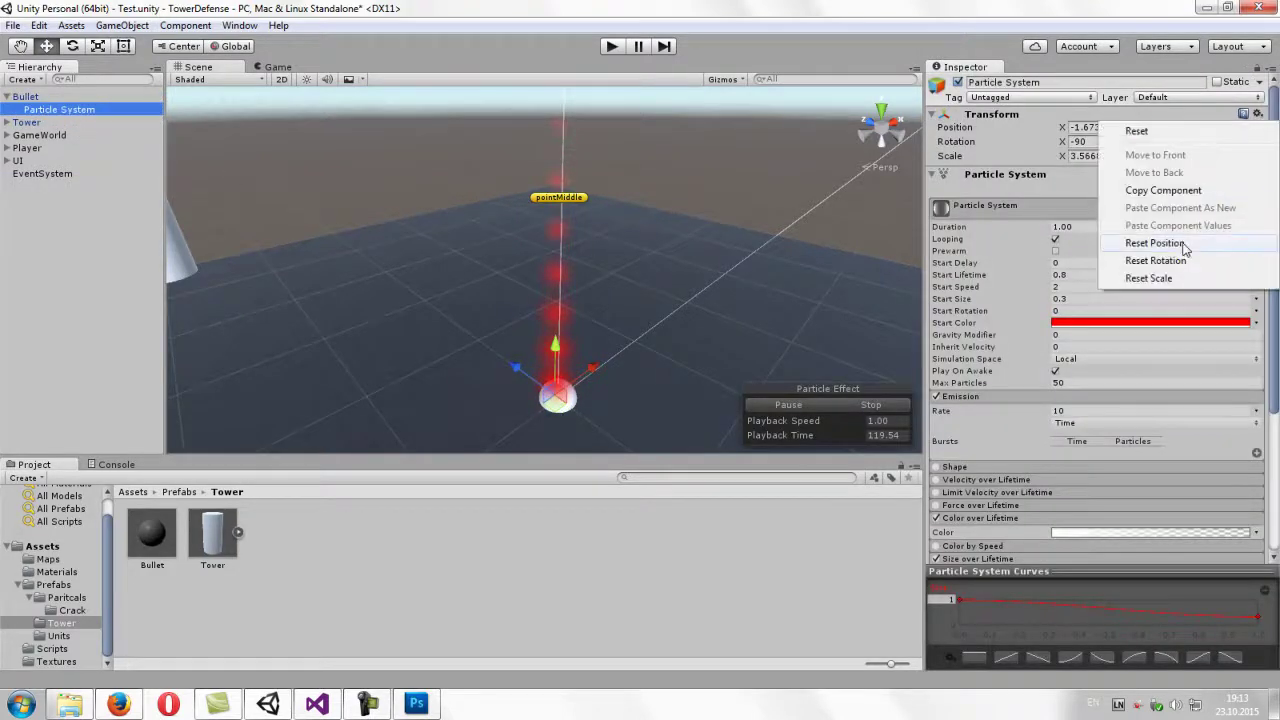
pyautogui.click(1150, 245)
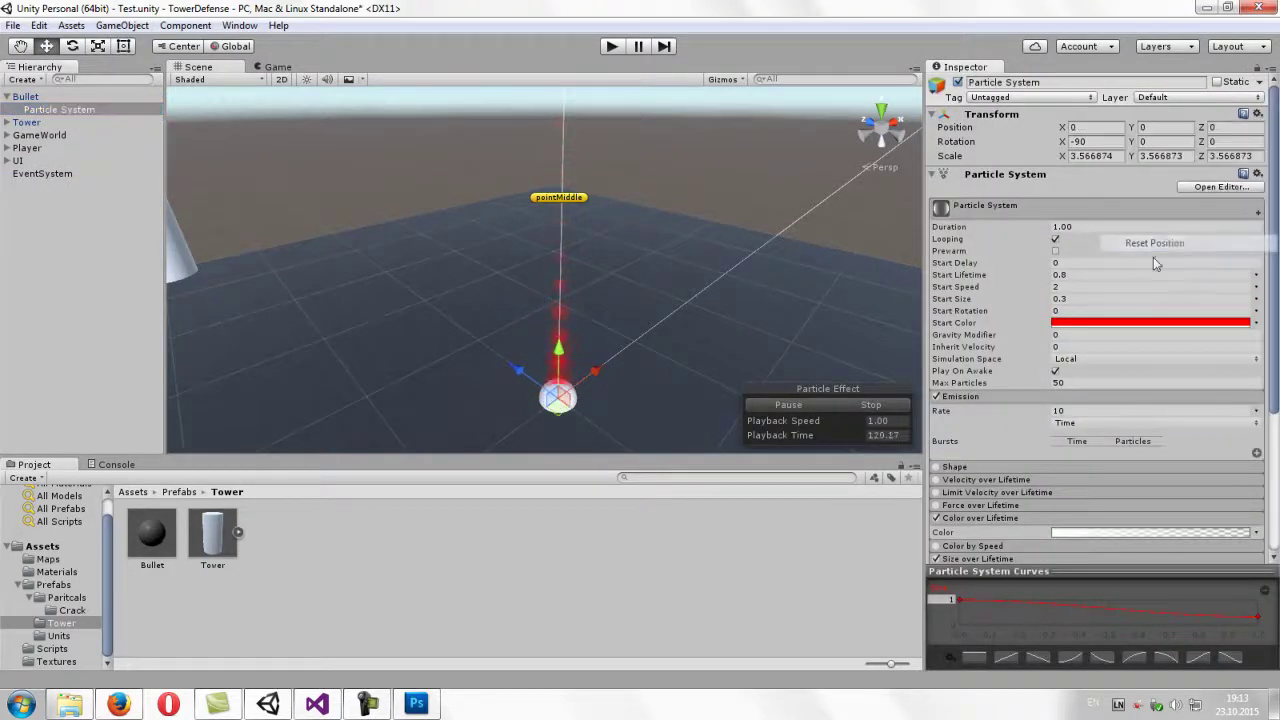
# - Frame the Bullet in view and raise the particles' Start Size from 0.3 to 0.46
pyautogui.click(70, 96)
pyautogui.press('f')
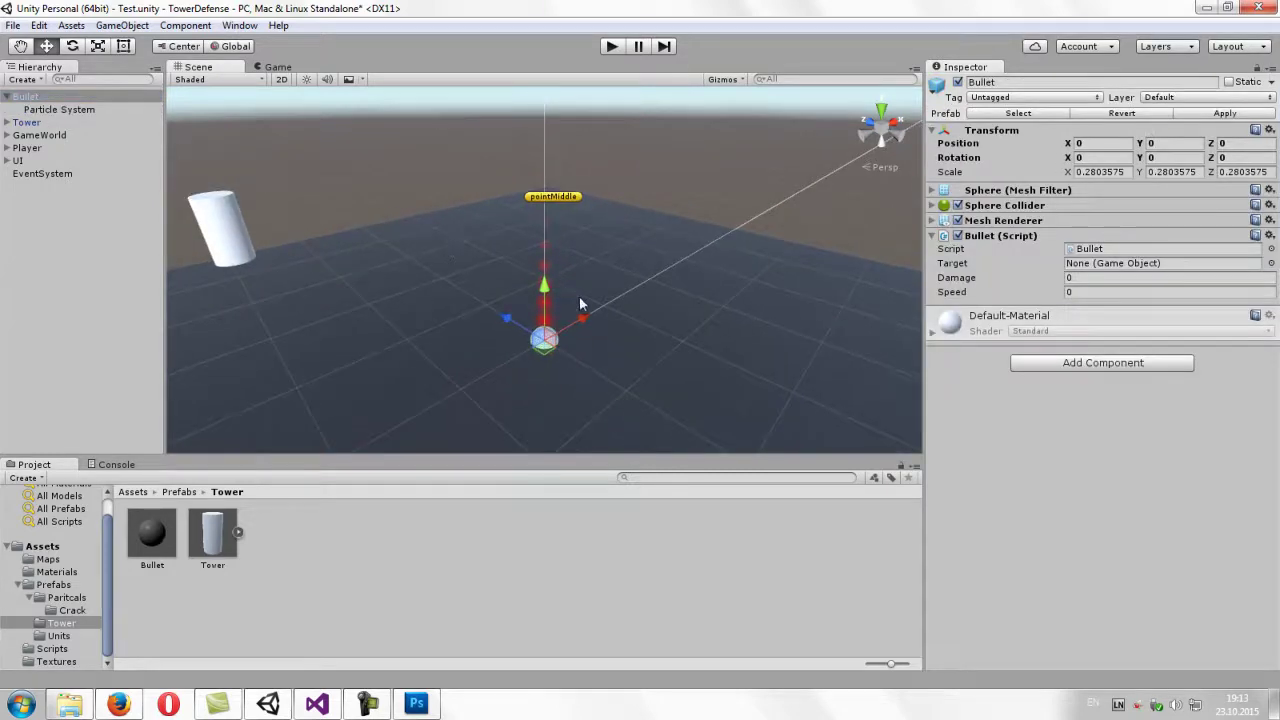
pyautogui.scroll(5, 596, 336)
pyautogui.moveTo(596, 336)
pyautogui.mouseDown(button='middle')
pyautogui.moveTo(660, 308)
pyautogui.moveTo(652, 333)
pyautogui.mouseUp(button='middle')
pyautogui.scroll(-2, 660, 308)
pyautogui.click(57, 110)
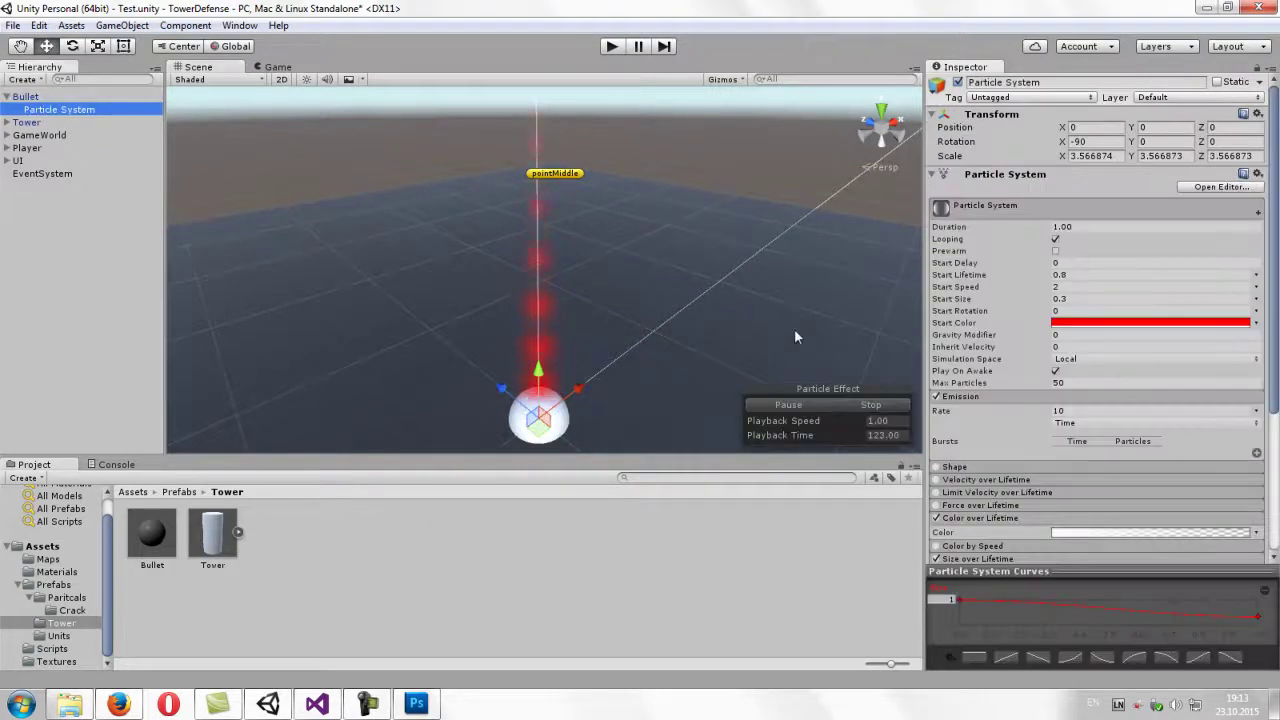
pyautogui.moveTo(960, 299); pyautogui.dragTo(968, 300)
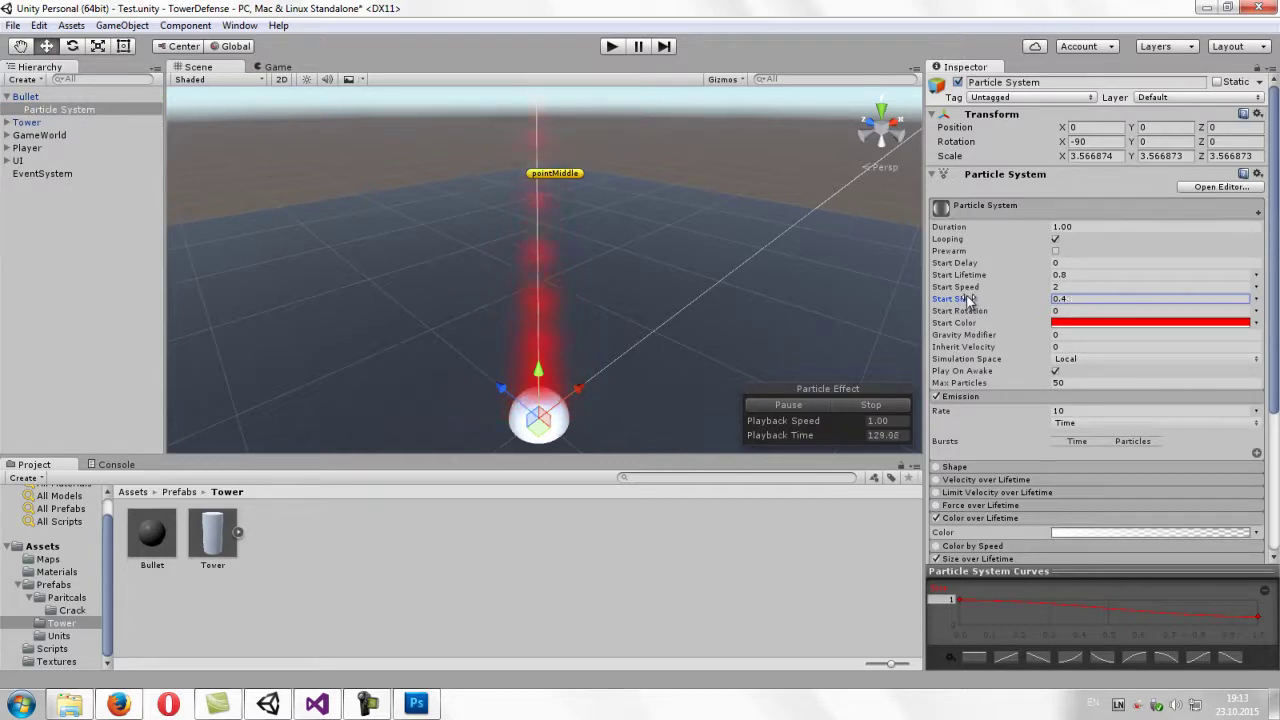
# - Try emission rates of 25 and then 50, checking the red beam in the Scene view
pyautogui.click(1077, 410)
pyautogui.write('25')
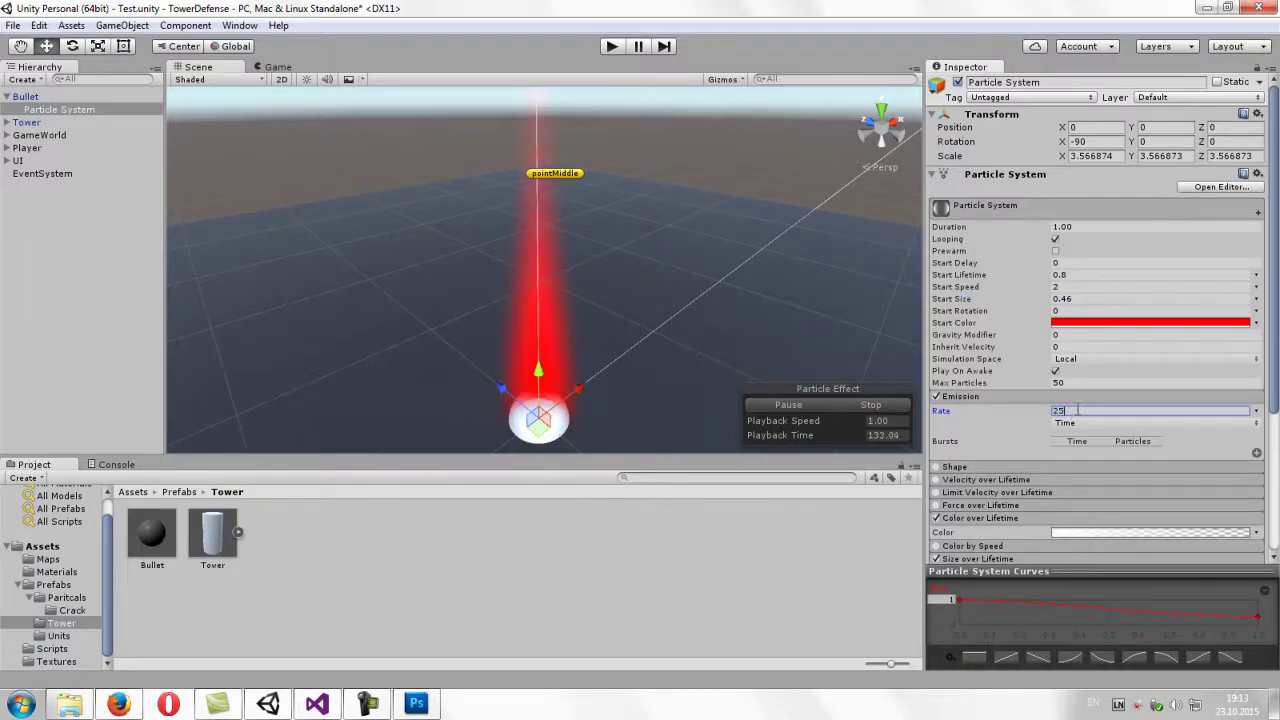
pyautogui.moveTo(686, 330); pyautogui.dragTo(693, 322, button='right')
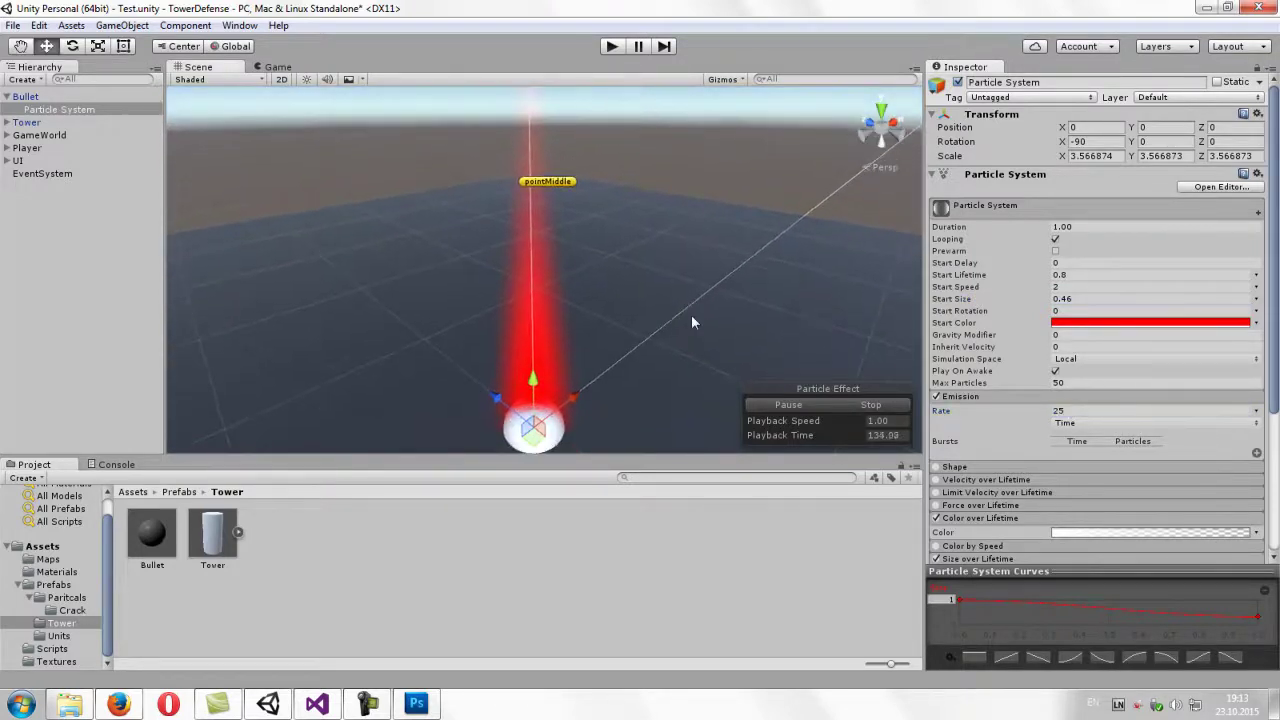
pyautogui.click(1055, 383)
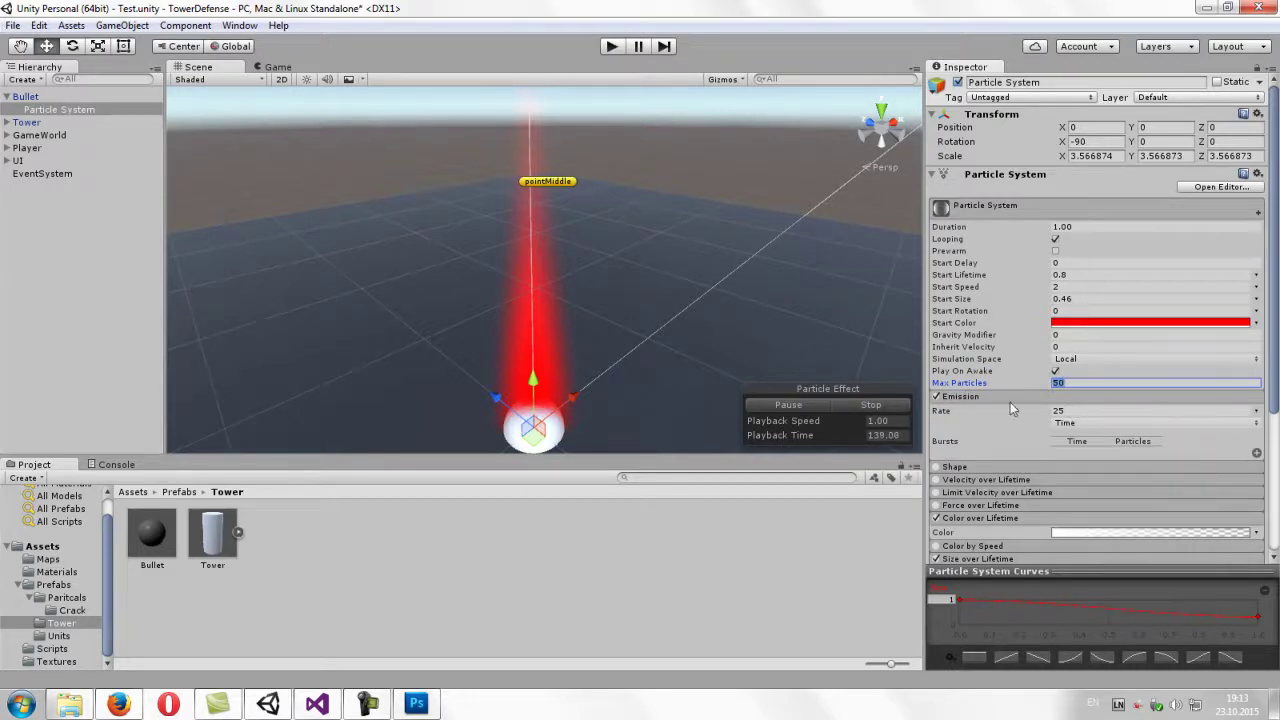
pyautogui.click(1077, 410)
pyautogui.write('50')
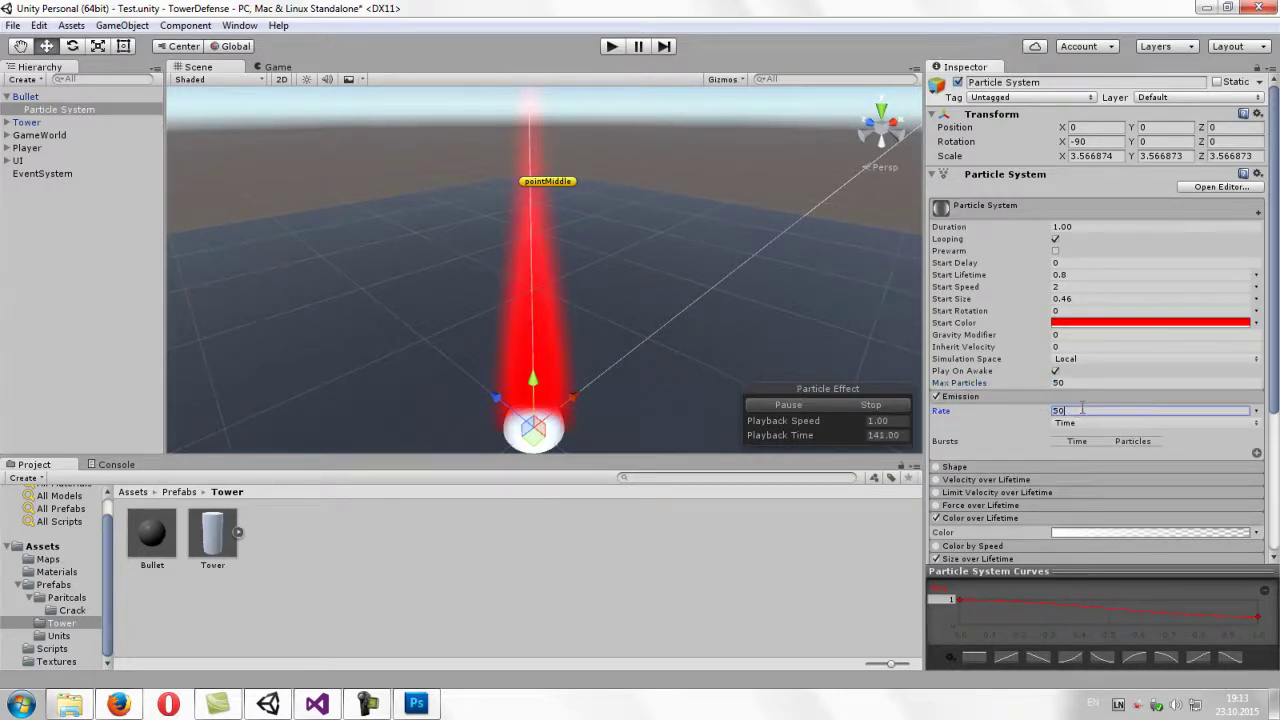
pyautogui.moveTo(727, 336); pyautogui.dragTo(728, 337, button='right')
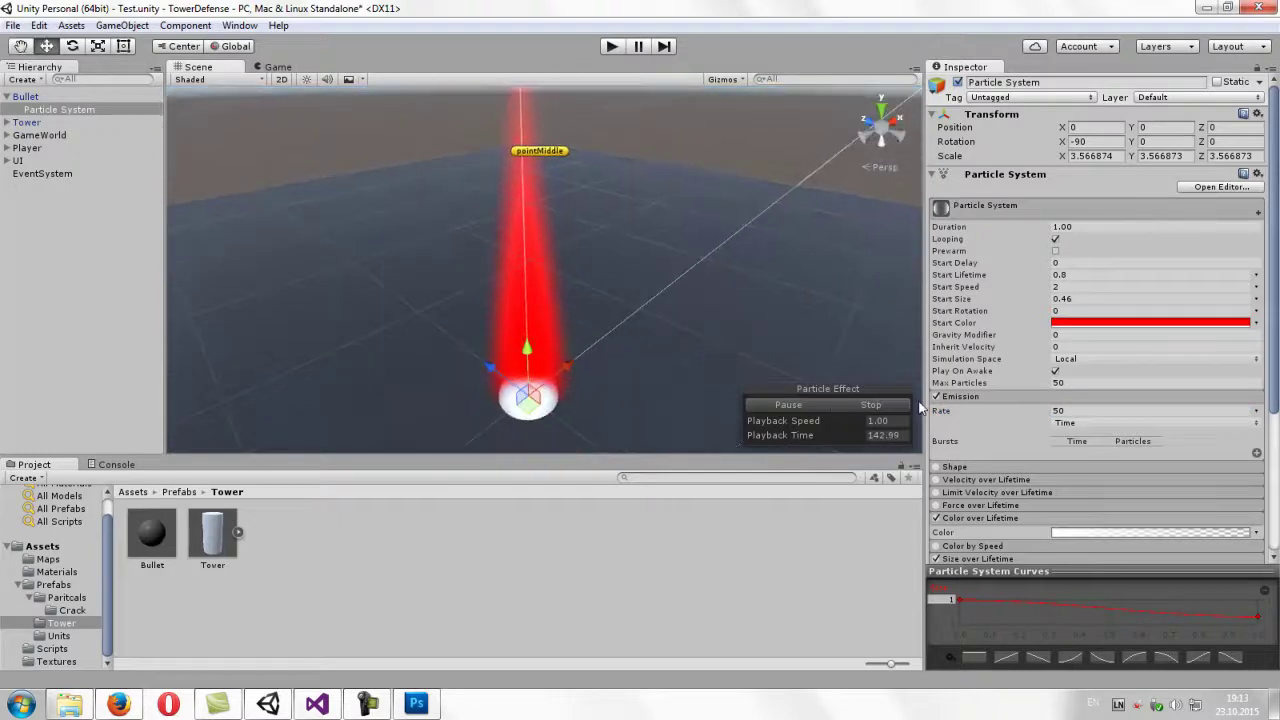
# - Lower the Emission rate to 20 and orbit the Scene view to inspect the thinner beam
pyautogui.click(1081, 411)
pyautogui.write('10')
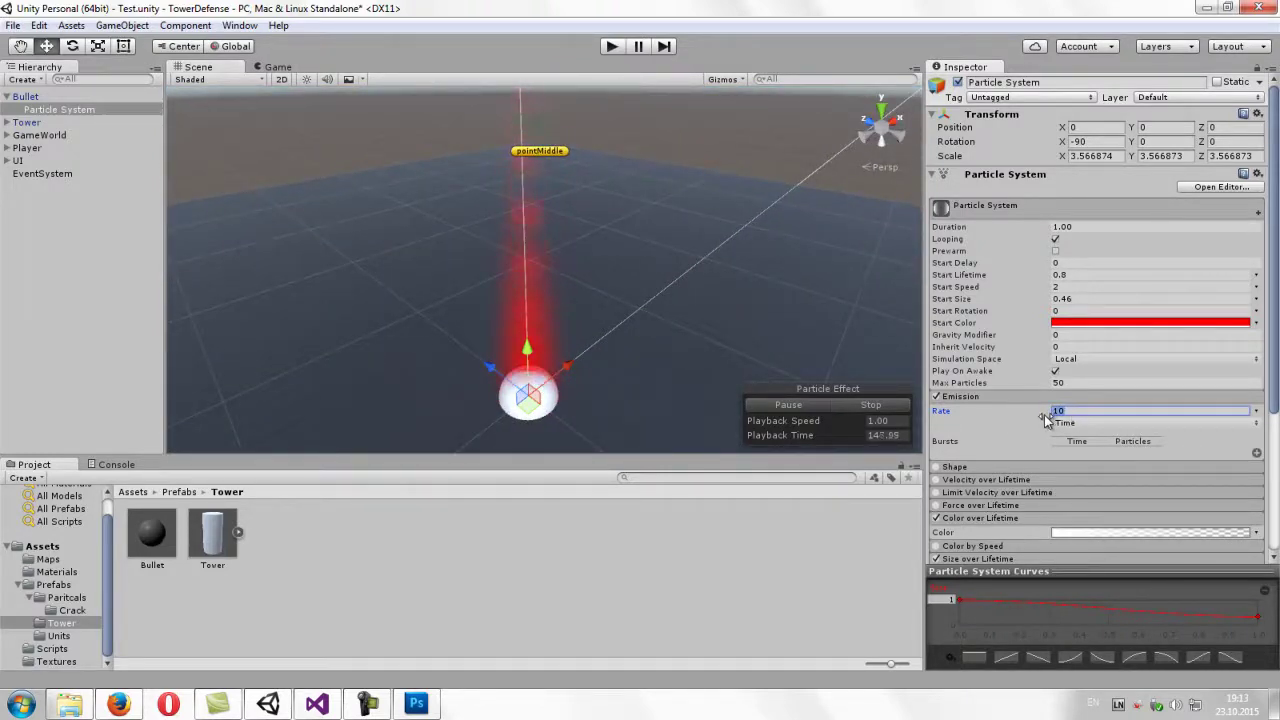
pyautogui.write('1')
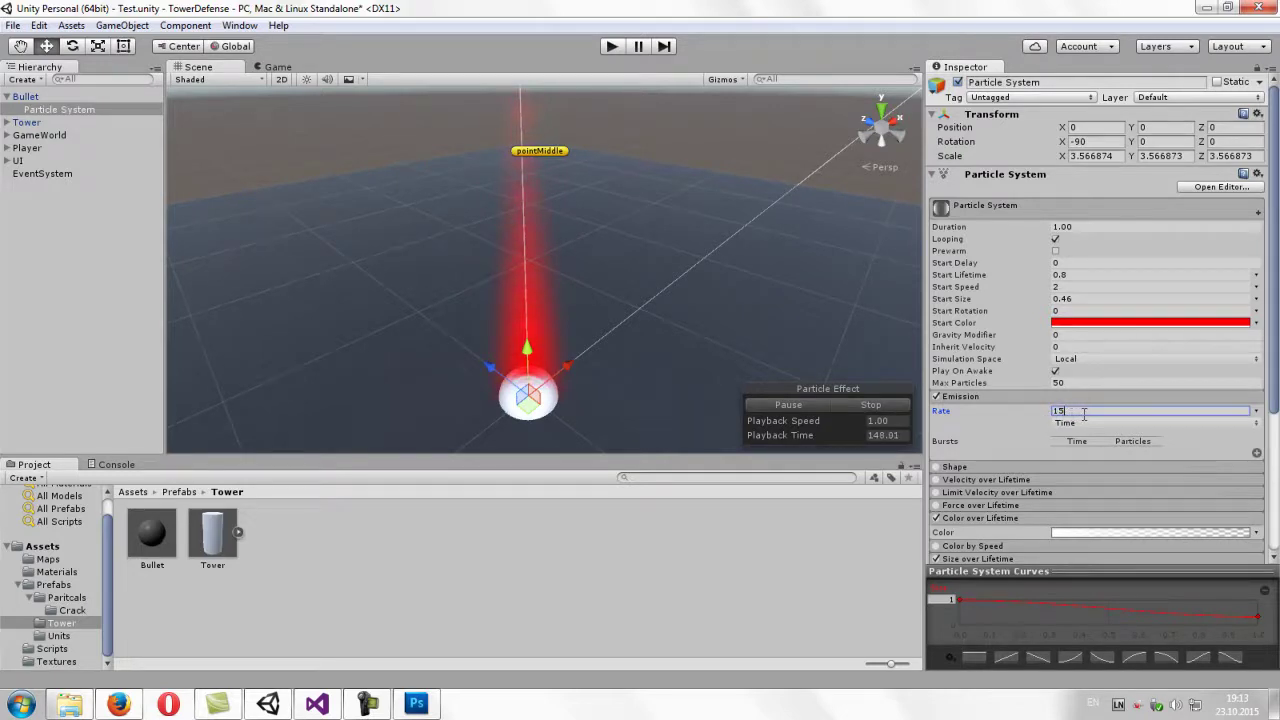
pyautogui.press('Return')
pyautogui.moveTo(731, 355); pyautogui.dragTo(731, 317, button='middle')
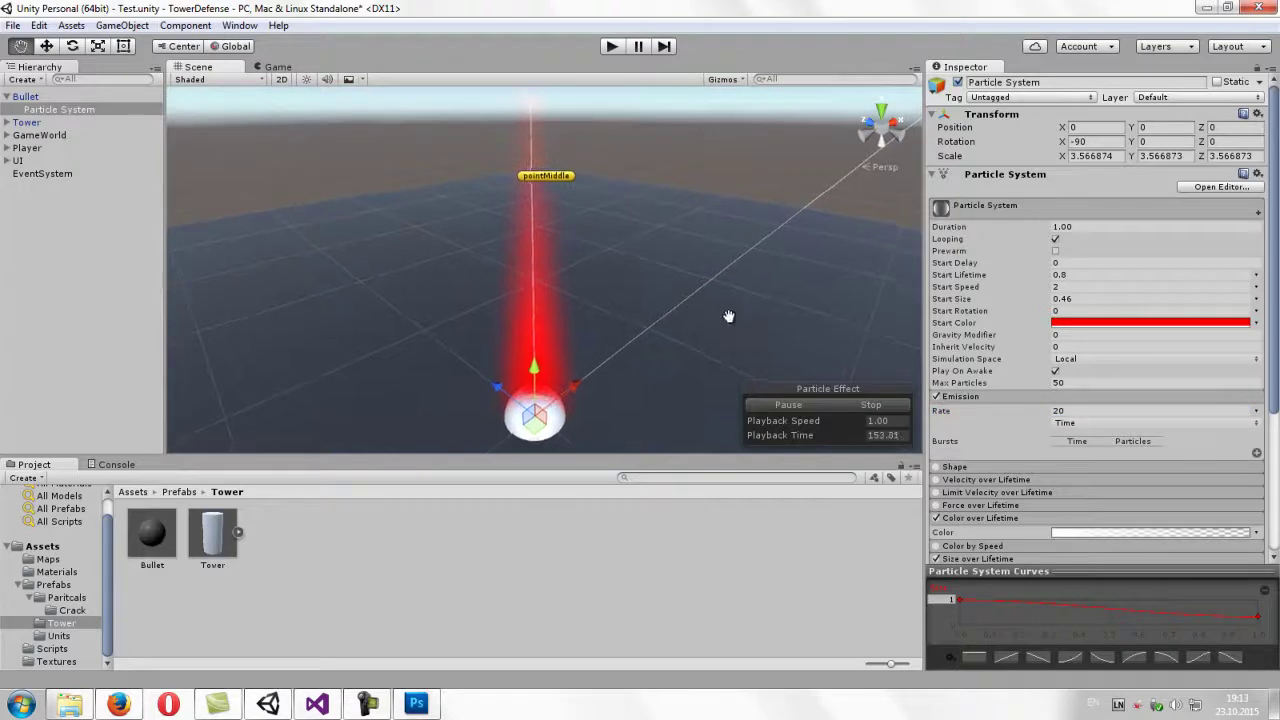
pyautogui.scroll(2, 728, 332)
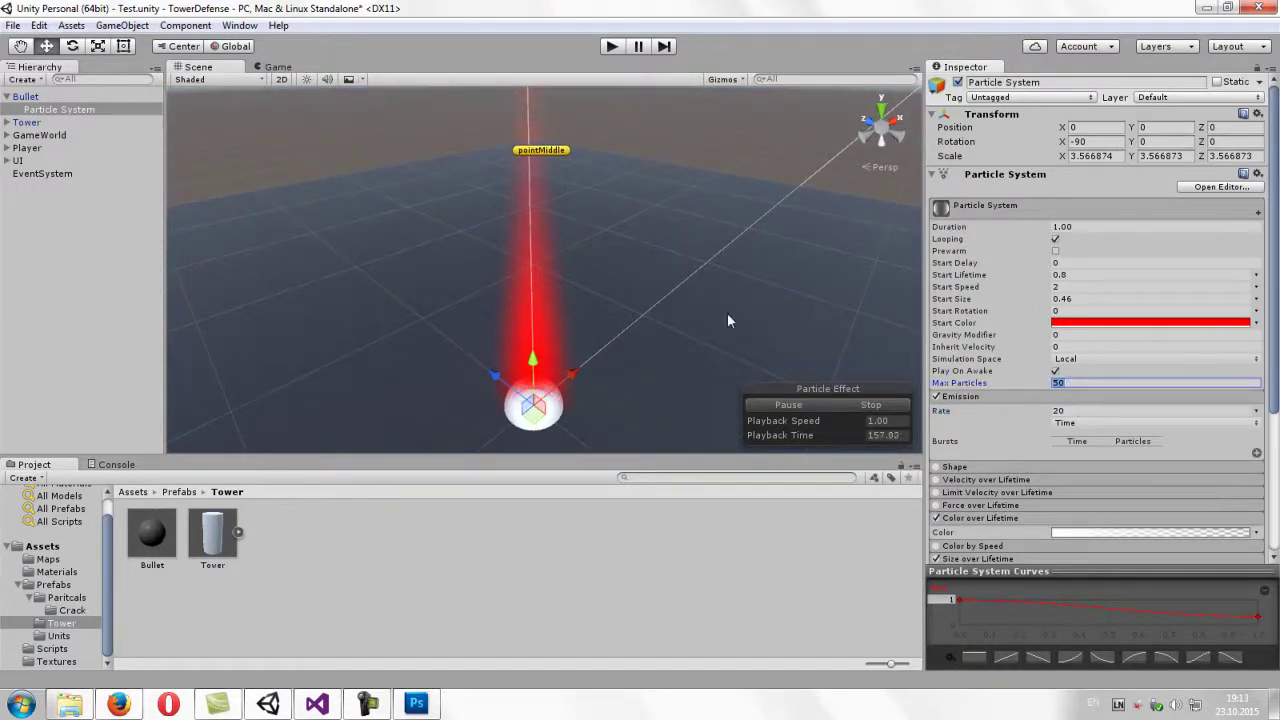
pyautogui.moveTo(727, 312)
pyautogui.mouseDown(button='right')
pyautogui.moveTo(706, 322)
pyautogui.moveTo(721, 366)
pyautogui.moveTo(723, 343)
pyautogui.mouseUp(button='right')
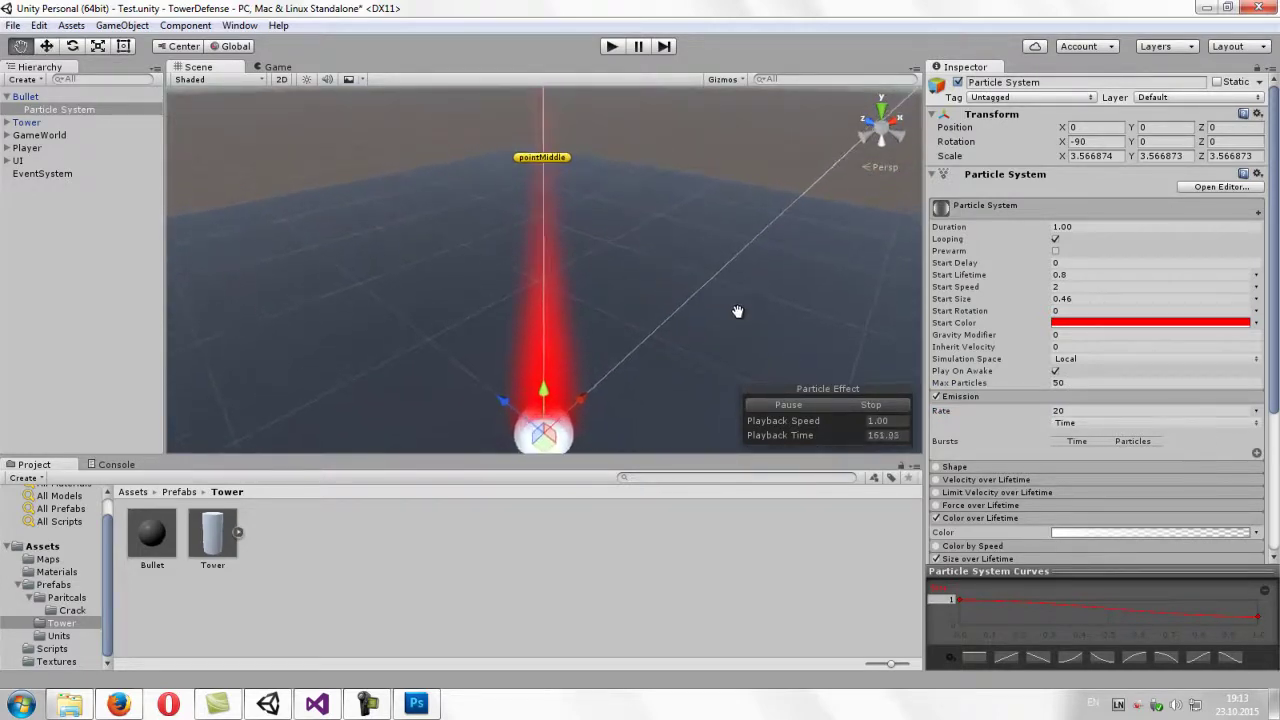
pyautogui.moveTo(733, 305); pyautogui.dragTo(736, 320)
pyautogui.moveTo(736, 319); pyautogui.dragTo(737, 297, button='middle')
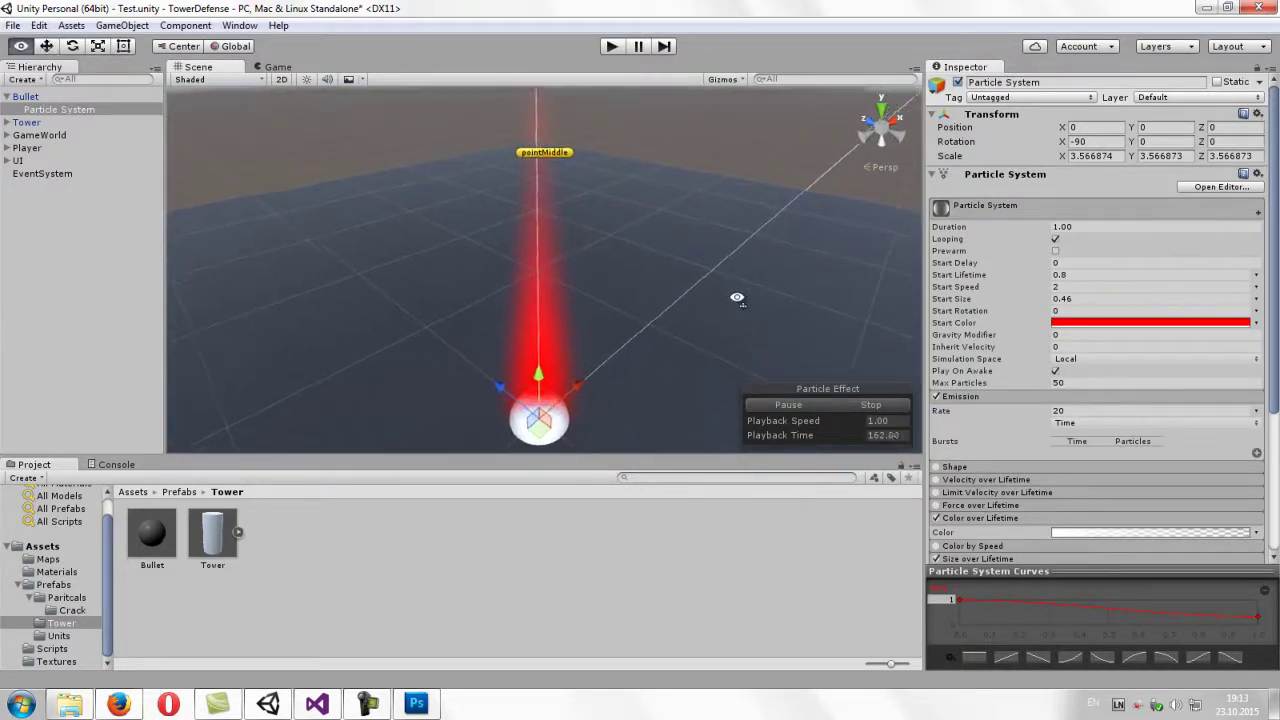
# - Set Max Particles to 50 and review the beam from several camera angles
pyautogui.click(1070, 384)
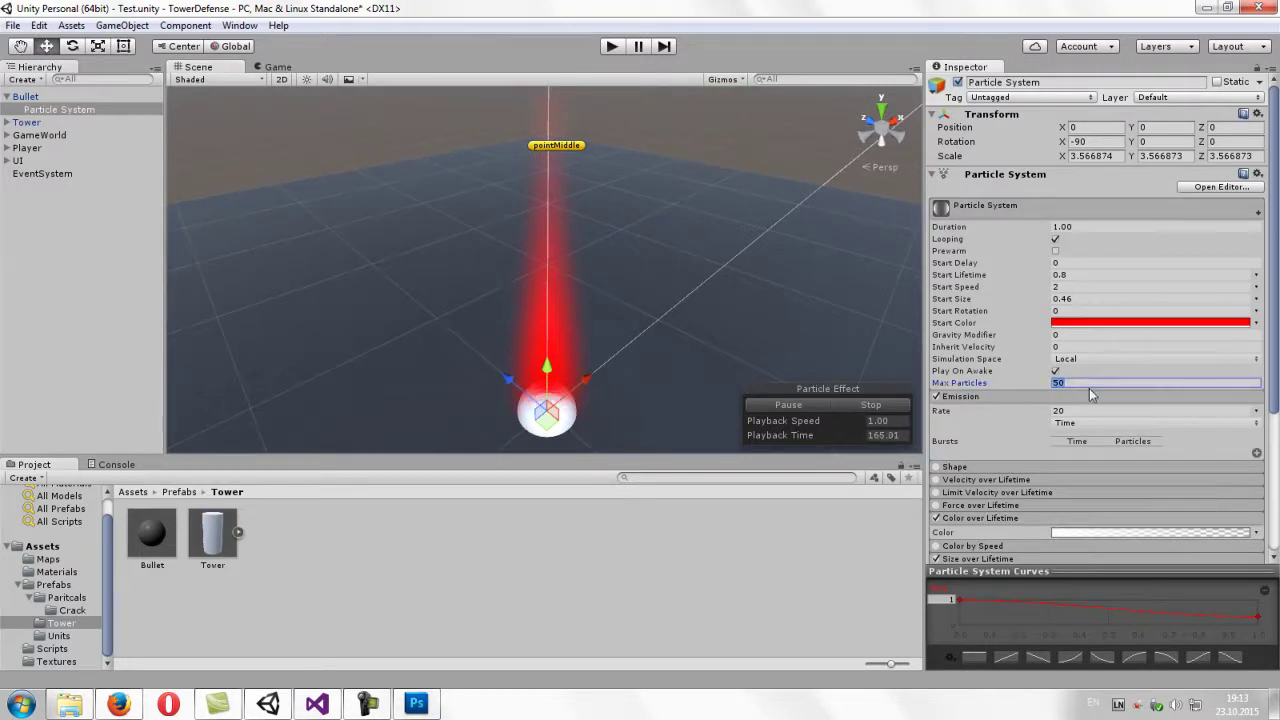
pyautogui.moveTo(655, 313); pyautogui.dragTo(678, 265, button='middle')
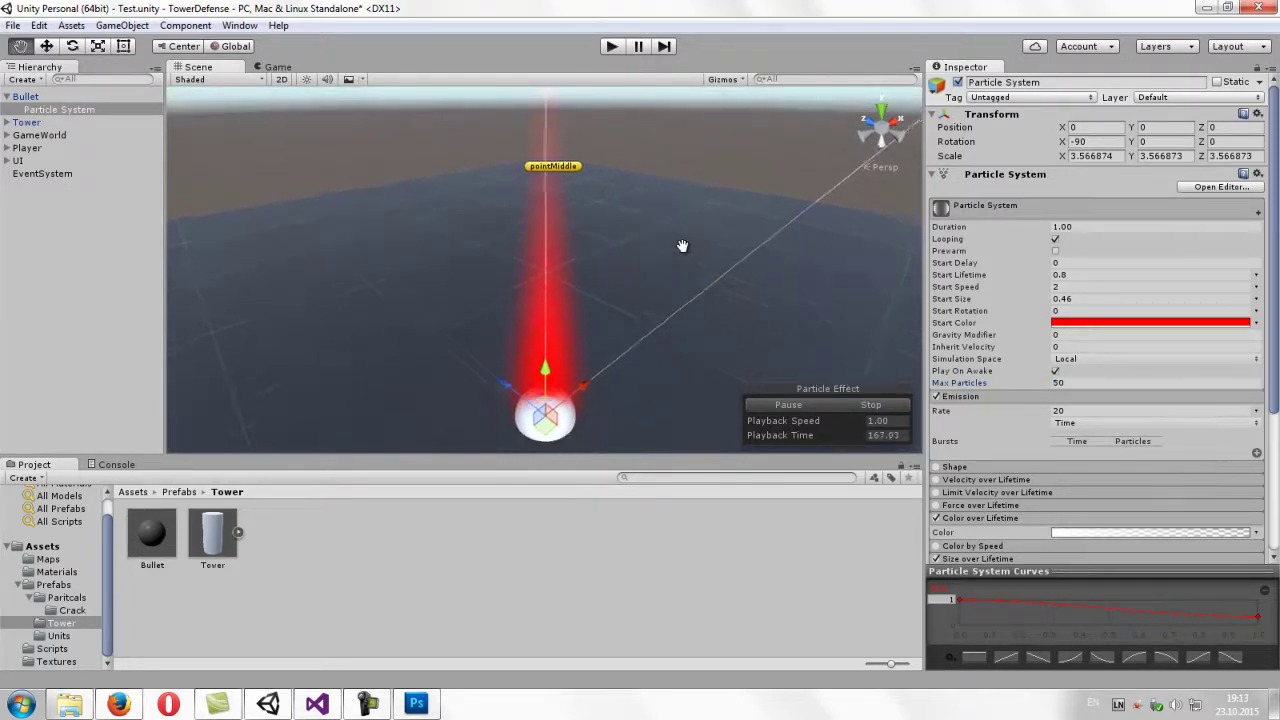
pyautogui.moveTo(613, 329)
pyautogui.mouseDown(button='middle')
pyautogui.moveTo(658, 332)
pyautogui.moveTo(675, 379)
pyautogui.mouseUp(button='middle')
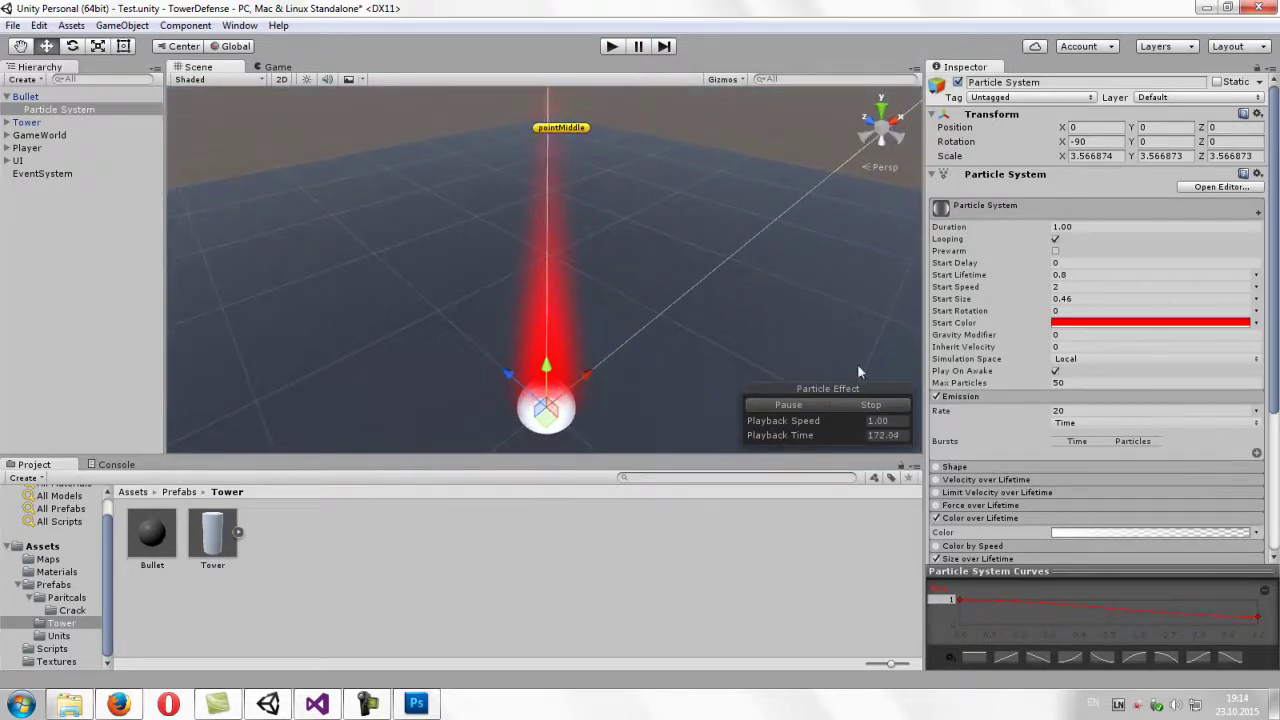
pyautogui.moveTo(1276, 278); pyautogui.dragTo(1271, 378)
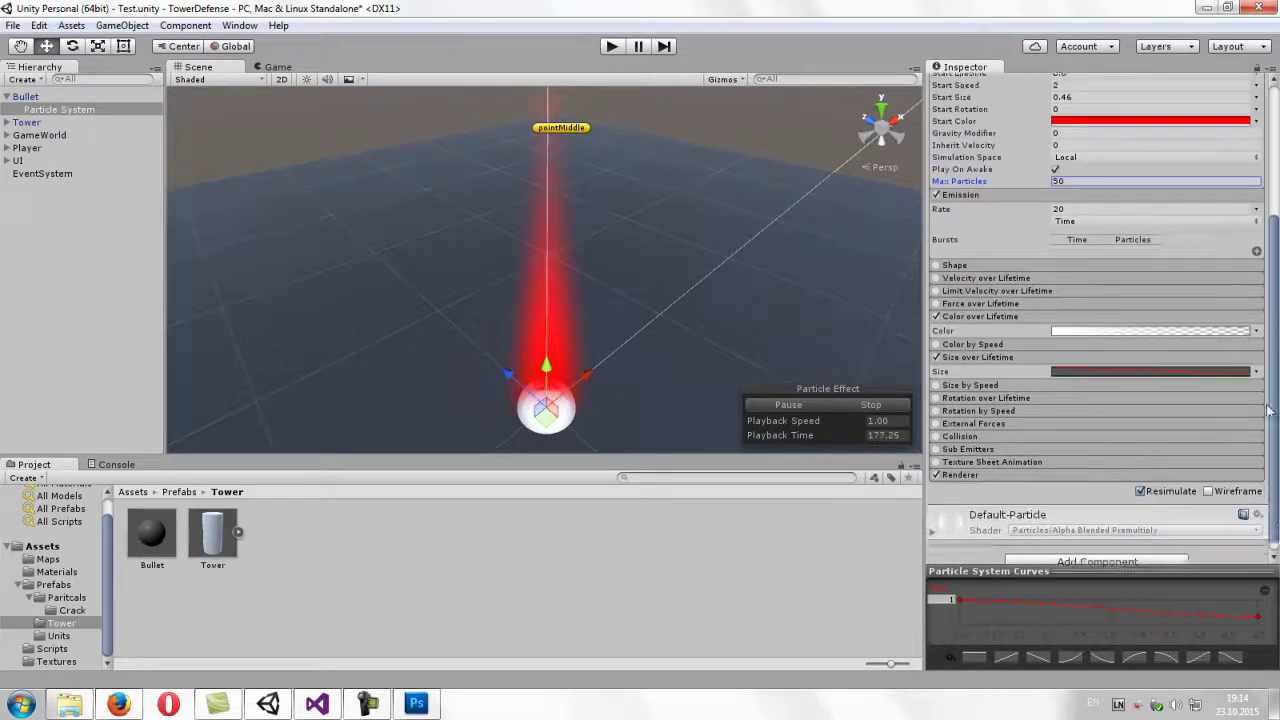
pyautogui.moveTo(1271, 378); pyautogui.dragTo(1276, 222)
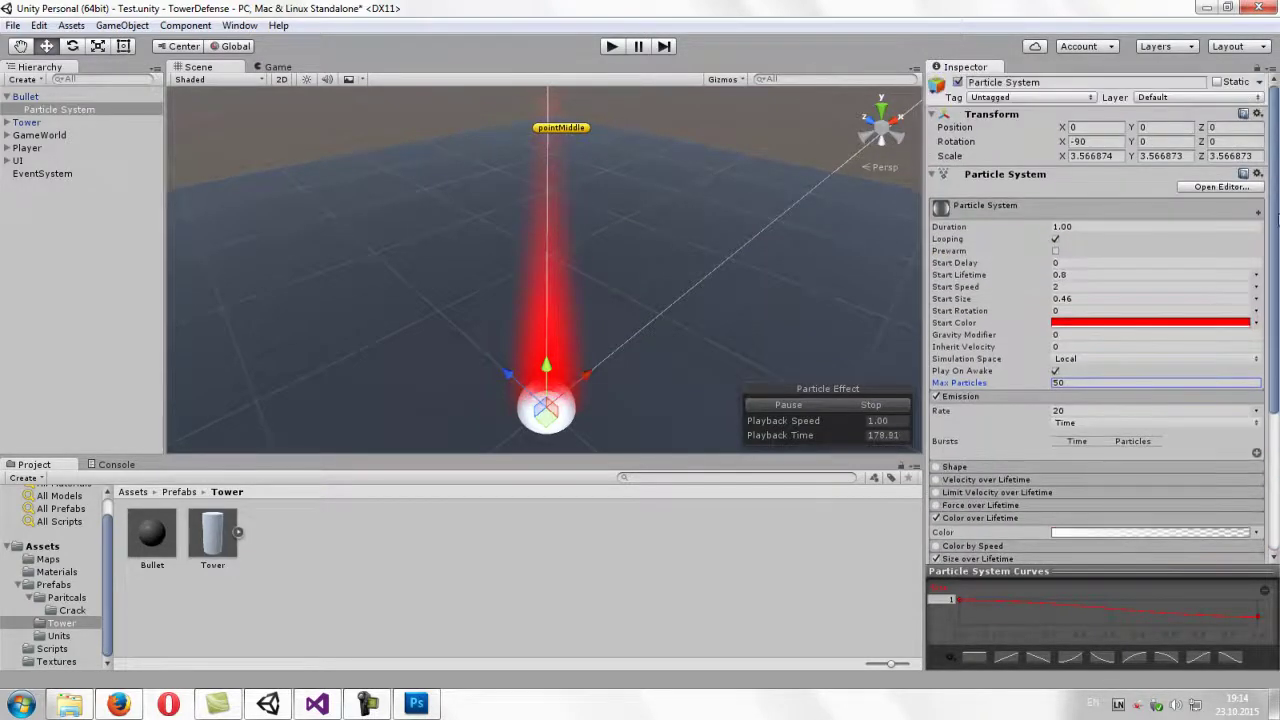
pyautogui.moveTo(784, 369); pyautogui.dragTo(791, 344, button='middle')
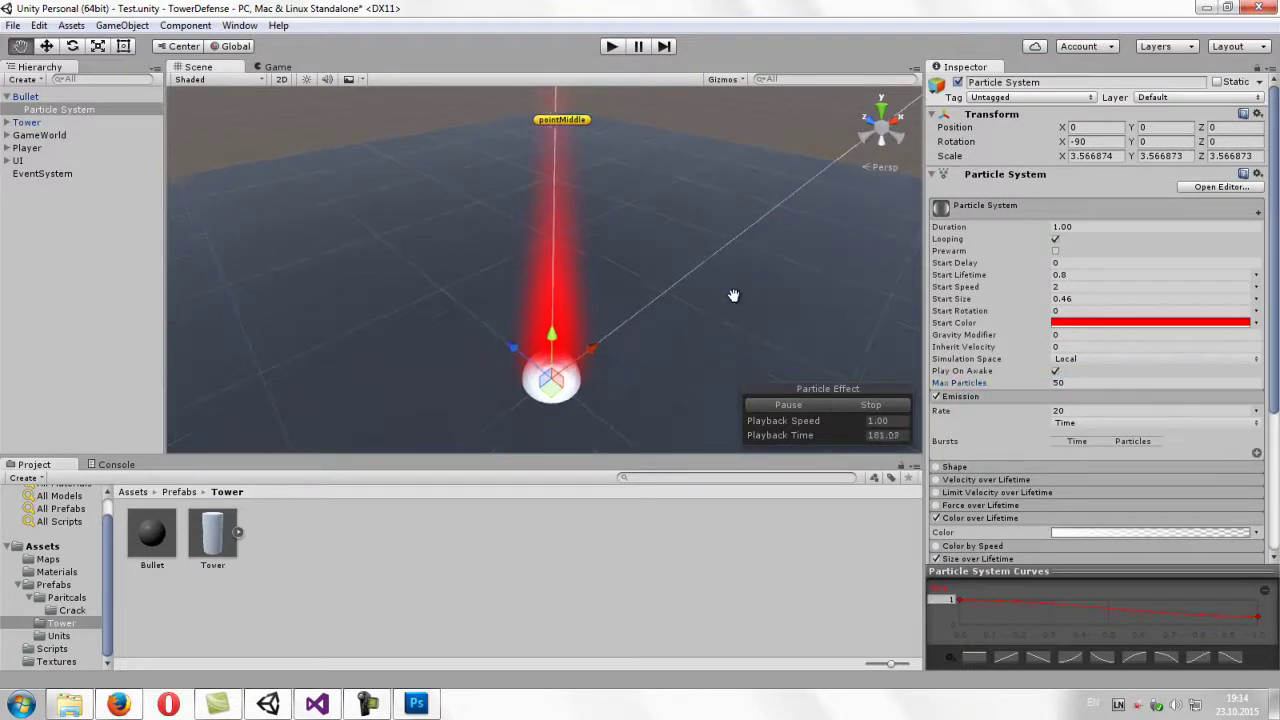
pyautogui.click(26, 100)
# - Rename the Bullet's particle system child to 'Fire'
pyautogui.click(58, 109)
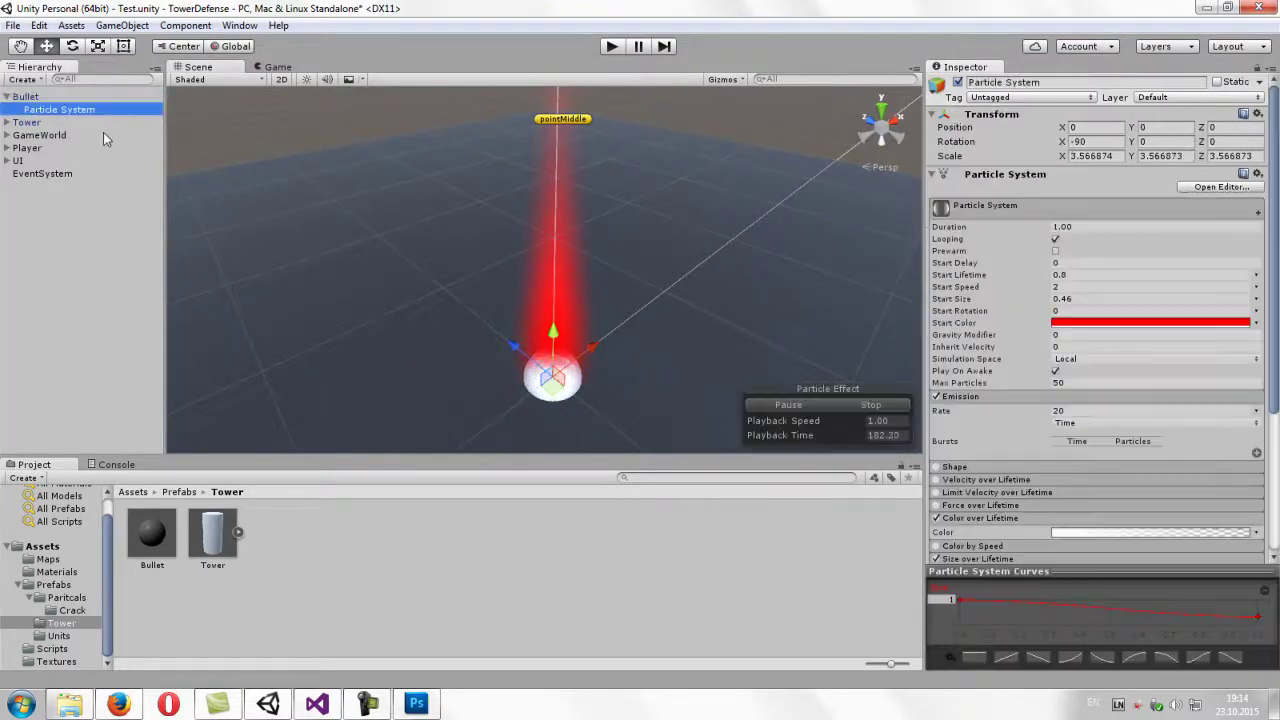
pyautogui.press('F2')
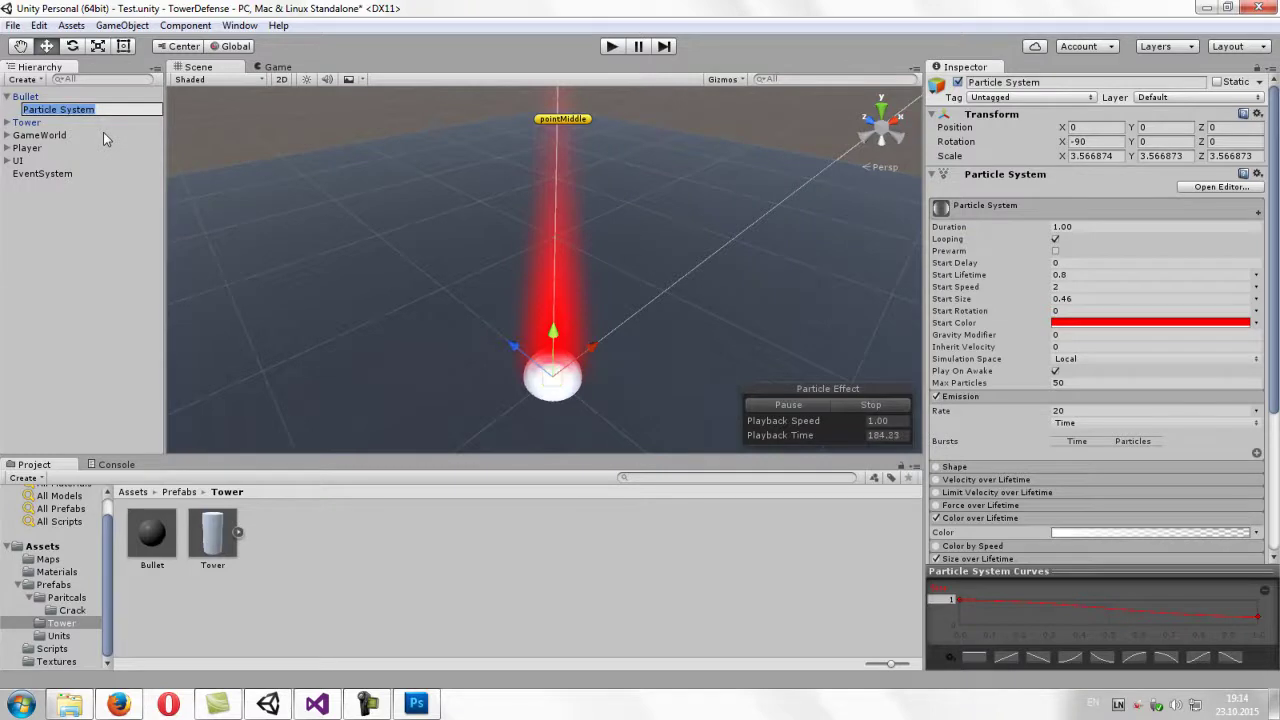
pyautogui.write('Fire')
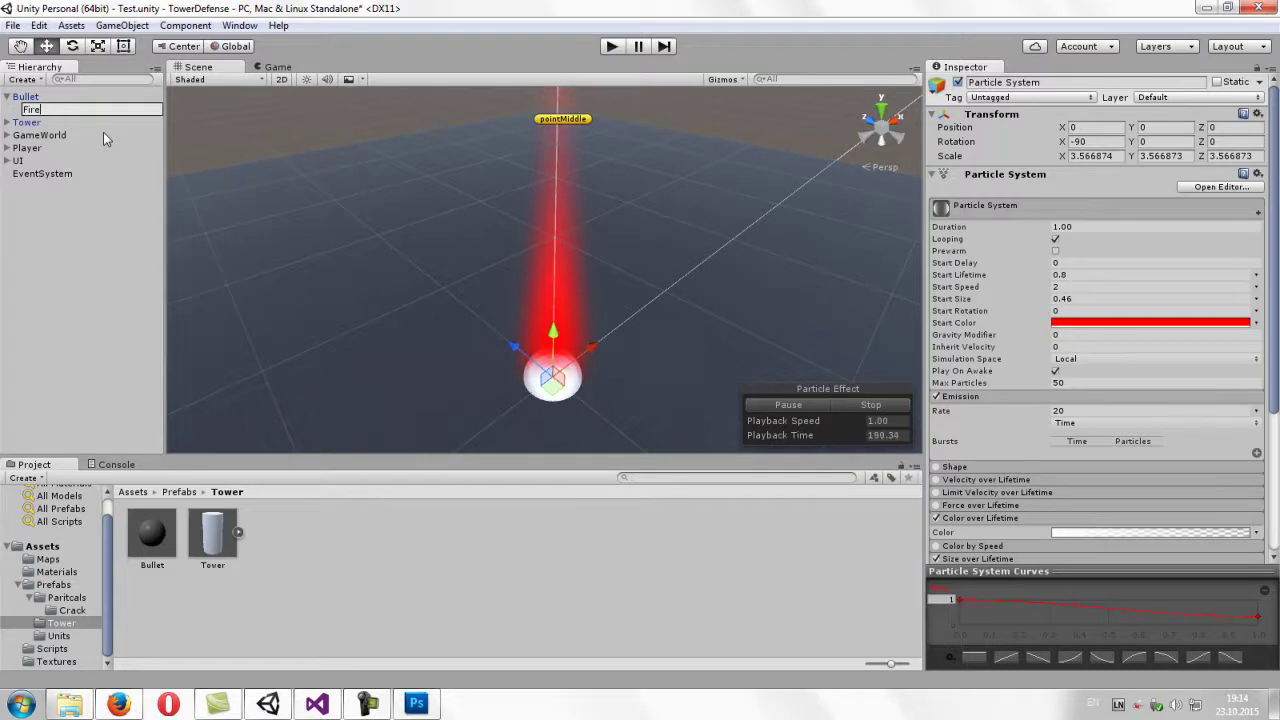
pyautogui.press('Return')
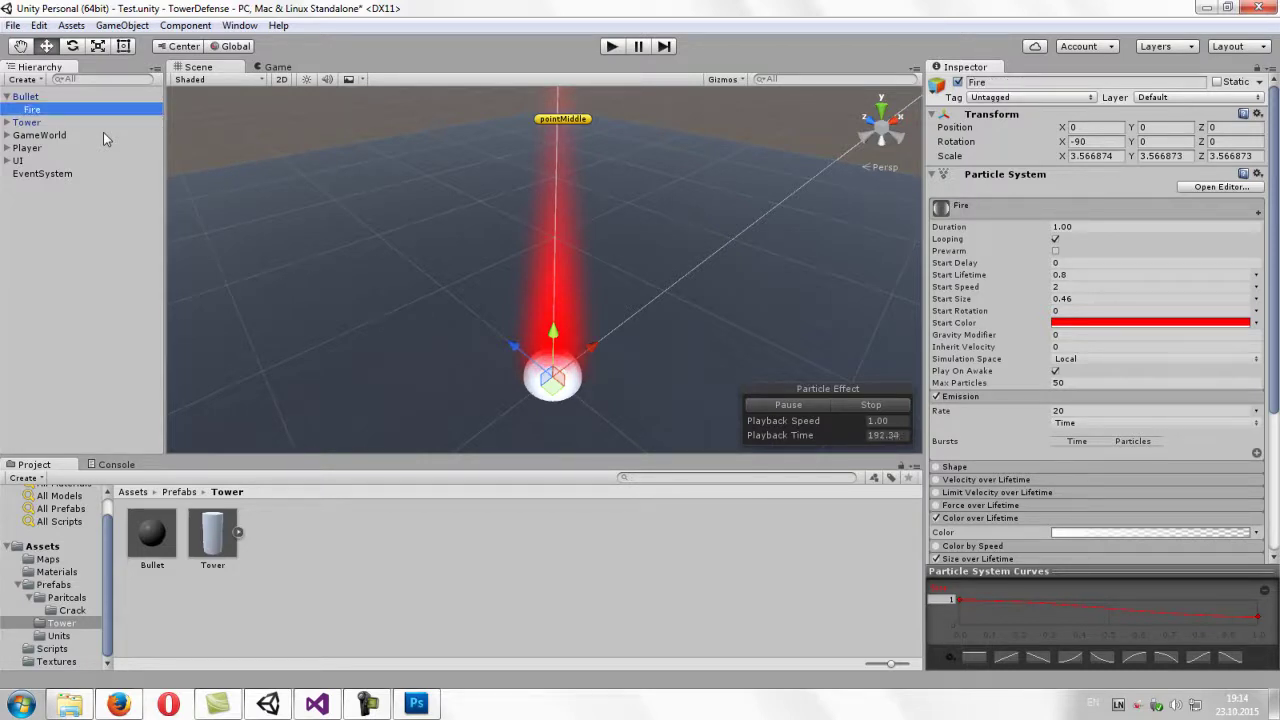
# - Collapse and select Bullet, then apply its changes to the Bullet prefab
pyautogui.click(7, 96)
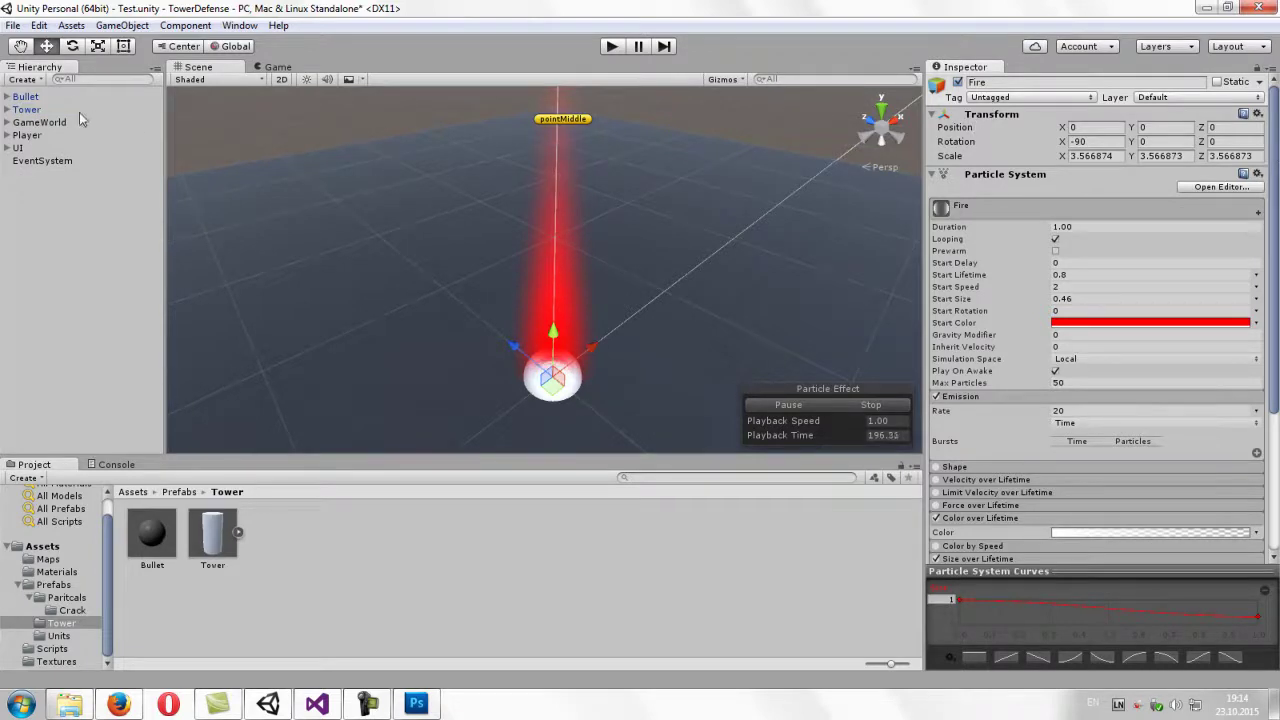
pyautogui.click(26, 97)
pyautogui.click(1224, 114)
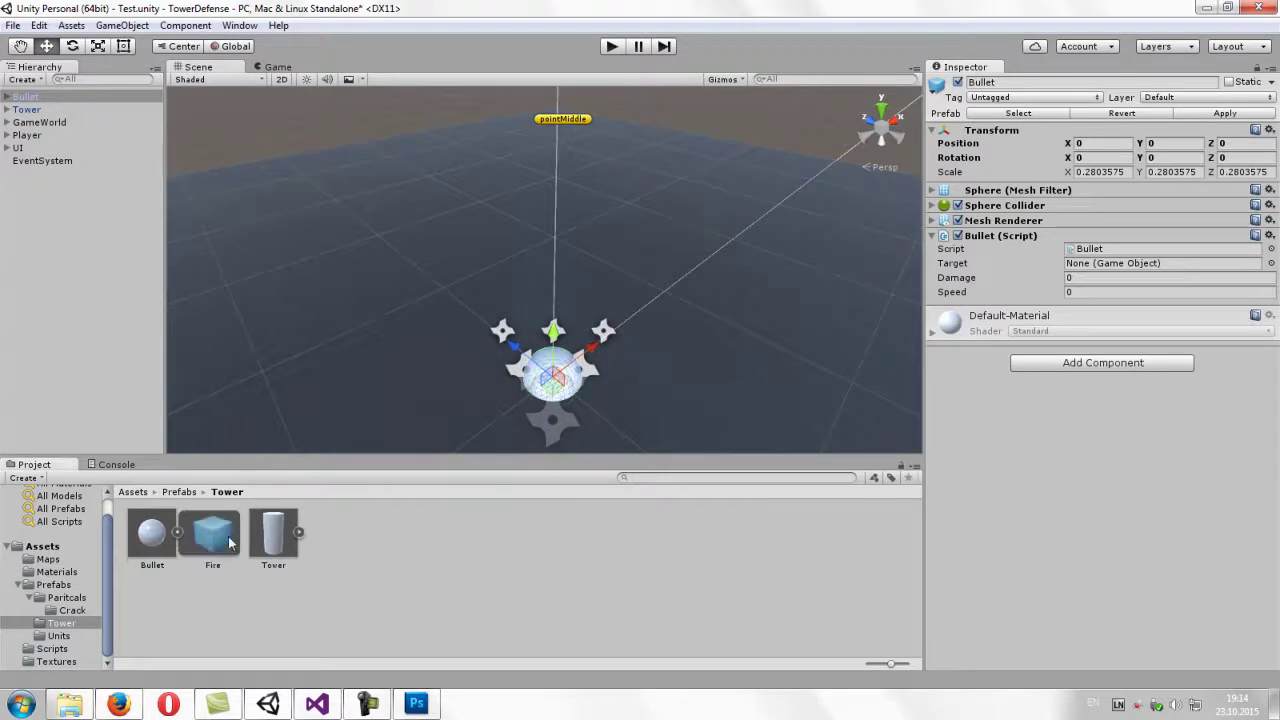
# - Delete the Bullet instance from the Hierarchy and orbit the Scene view to confirm removal
pyautogui.click(33, 97)
pyautogui.press('Delete')
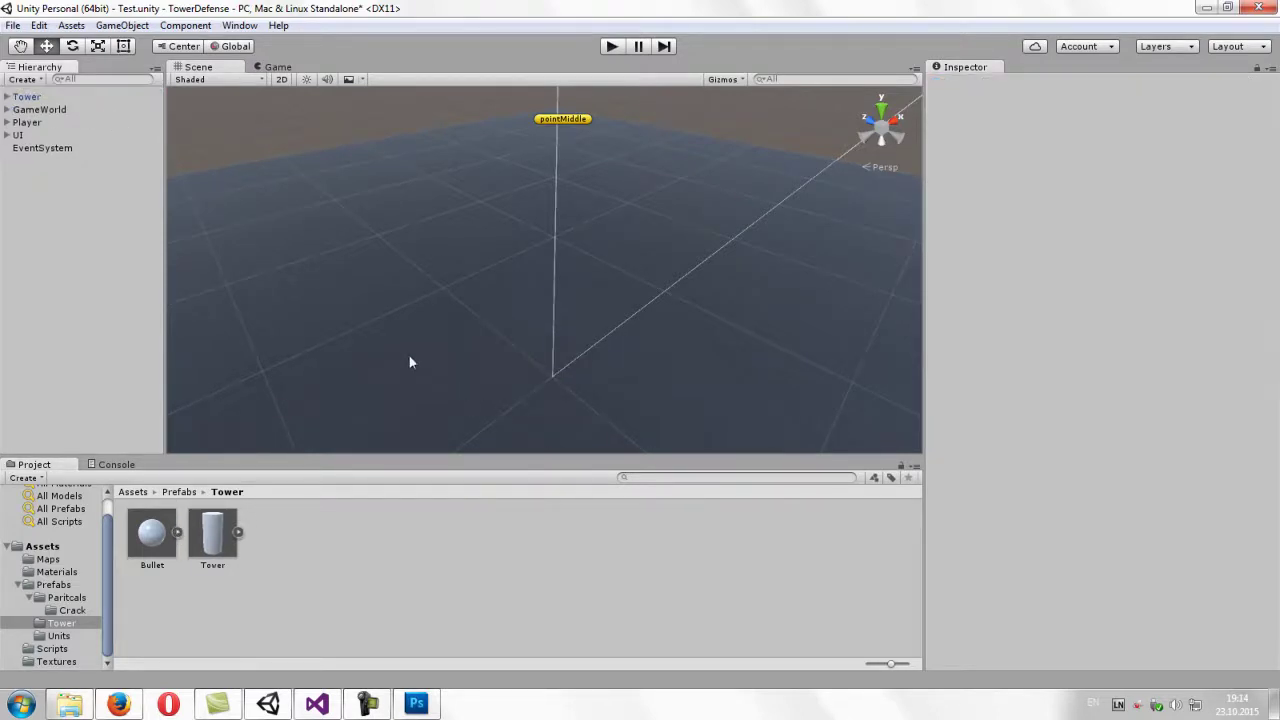
pyautogui.moveTo(379, 417)
pyautogui.mouseDown(button='right')
pyautogui.moveTo(614, 247)
pyautogui.moveTo(610, 340)
pyautogui.mouseUp(button='right')
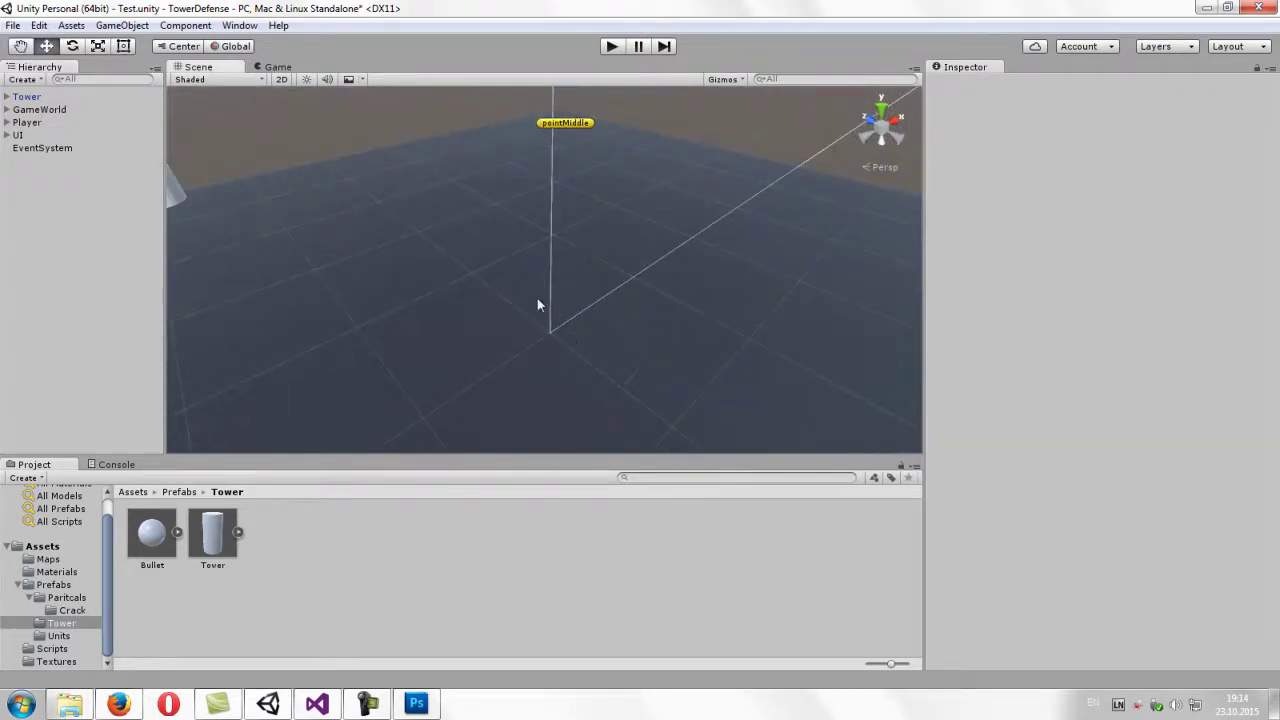
pyautogui.moveTo(600, 330); pyautogui.dragTo(603, 325, button='right')
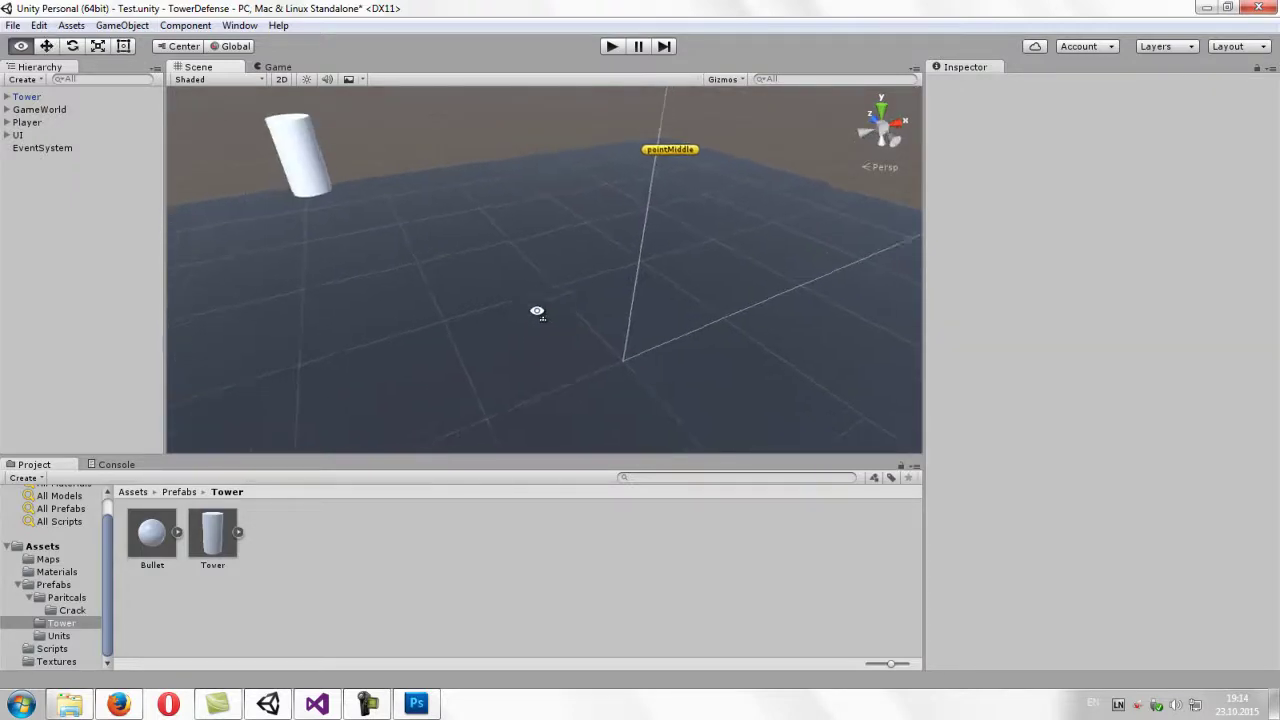
pyautogui.moveTo(603, 325); pyautogui.dragTo(622, 316, button='middle')
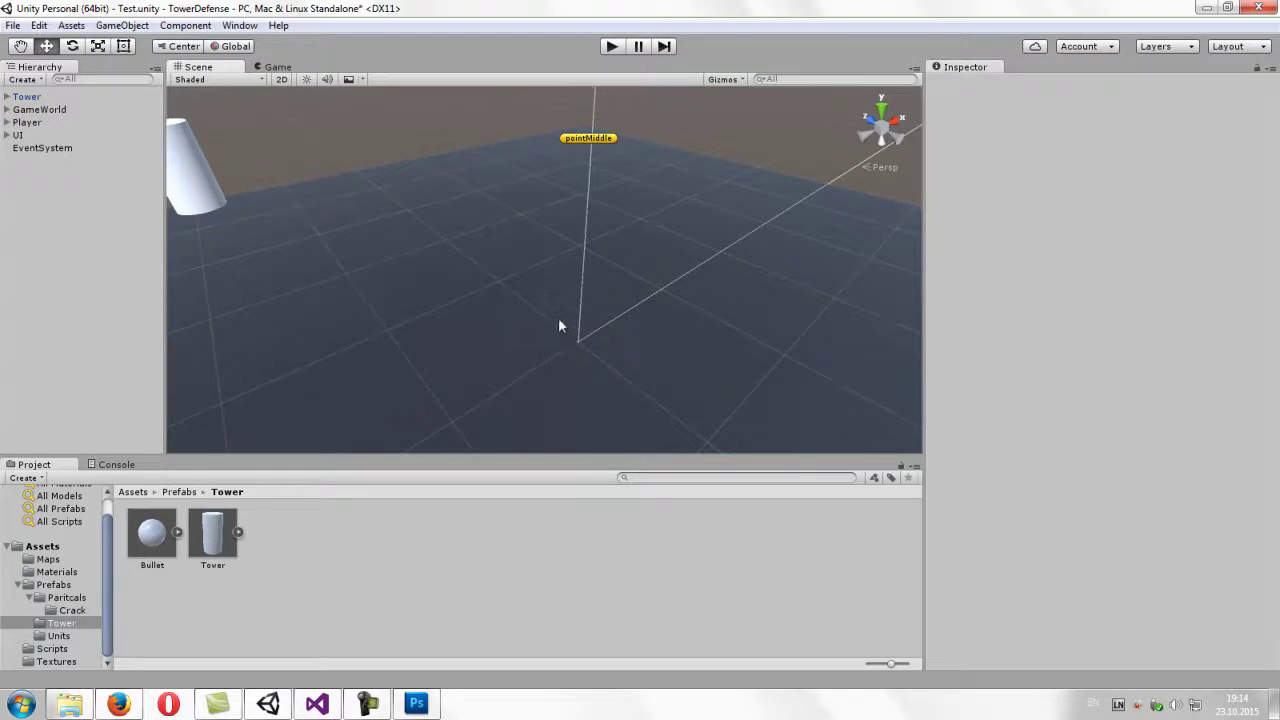
pyautogui.moveTo(558, 325); pyautogui.dragTo(480, 311, button='middle')
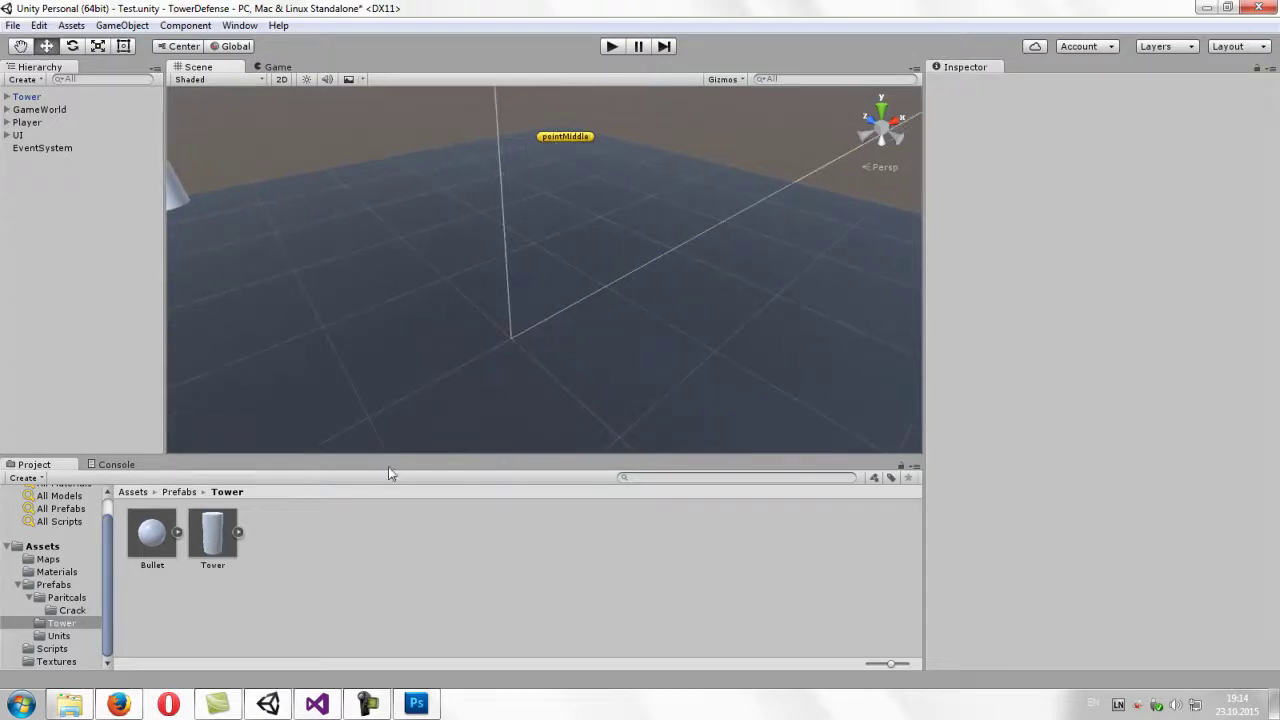